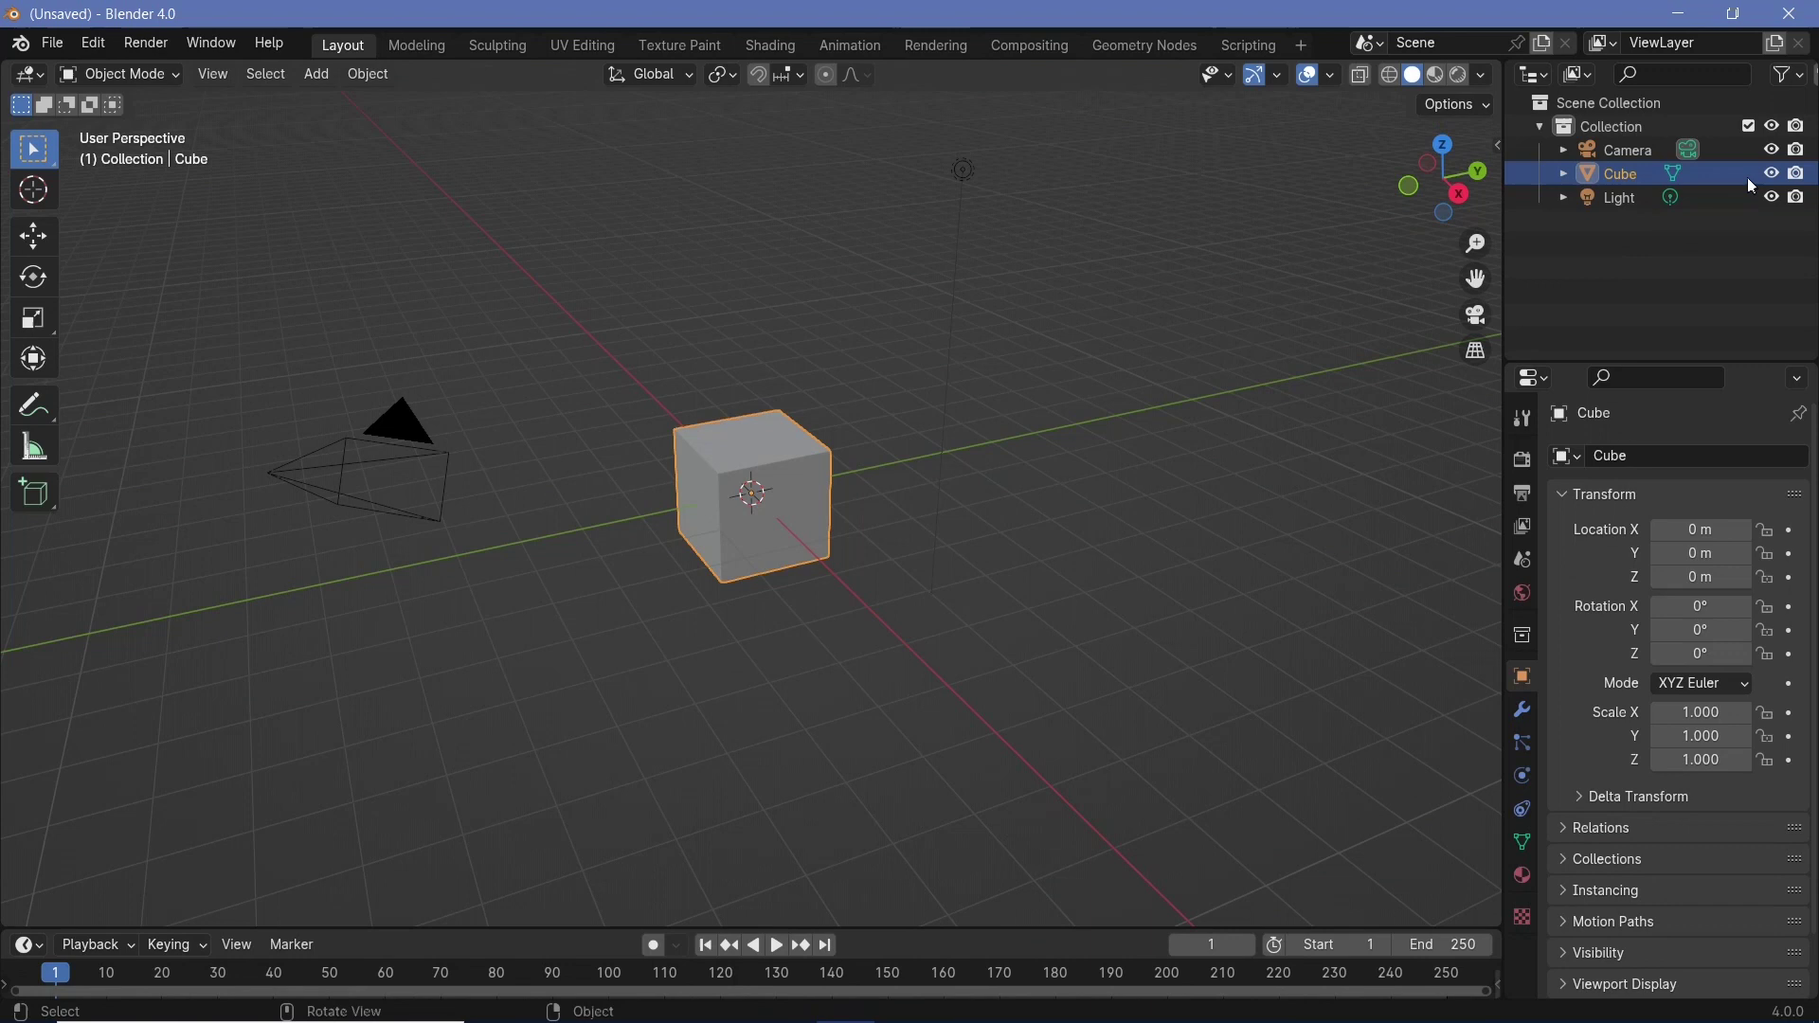
- Hide the default cube in the outliner and orbit the view
left_click(1772, 173)
middle_click_drag(682, 587, 908, 554)
middle_click_drag(741, 561, 771, 529)
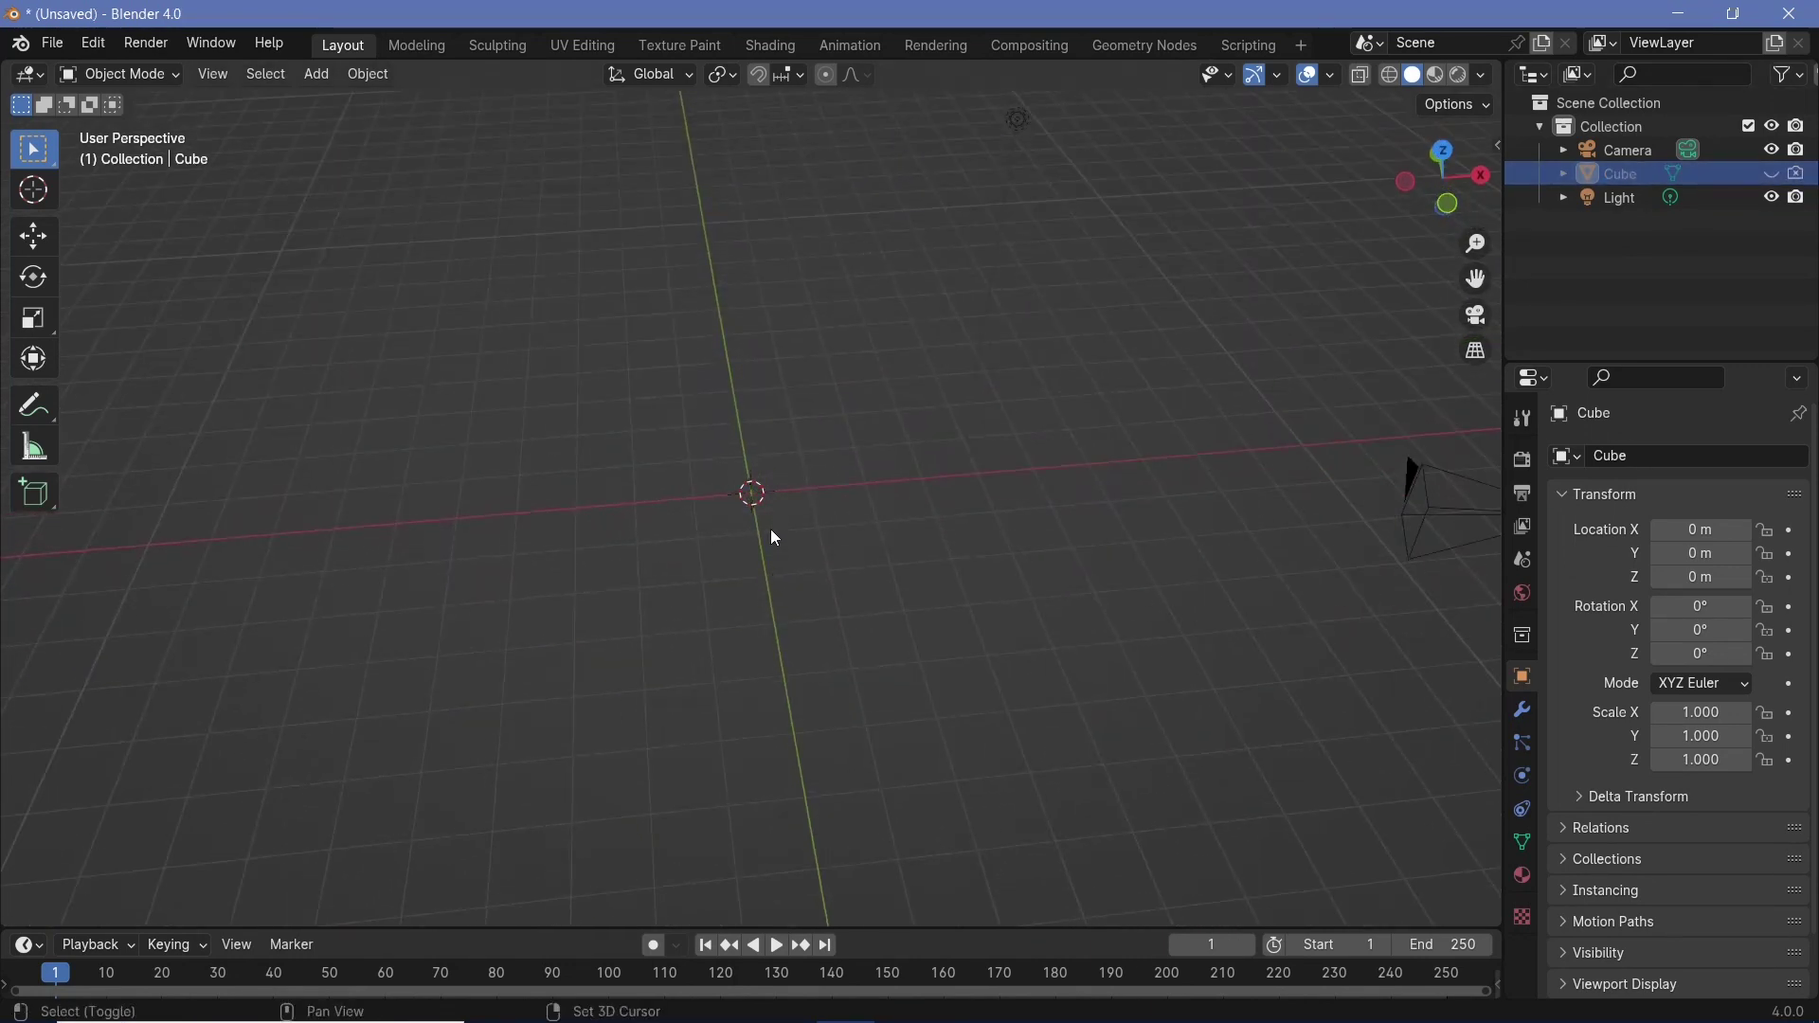
- Add a circle mesh at the origin with 256 vertices
key("shift+a")
mouse_move(771, 529)
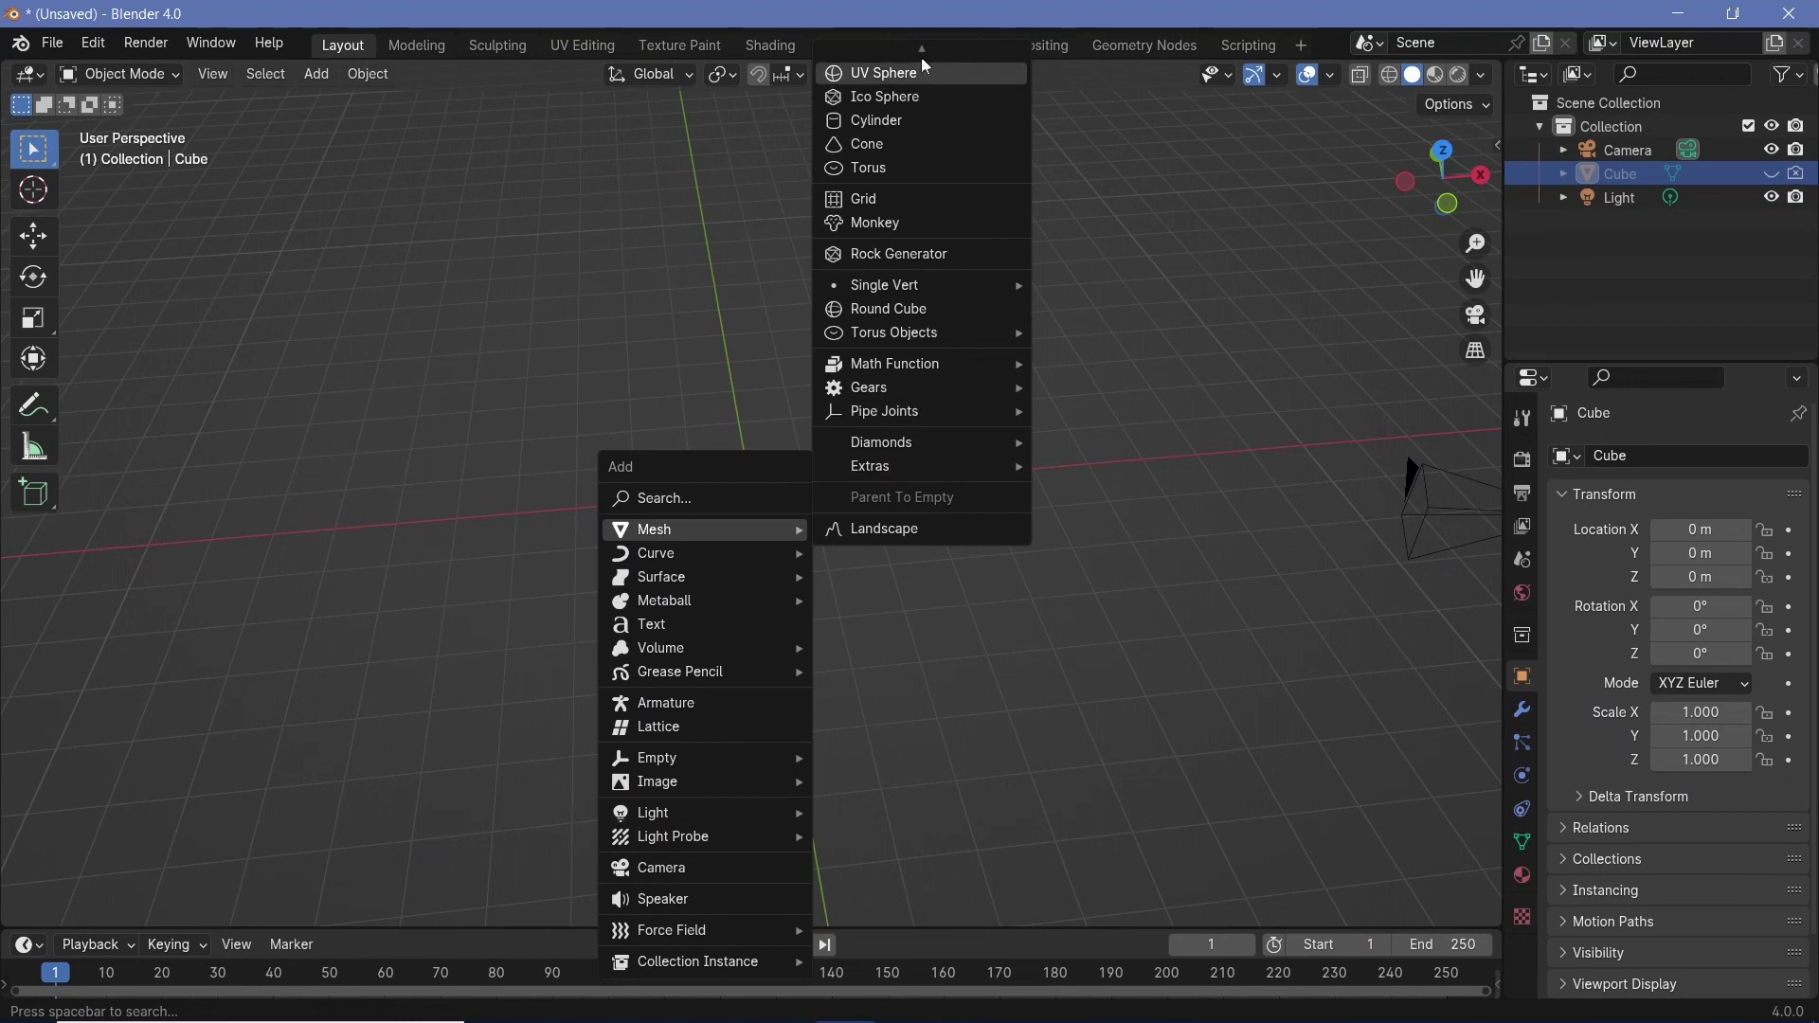
mouse_move(921, 42)
left_click(909, 110)
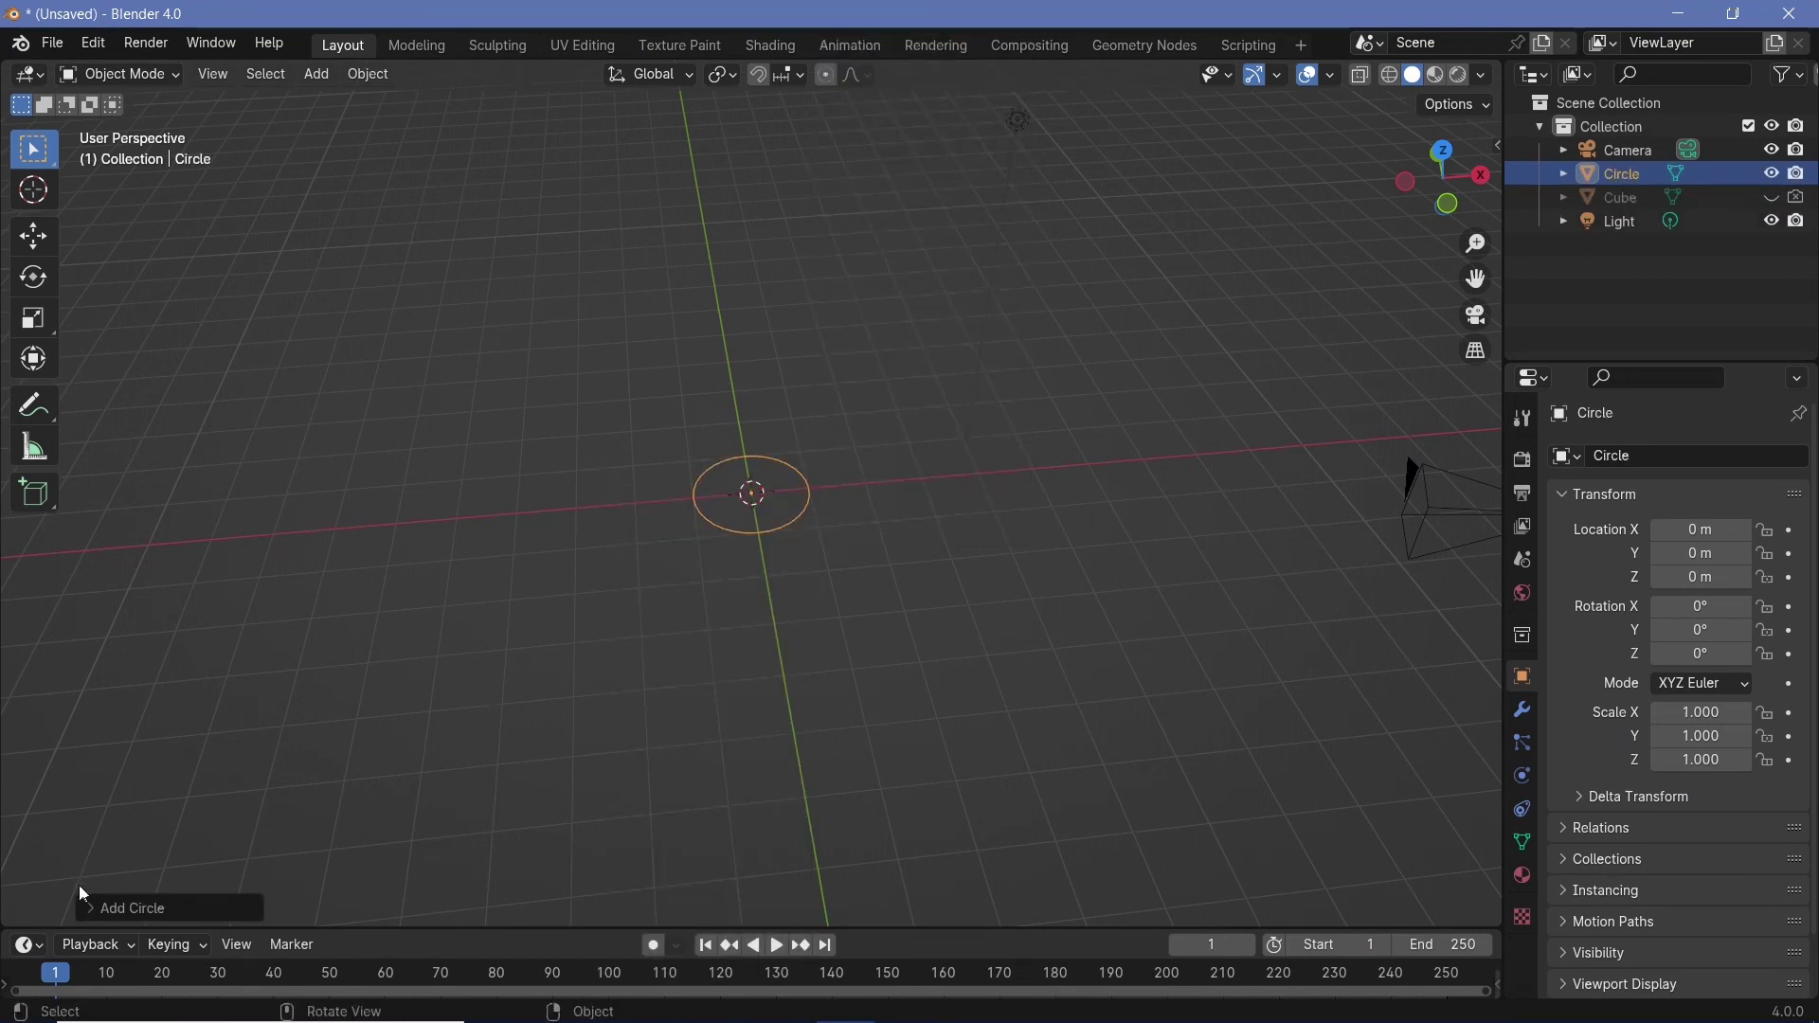
left_click(87, 910)
left_click(320, 652)
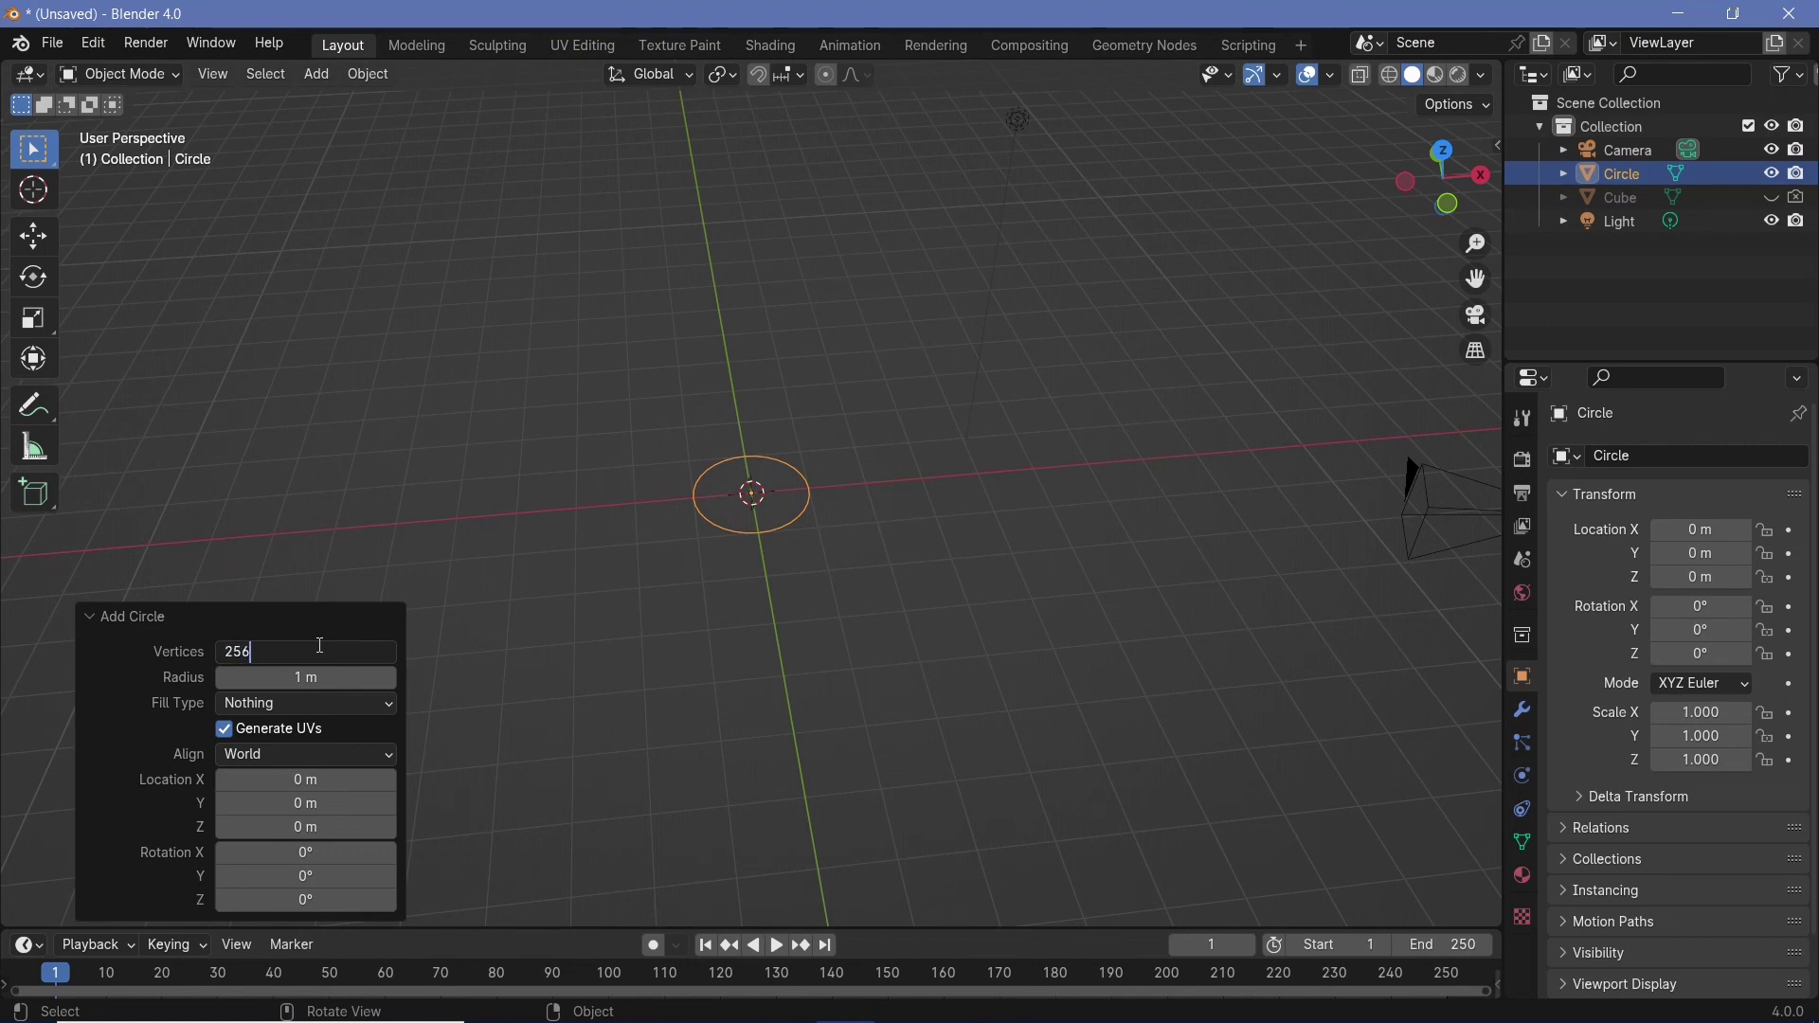
type("256")
key("Return")
left_click(140, 618)
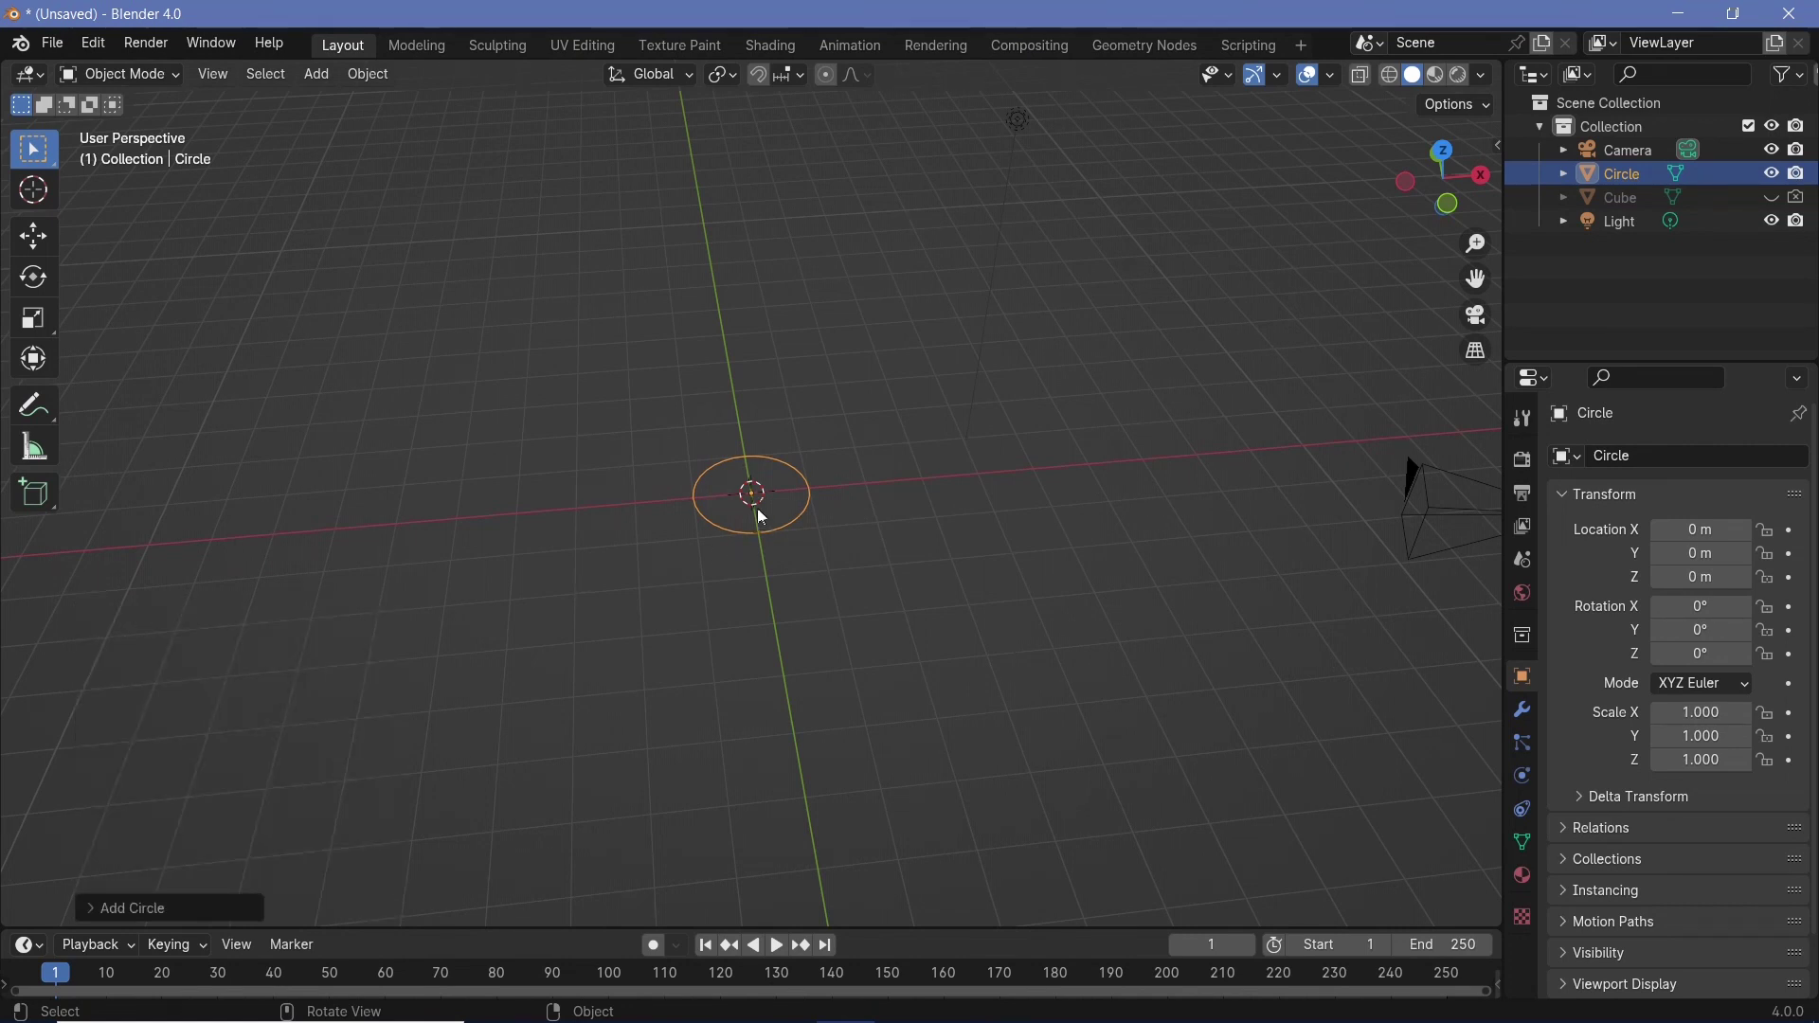
scroll(738, 539, "up", 6)
key("ctrl+Tab")
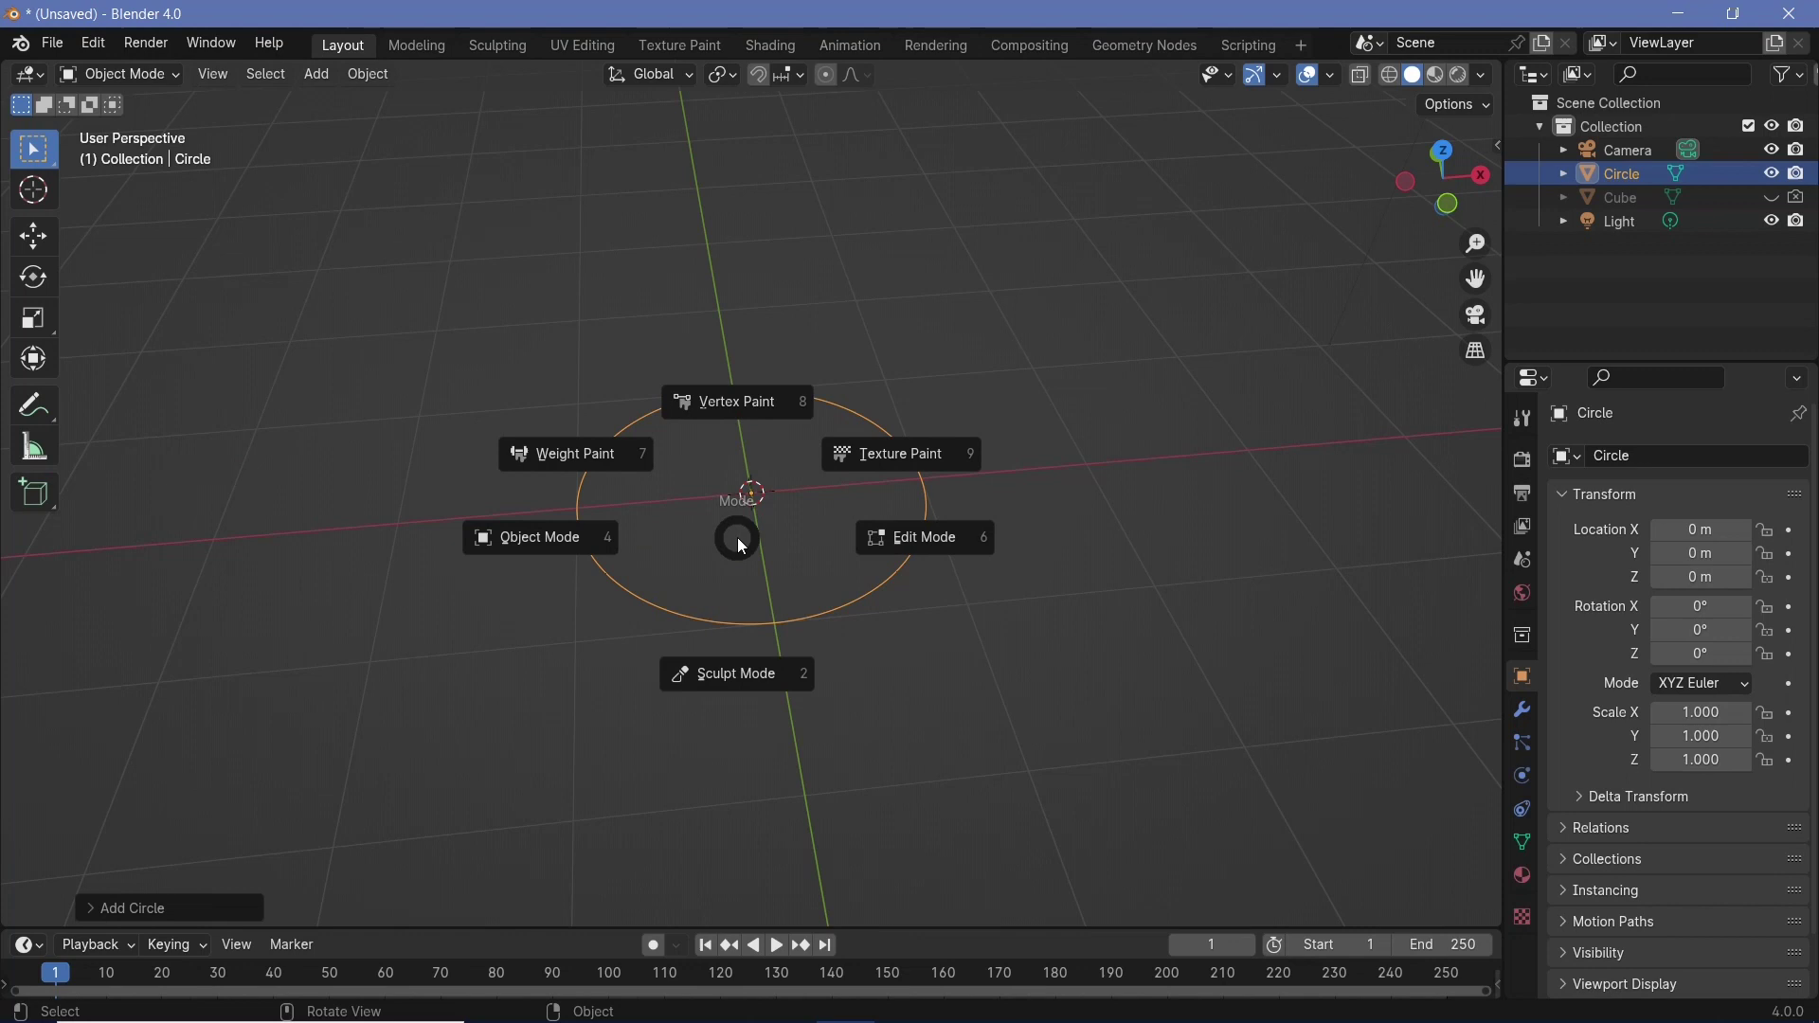
- Enter Edit Mode on the circle, switch to top view and clear the vertex selection
left_click(924, 537)
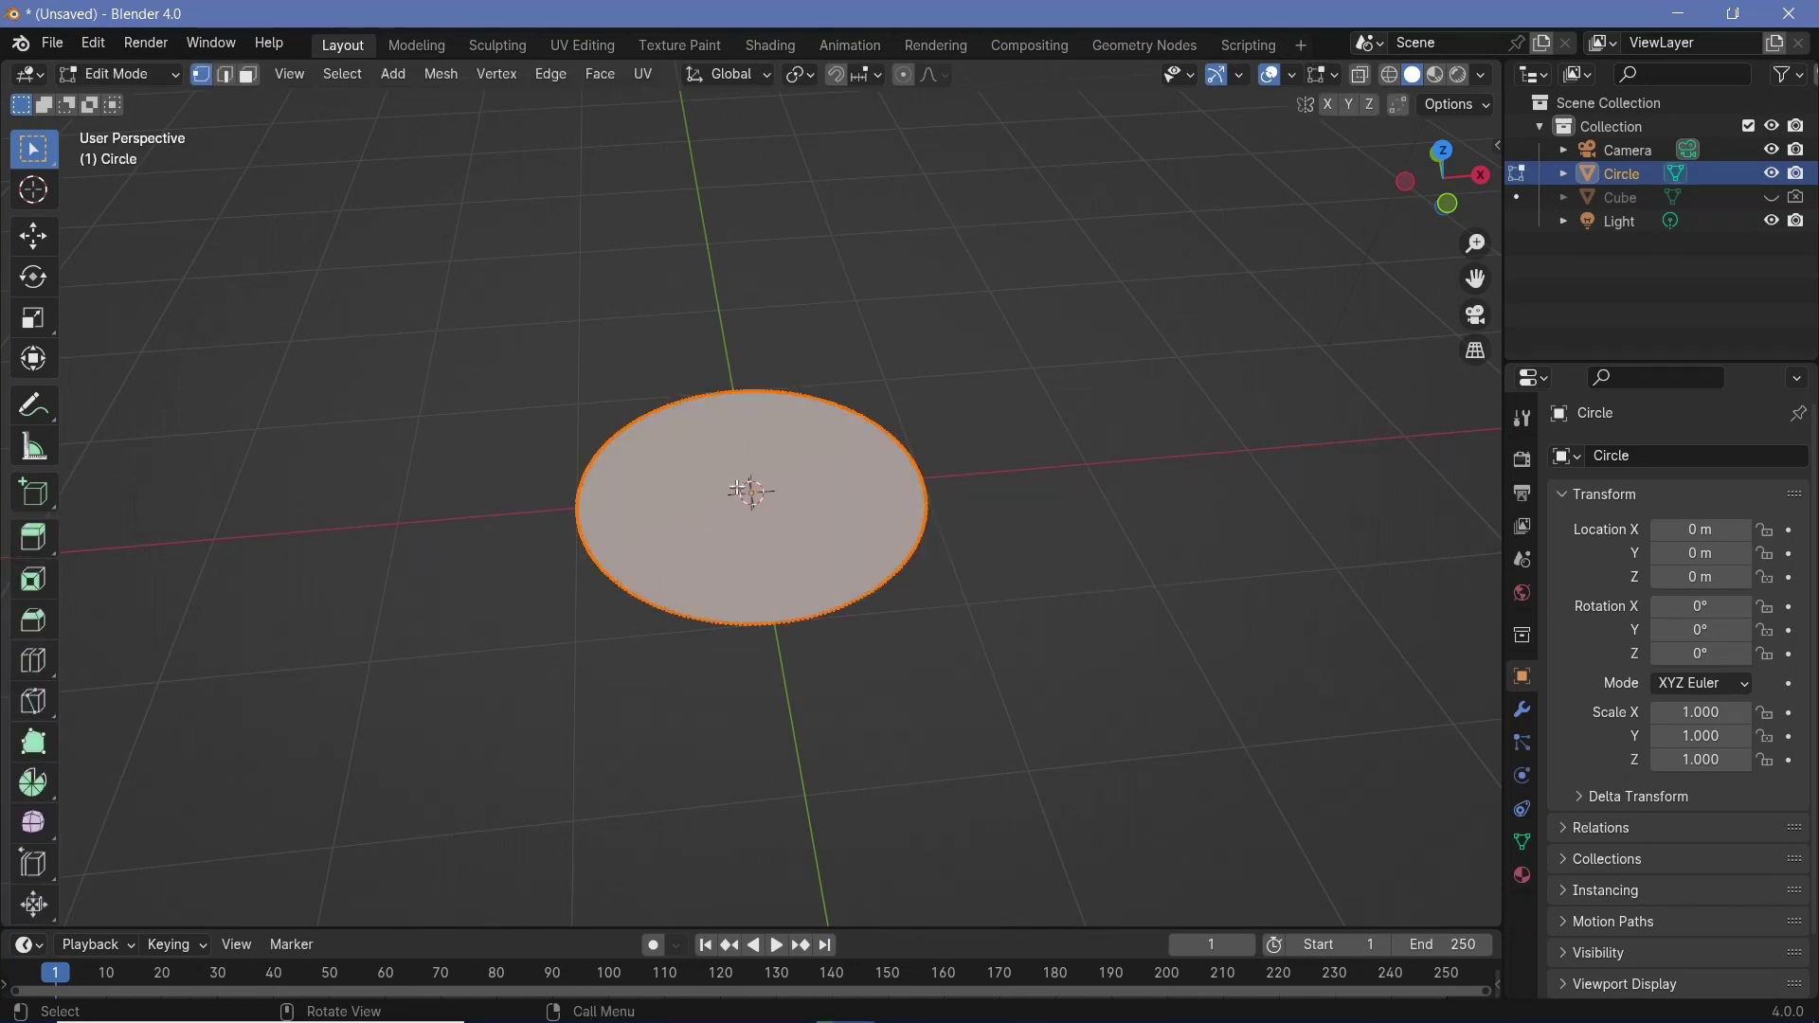
key("KP_7")
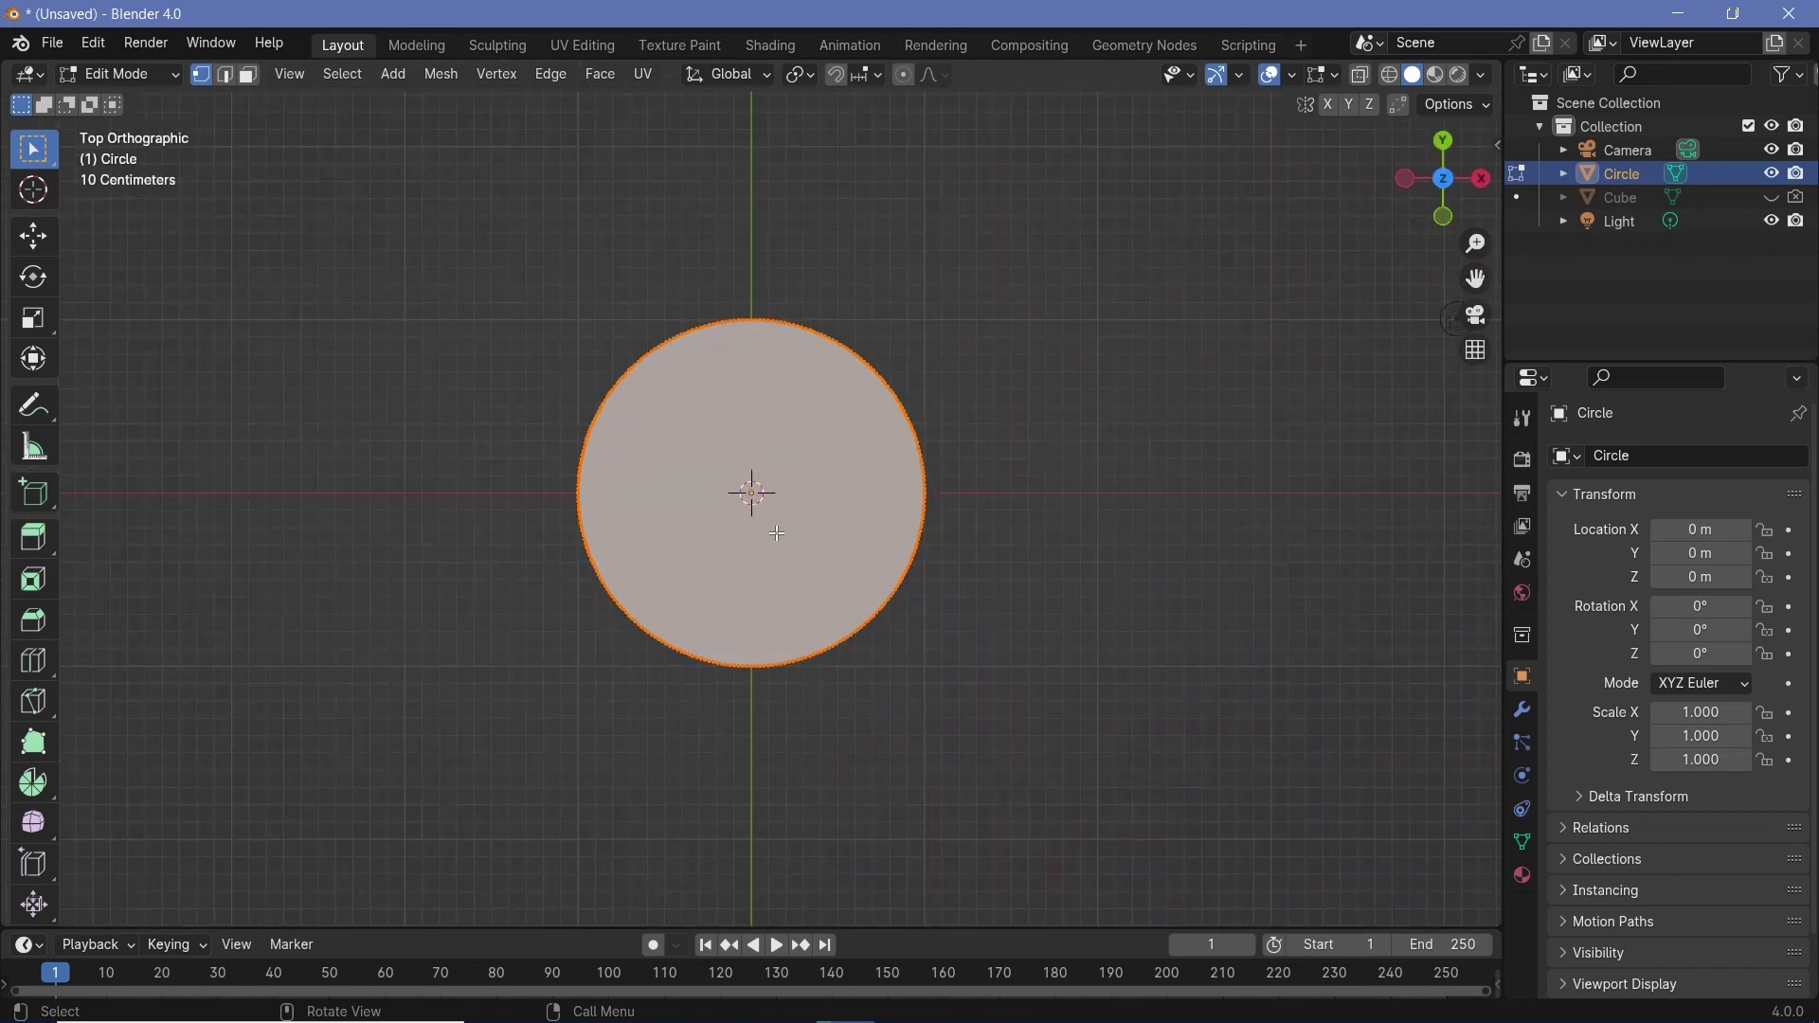
scroll(735, 336, "up", 5)
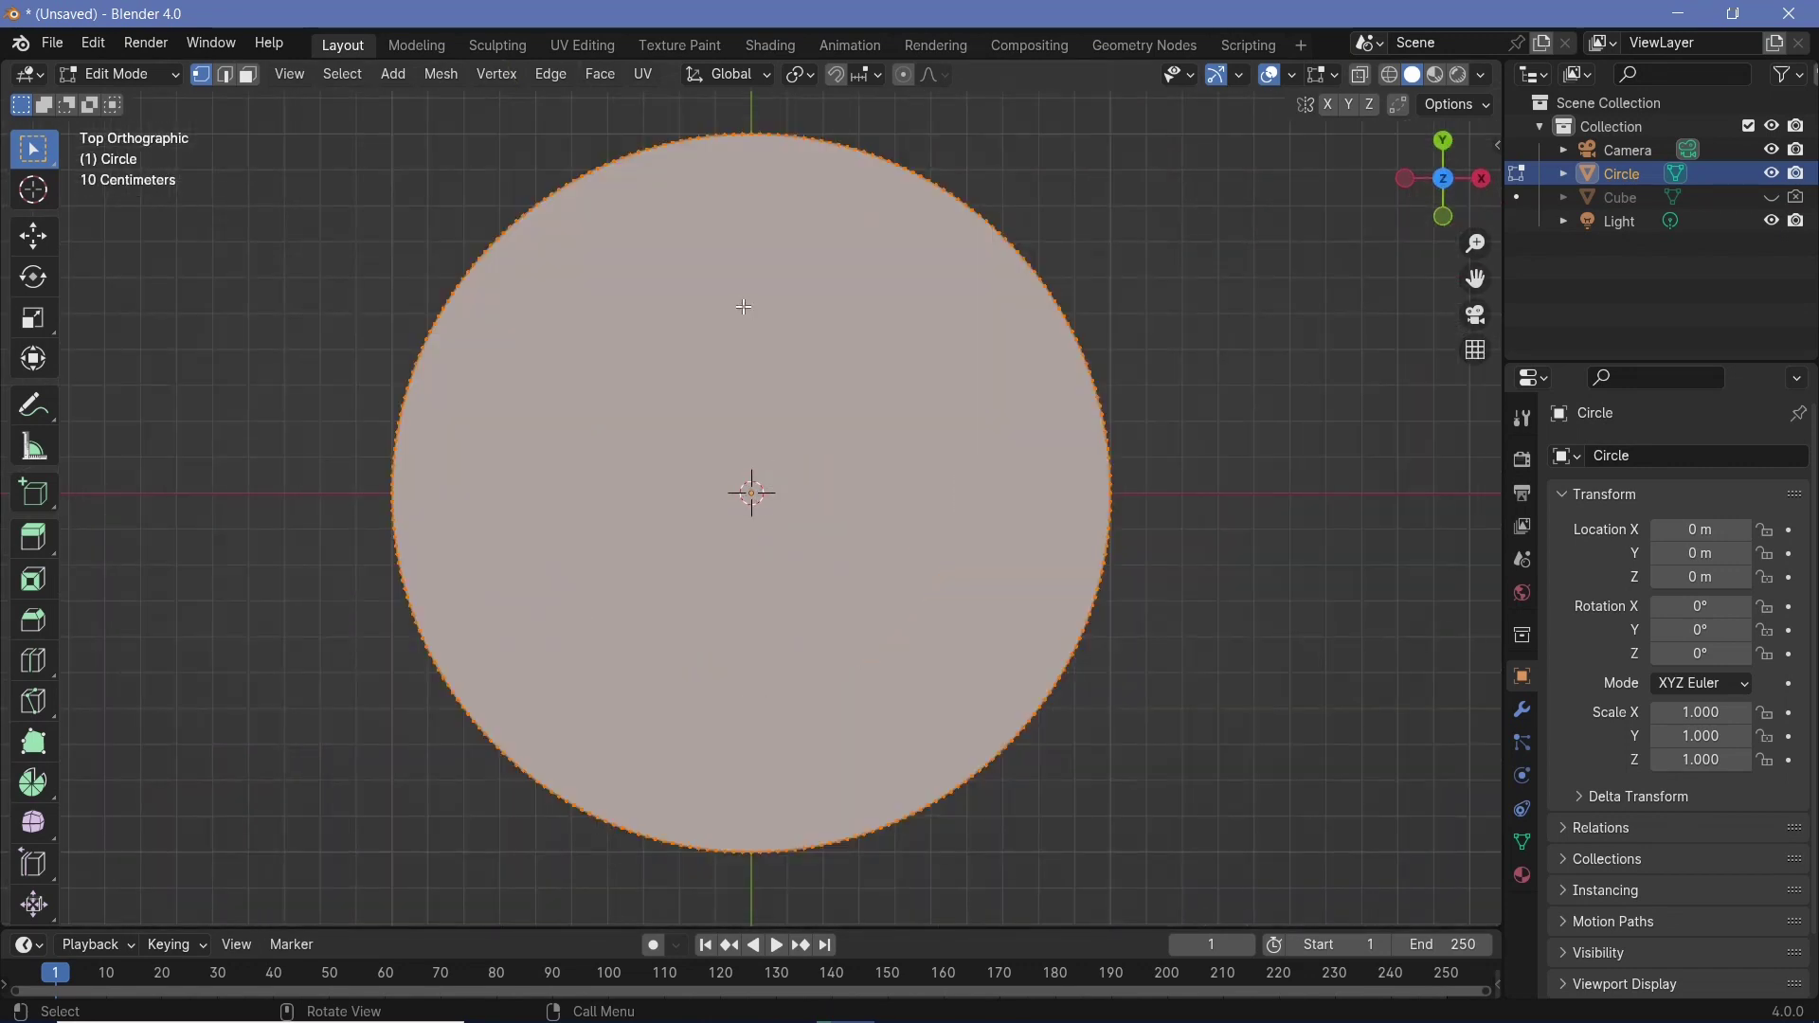
scroll(767, 216, "up", 4, "shift")
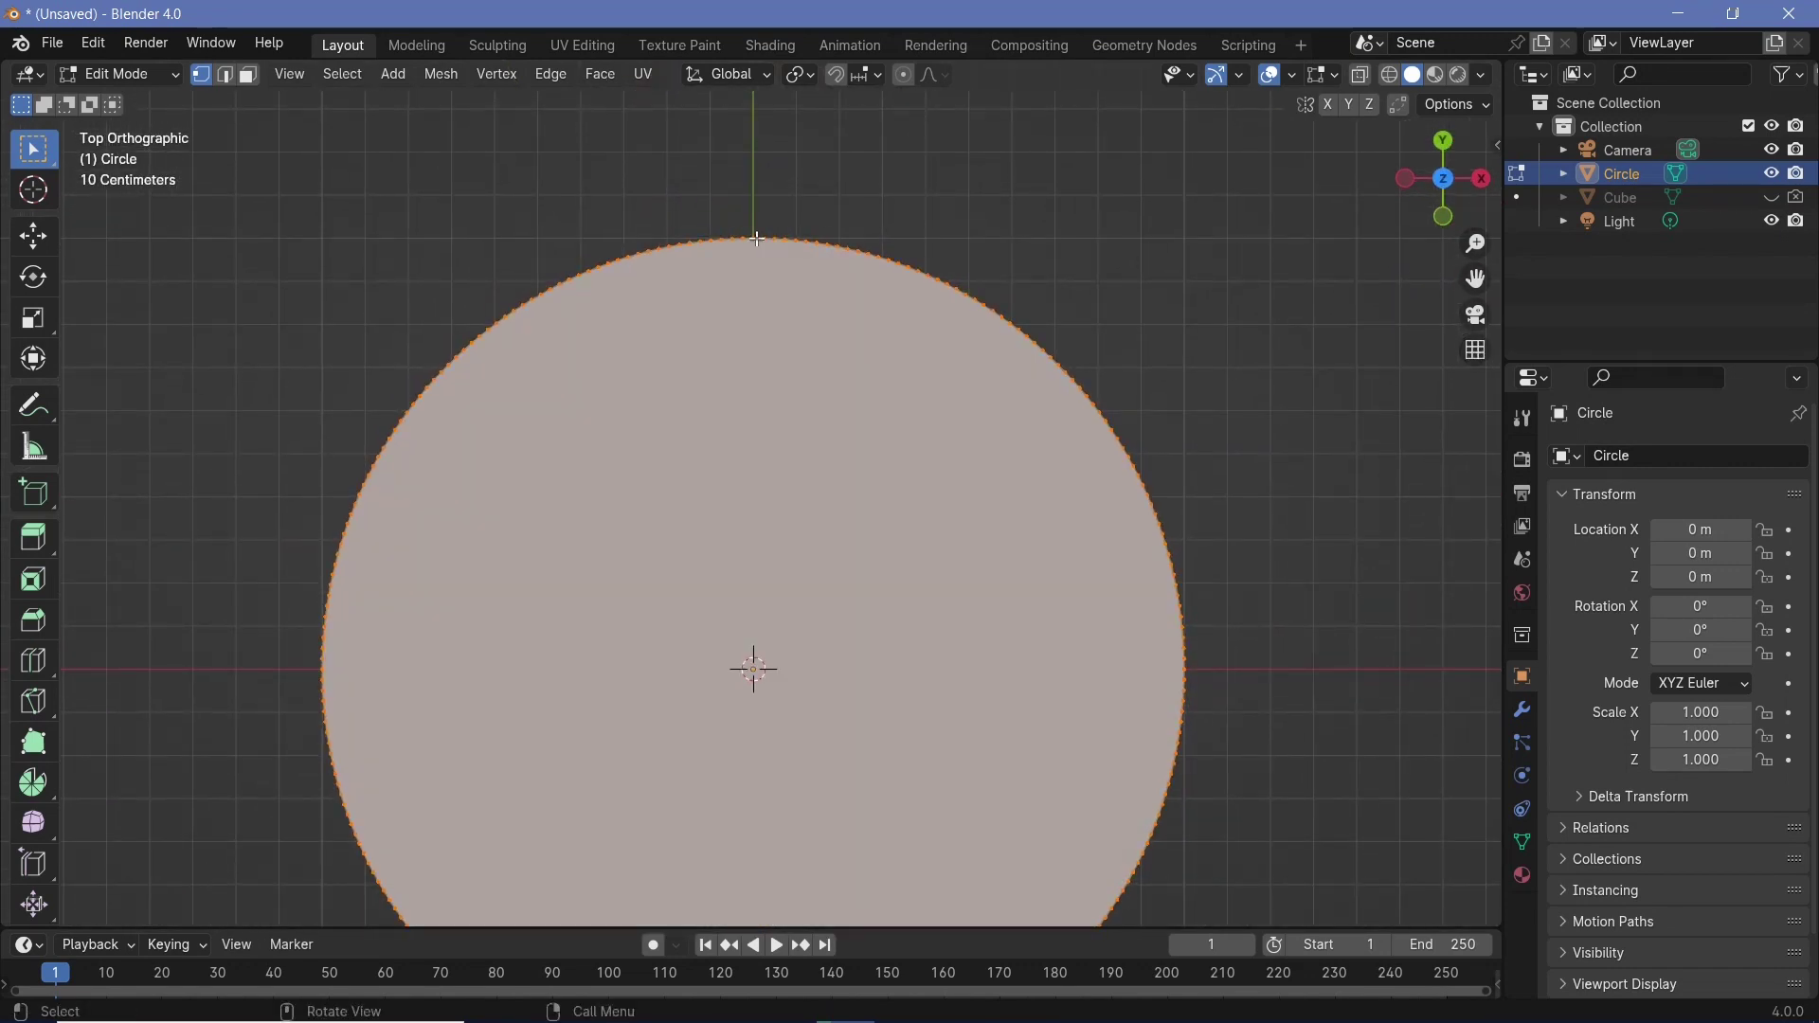
key("alt+a")
scroll(758, 408, "down", 5)
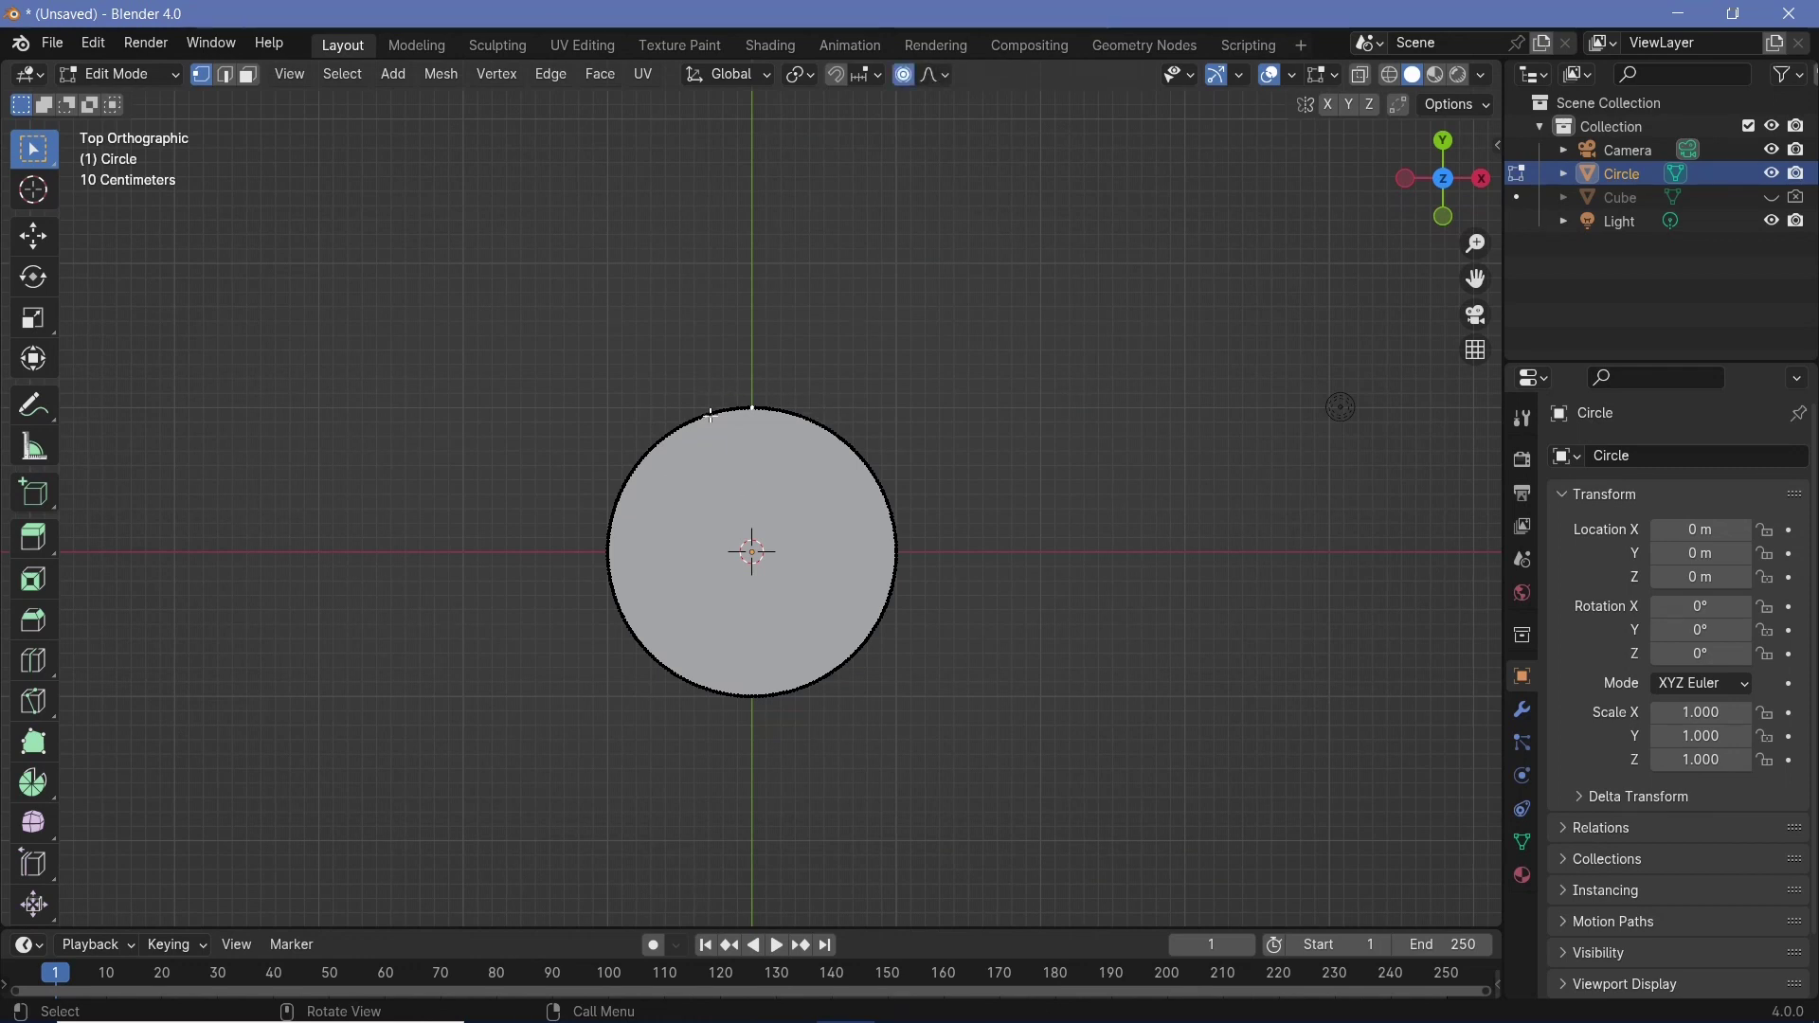
- Stretch the top vertex along Y with proportional editing into an egg shape
key("g")
key("y")
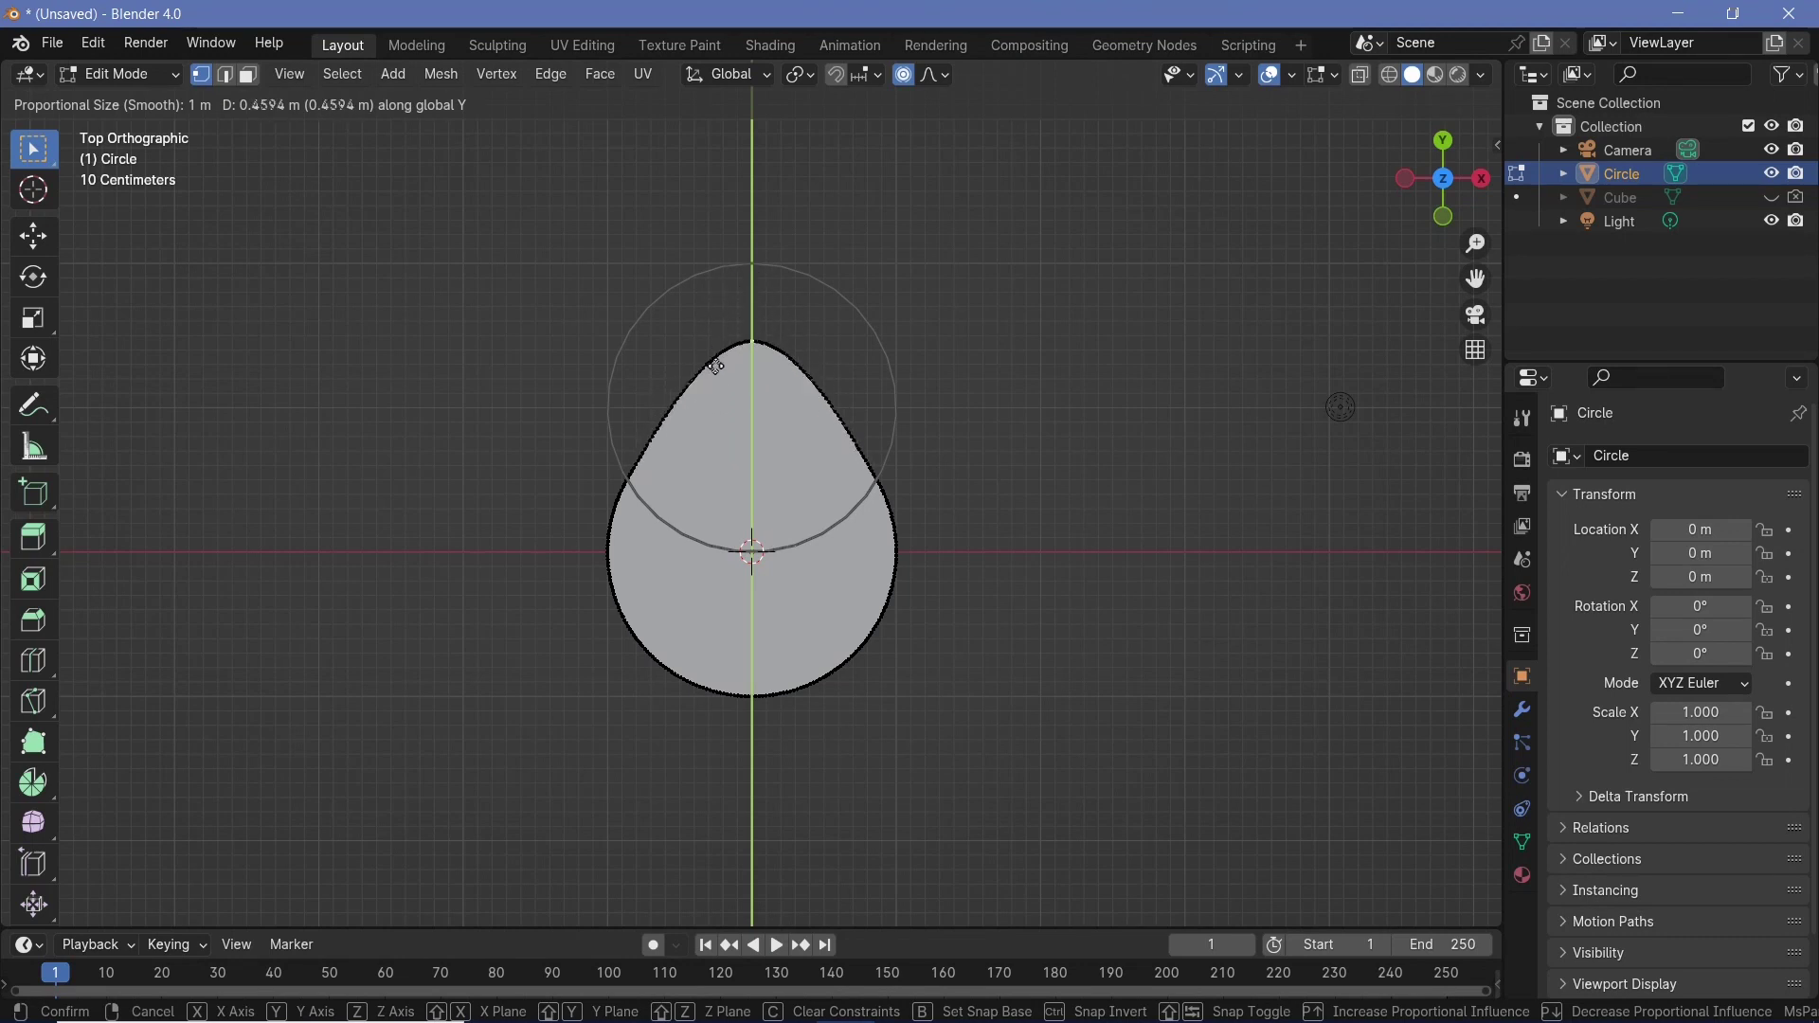
scroll(715, 325, "down", 6)
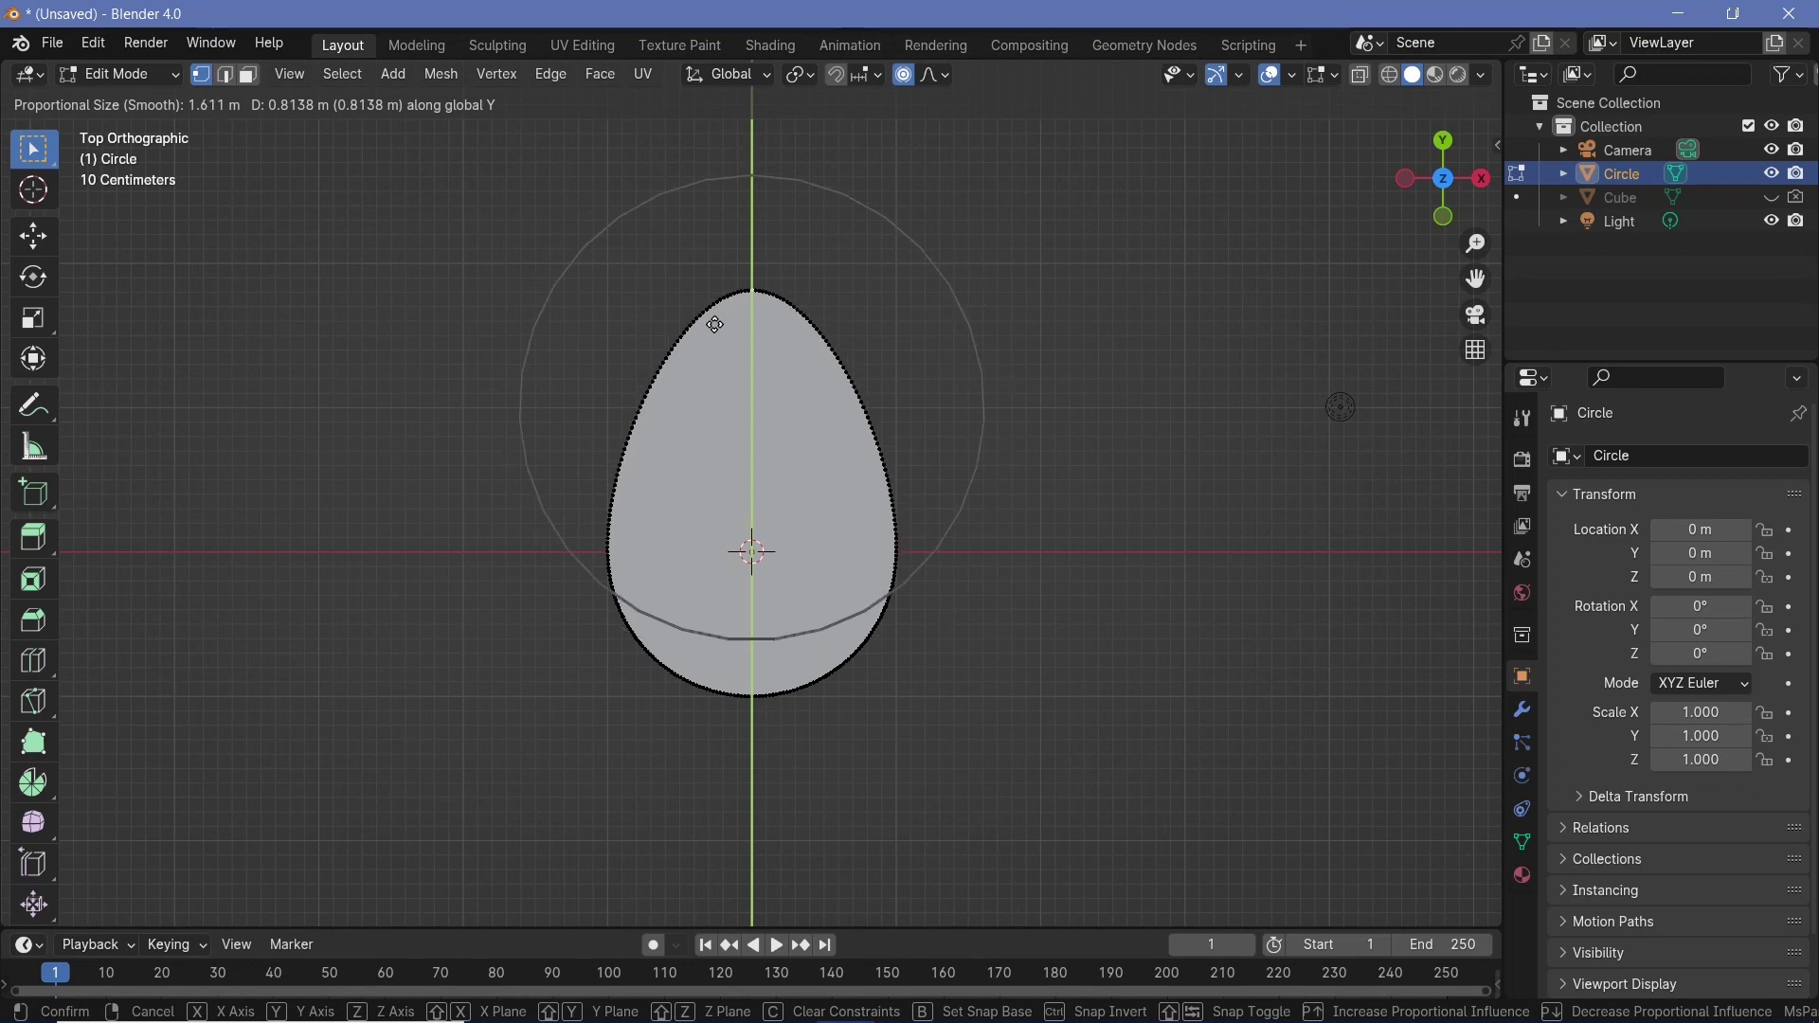
scroll(714, 325, "down", 1)
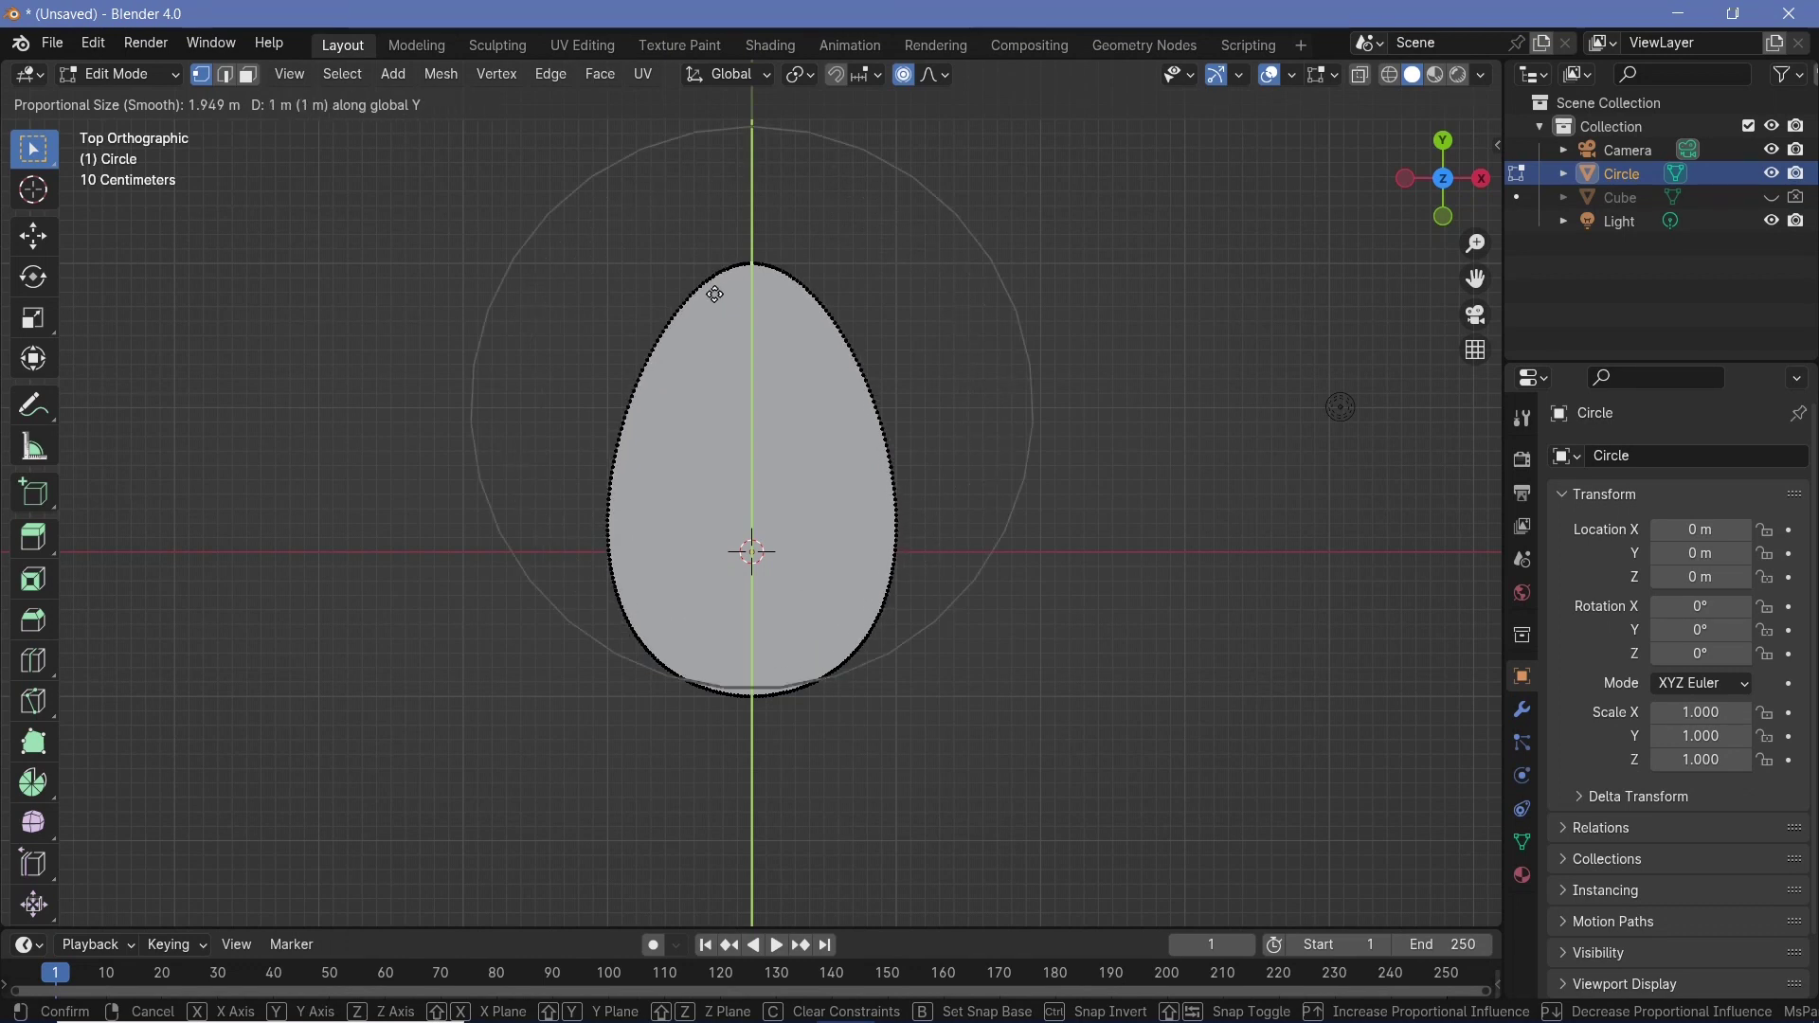
left_click(714, 295)
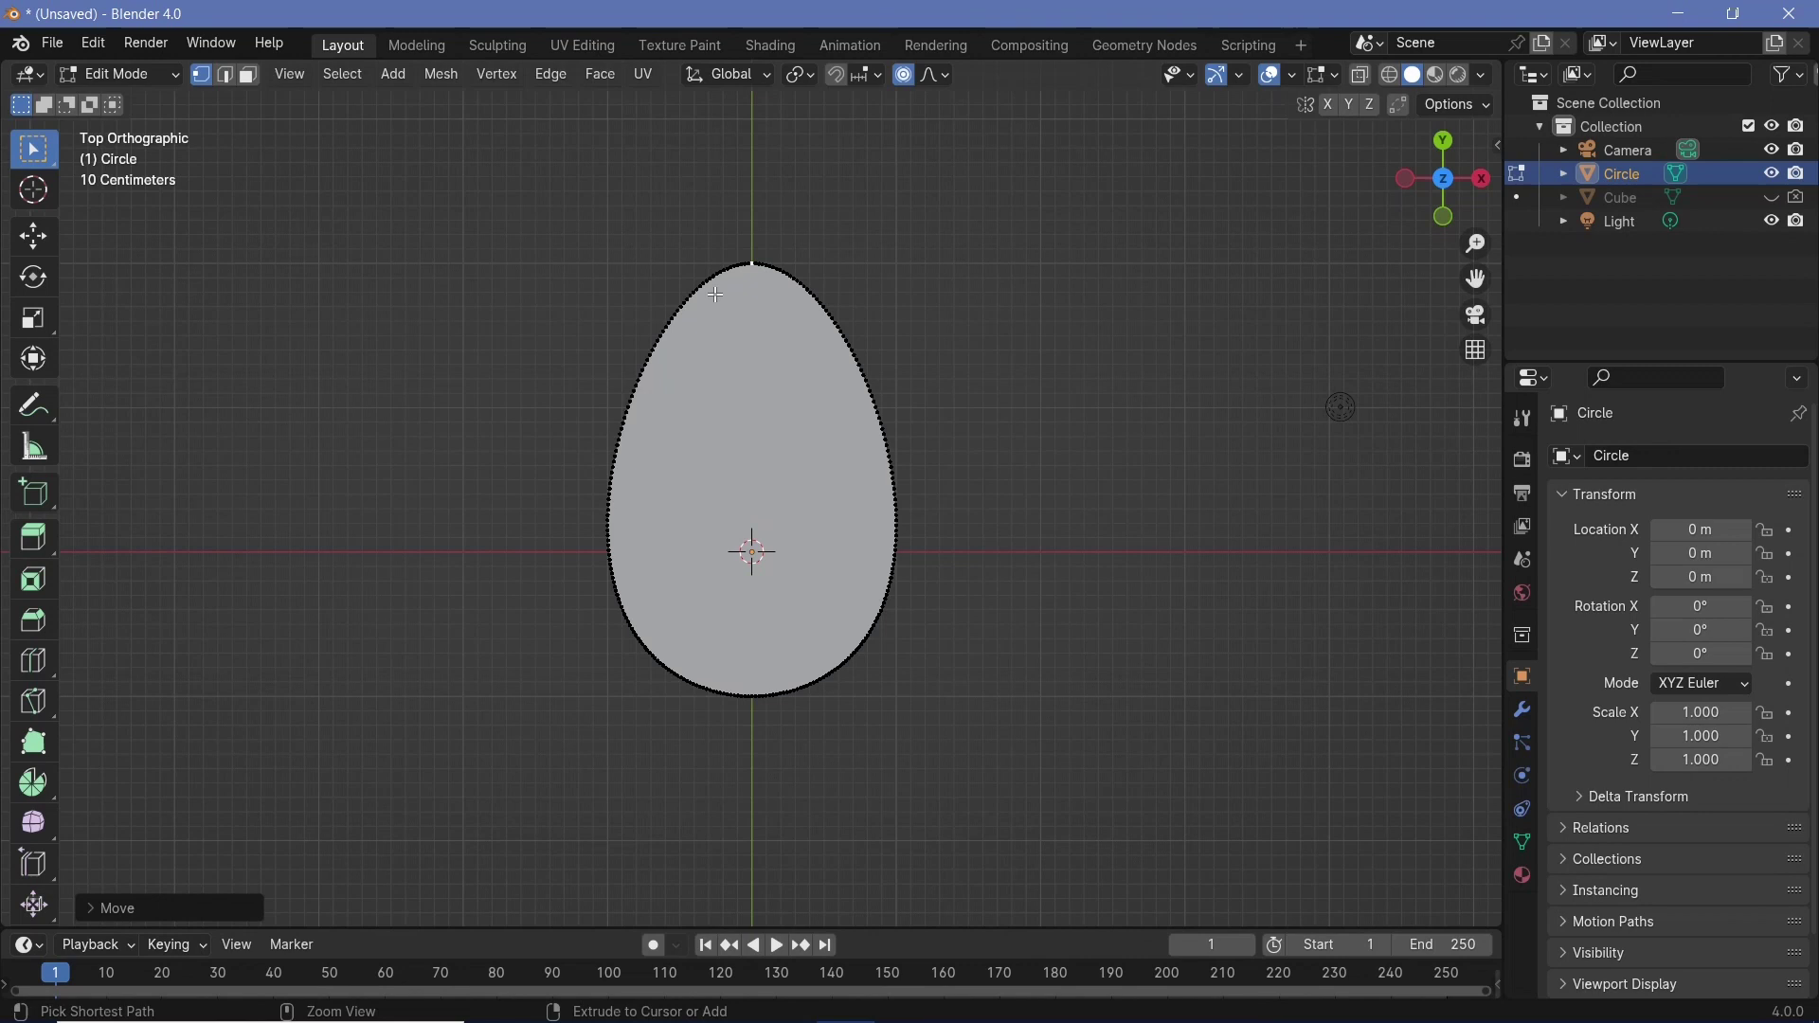
scroll(713, 735, "up", 5)
middle_click_drag(794, 818, 795, 586, "shift")
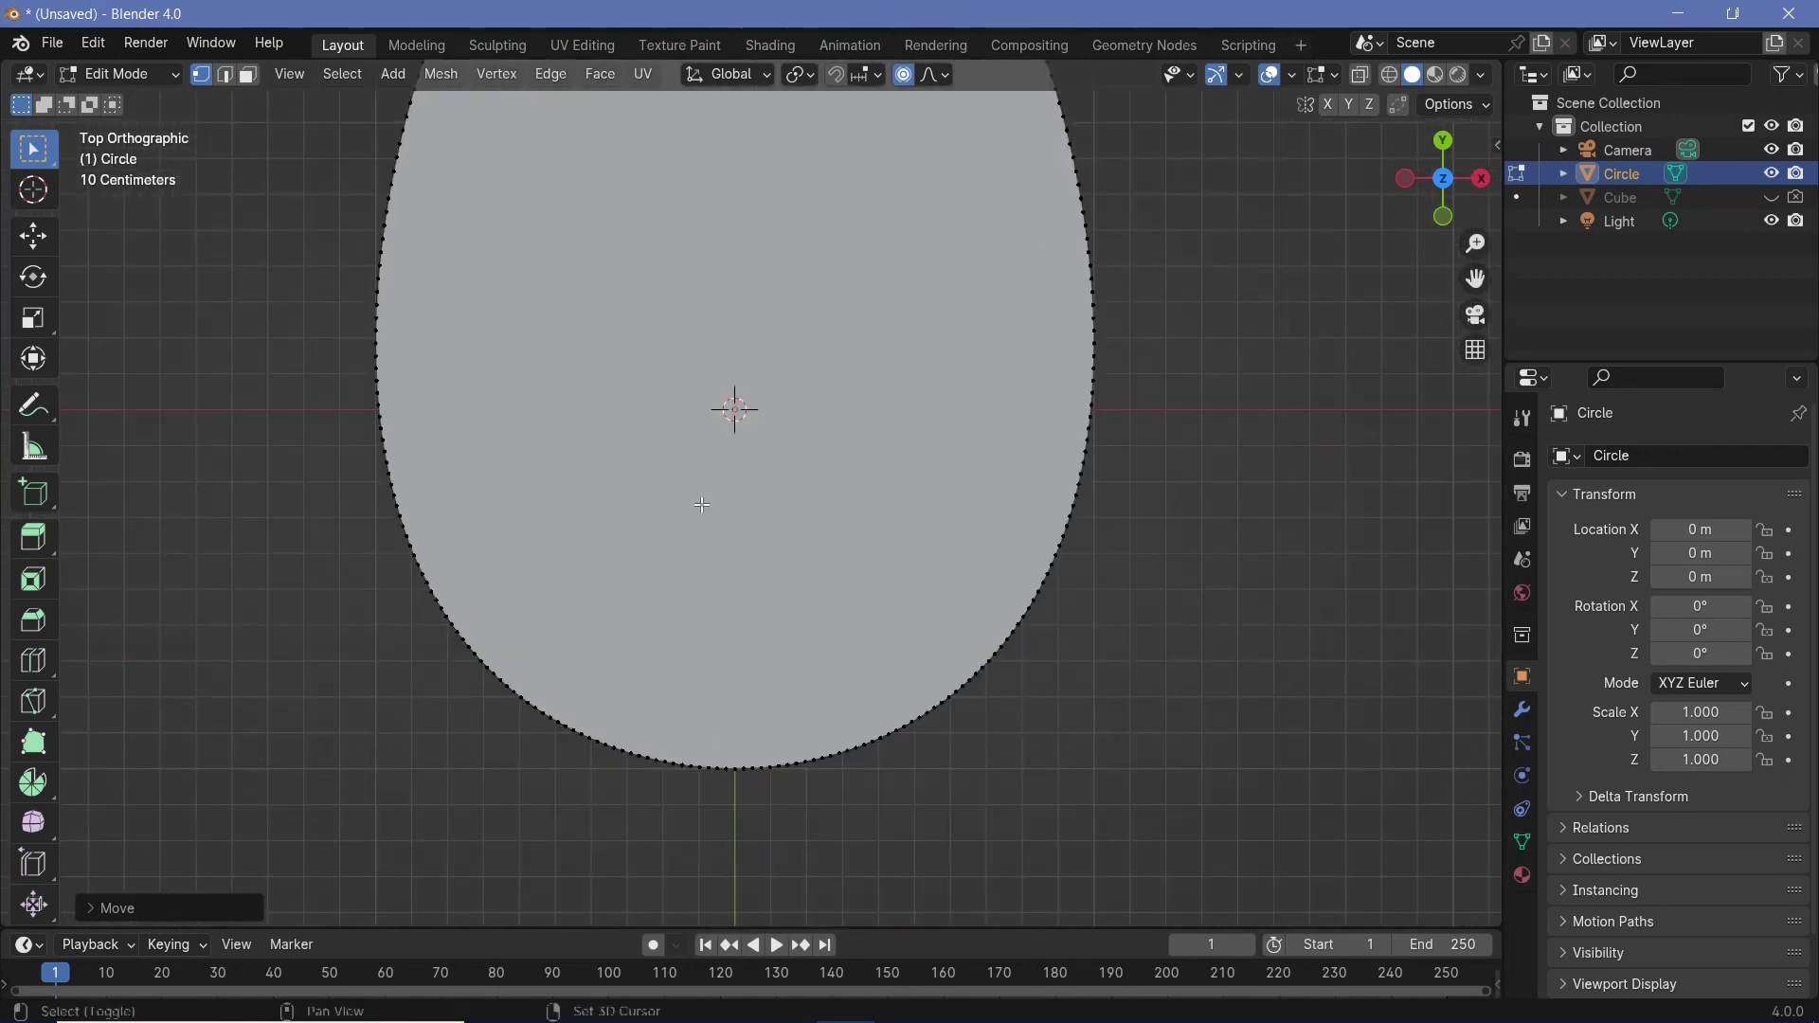
- Push the bottom vertex 0.4 m along Y with smooth falloff to flatten the lower end
left_click(735, 771)
scroll(740, 772, "down", 4)
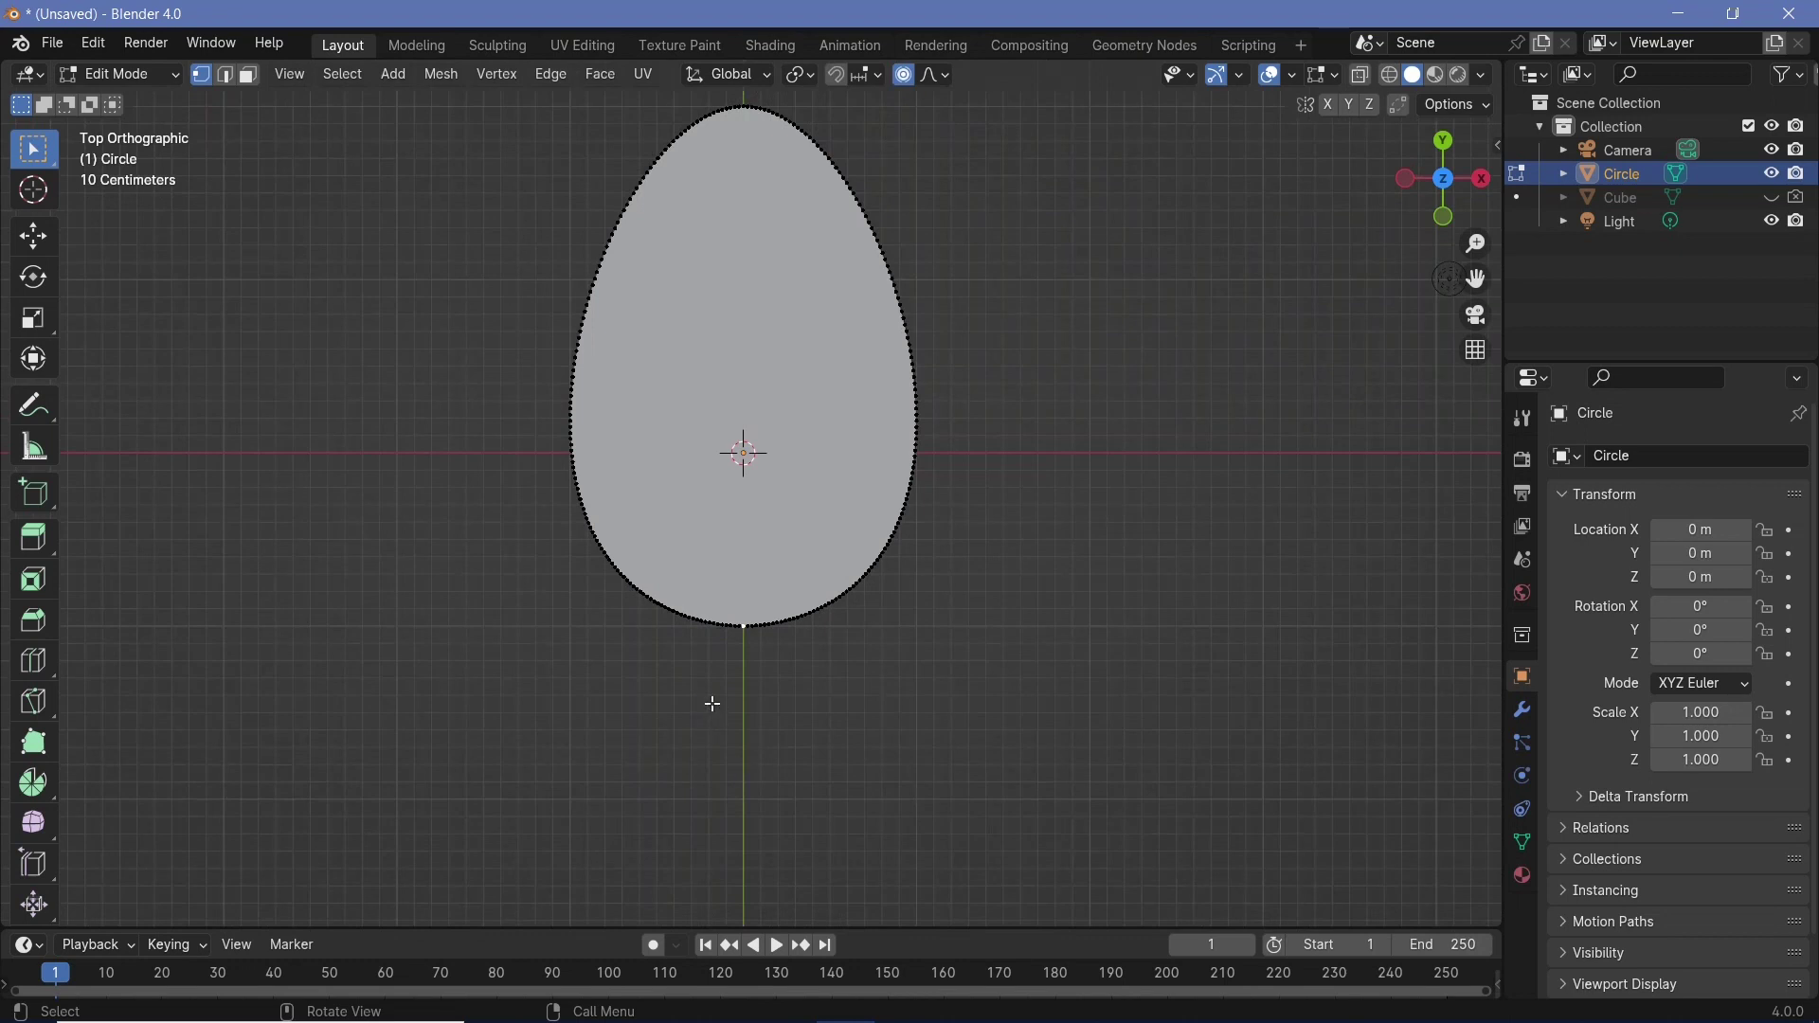
key("g")
key("y")
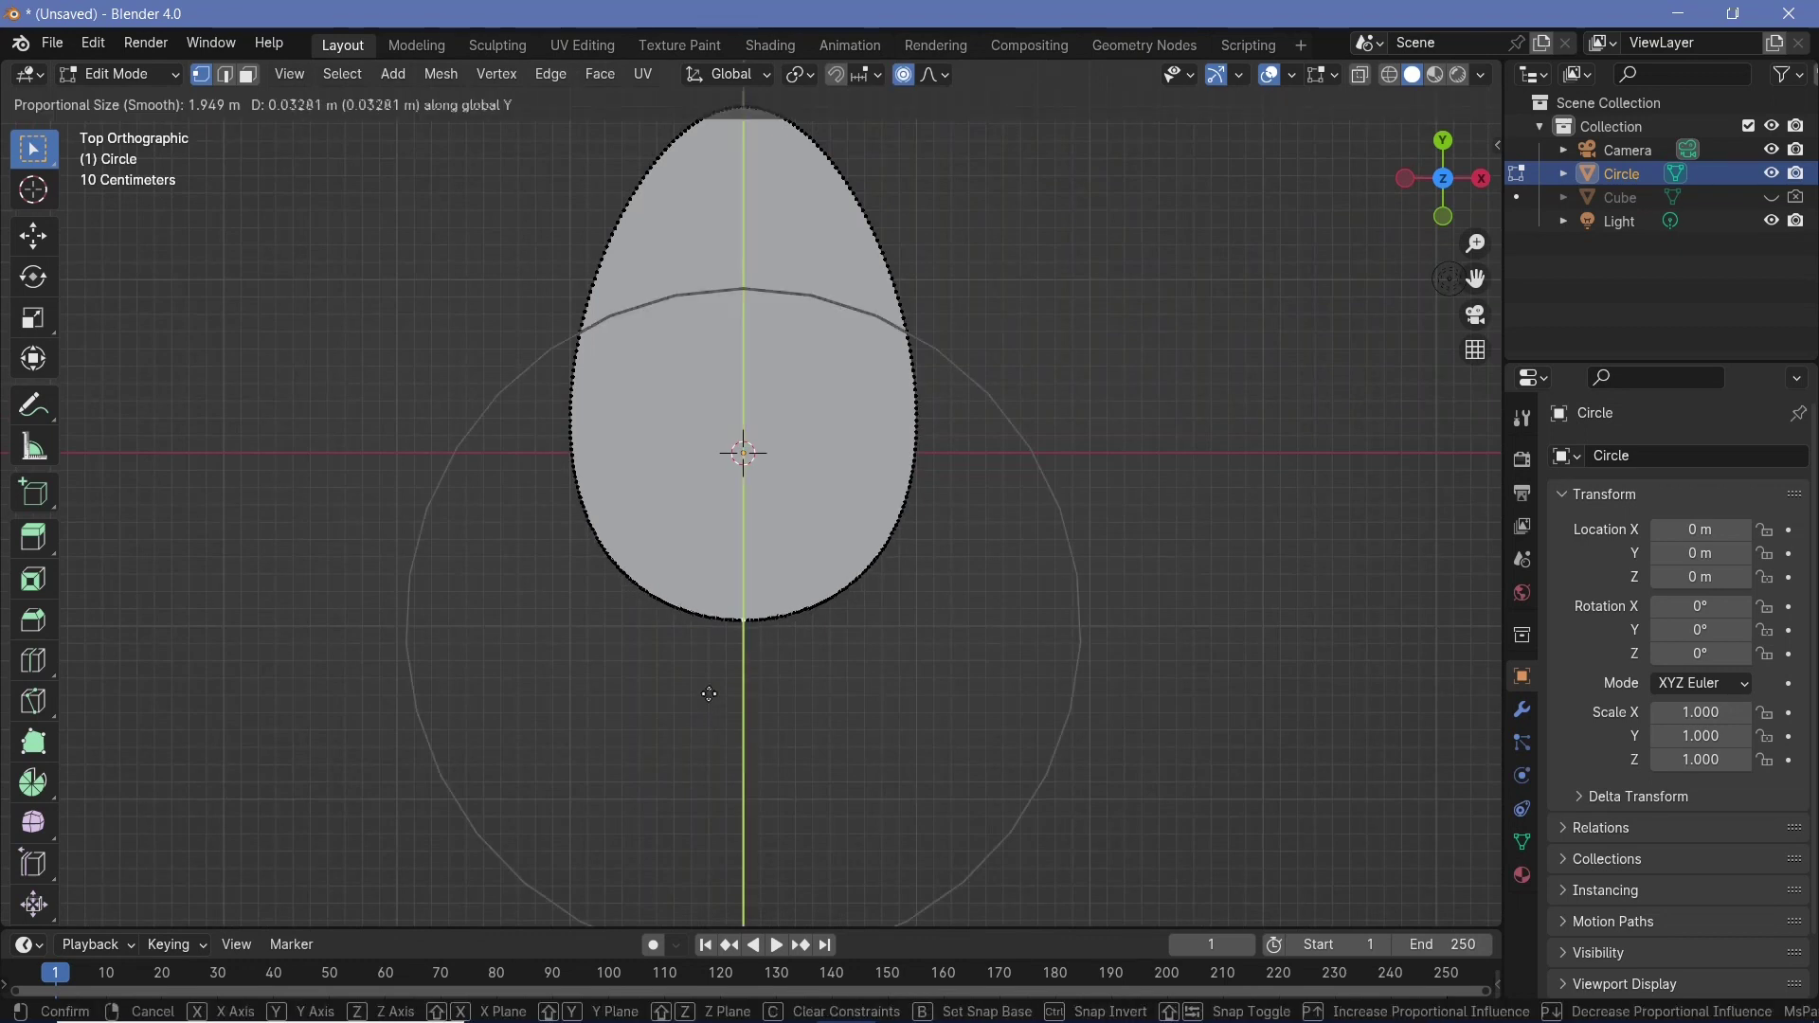
scroll(716, 610, "up", 1)
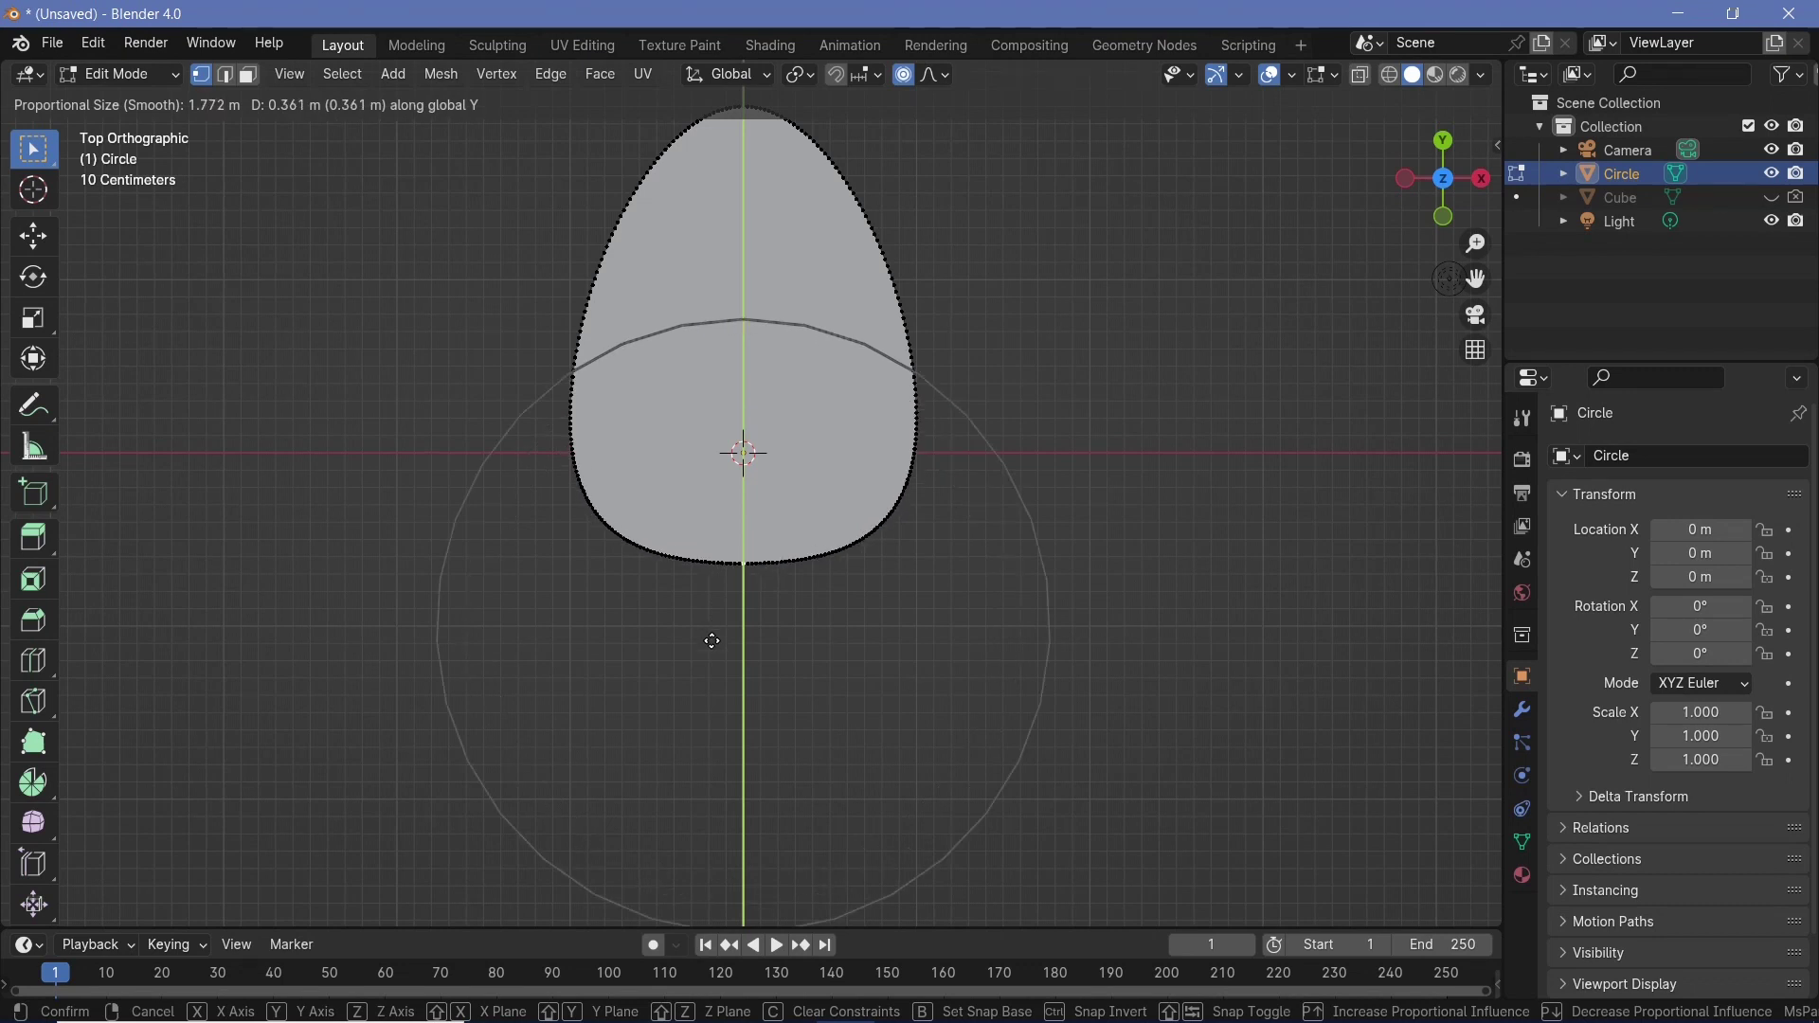
key("ctrl")
left_click(712, 641)
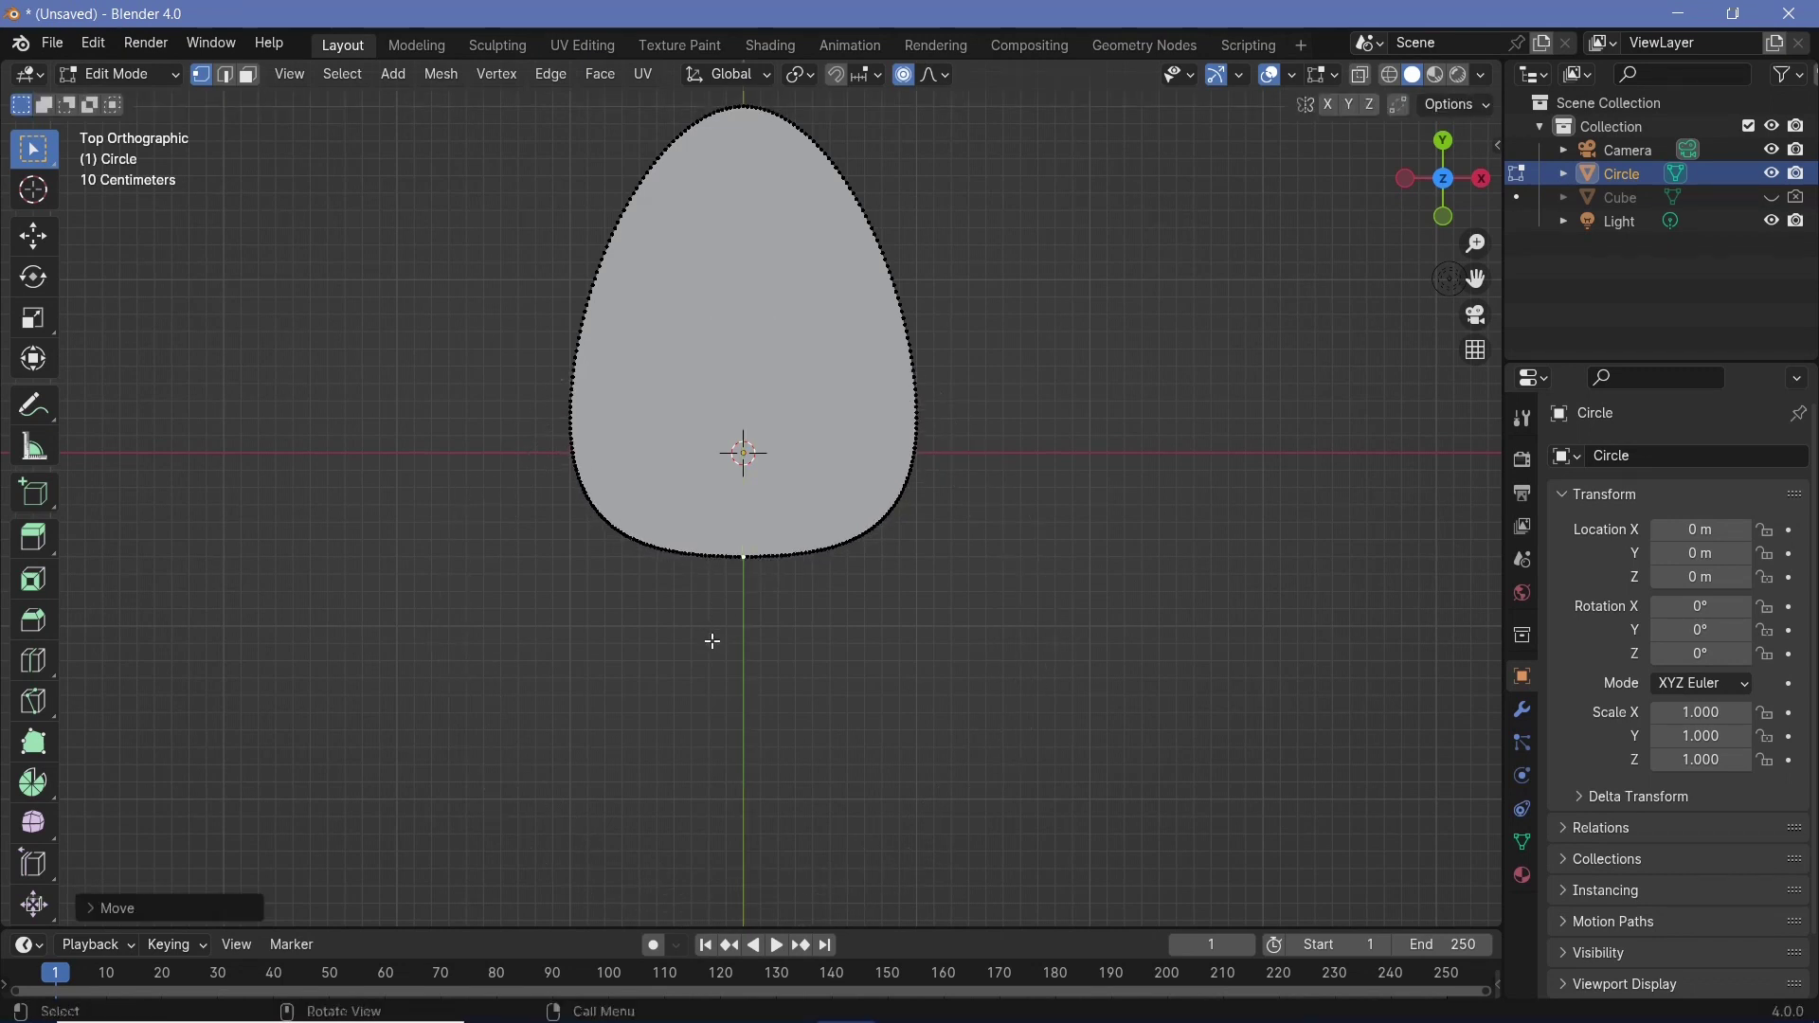
scroll(801, 562, "up", 3)
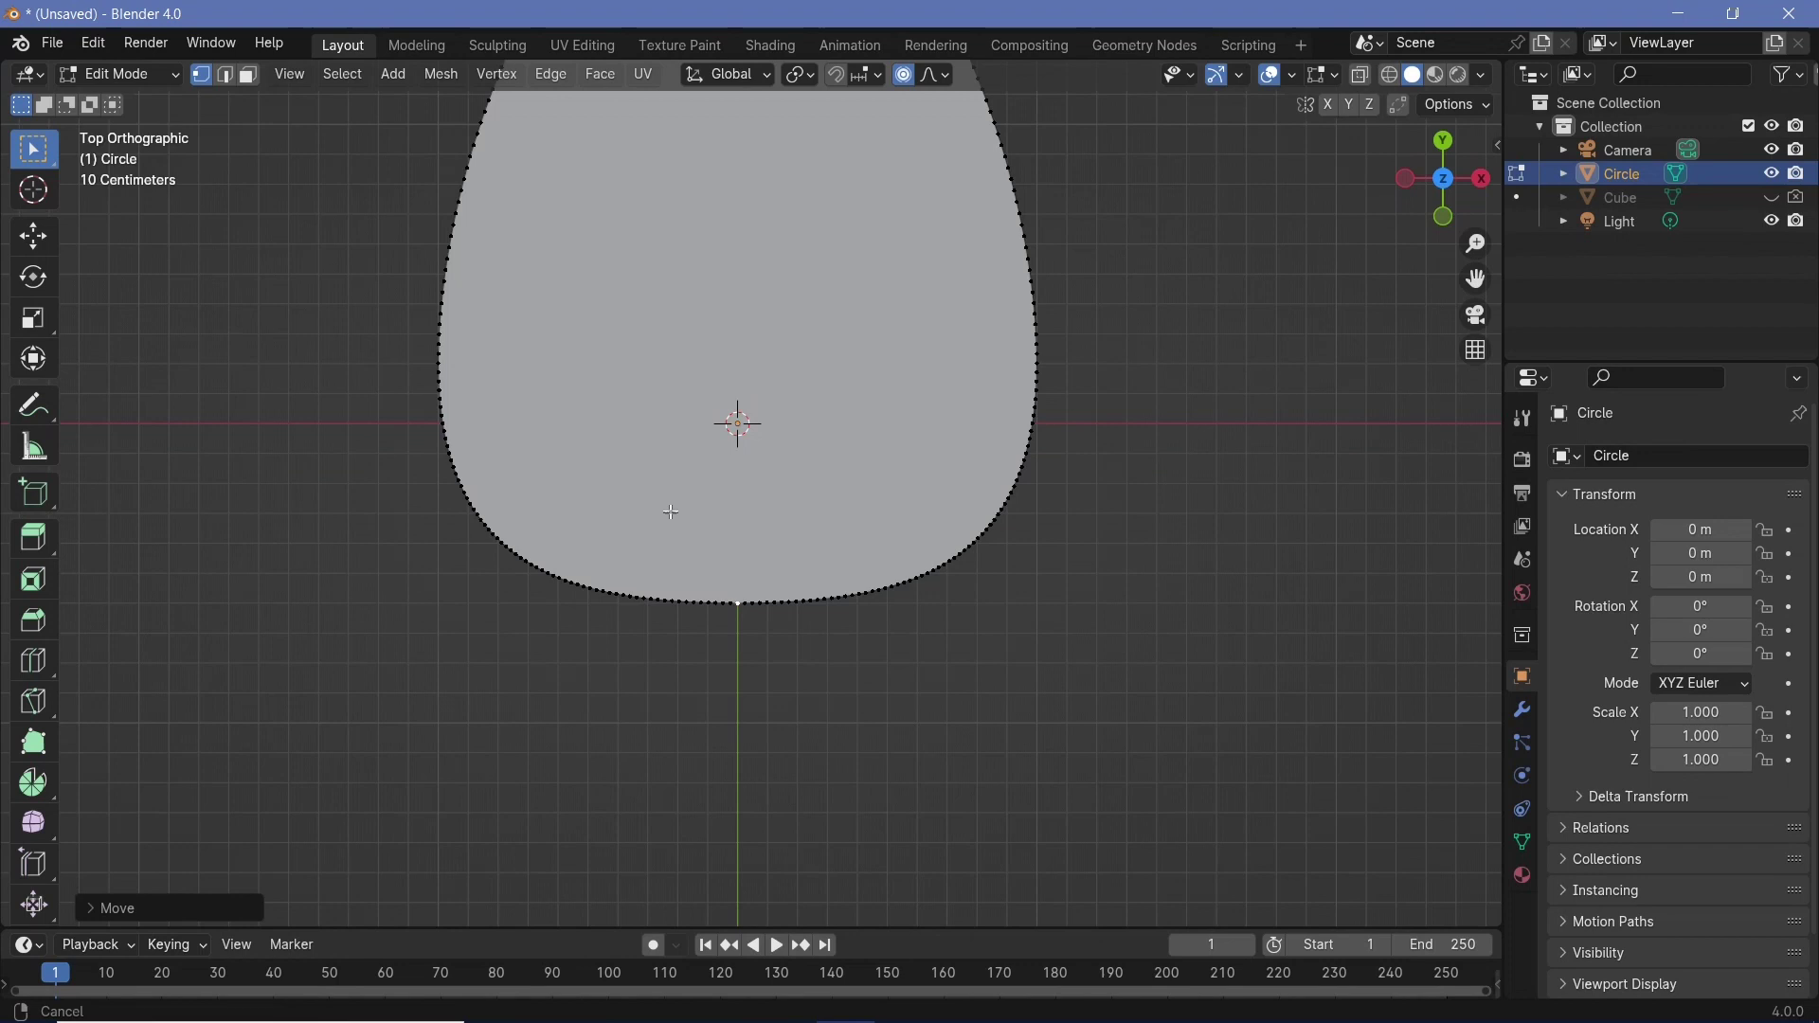
scroll(673, 550, "up", 1)
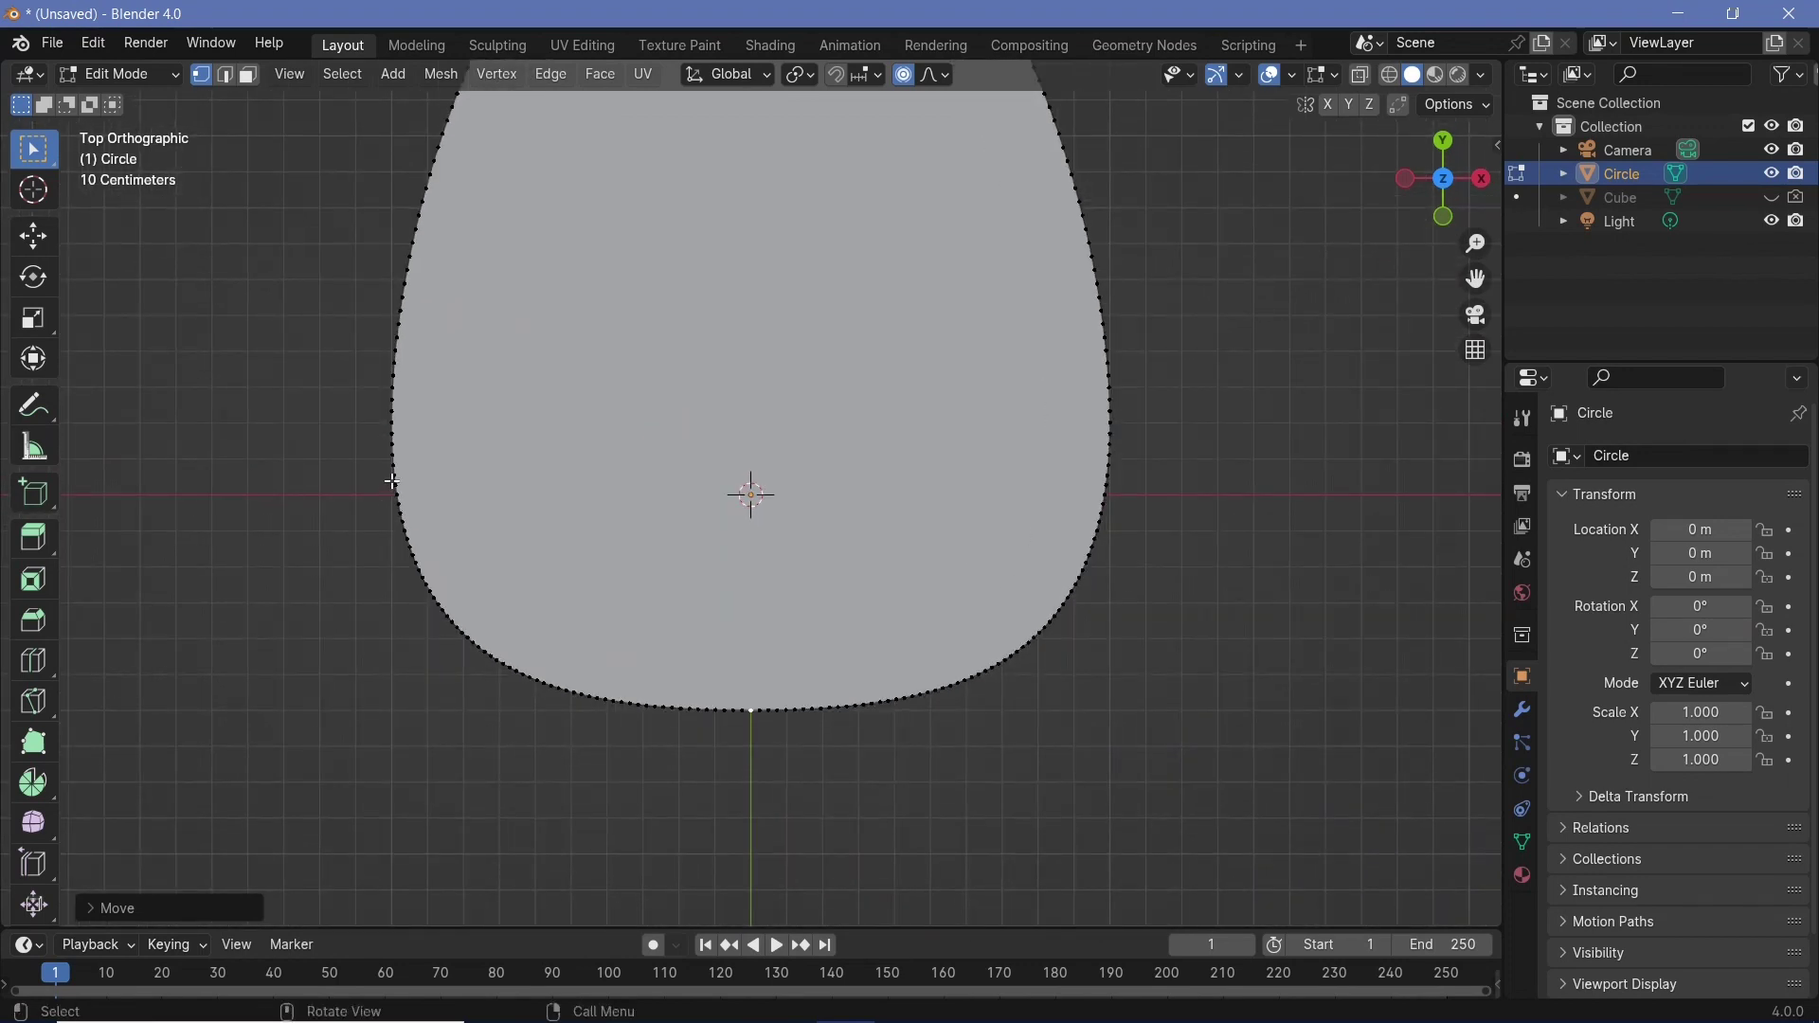
- Select the petal's left and right edge vertices and lift them along Z with smooth falloff
left_click(394, 468)
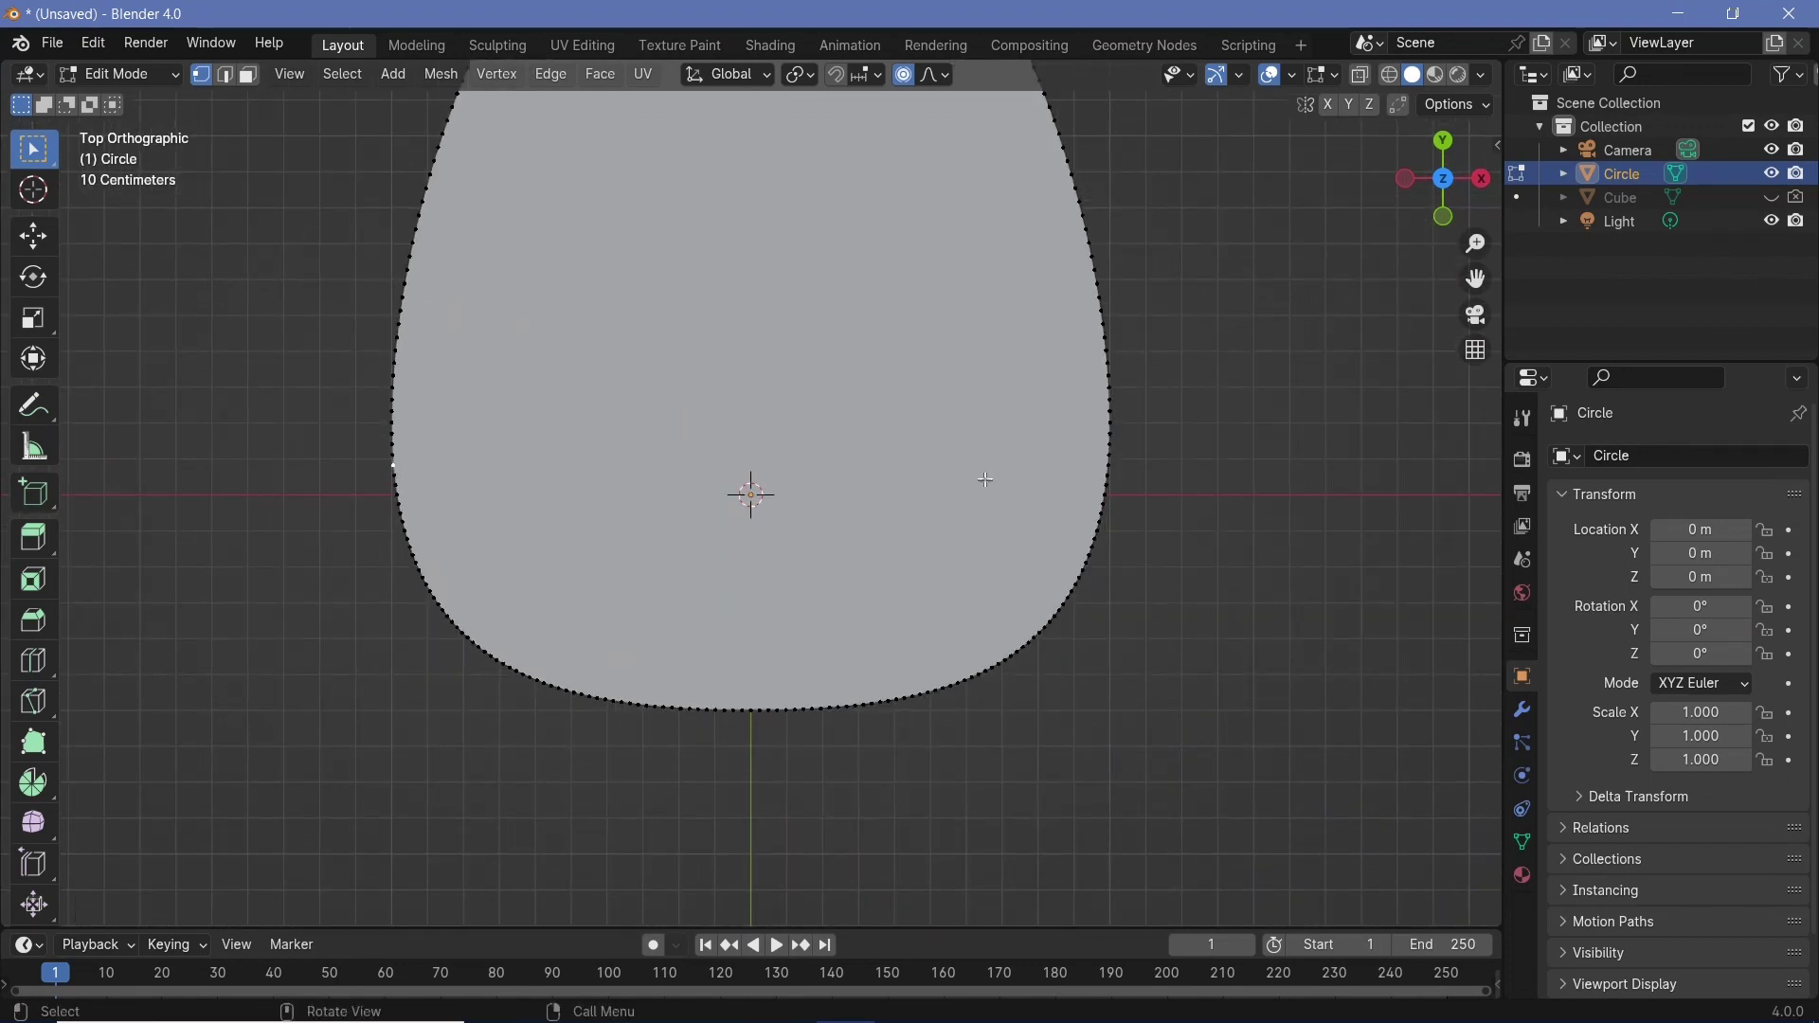
left_click(1115, 468, "shift")
middle_click_drag(768, 682, 858, 512)
key("g")
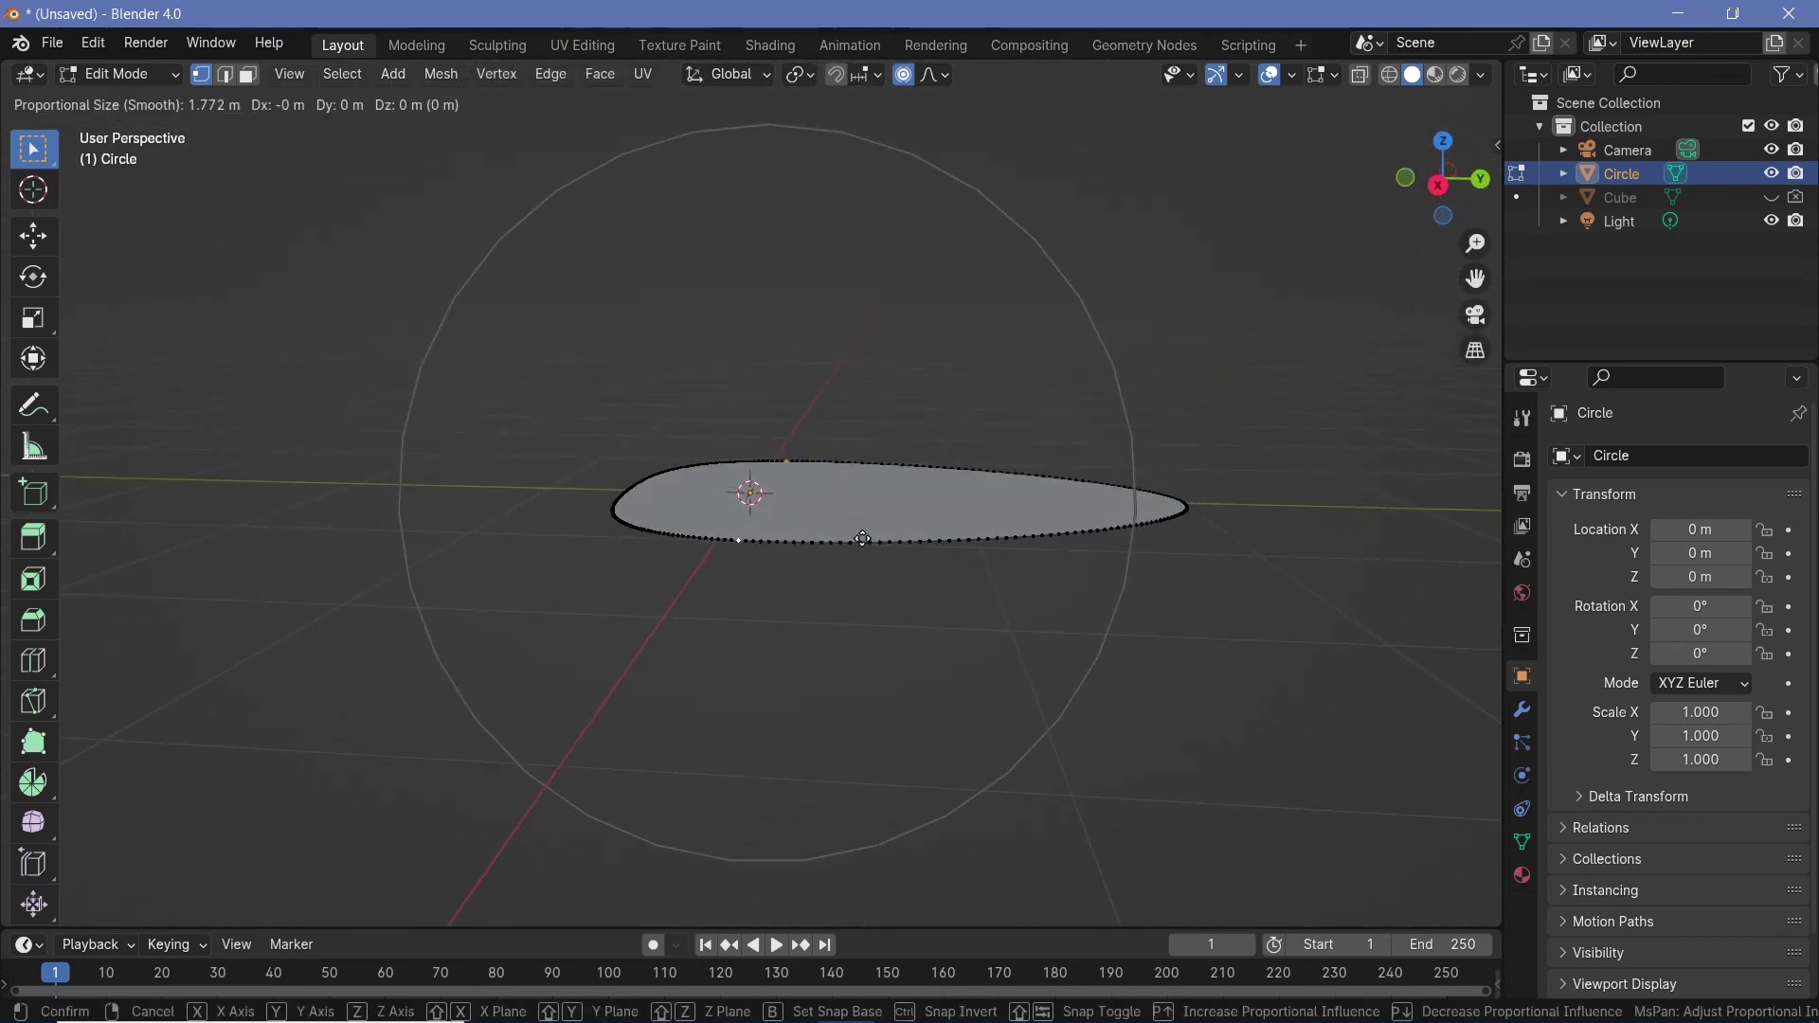
key("z")
scroll(879, 441, "down", 2)
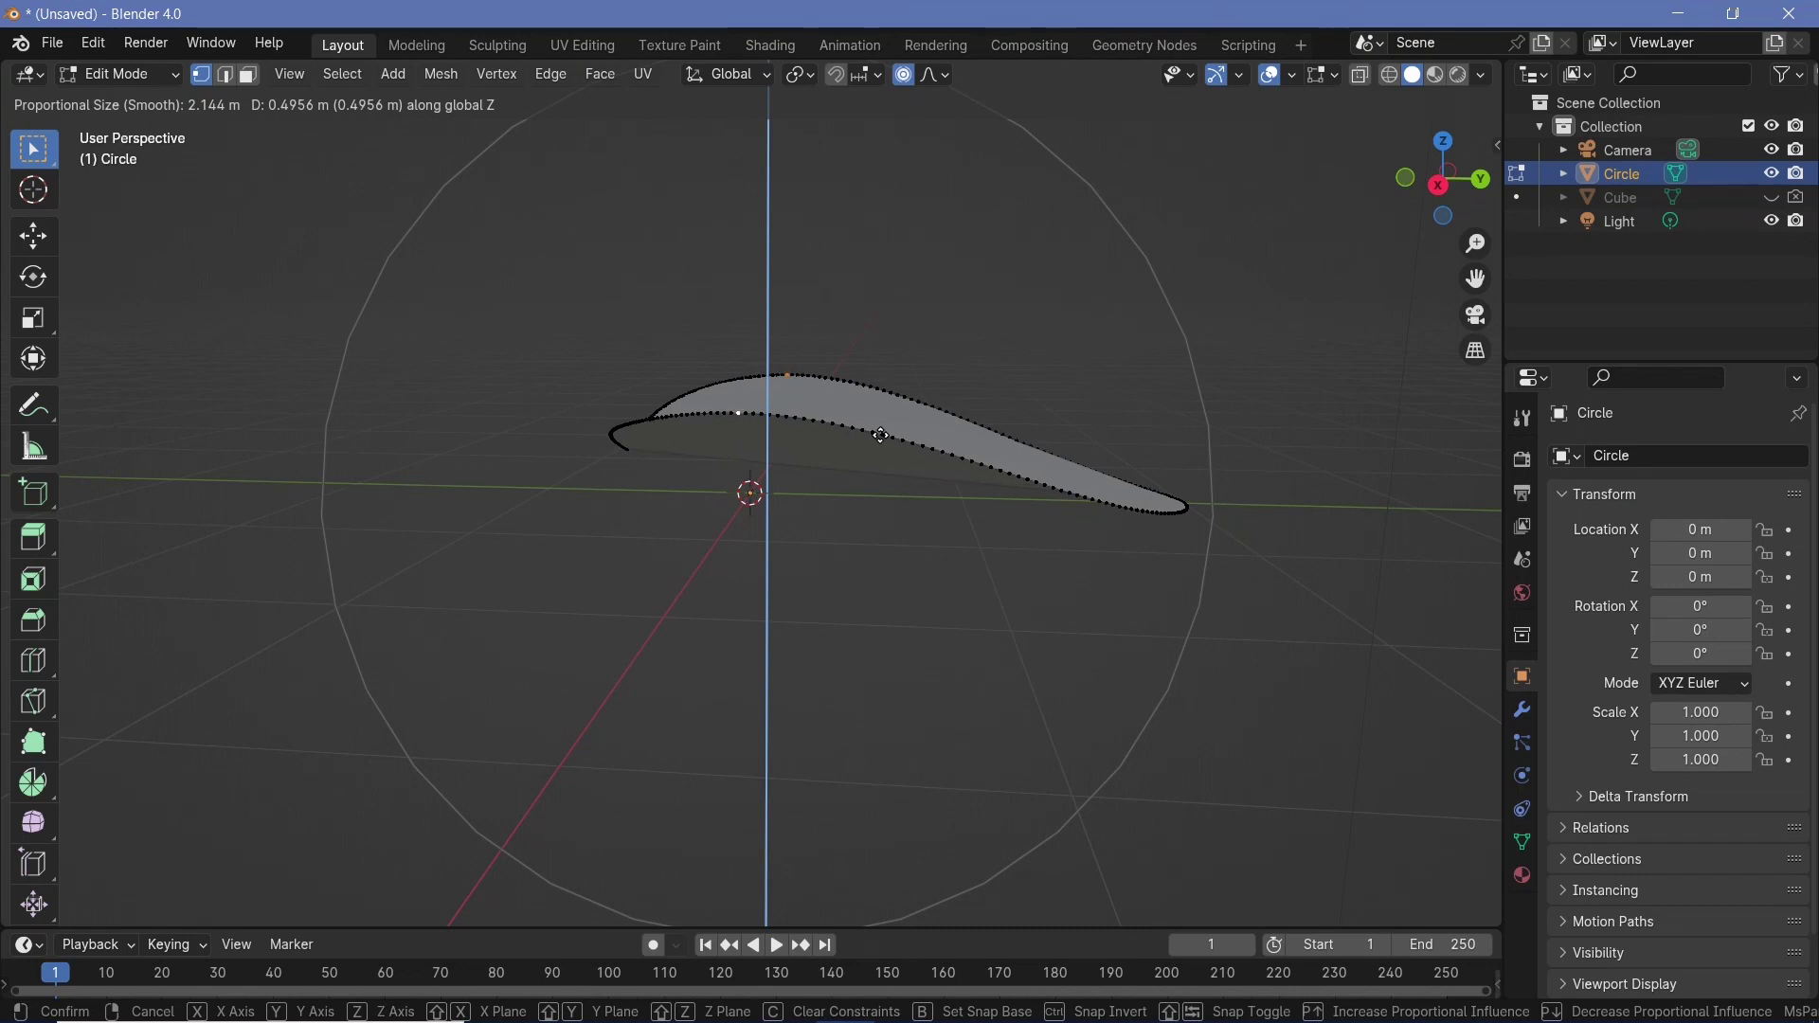
left_click(880, 435)
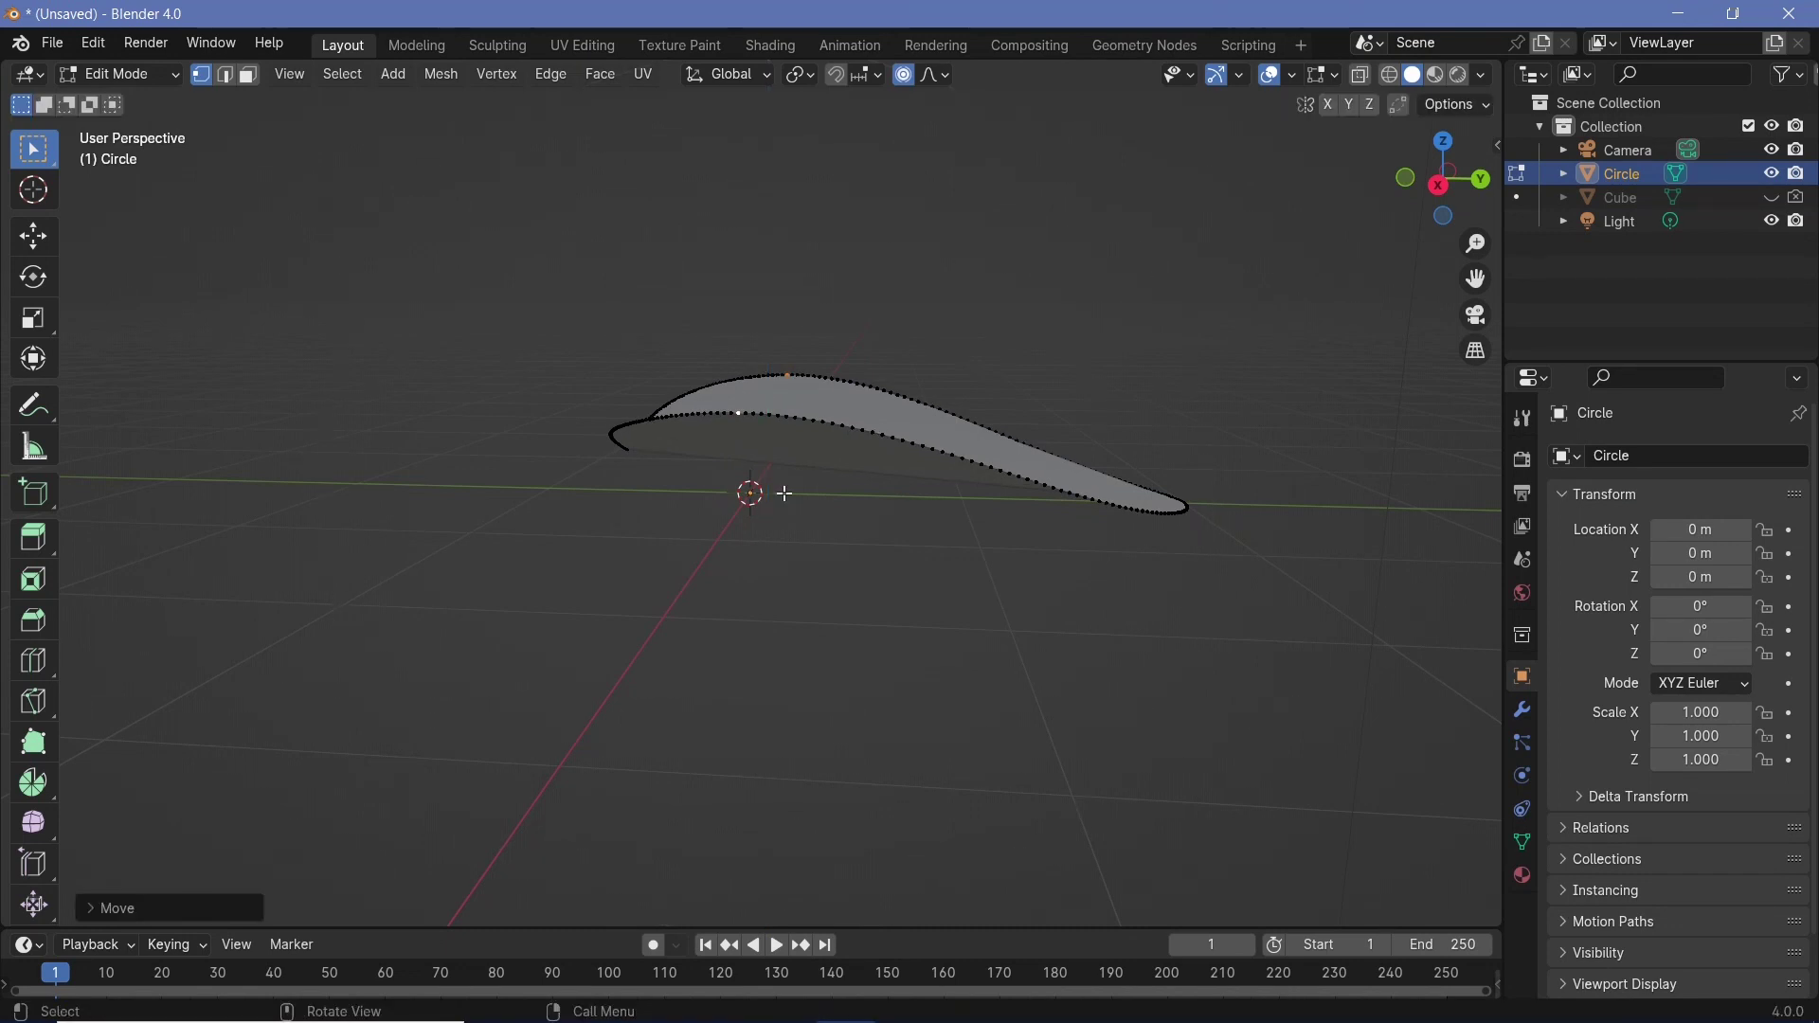
- Raise the side vertices further along Z to deepen the petal's curve
key("g")
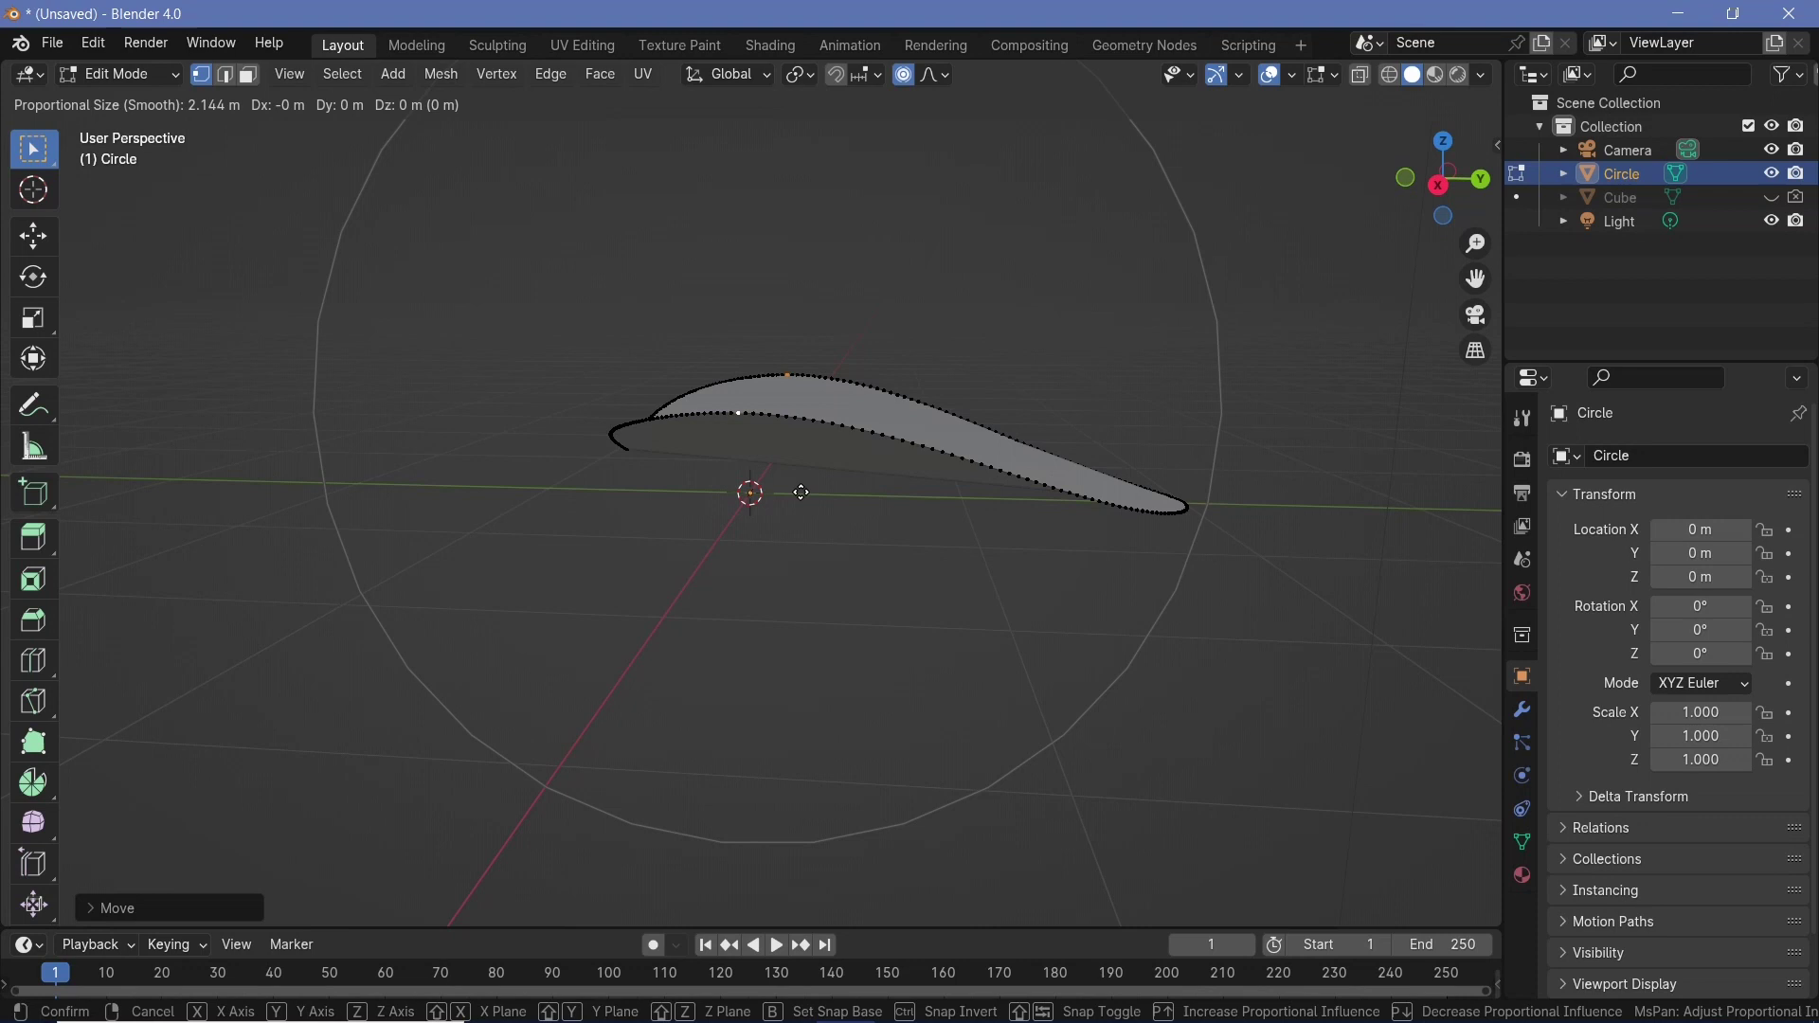
key("z")
scroll(796, 483, "up", 4)
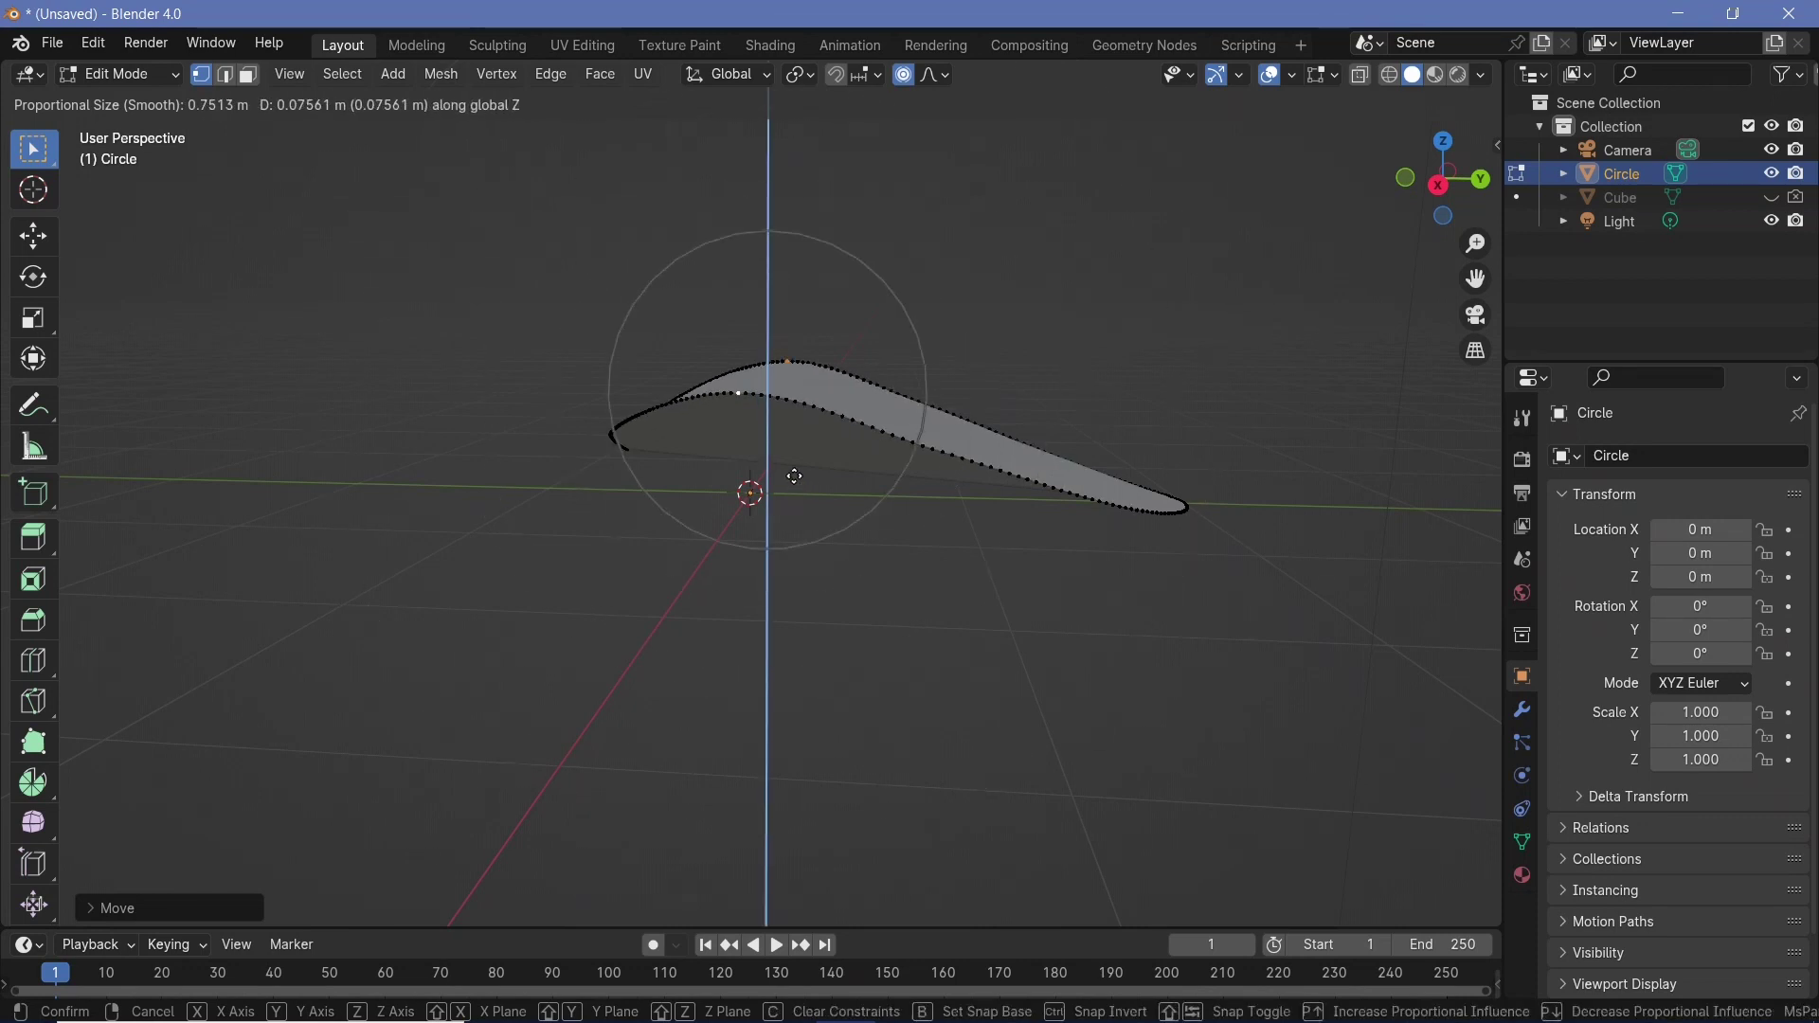
scroll(793, 474, "down", 3)
left_click(791, 471)
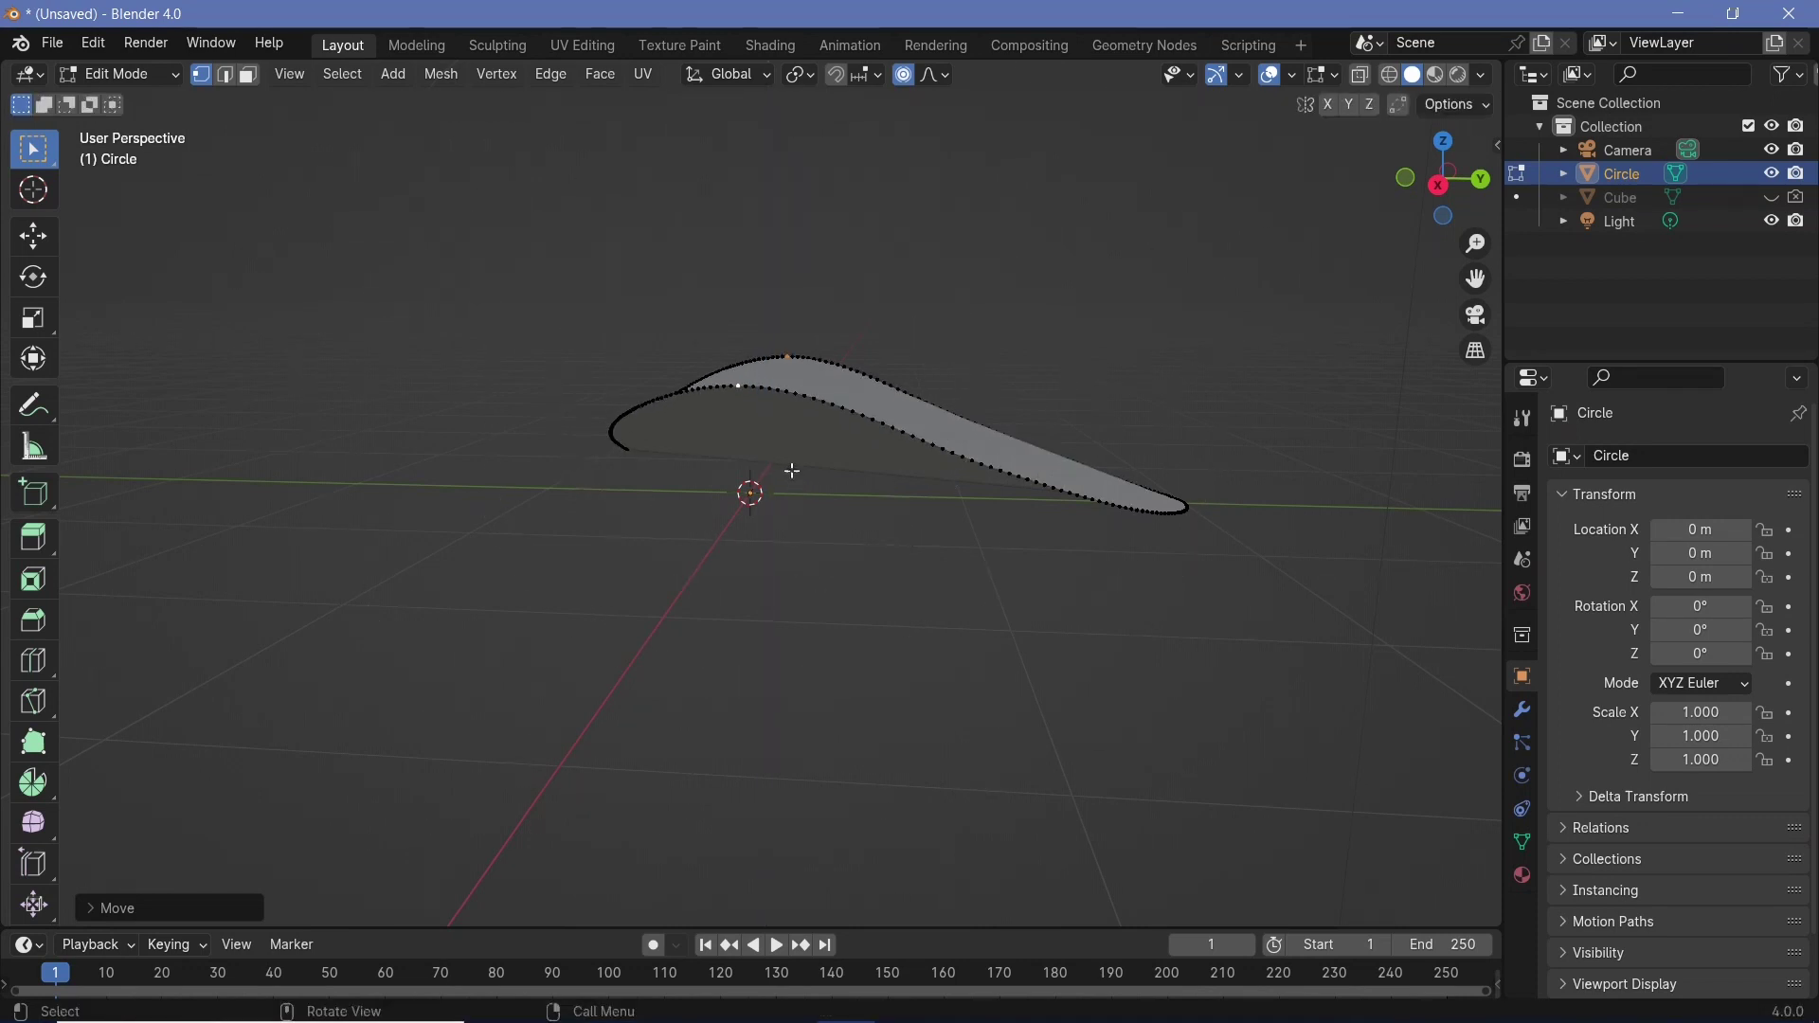
middle_click_drag(784, 471, 1069, 463)
middle_click_drag(915, 504, 808, 441)
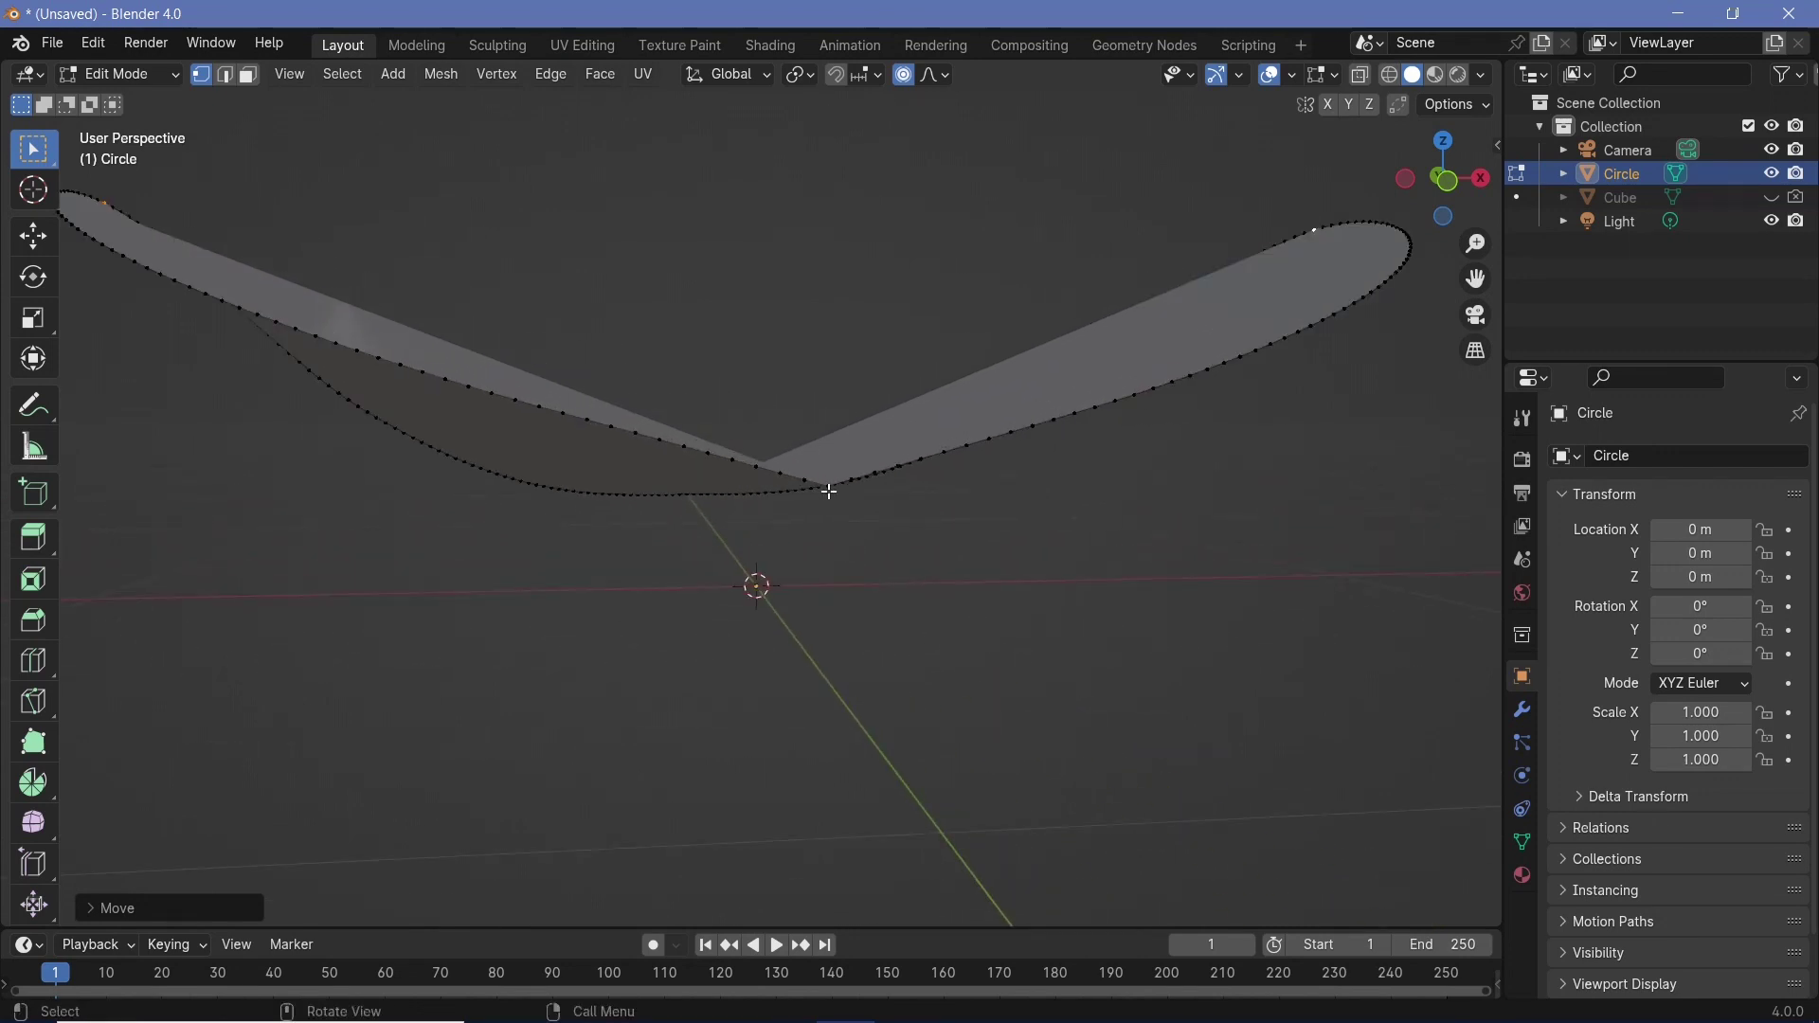
- Nudge the vertex at the petal's inner point slightly along Z
left_click(829, 489)
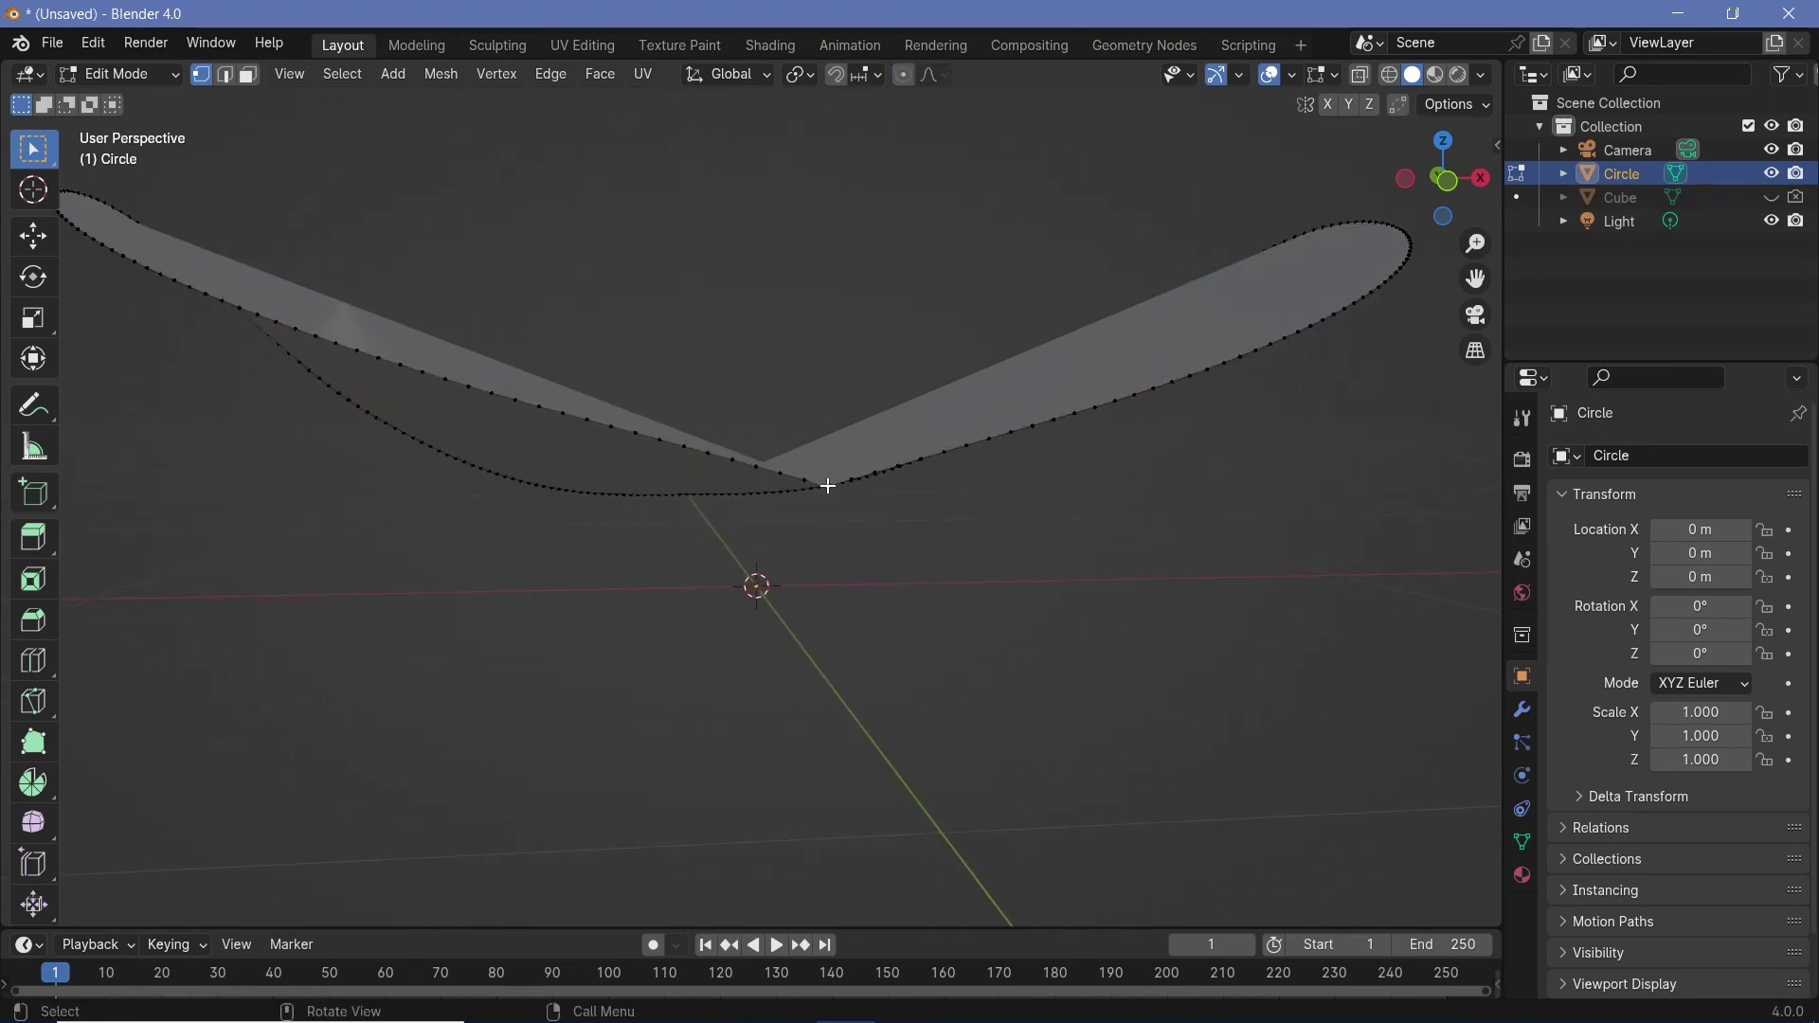
key("g")
key("z")
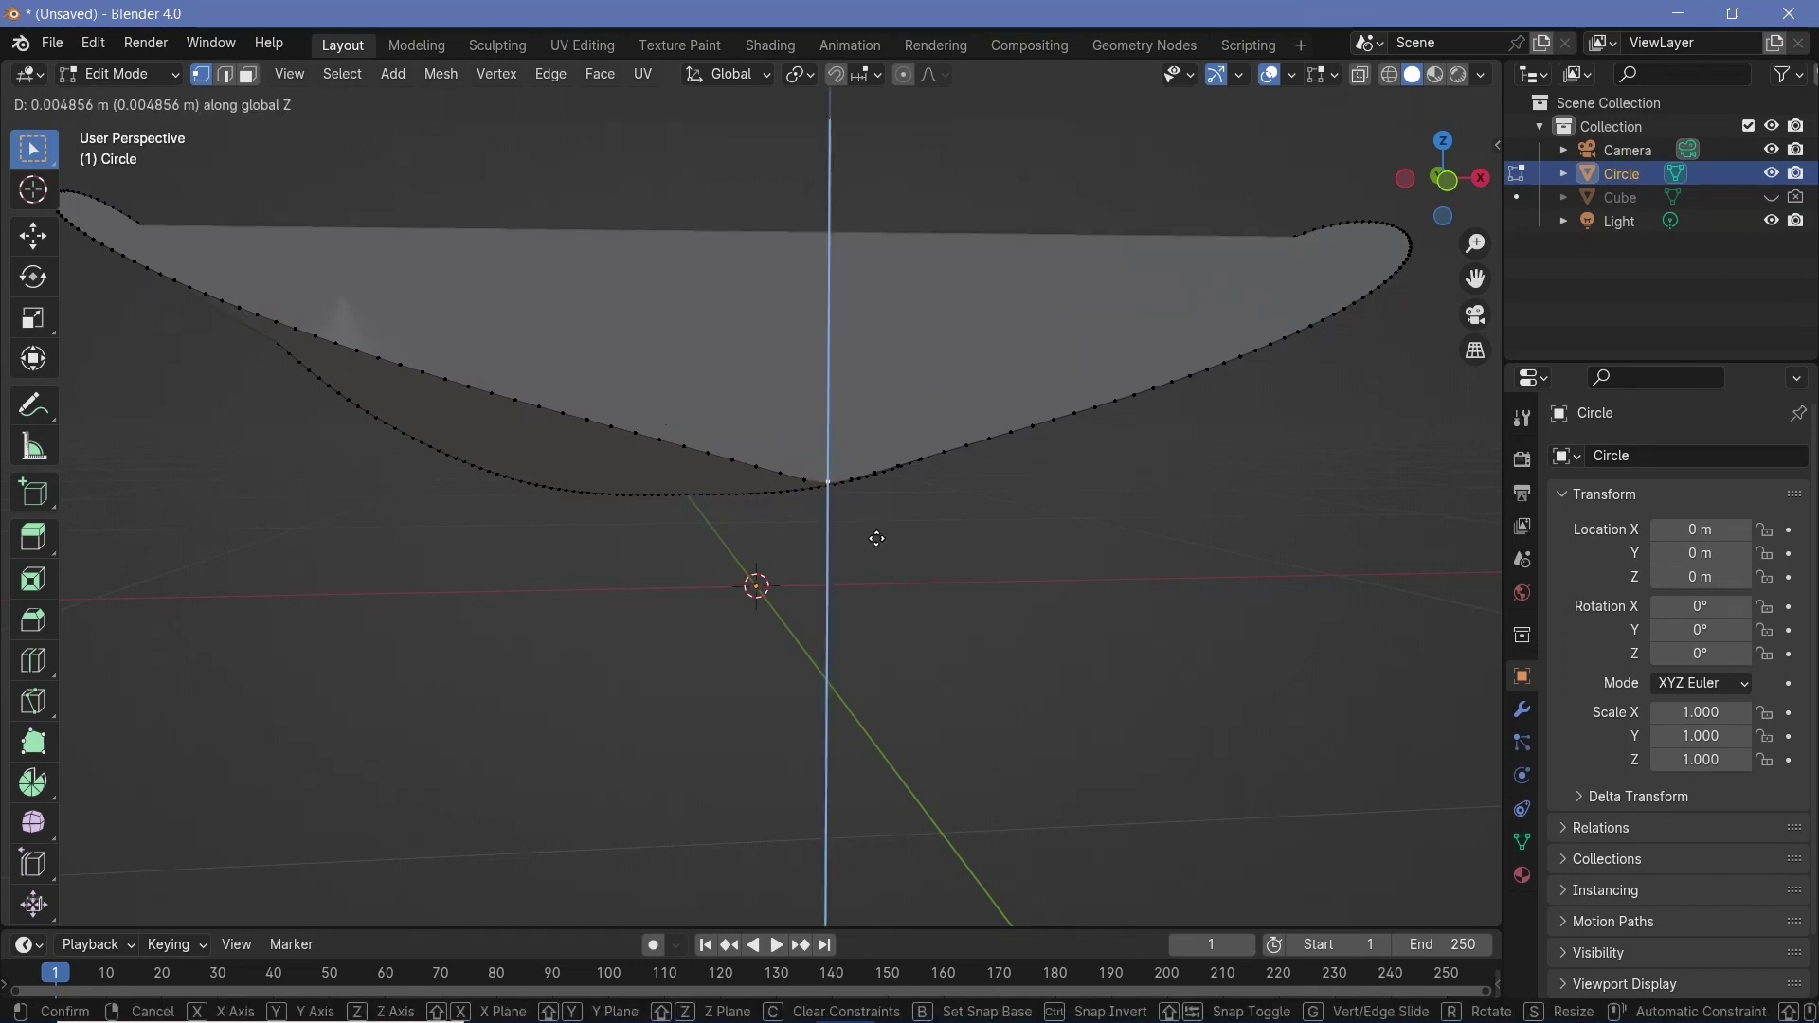
left_click(877, 538)
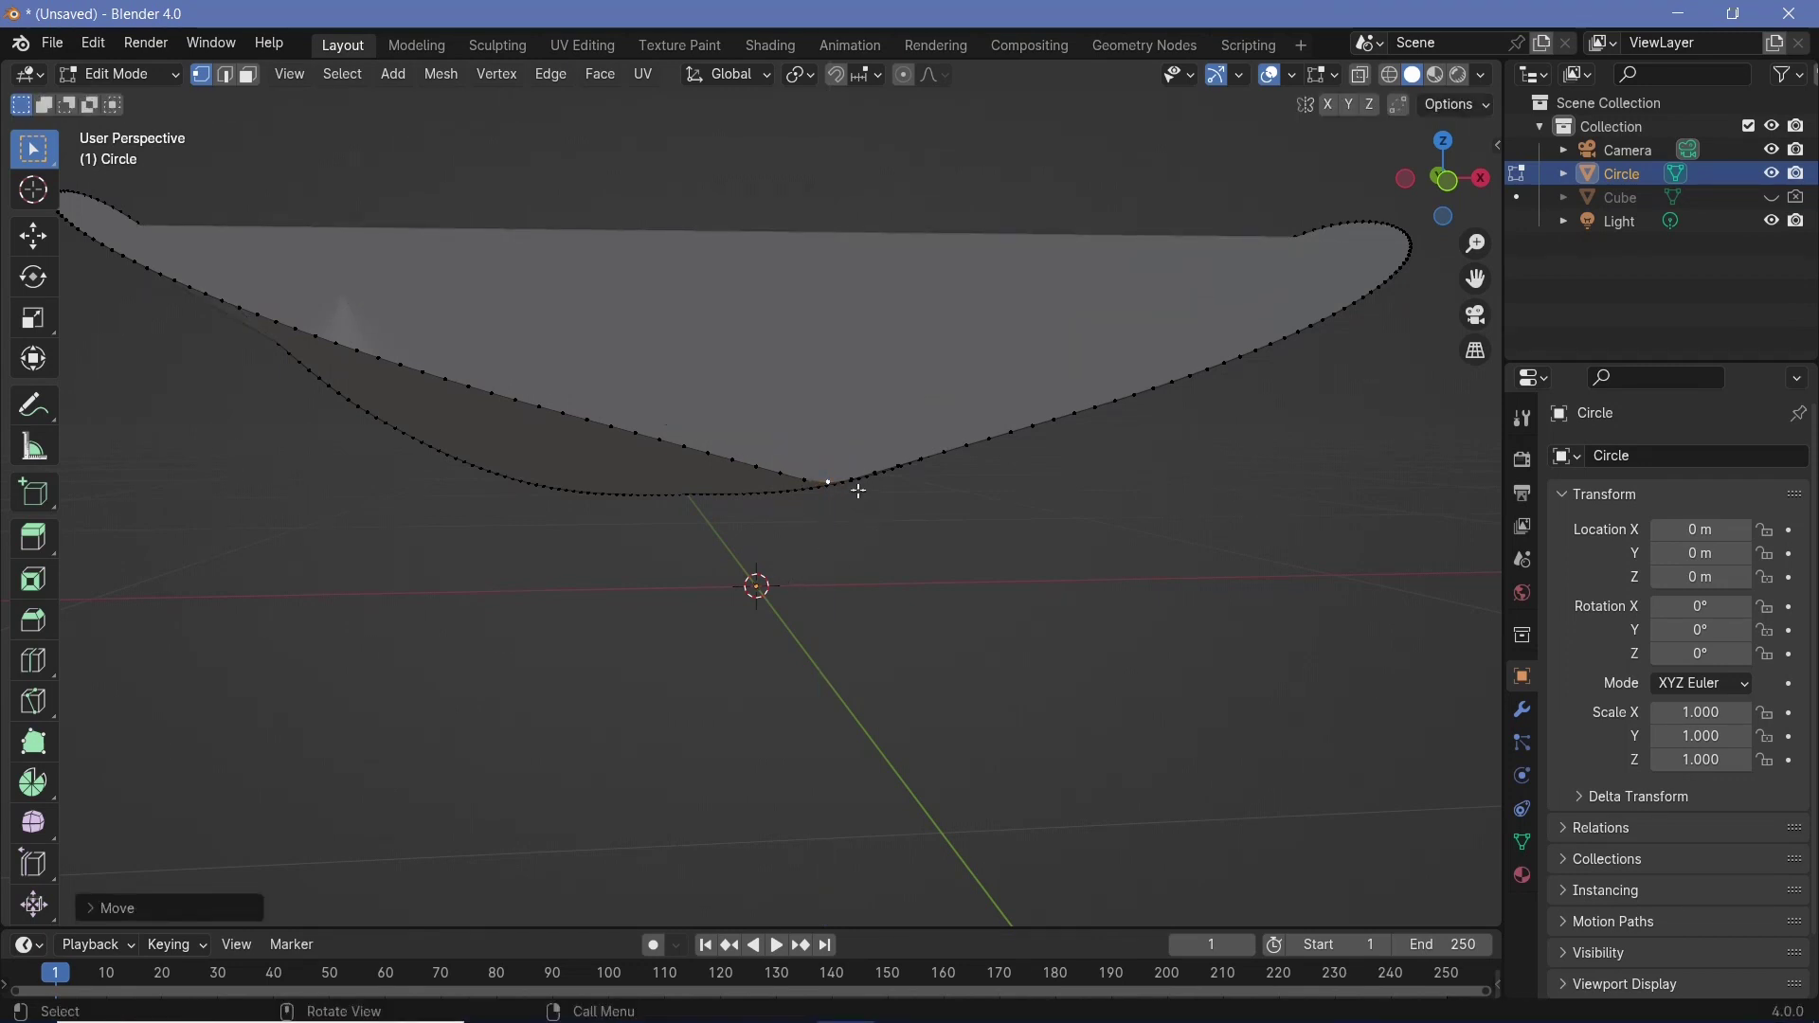
middle_click_drag(860, 491, 681, 521)
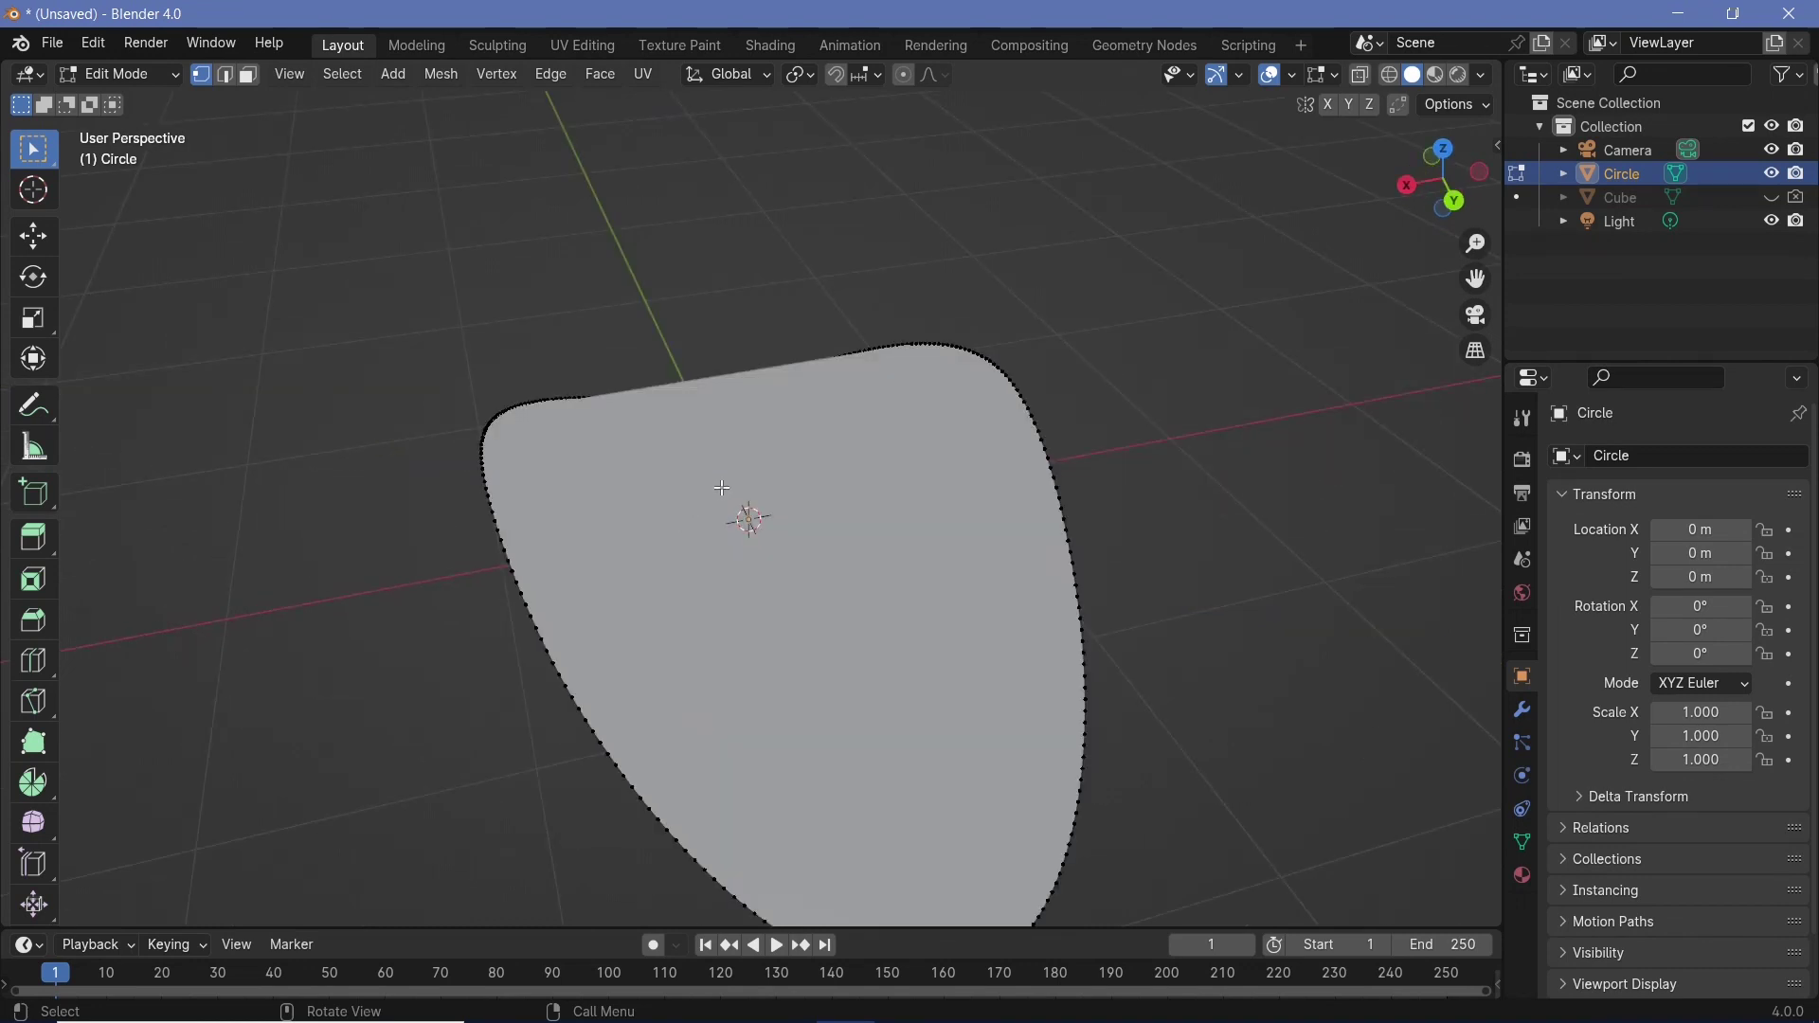
- In top view, knife-cut the petal face from its top vertex to its bottom vertex
key("KP_7")
scroll(722, 488, "down", 2)
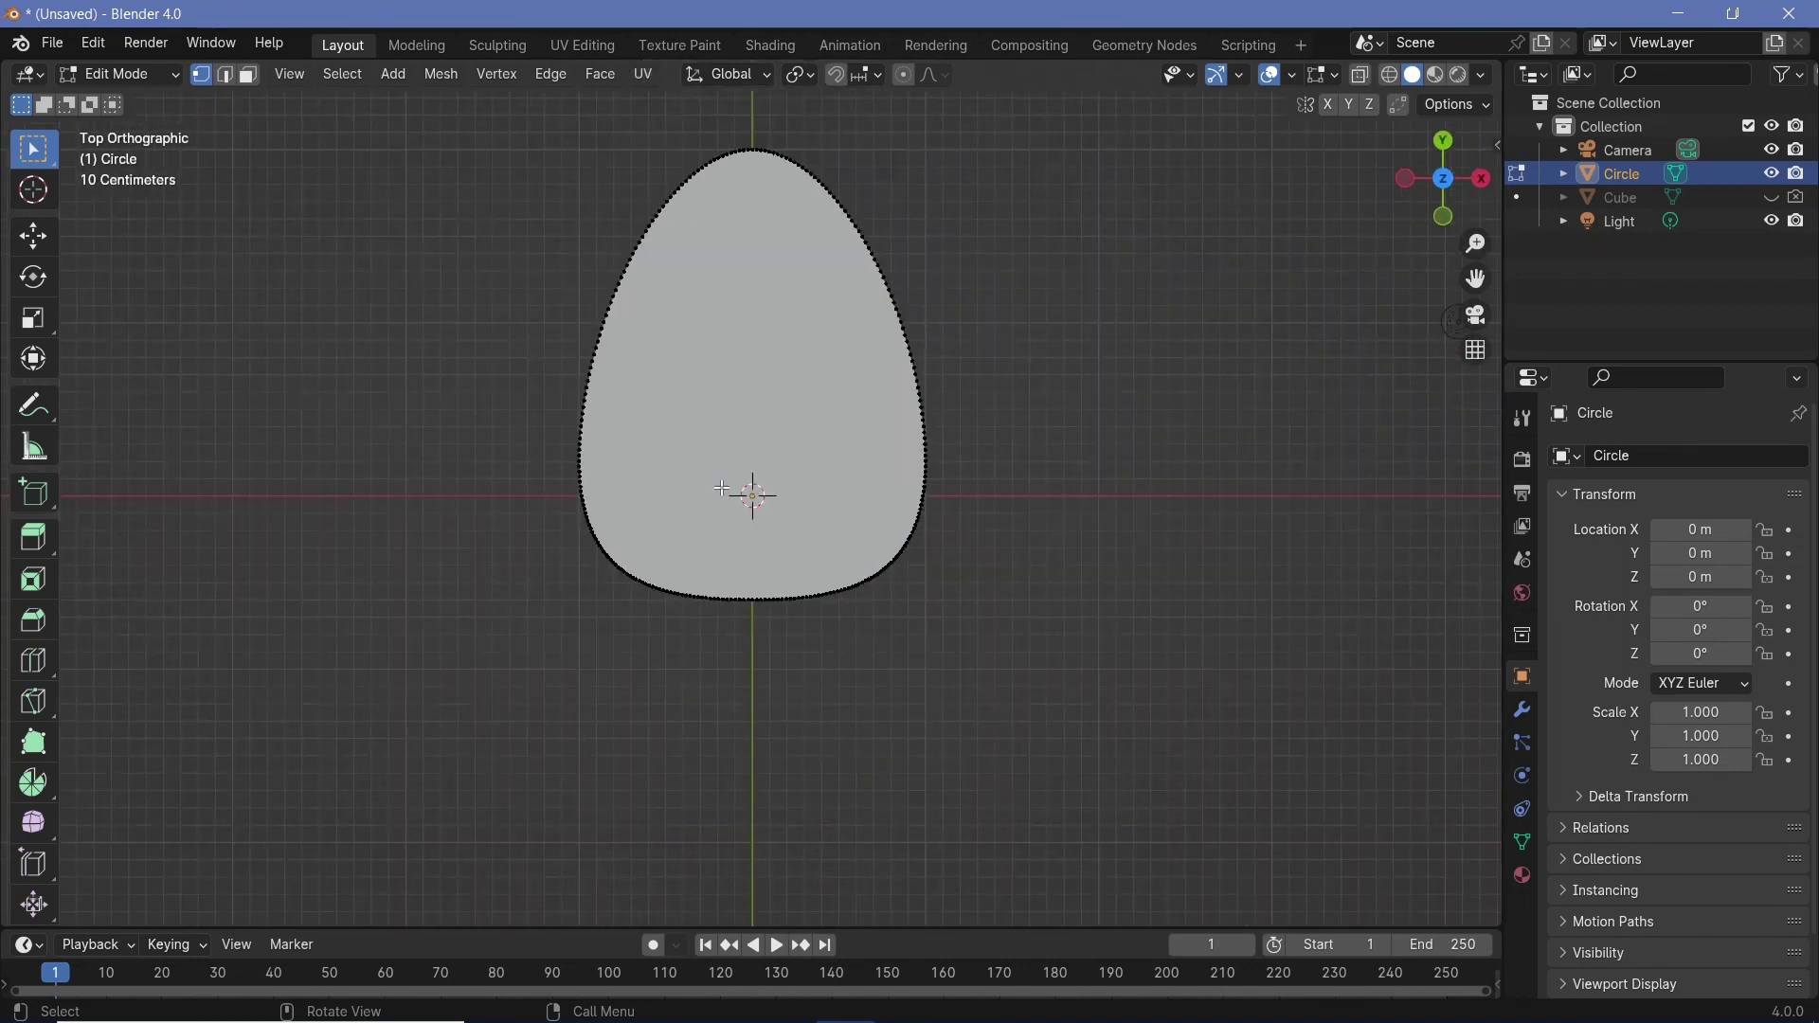
key("k")
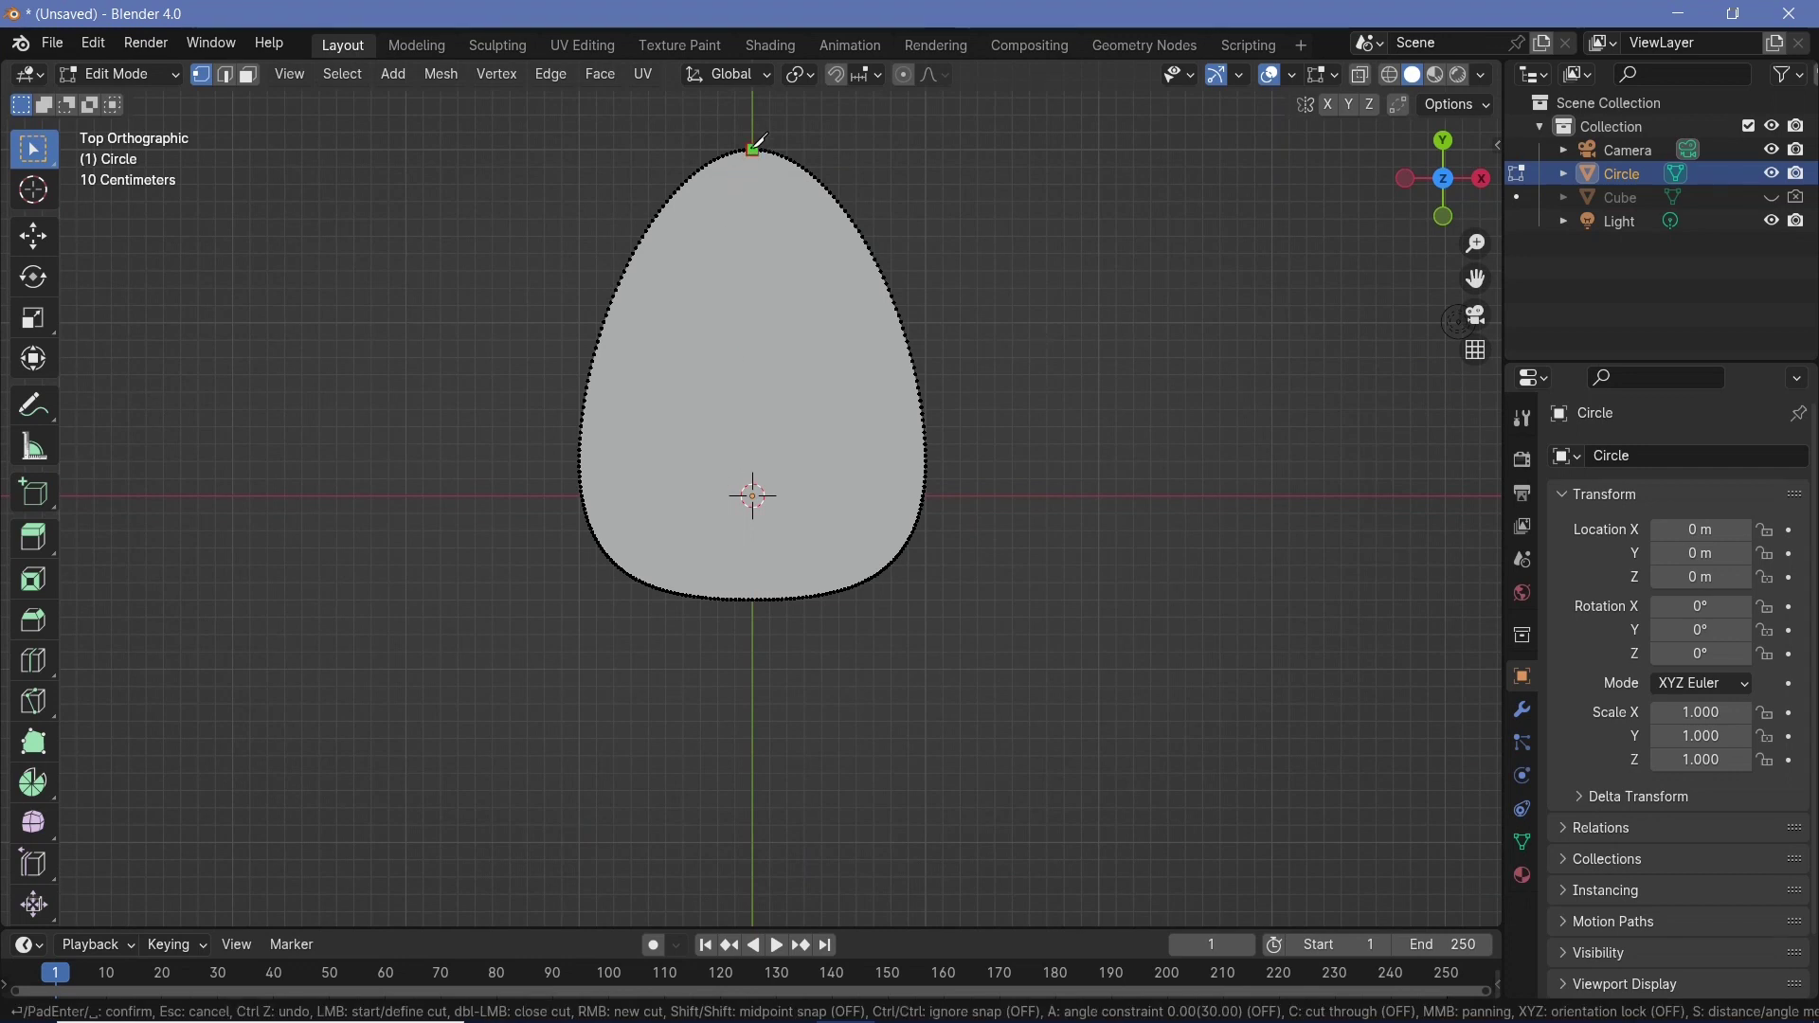
left_click(754, 152)
left_click(762, 622)
key("Return")
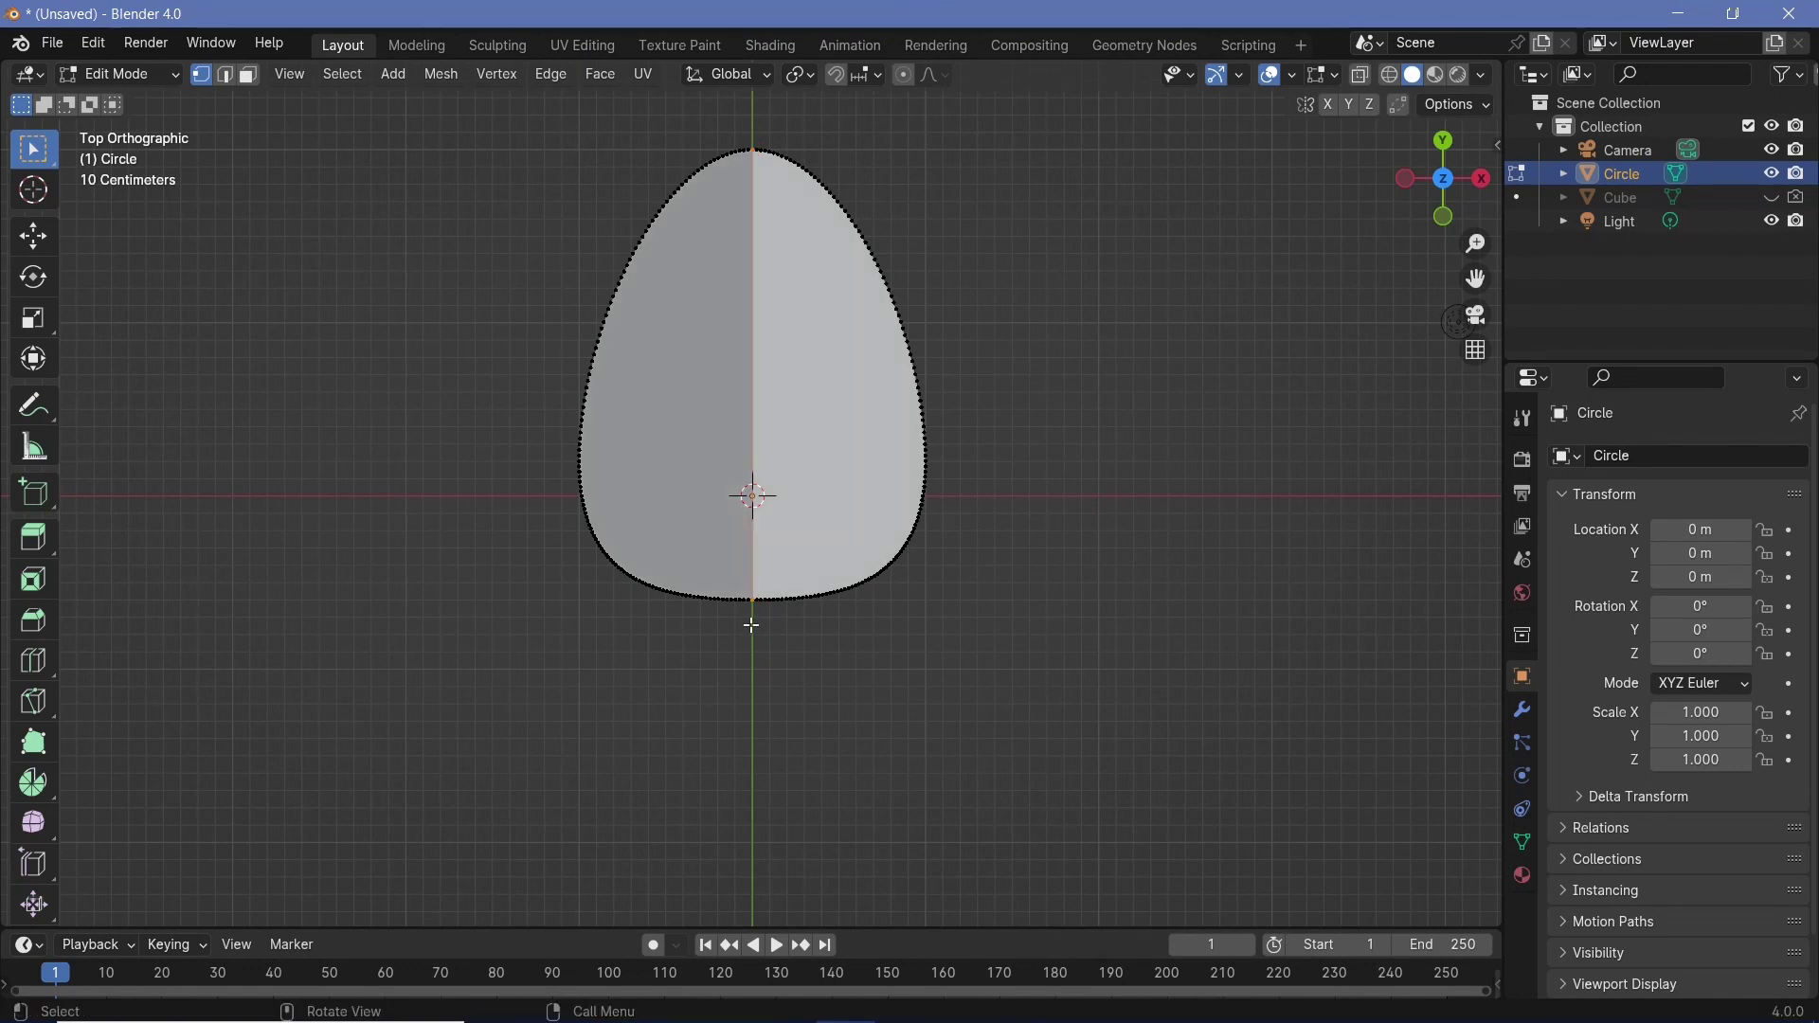
middle_click_drag(754, 614, 761, 413)
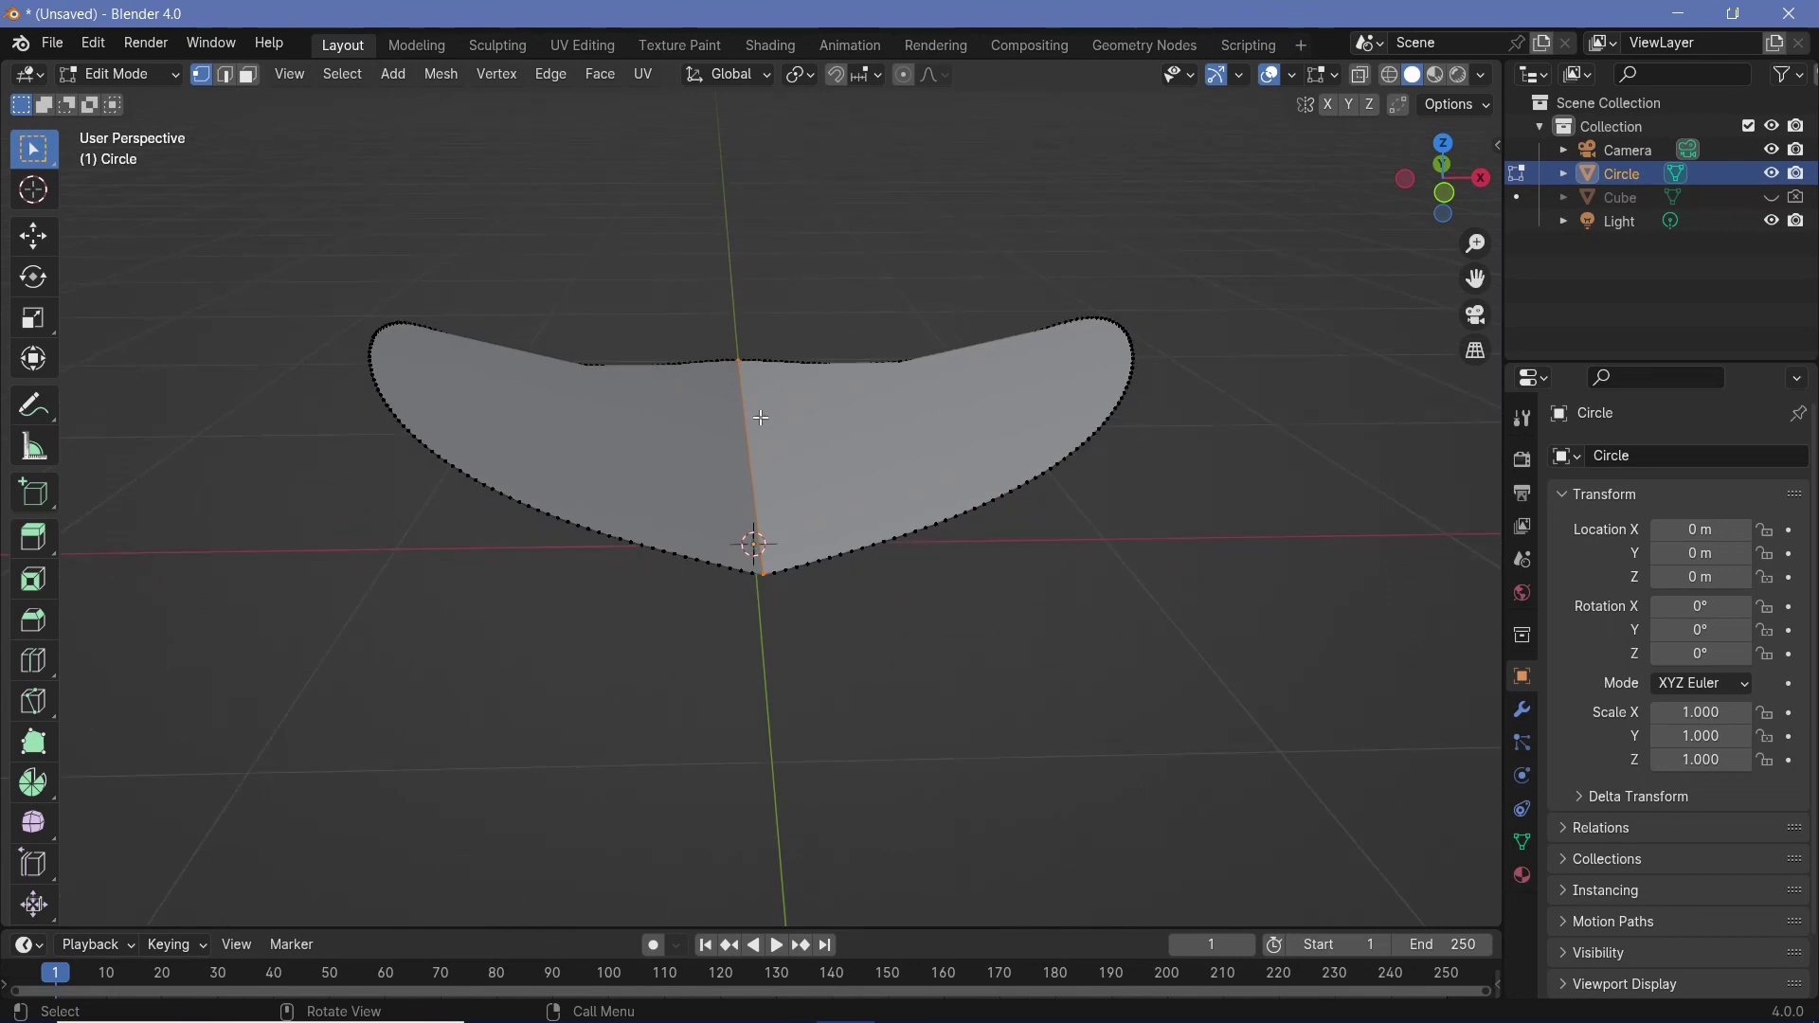
key("KP_7")
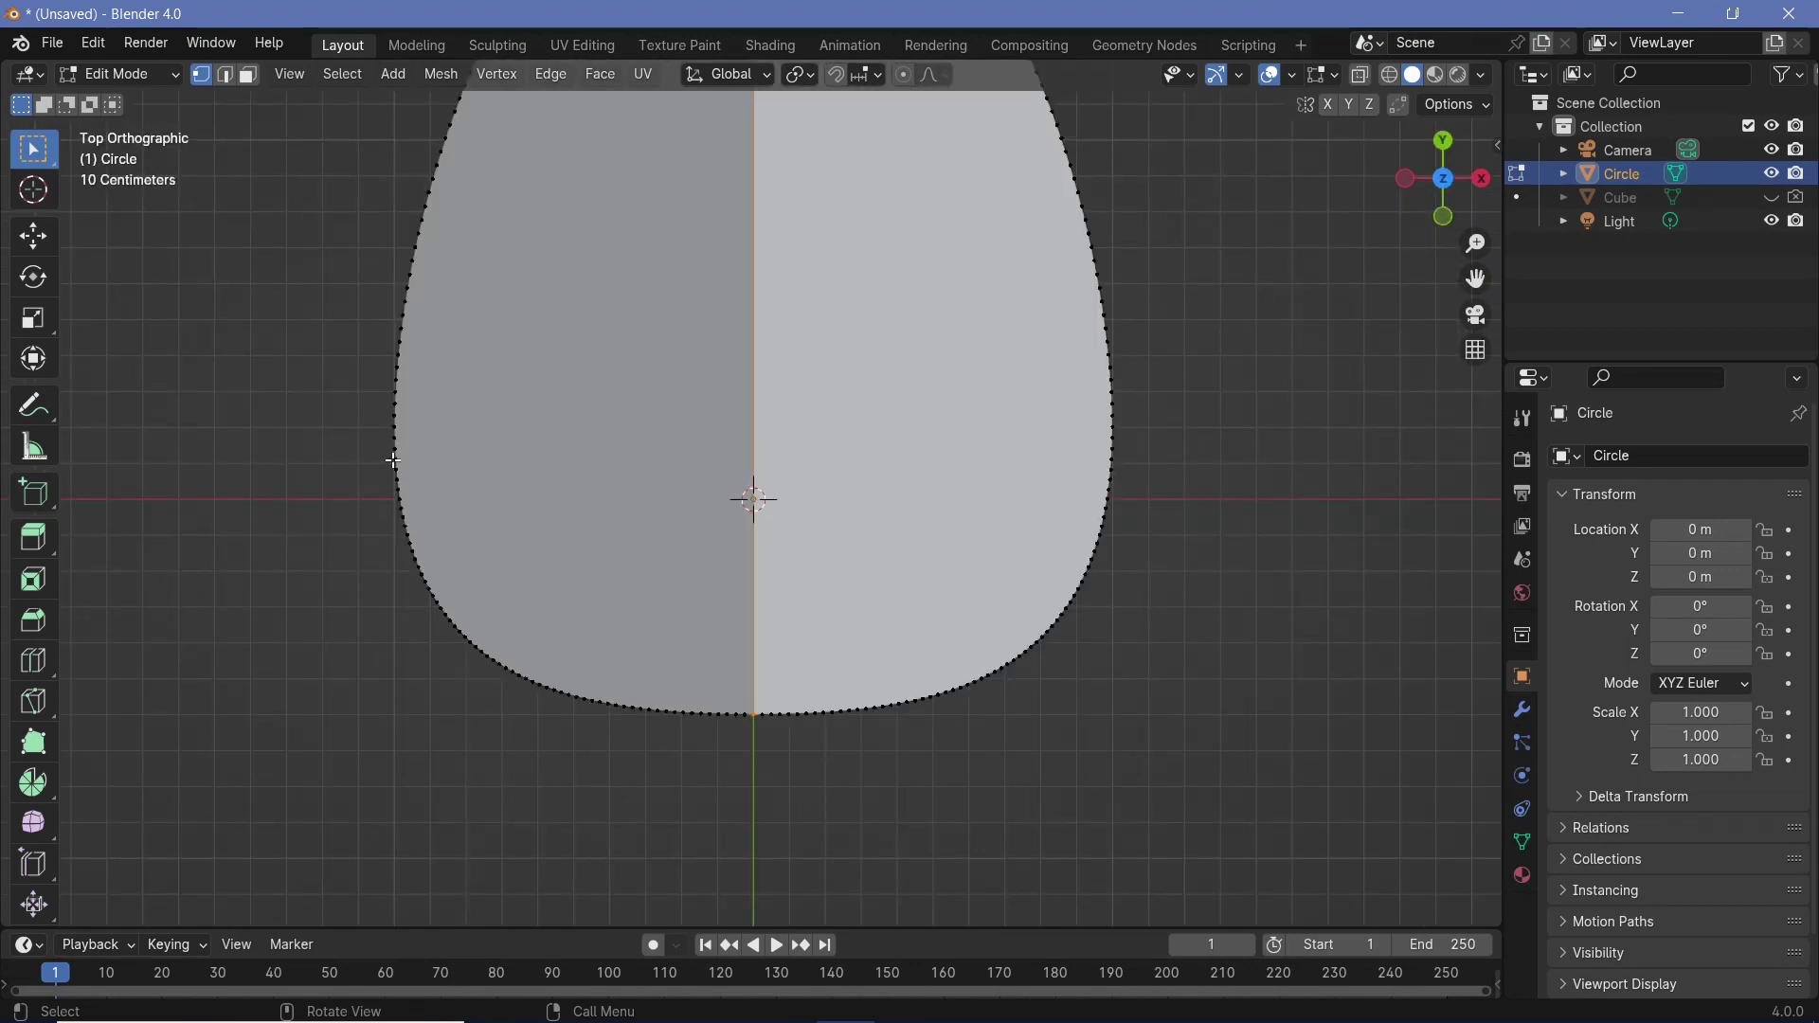
- Add a second knife cut across the middle of the petal face
key("k")
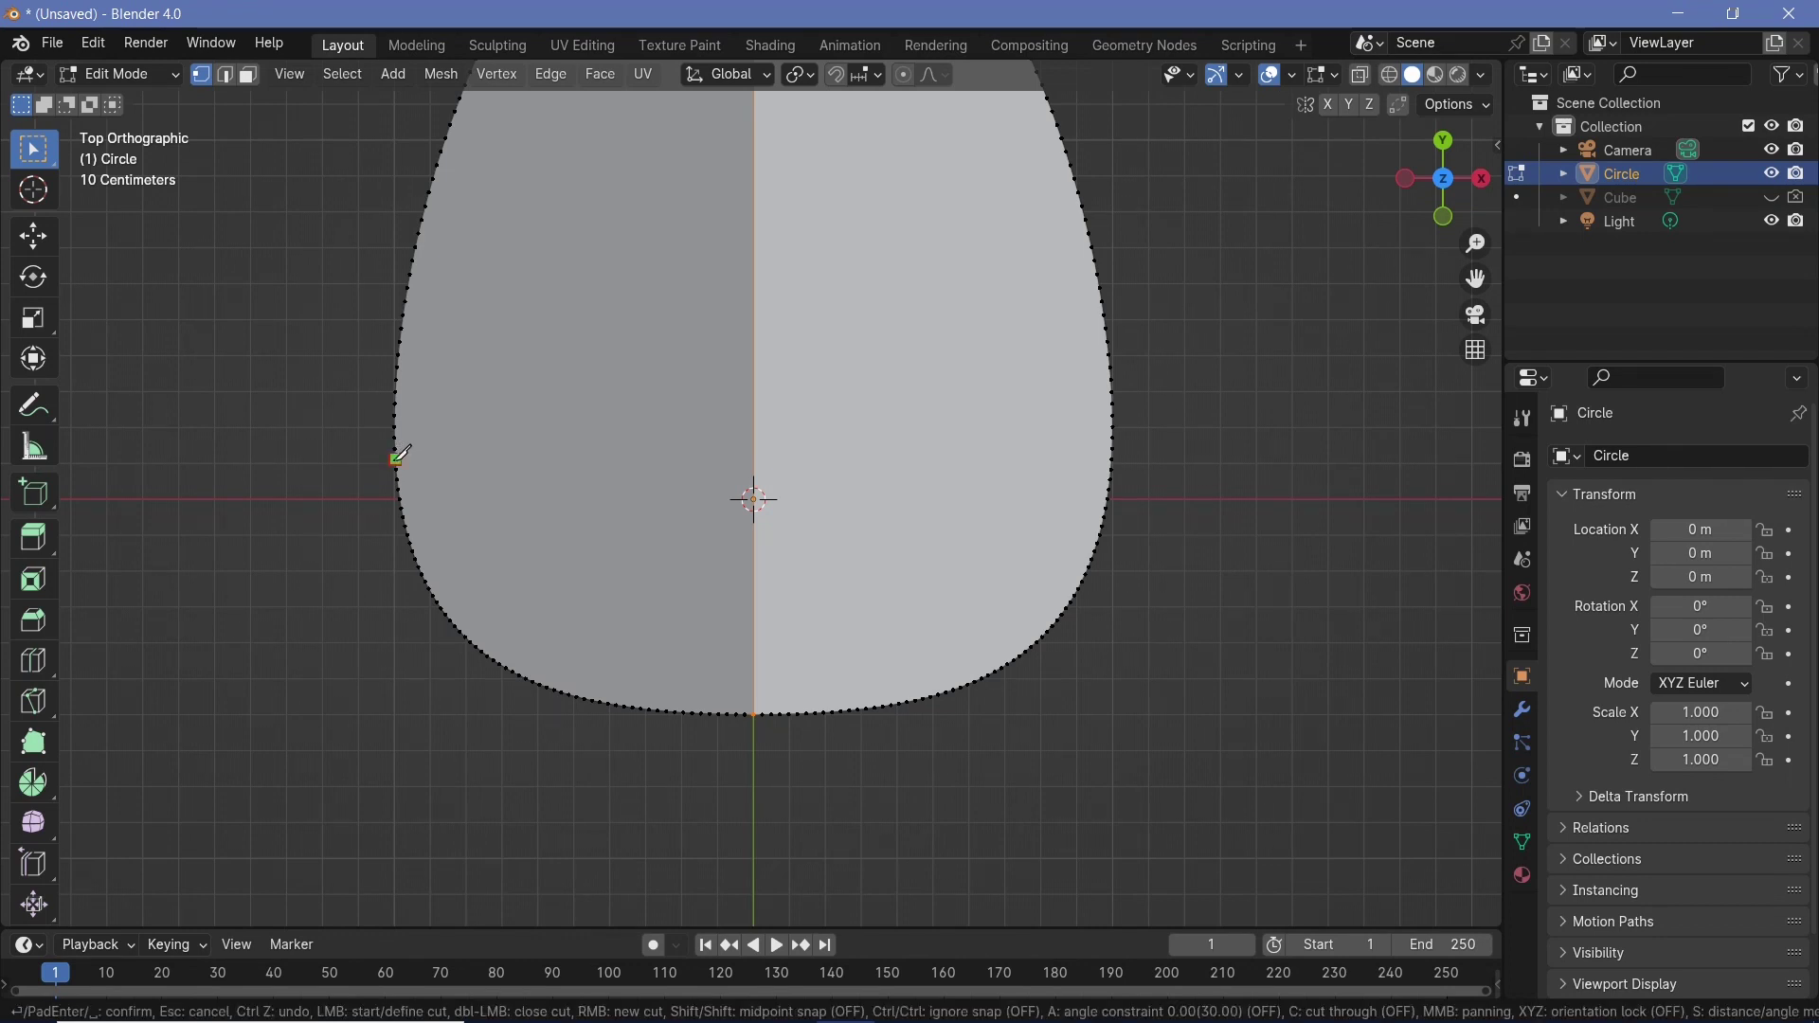
double_click(1191, 460)
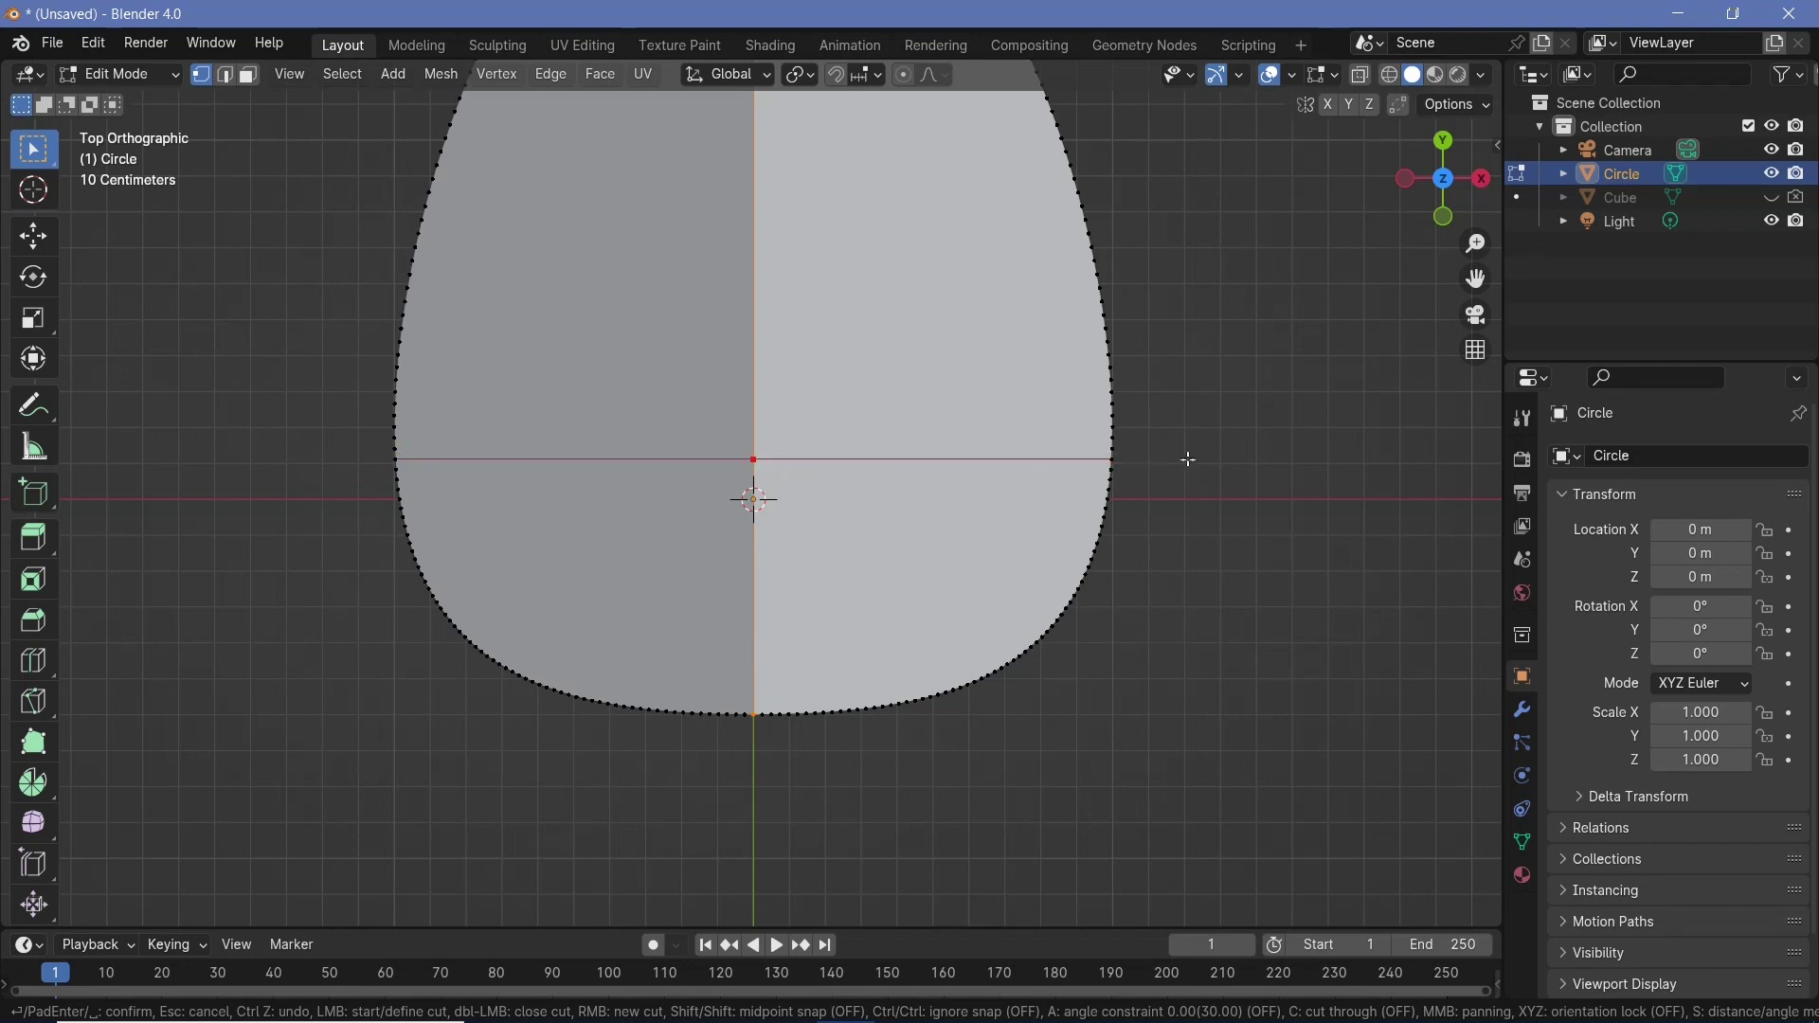
middle_click_drag(1189, 460, 833, 392)
key("ctrl+Tab")
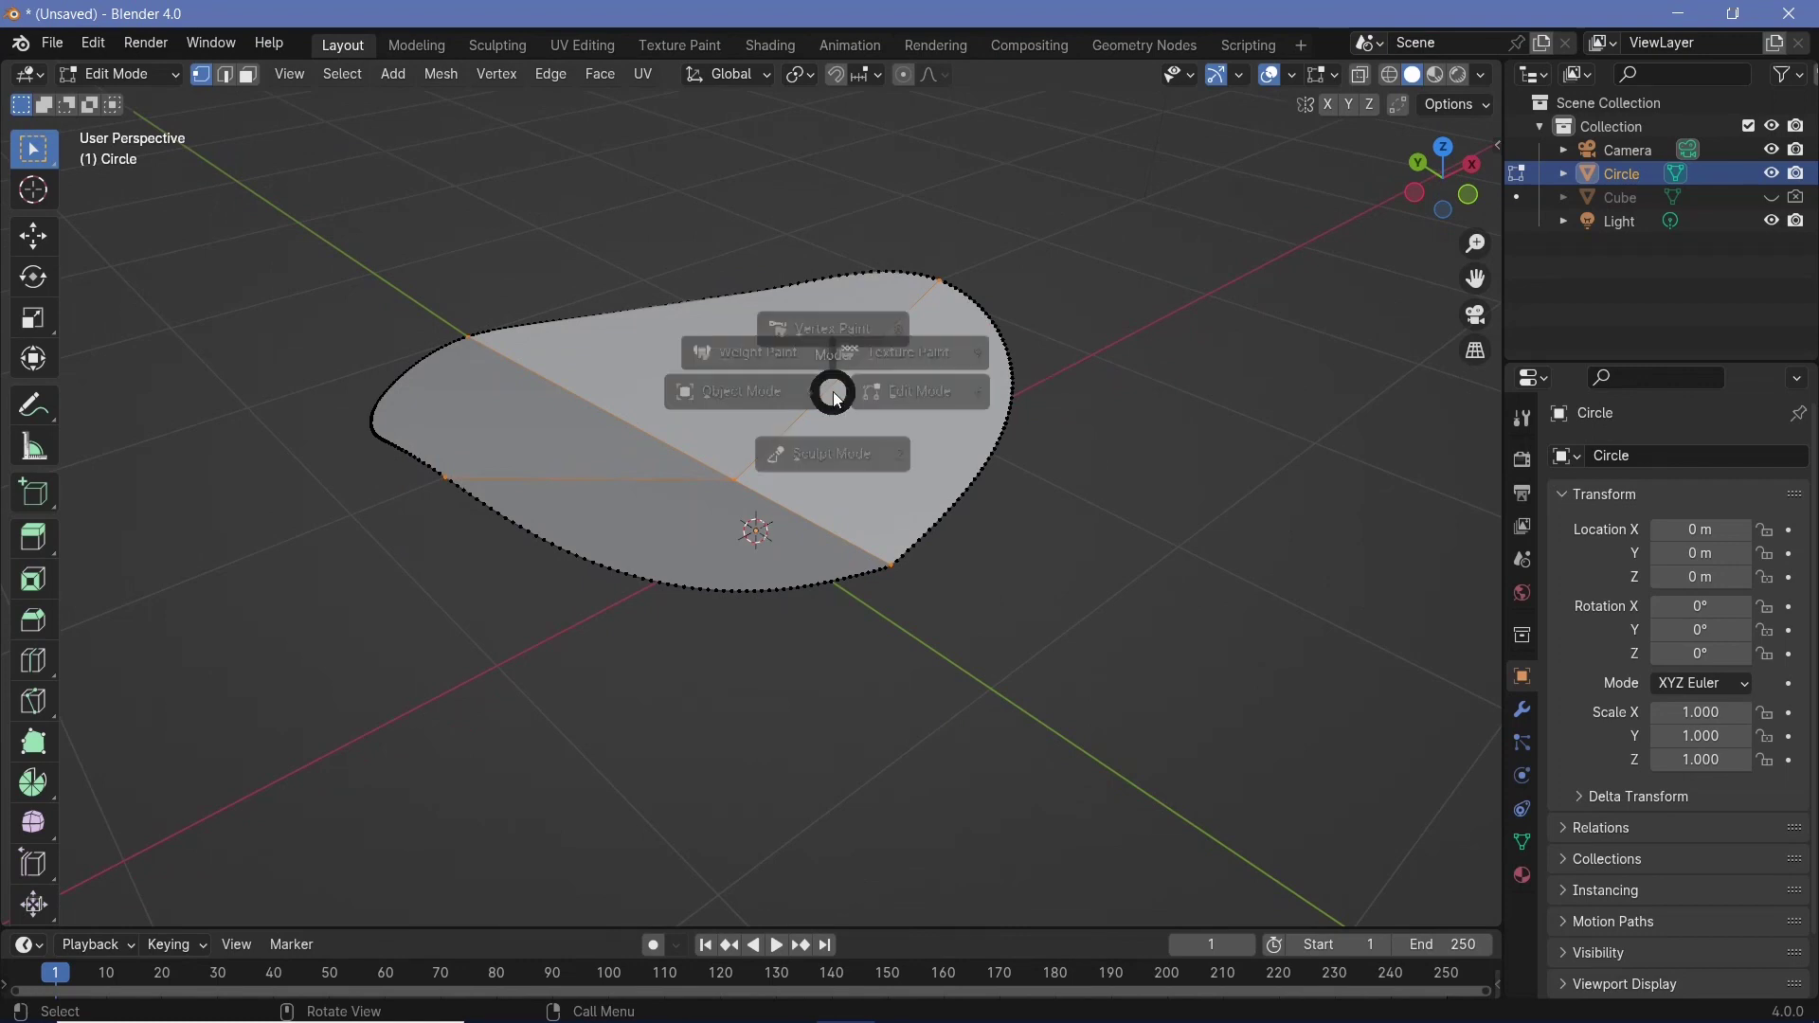
- Back in Object Mode, add a Solidify modifier with 0.05 m thickness
left_click(709, 400)
middle_click_drag(739, 429, 850, 455)
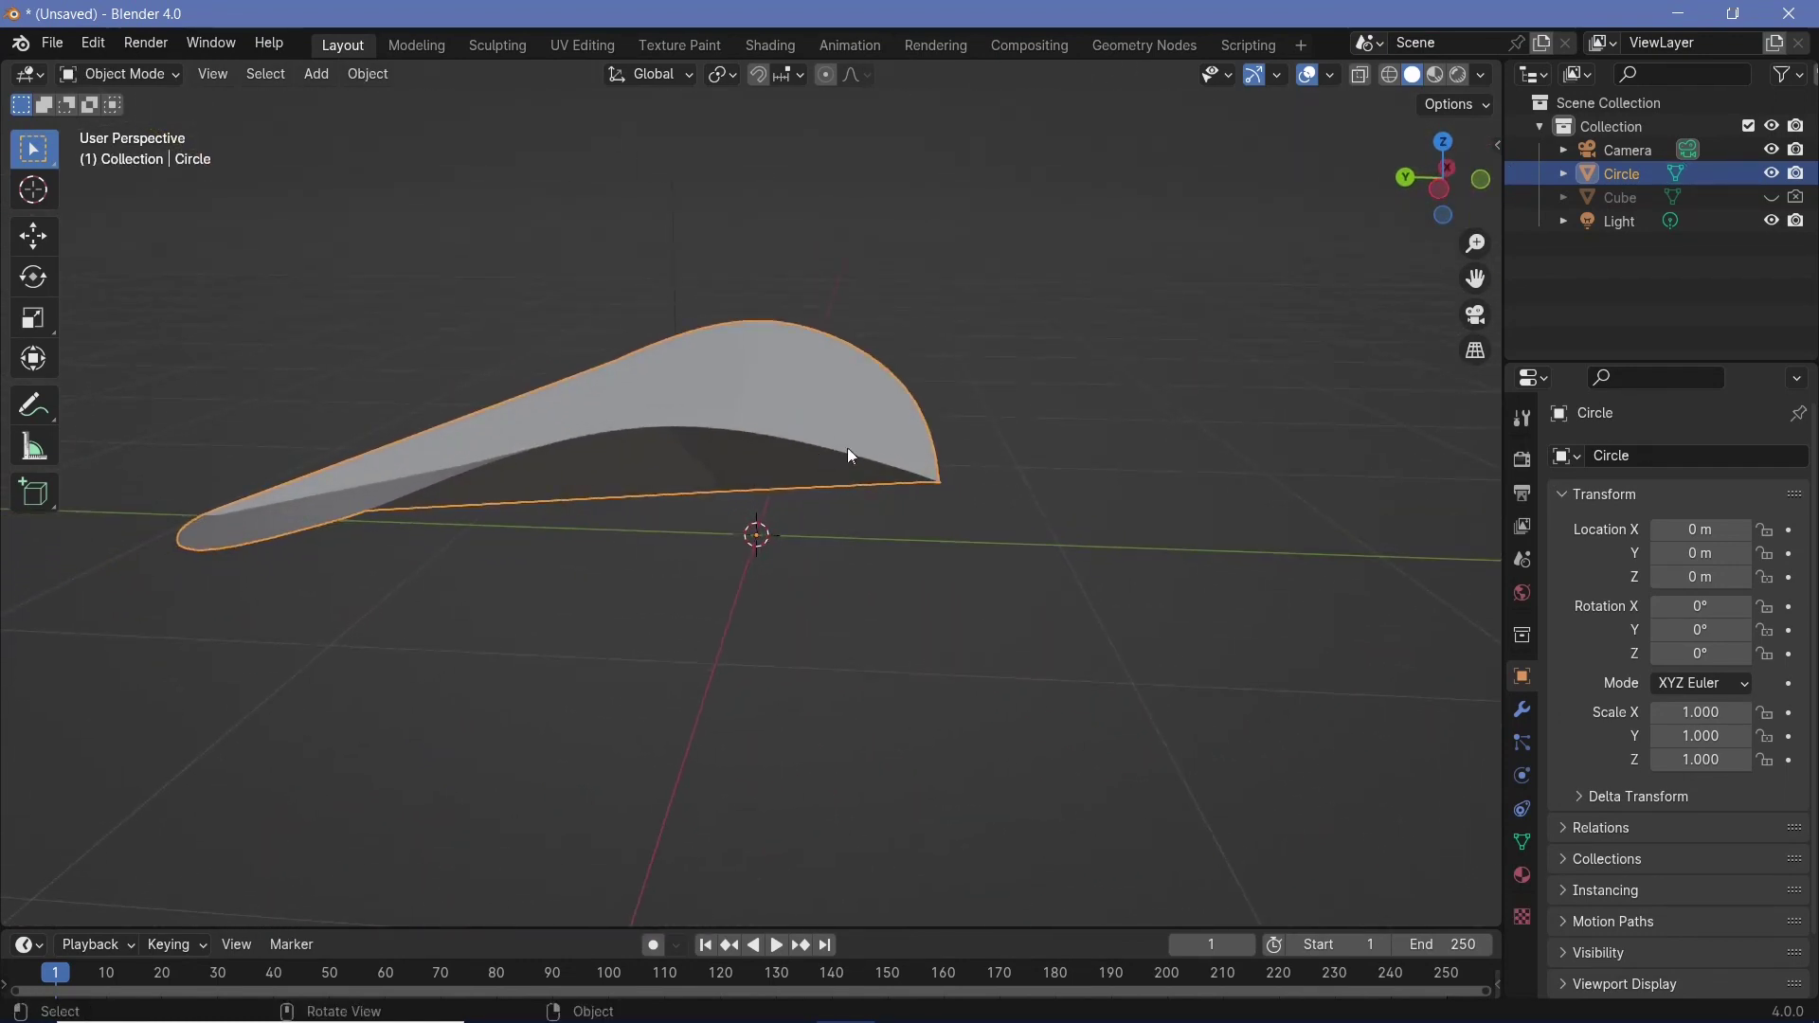
left_click(1514, 713)
left_click(1694, 468)
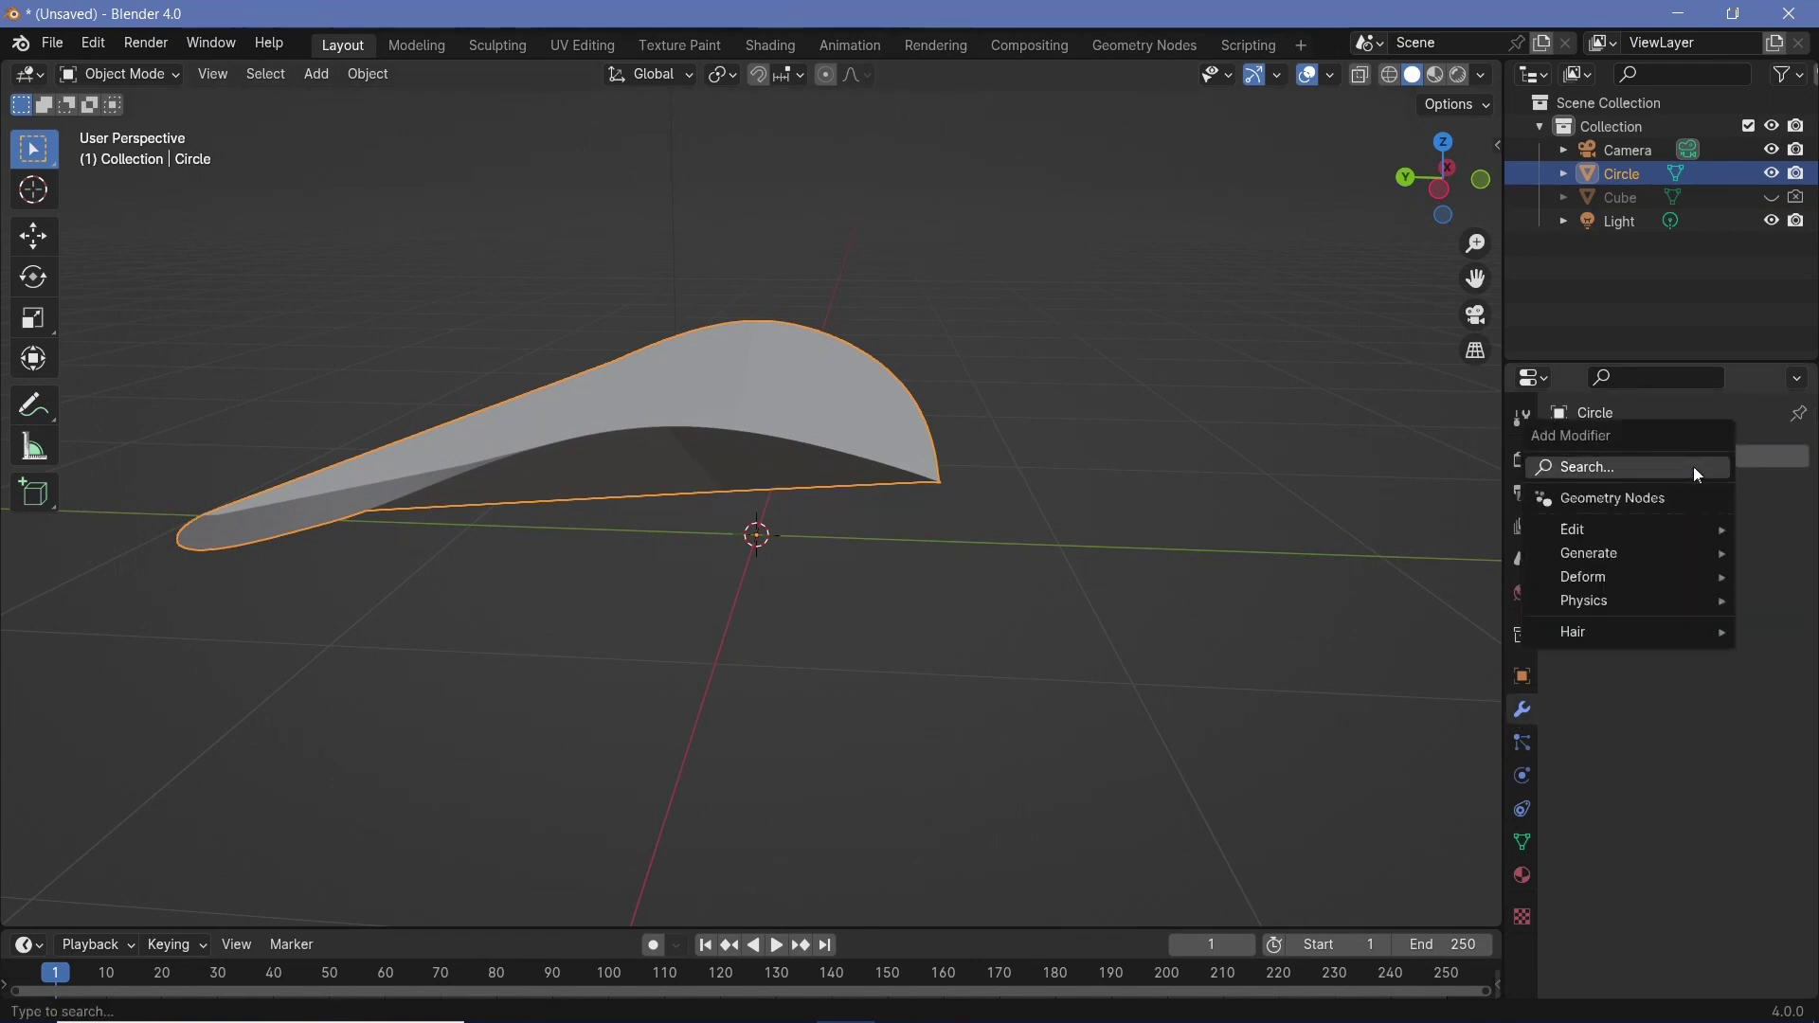
left_click(1673, 489)
type("solid")
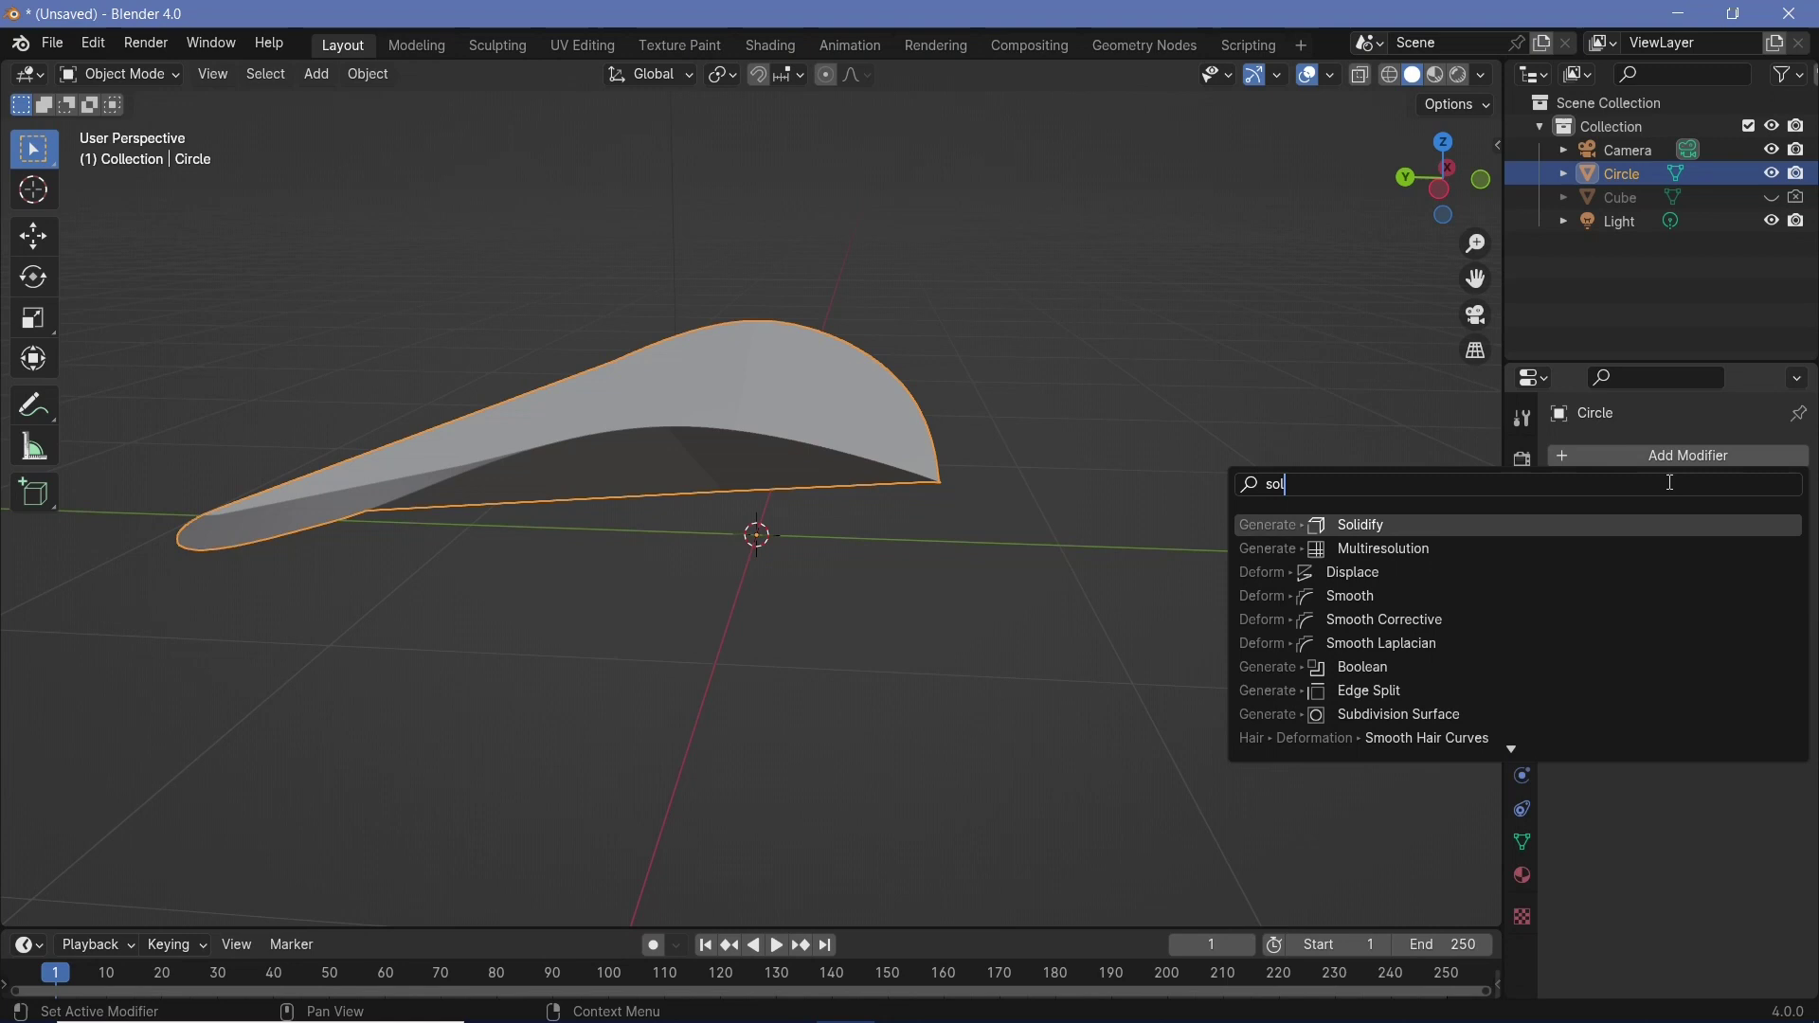
left_click(1525, 527)
mouse_move(1705, 559)
left_mouse_down()
mouse_move(1800, 559)
mouse_move(1706, 559)
left_mouse_up()
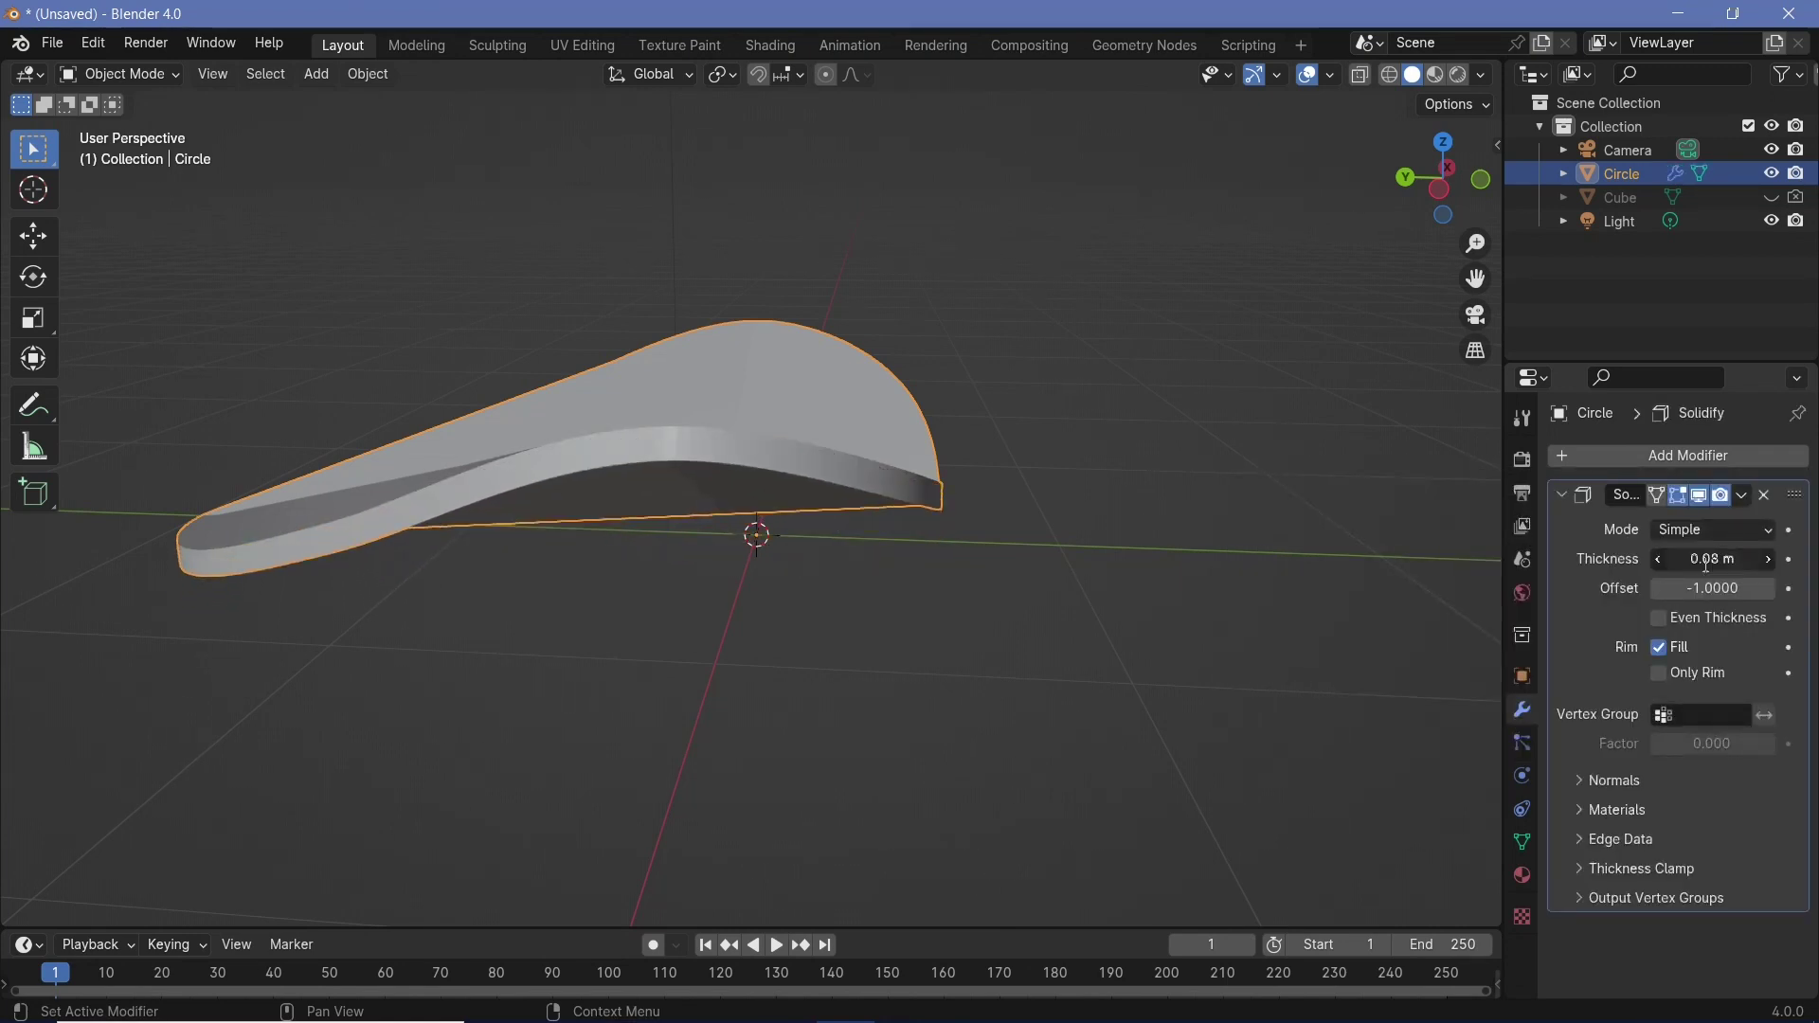
left_click(1705, 561)
type("0.05")
key("Return")
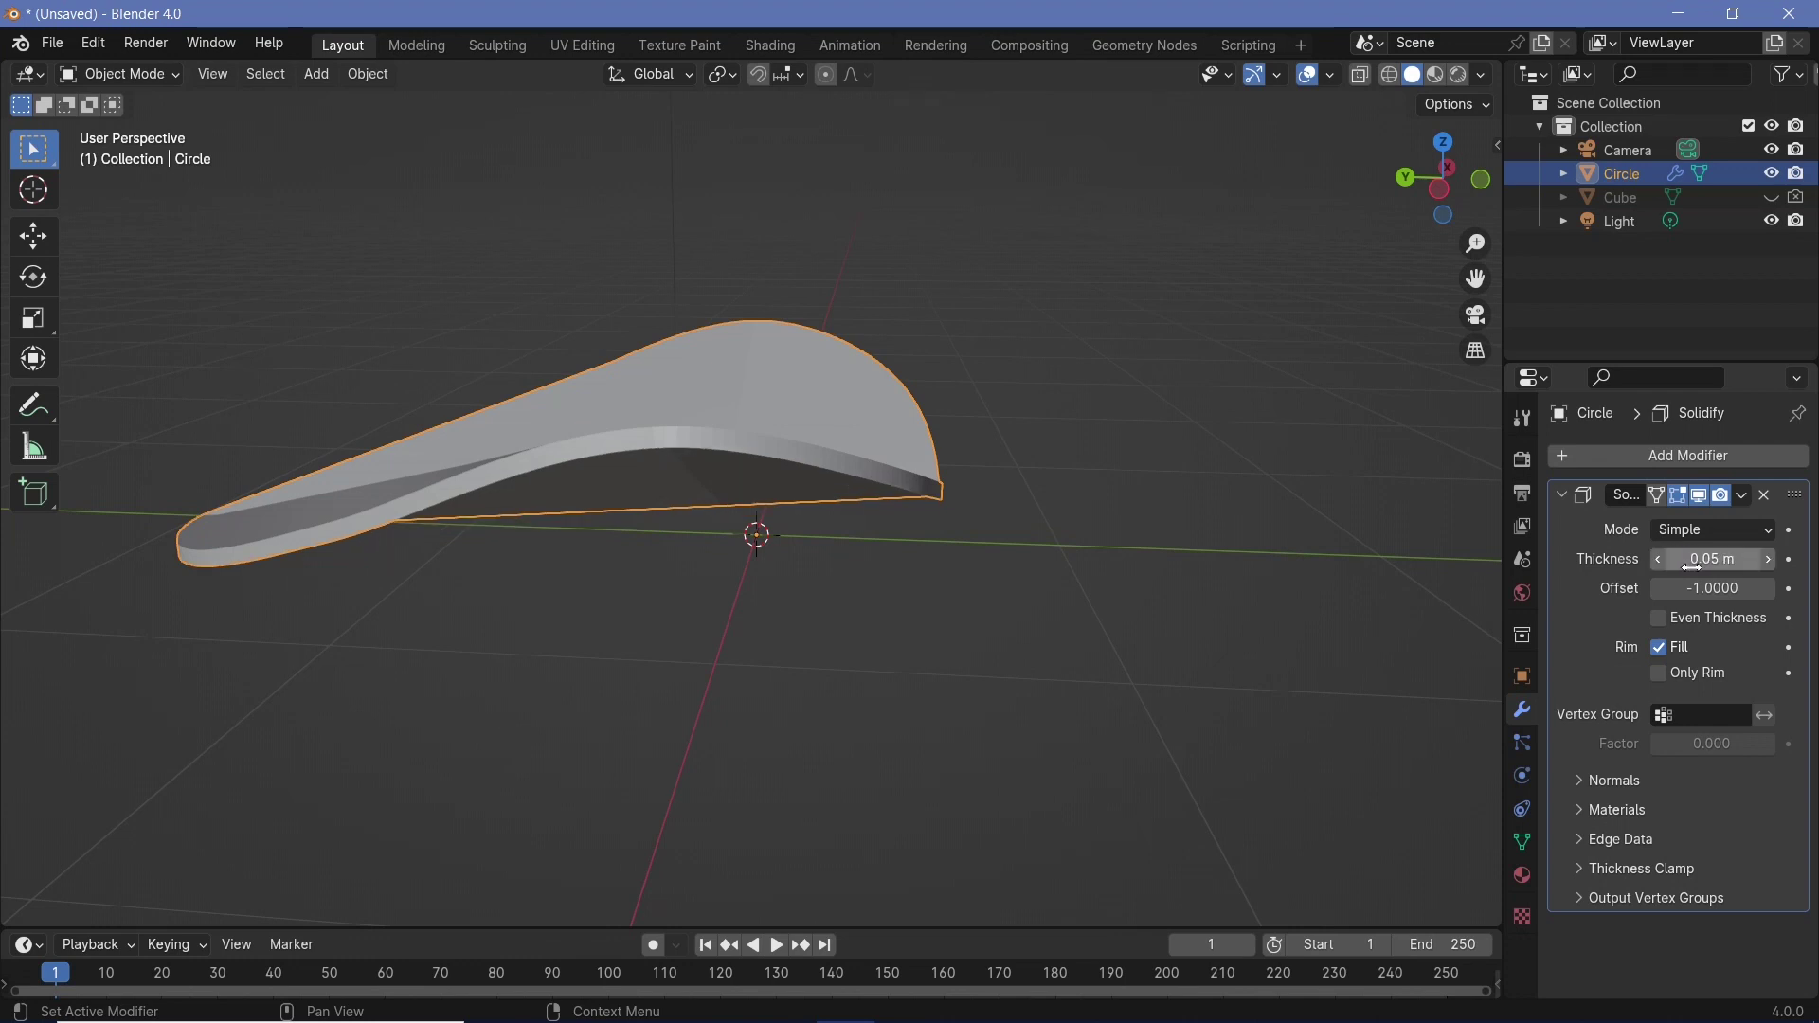
- Add a Bevel modifier with 0.01 m amount and 5 segments
left_click(1628, 464)
type("beve")
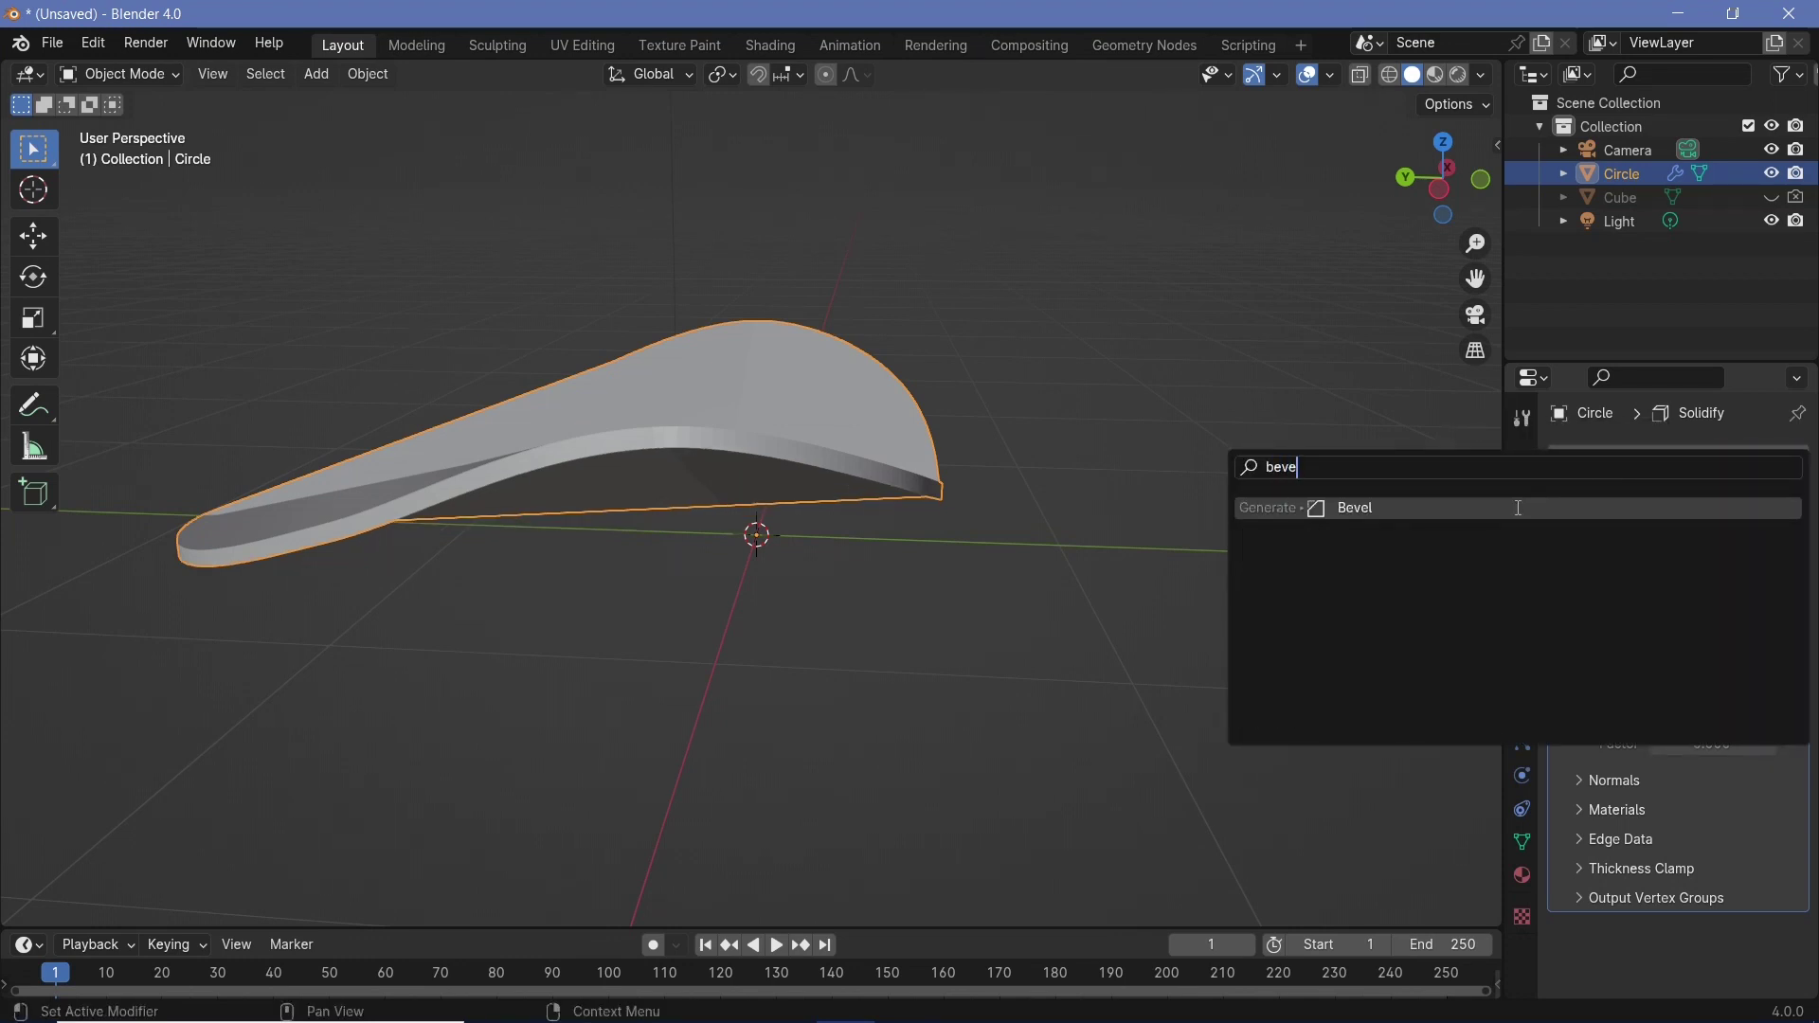
key("Return")
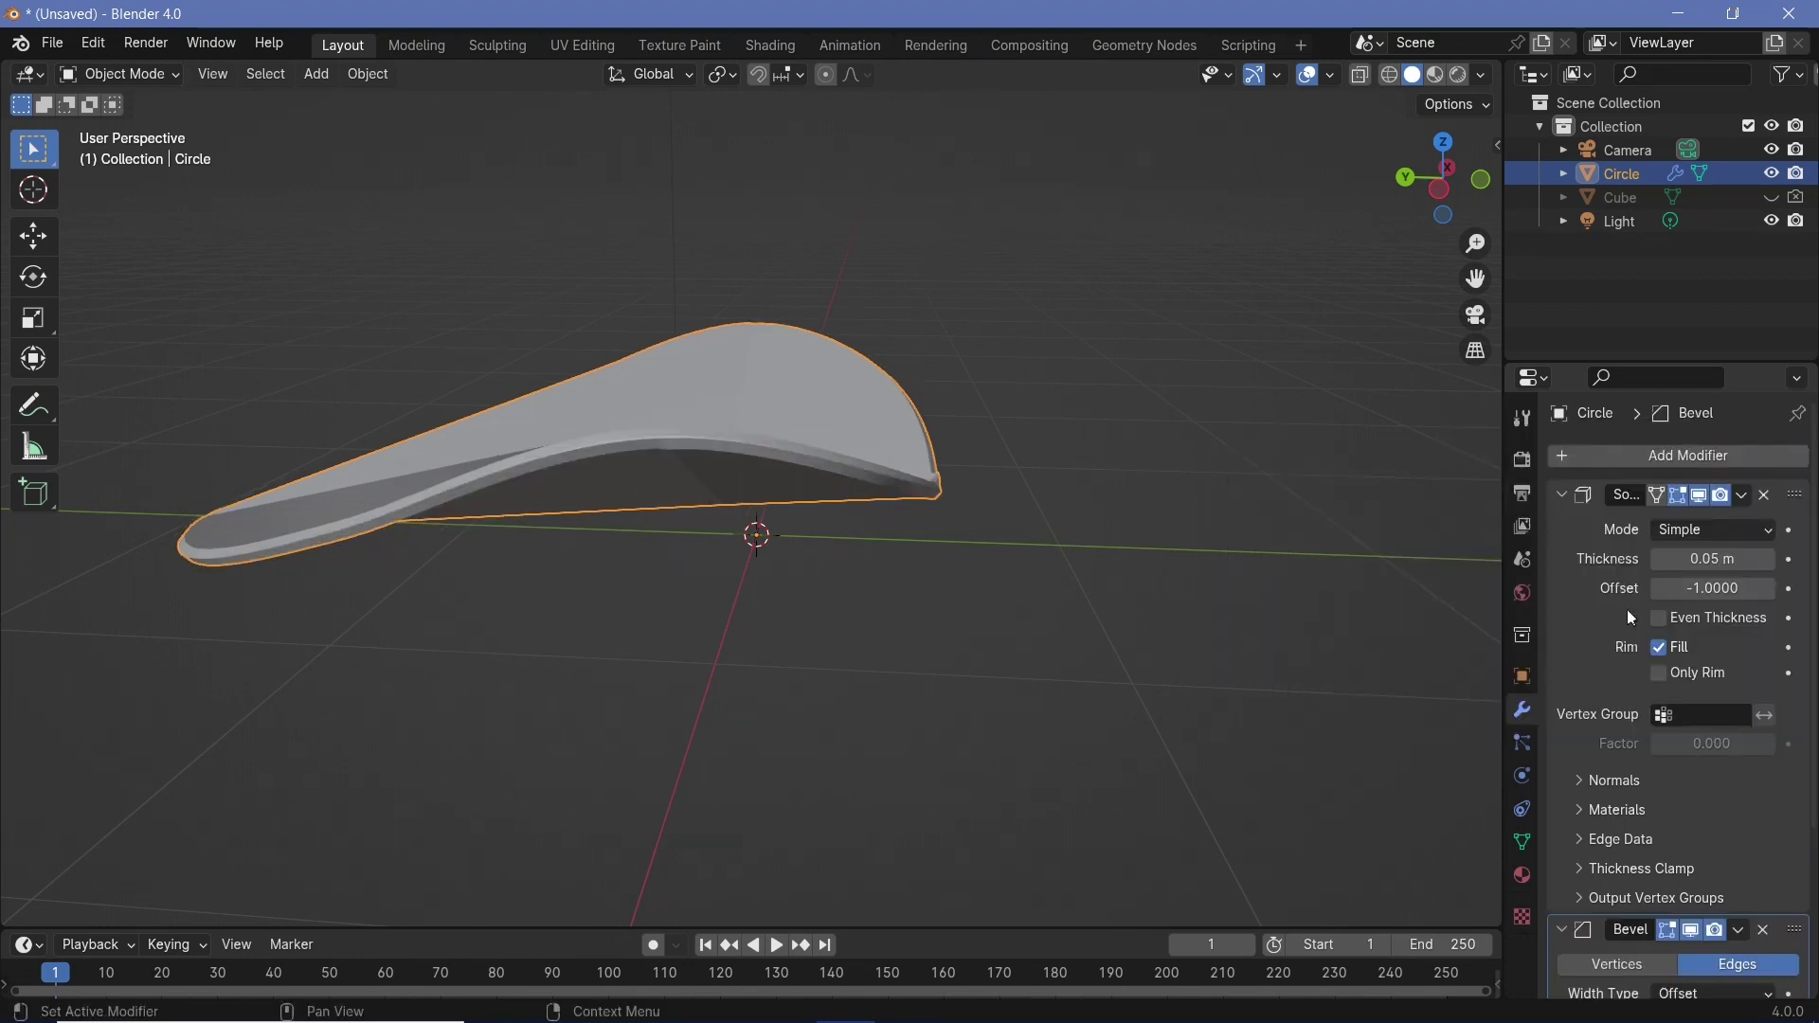
scroll(1627, 610, "down", 5)
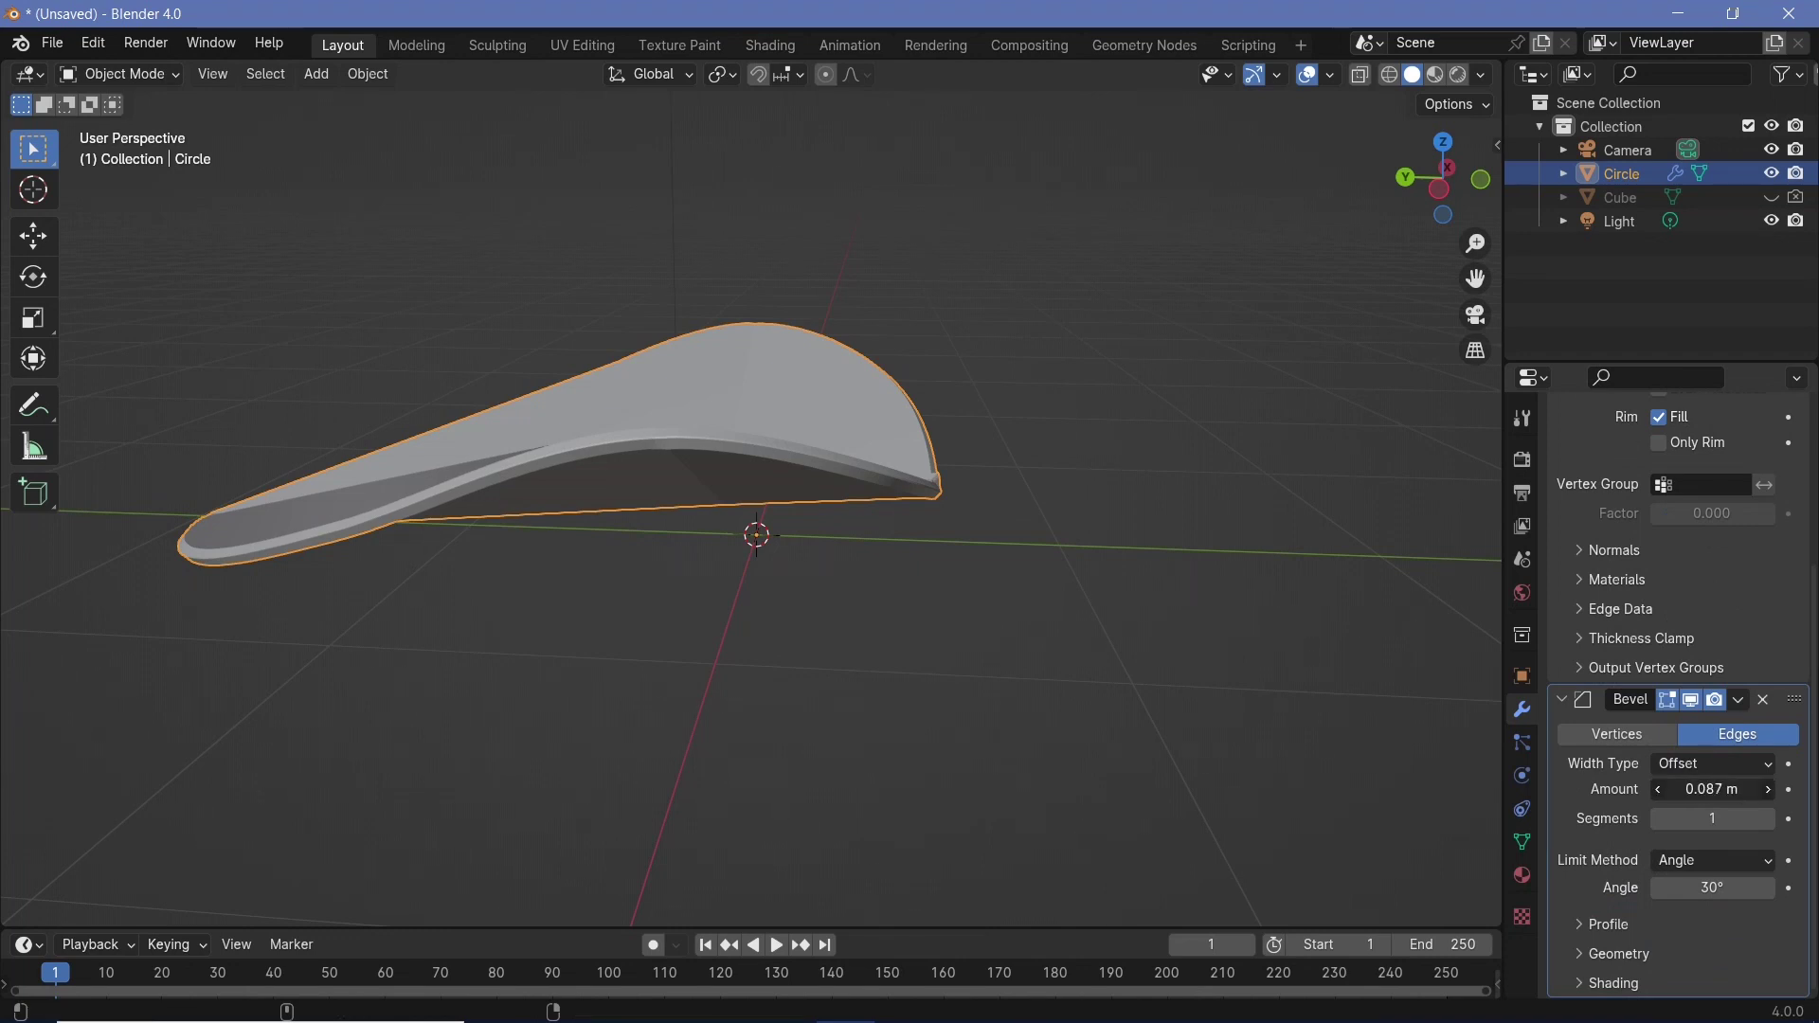
left_click_drag(1712, 789, 1663, 789)
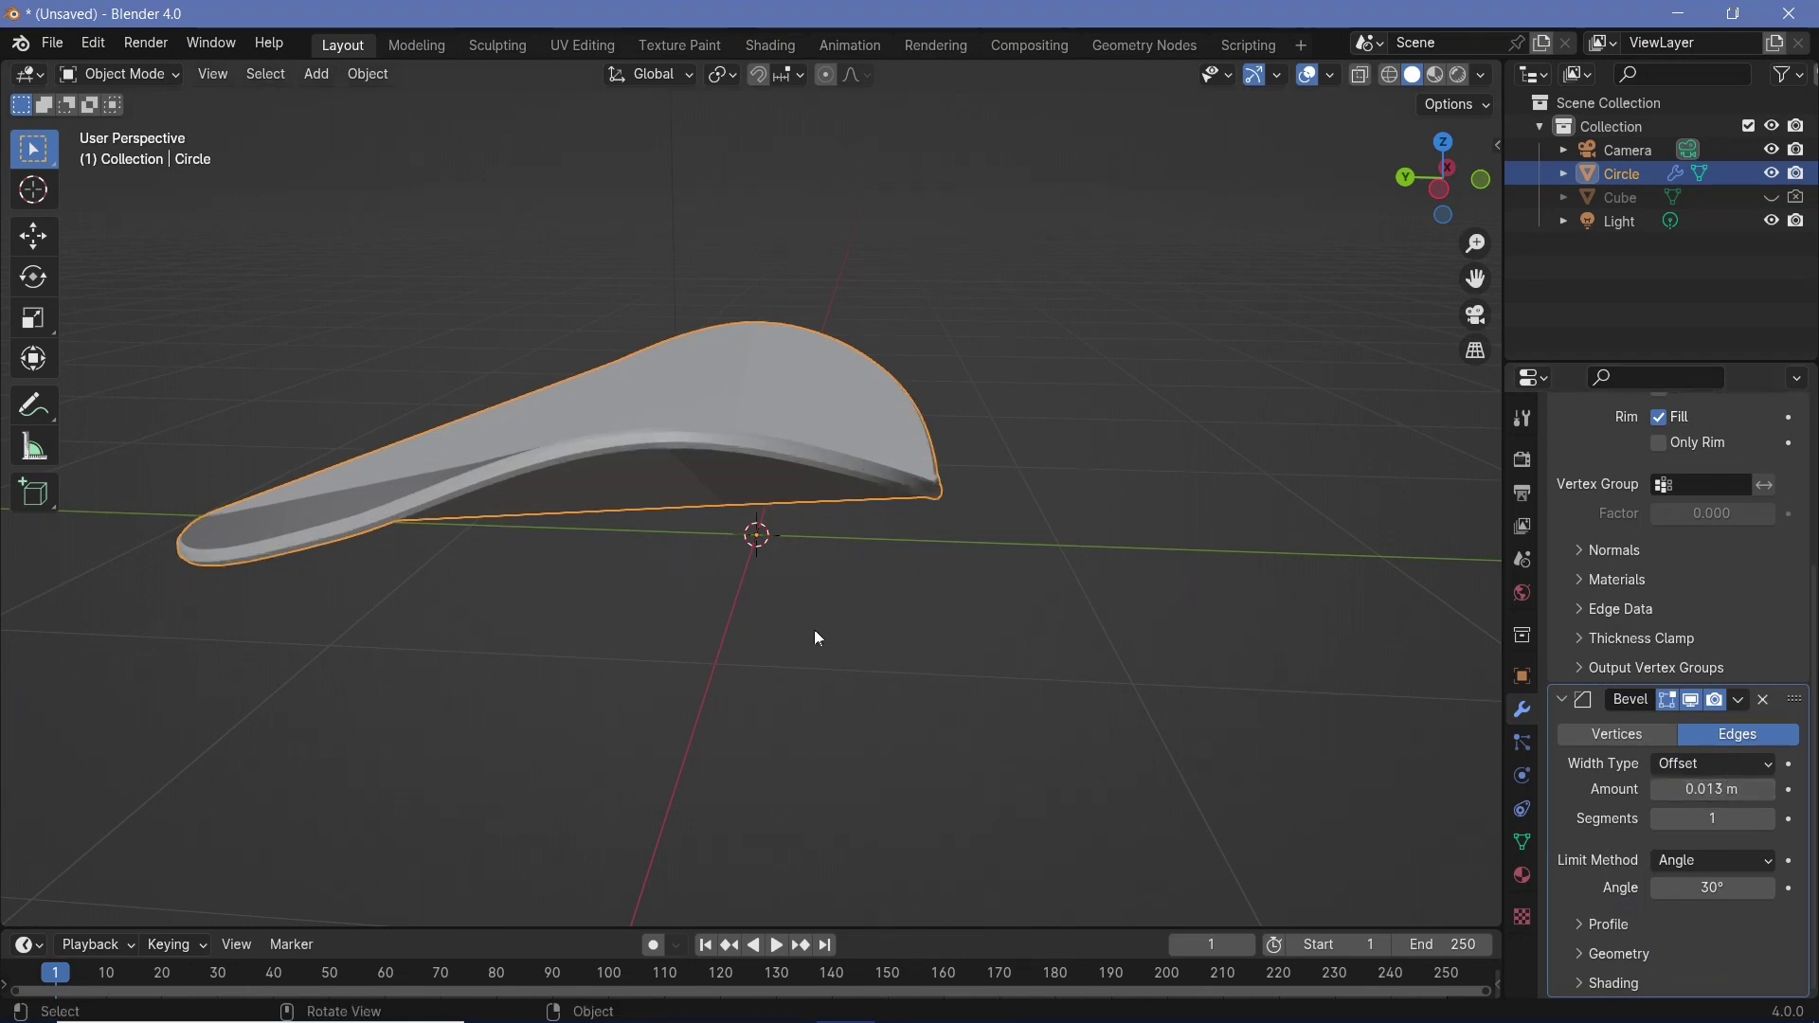
scroll(810, 630, "up", 3)
middle_click_drag(810, 635, 1299, 701)
left_click(1766, 818)
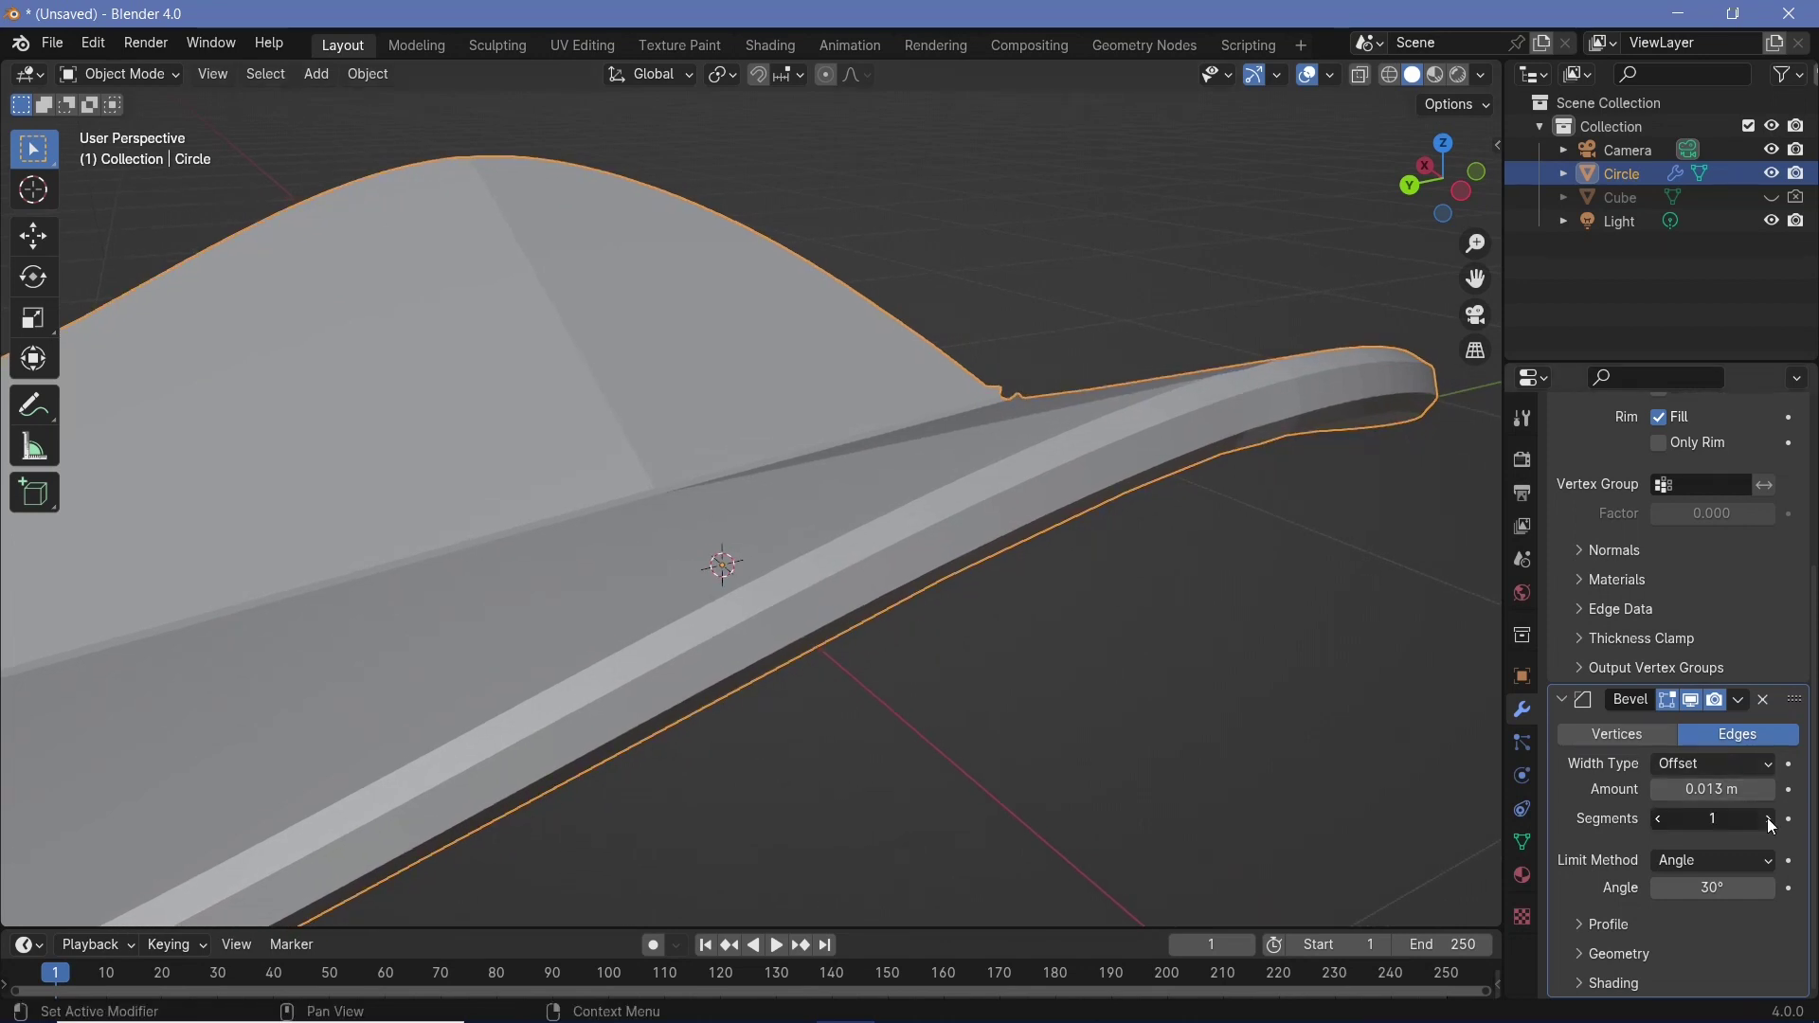
left_click(1766, 819)
left_click(1766, 819)
left_click(1766, 818)
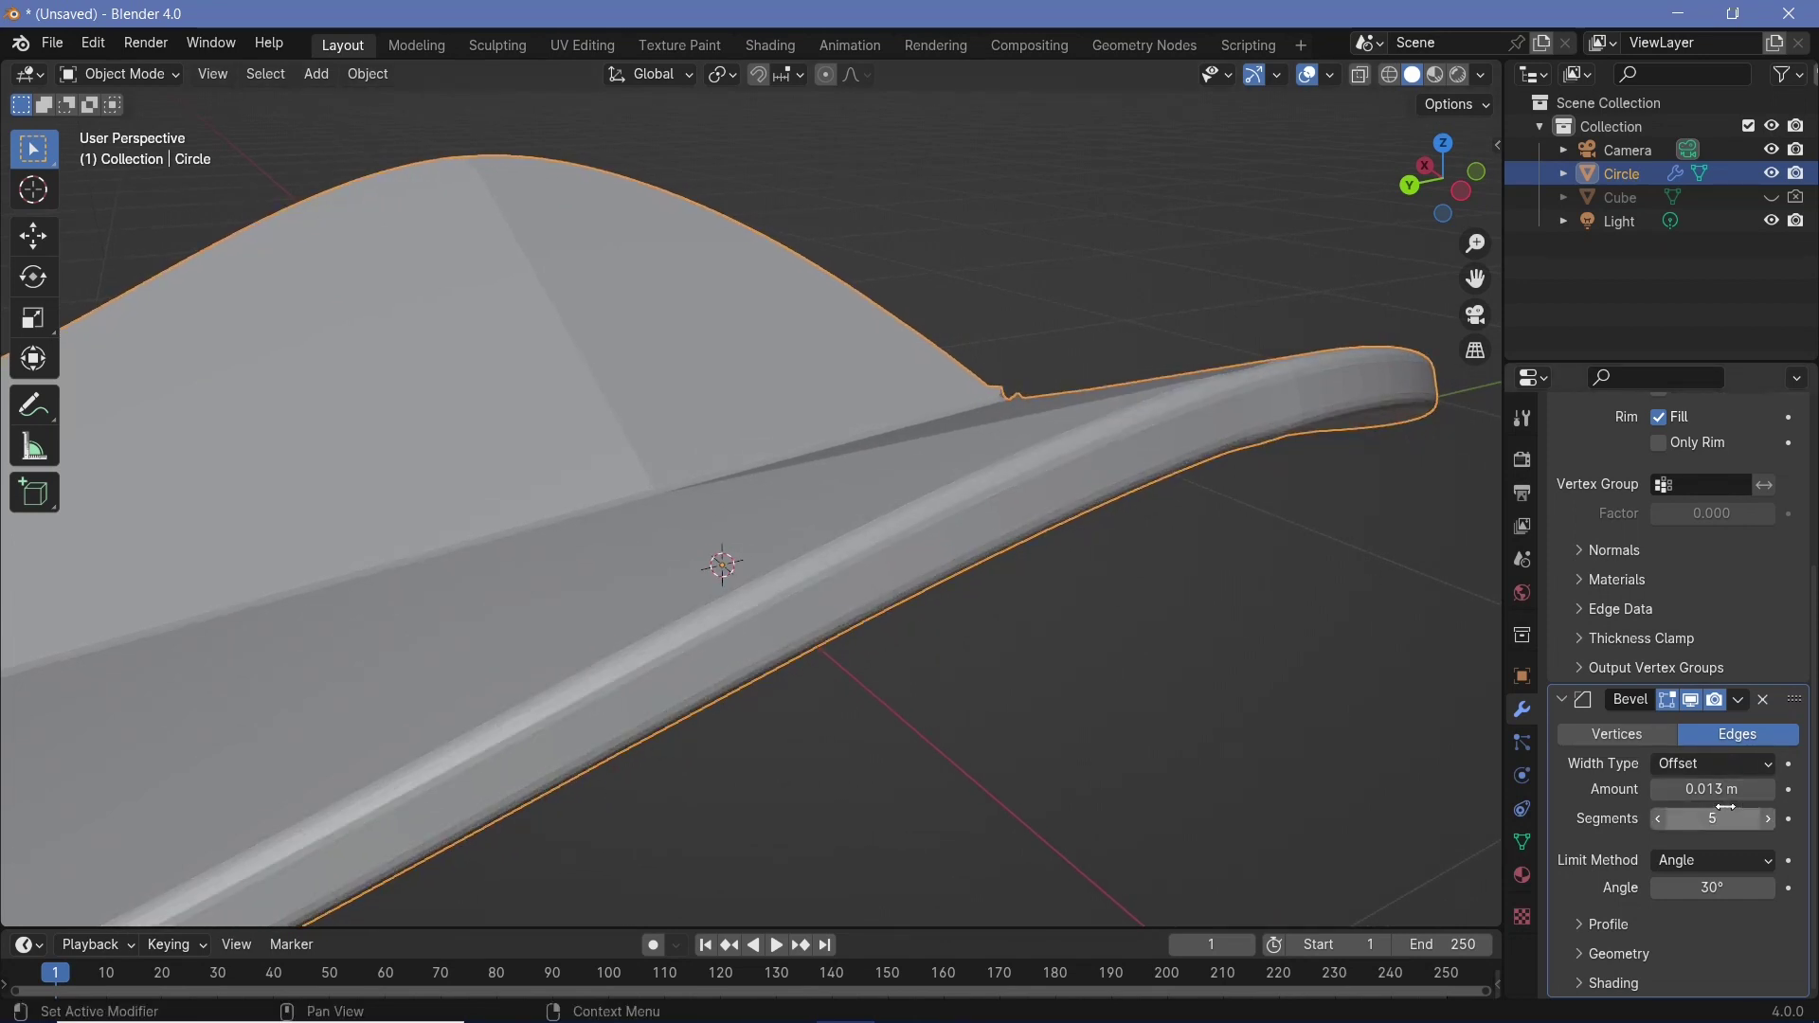
left_click_drag(1717, 790, 1722, 792)
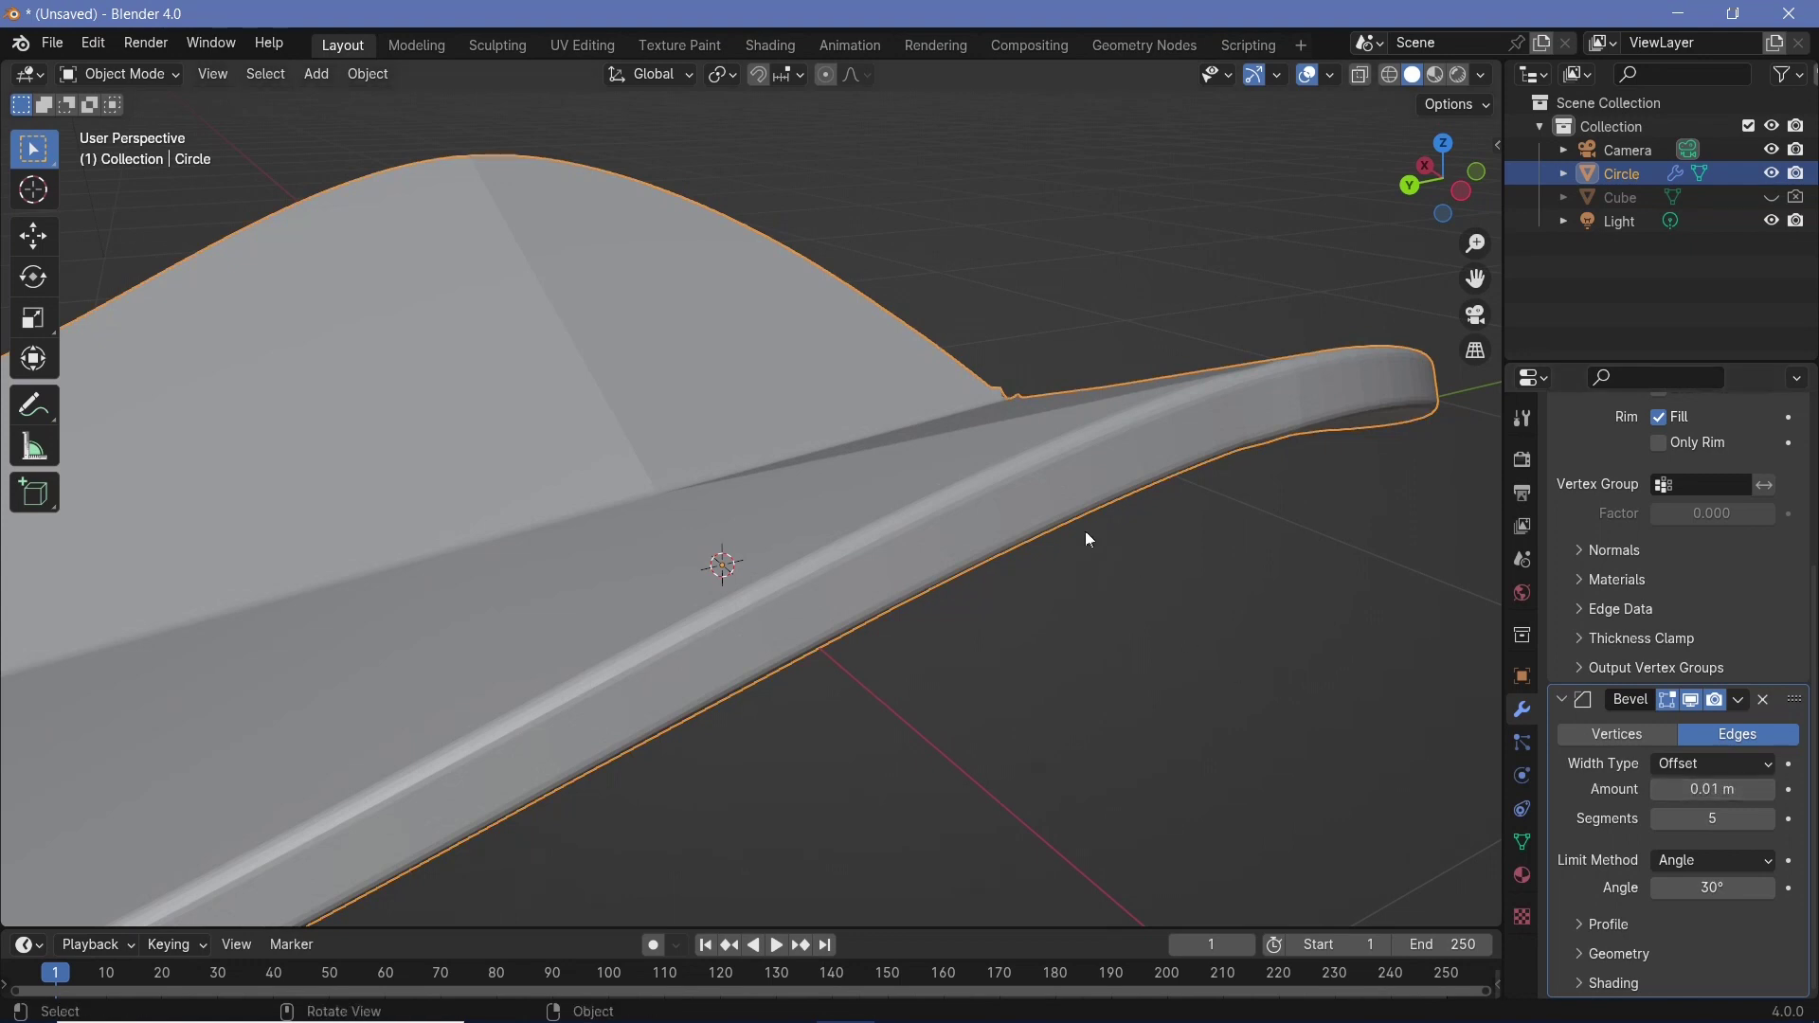
- Apply Shade Smooth to the petal from the Object menu
left_click(384, 81)
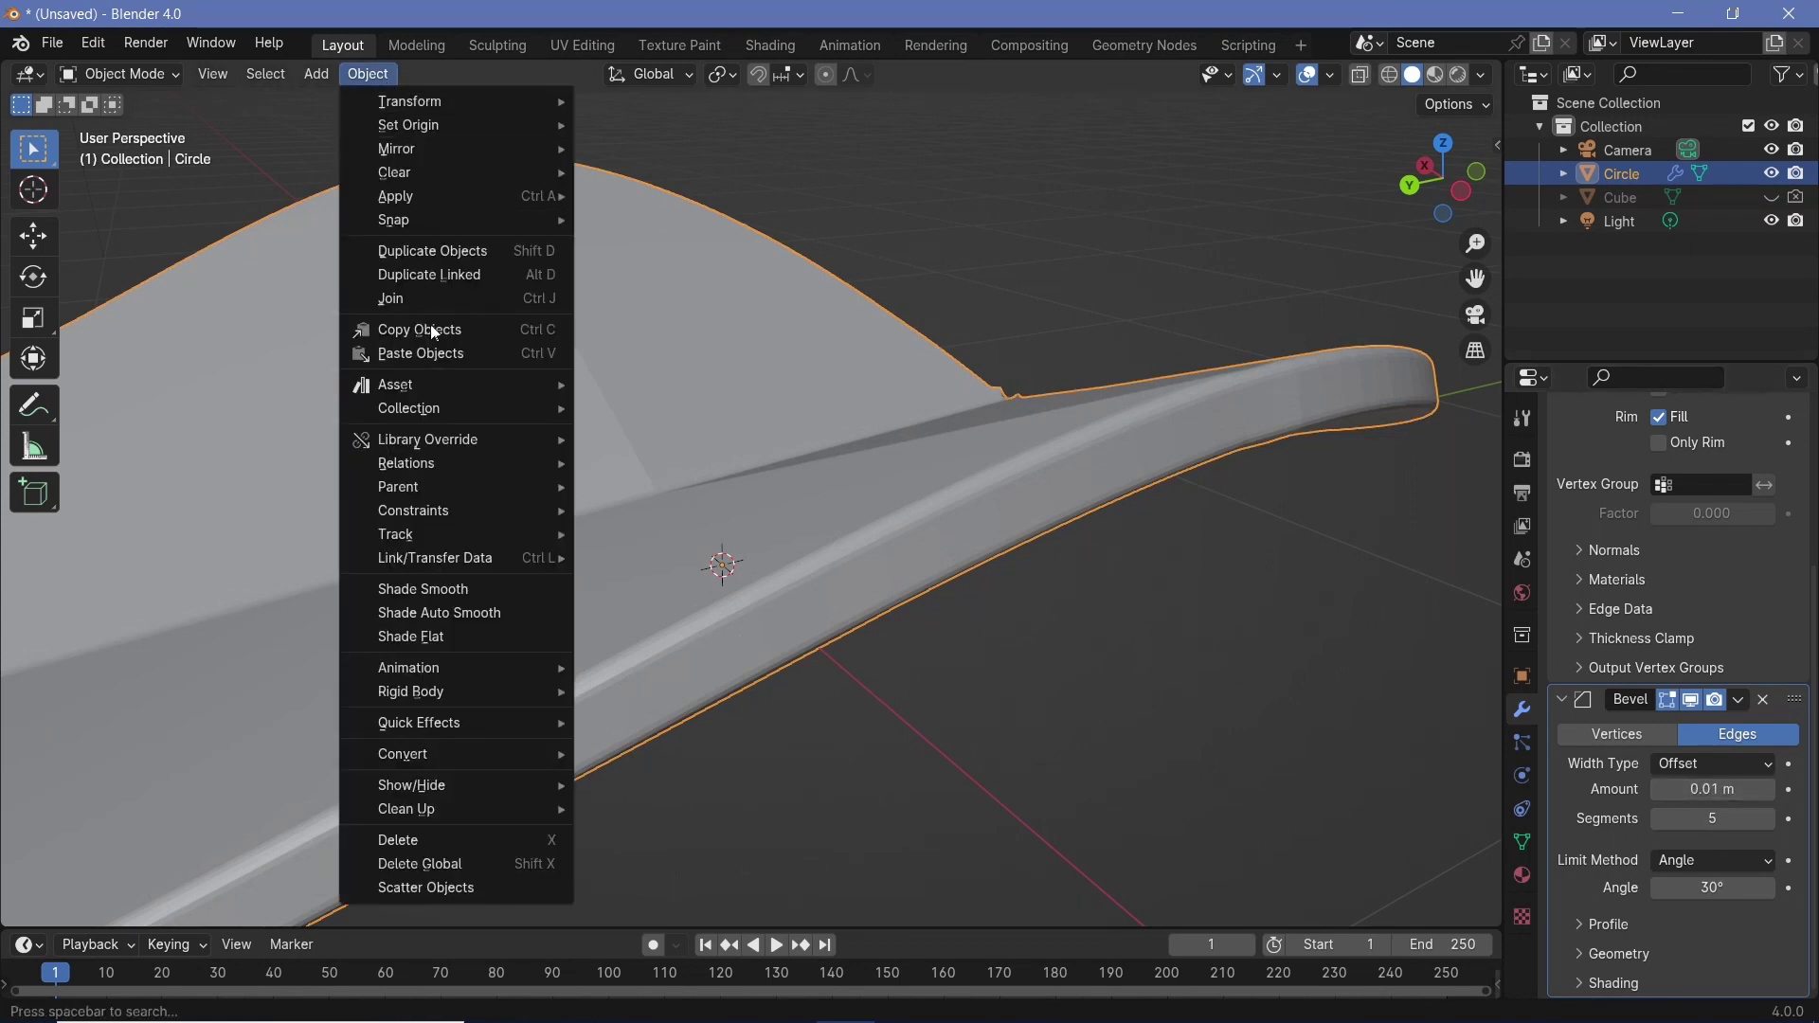
left_click(451, 592)
middle_click_drag(964, 445, 762, 496)
- In Edit Mode, nudge the vertex at the petal's inner bend slightly along Z
key("ctrl+Tab")
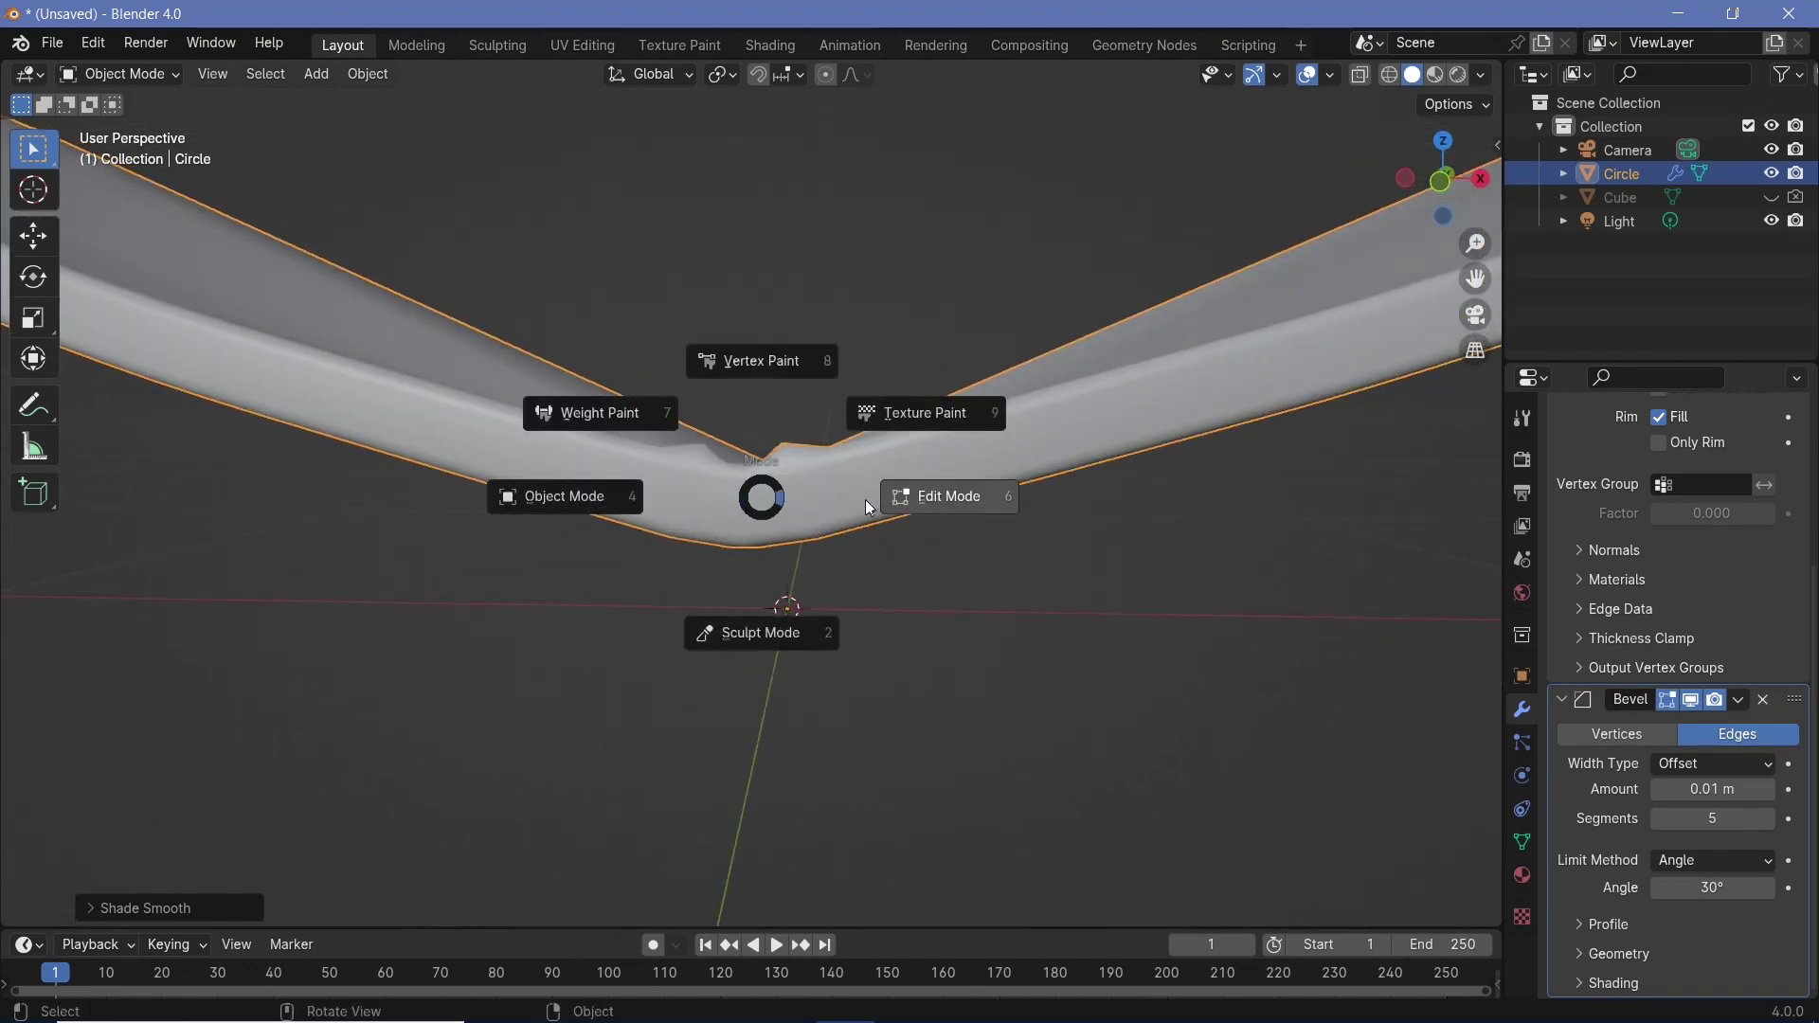
left_click(866, 498)
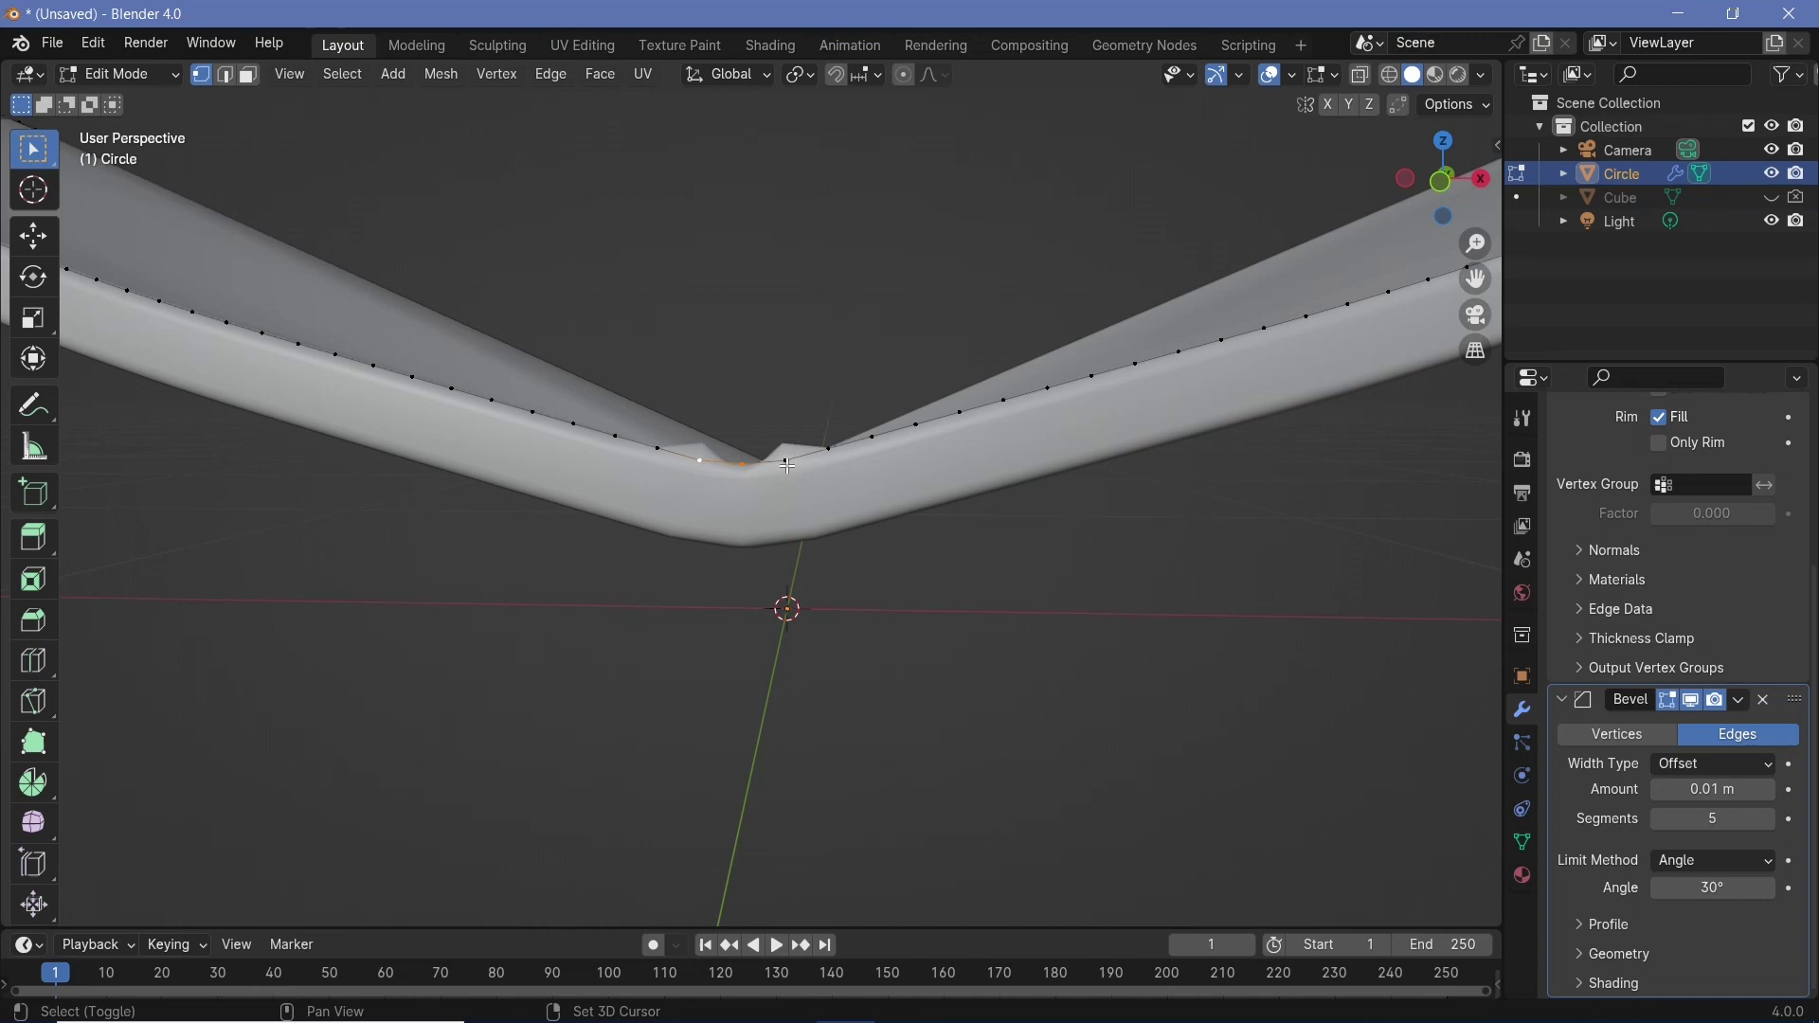
left_click(786, 462)
key("g")
key("z")
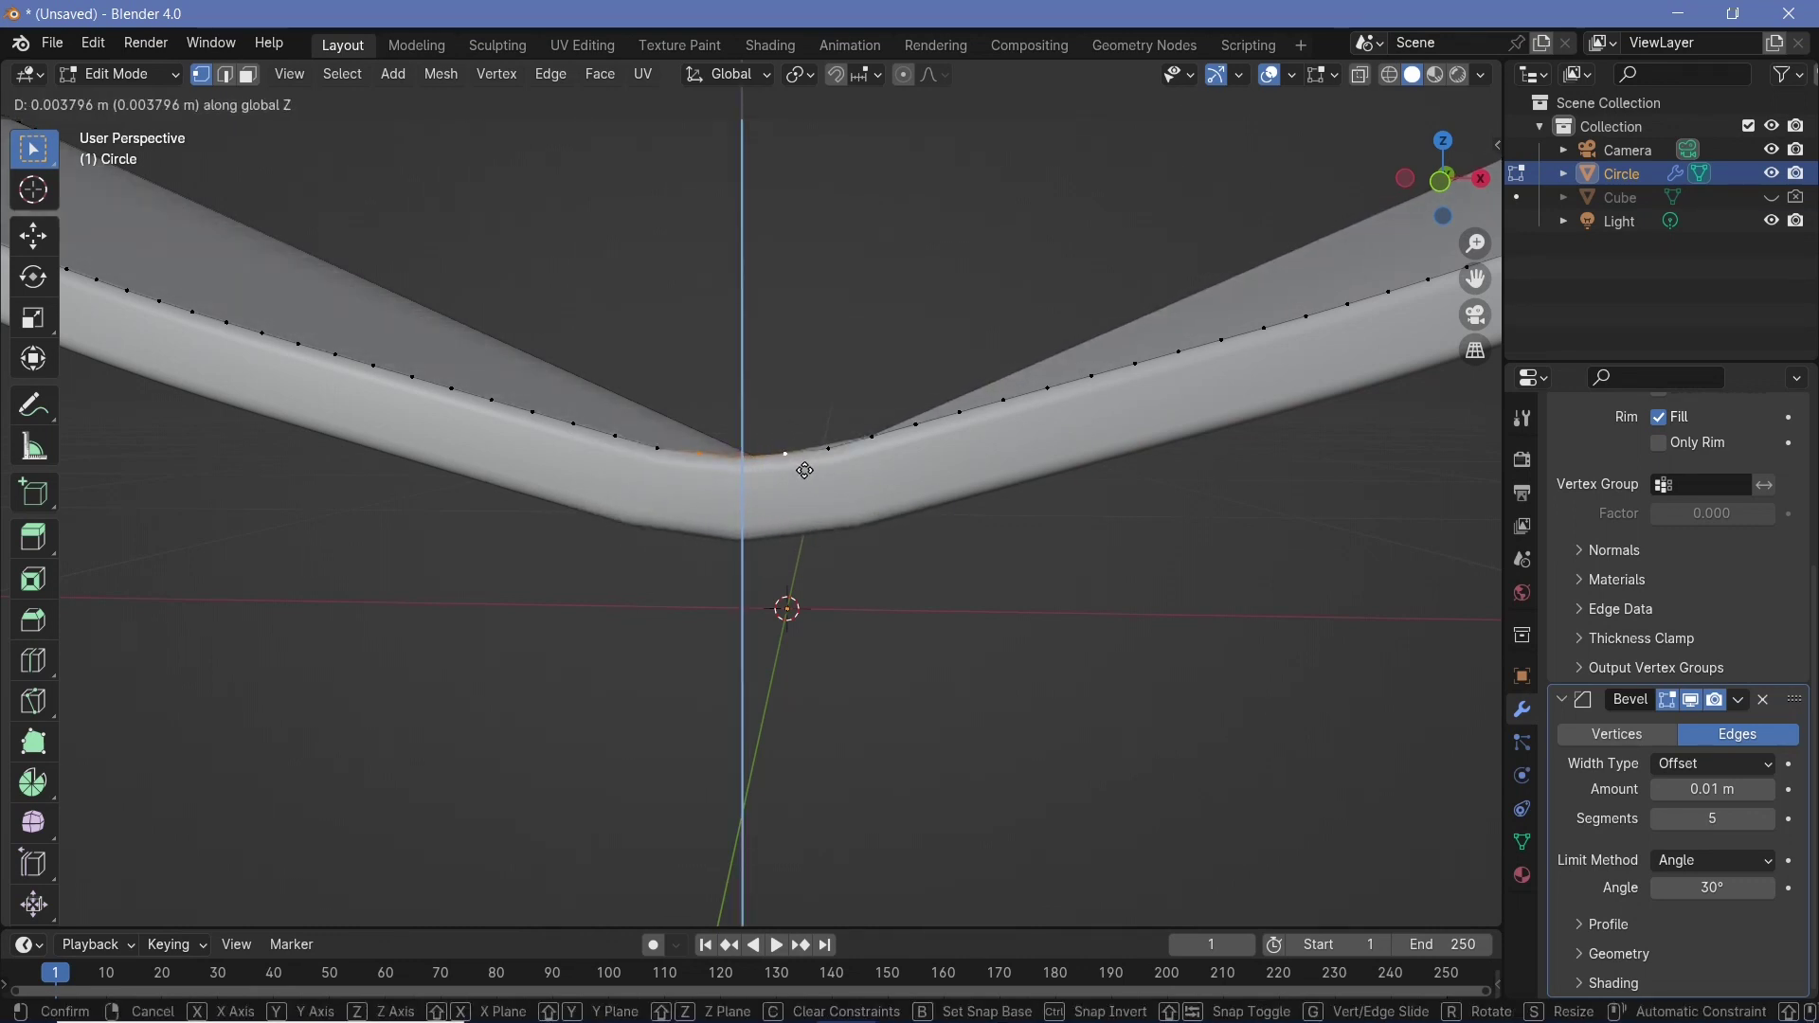
left_click(800, 469)
middle_click_drag(800, 469, 796, 561)
scroll(796, 560, "down", 3)
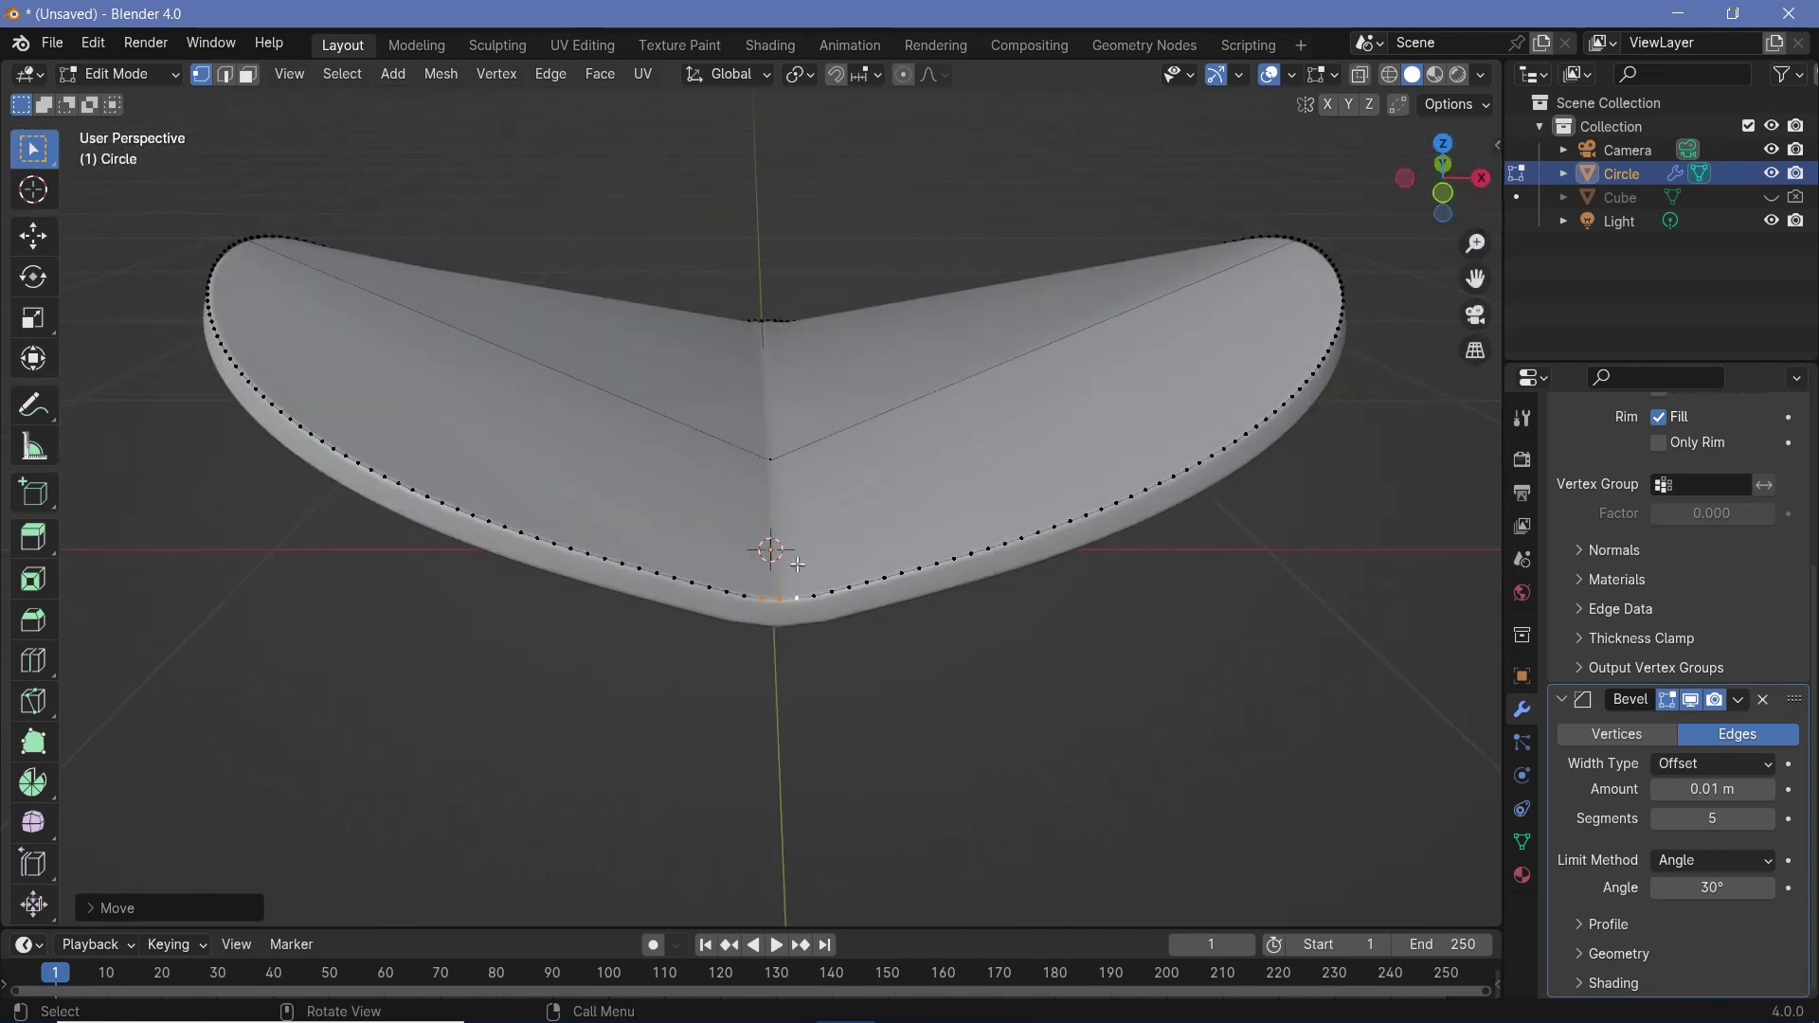
scroll(797, 566, "up", 1)
key("ctrl+Tab")
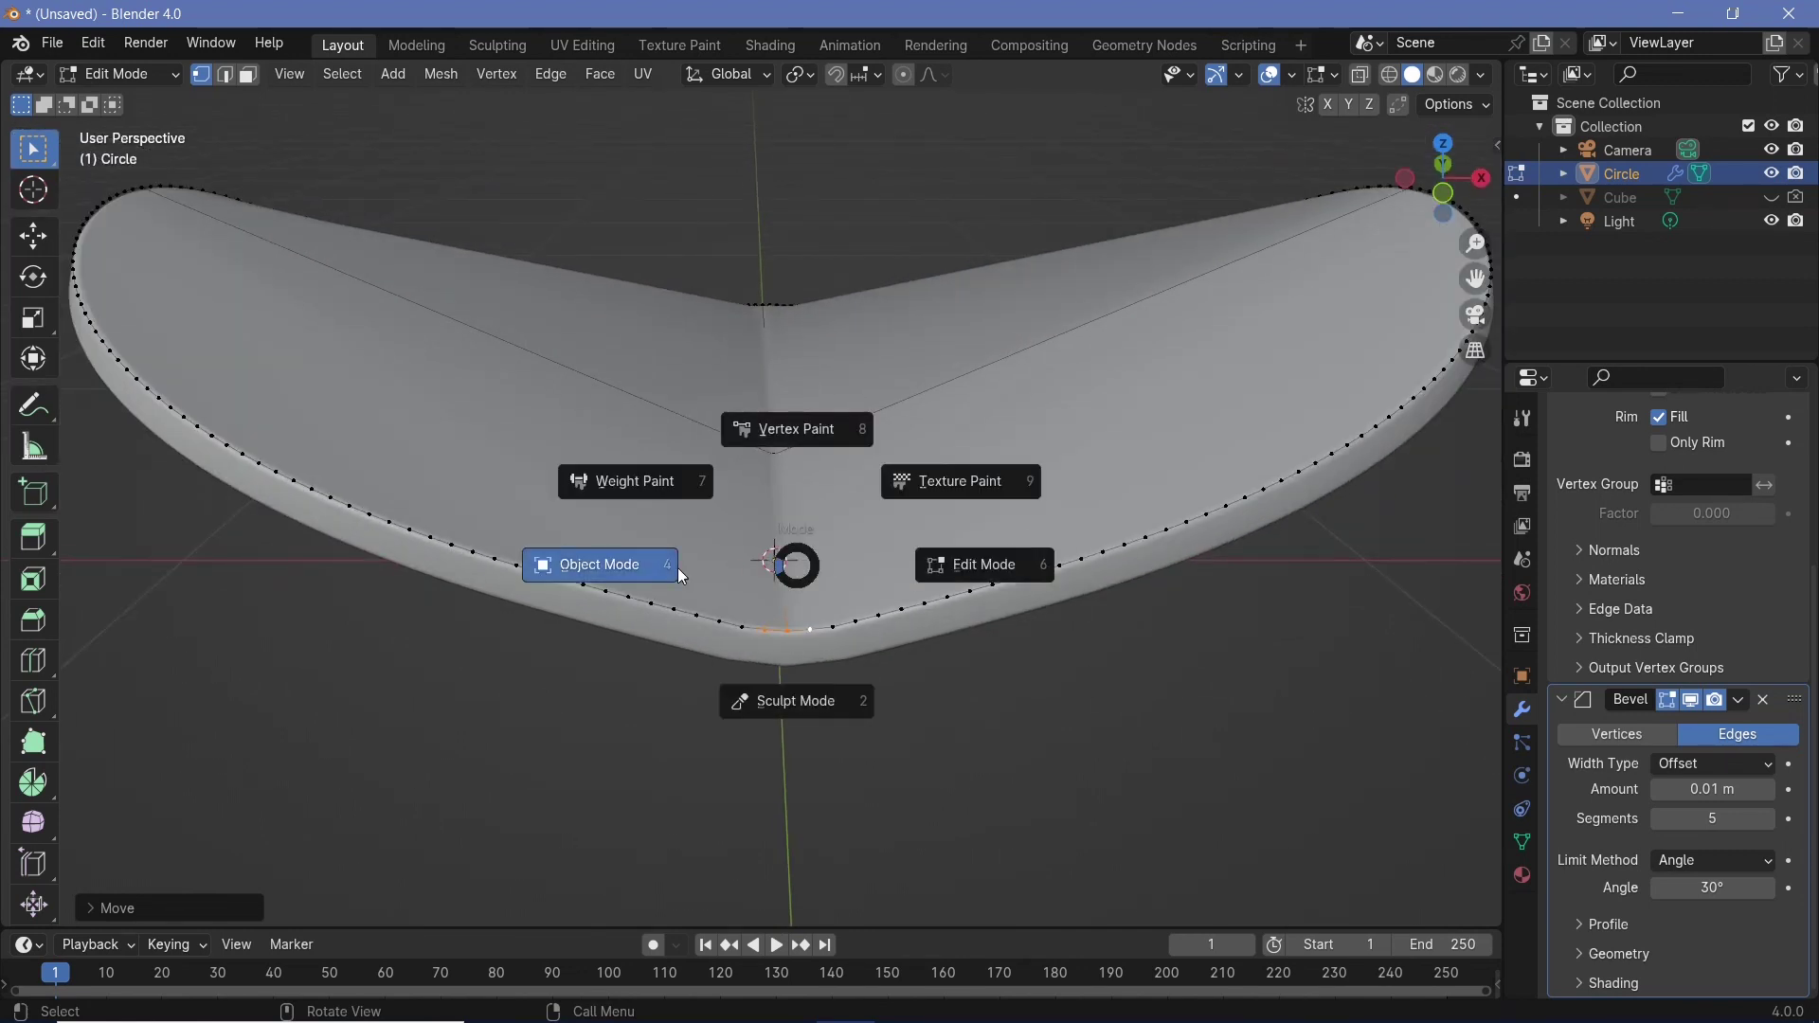
- In Edit Mode, snap the 3D cursor to the petal's selected tip vertex
left_click(678, 567)
middle_click_drag(678, 566, 788, 529)
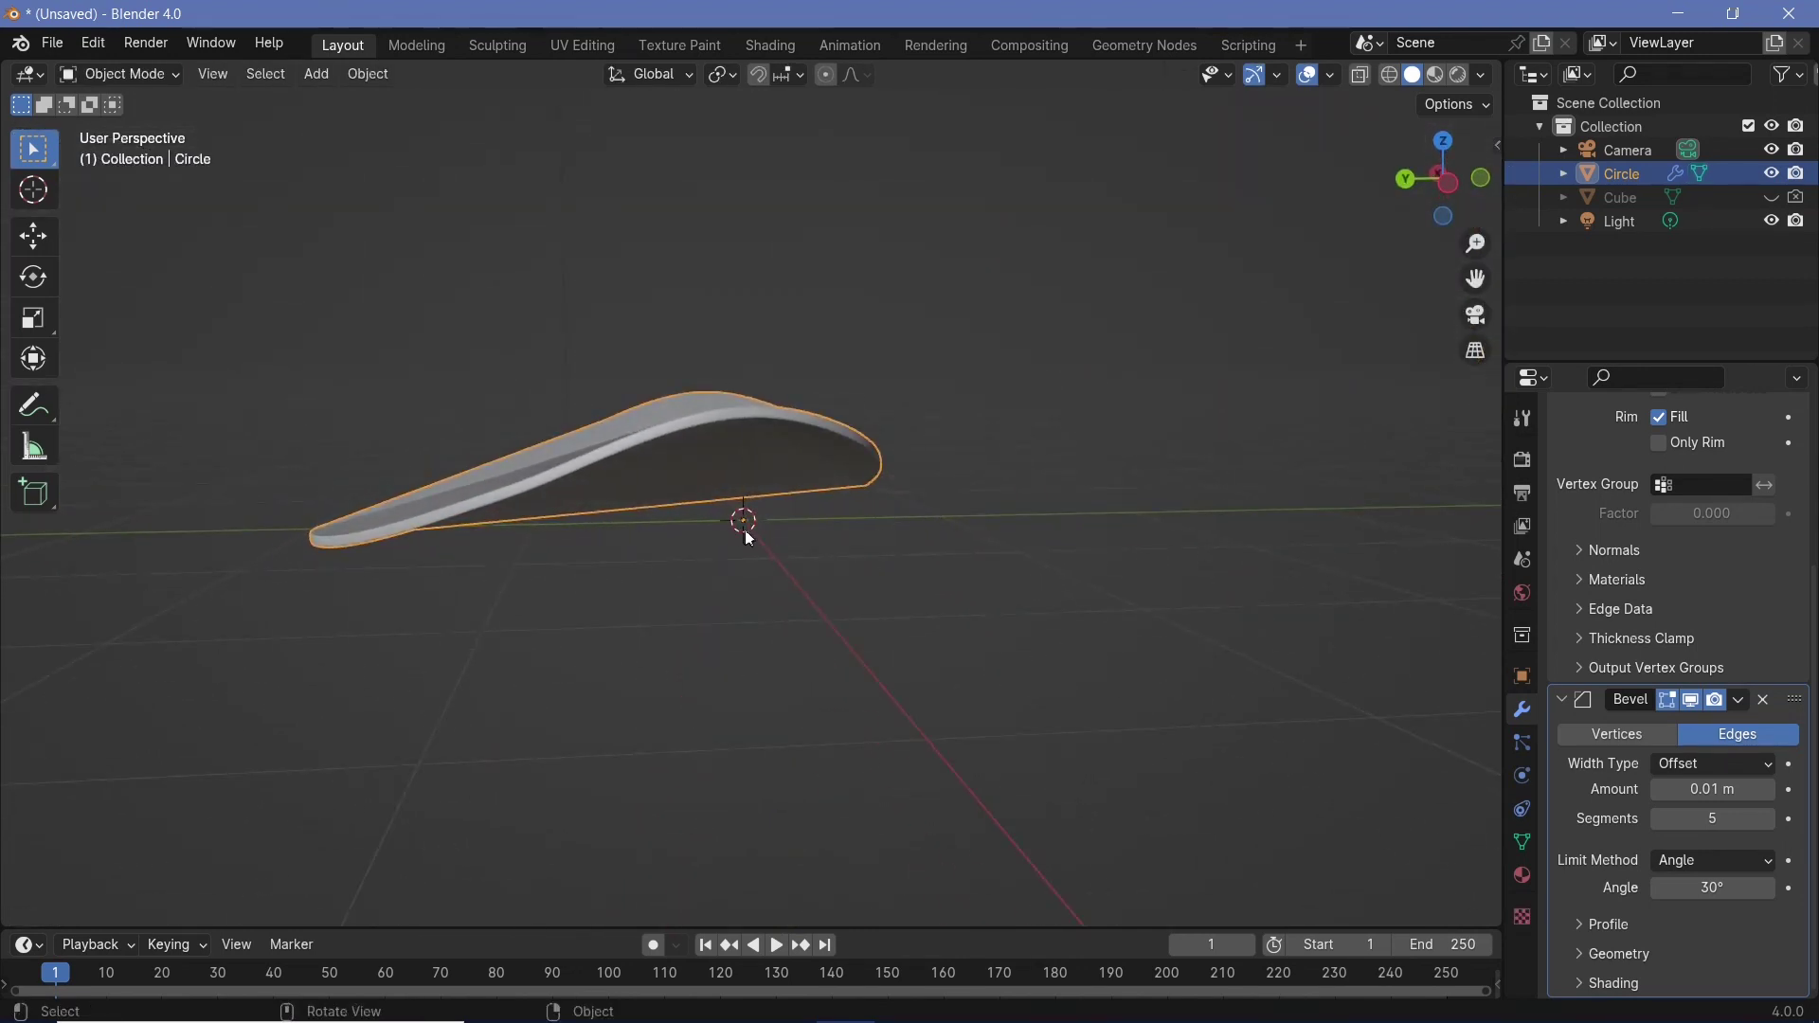
middle_click_drag(305, 540, 560, 614)
key("ctrl+Tab")
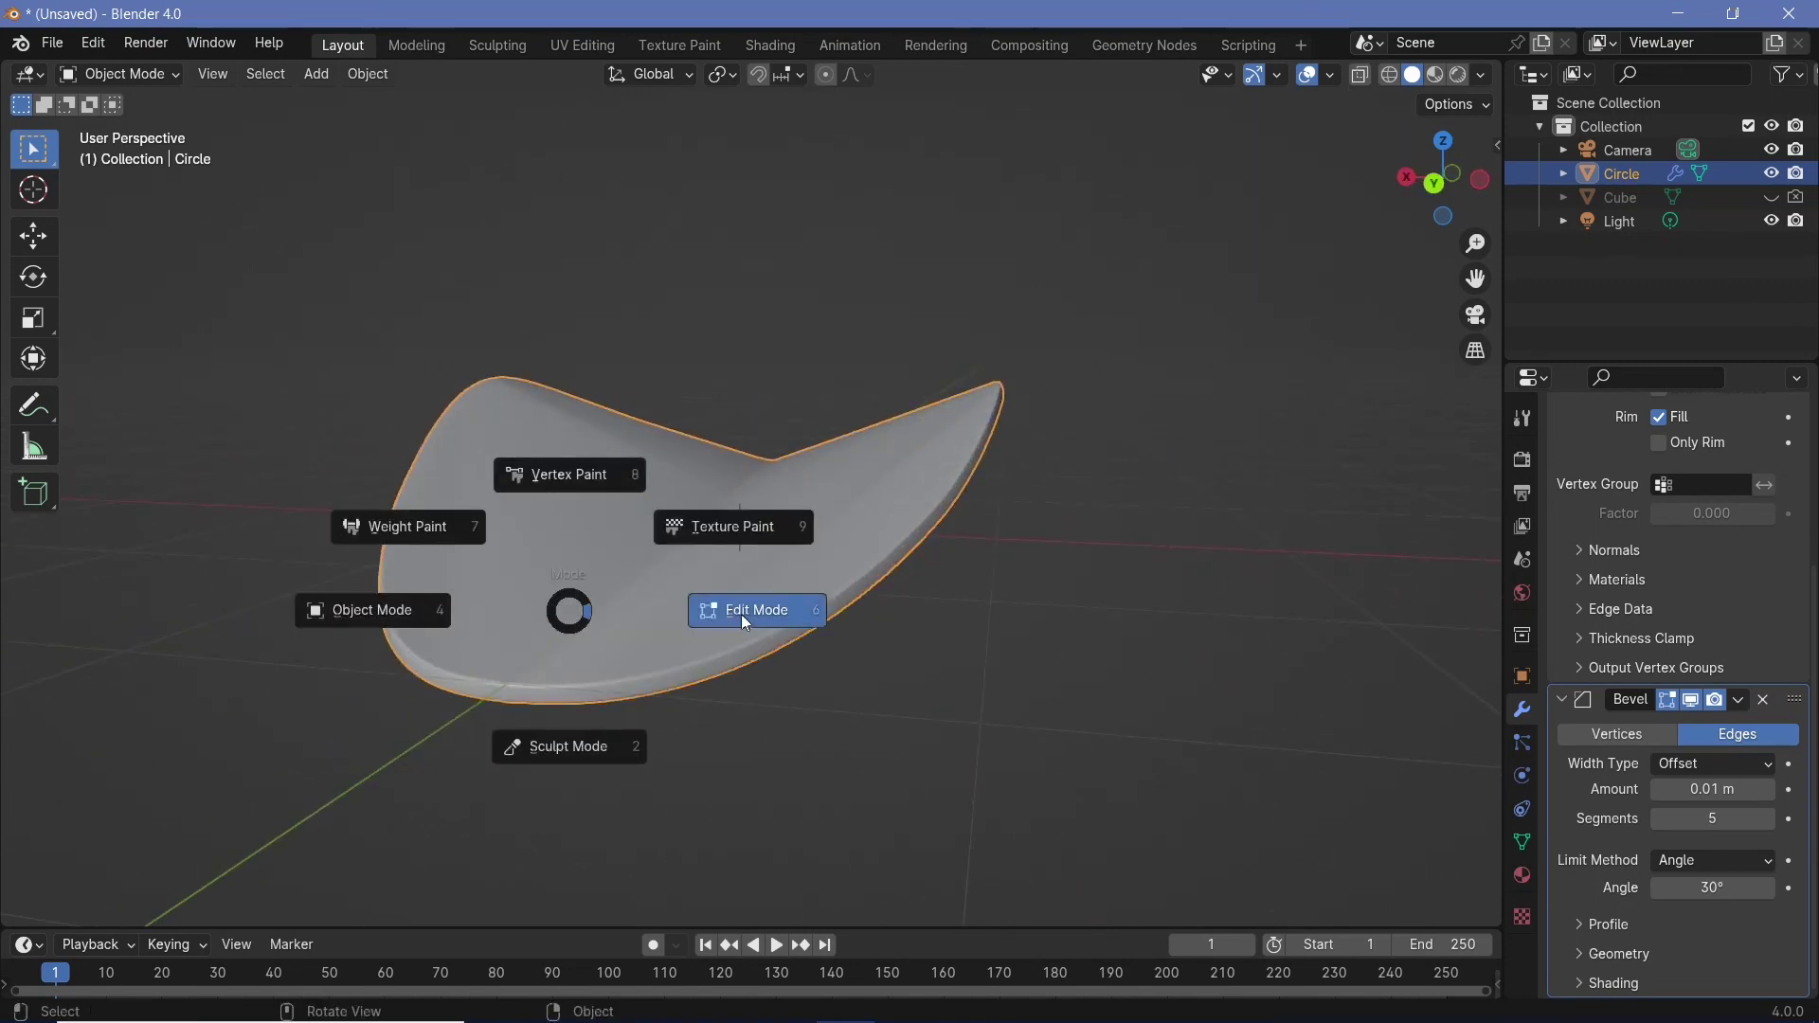
left_click(746, 611)
middle_click_drag(542, 751, 581, 735)
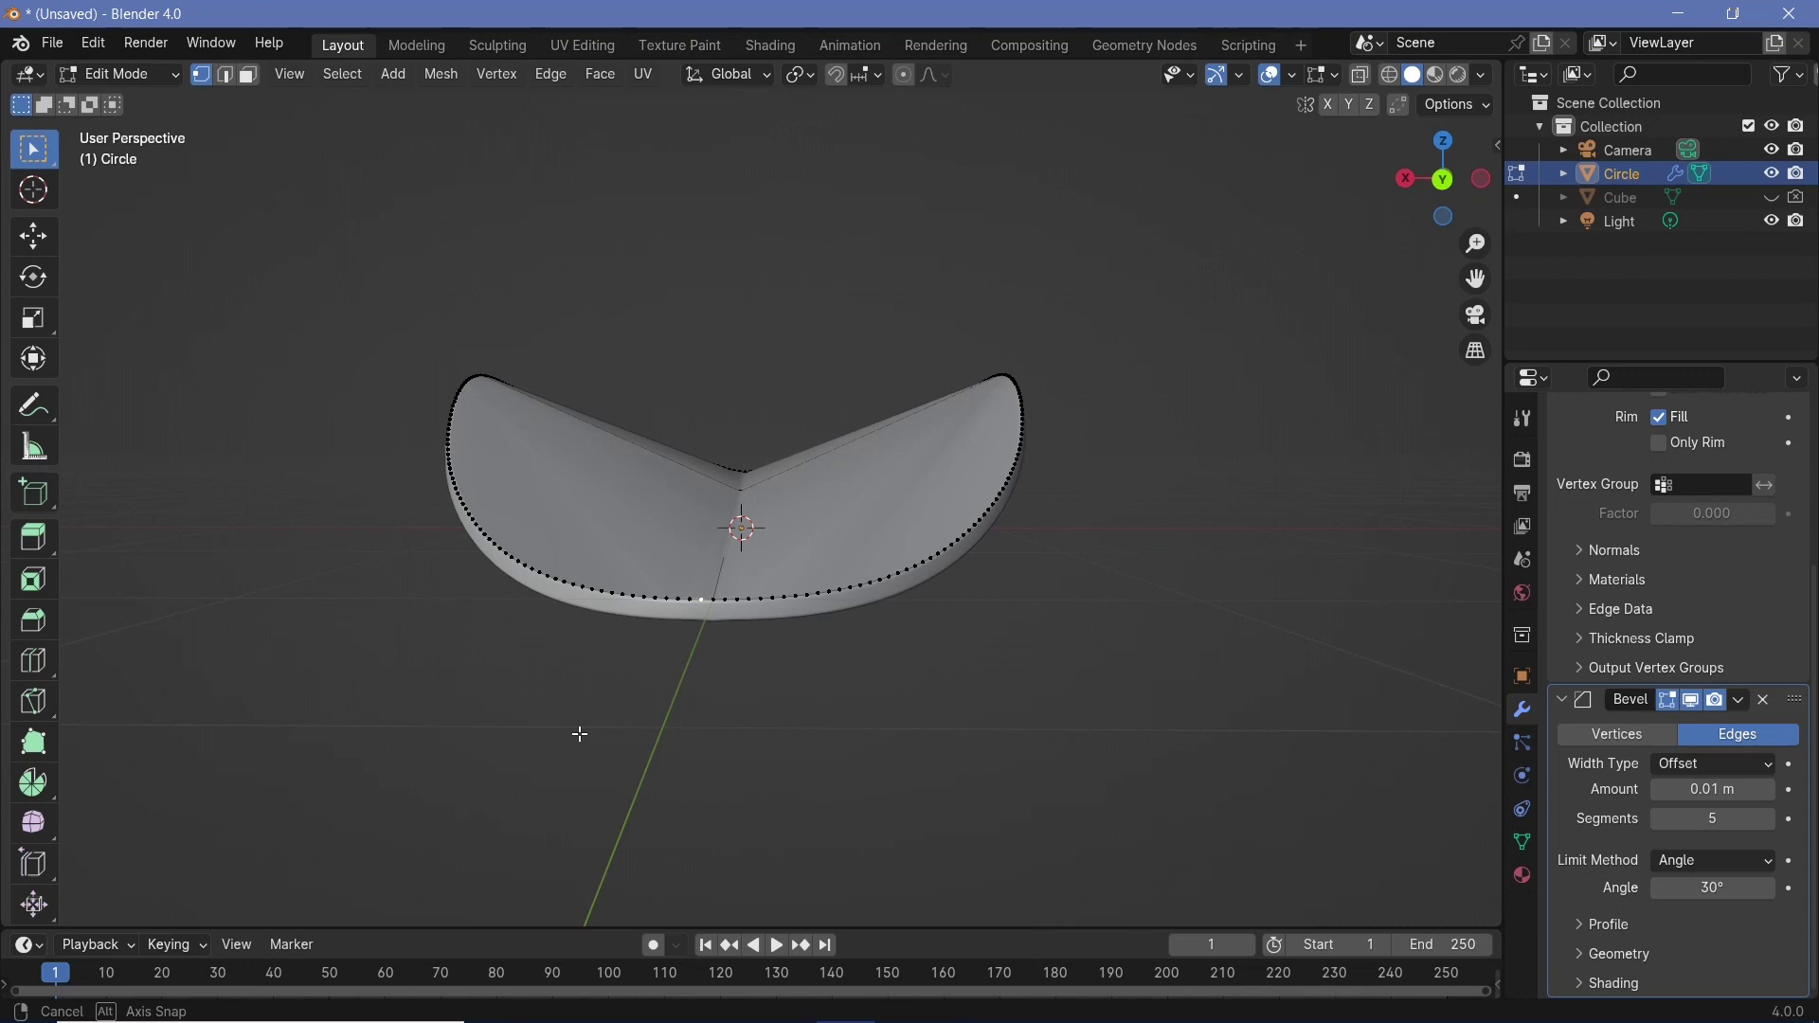
middle_click_drag(711, 678, 703, 722)
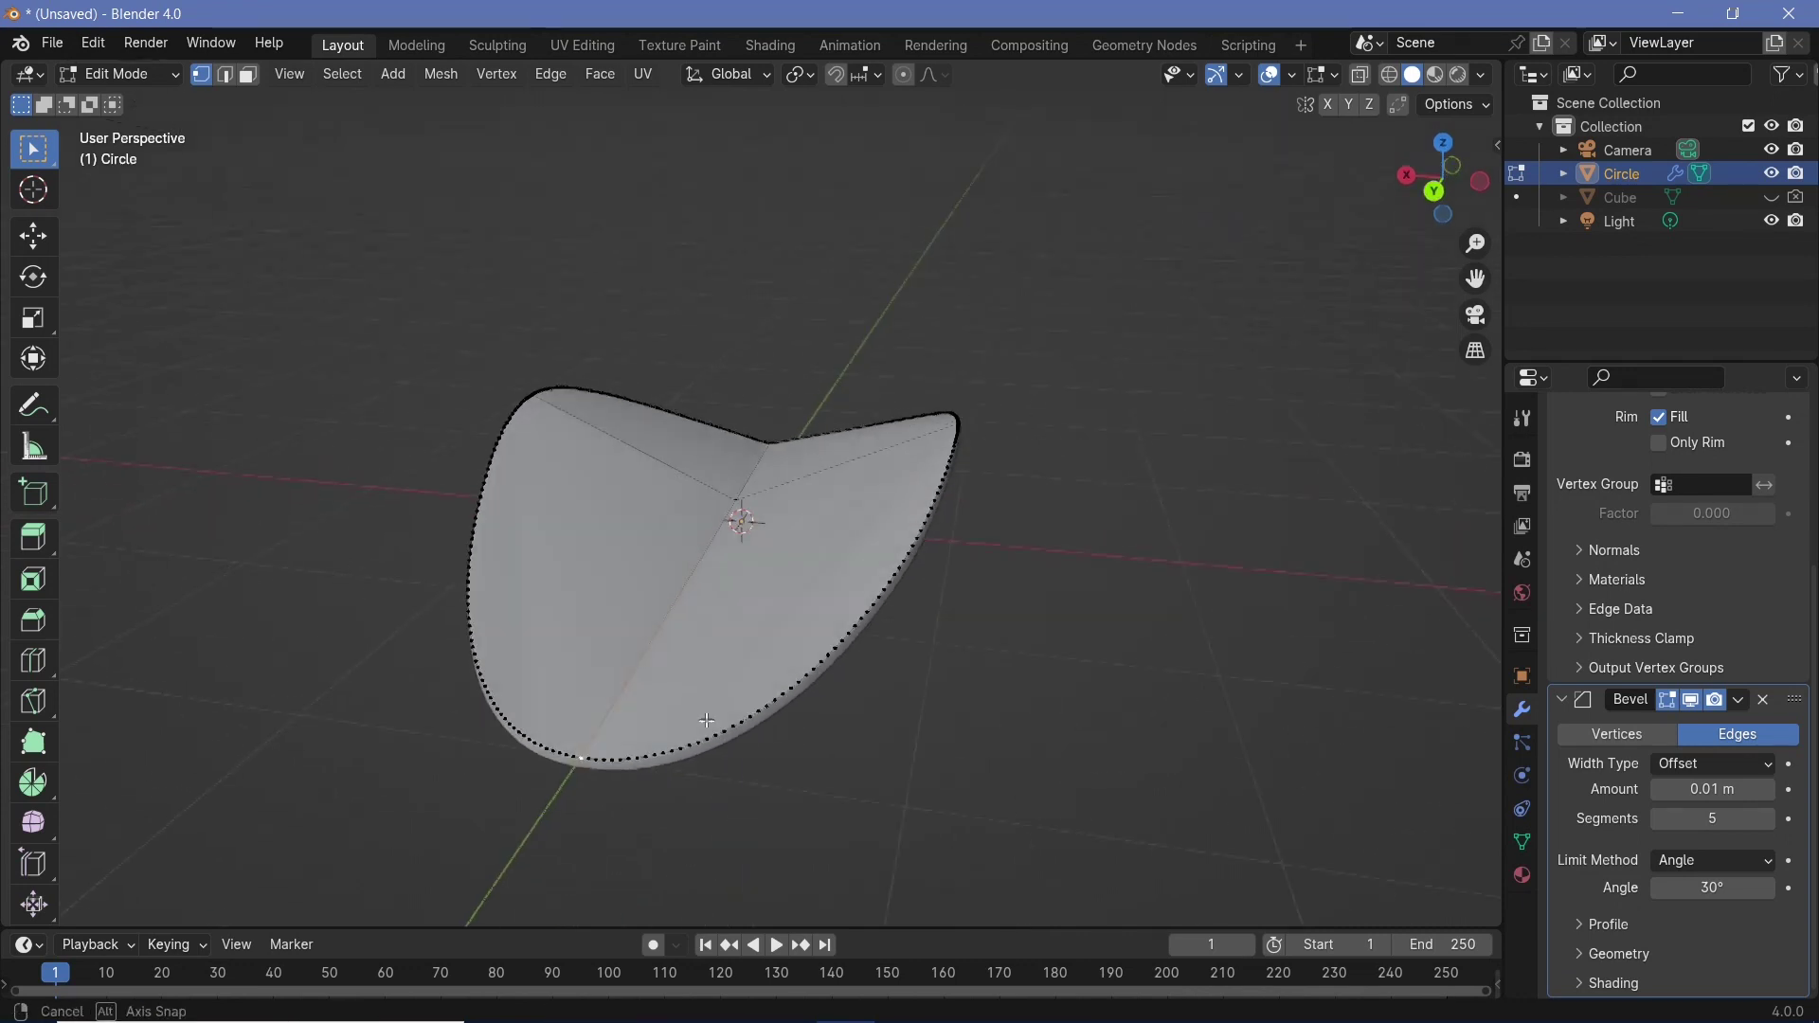
key("shift+s")
left_click(702, 844)
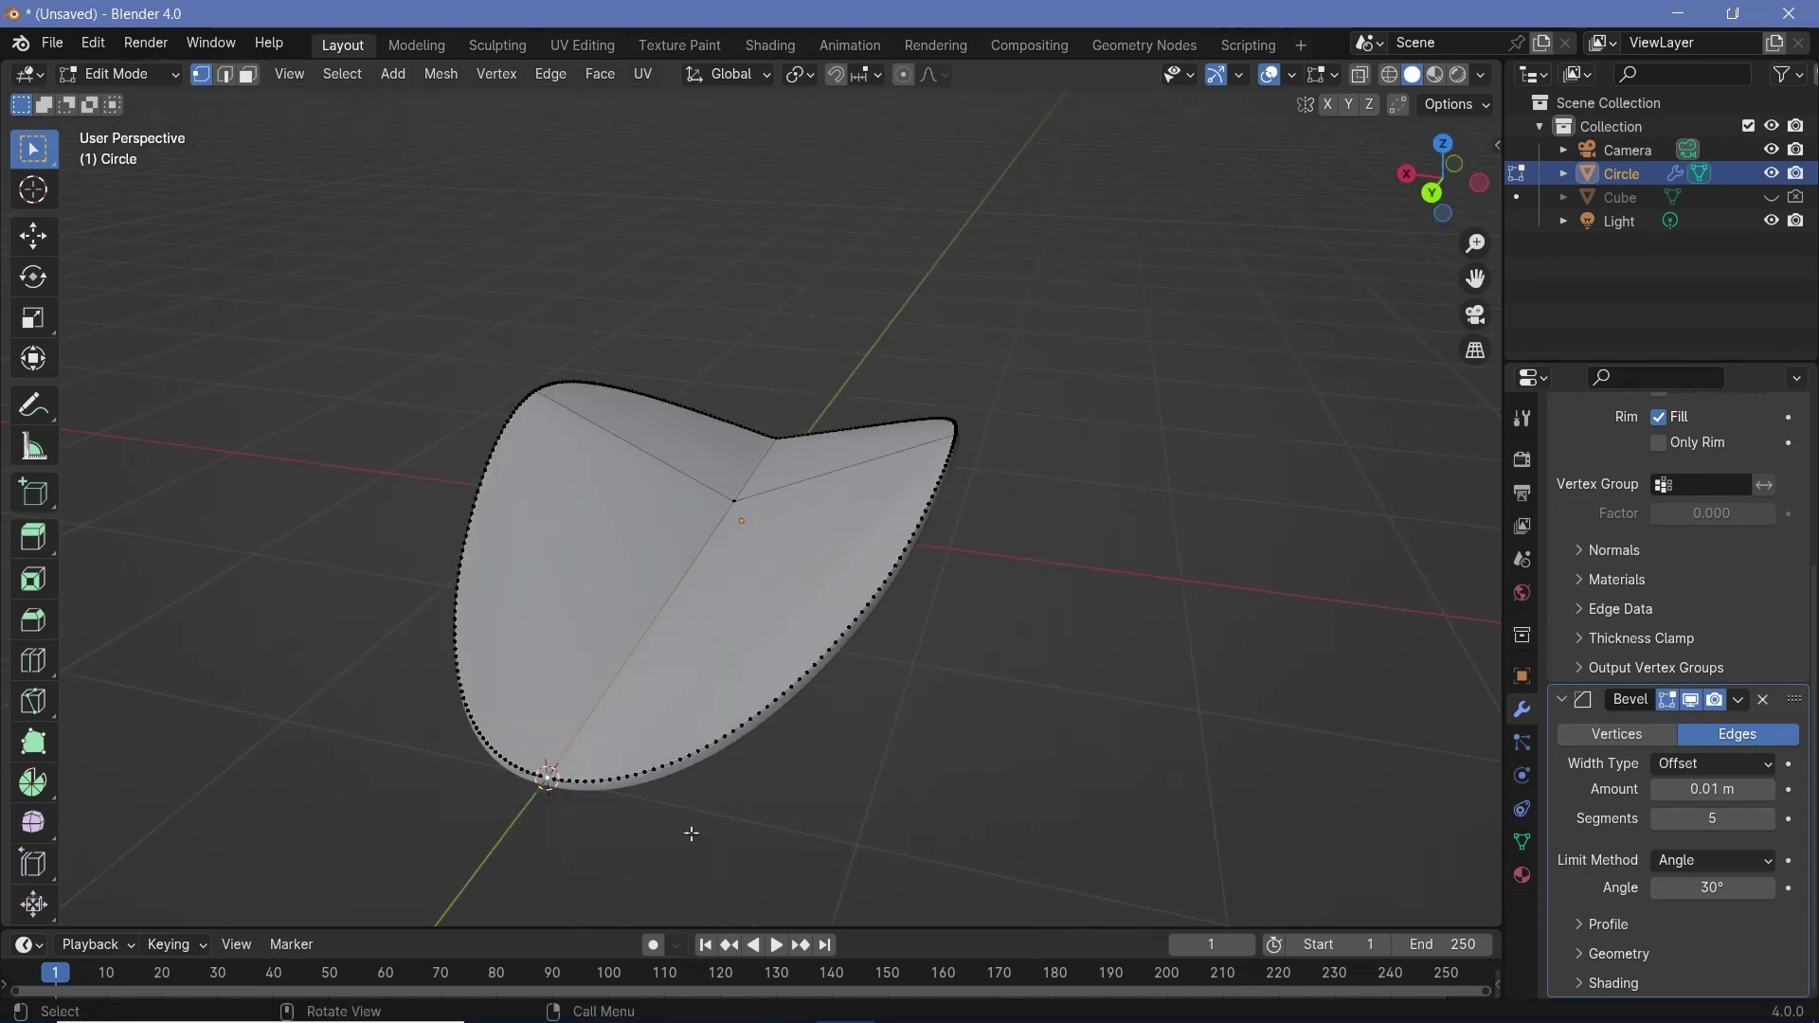
- Return to Object Mode and set the petal's origin to the 3D cursor
middle_click_drag(691, 833, 762, 633)
key("ctrl+Tab")
left_click(768, 516)
key("ctrl+Tab")
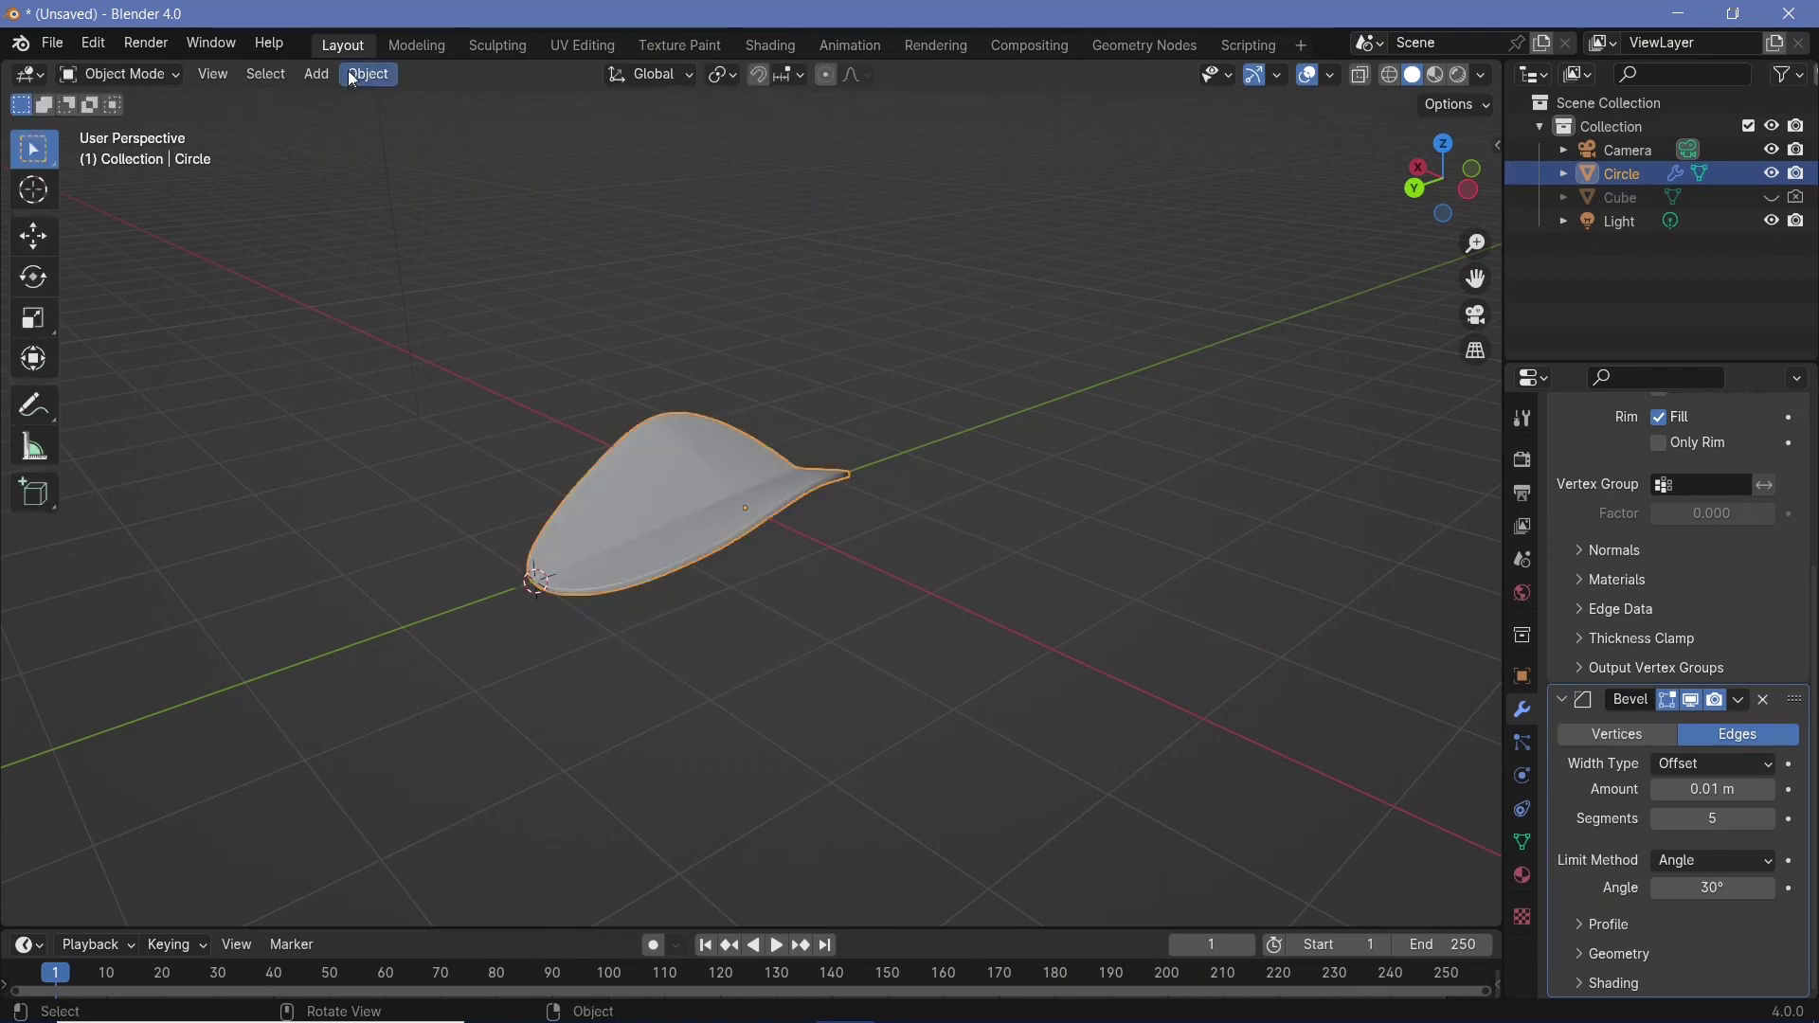
left_click(367, 74)
mouse_move(401, 123)
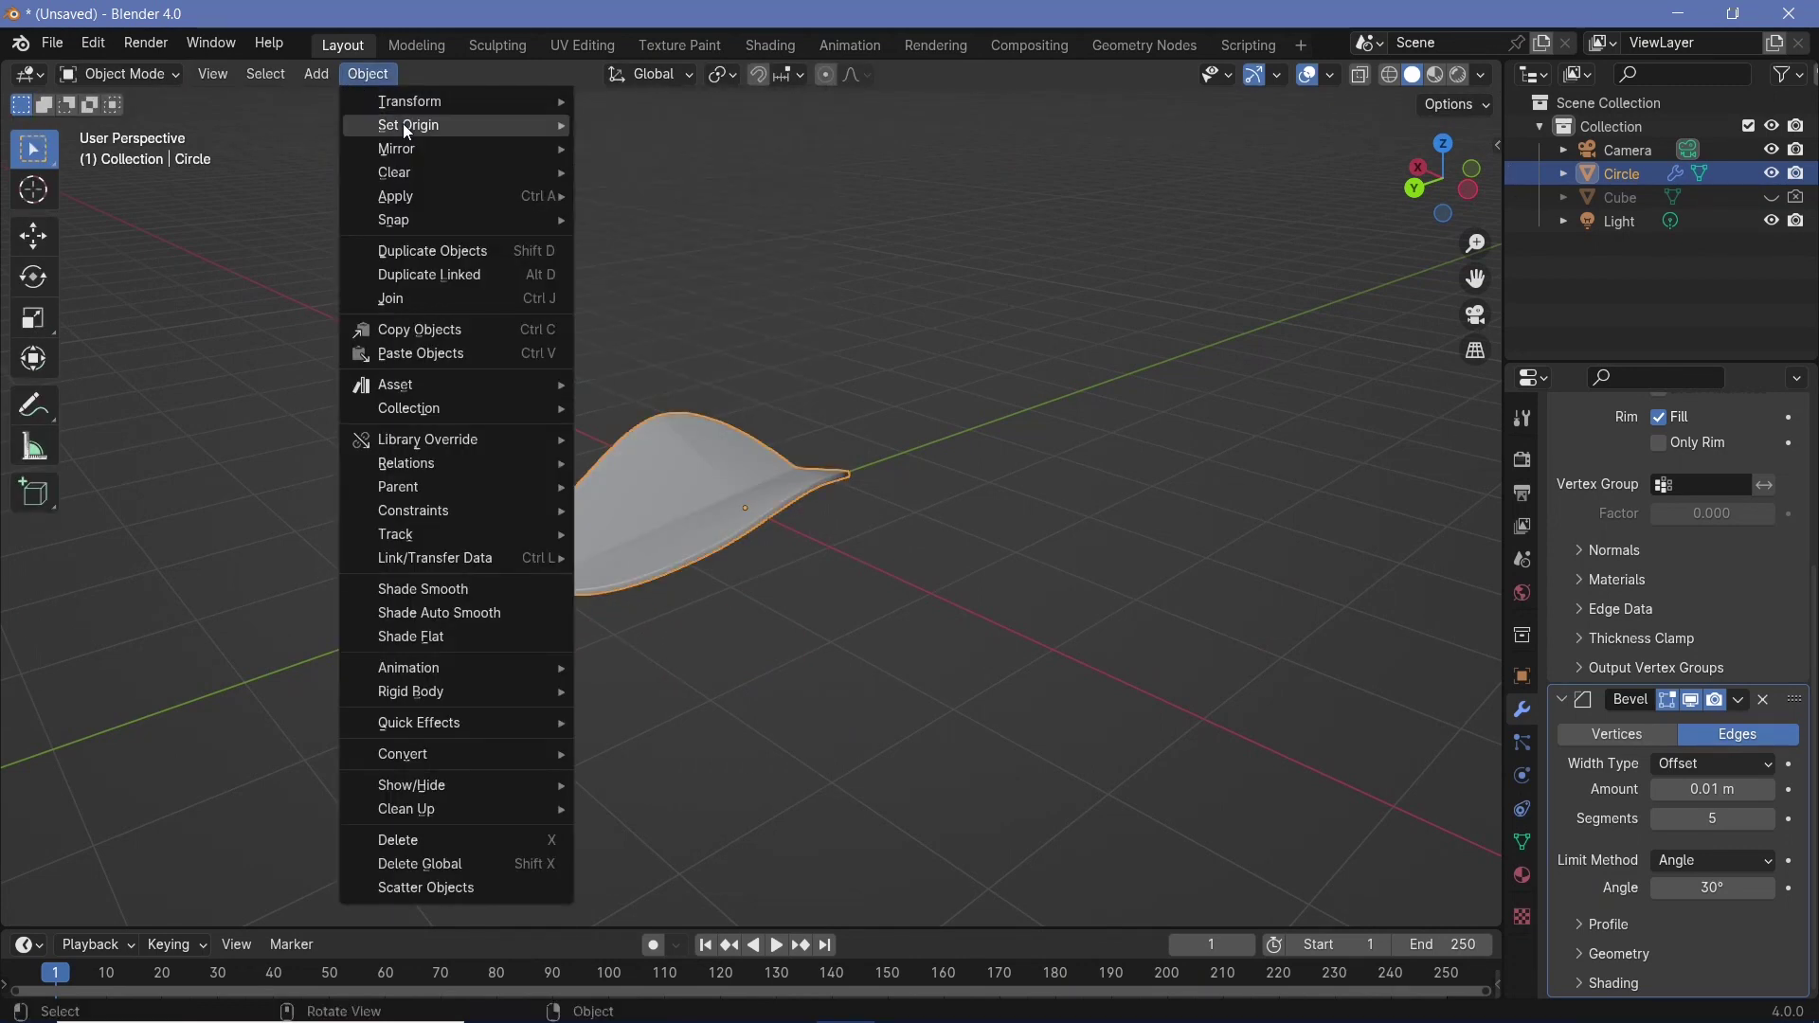
left_click(657, 179)
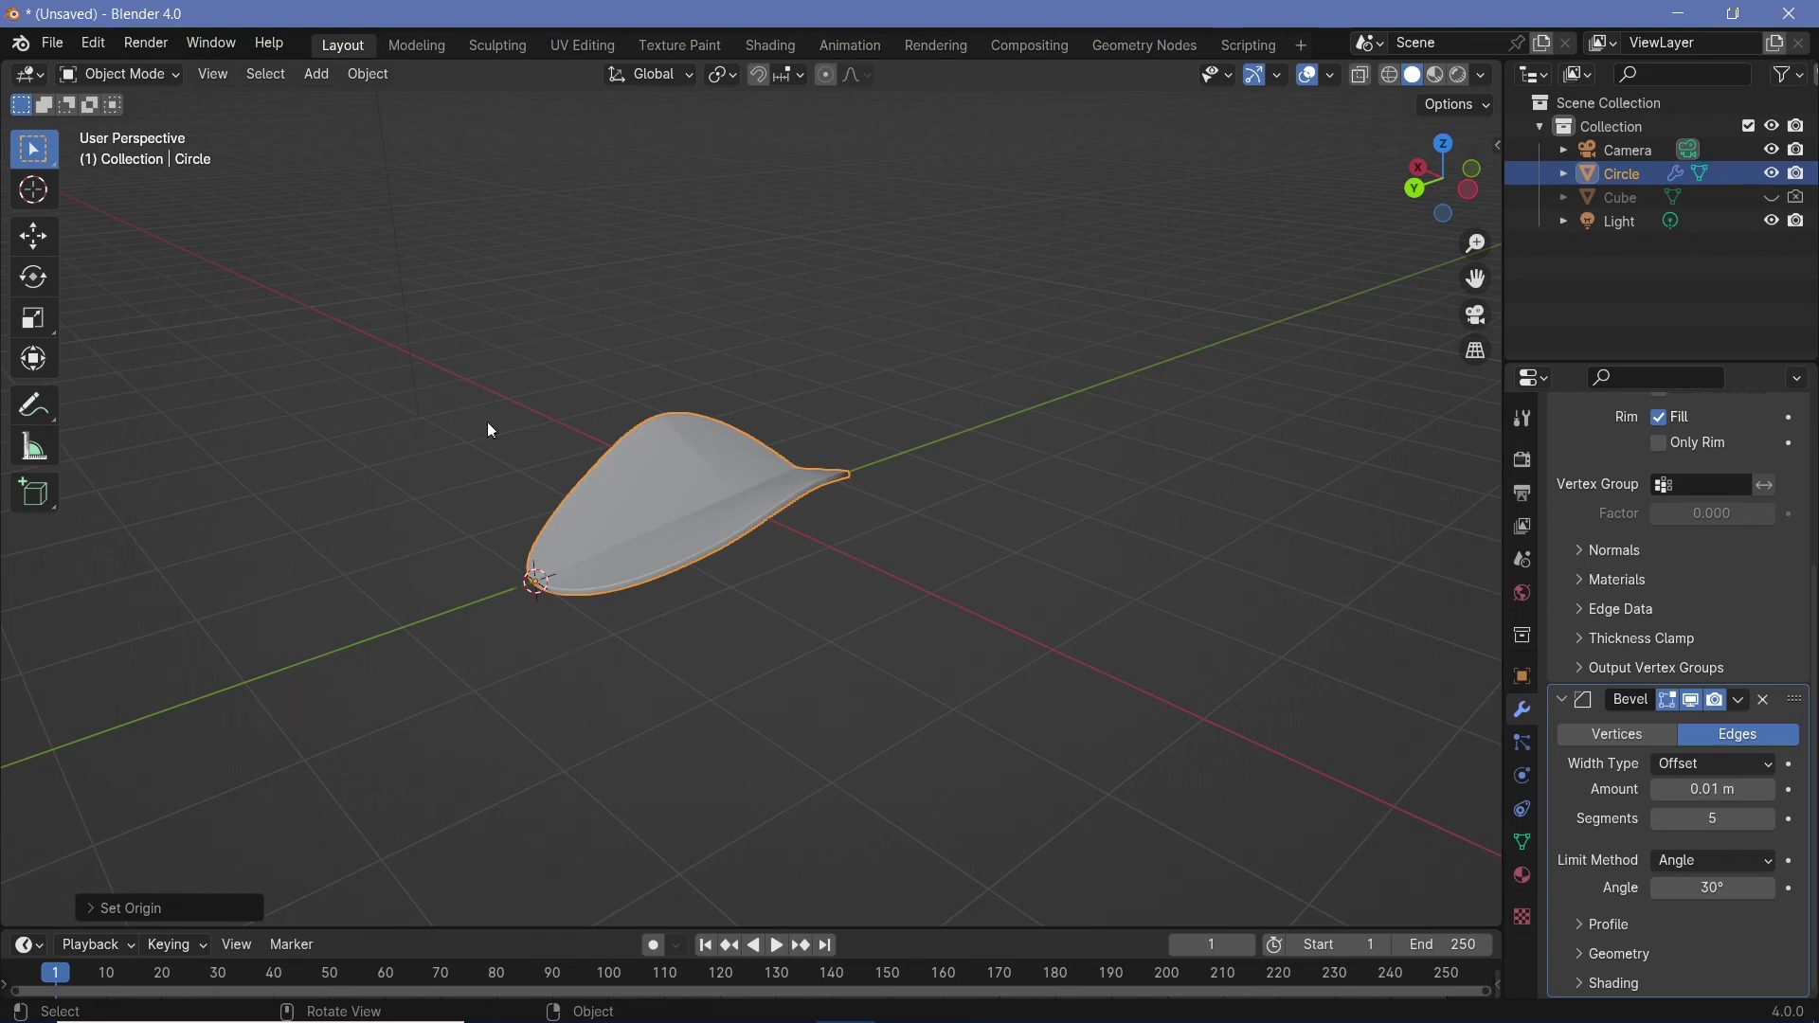
- Hide the Circle petal, unhide the Cube and select it in the outliner
left_click(1773, 174)
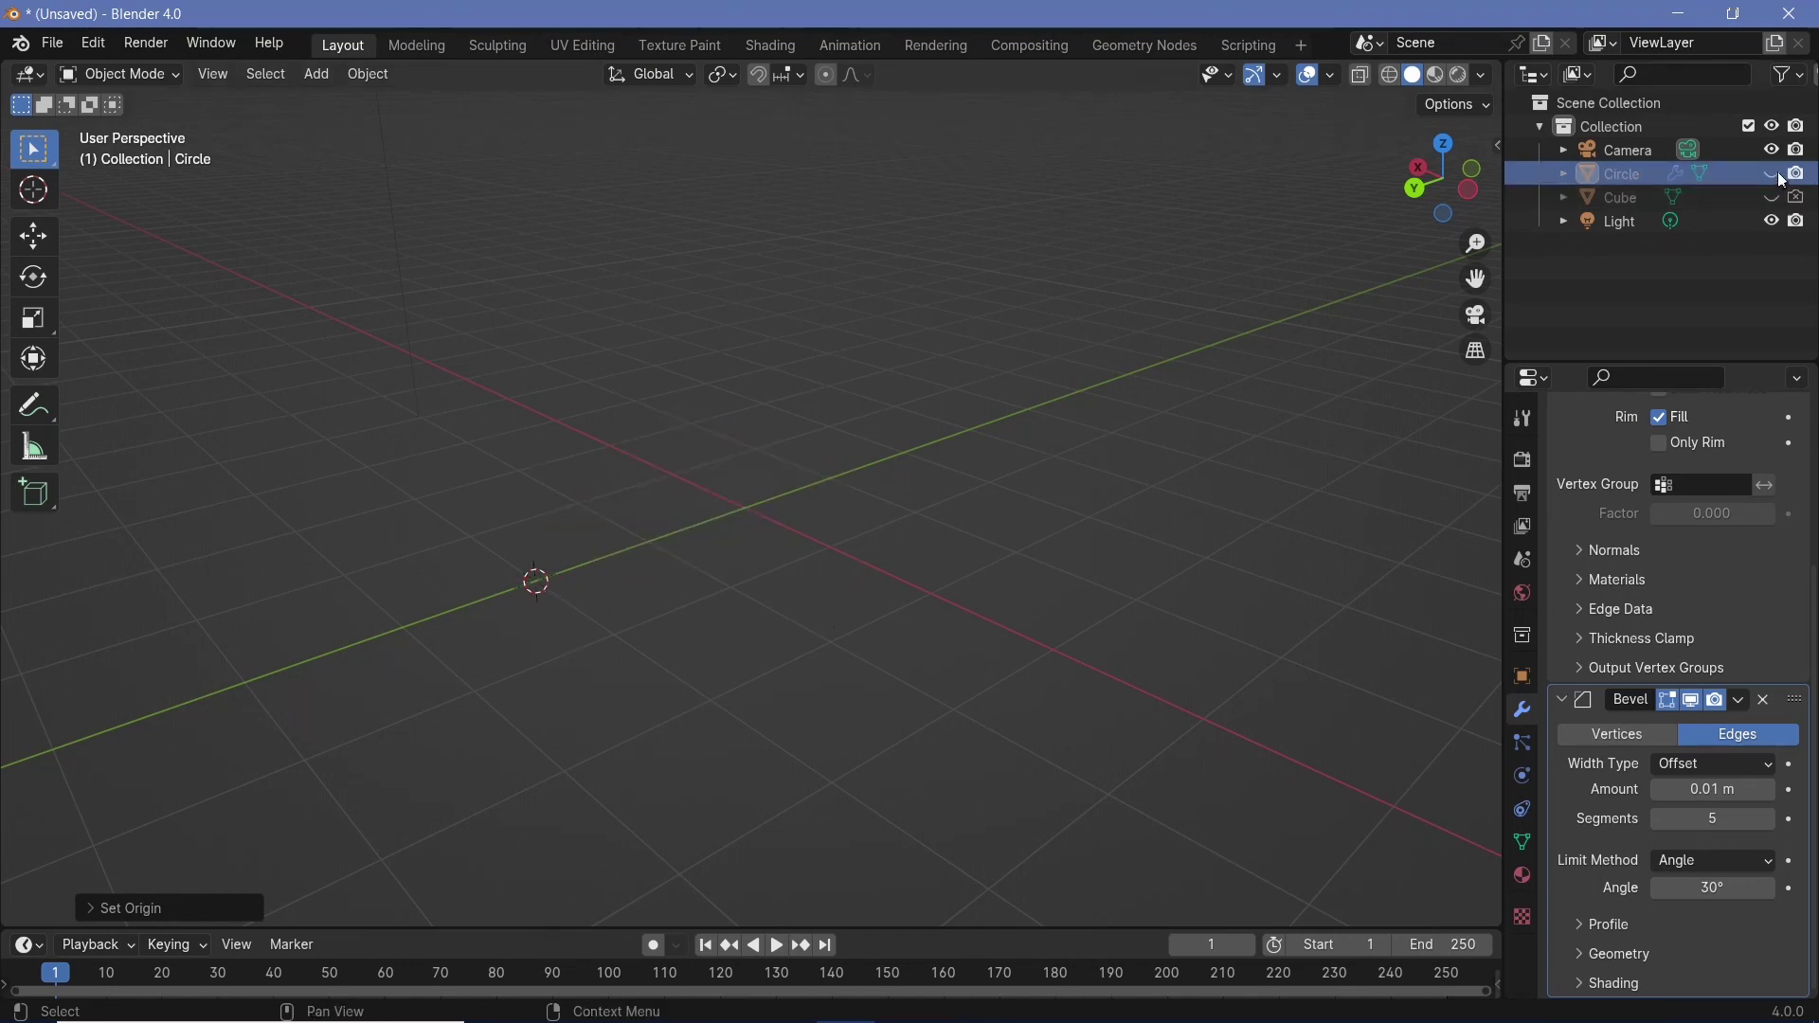
left_click(1773, 198)
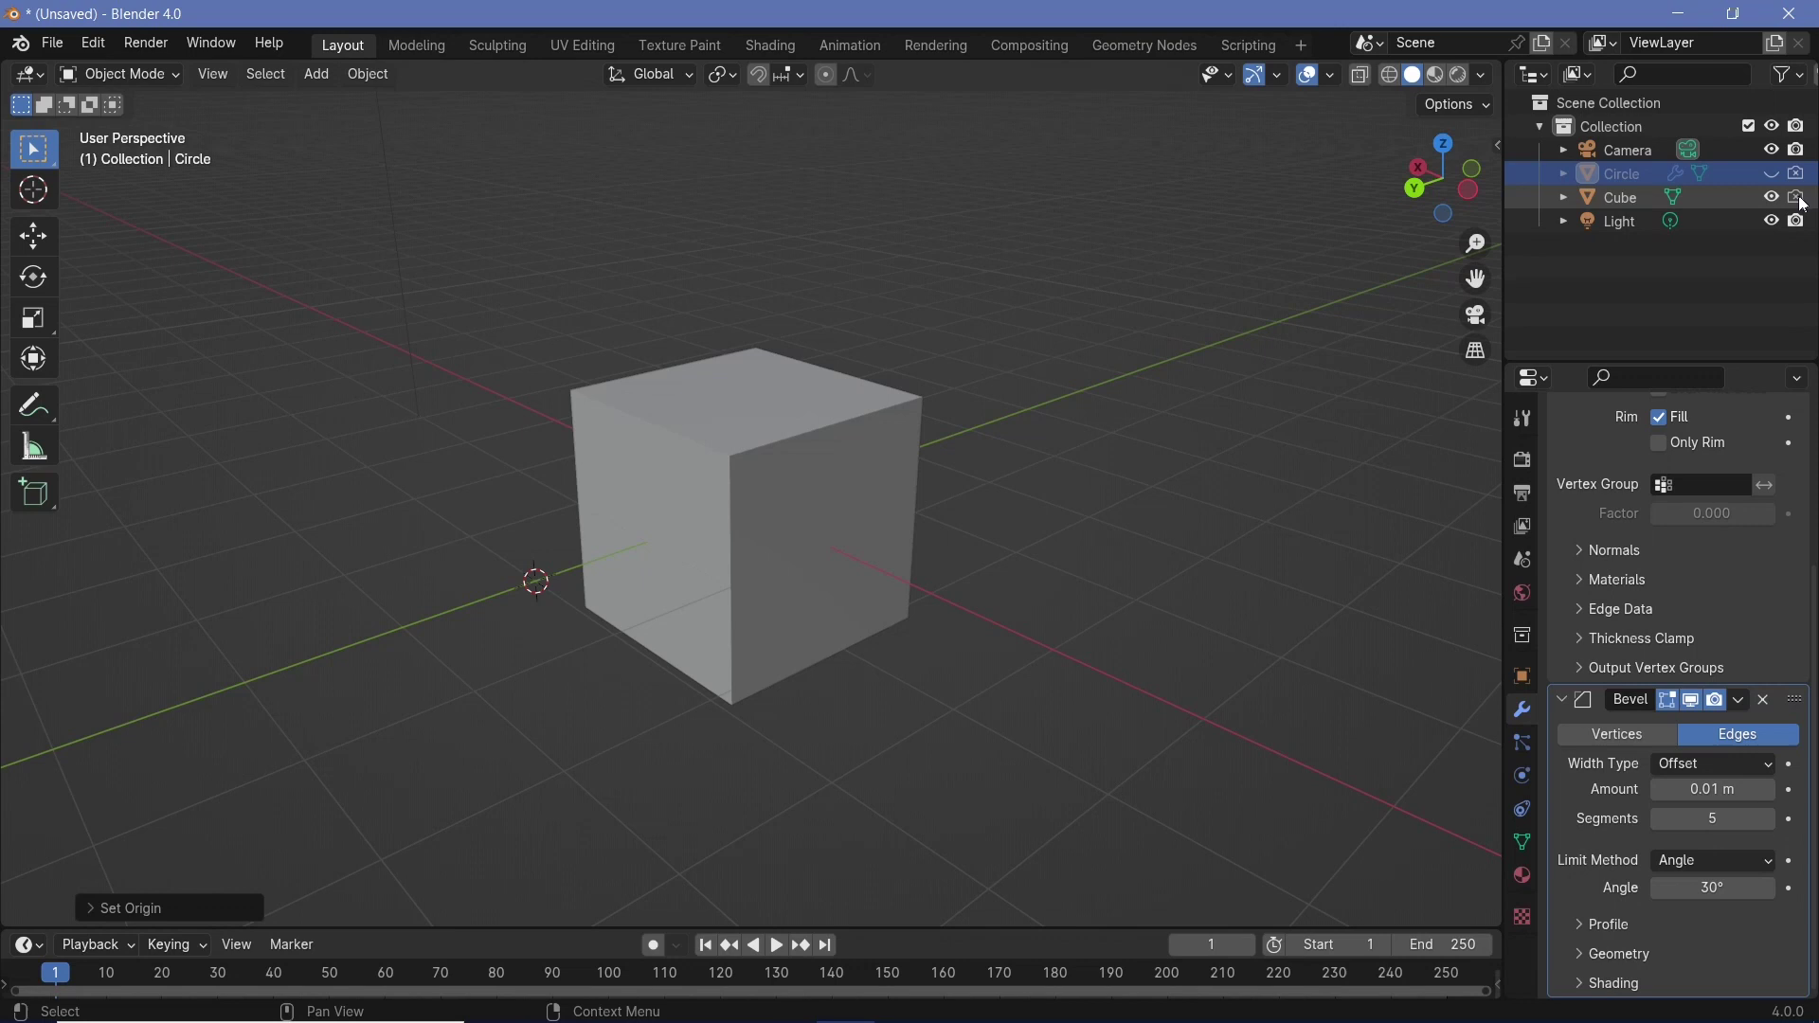
left_click(1639, 199)
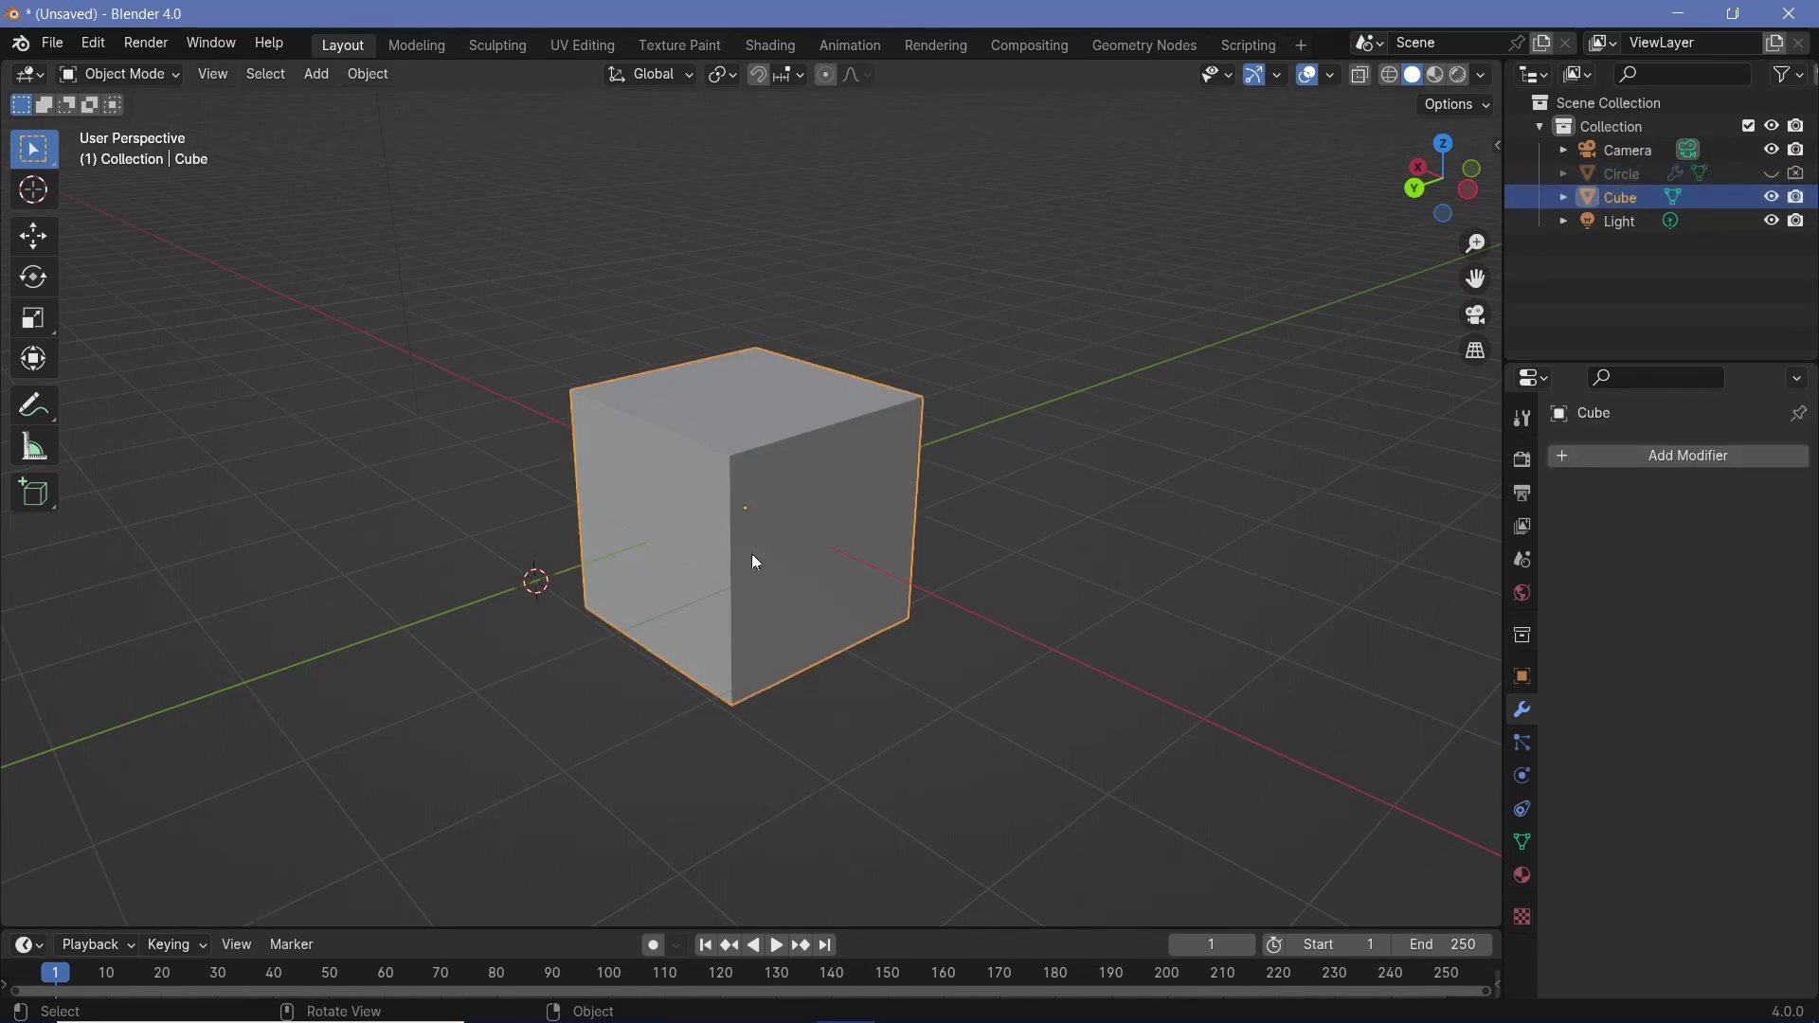
- Add a Geometry Nodes modifier to the cube via the 'geo' search
left_click(1652, 457)
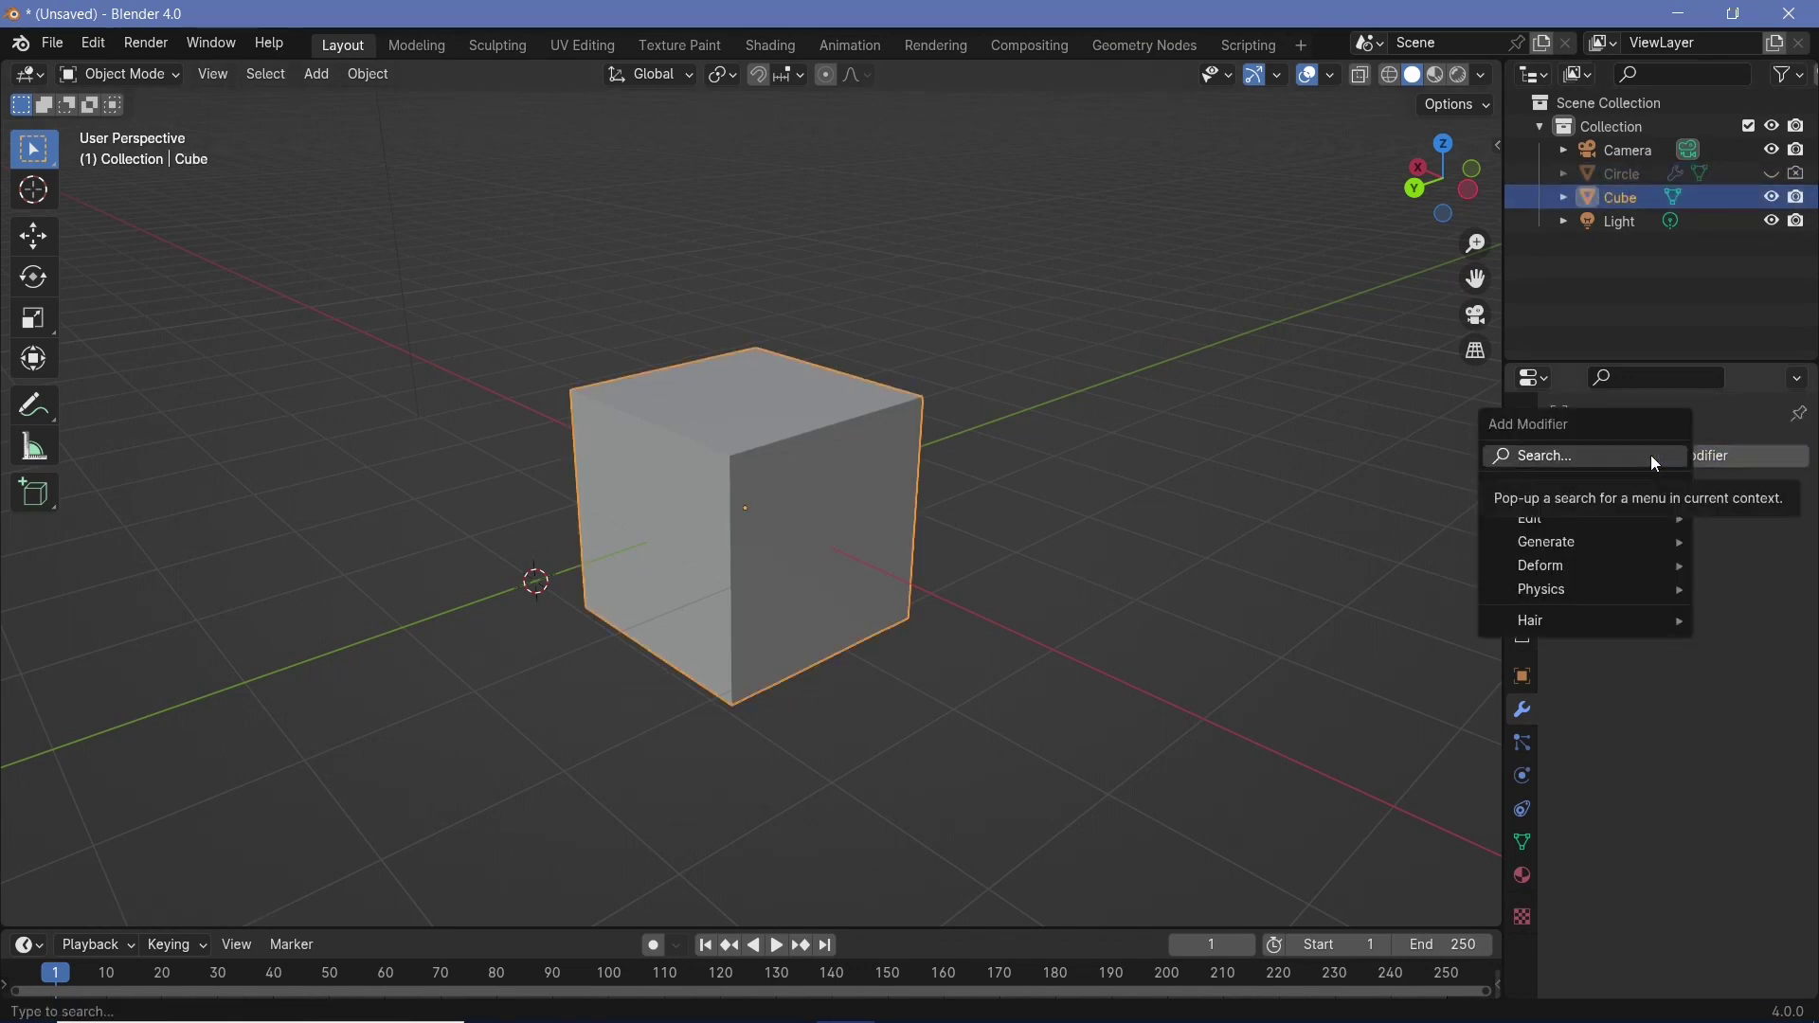
left_click(1651, 456)
type("geo")
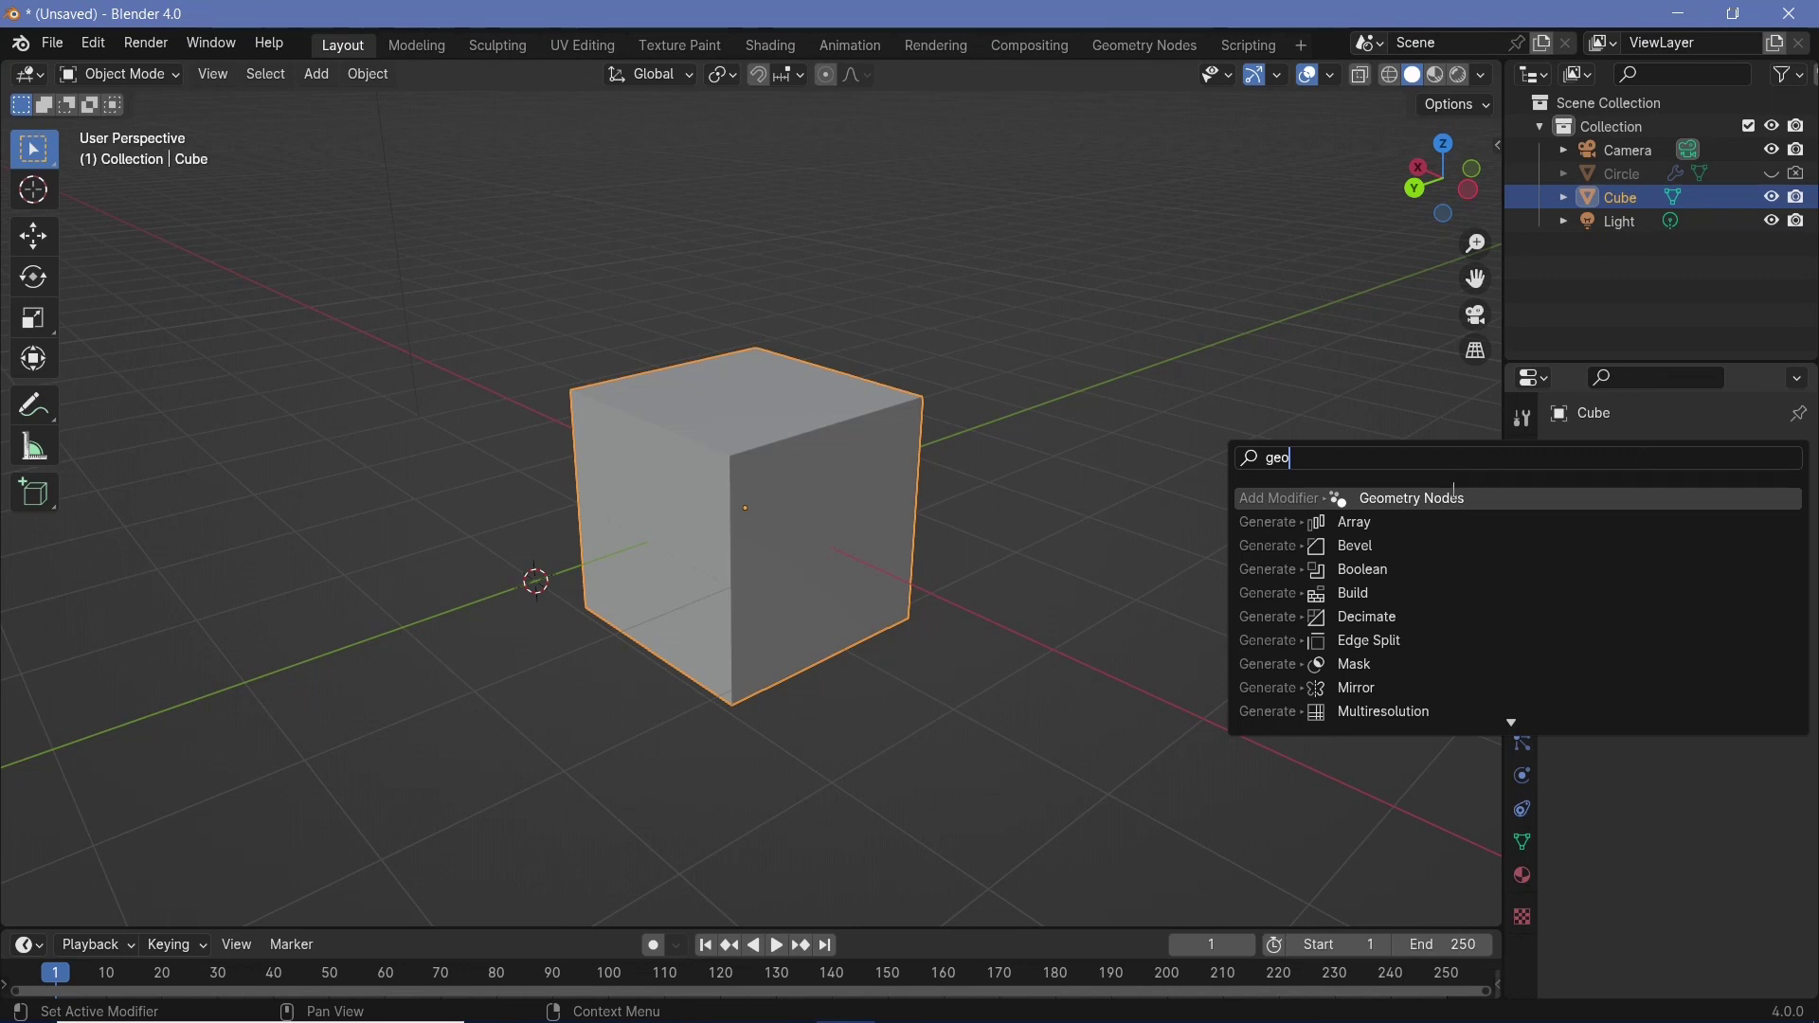
left_click(1455, 497)
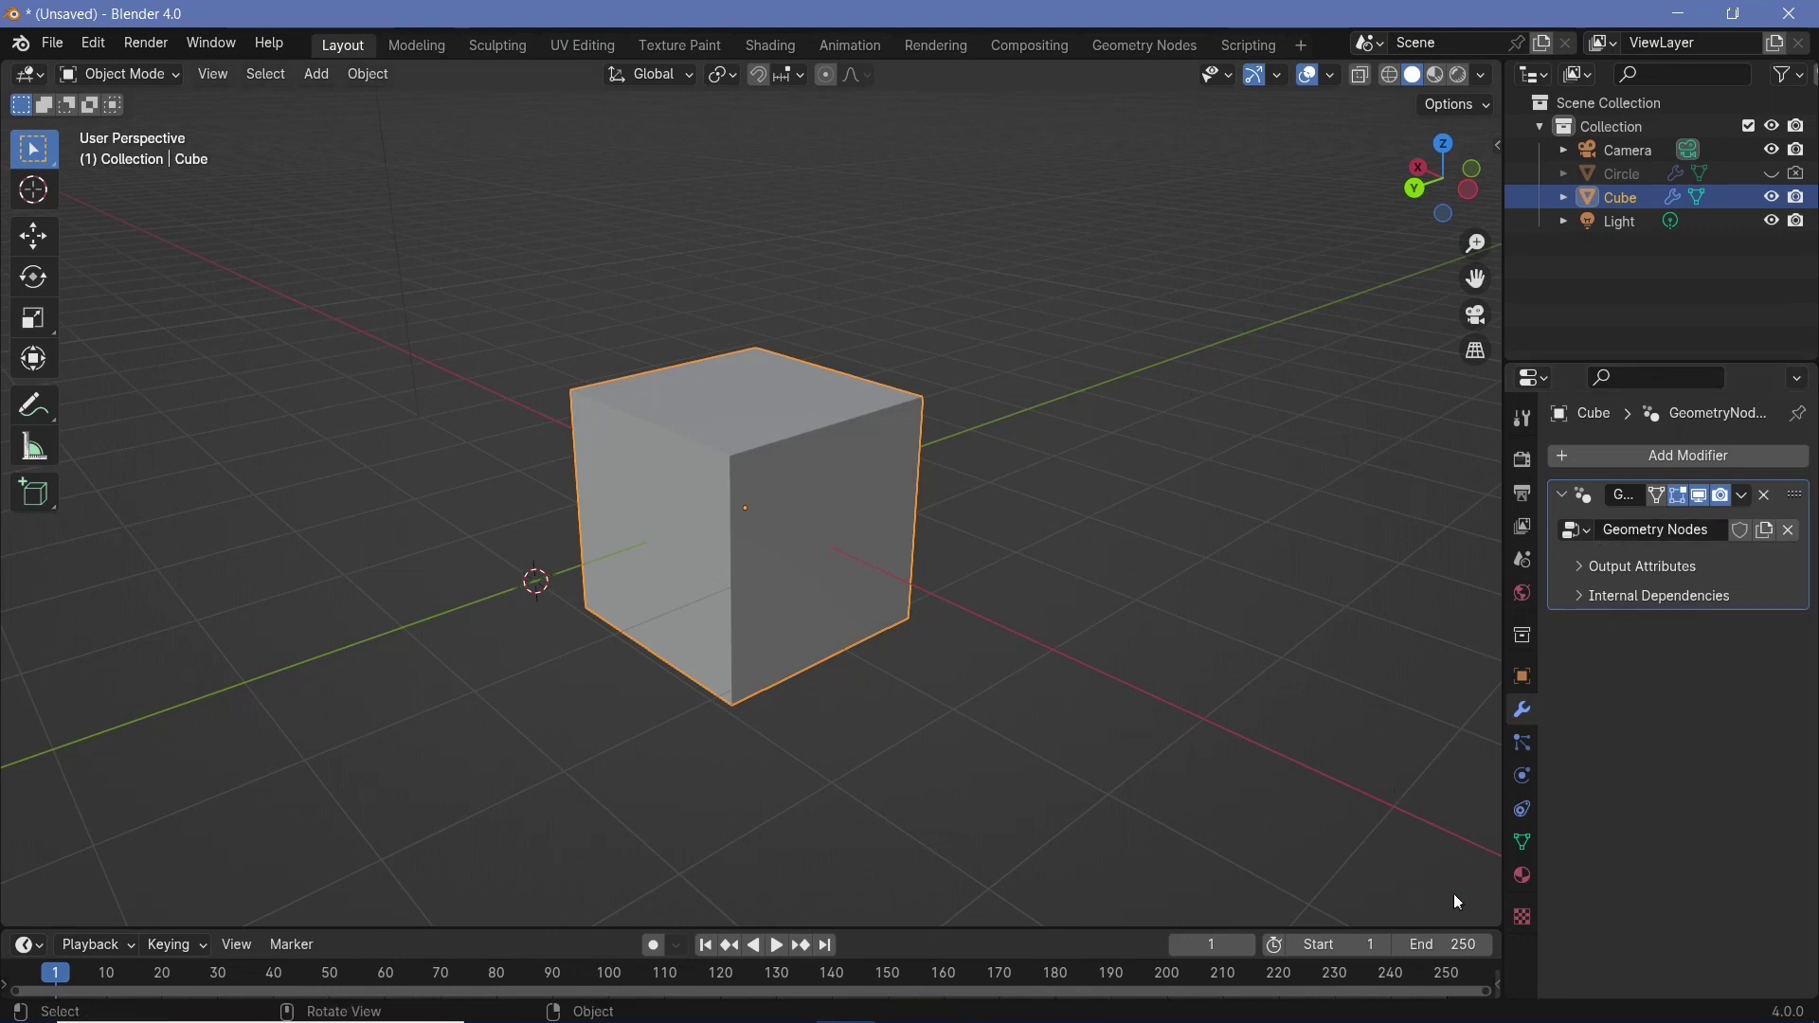
- Split the viewport and make the lower area a Geometry Node Editor
left_click_drag(1495, 925, 1448, 420)
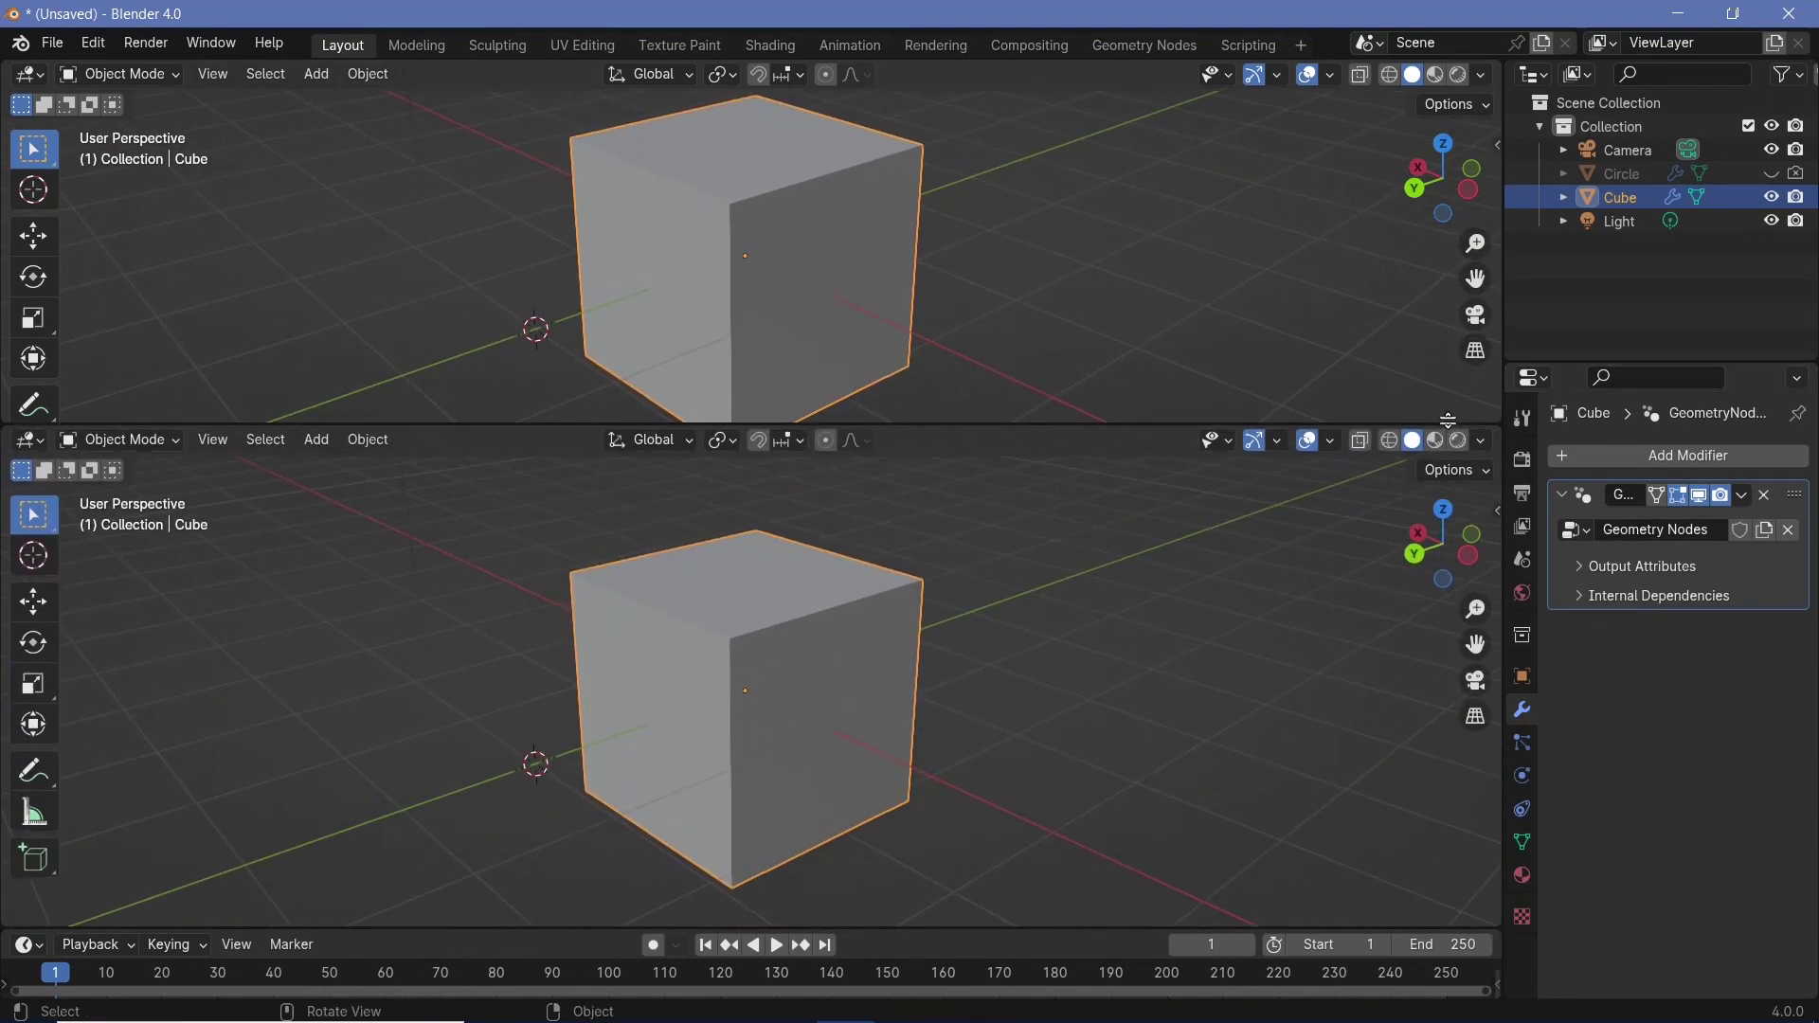
left_click(28, 437)
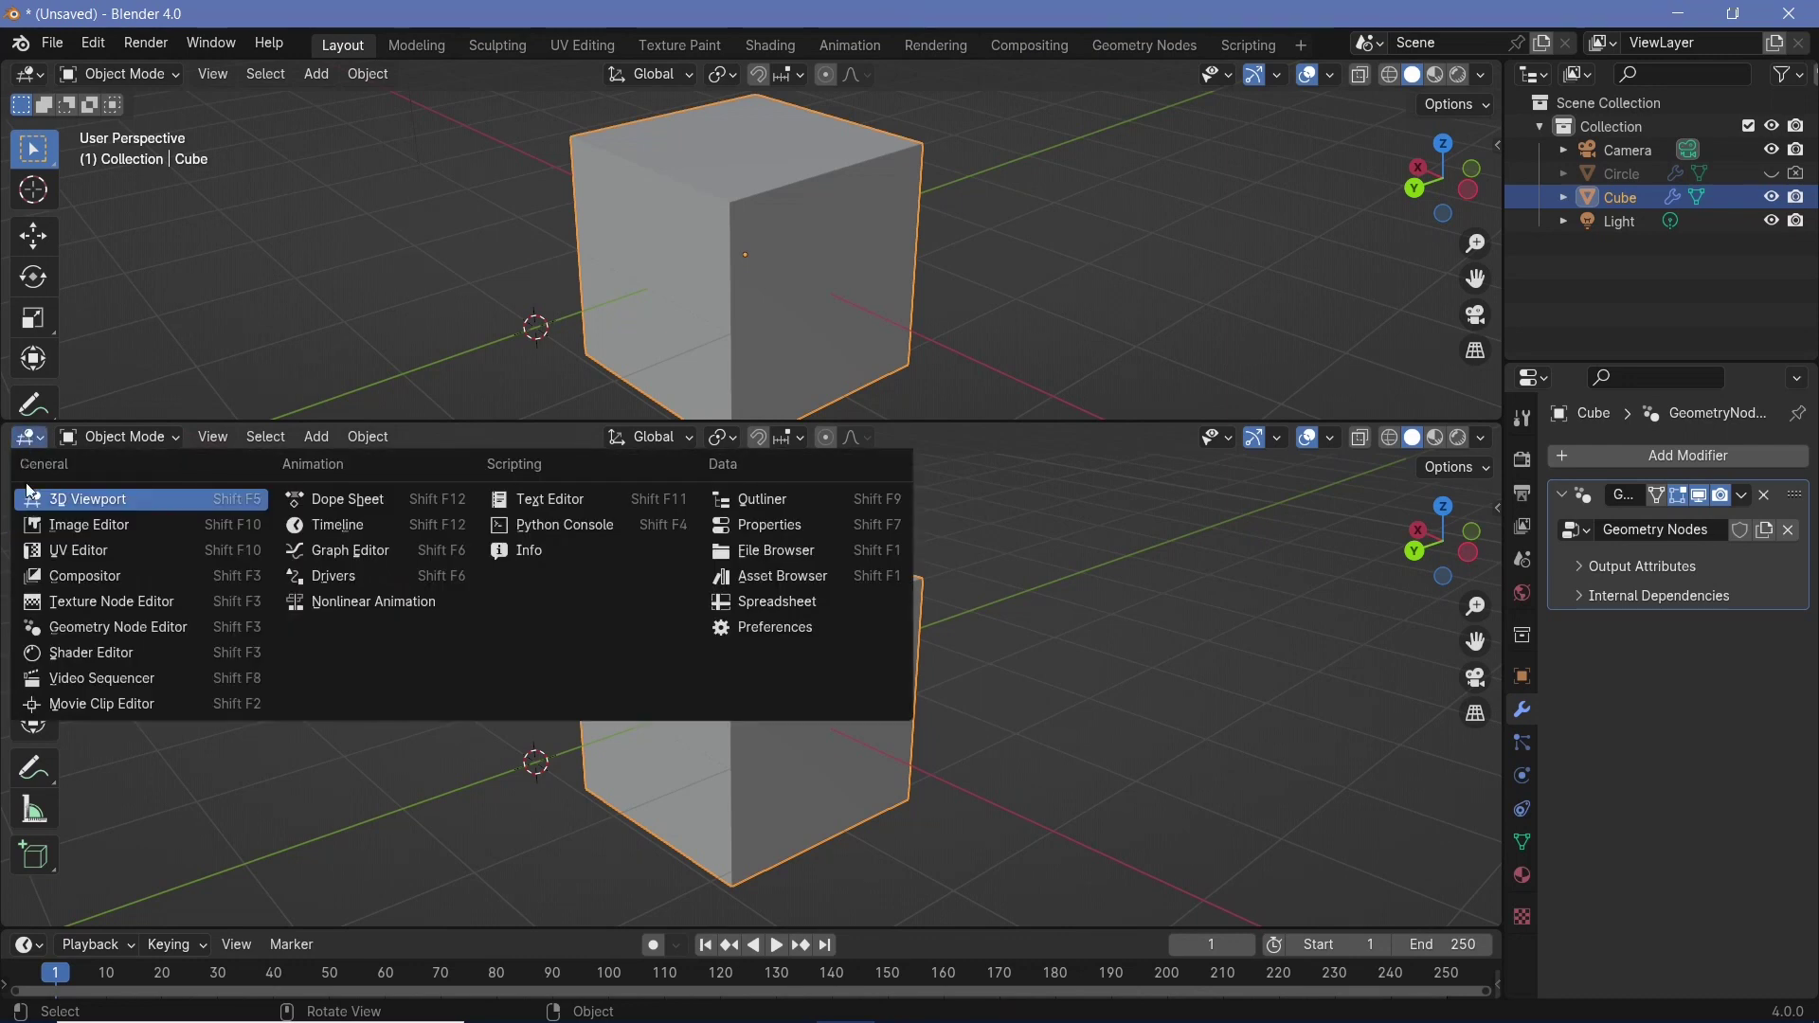
left_click(87, 627)
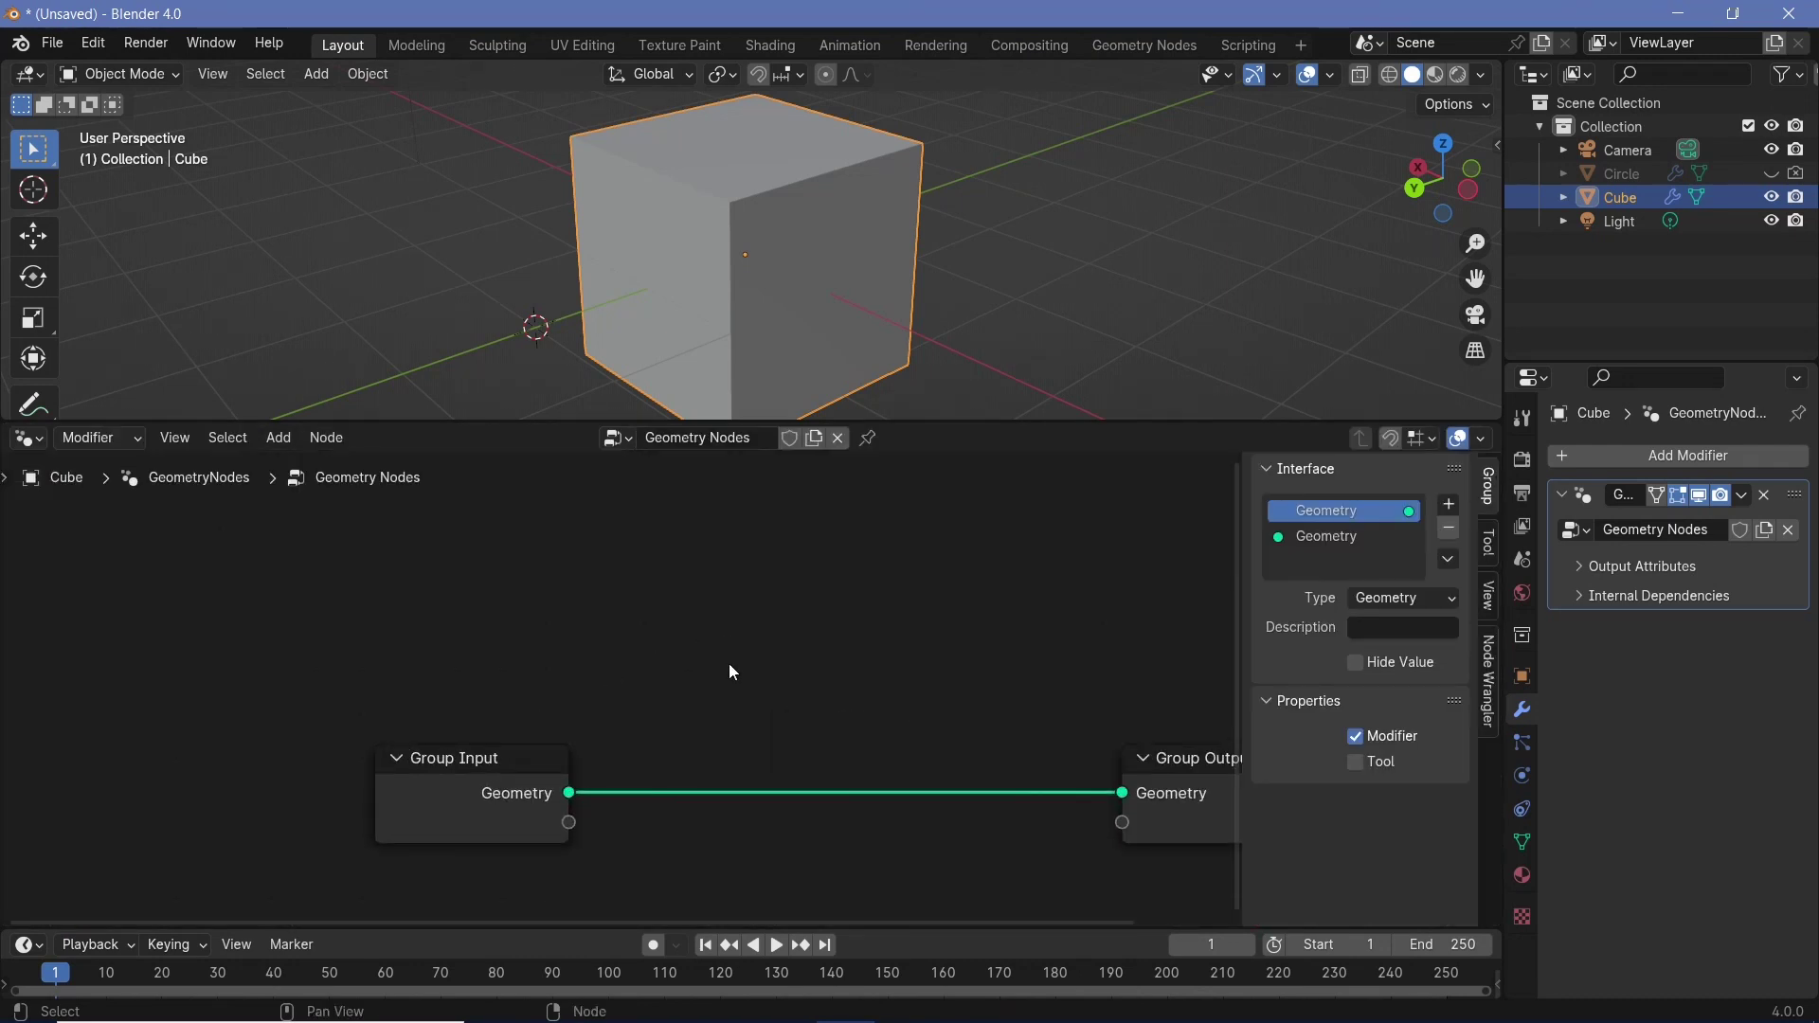
- Delete the Group Input node so the cube disappears
left_click(467, 758)
key("x")
middle_click_drag(823, 757, 667, 723)
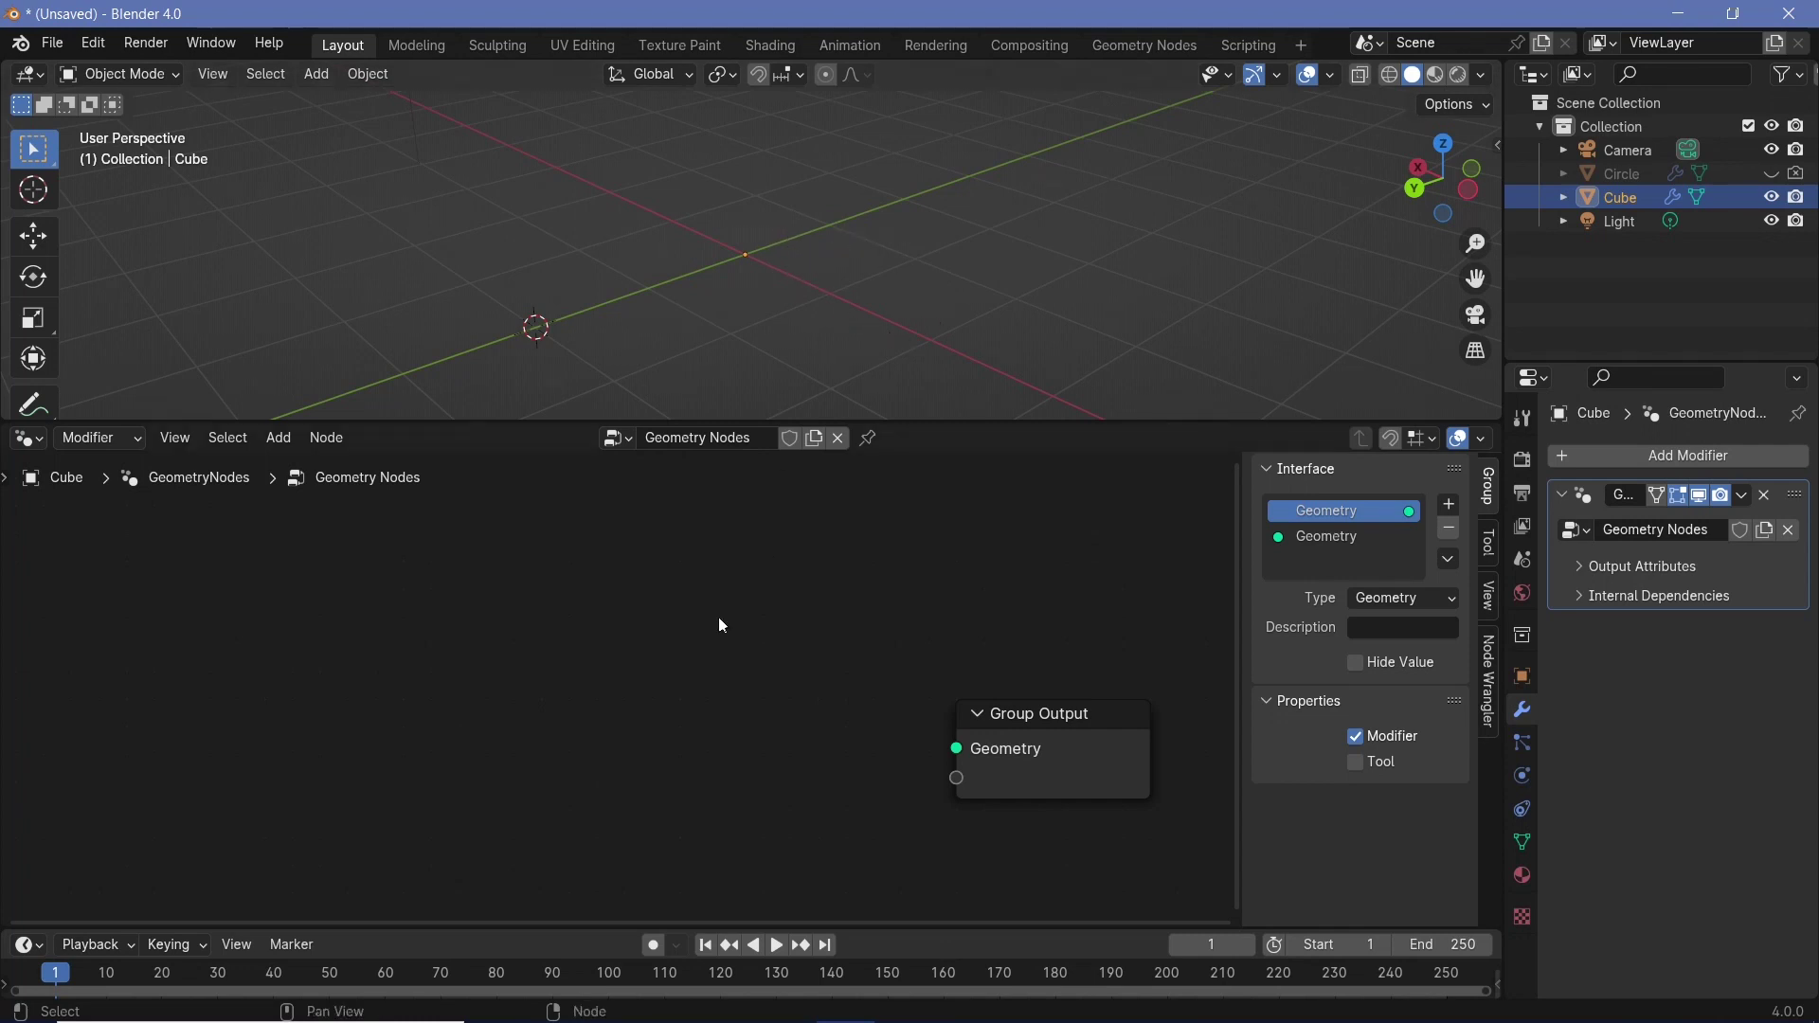
- Add a Curve Circle node and link it to the Group Output
key("shift+a")
mouse_move(627, 724)
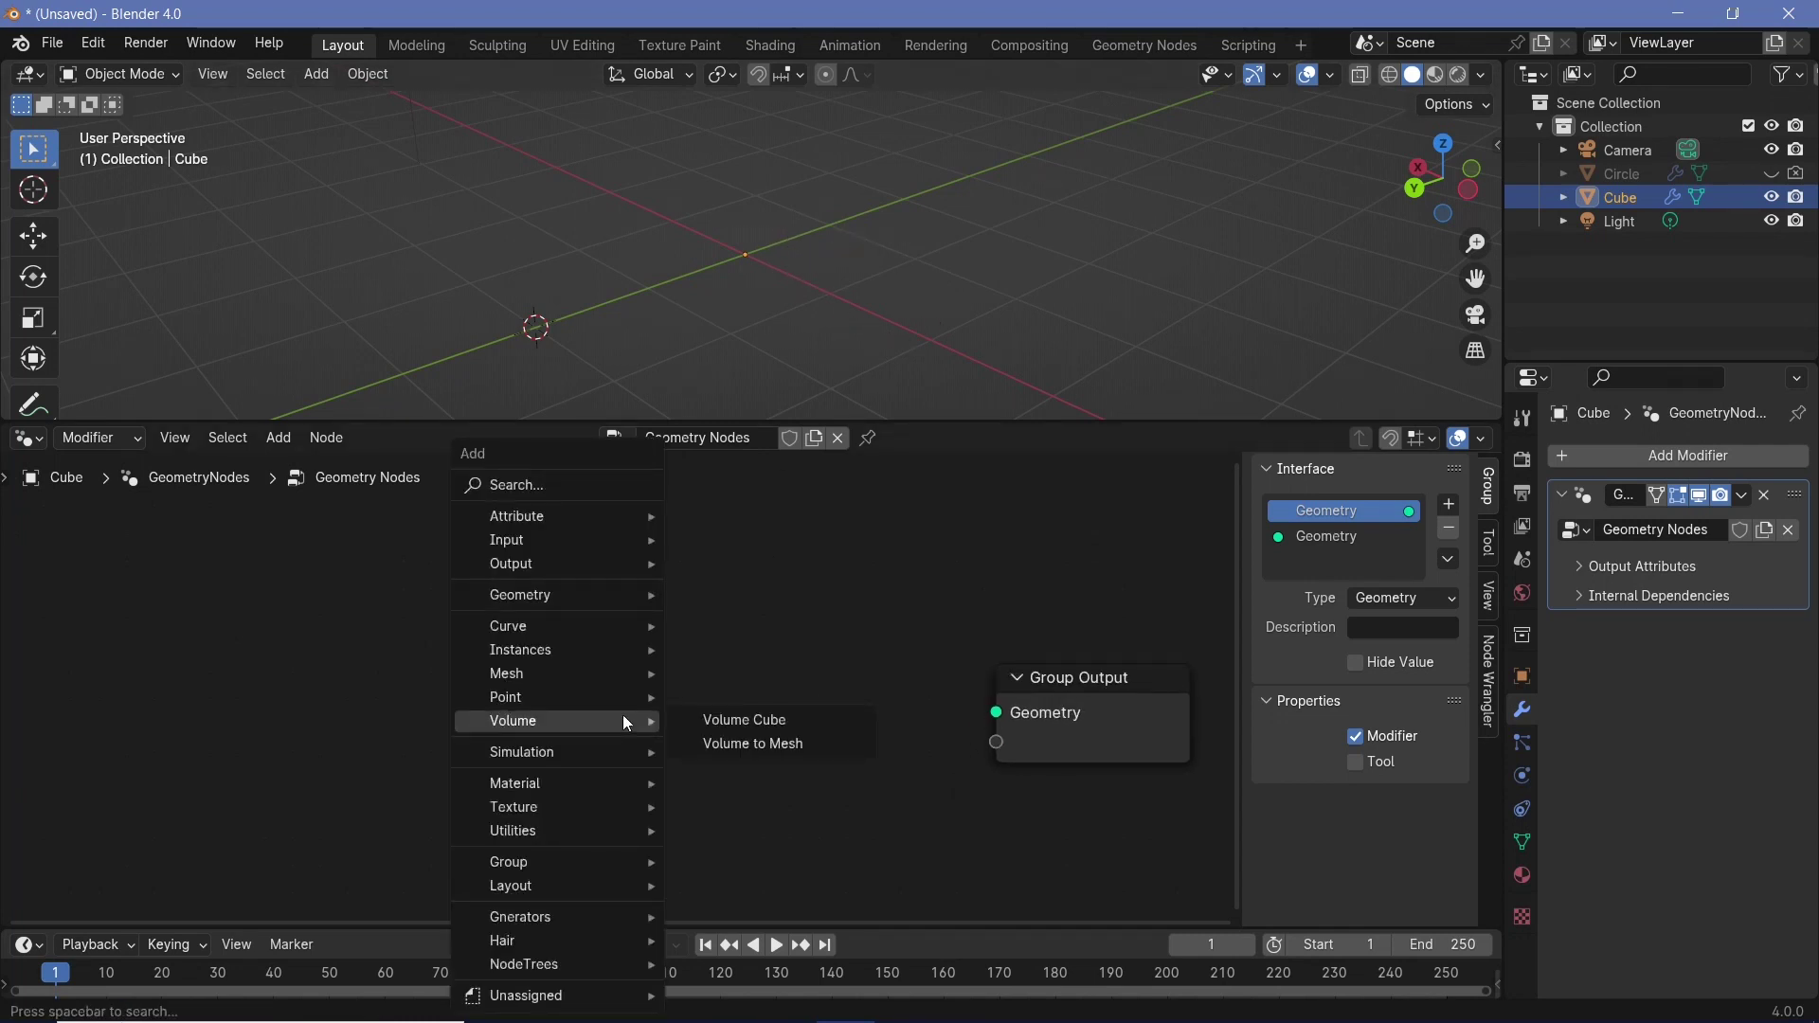
type("cirl")
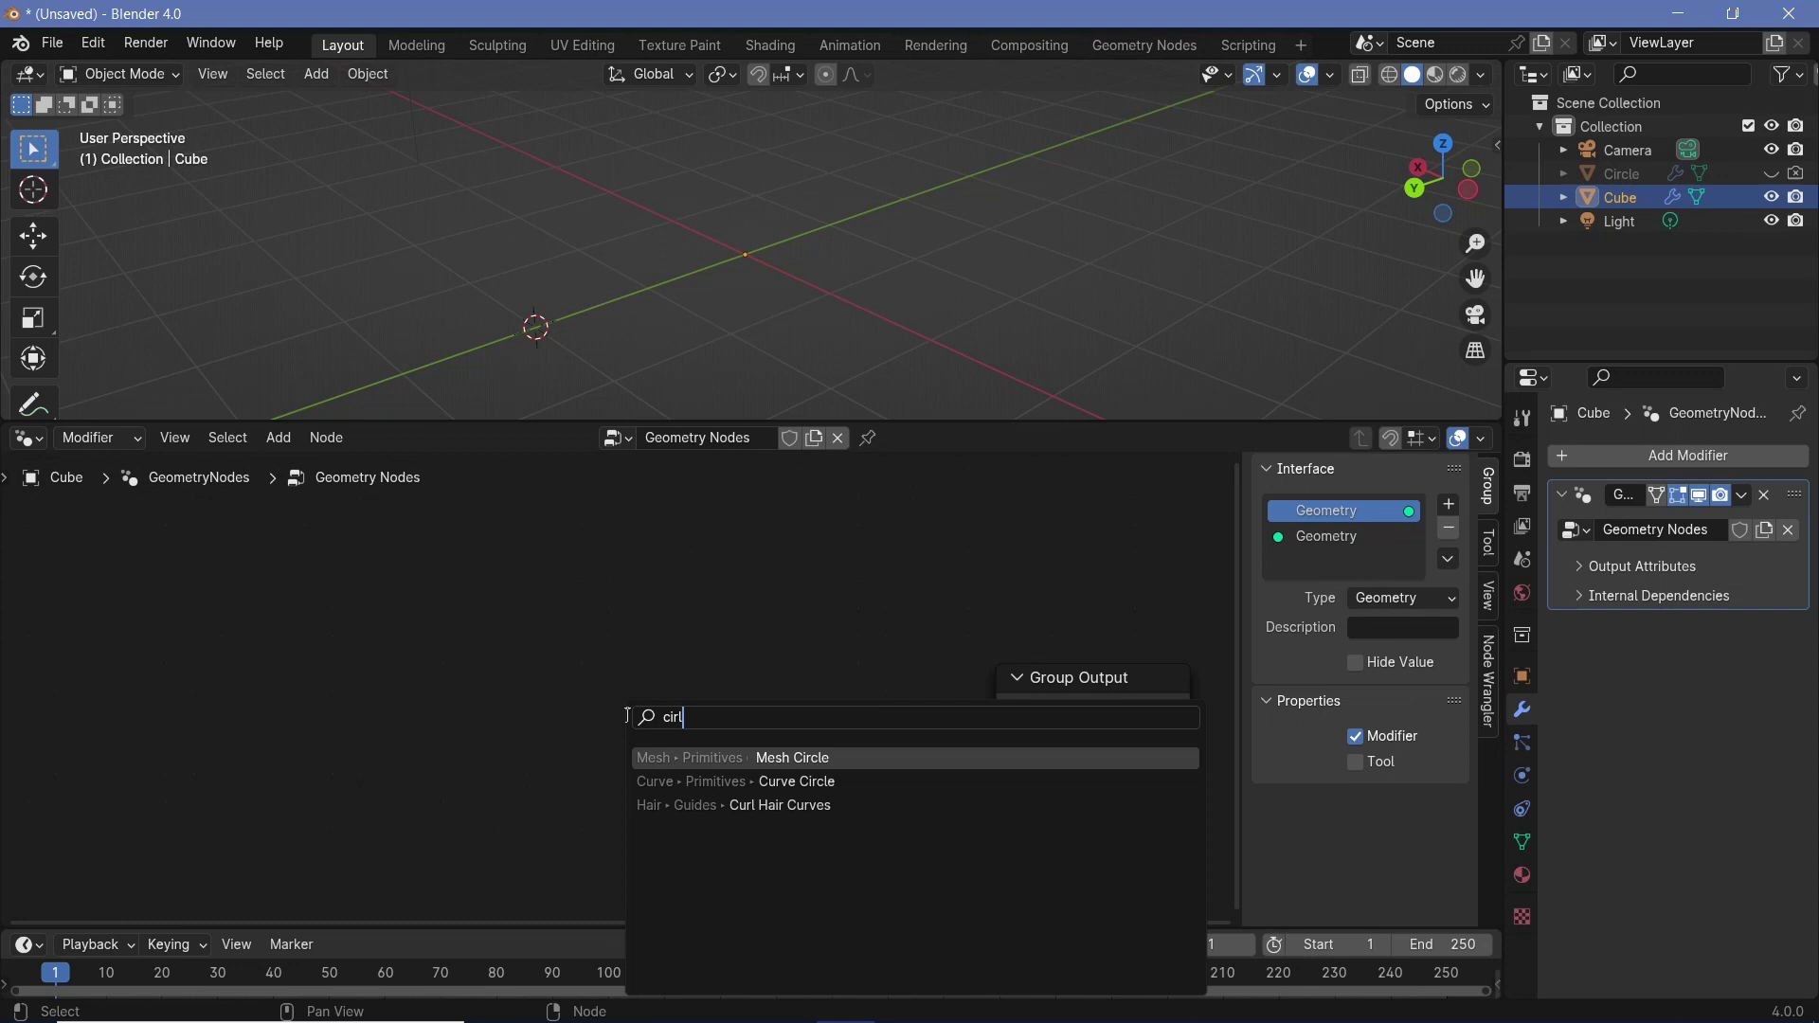
left_click(807, 780)
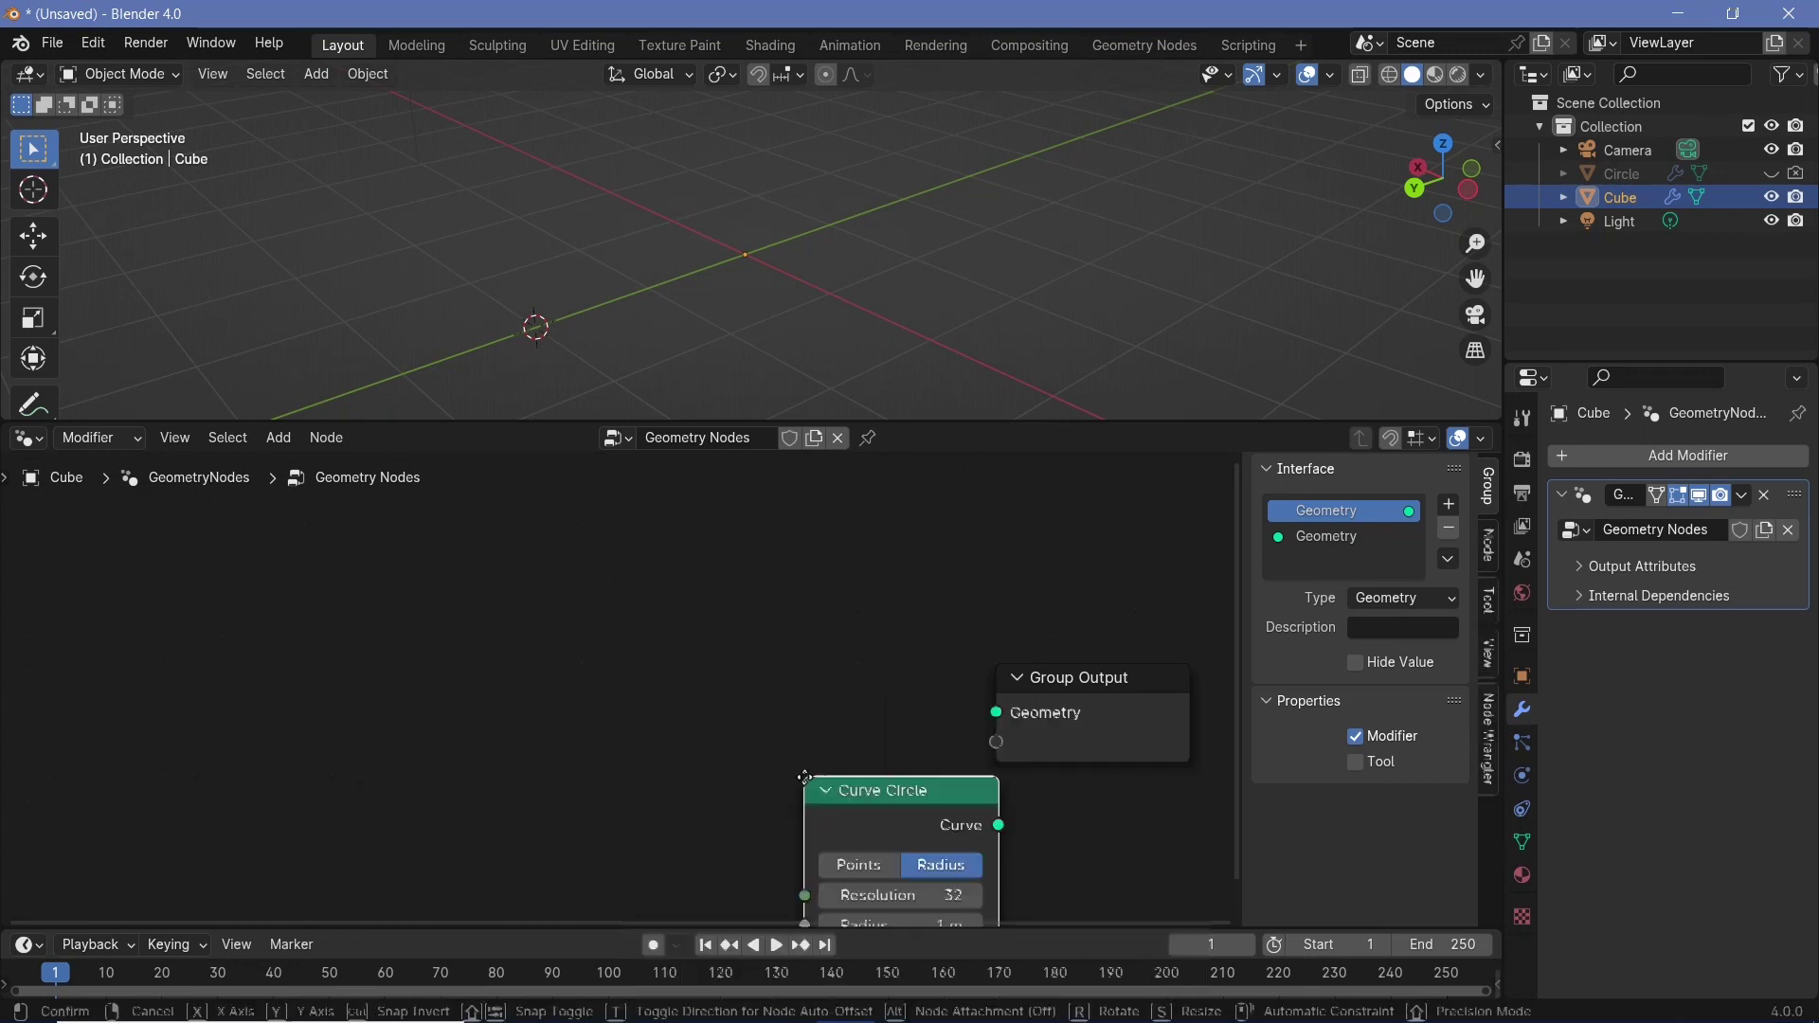
left_click(554, 669)
left_click_drag(581, 666, 997, 712)
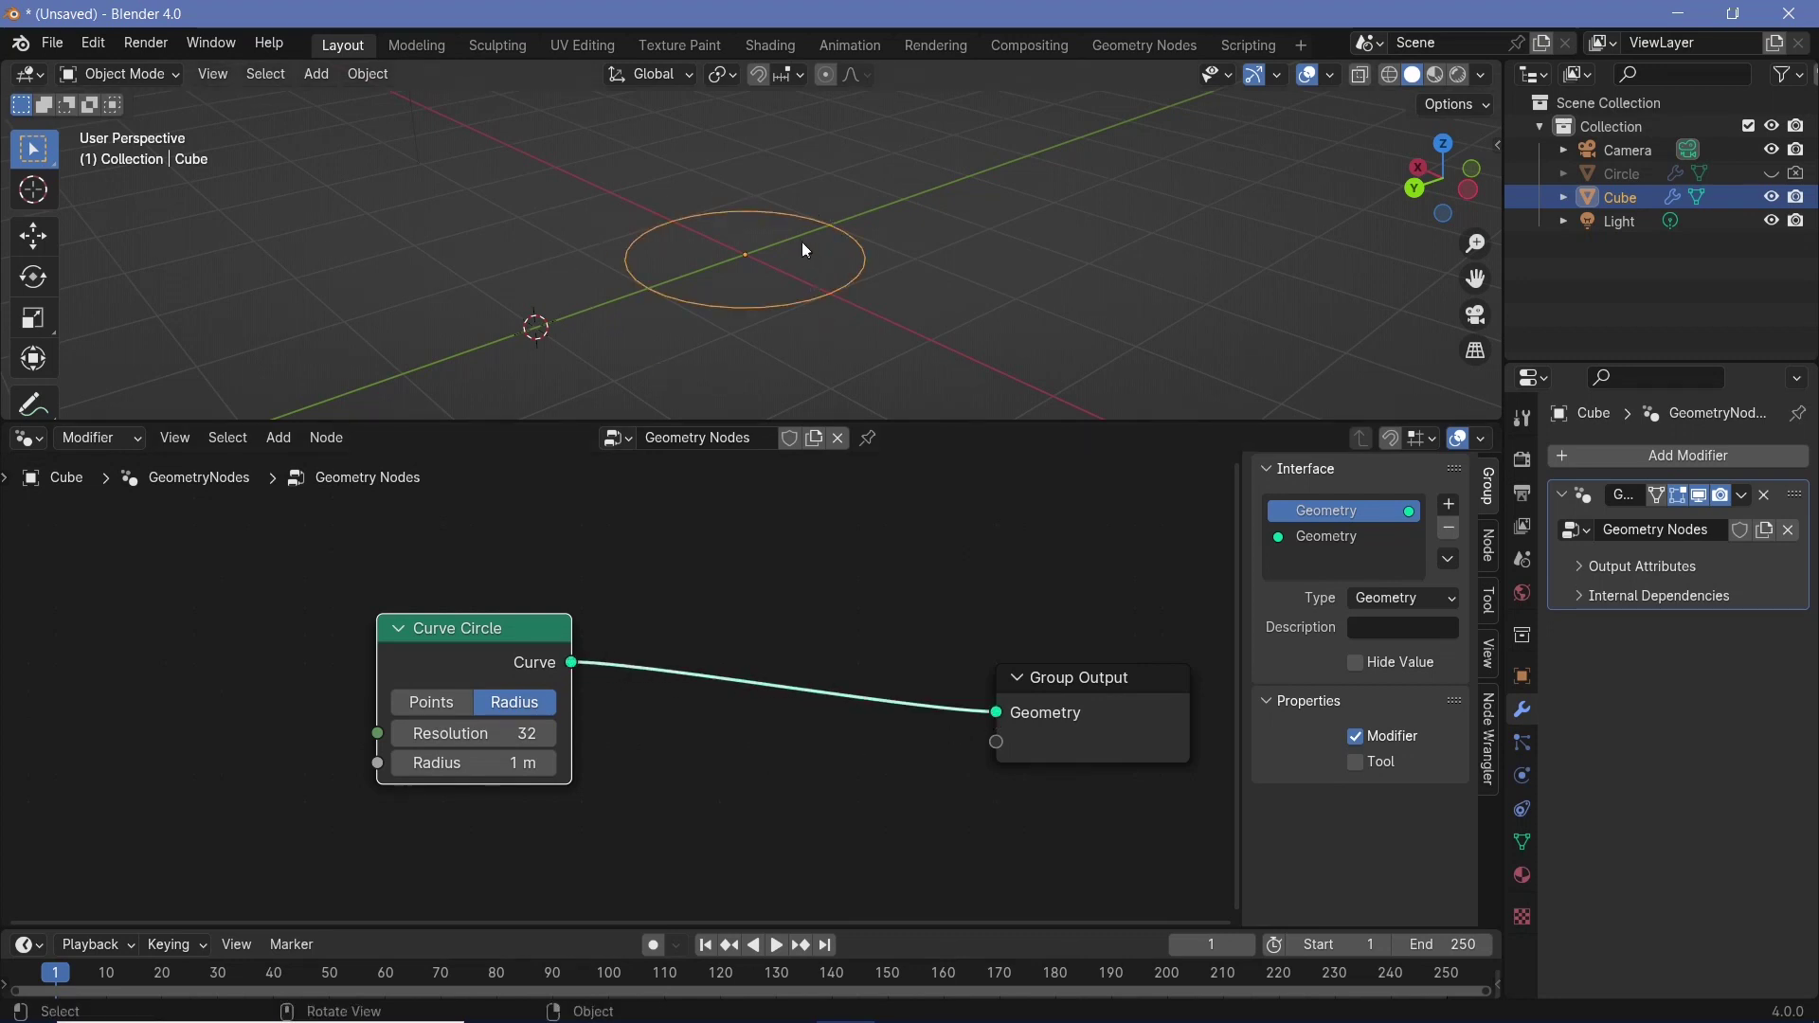
key("g")
left_click(578, 691)
- Insert a Transform Geometry node with X rotation 90° to stand the circle upright
key("shift+a")
mouse_move(582, 698)
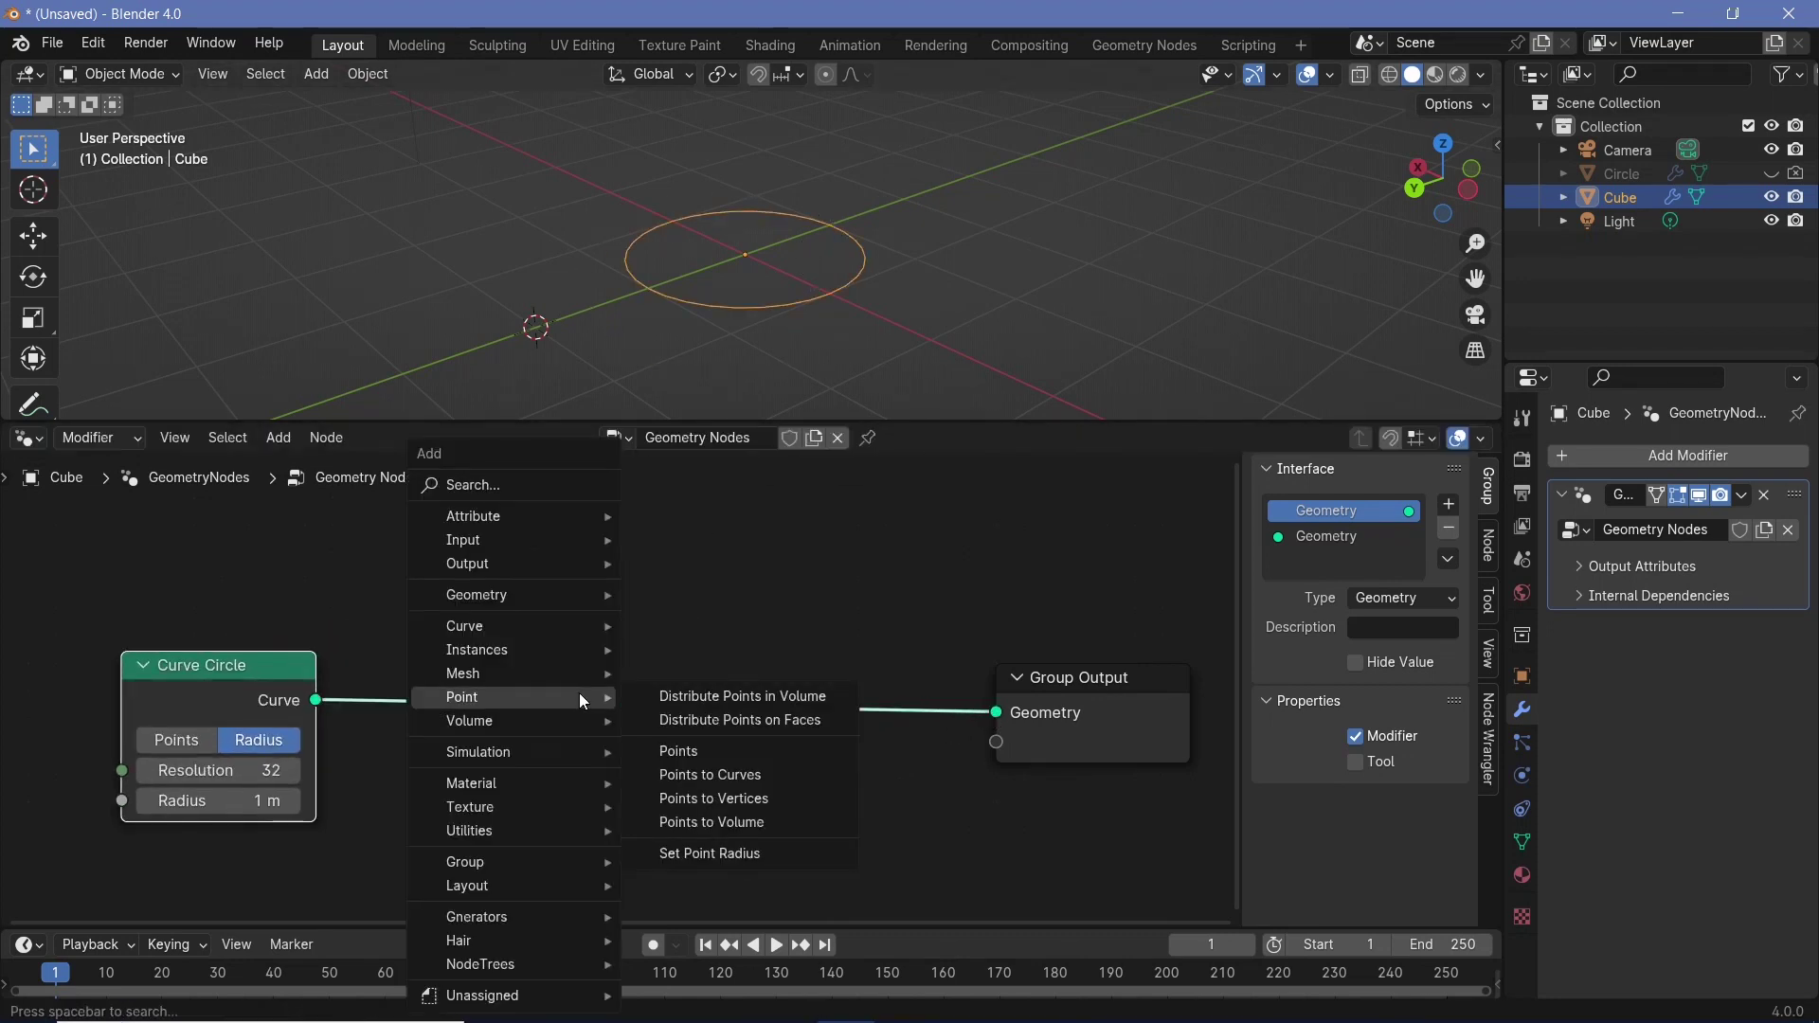
type("trans")
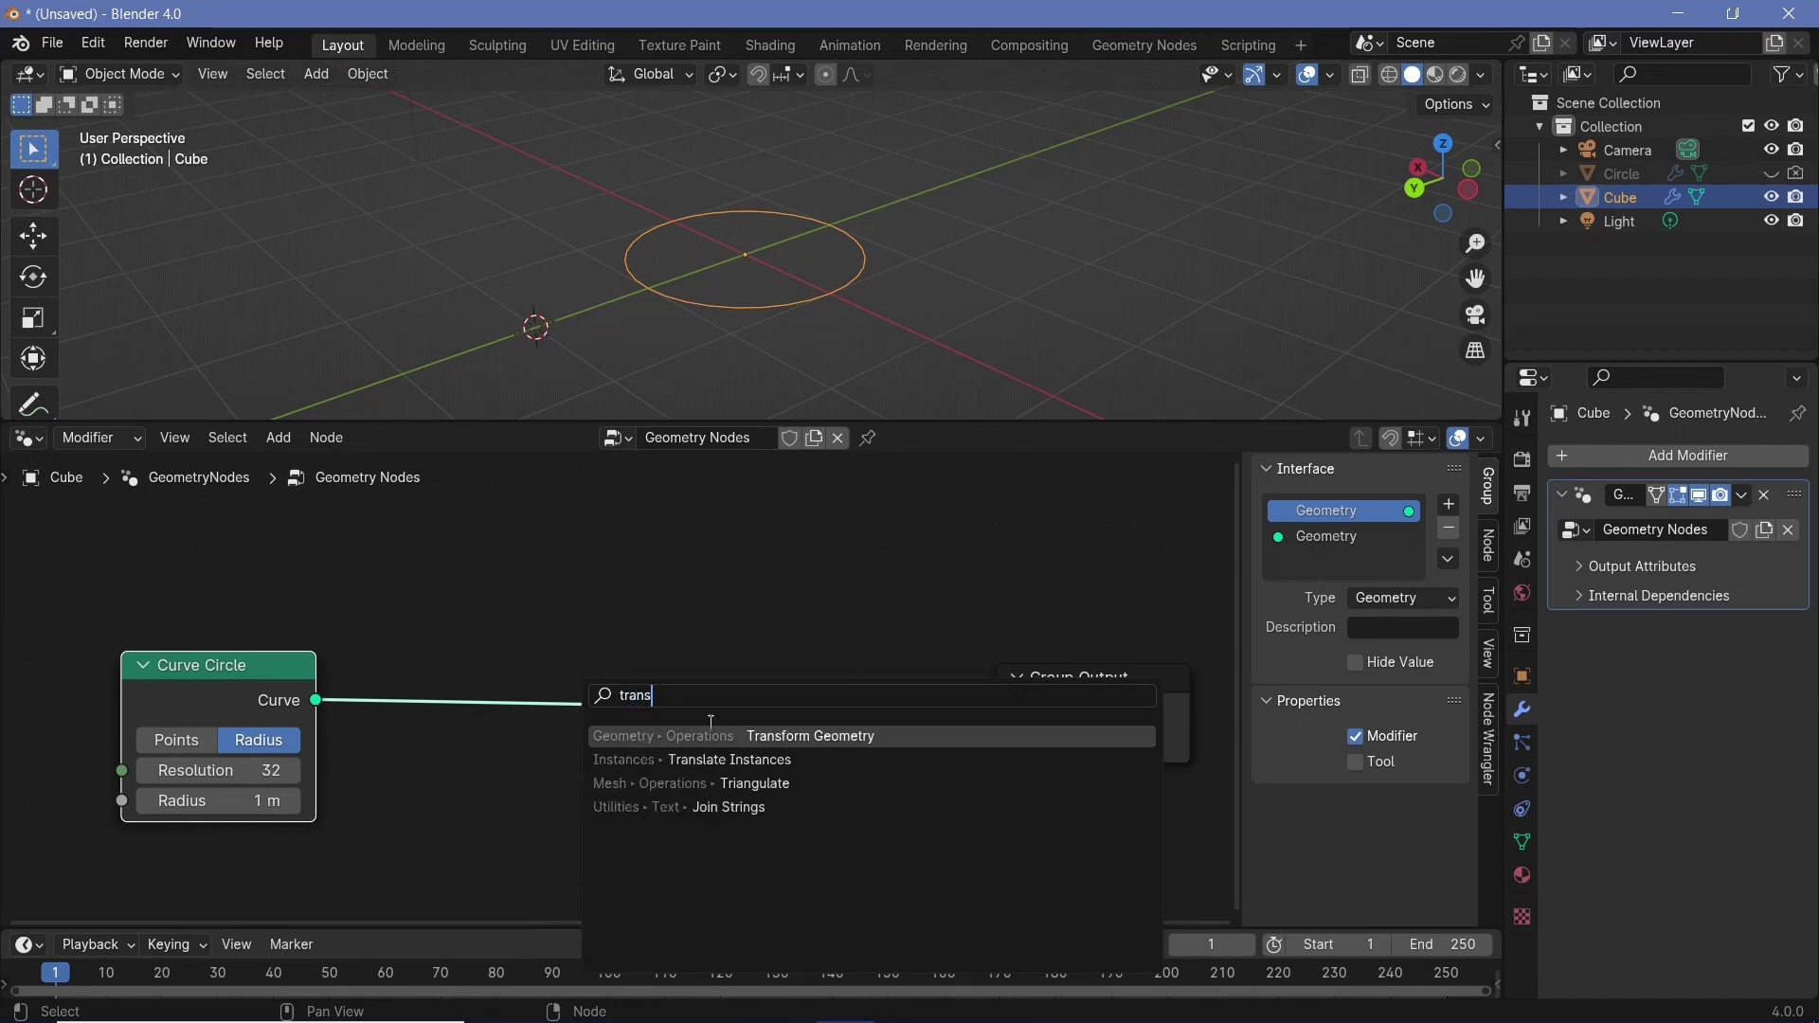
key("Return")
left_click(540, 720)
middle_click_drag(541, 720, 583, 630)
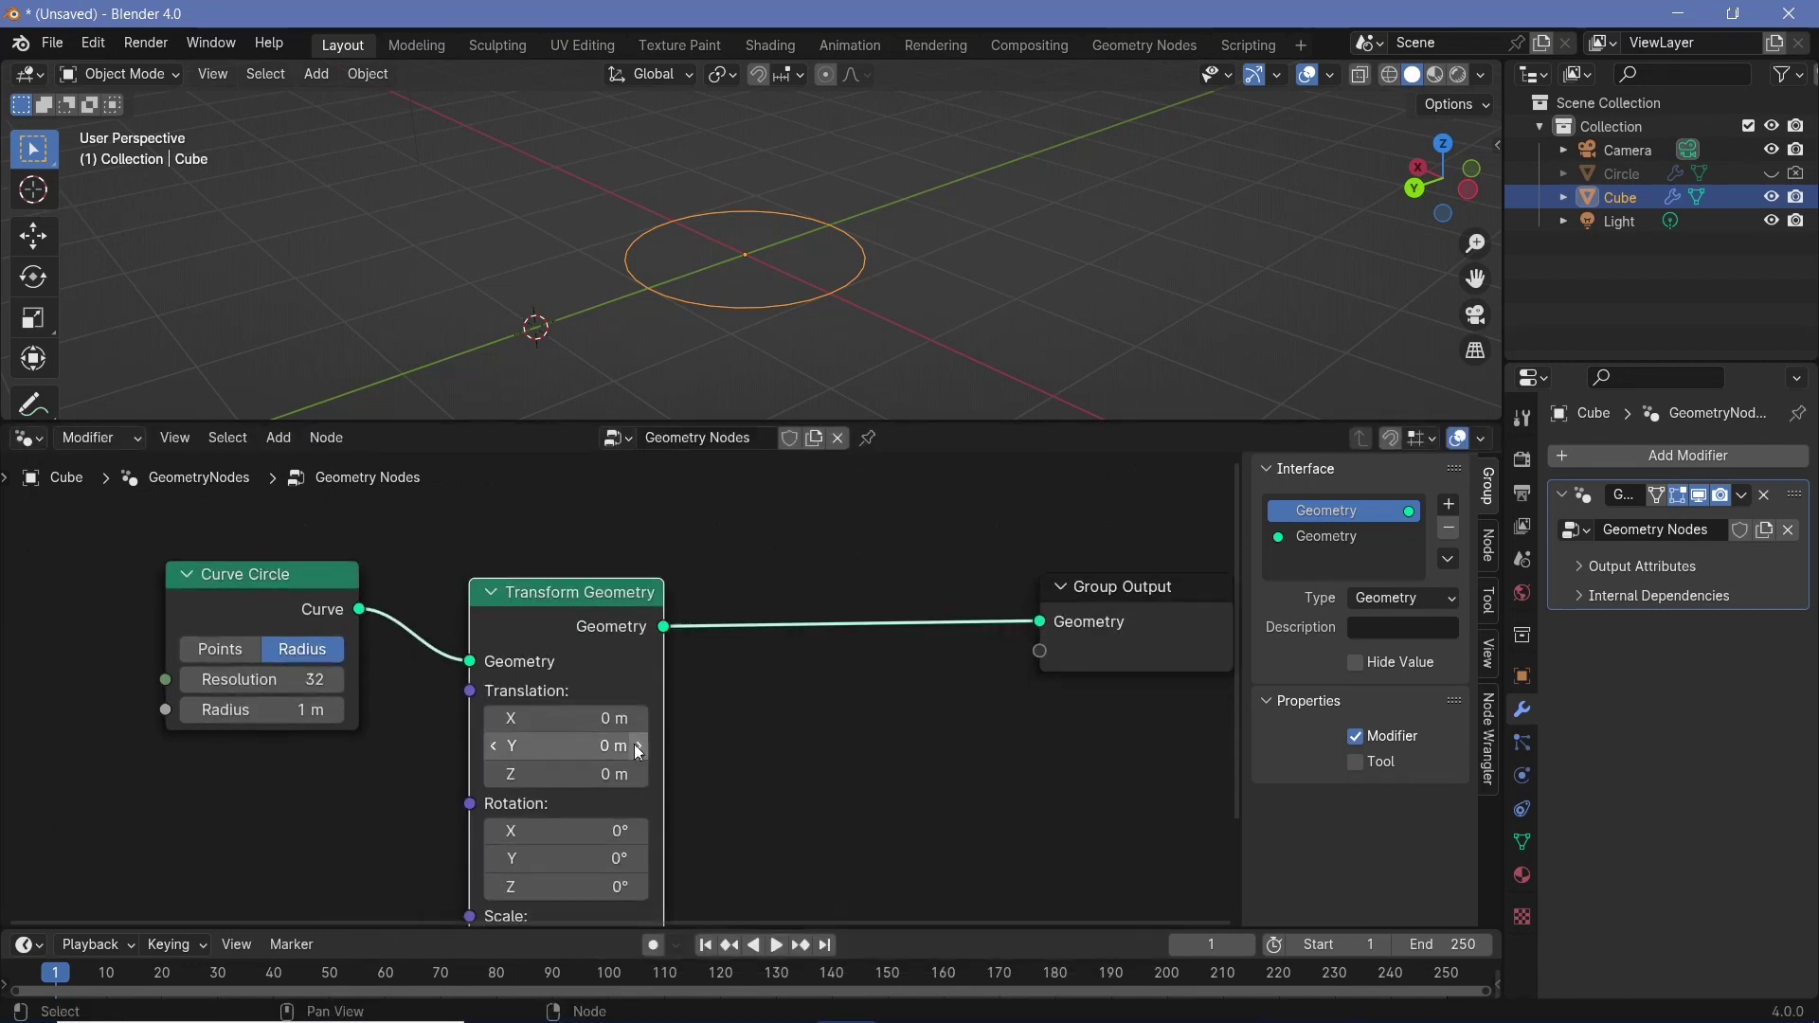
left_click(547, 832)
type("90")
key("Return")
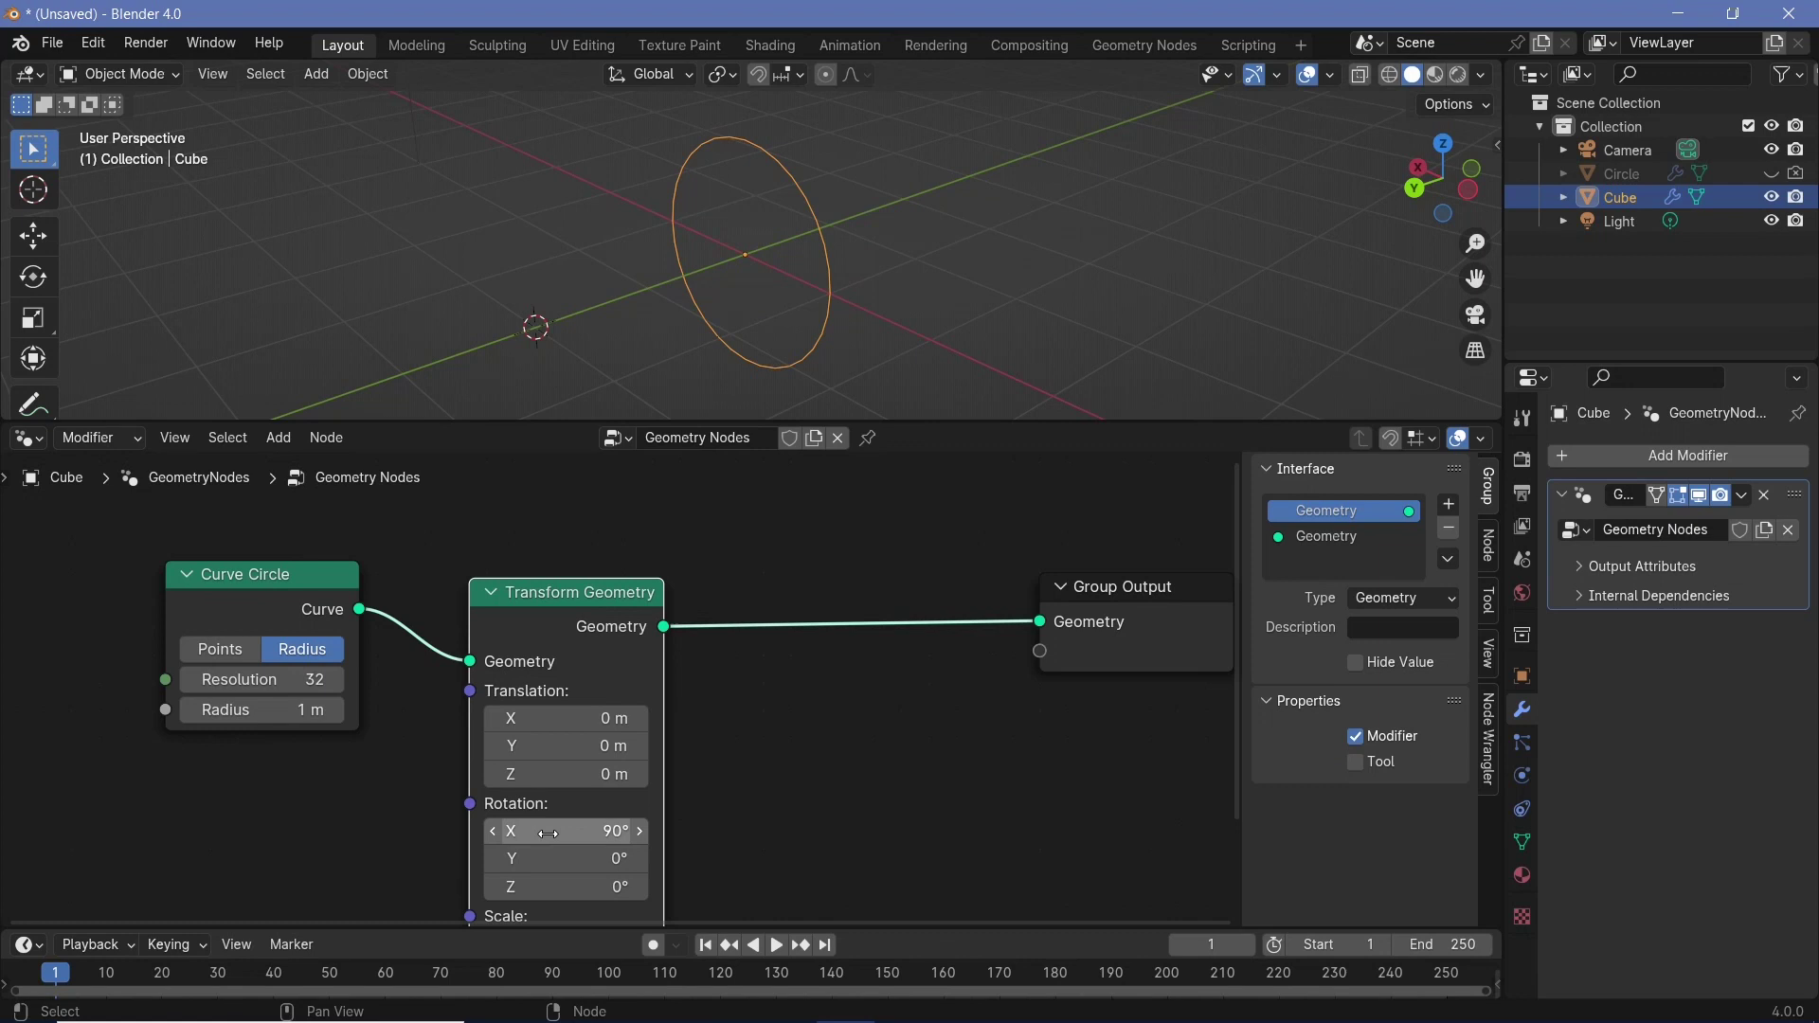
left_click_drag(275, 574, 134, 587)
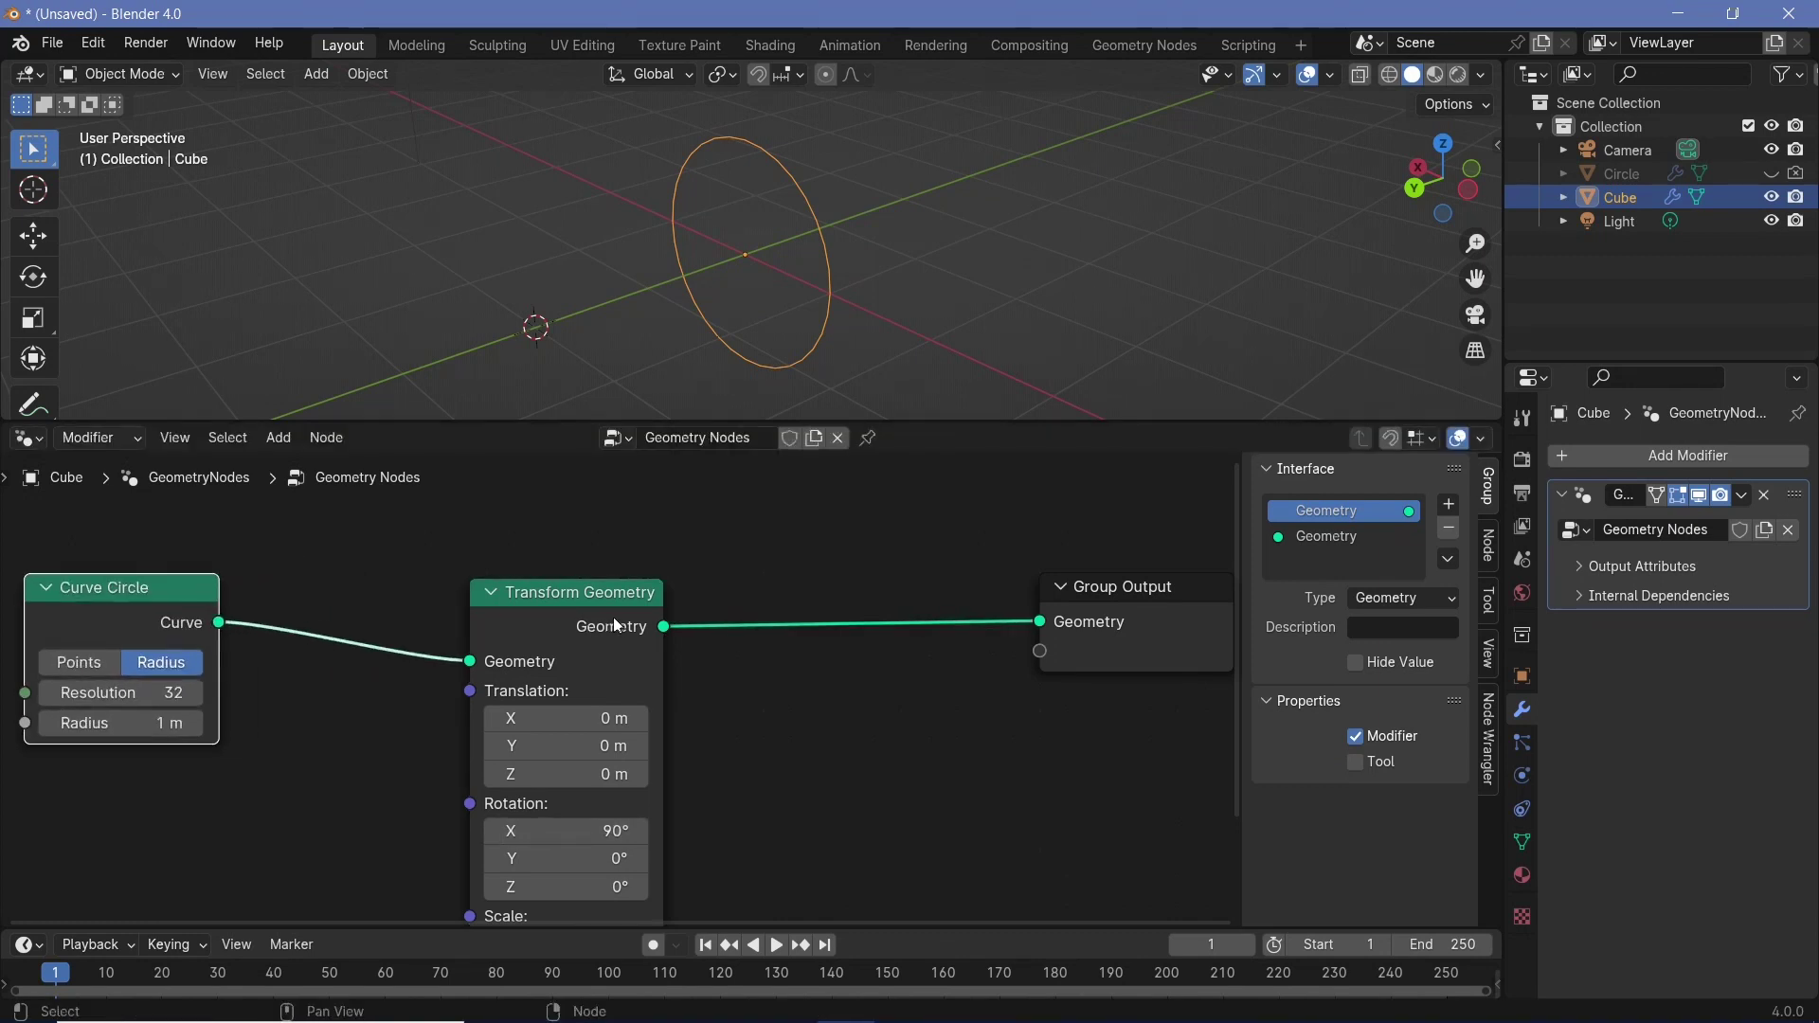
left_click_drag(568, 593, 363, 573)
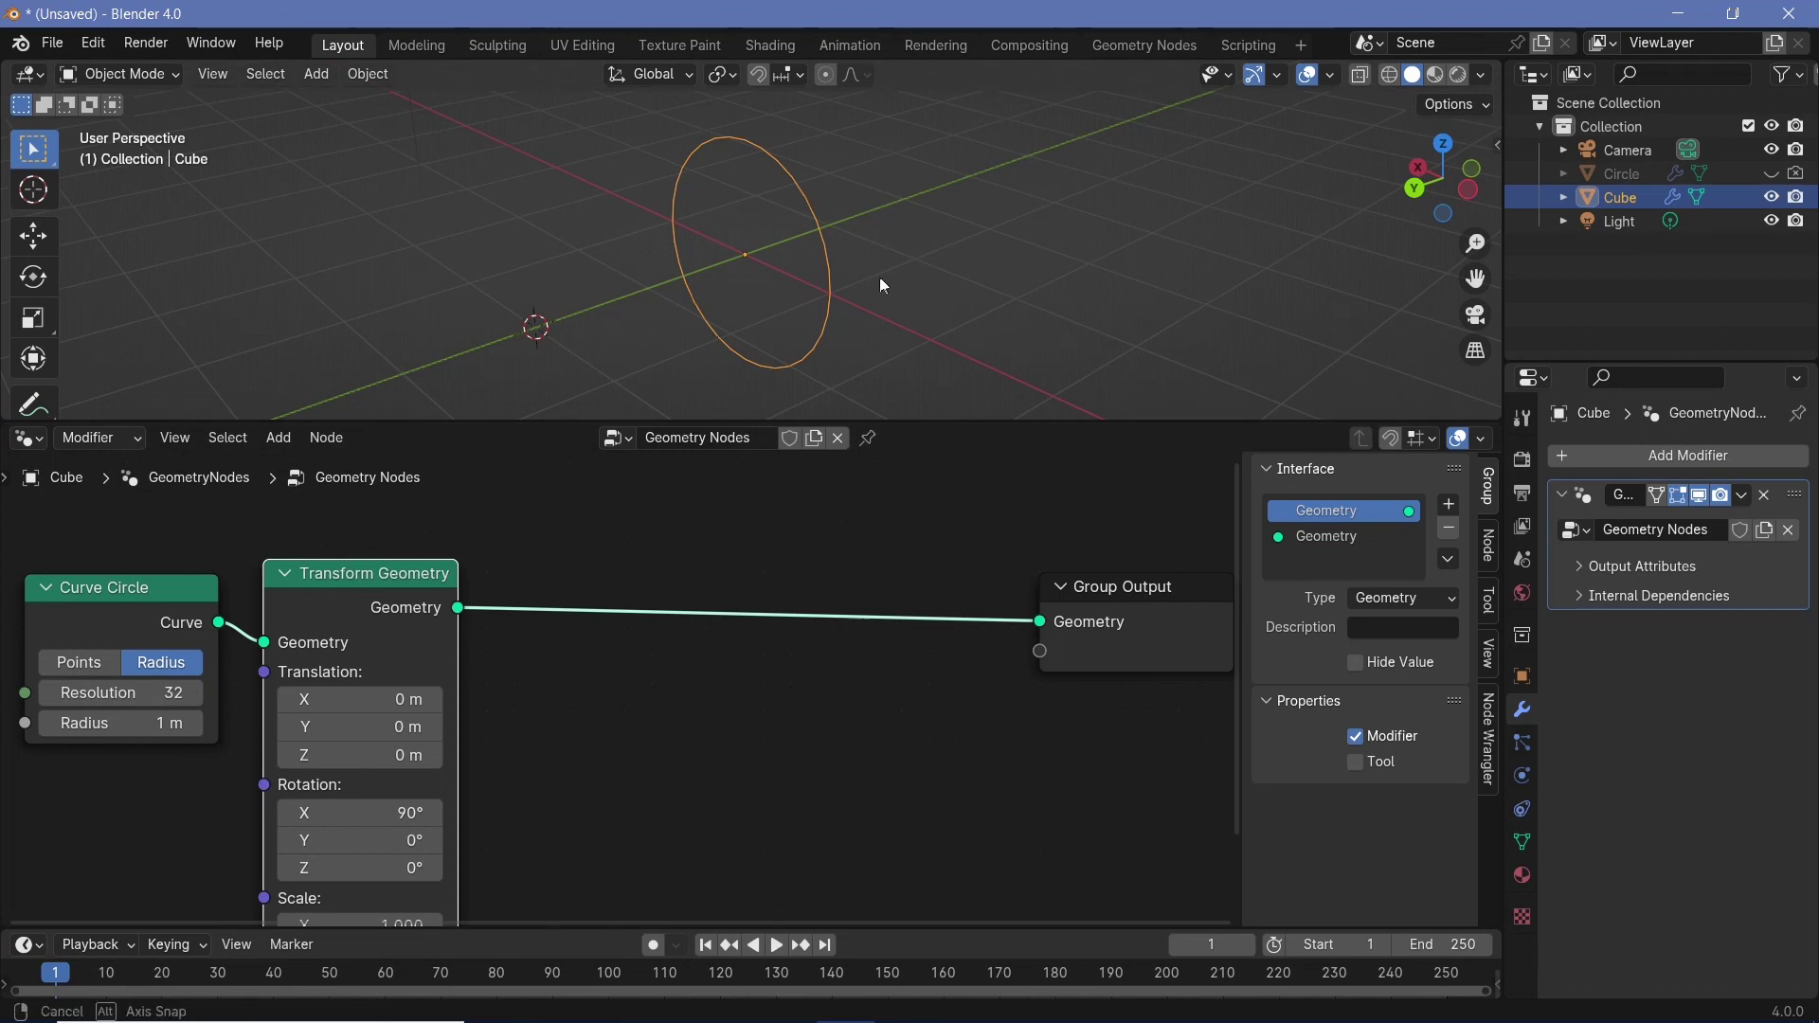
middle_click_drag(879, 277, 967, 261)
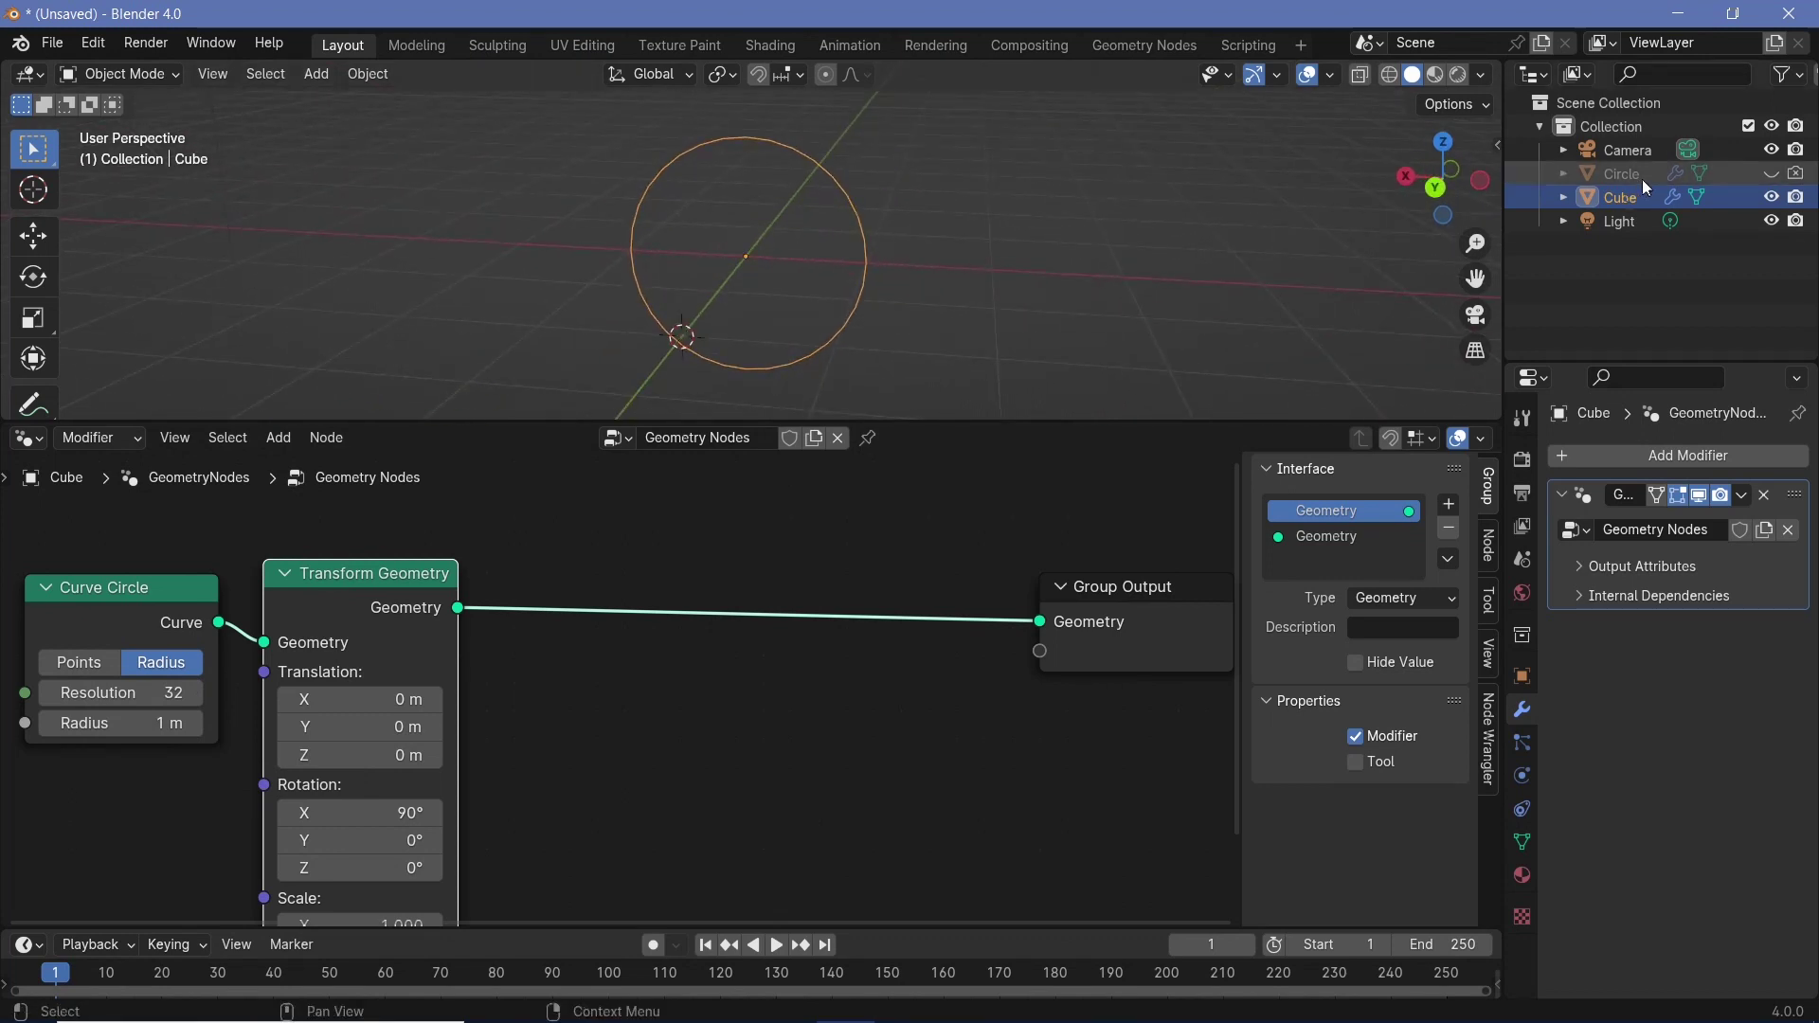
- Insert a Curve to Points node after the curve circle
key("shift+a")
mouse_move(809, 686)
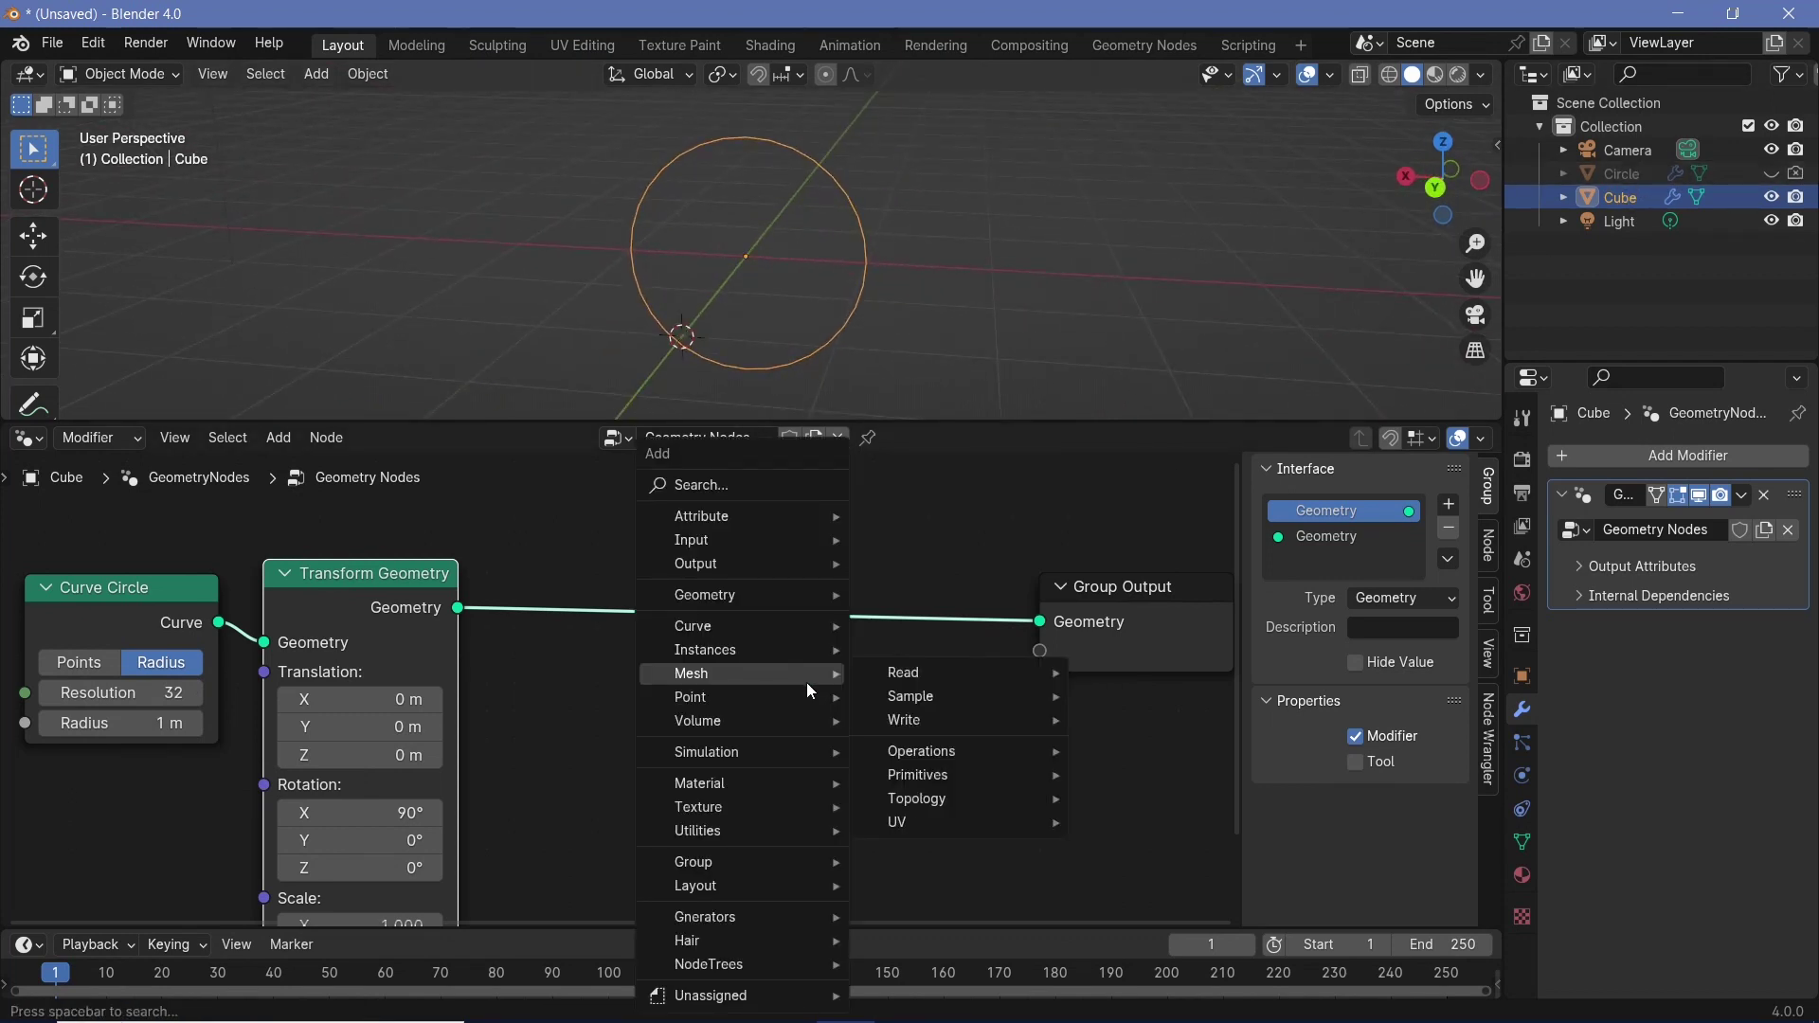
type("curve to poin")
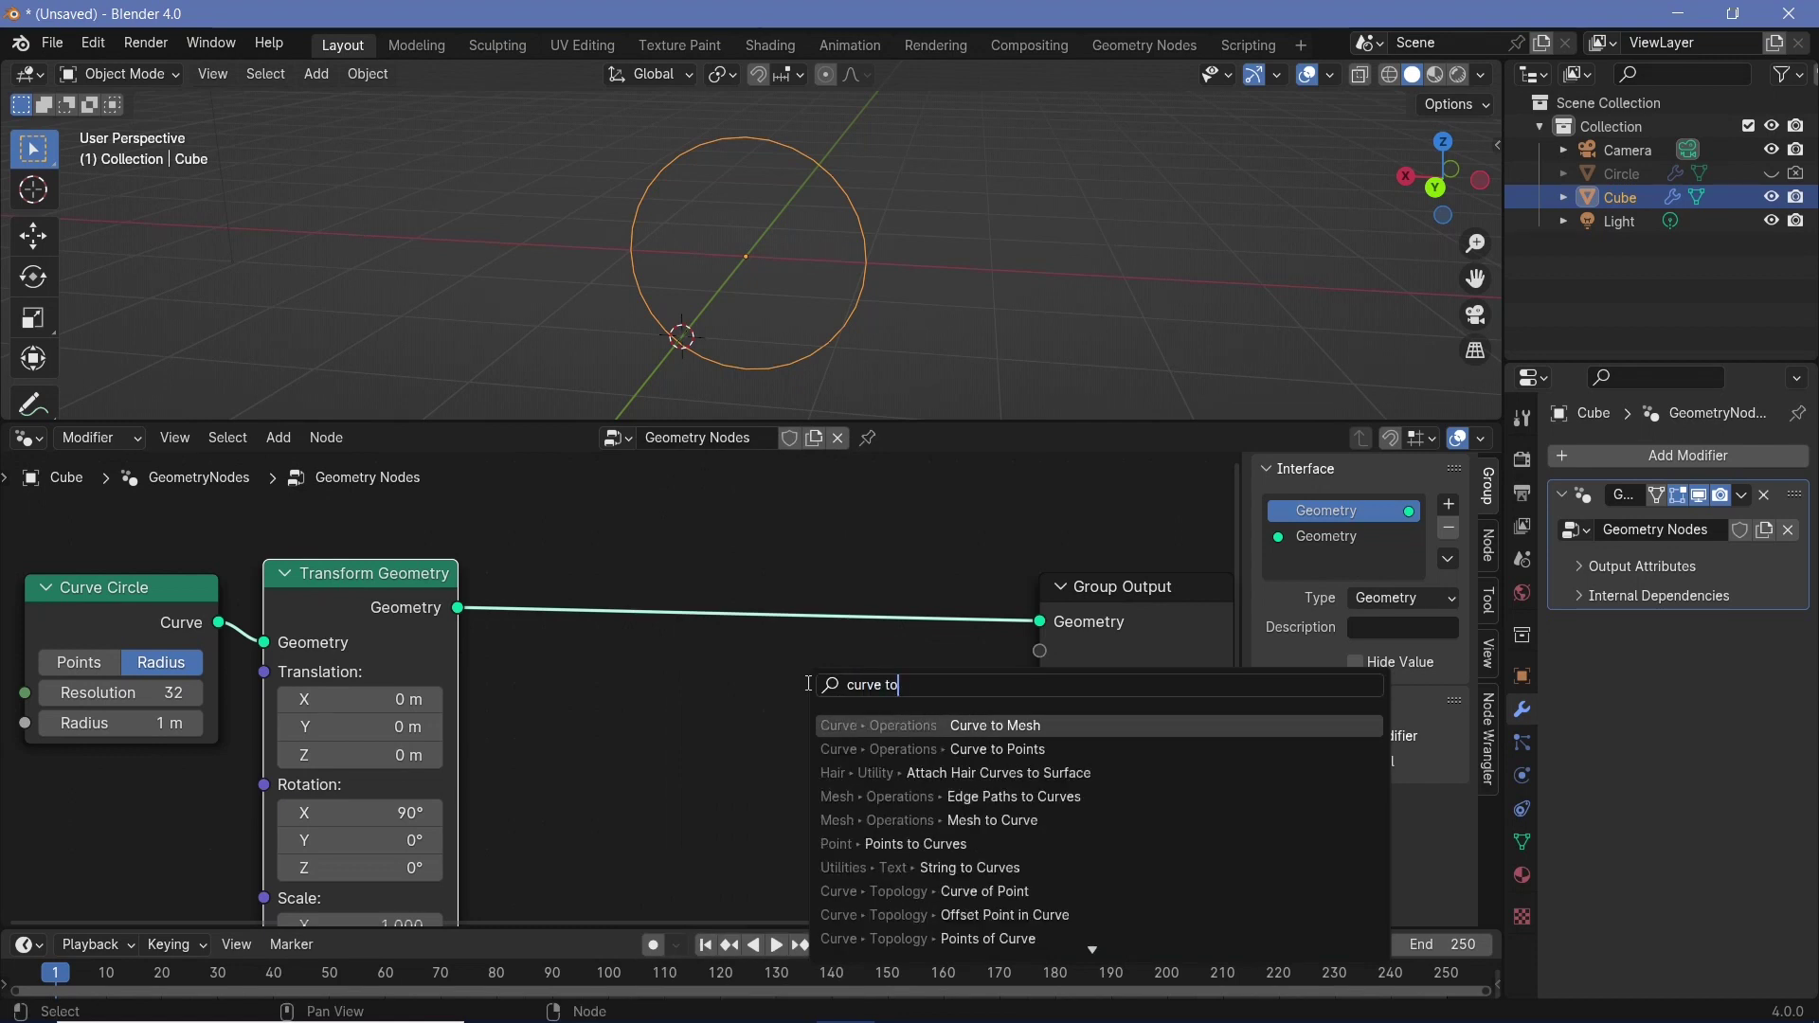
left_click(965, 725)
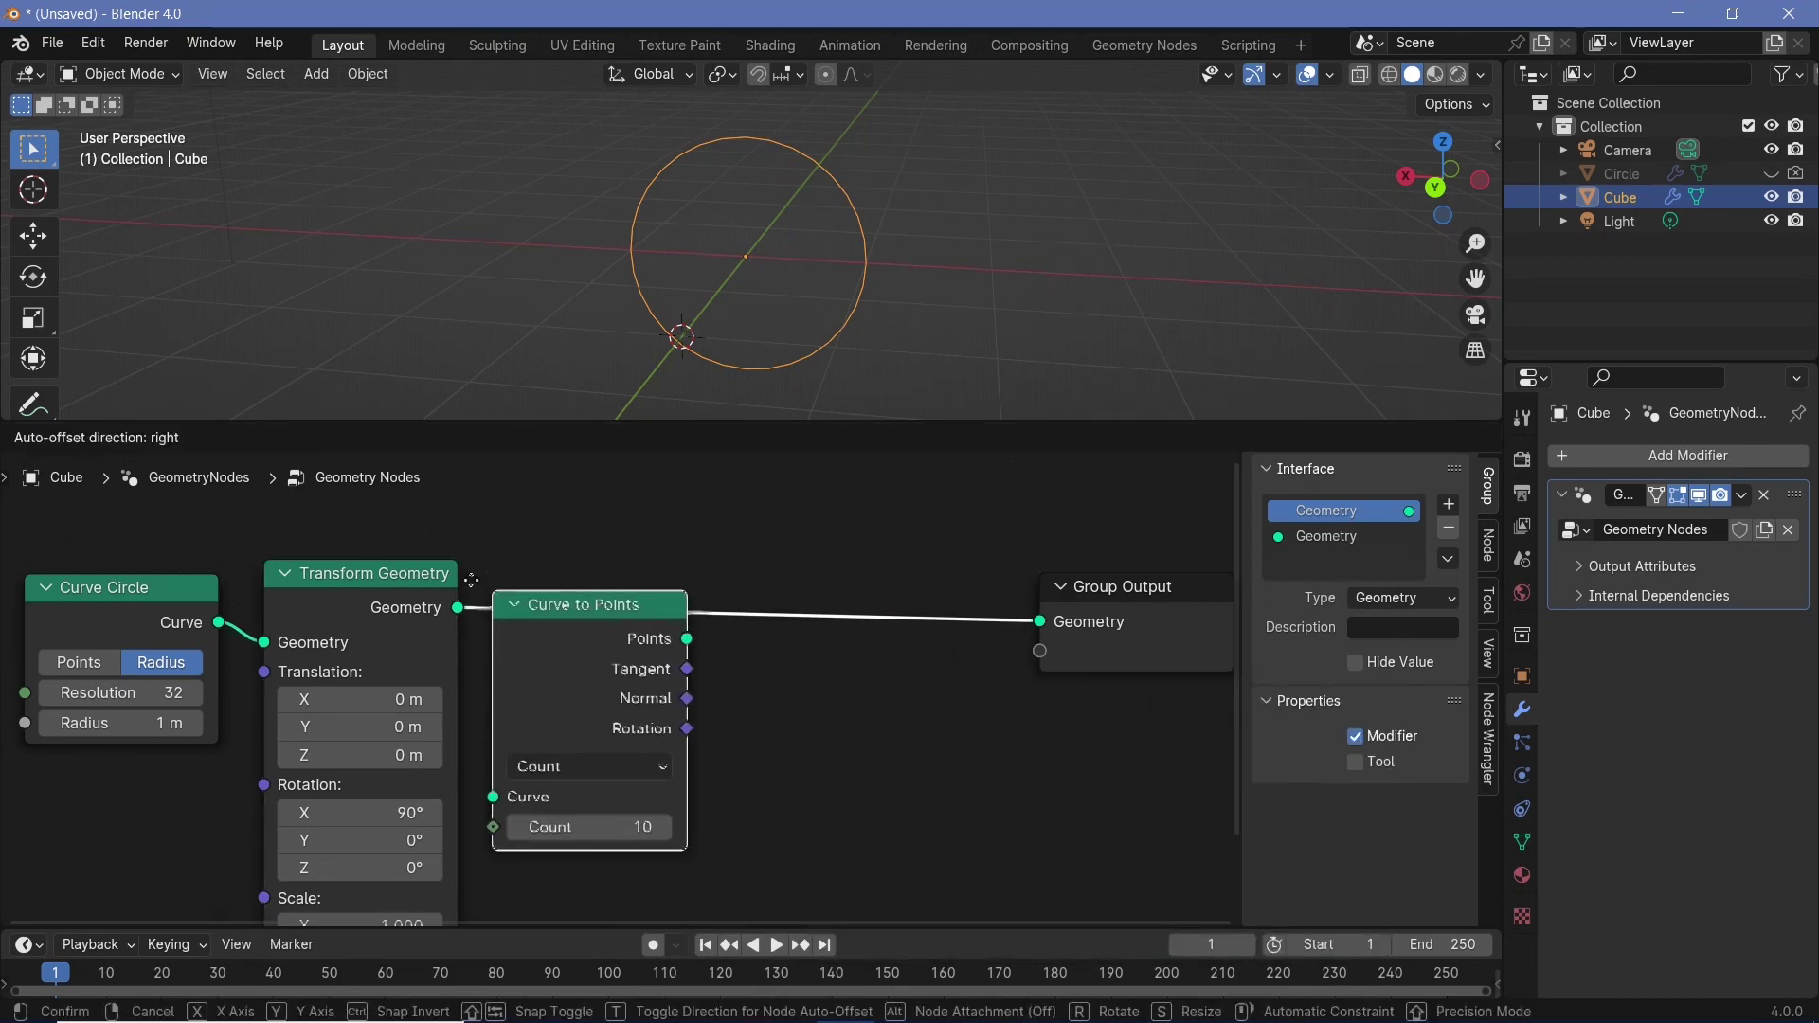
left_click(554, 604)
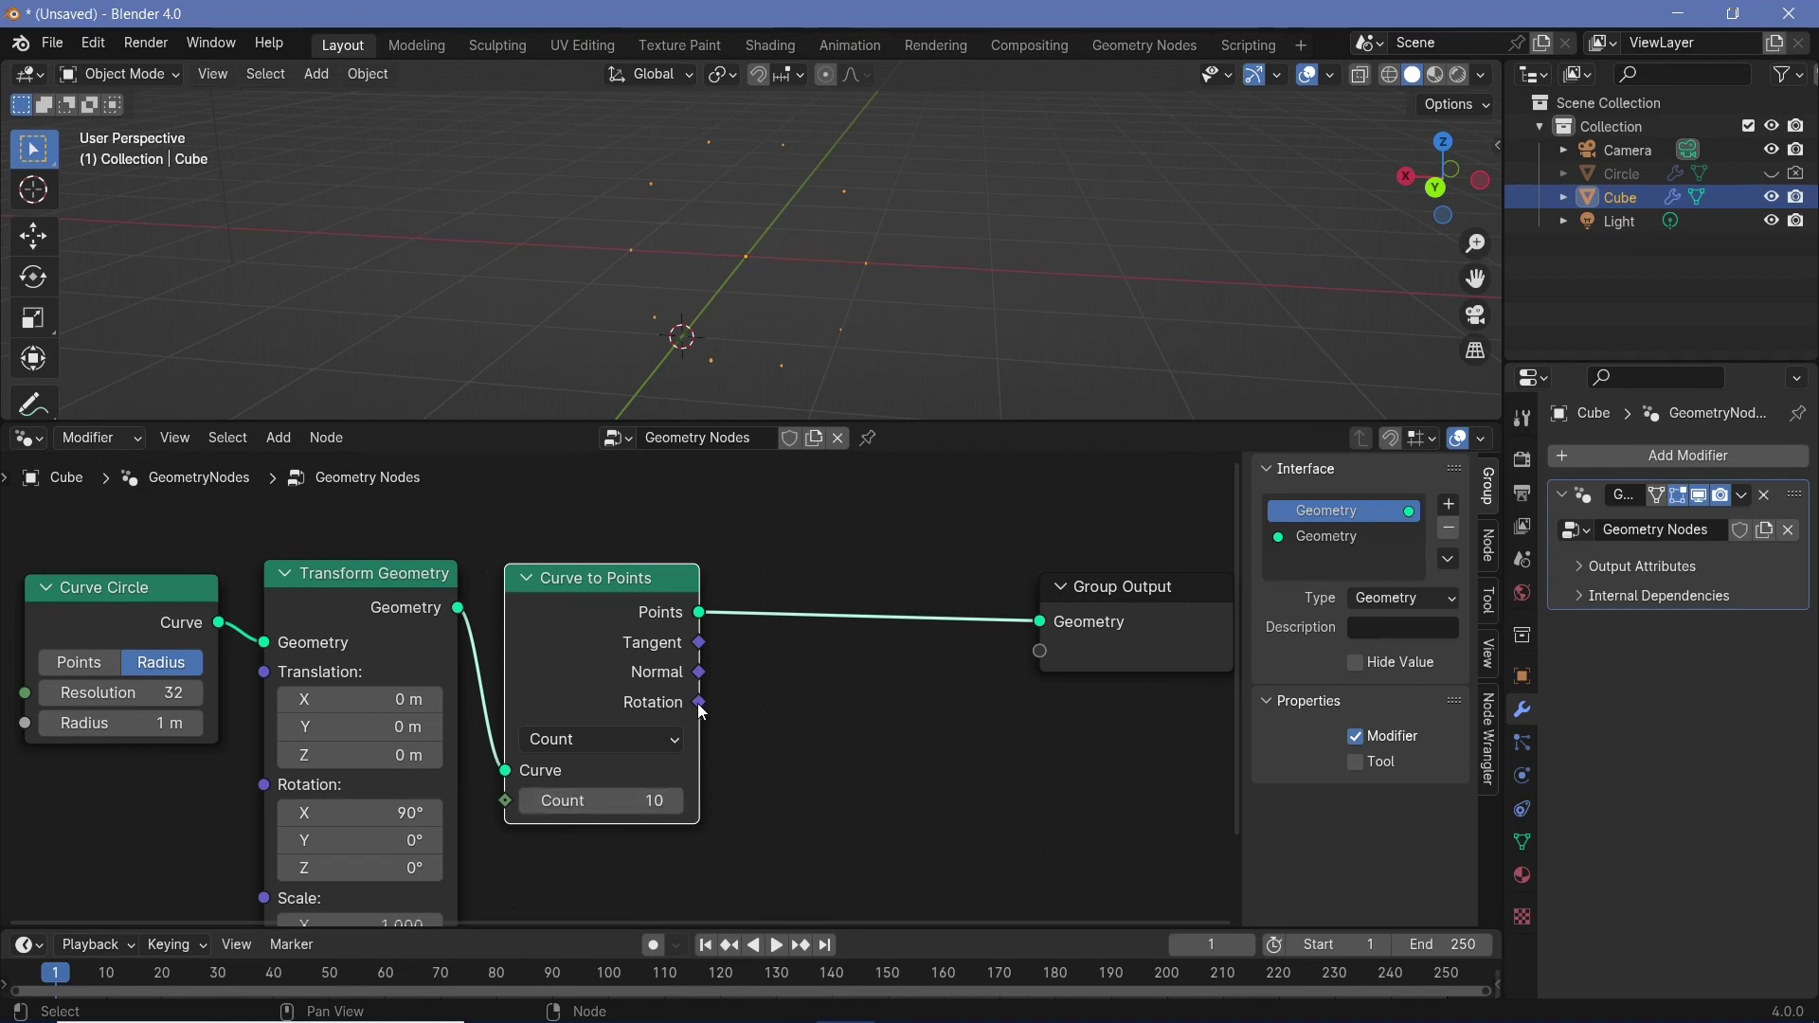
left_click_drag(702, 710, 890, 799)
scroll(928, 788, "down", 3)
left_click_drag(720, 561, 995, 550)
- Drop an Instance on Points node into the link to Group Output
key("shift+a")
mouse_move(756, 653)
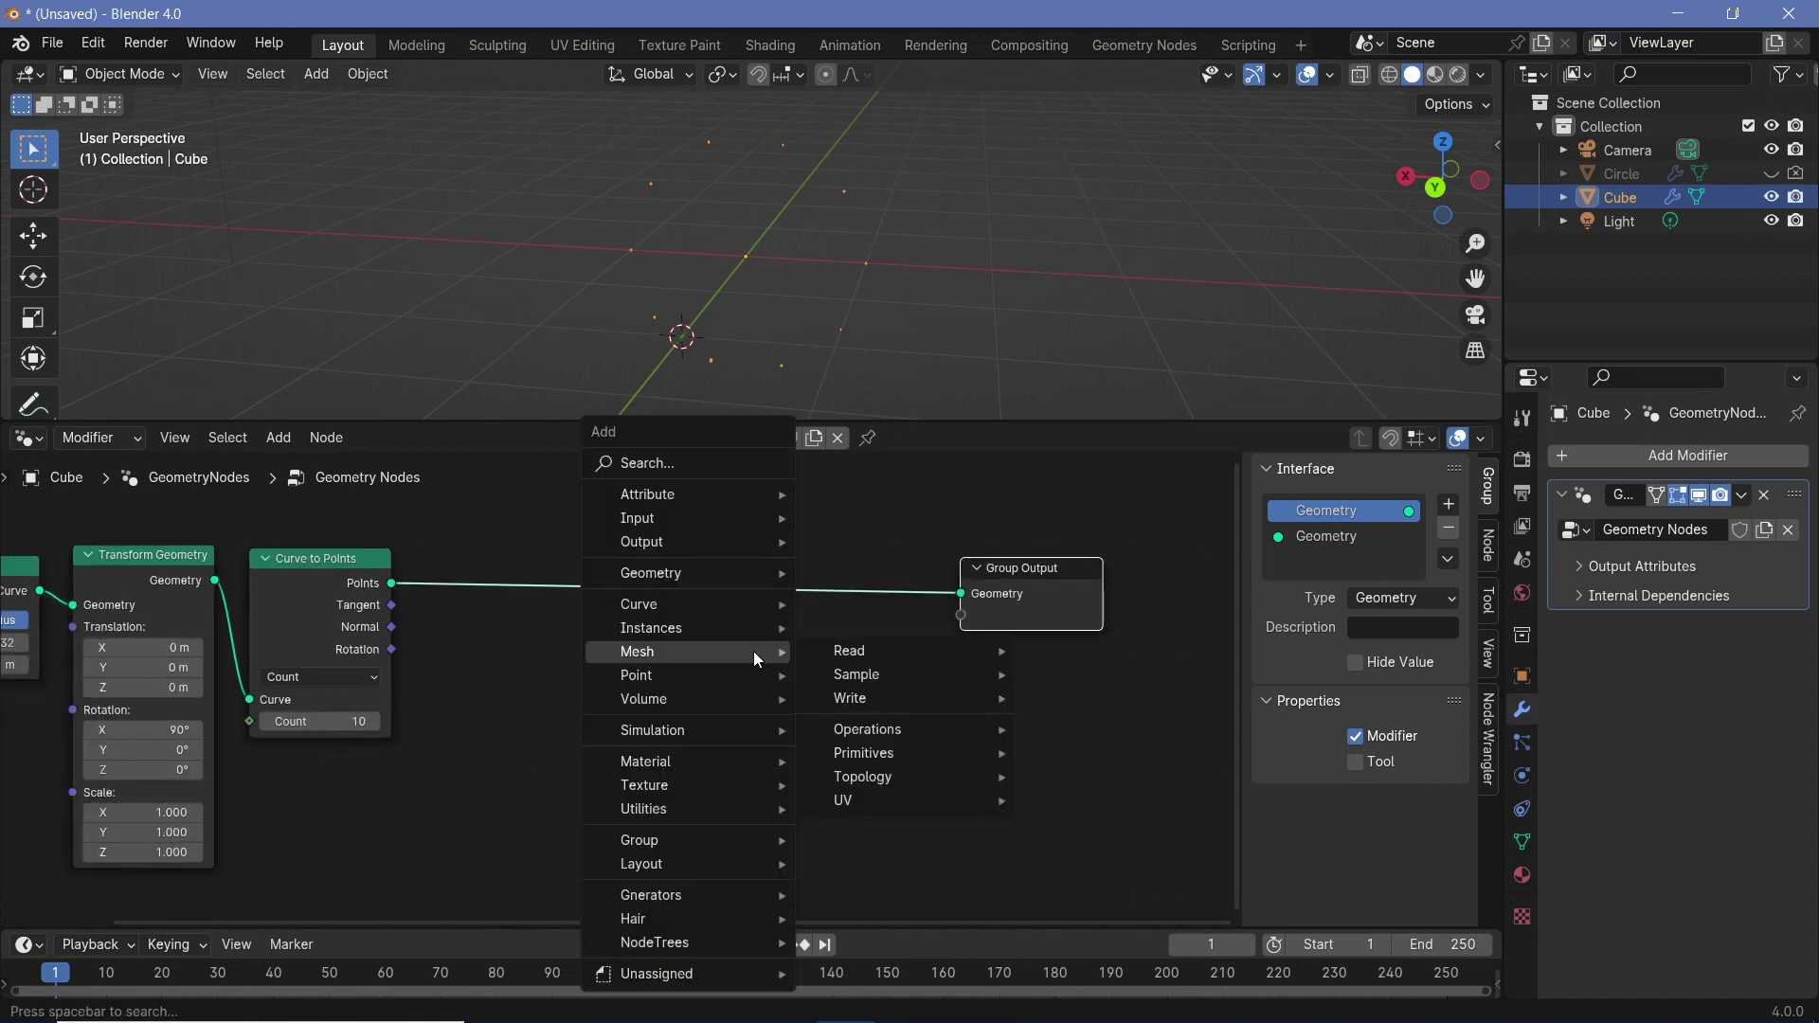
type("instanc on pon")
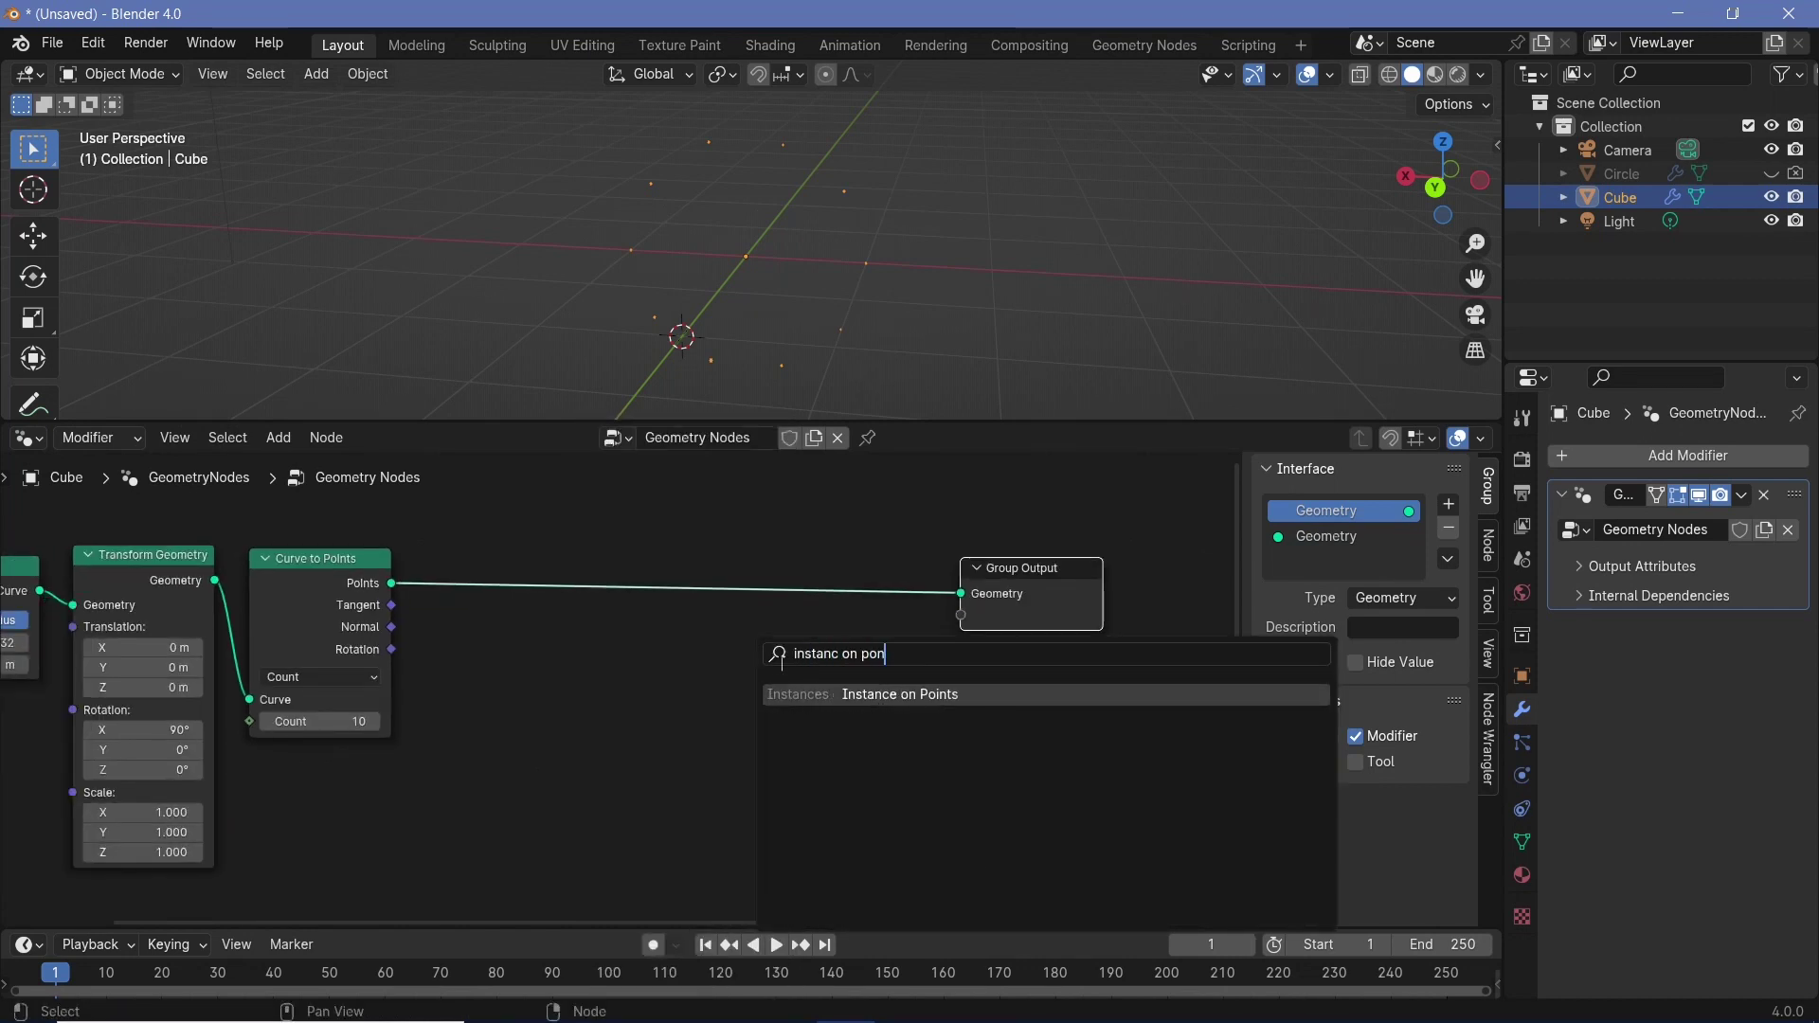
key("Return")
left_click(709, 719)
- Add an Object Info node set to Circle and feed its geometry in as the instance
key("shift+a")
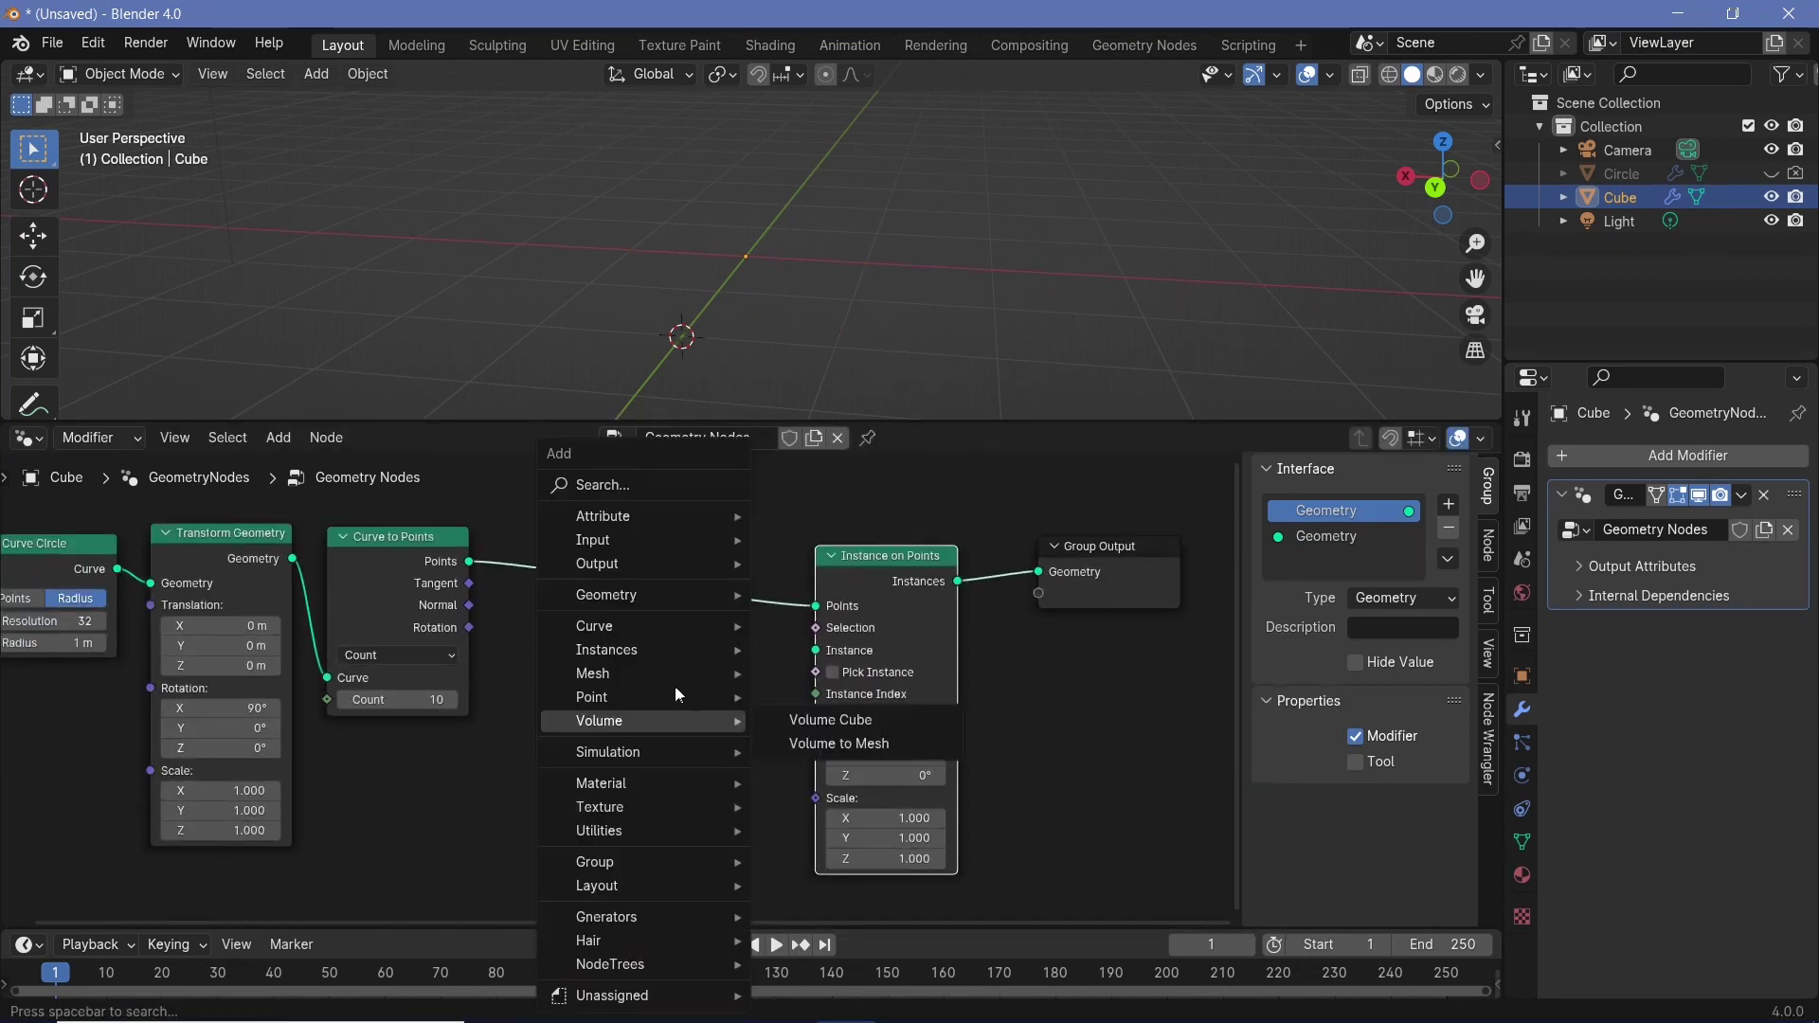
left_click(657, 480)
type("object")
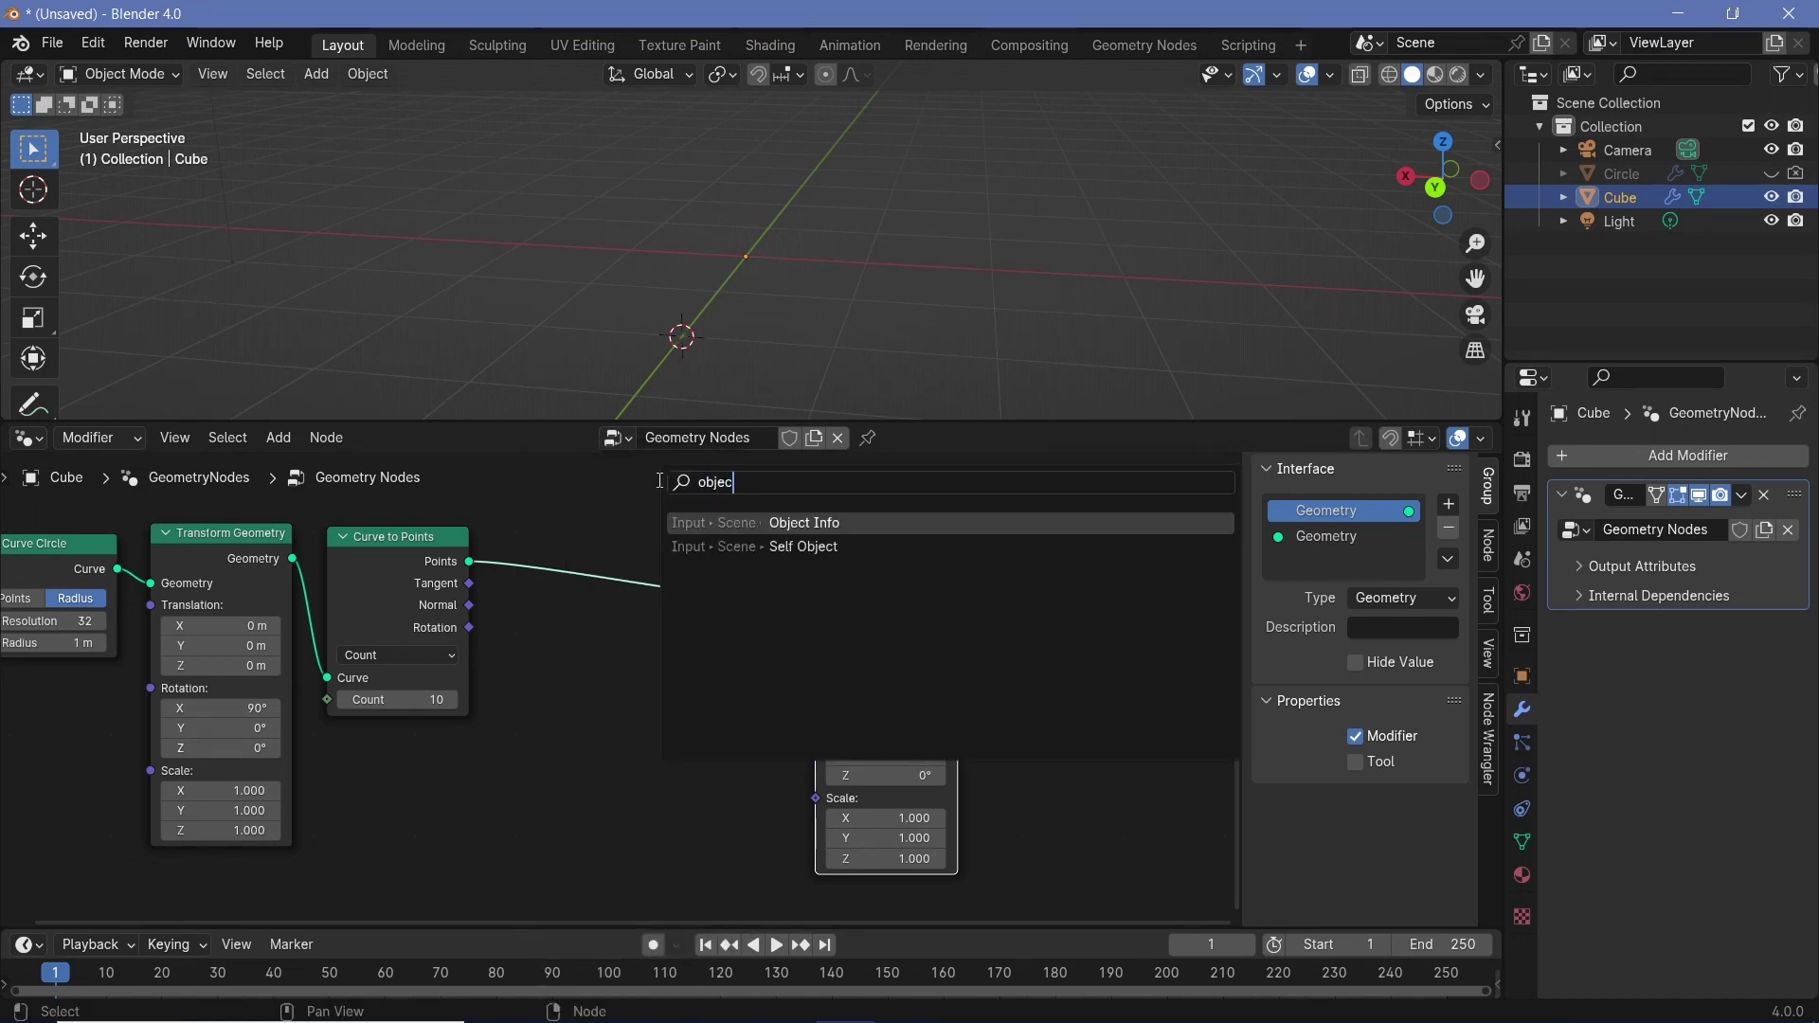
key("Return")
left_click(502, 699)
left_click(546, 855)
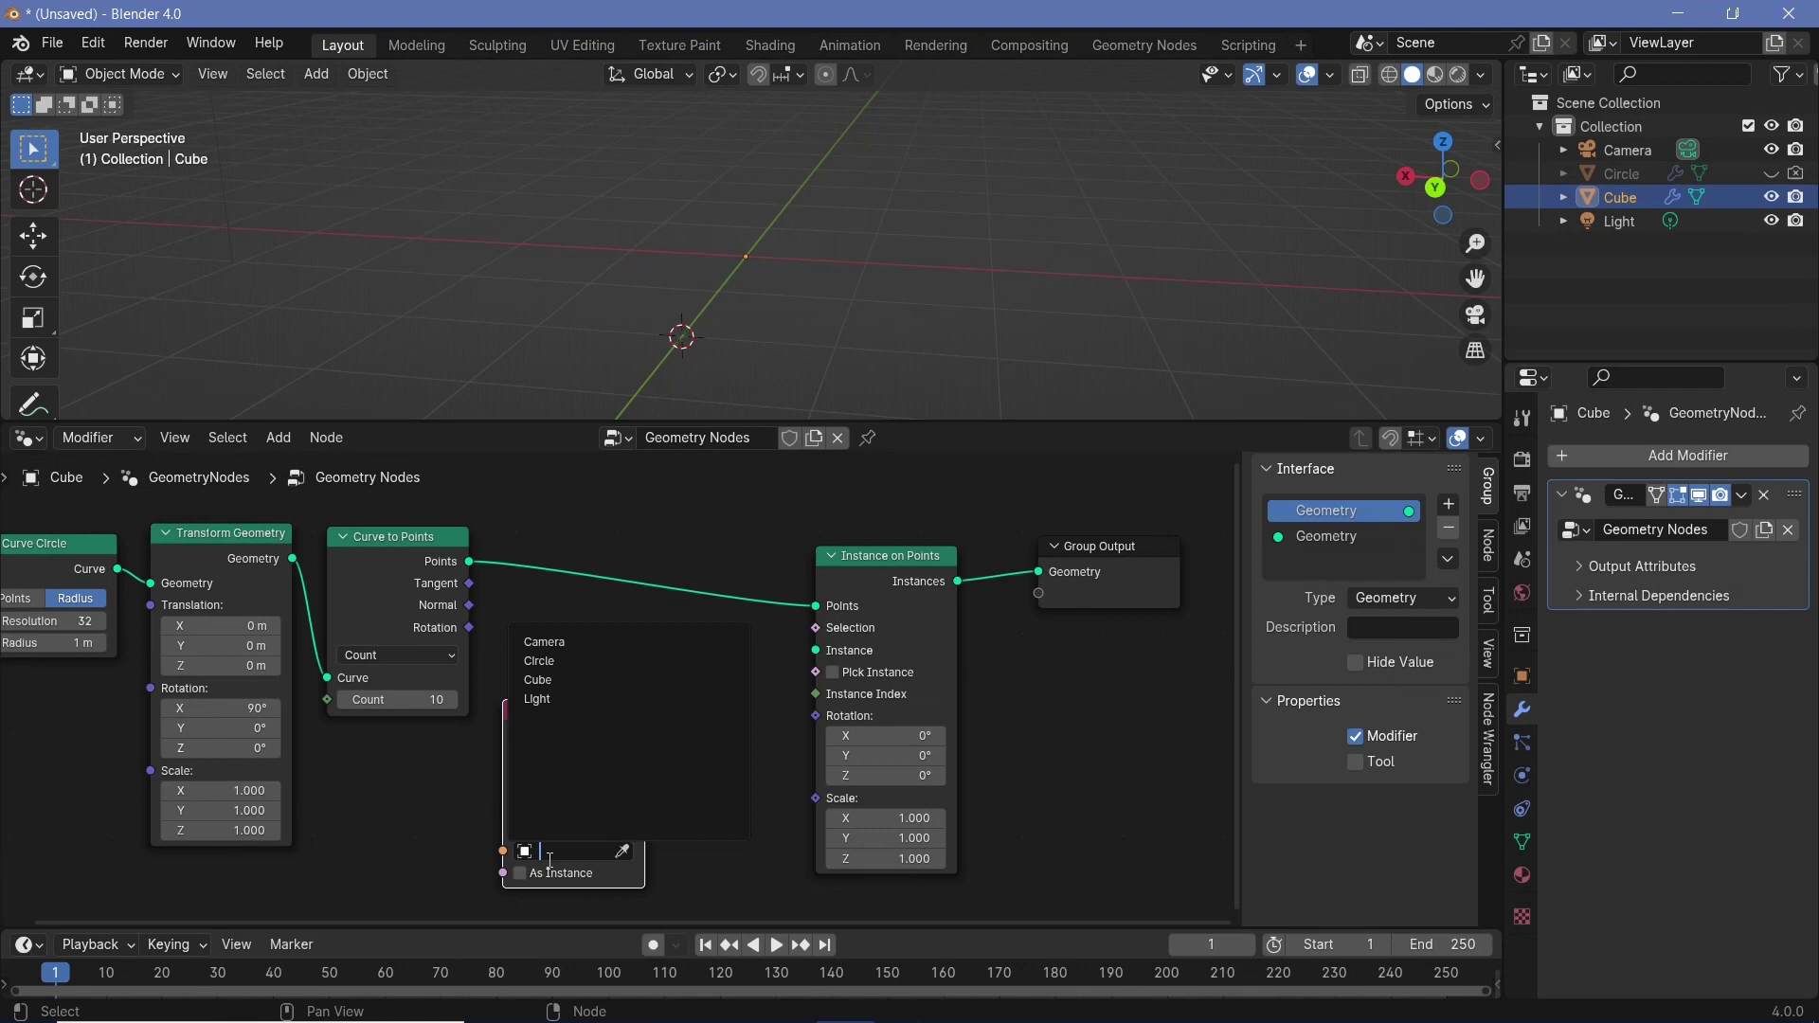
left_click(540, 661)
left_click_drag(645, 801, 829, 650)
- Link the curve points' Rotation to the instance Rotation so petals follow the curve
left_click_drag(568, 733, 509, 771)
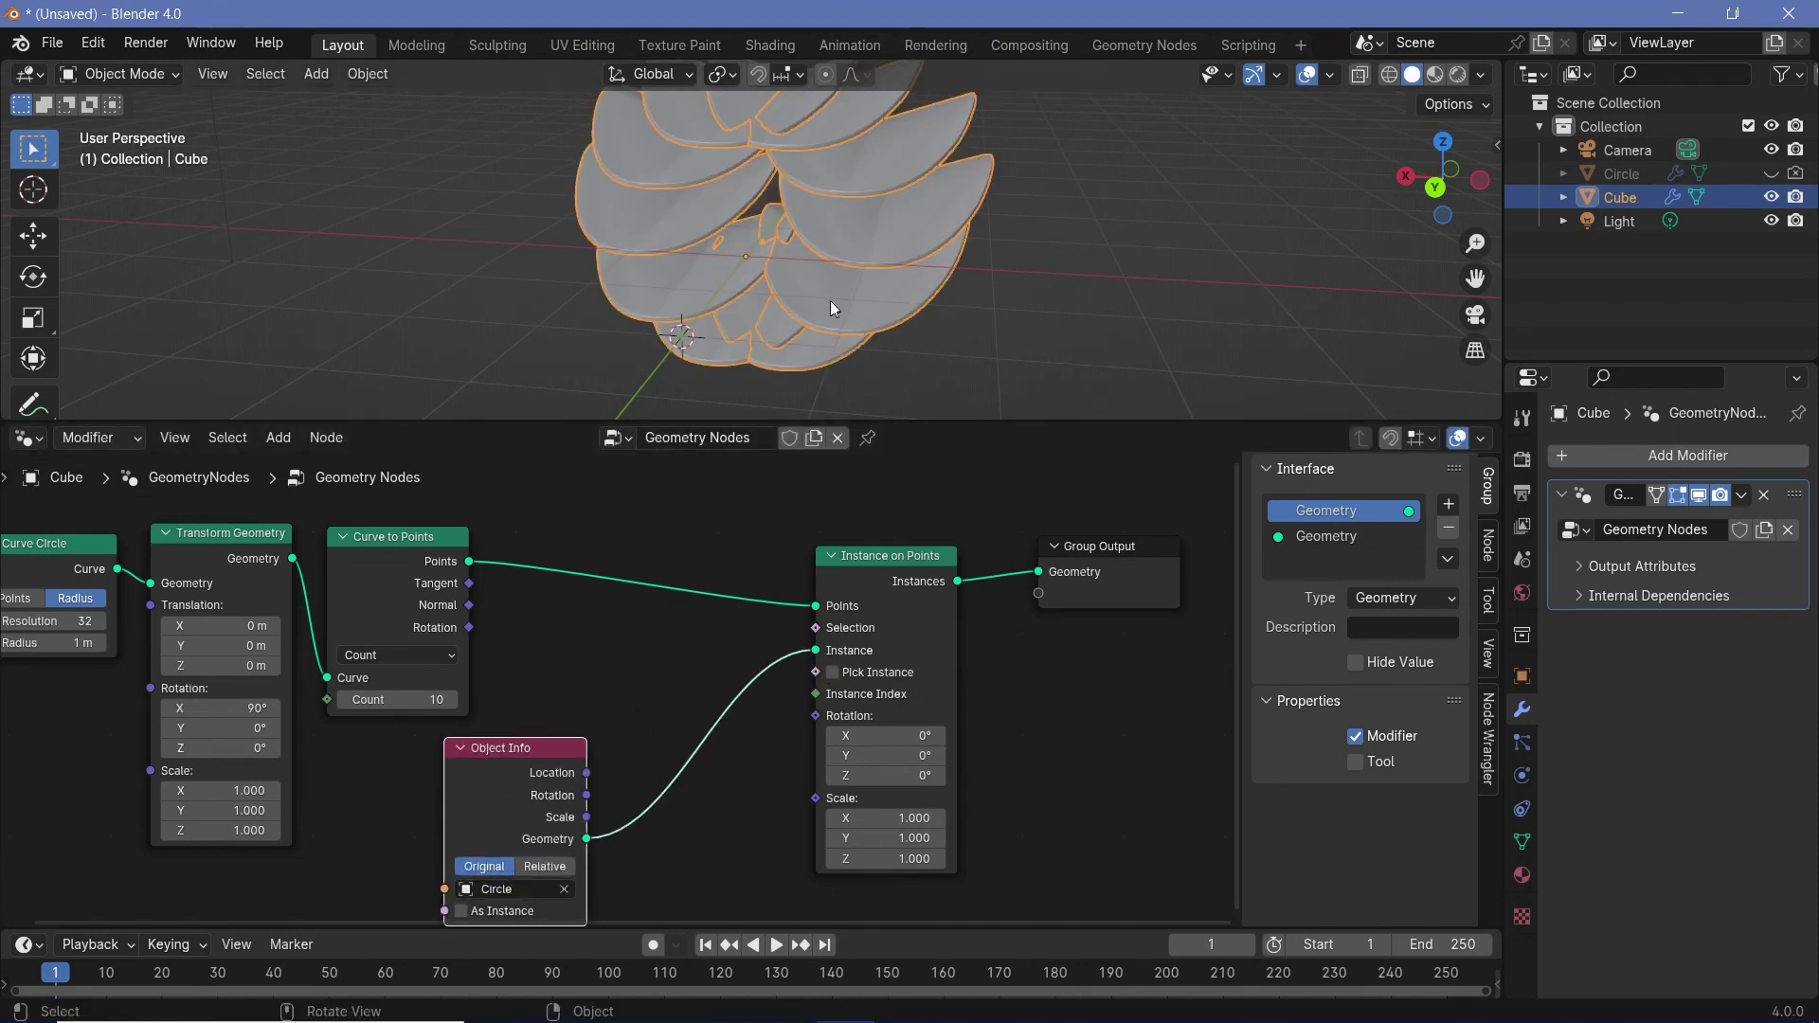
middle_click_drag(830, 300, 976, 308)
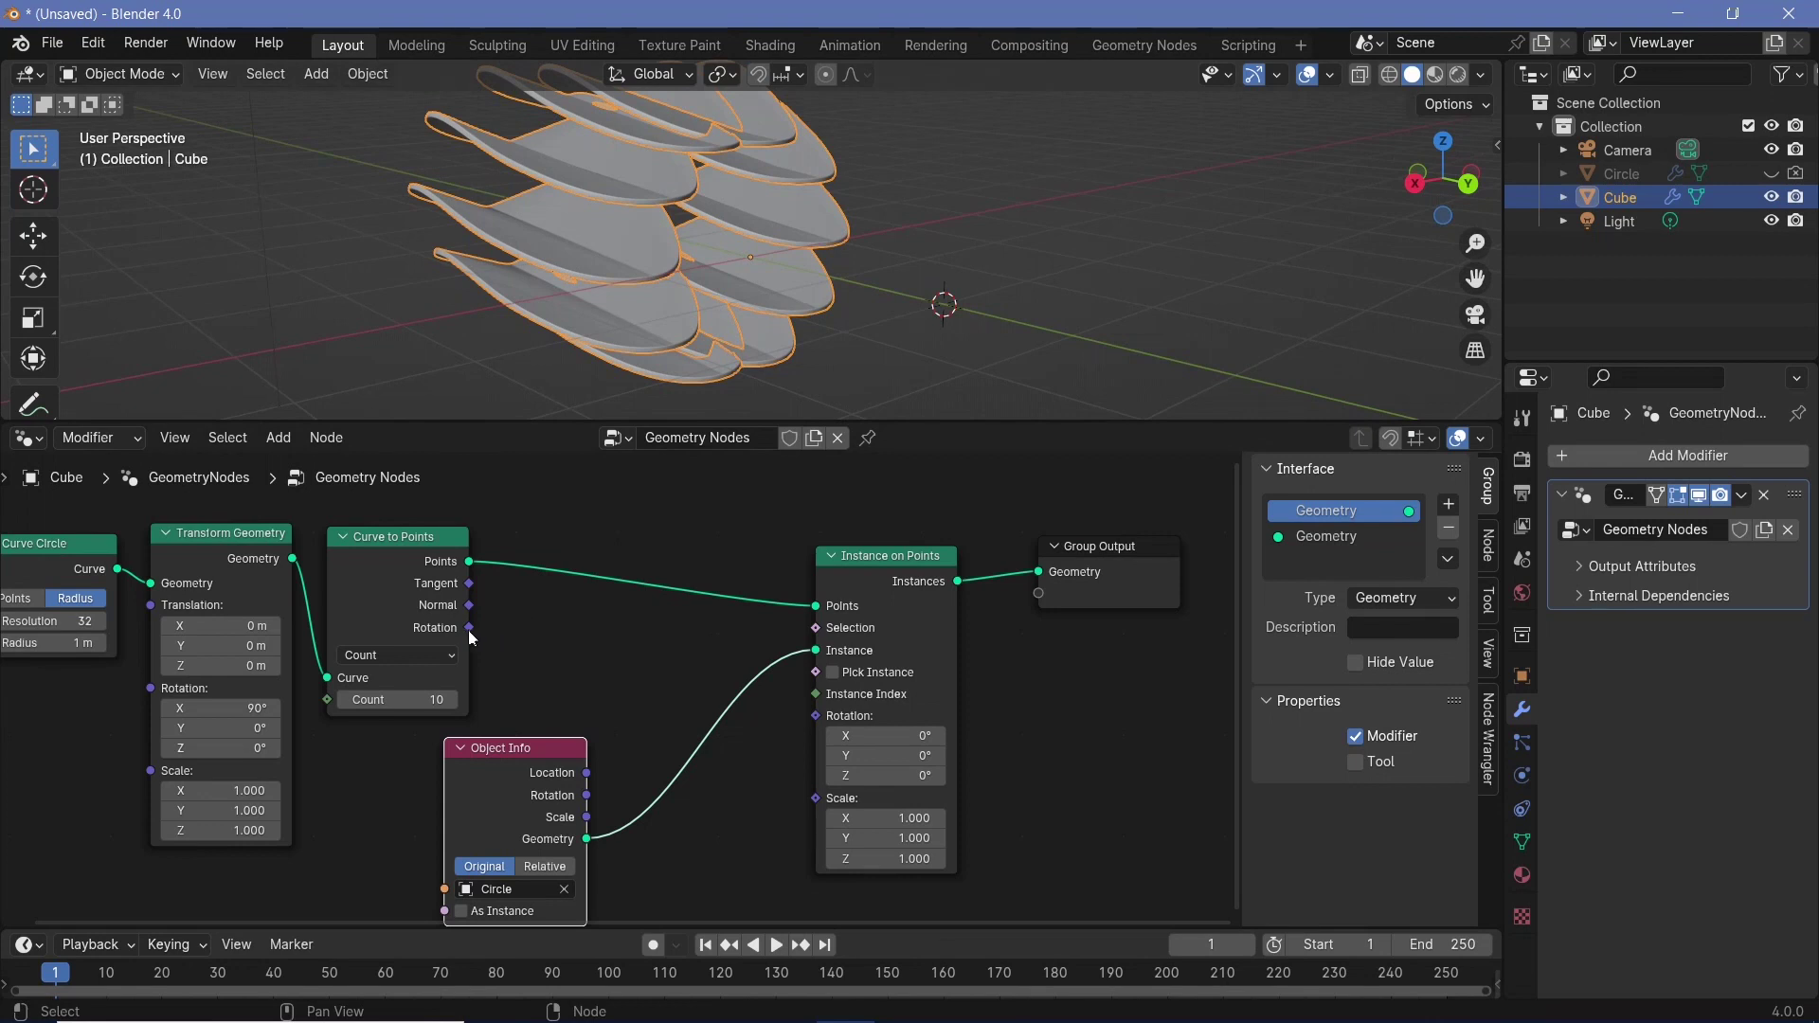
left_click_drag(468, 630, 817, 716)
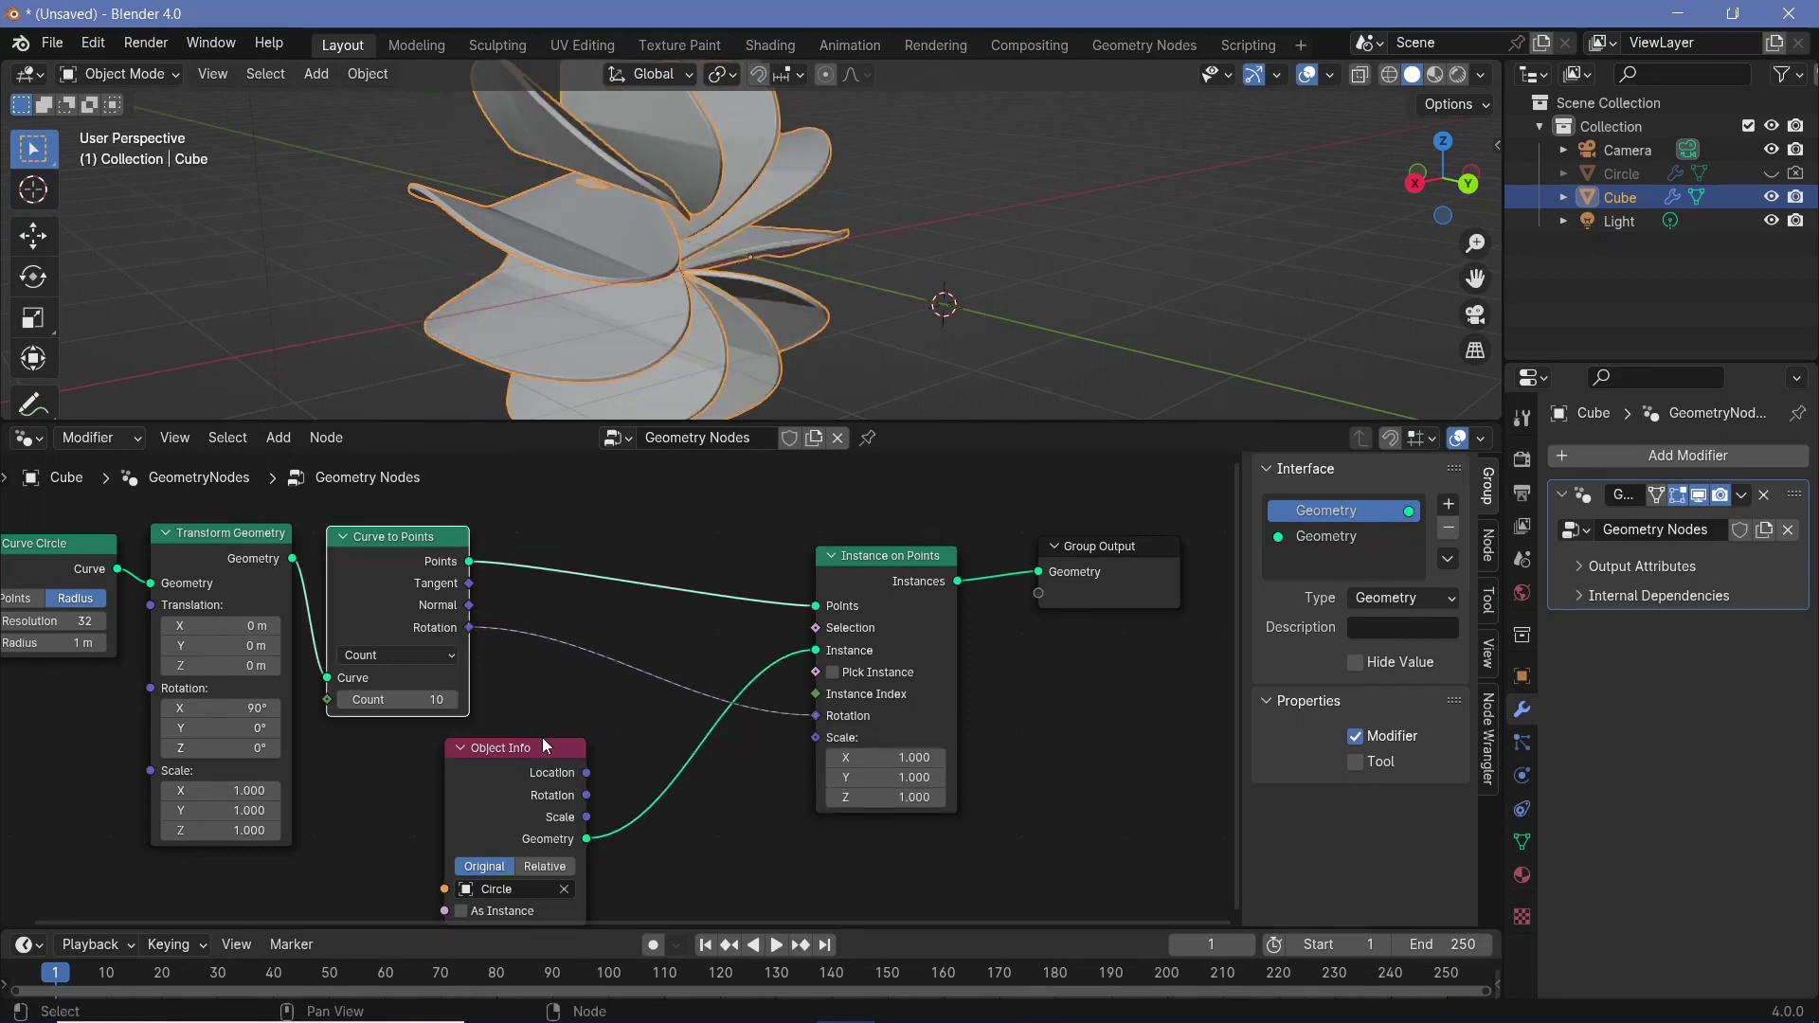
middle_click_drag(765, 281, 854, 263)
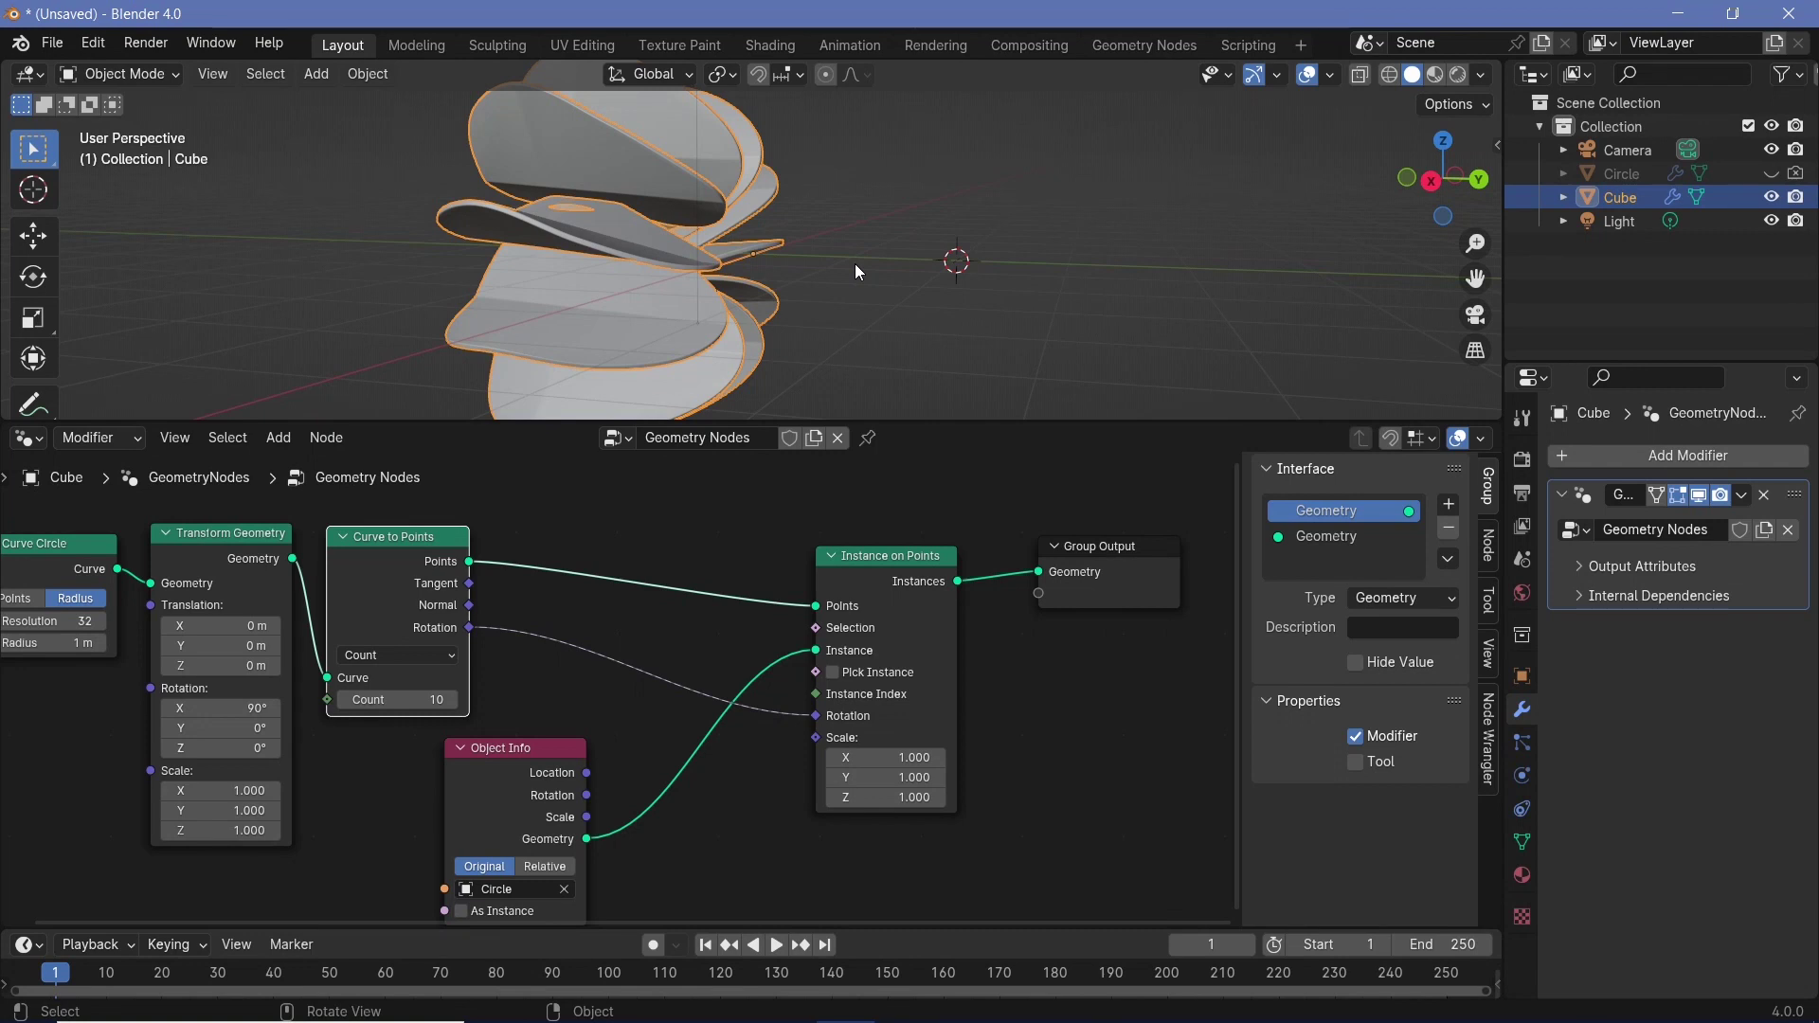
middle_click_drag(650, 367, 894, 263)
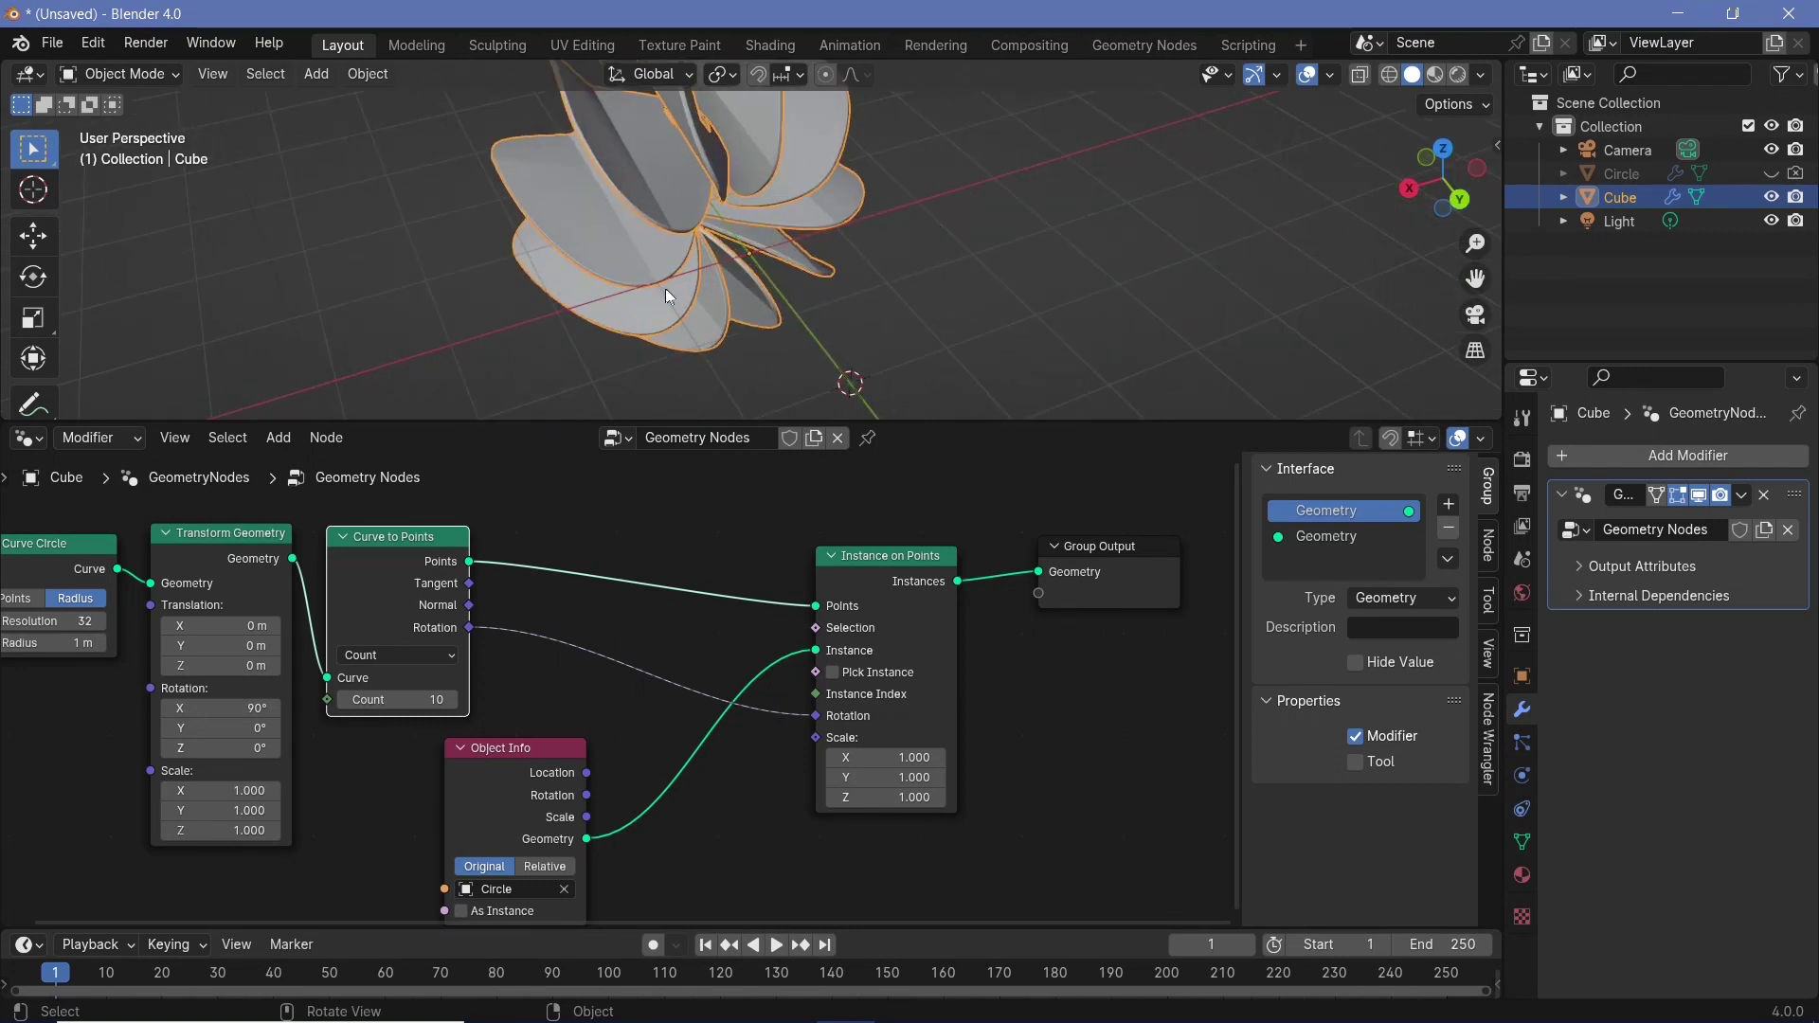
- Show and select Circle, enter Edit Mode, and set the pivot point to 3D Cursor
left_click(1770, 174)
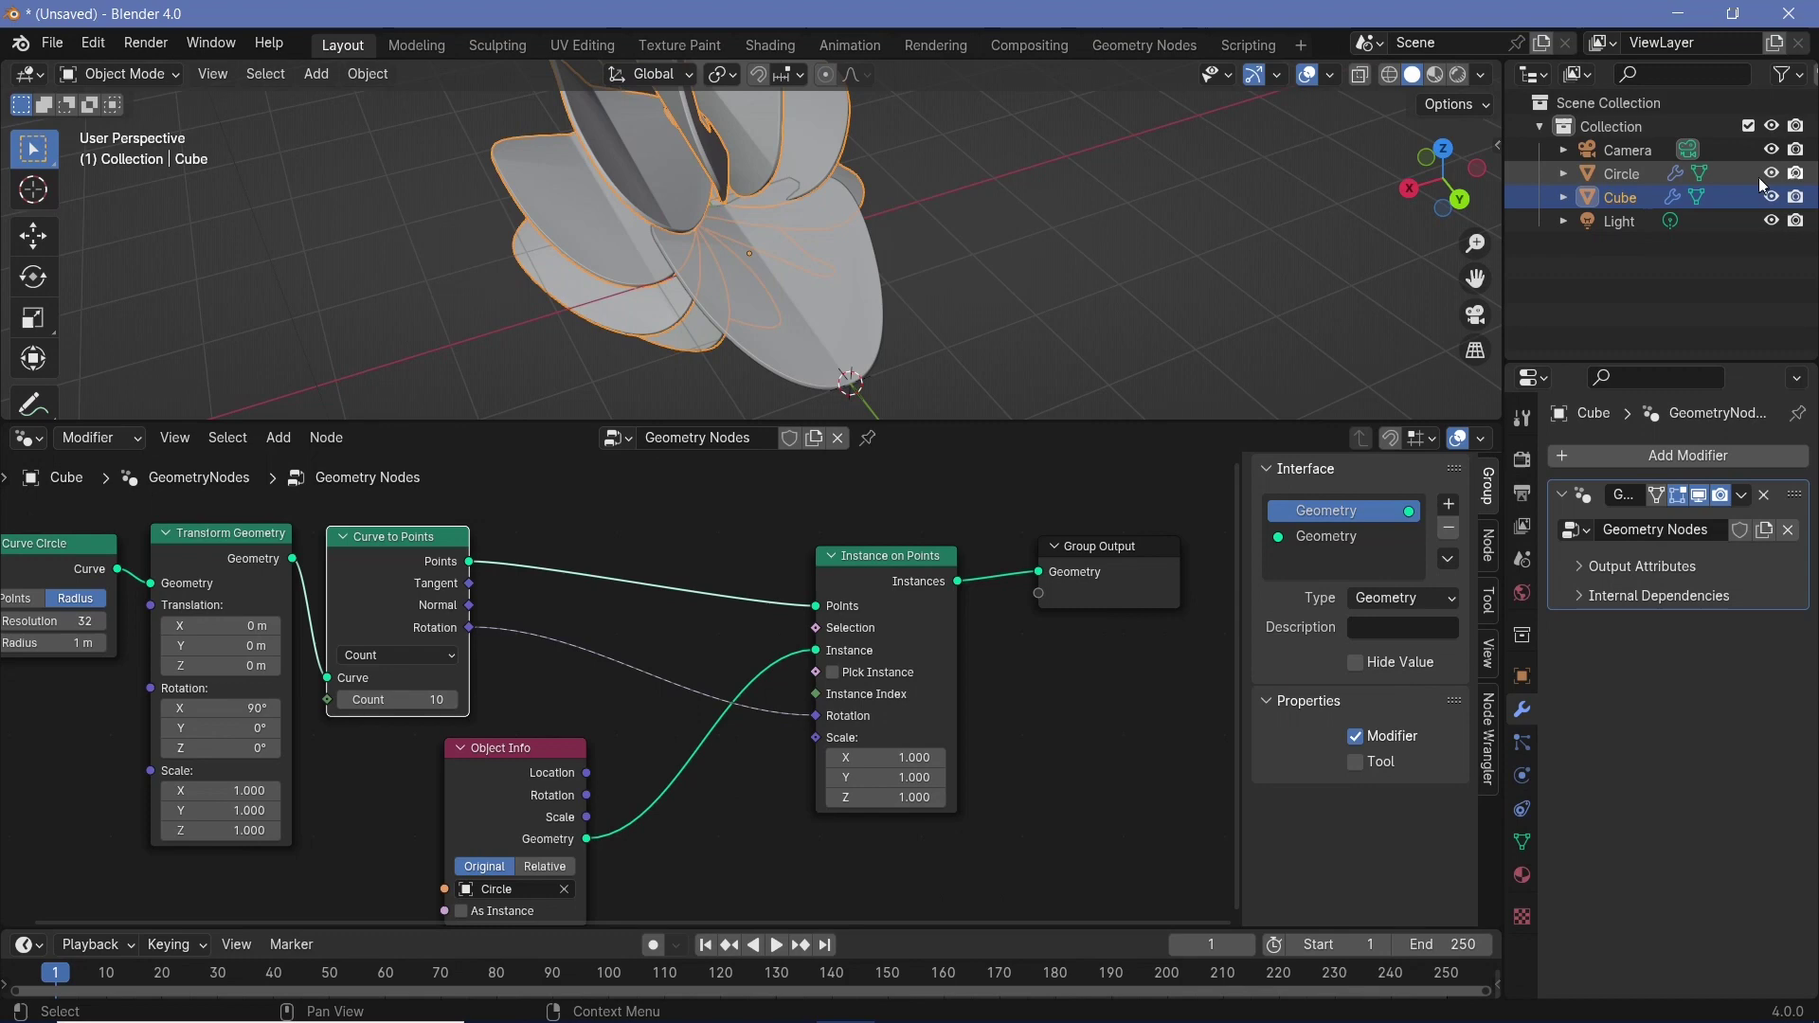
left_click(735, 288)
middle_click_drag(838, 315, 964, 315)
key("ctrl+Tab")
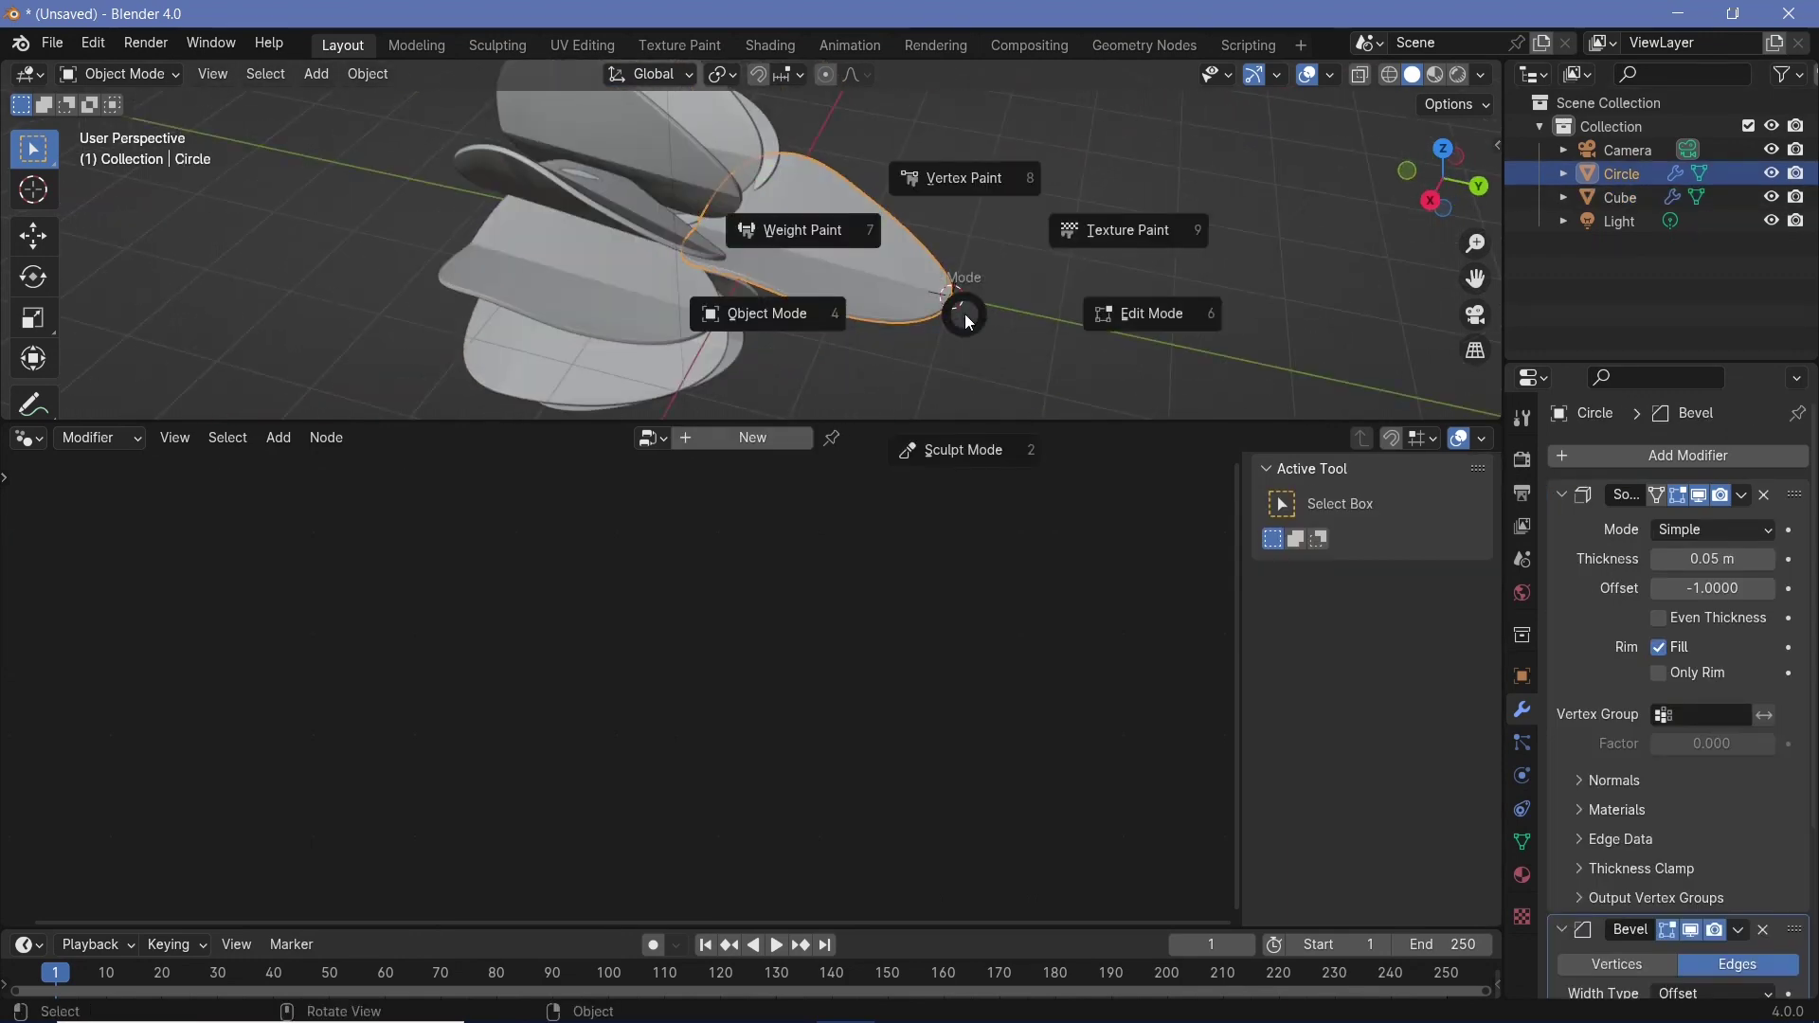
left_click(1139, 313)
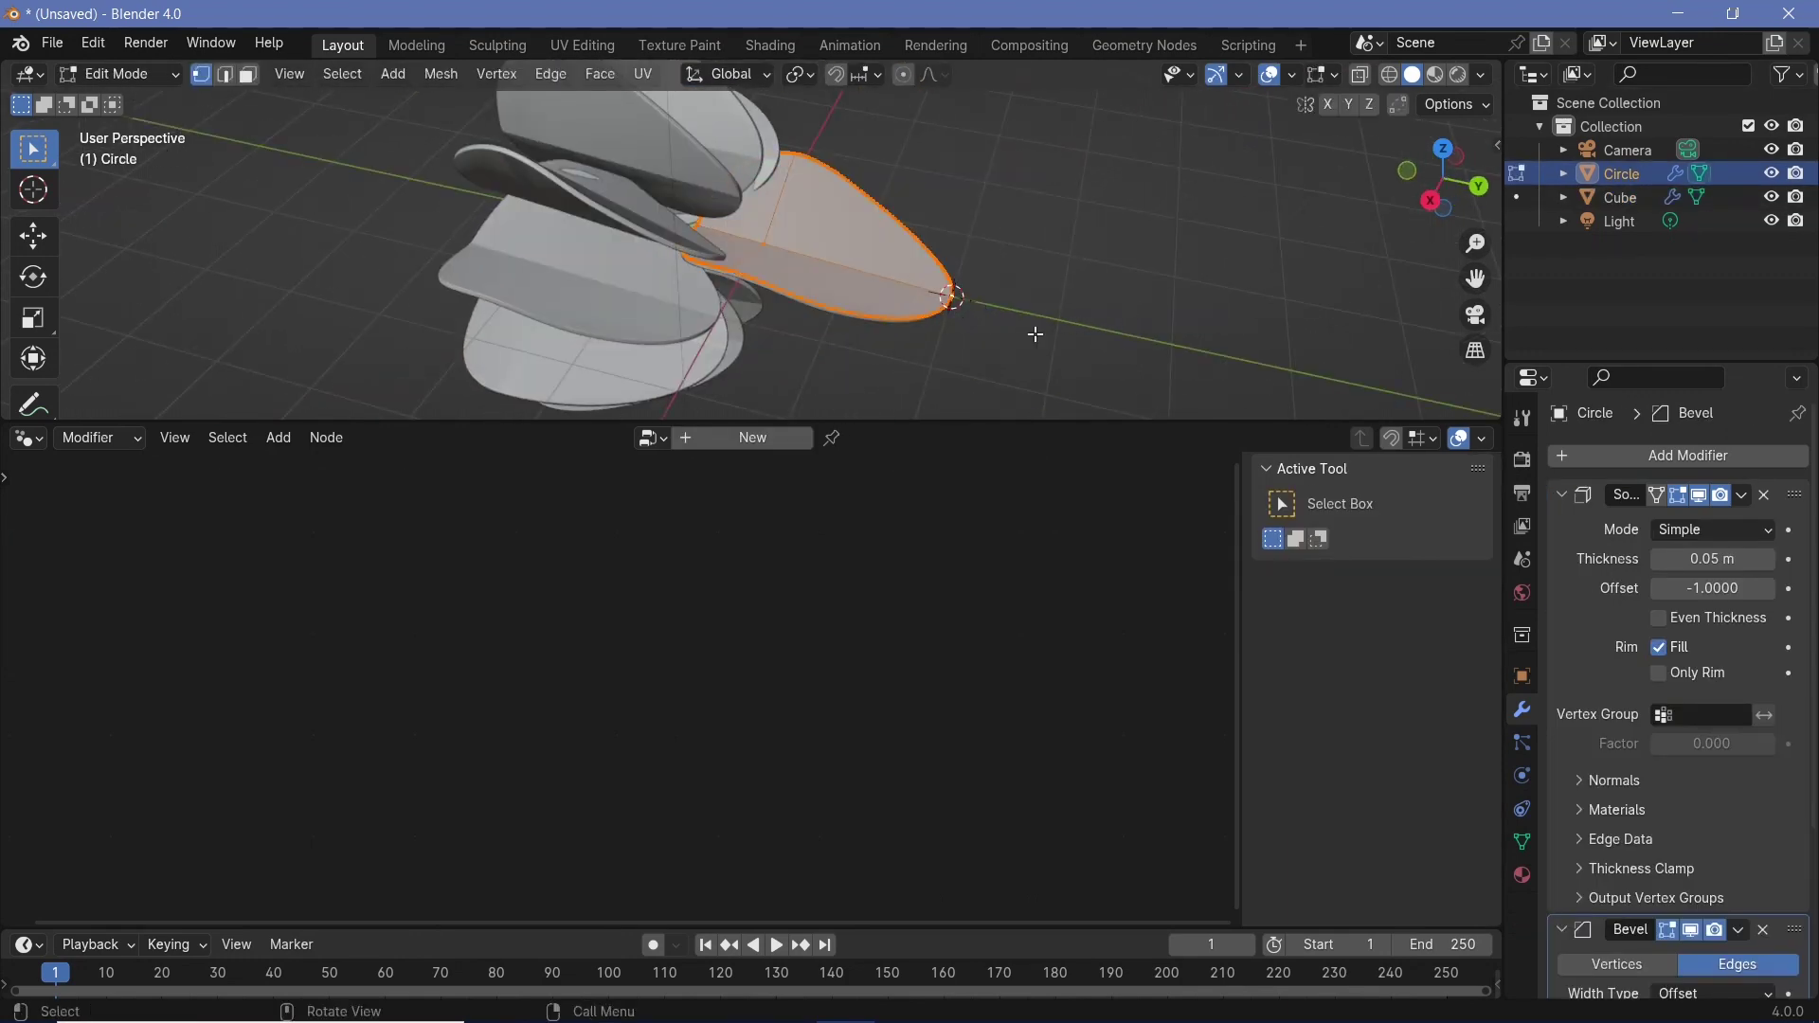
key("r")
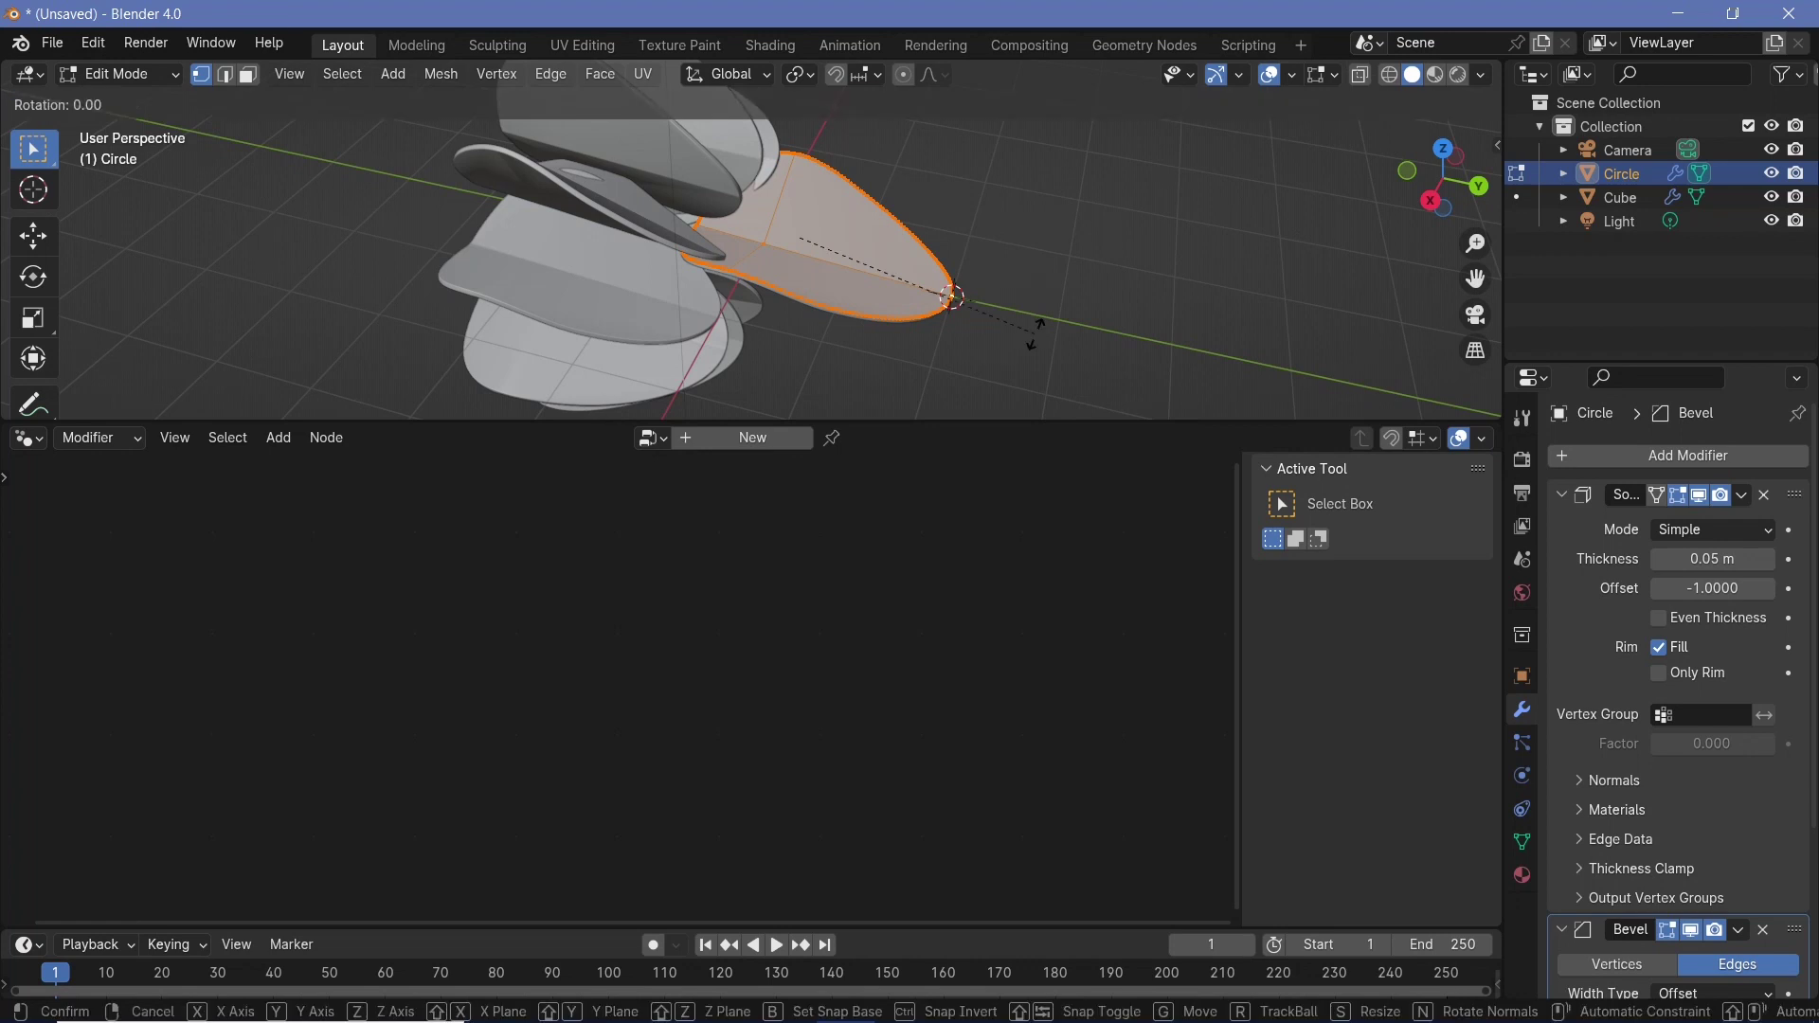
key("x")
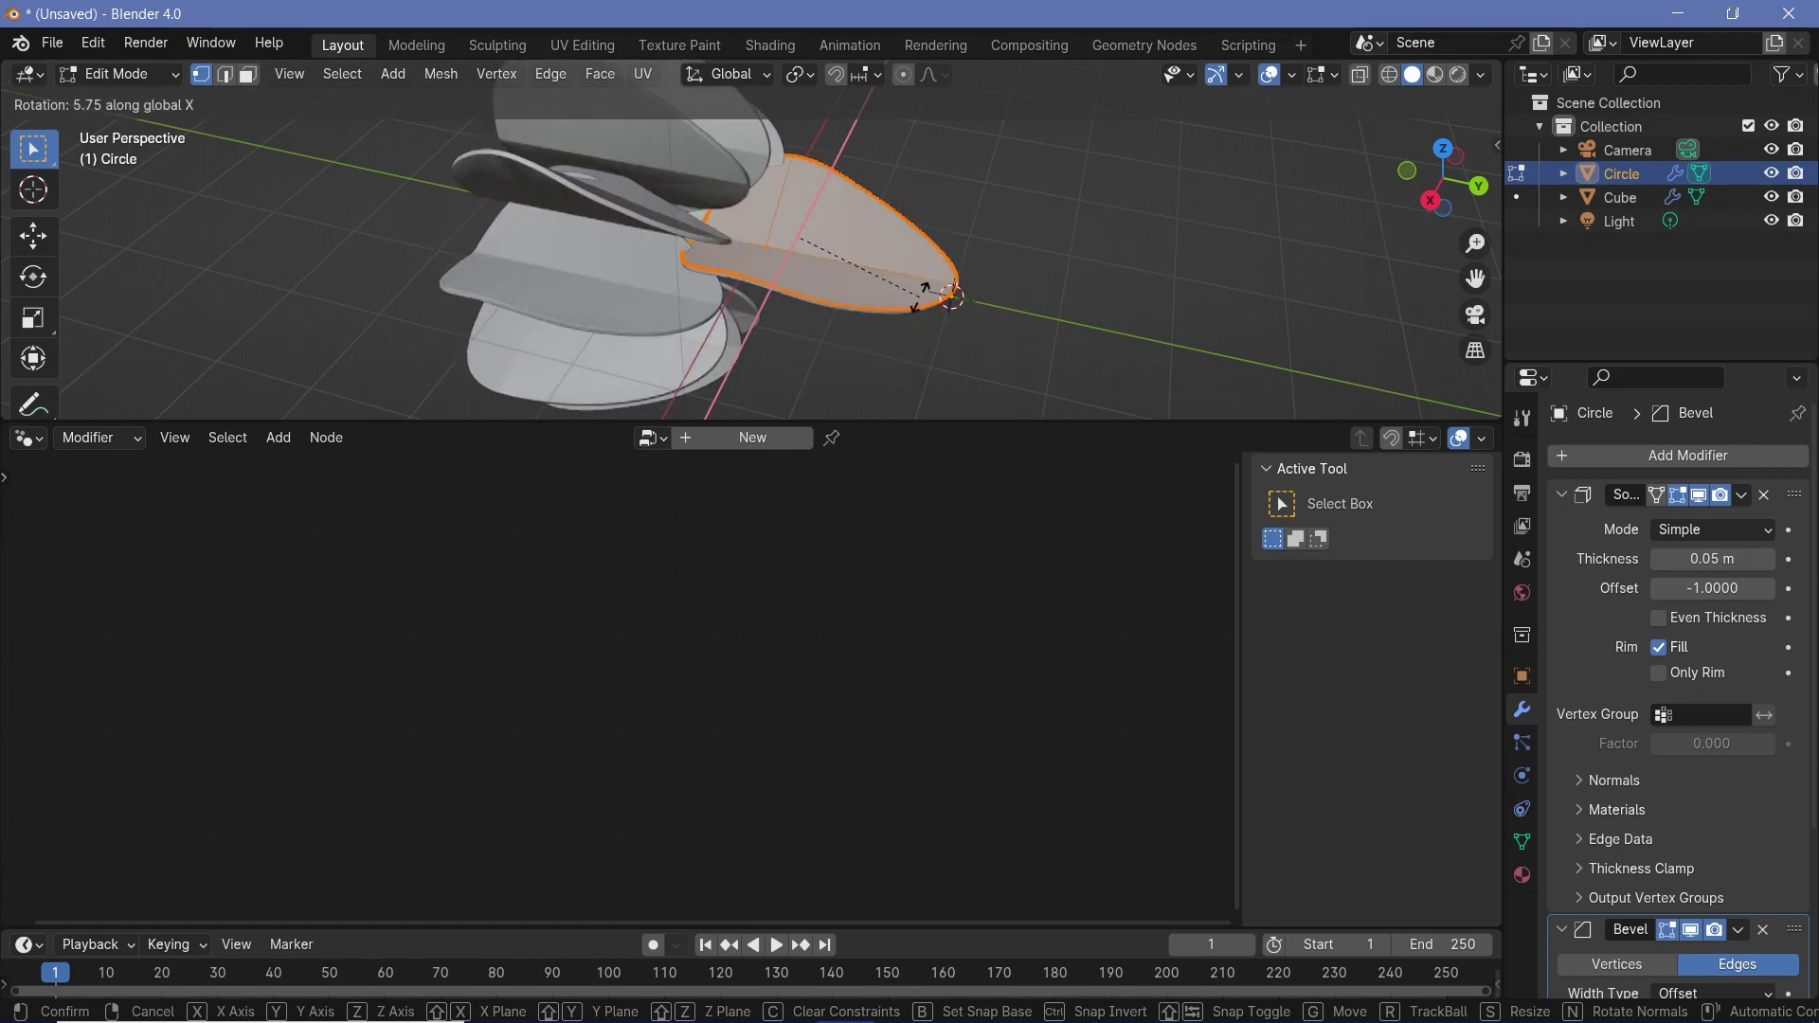
left_click(1006, 299)
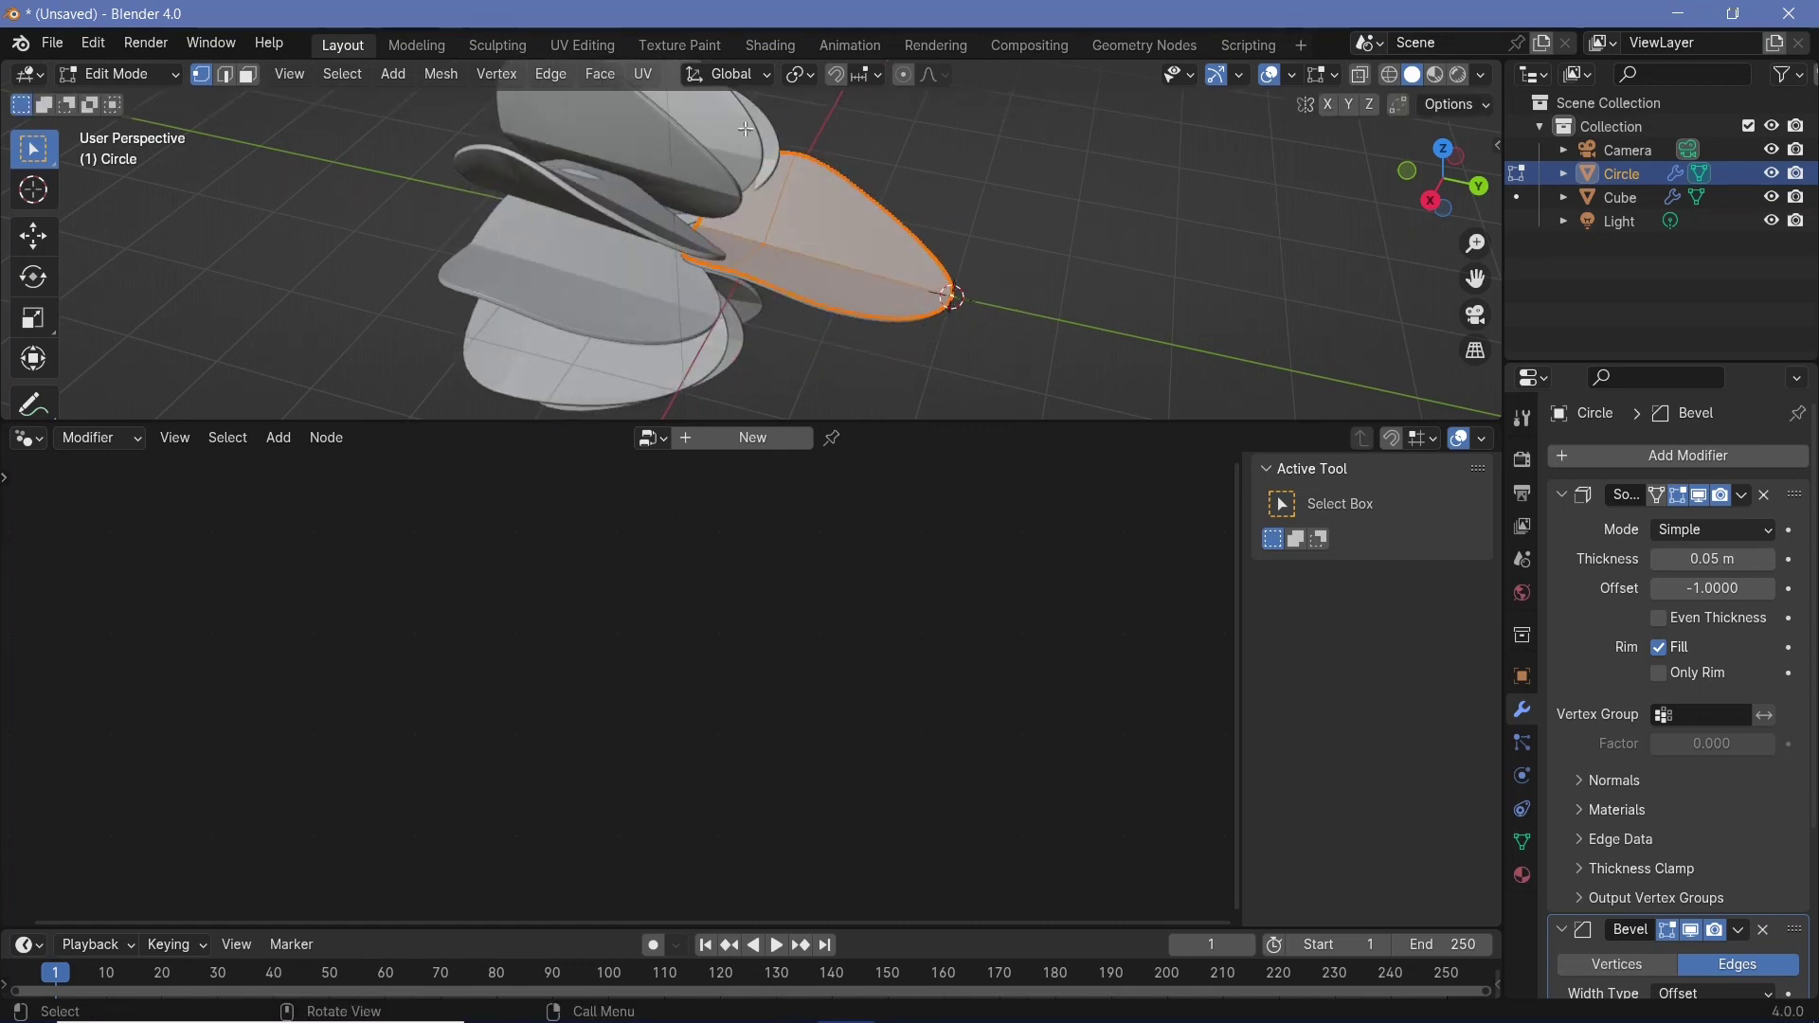
left_click(799, 76)
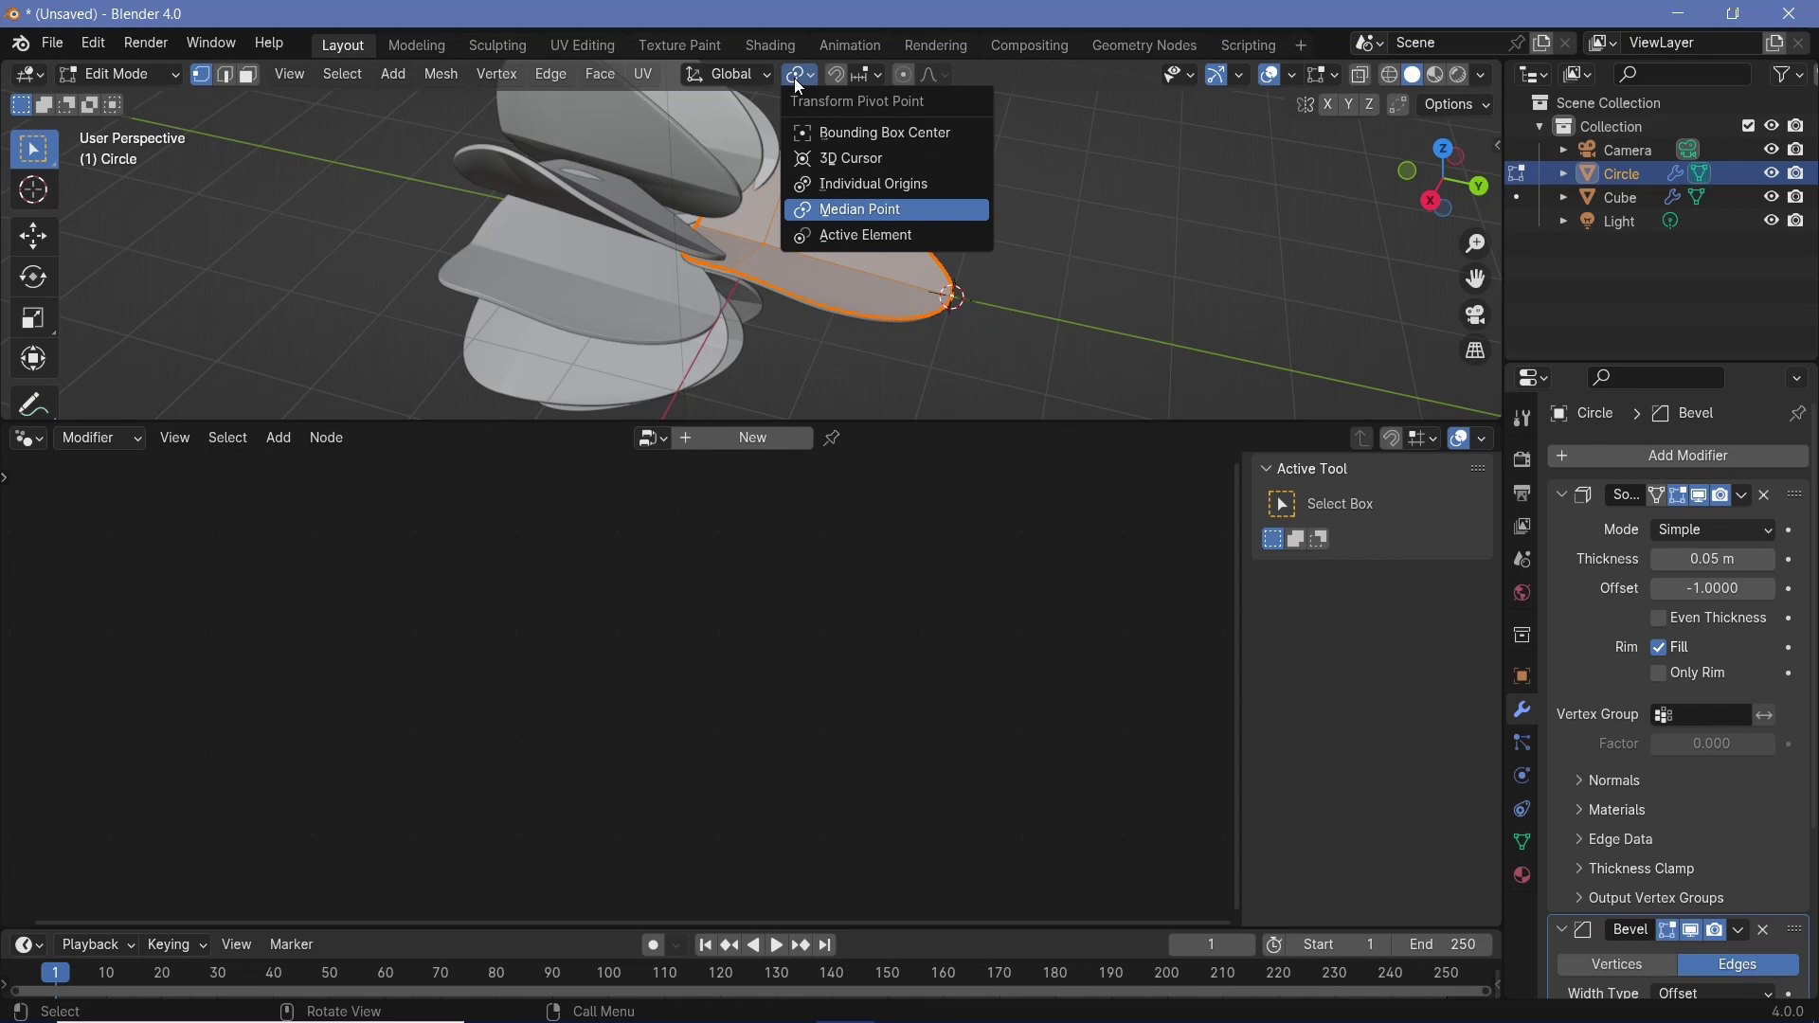
left_click(841, 160)
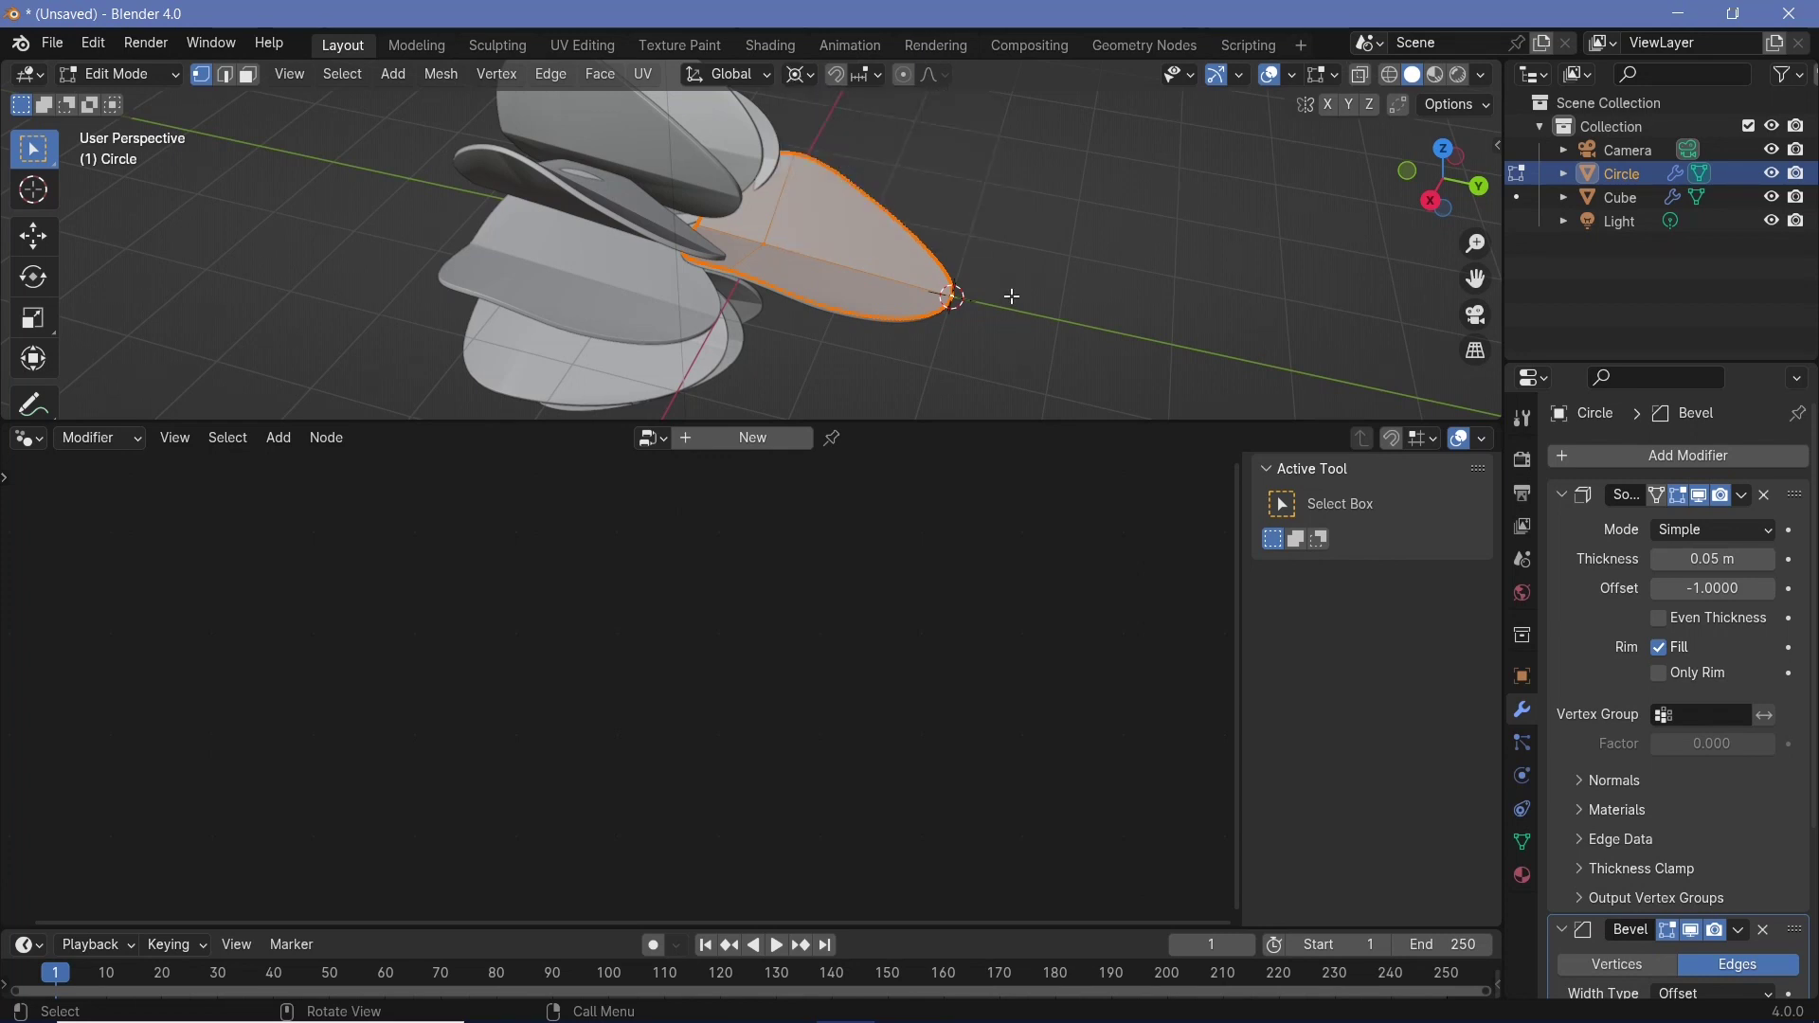
- Rotate the Circle mesh 90° about X around the 3D cursor
key("r")
key("x")
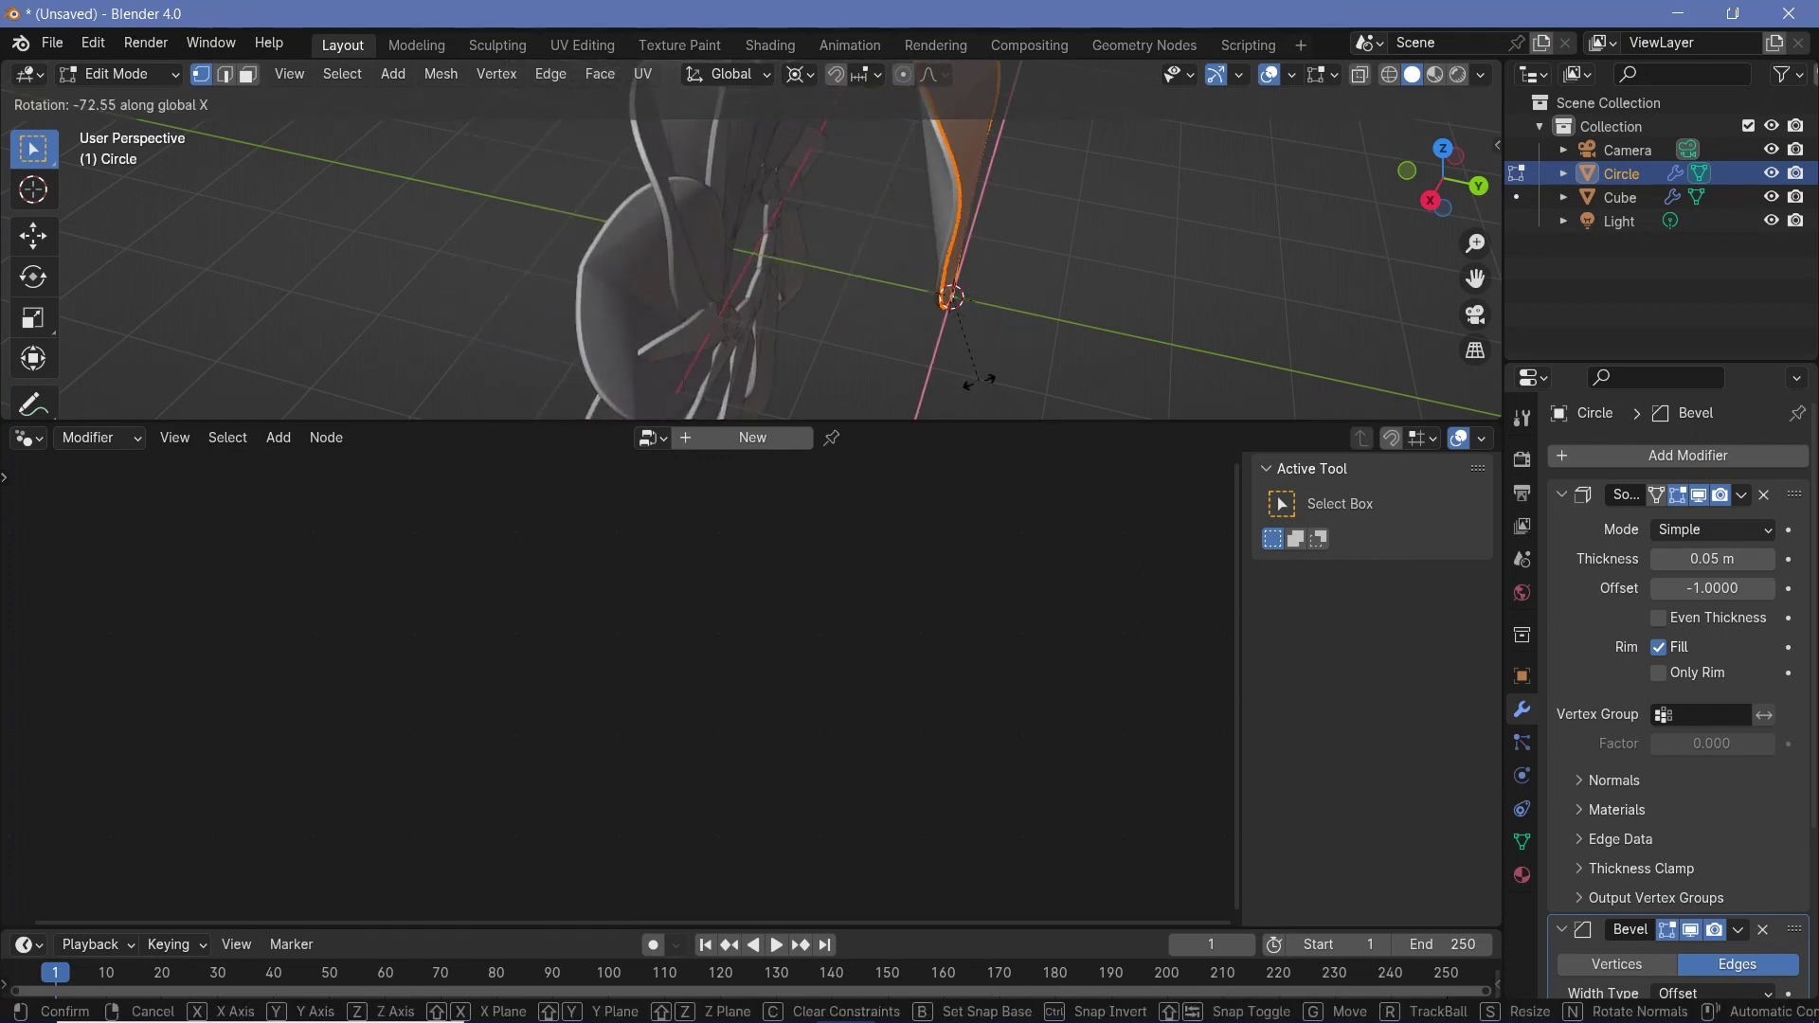
mouse_move(936, 170)
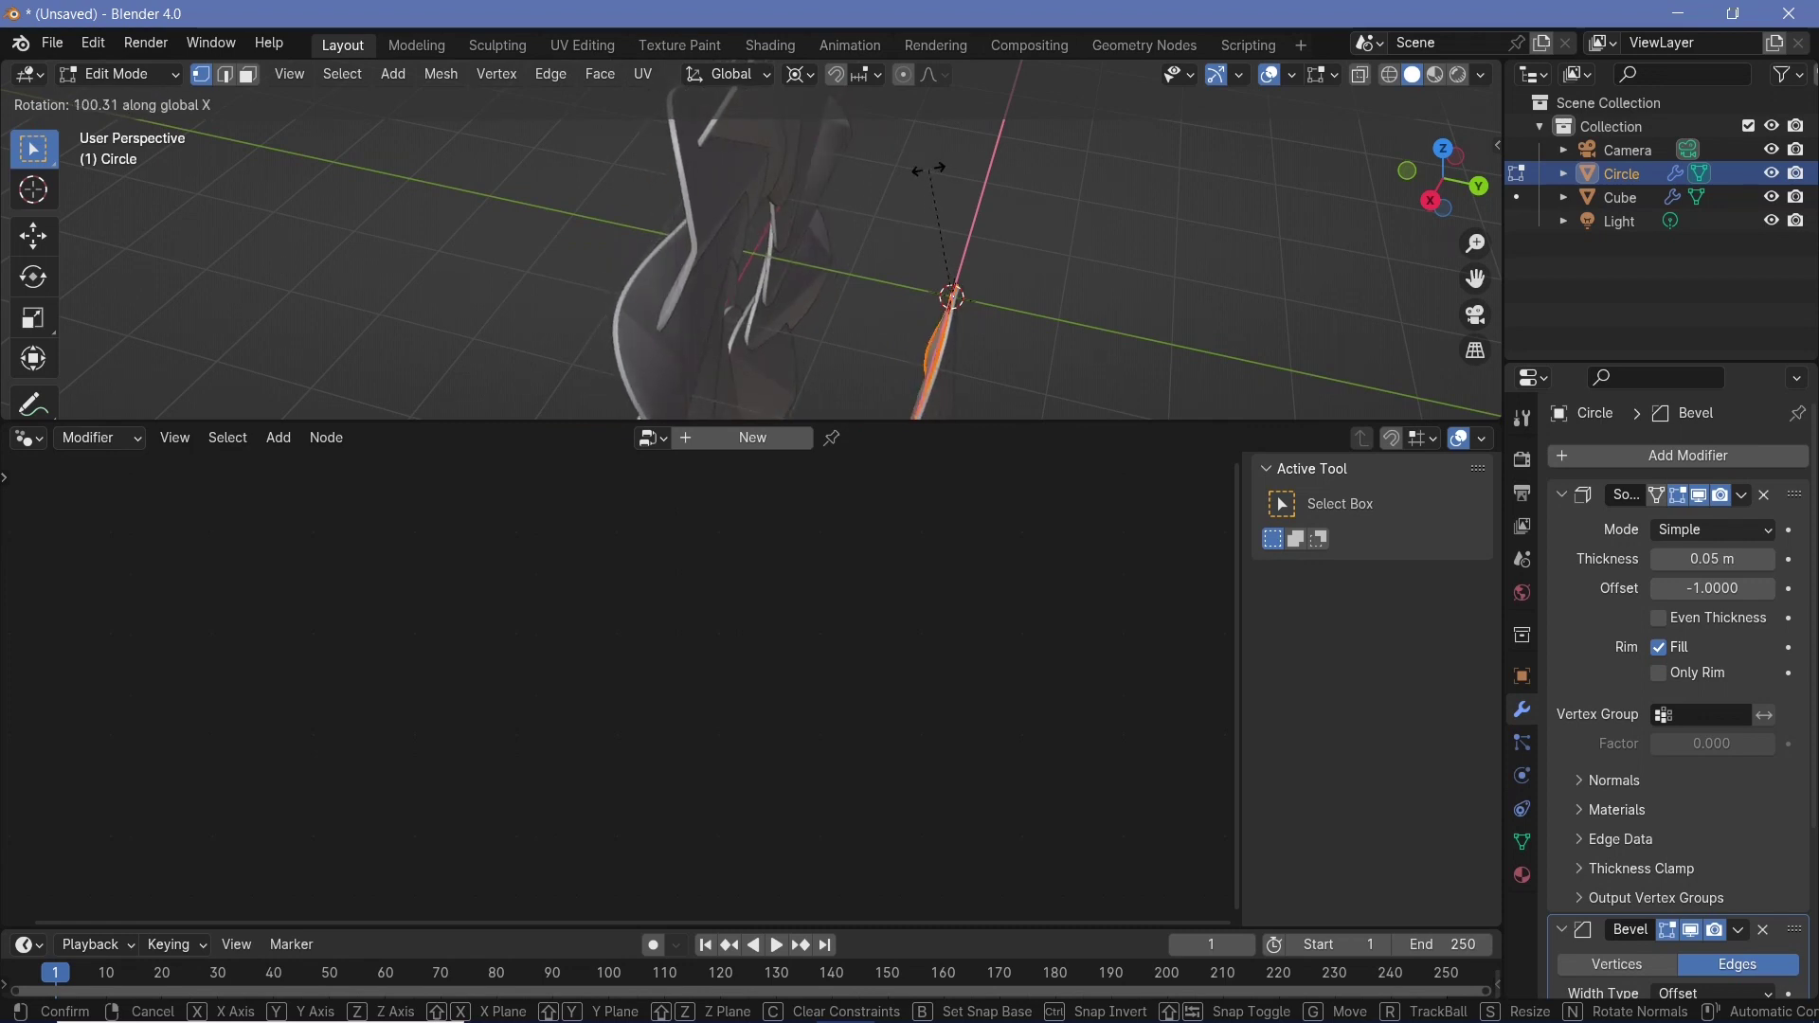
left_click(929, 171)
type("r")
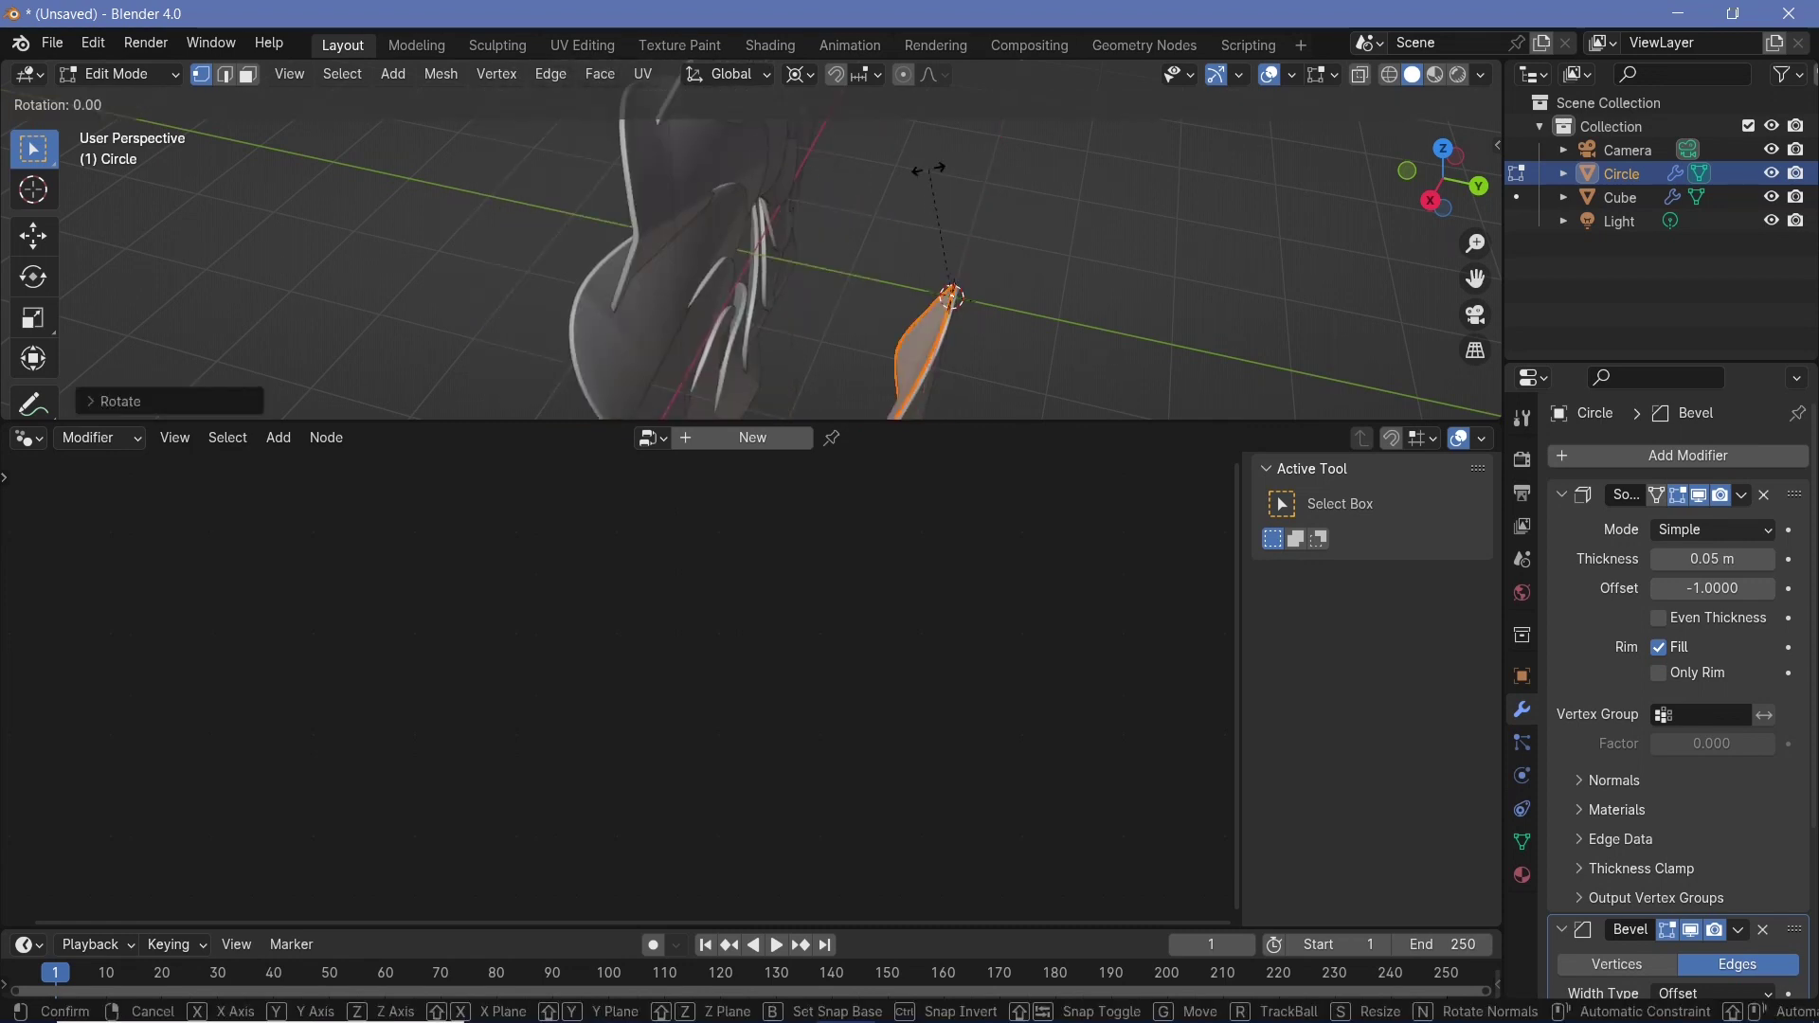
type("x90")
left_click(930, 170)
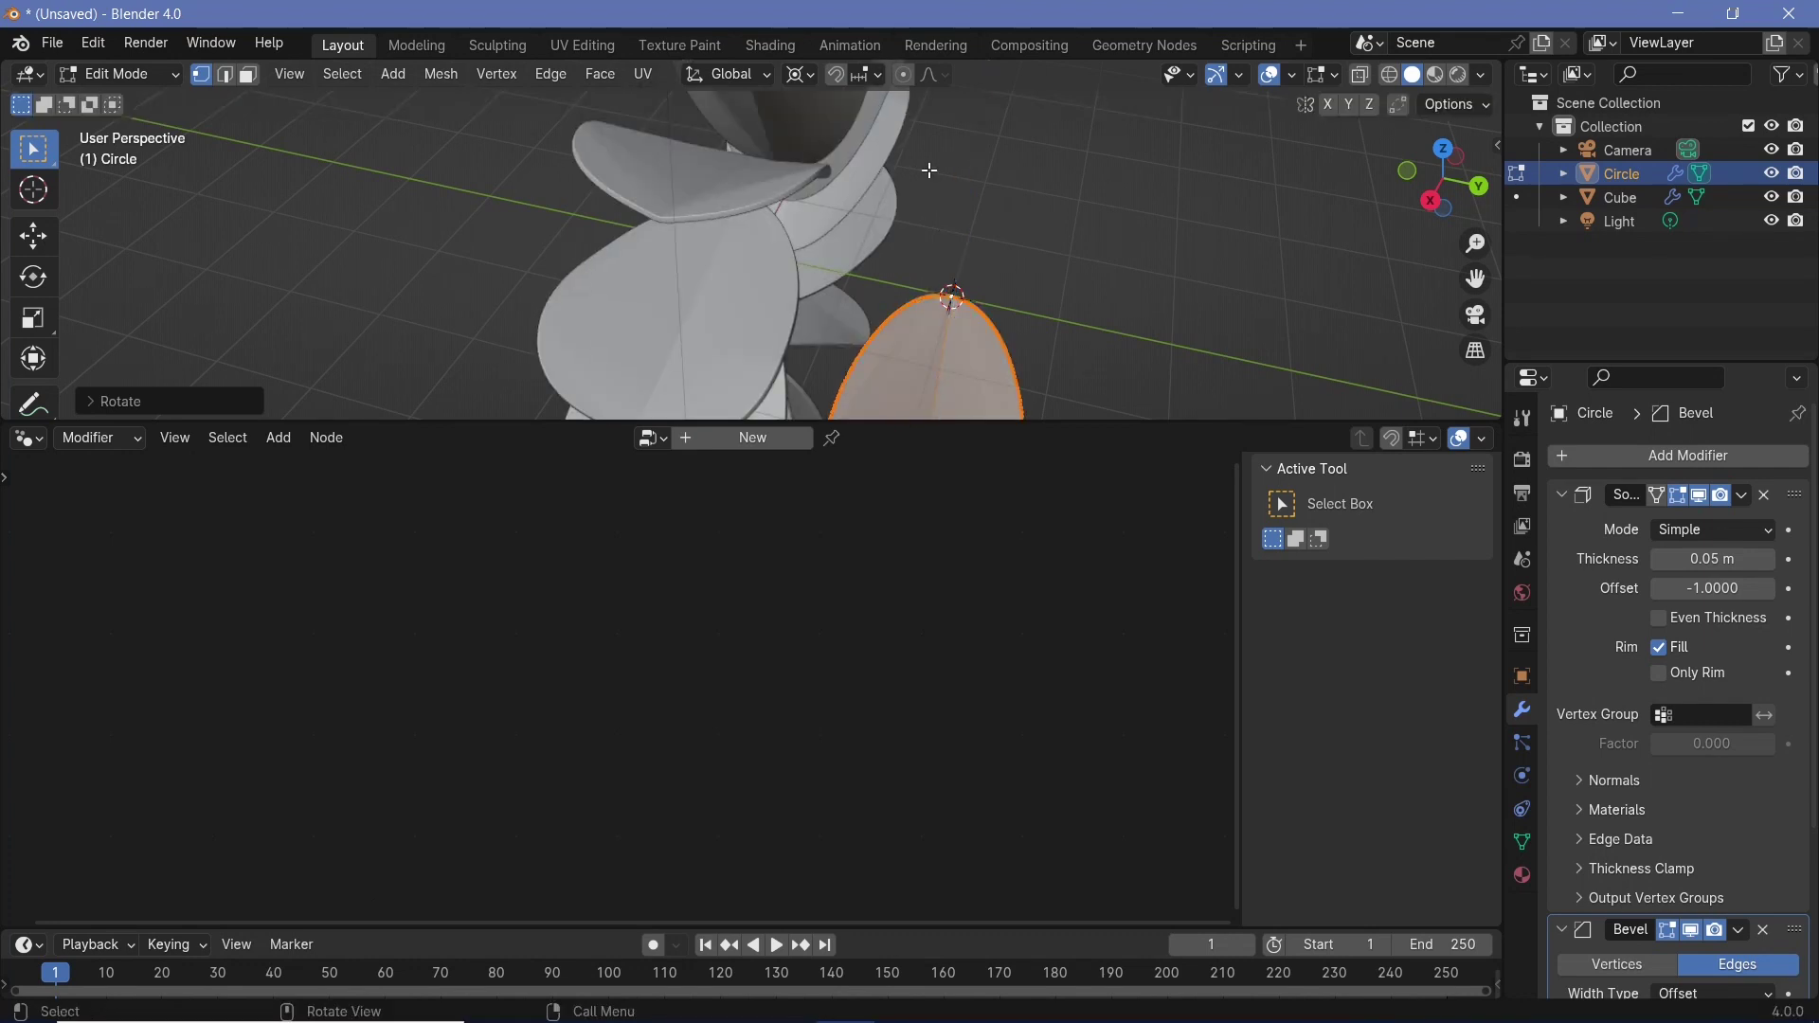
middle_click_drag(965, 205, 766, 144)
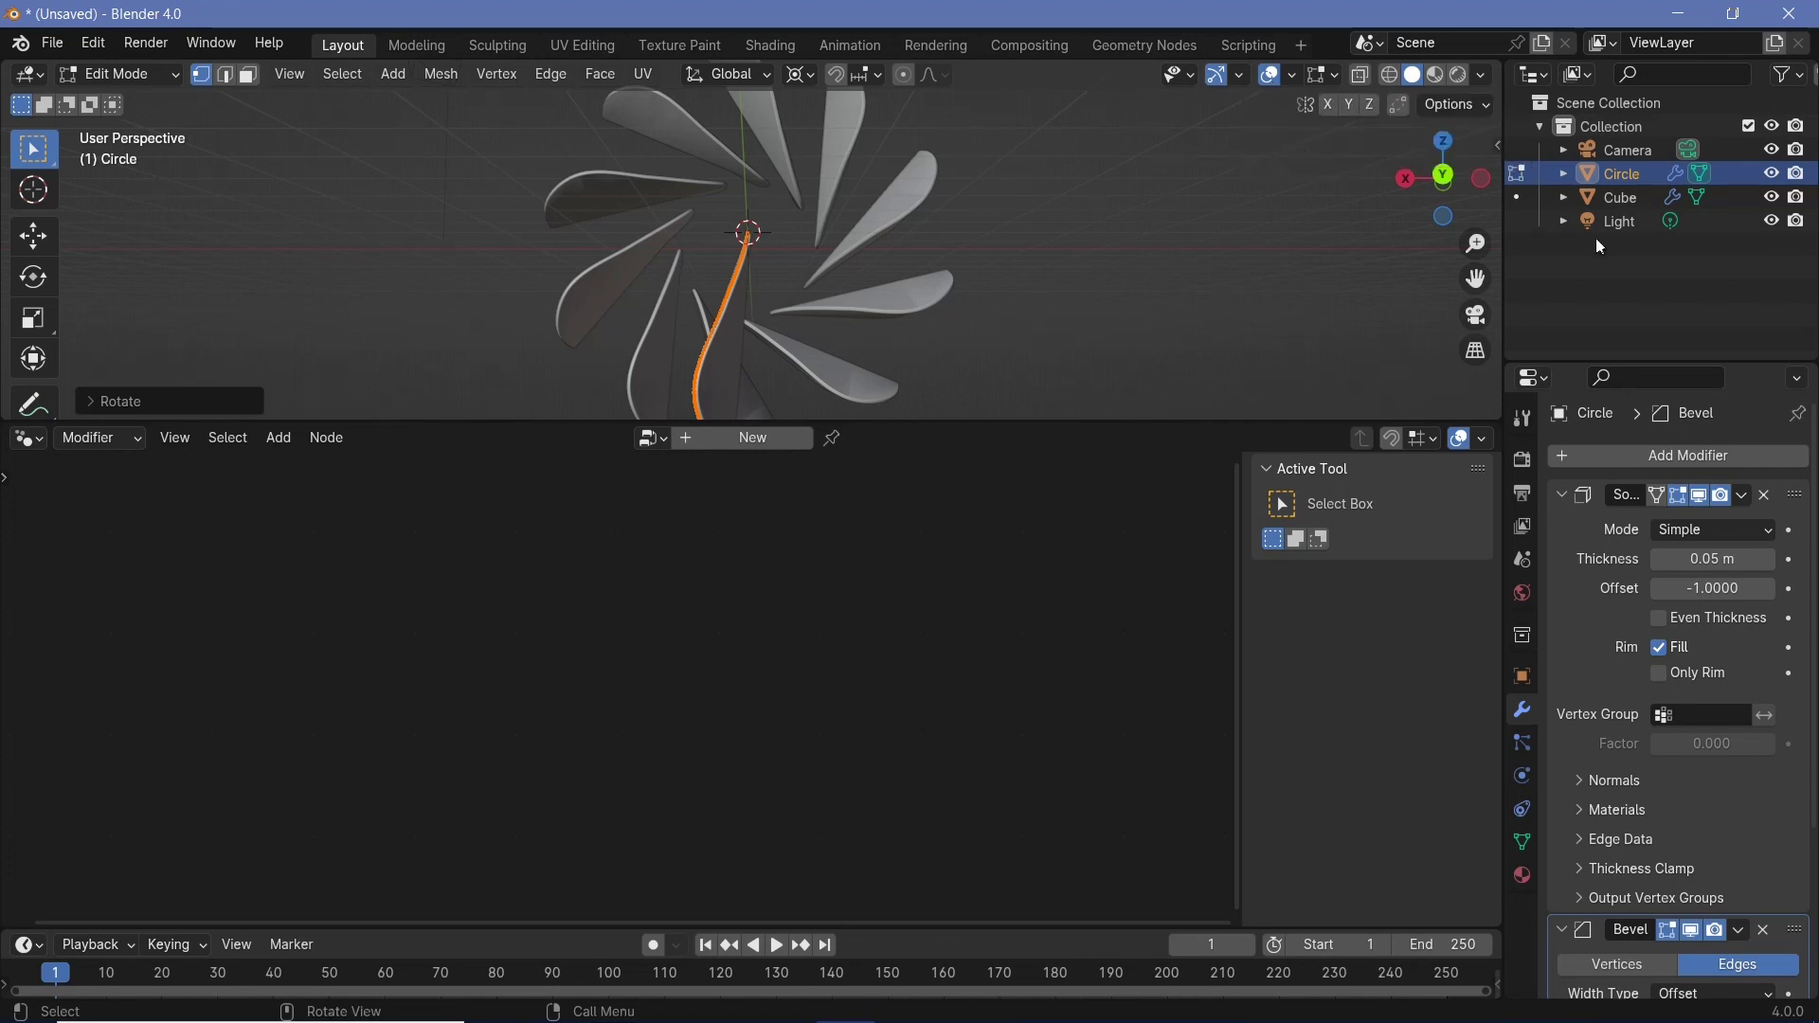
- Return to Object Mode and hide the Circle object
key("ctrl+Tab")
left_click(833, 276)
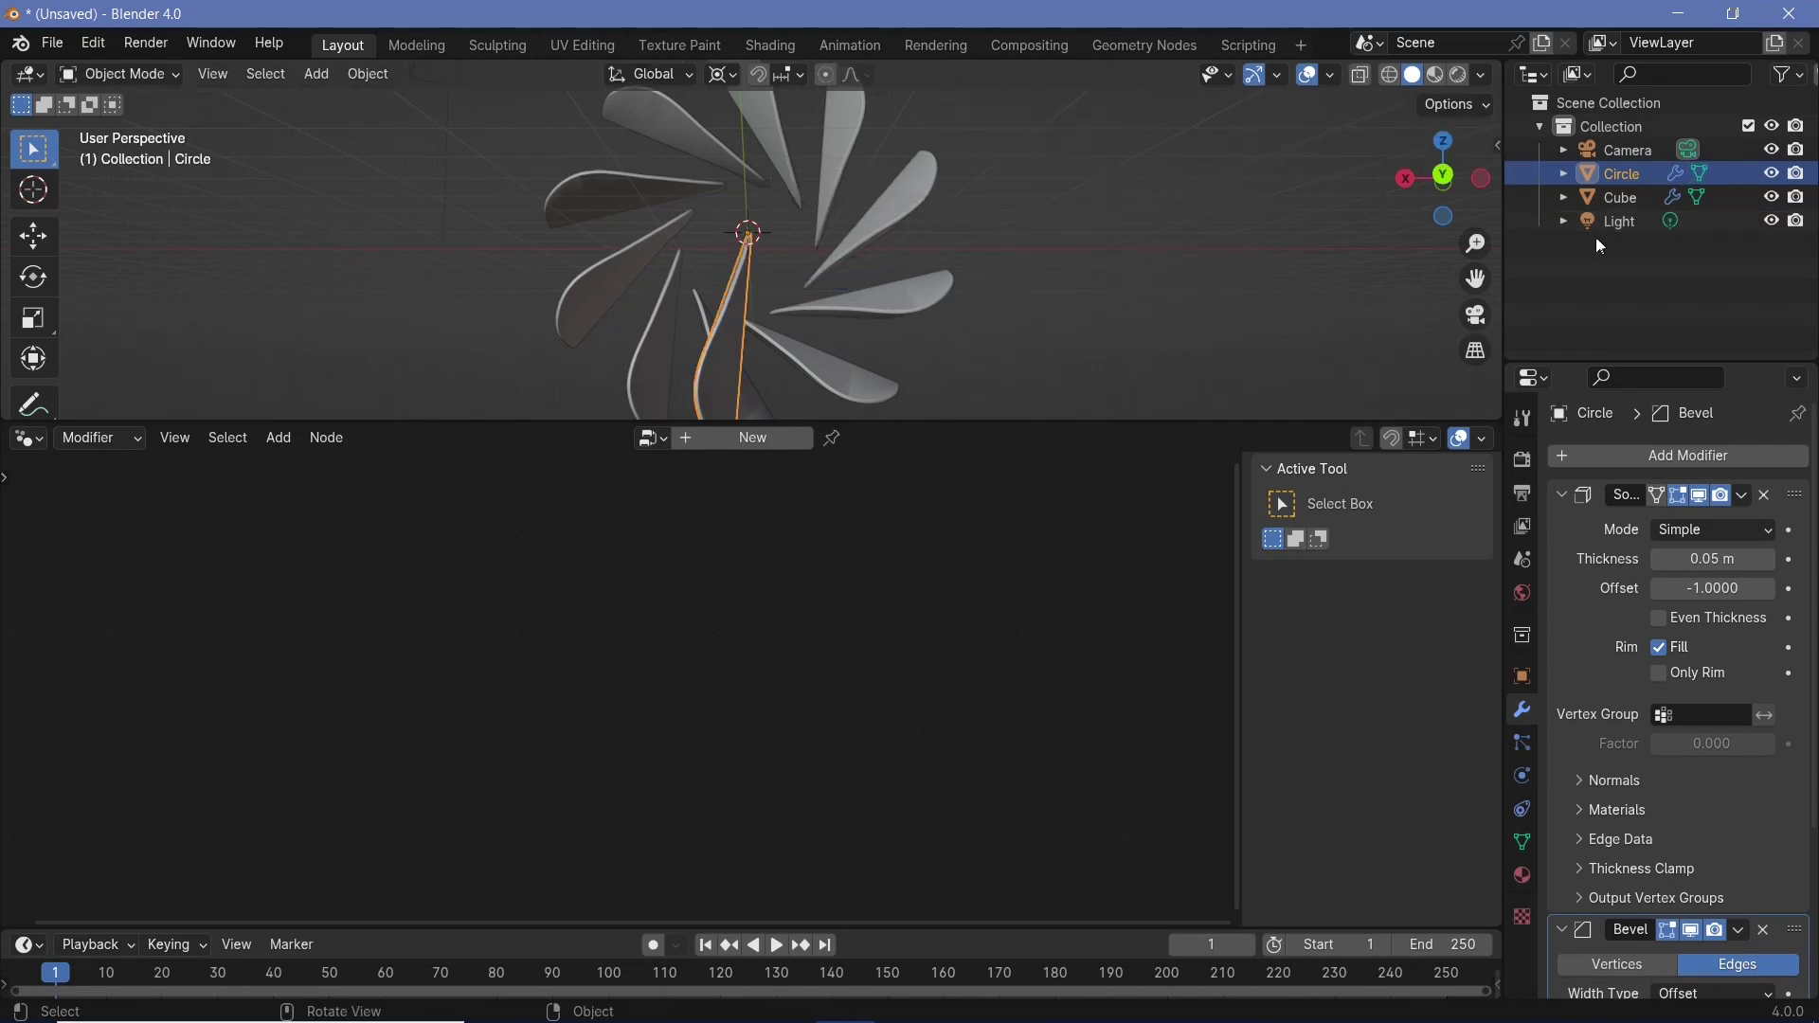
left_click(1770, 173)
scroll(860, 353, "up", 2)
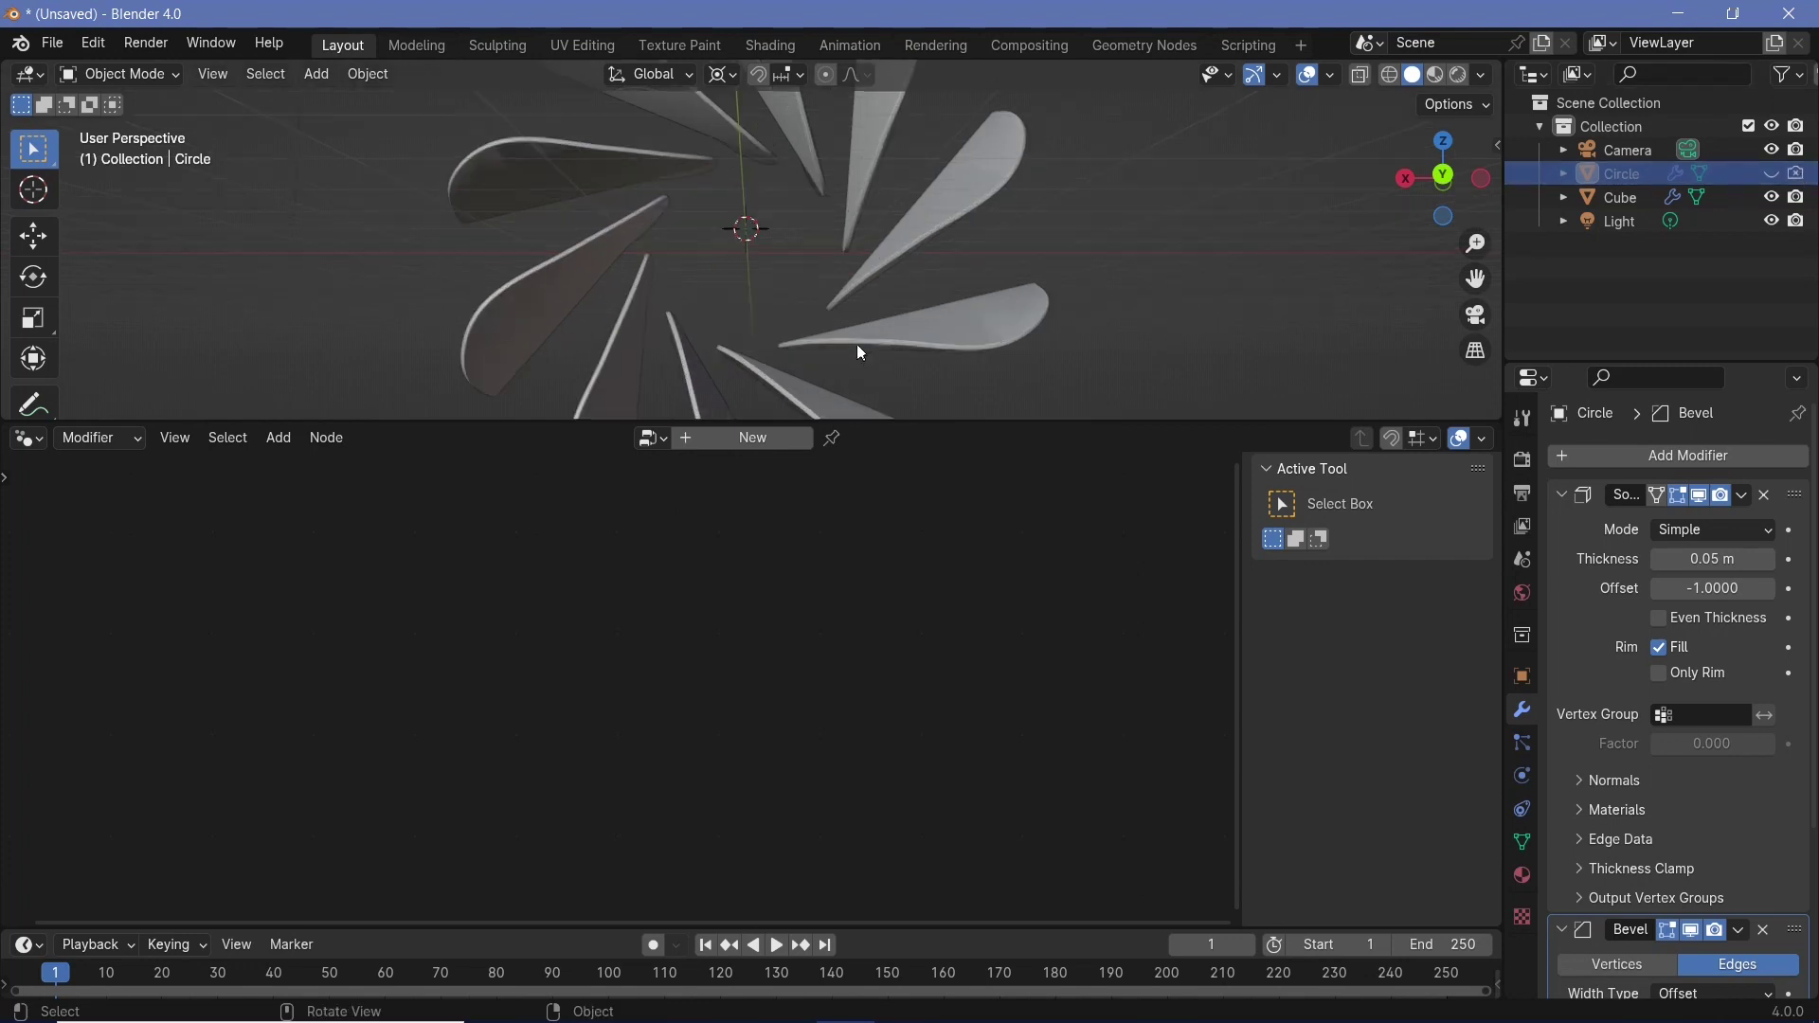
- Select the petal ring and raise the Curve Circle resolution to 256
left_click(833, 344)
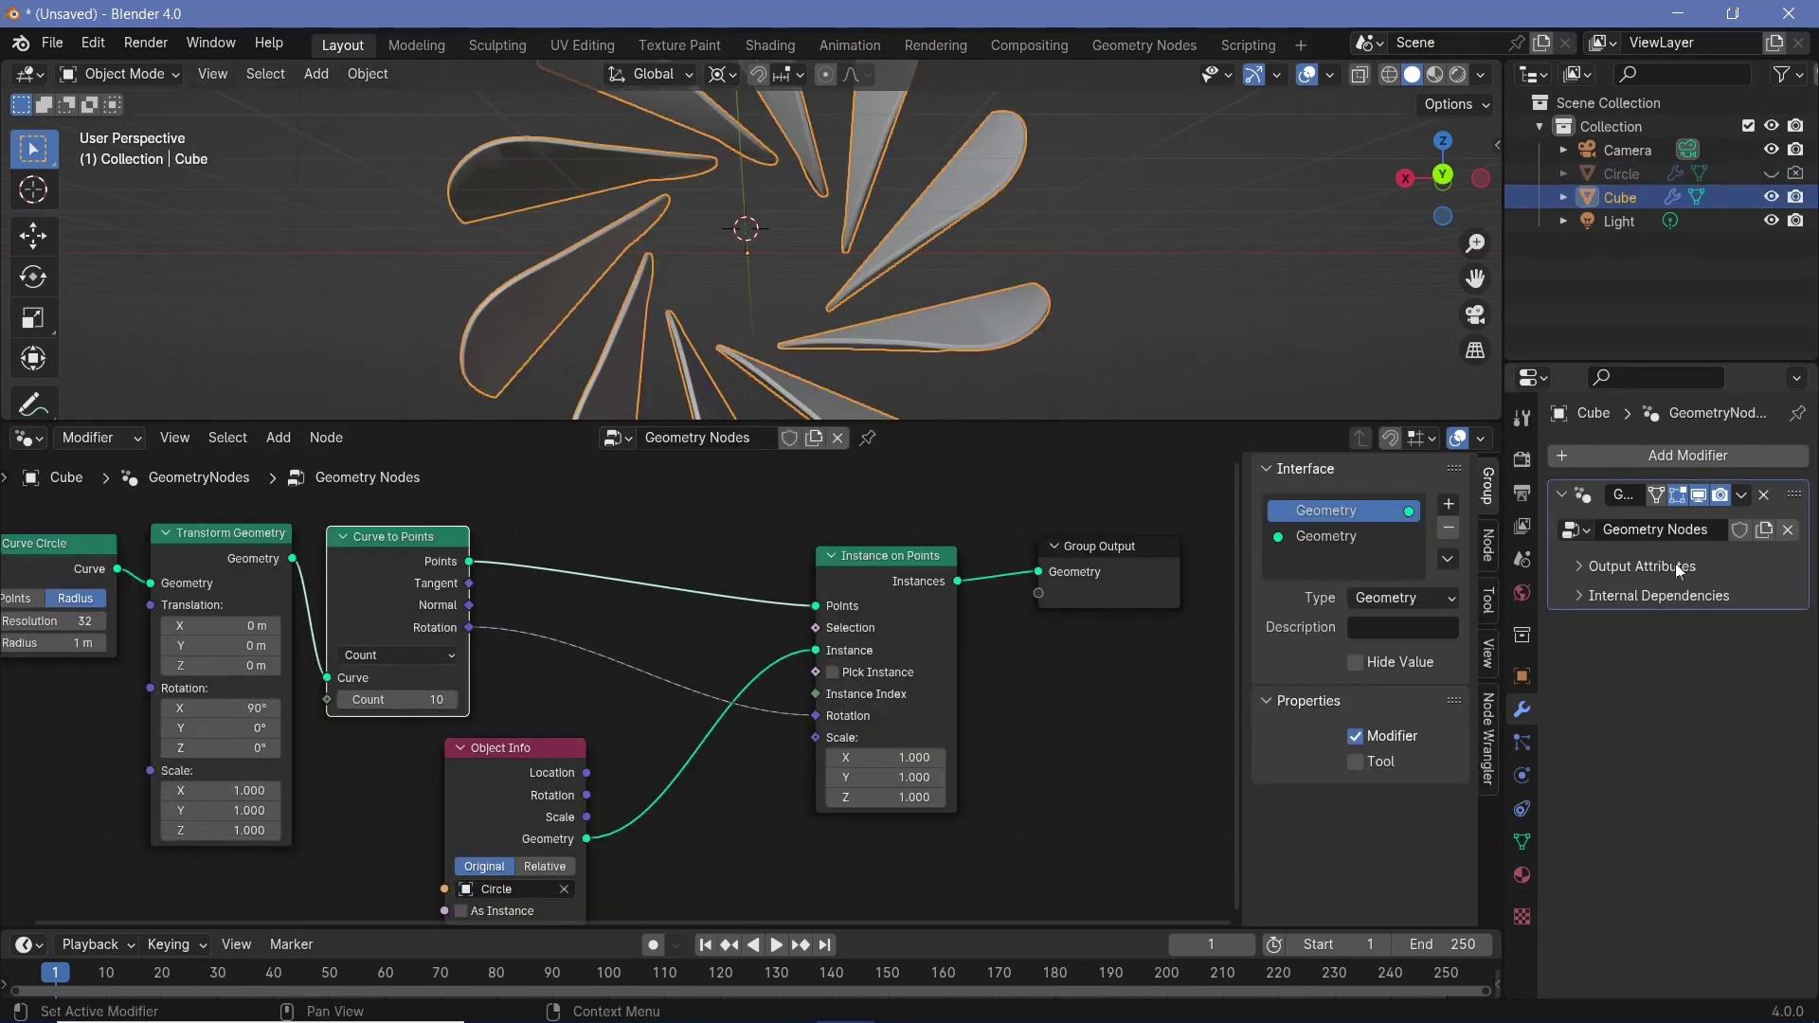
middle_click_drag(65, 636, 474, 629)
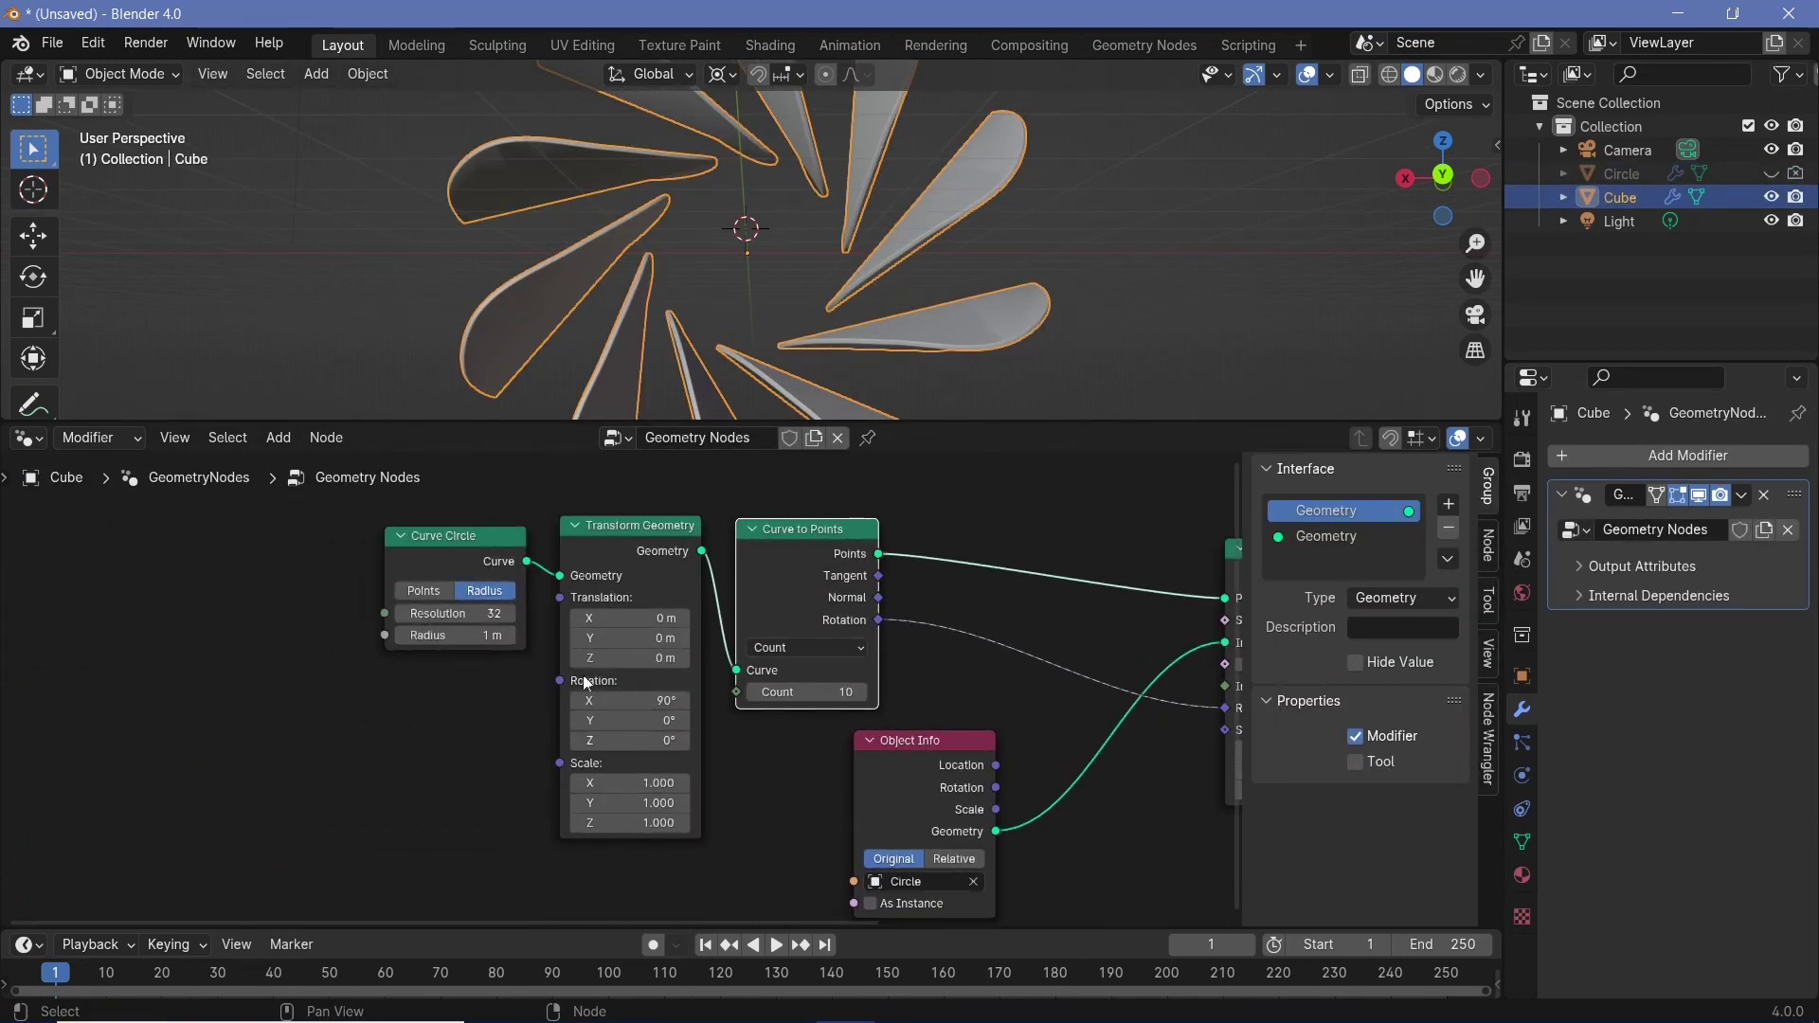
left_click(474, 615)
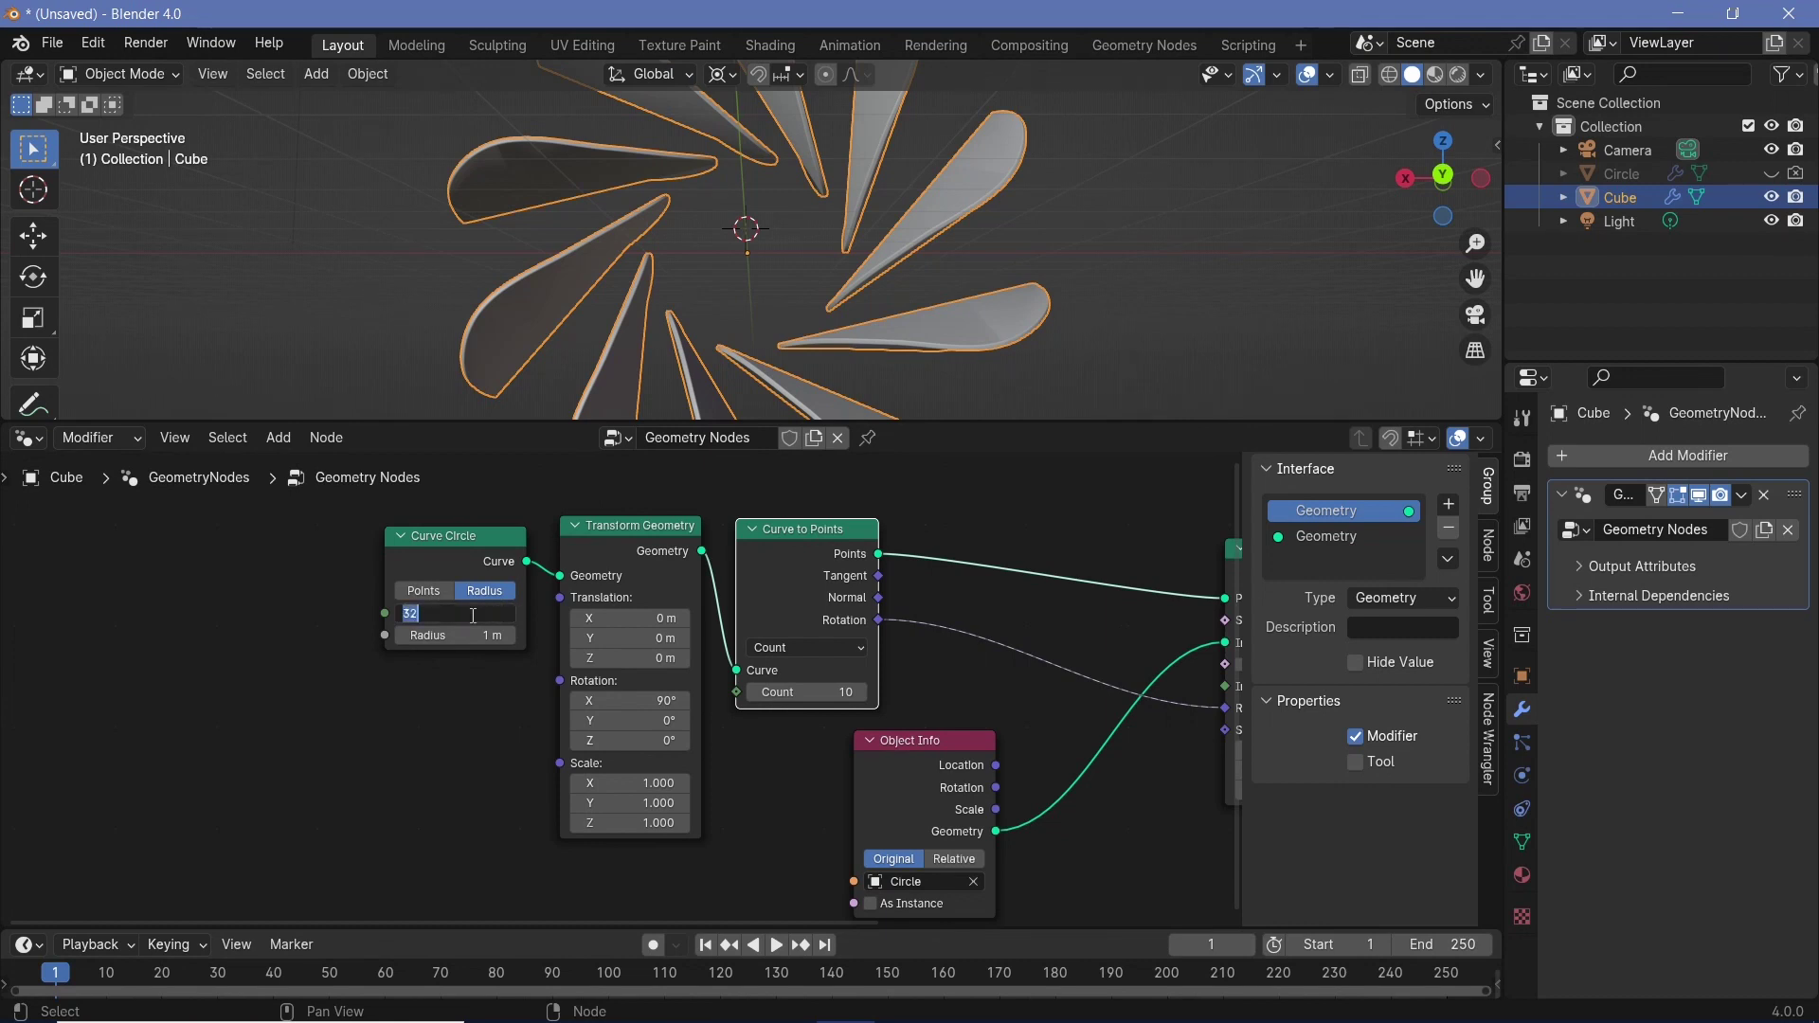
type("1")
type("56")
key("Return")
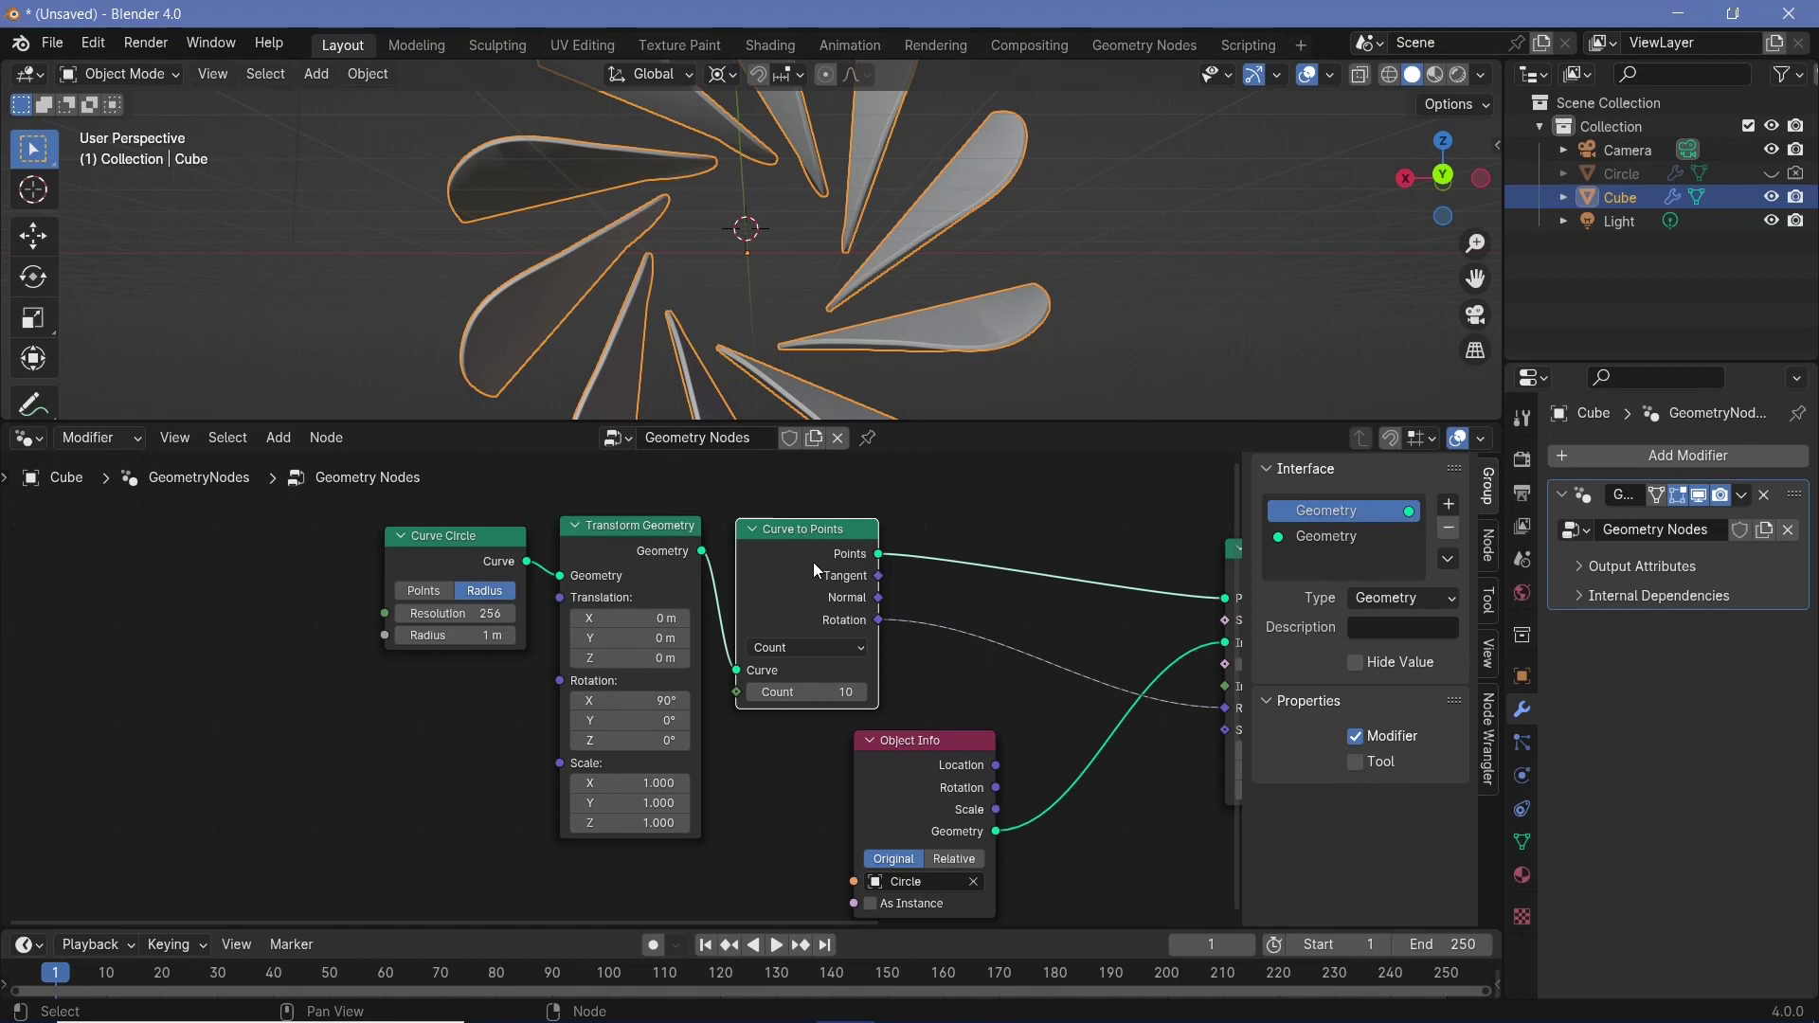
- Set the Curve to Points count to 50 and move Instance on Points into full view
mouse_move(806, 696)
left_mouse_down()
mouse_move(880, 696)
mouse_move(804, 695)
left_mouse_up()
left_click(805, 695)
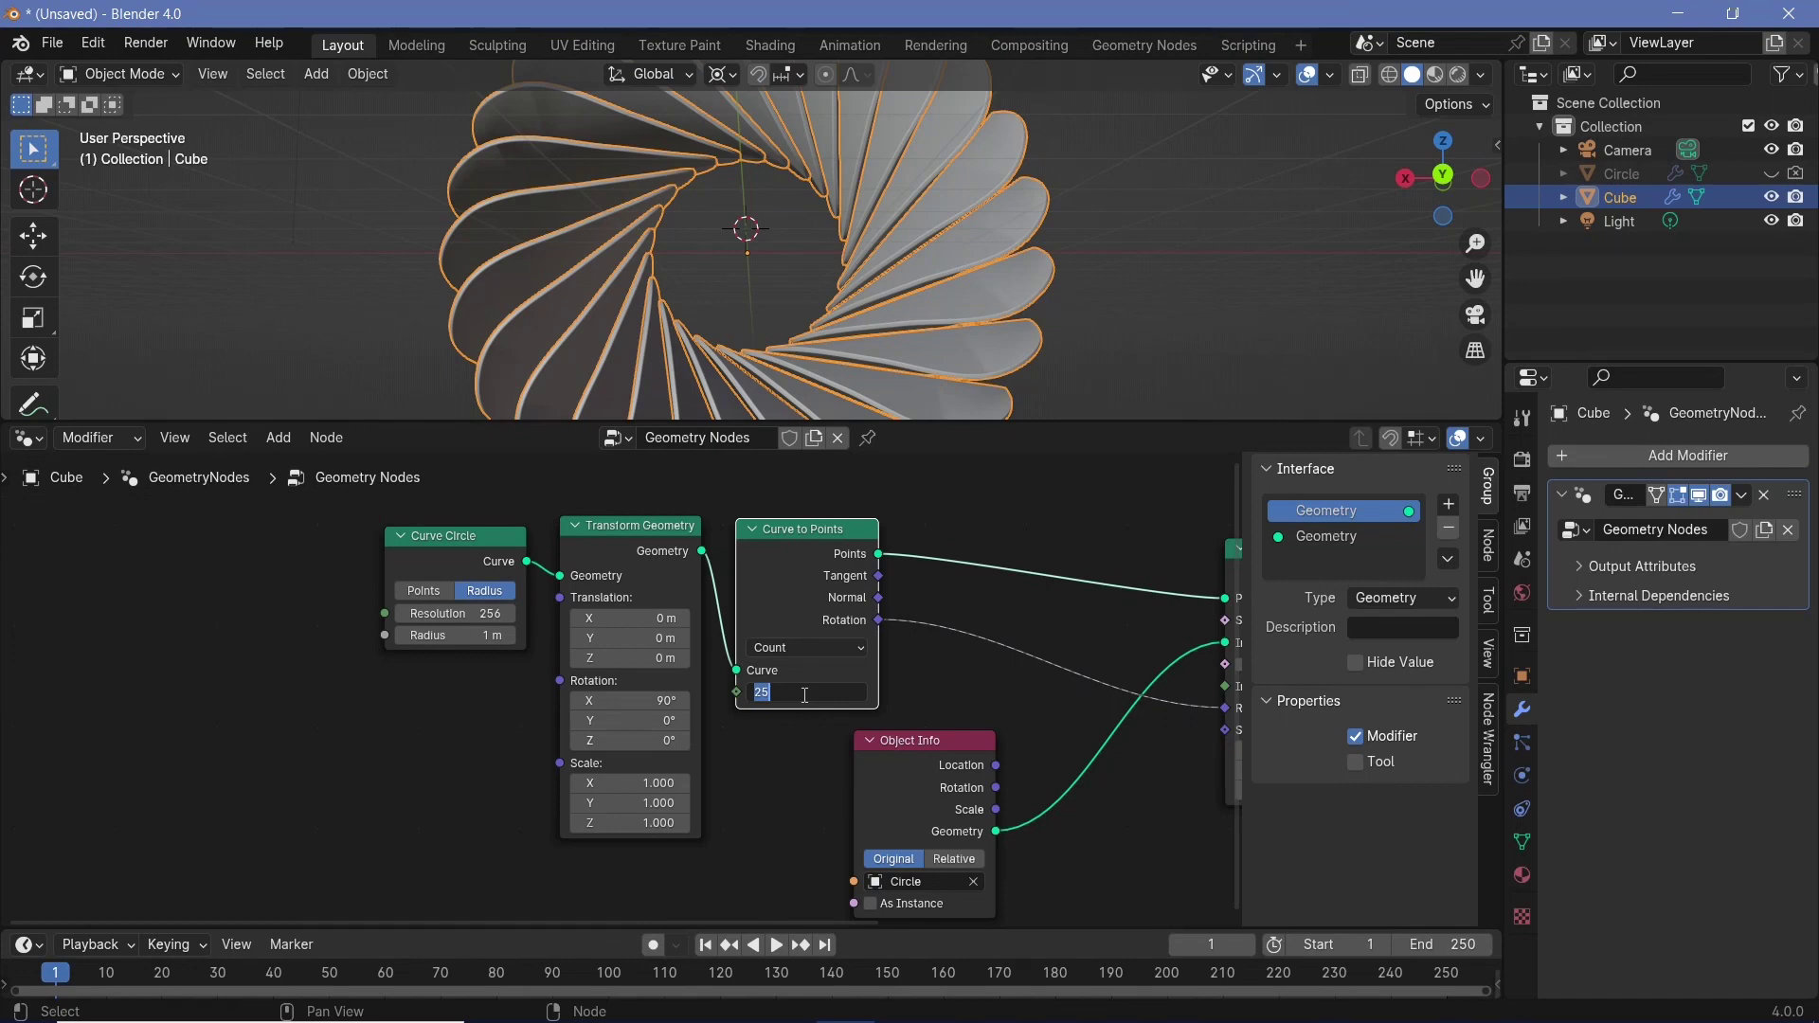
type("50")
key("Return")
middle_click_drag(777, 237, 764, 163)
scroll(764, 163, "down", 3)
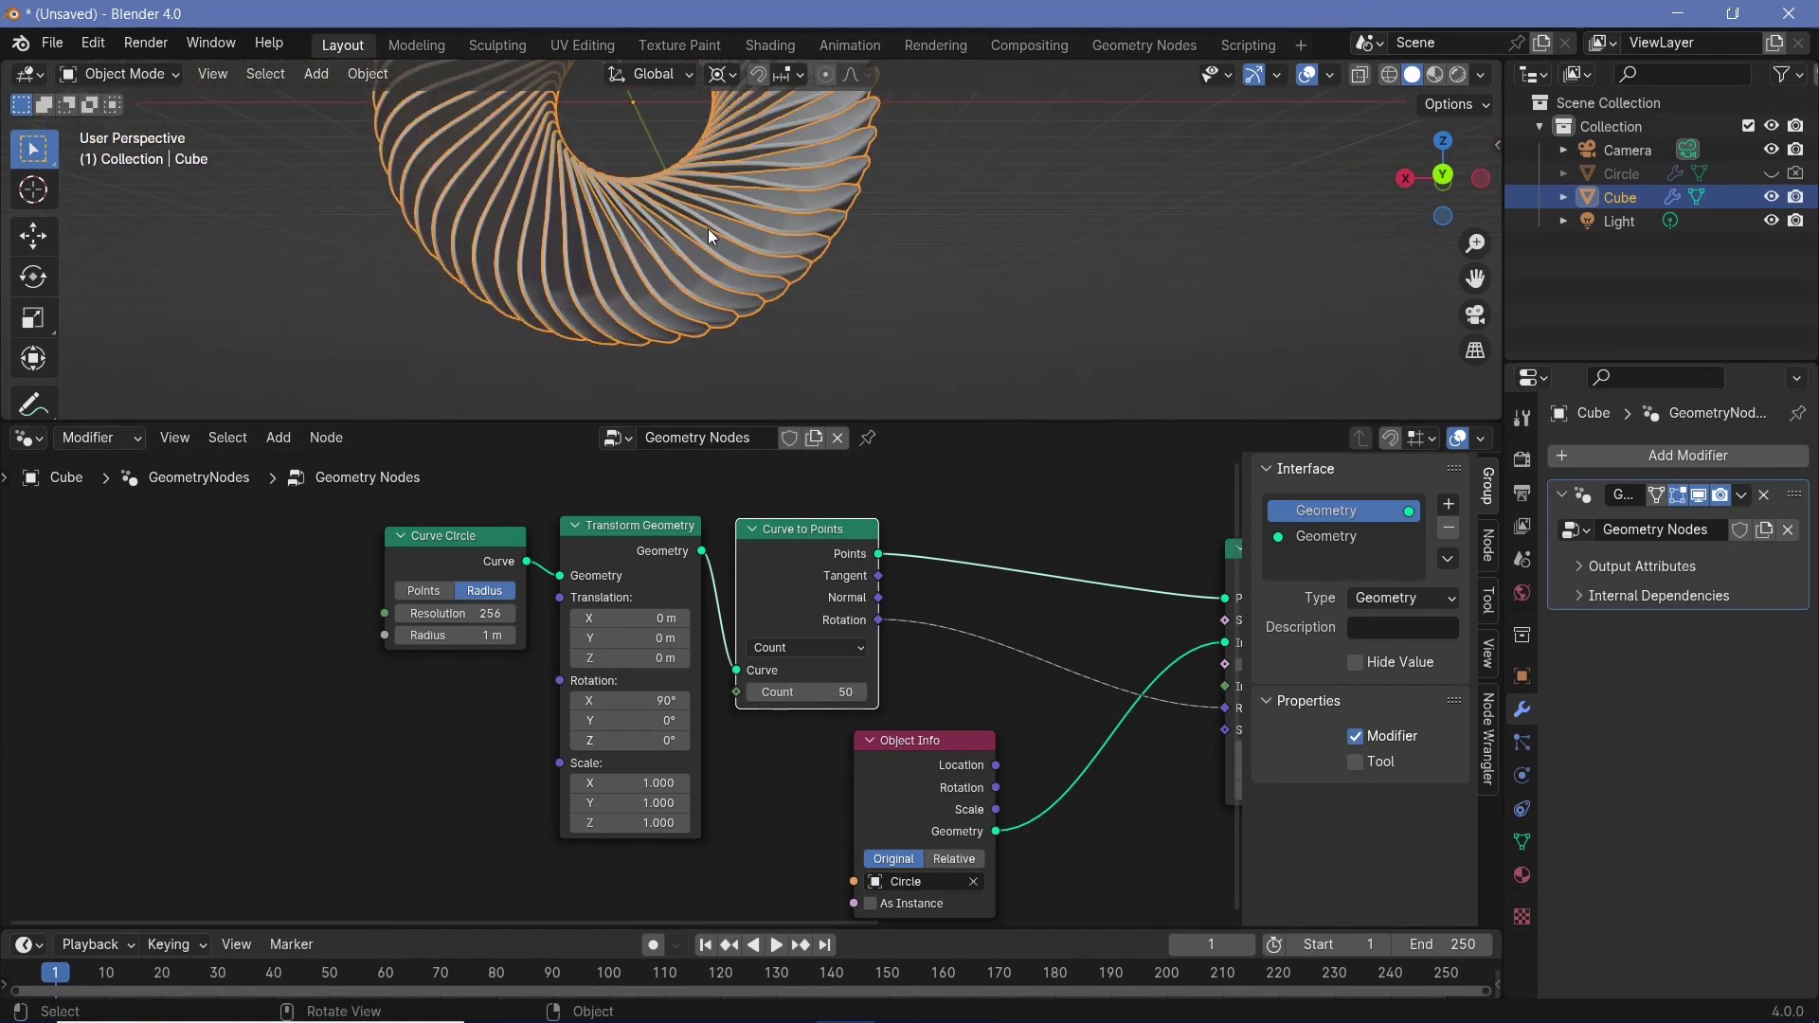
scroll(1042, 607, "down", 1)
left_click_drag(1156, 568, 990, 565)
- Duplicate Transform Geometry, reset its rotation to 0°, and insert it before Group Output
middle_click_drag(1059, 603, 816, 592)
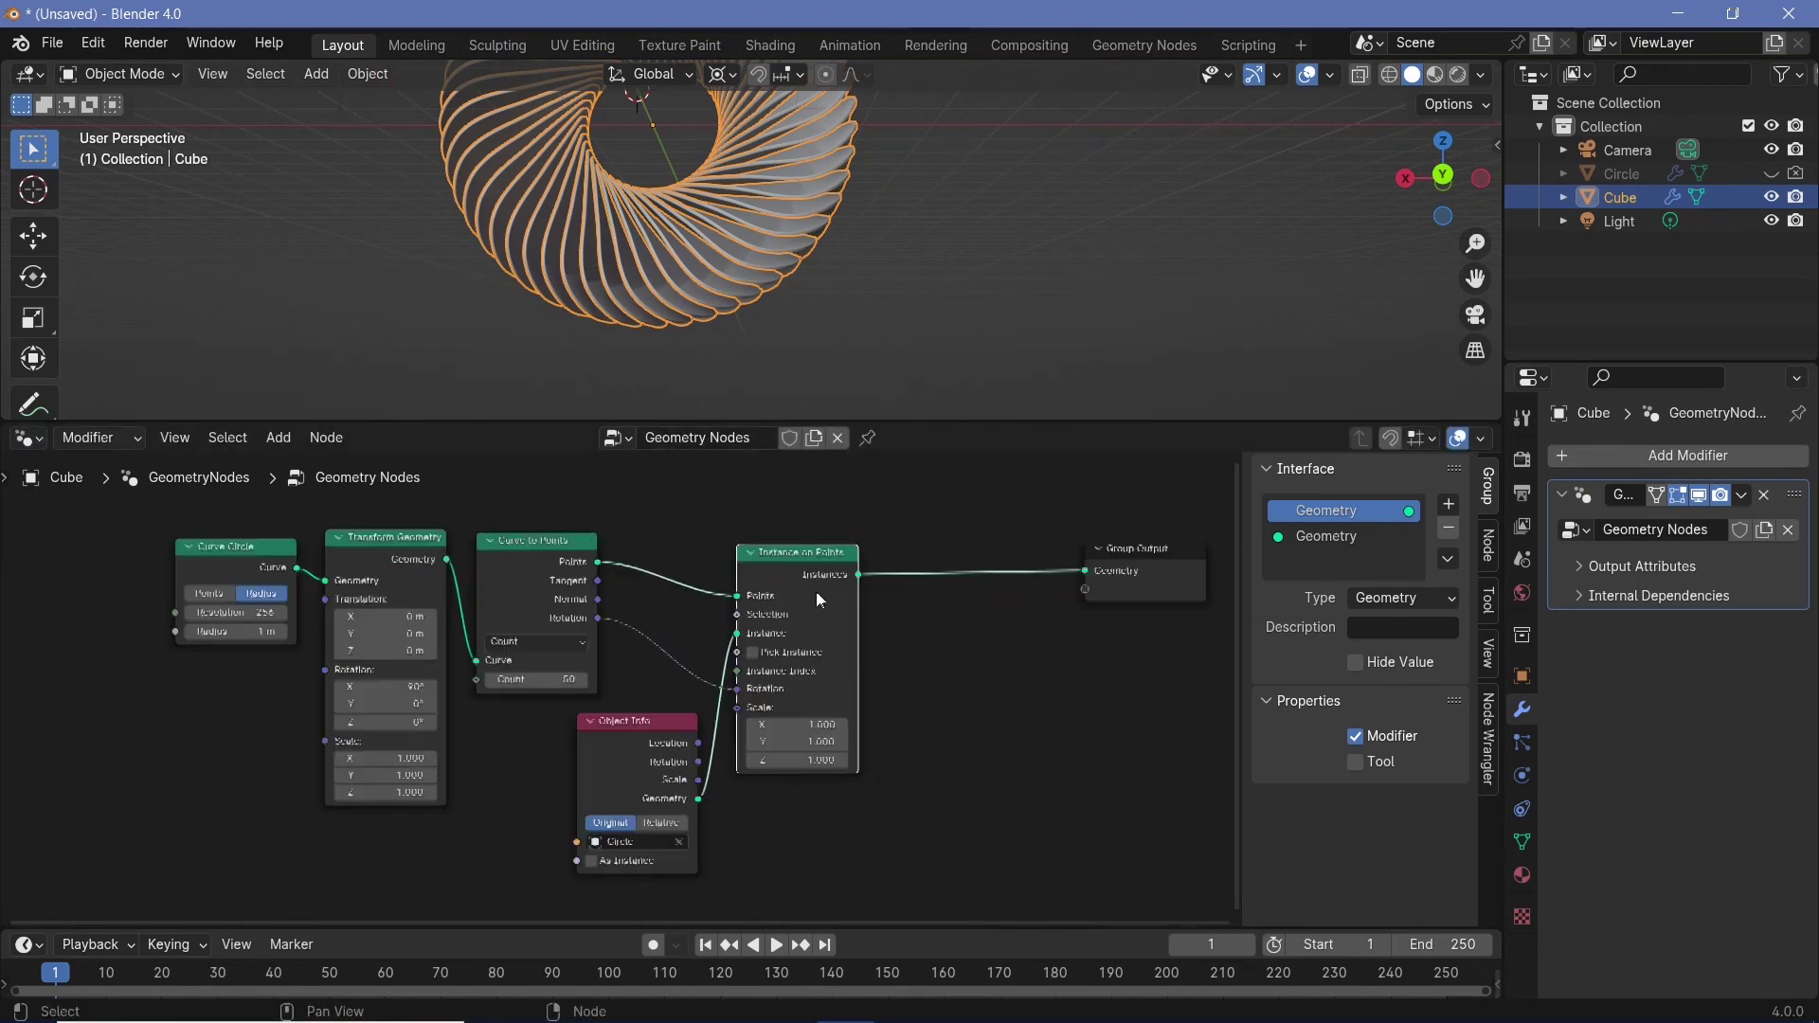
left_click(391, 559)
left_click_drag(417, 566, 396, 602)
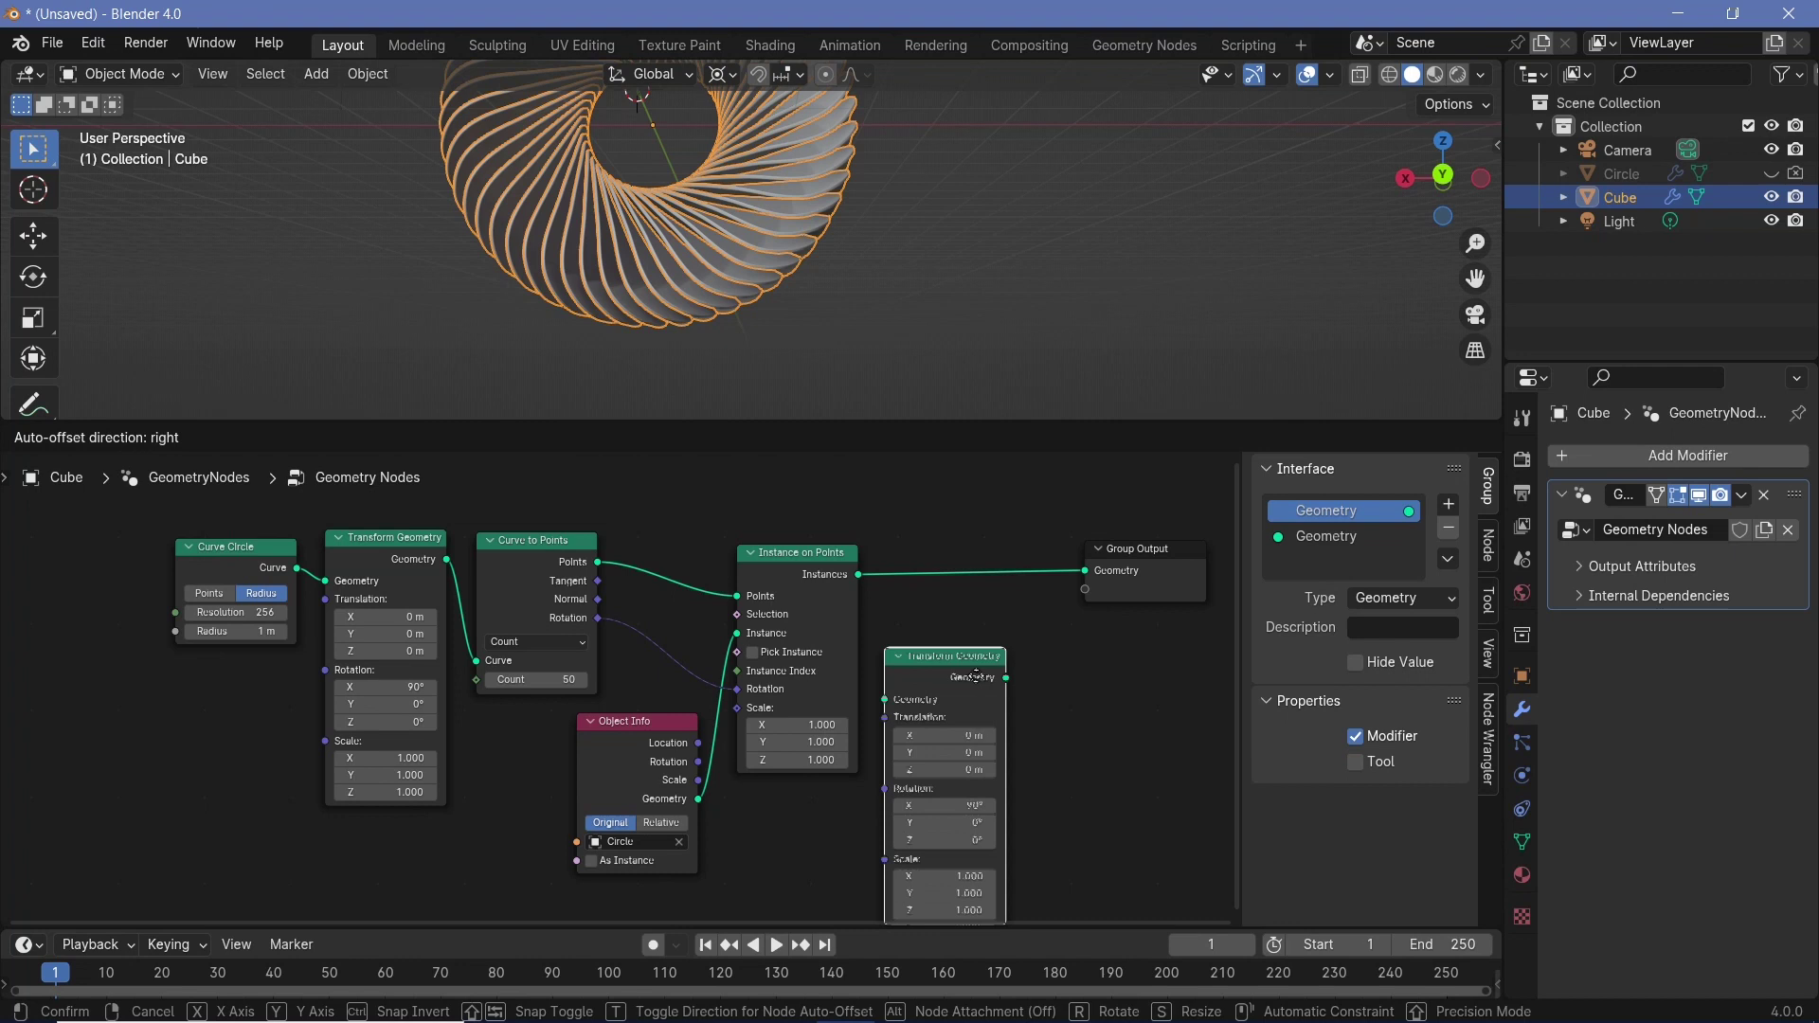
left_click(983, 643)
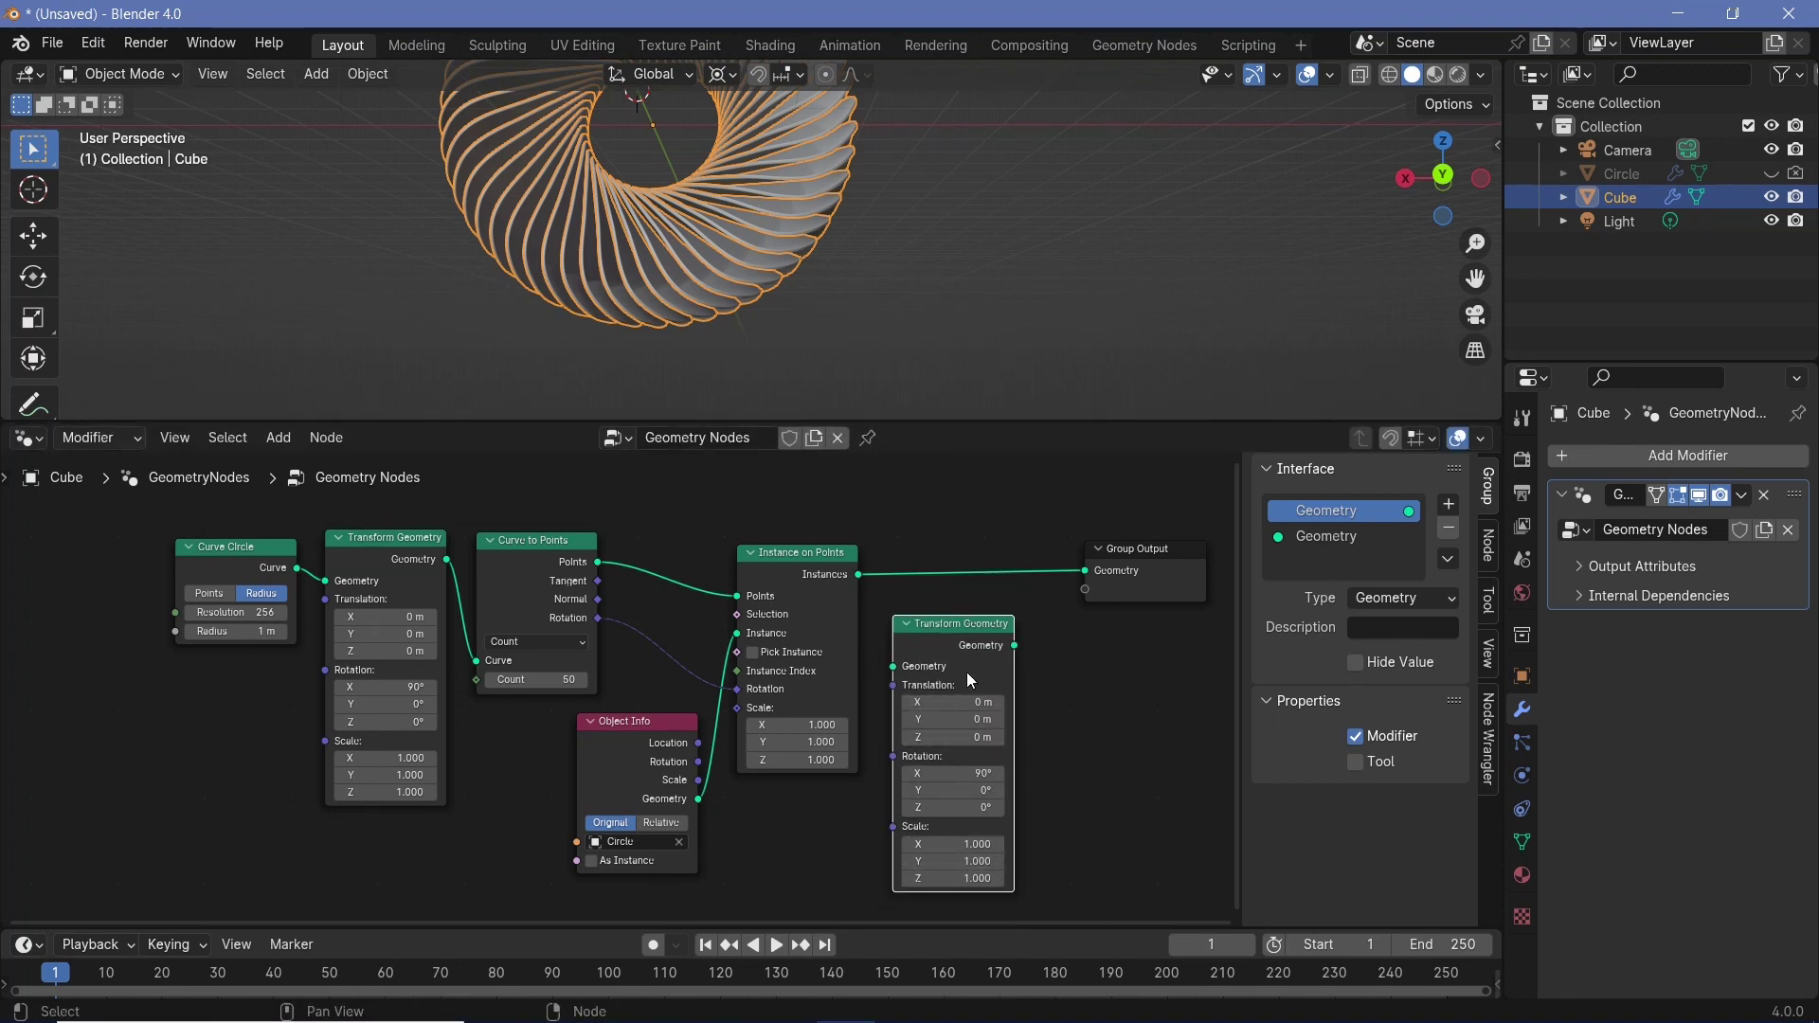
key("BackSpace")
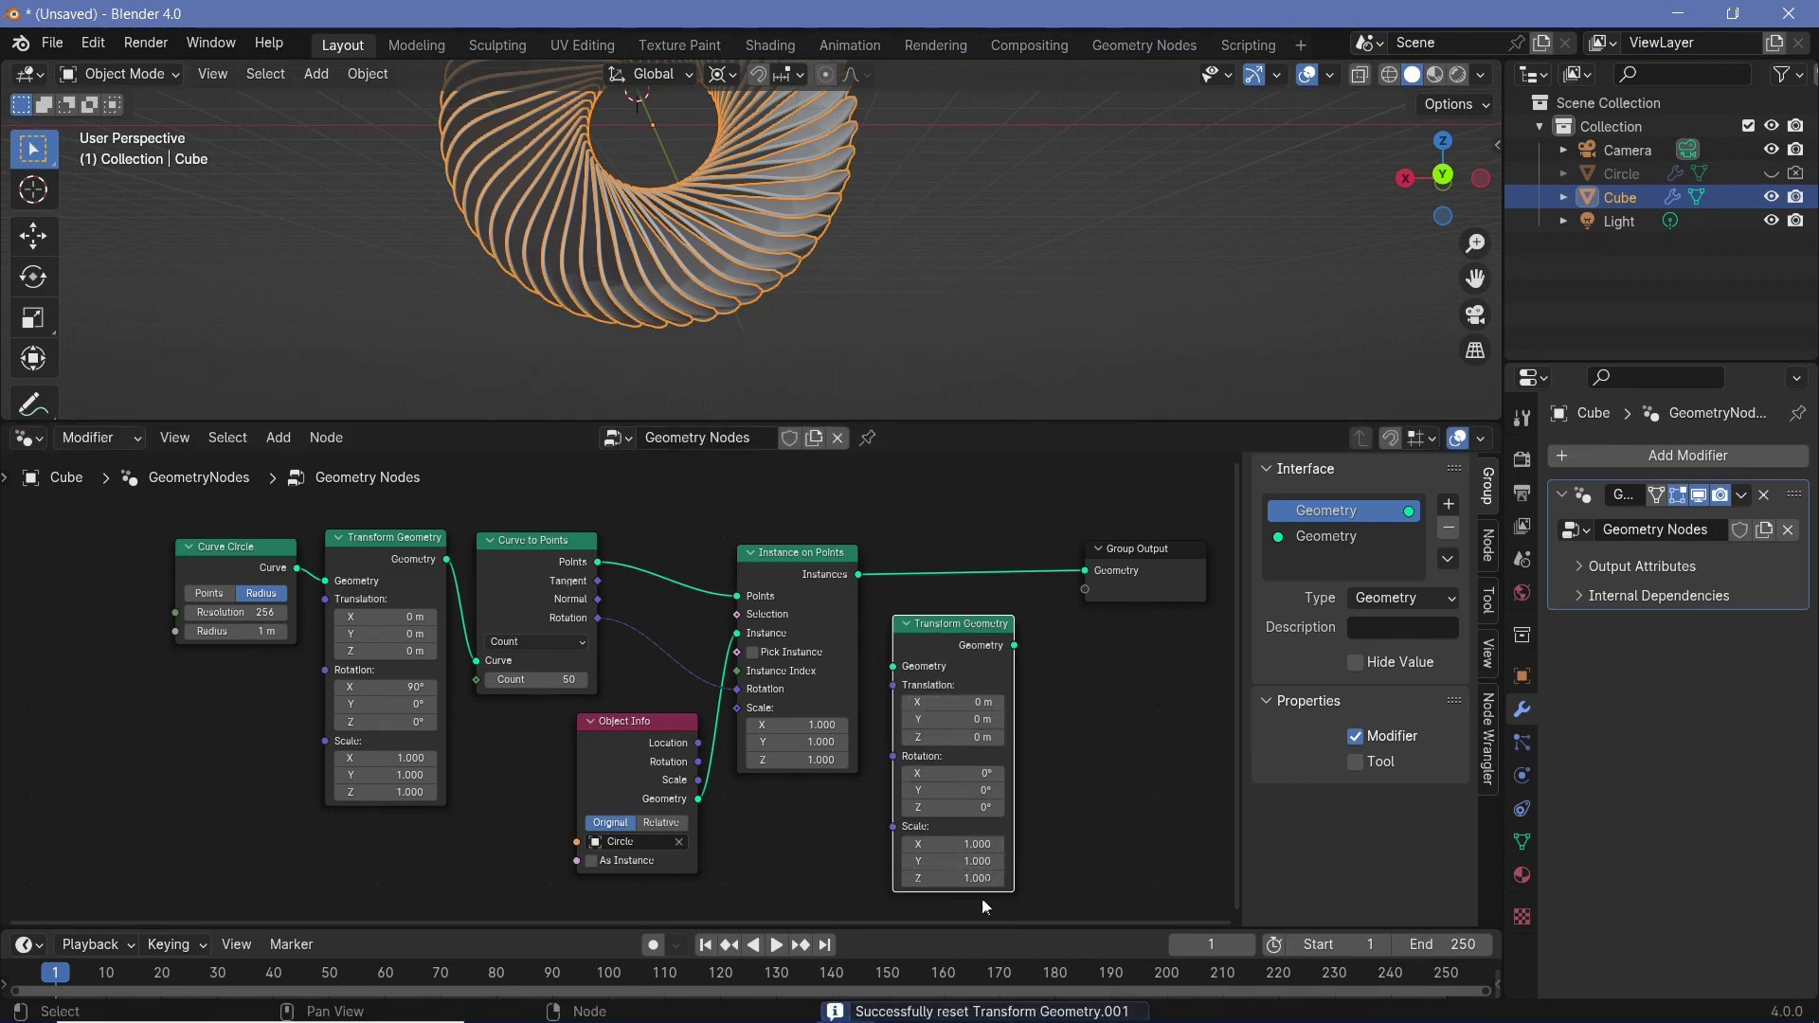
left_click_drag(959, 653, 985, 578)
scroll(1042, 718, "up", 1)
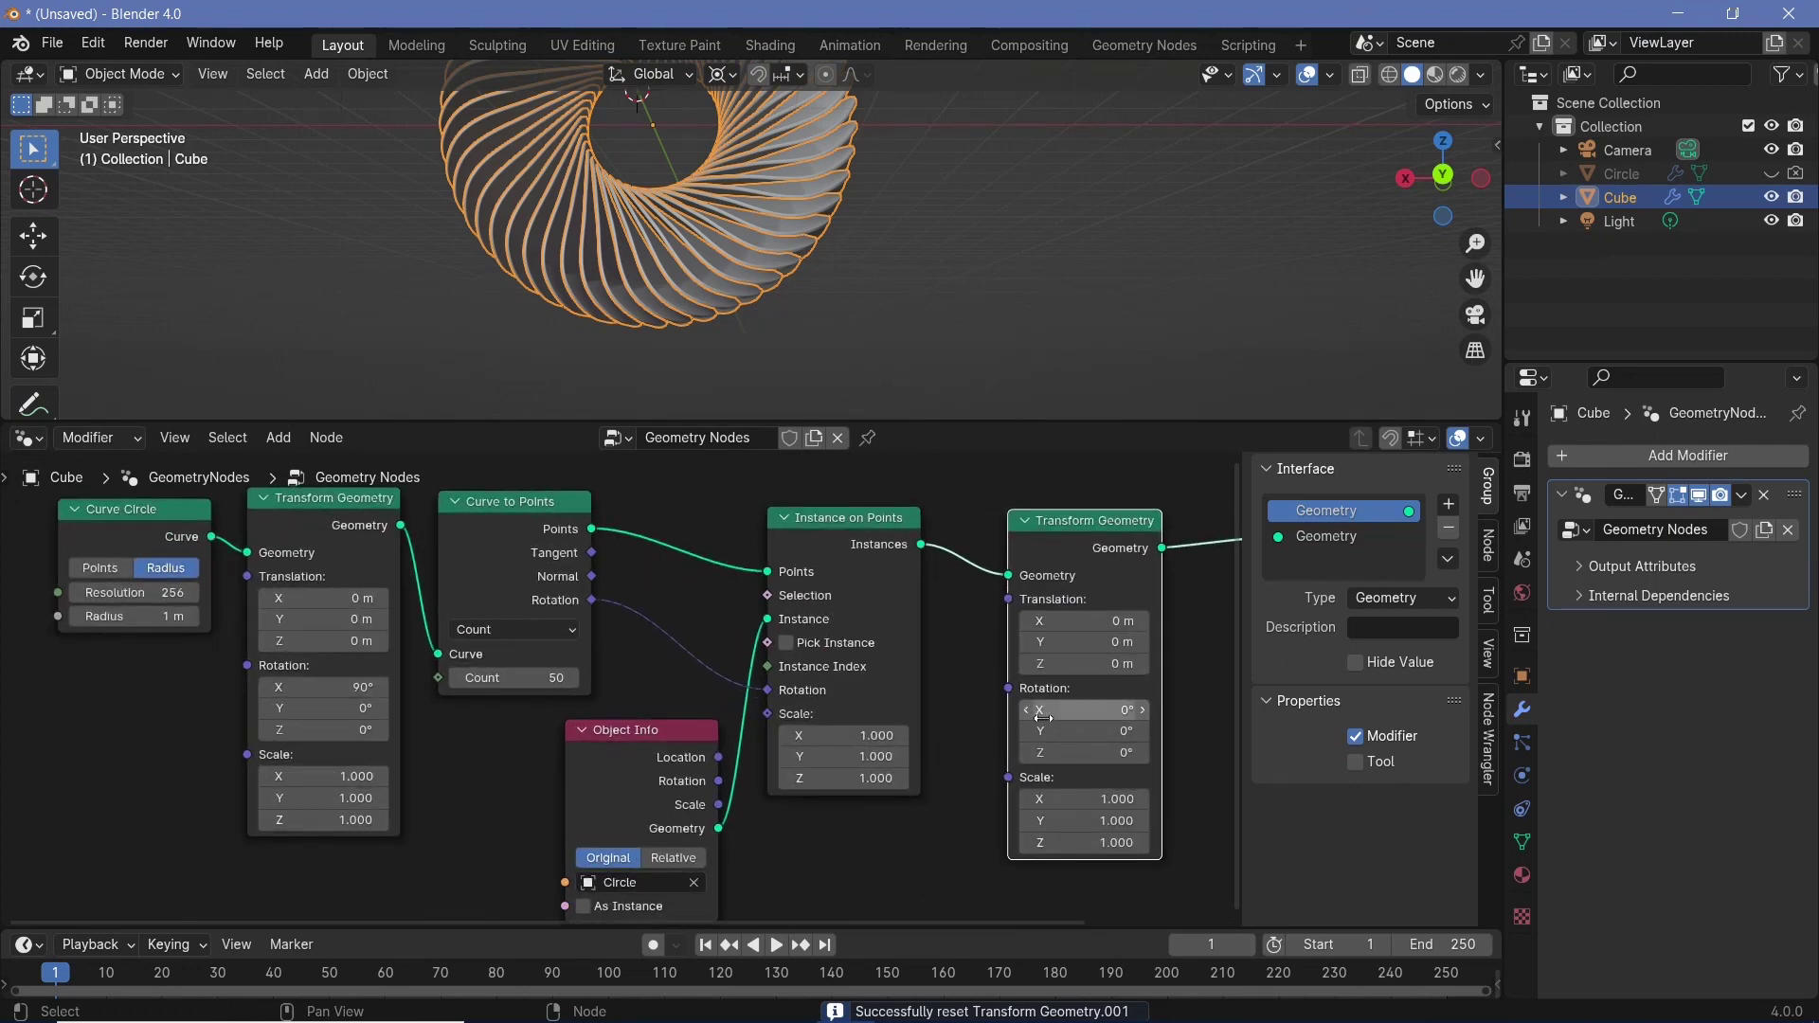
middle_click_drag(1042, 719, 832, 730)
left_click_drag(830, 733, 654, 733)
key("ctrl+z")
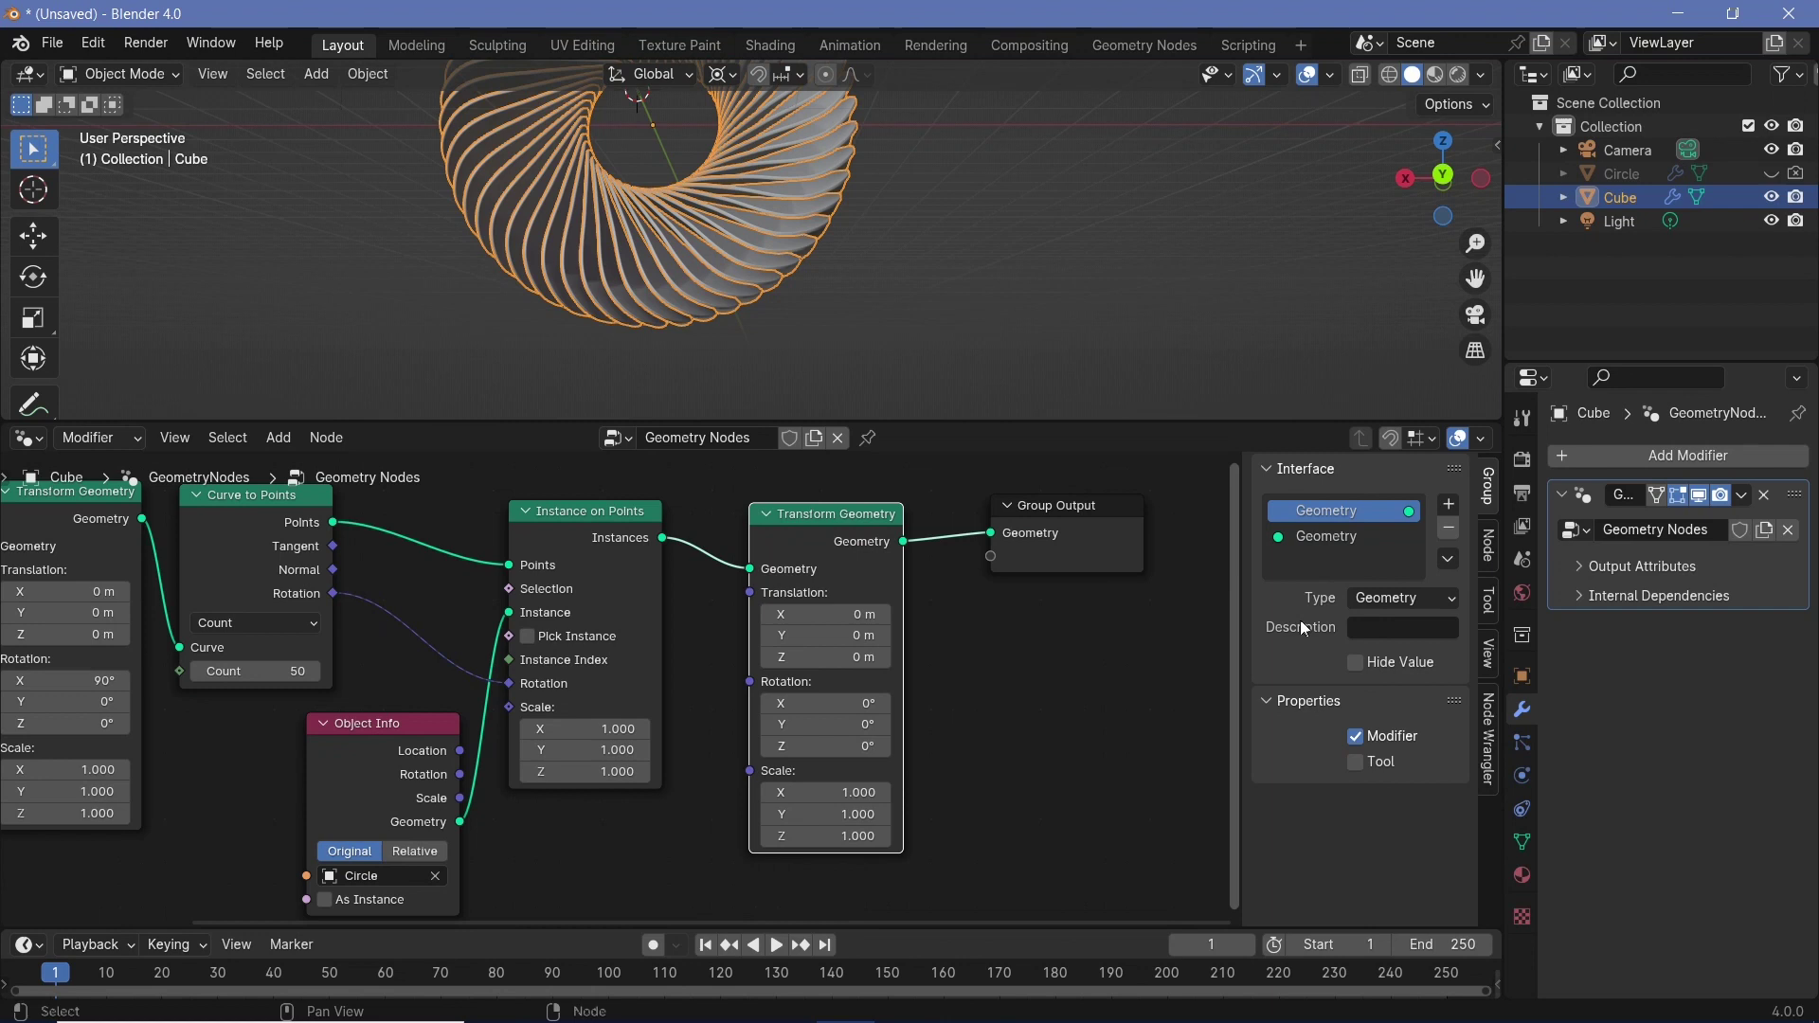
- Set resolution scale to 200%, frame rate to 60 fps and end frame to 300
left_click(1523, 494)
left_click(1753, 532)
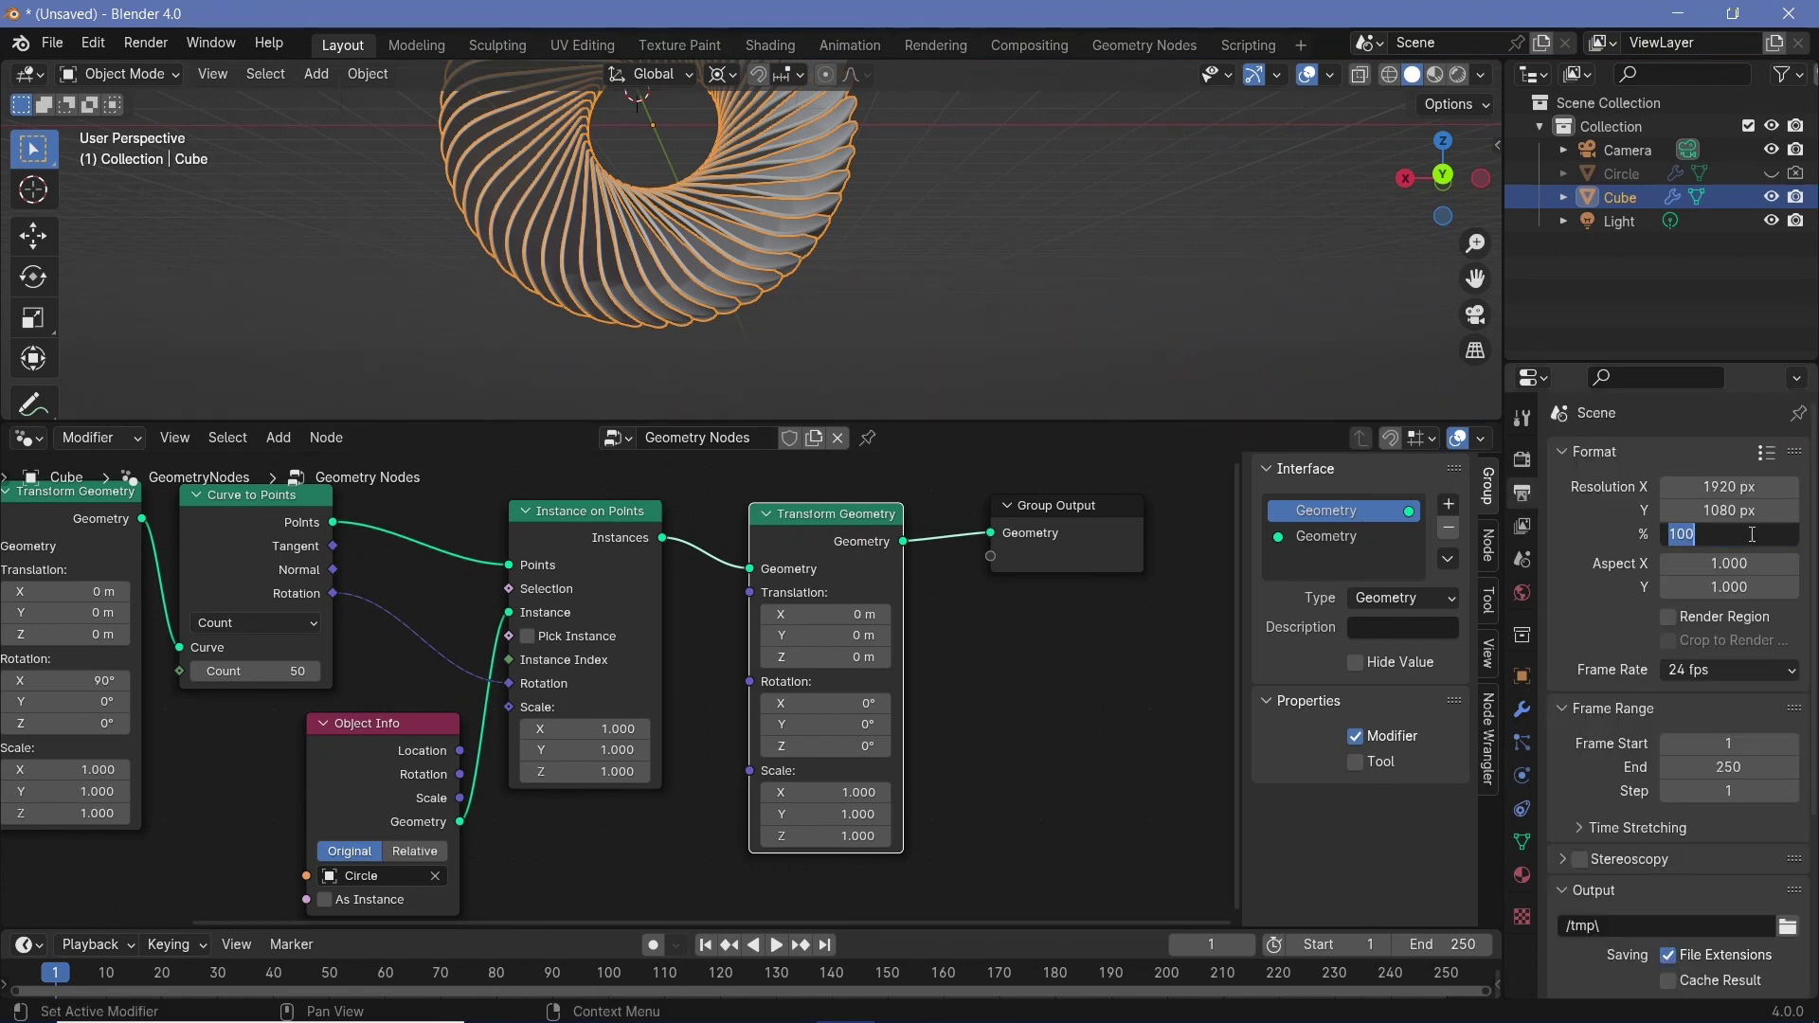
type("2")
key("Return")
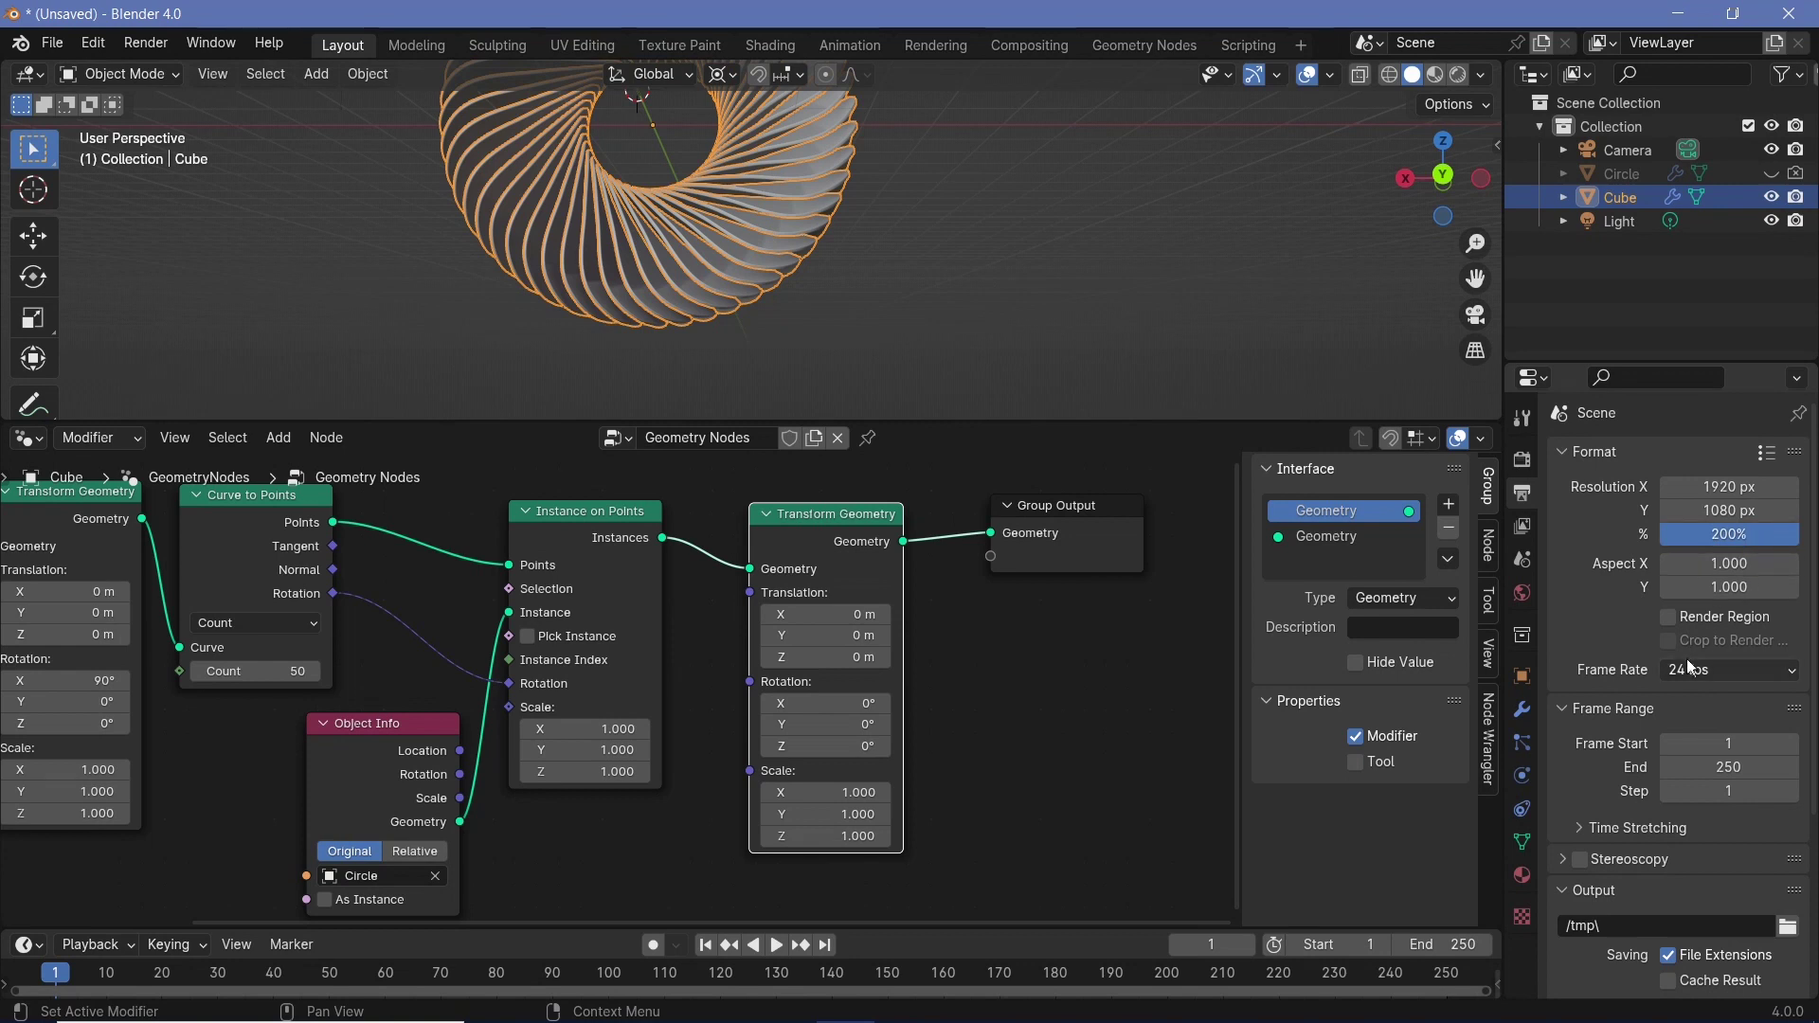
left_click(1717, 670)
left_click(1713, 863)
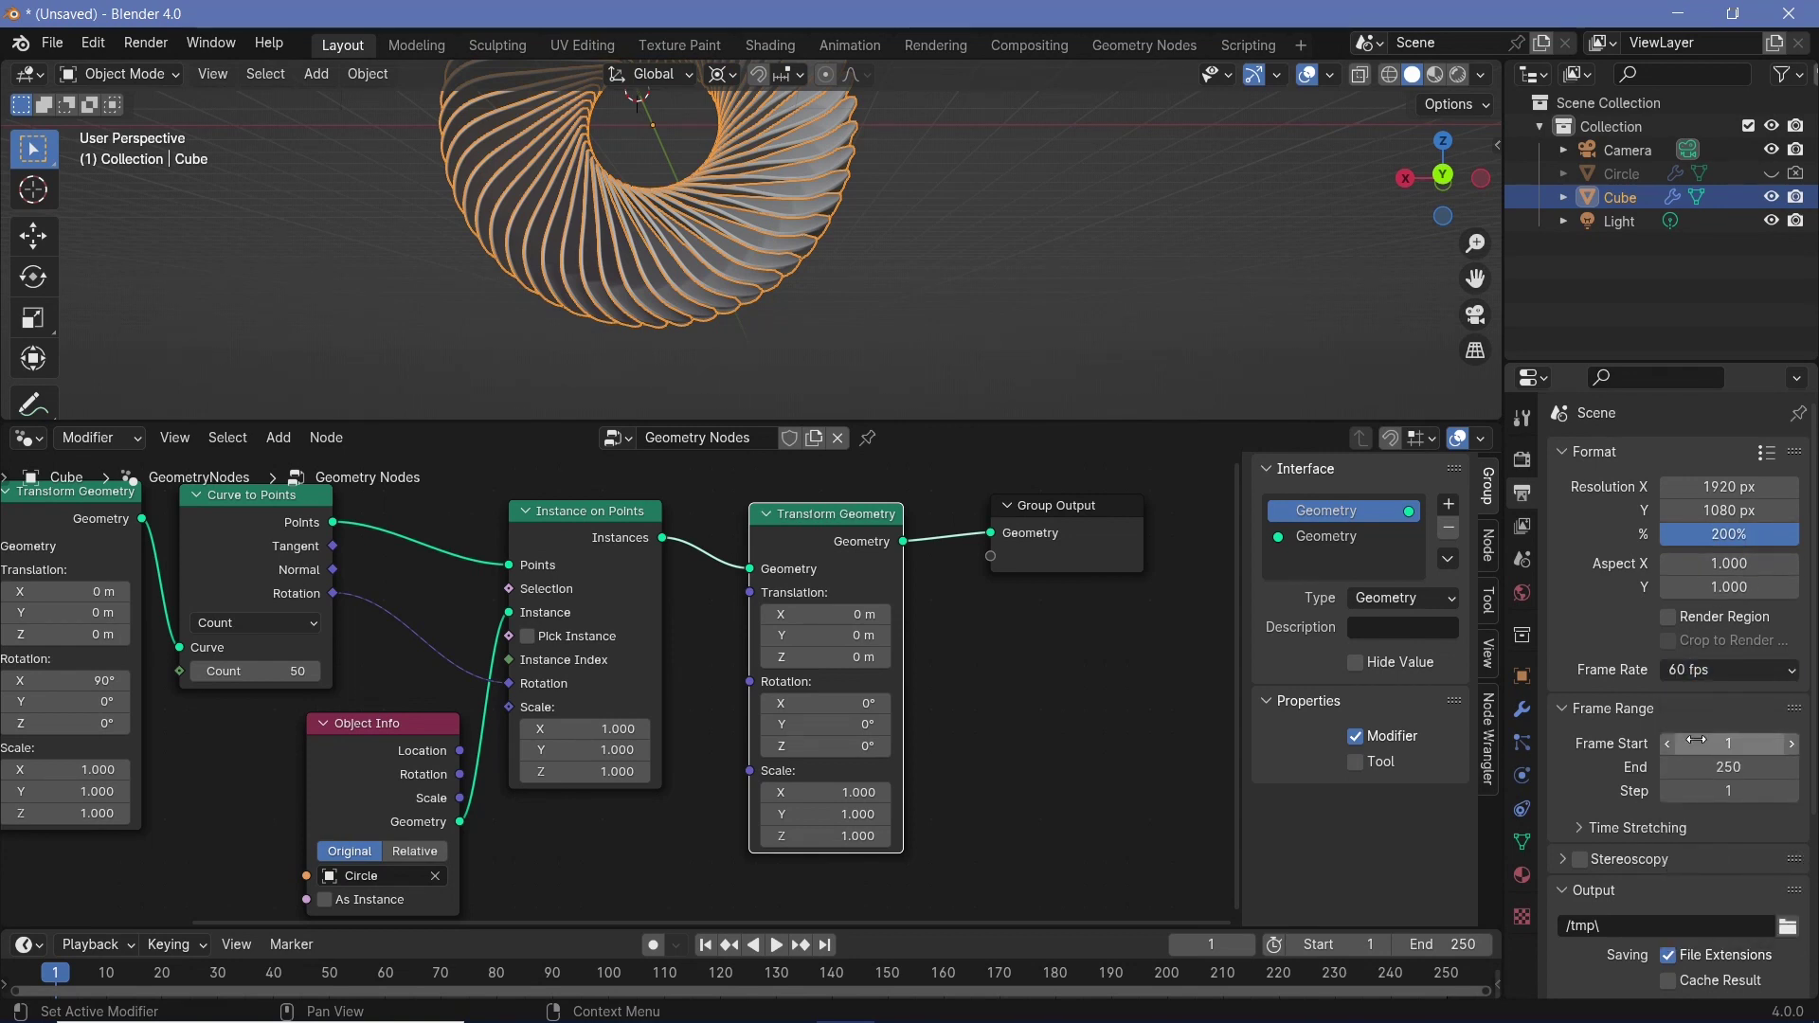
left_click(1712, 768)
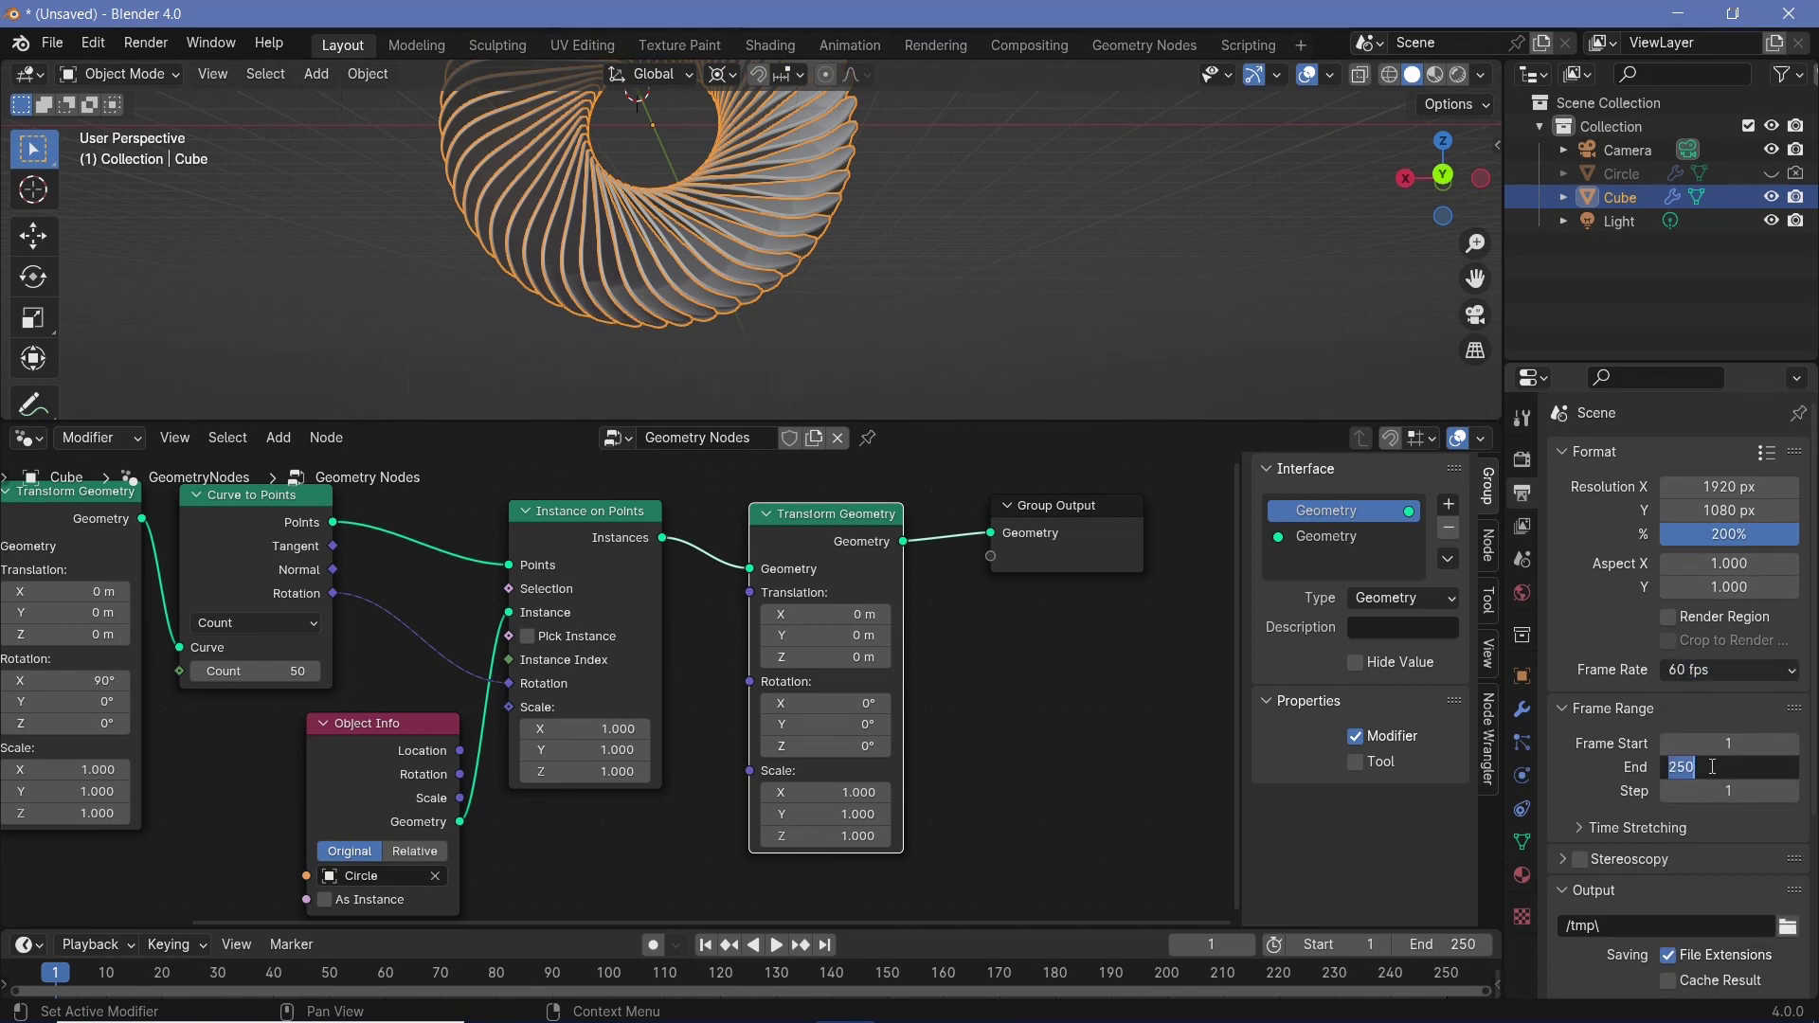
type("4")
type("00")
key("Return")
- Output to path // as FFmpeg Video, MPEG-4 container, Perceptually Lossless quality
scroll(1713, 768, "down", 5)
left_click(1595, 669)
type("//")
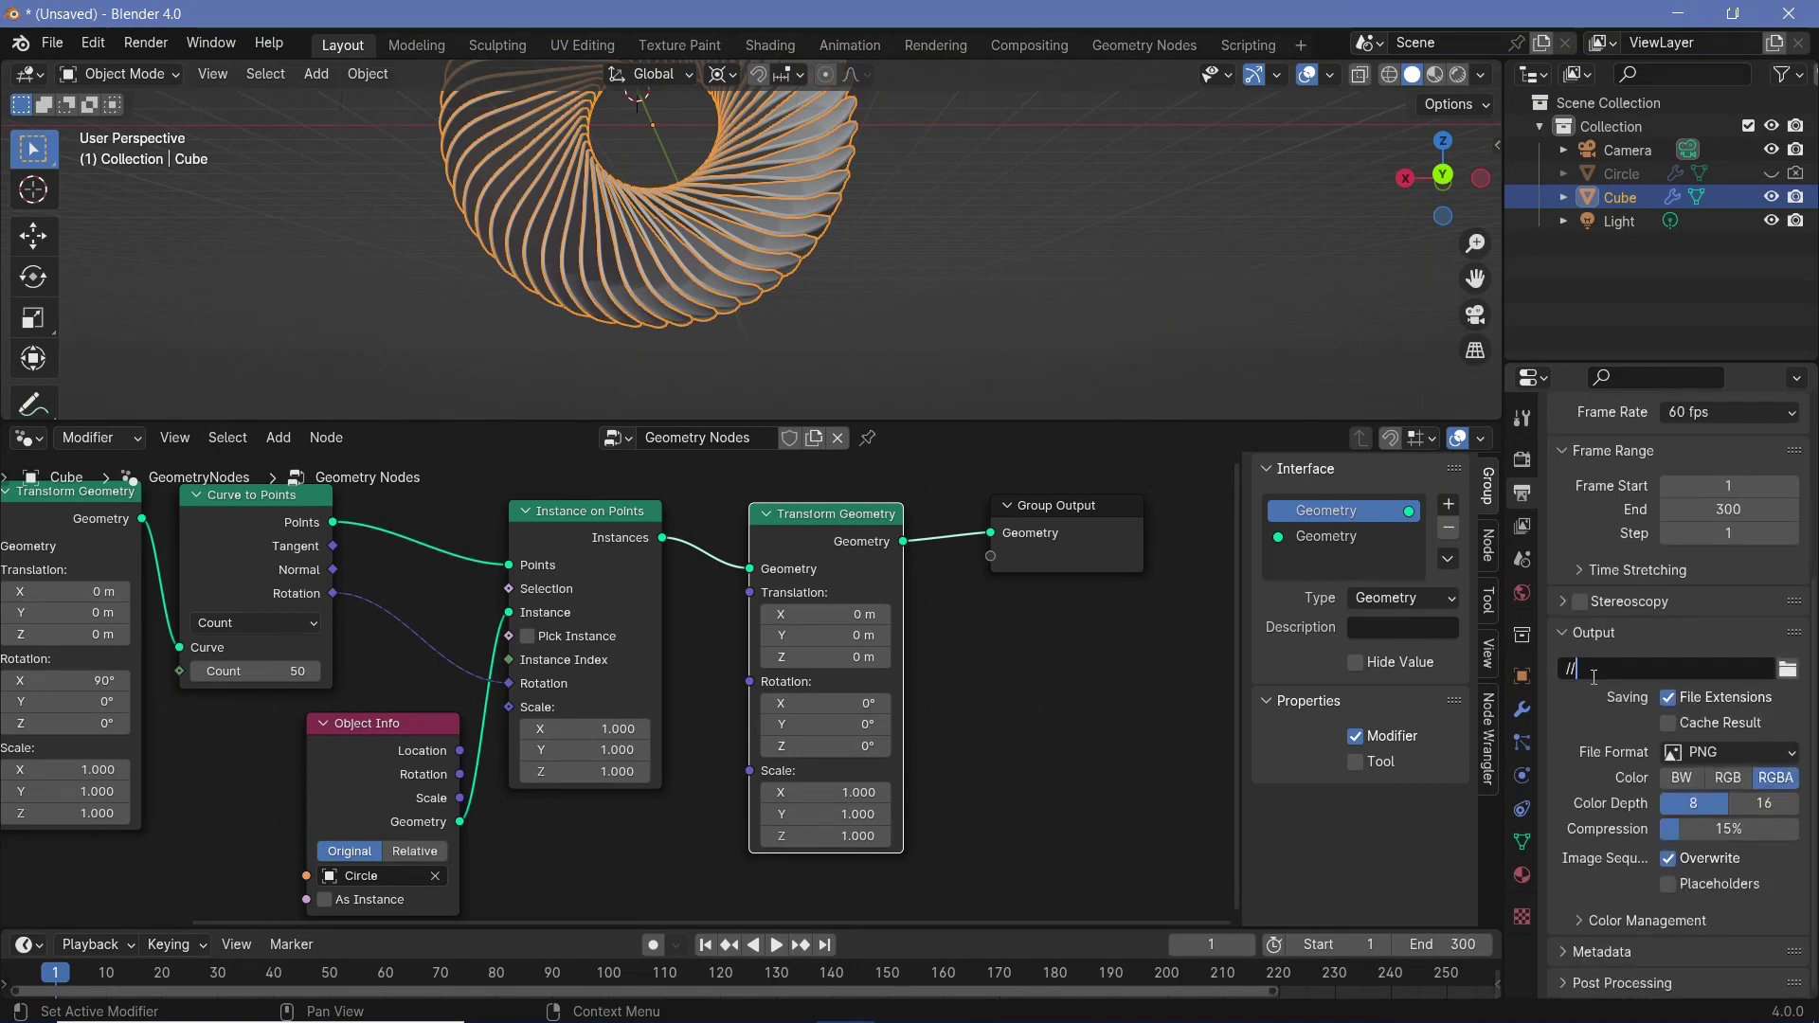
key("Return")
left_click(1705, 753)
left_click(1681, 869)
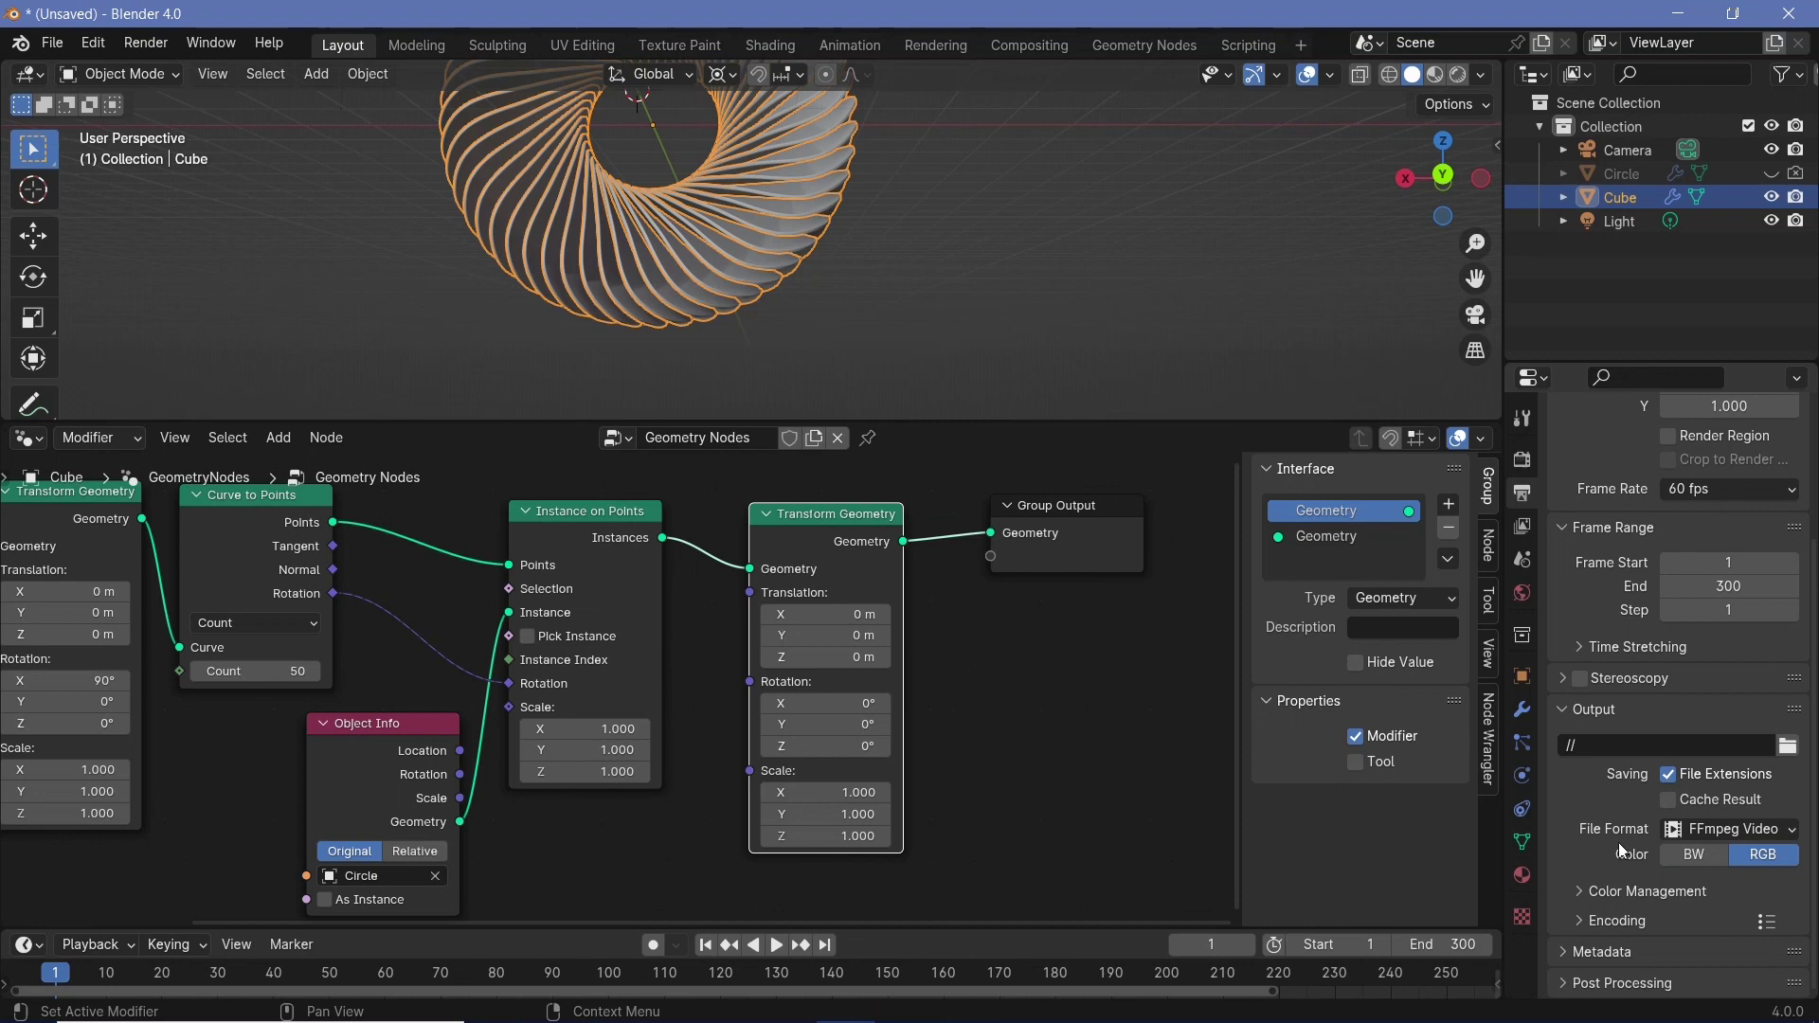
left_click(1622, 912)
scroll(1624, 898, "down", 5)
left_click(1706, 765)
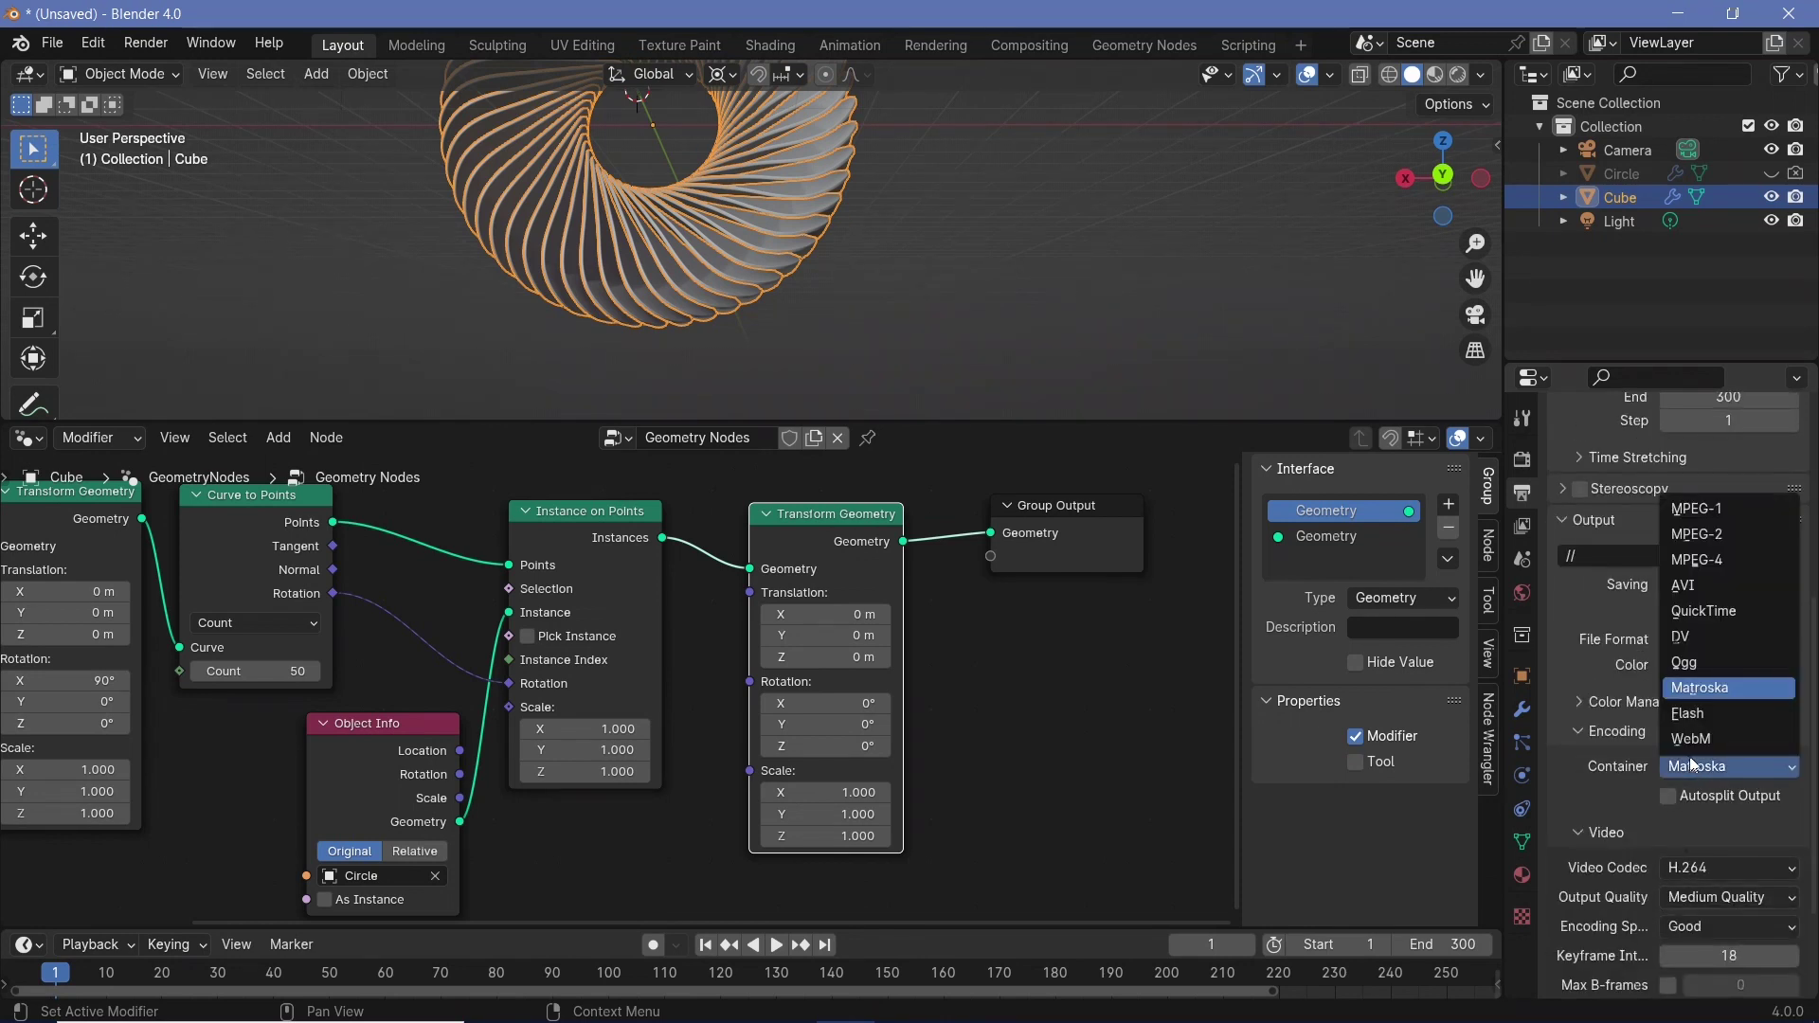
left_click(1698, 560)
left_click(1730, 897)
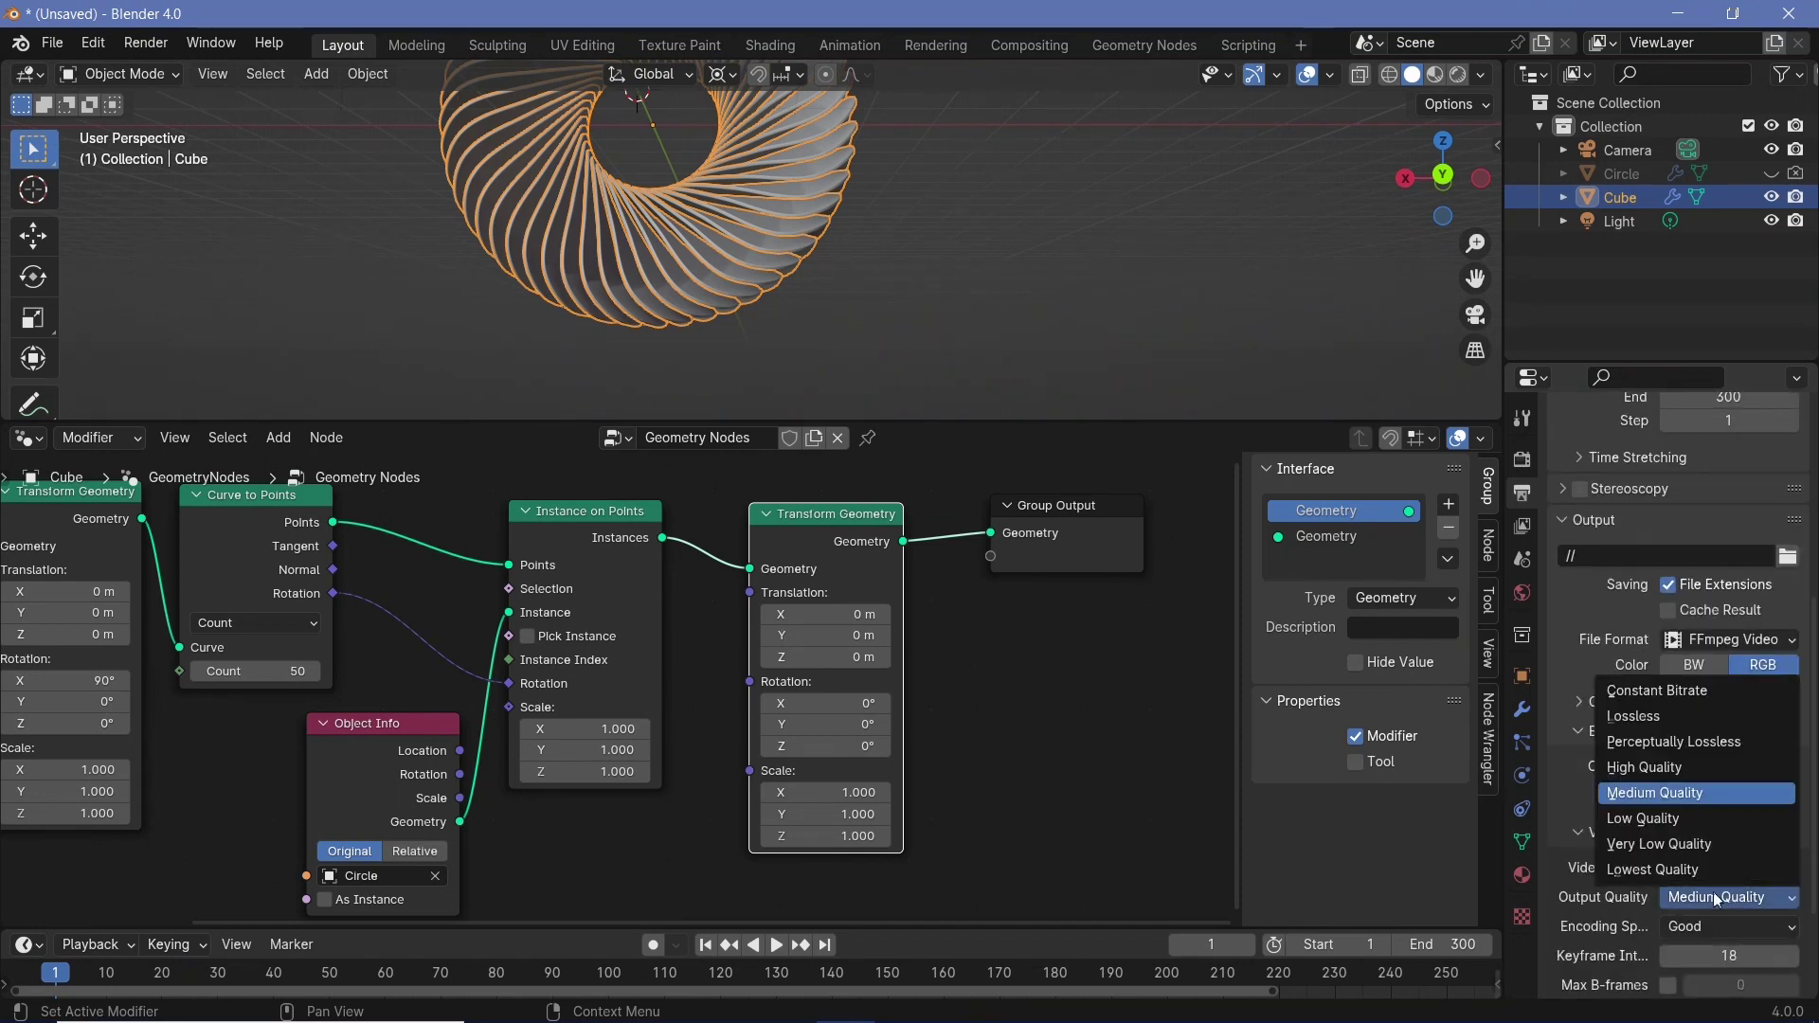
left_click(1663, 742)
- Enlarge the timeline and move the current frame to 0
scroll(1630, 834, "up", 4)
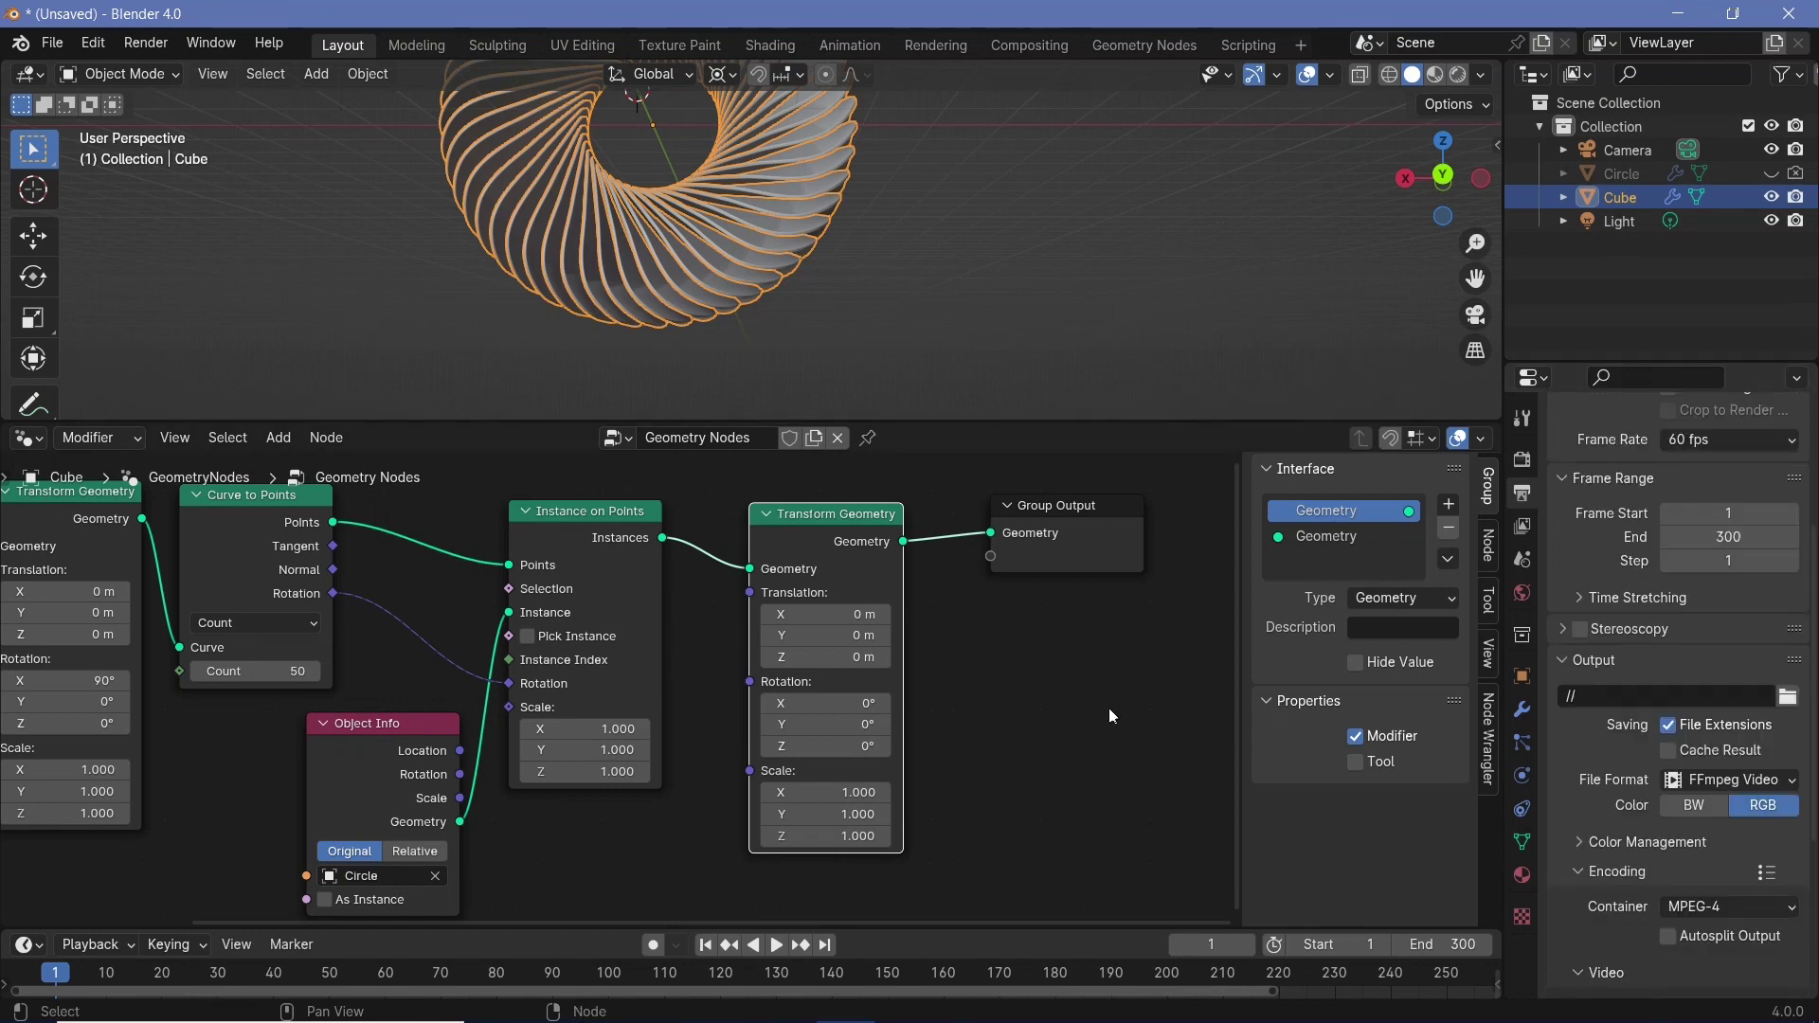
left_click_drag(741, 927, 760, 850)
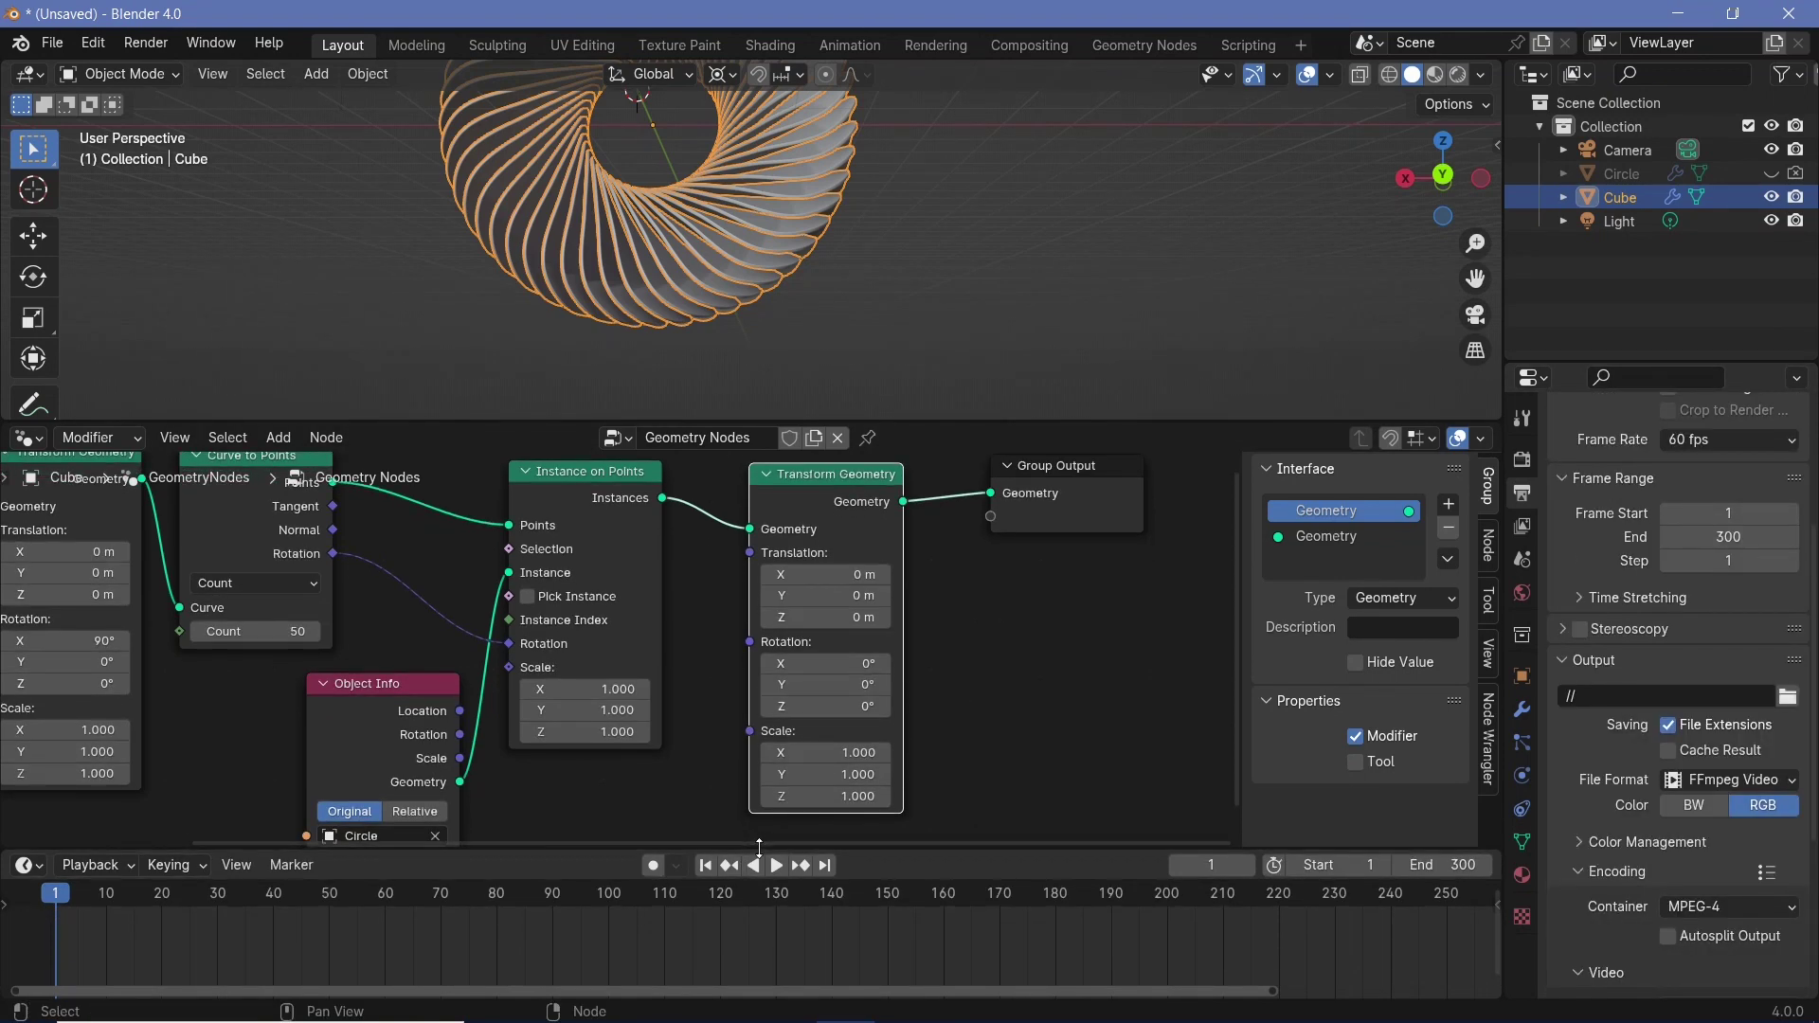
key("Left")
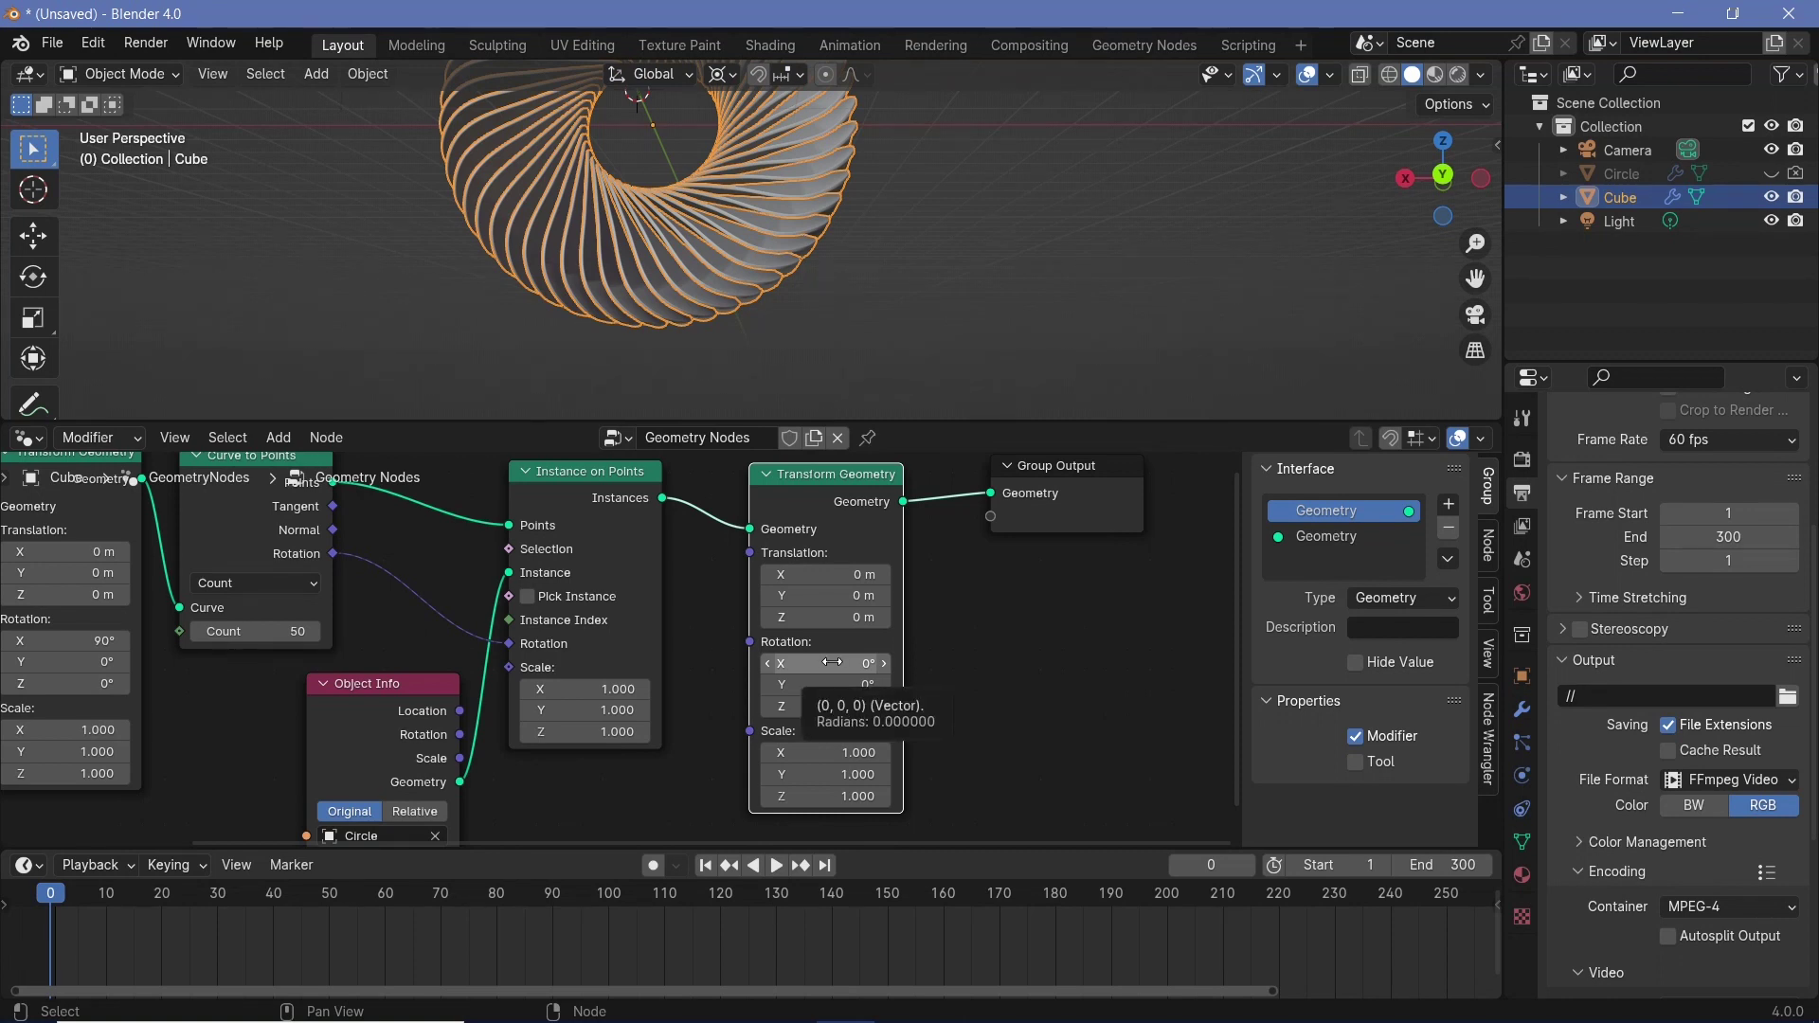
- Keyframe the second Transform Geometry's rotation at 0° on frame 0, then go to frame 300
key("i")
key("Home")
left_click(1297, 898)
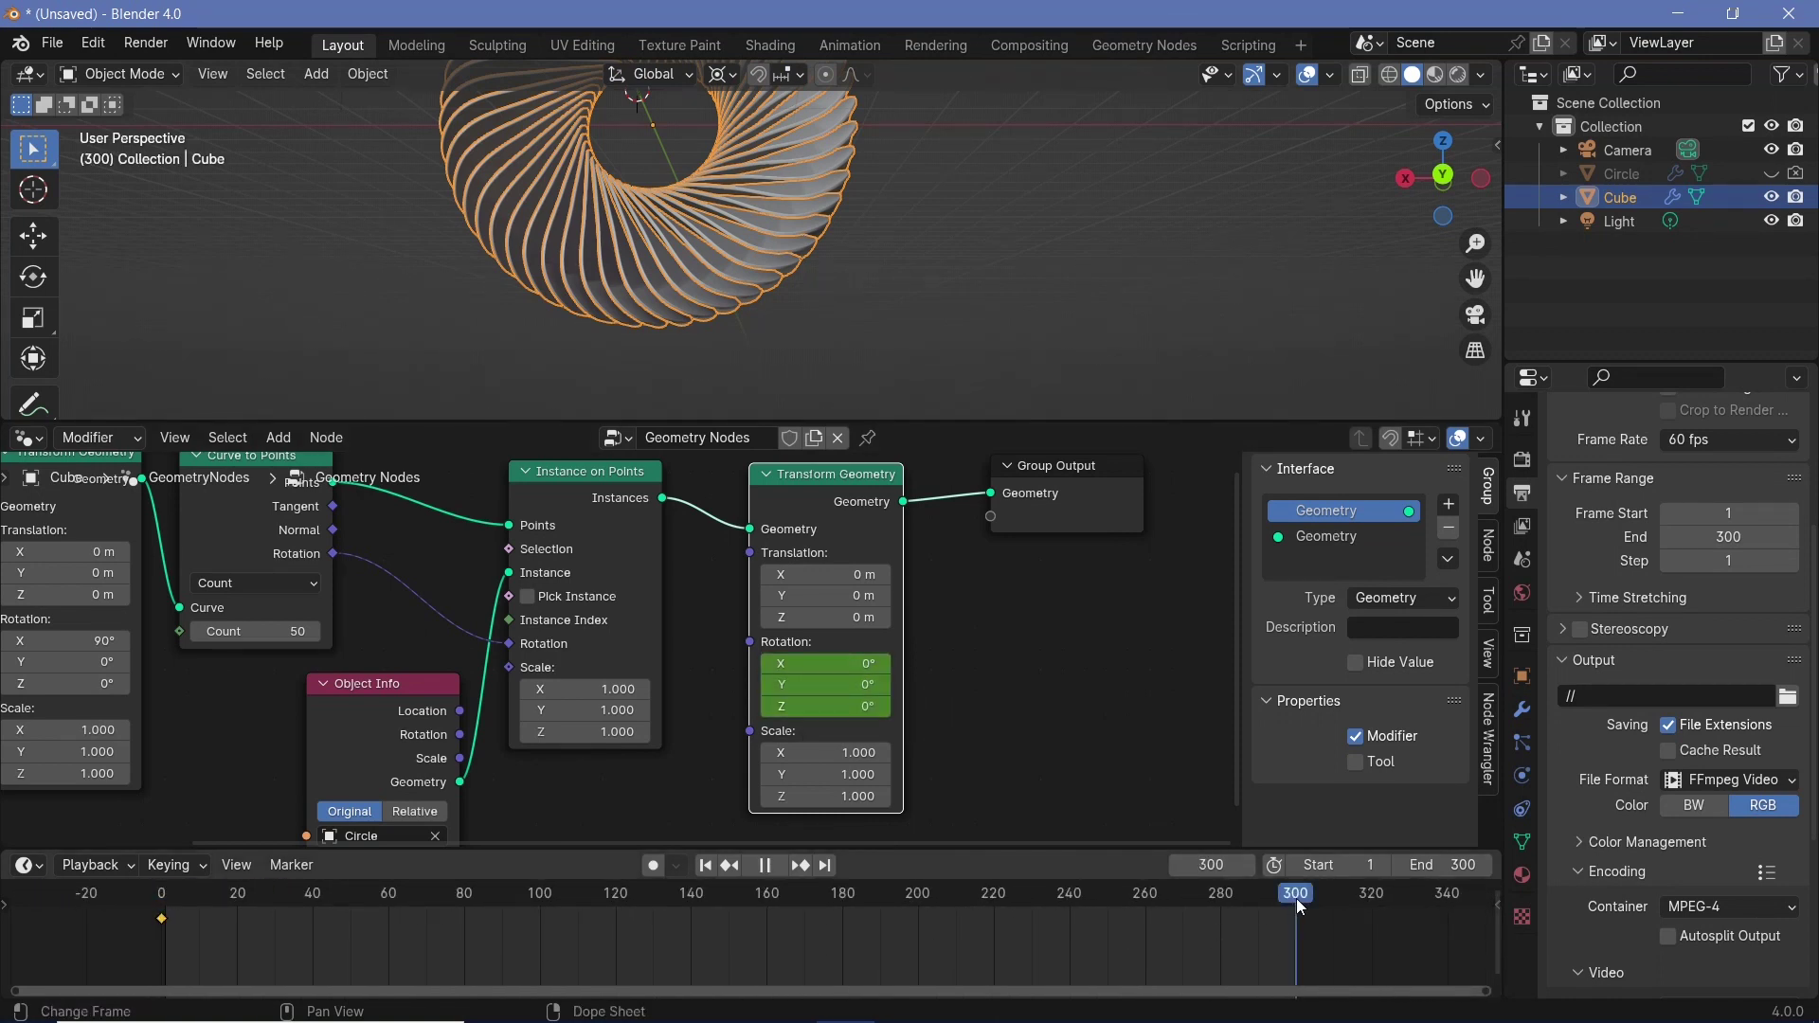
key("space")
left_click(846, 684)
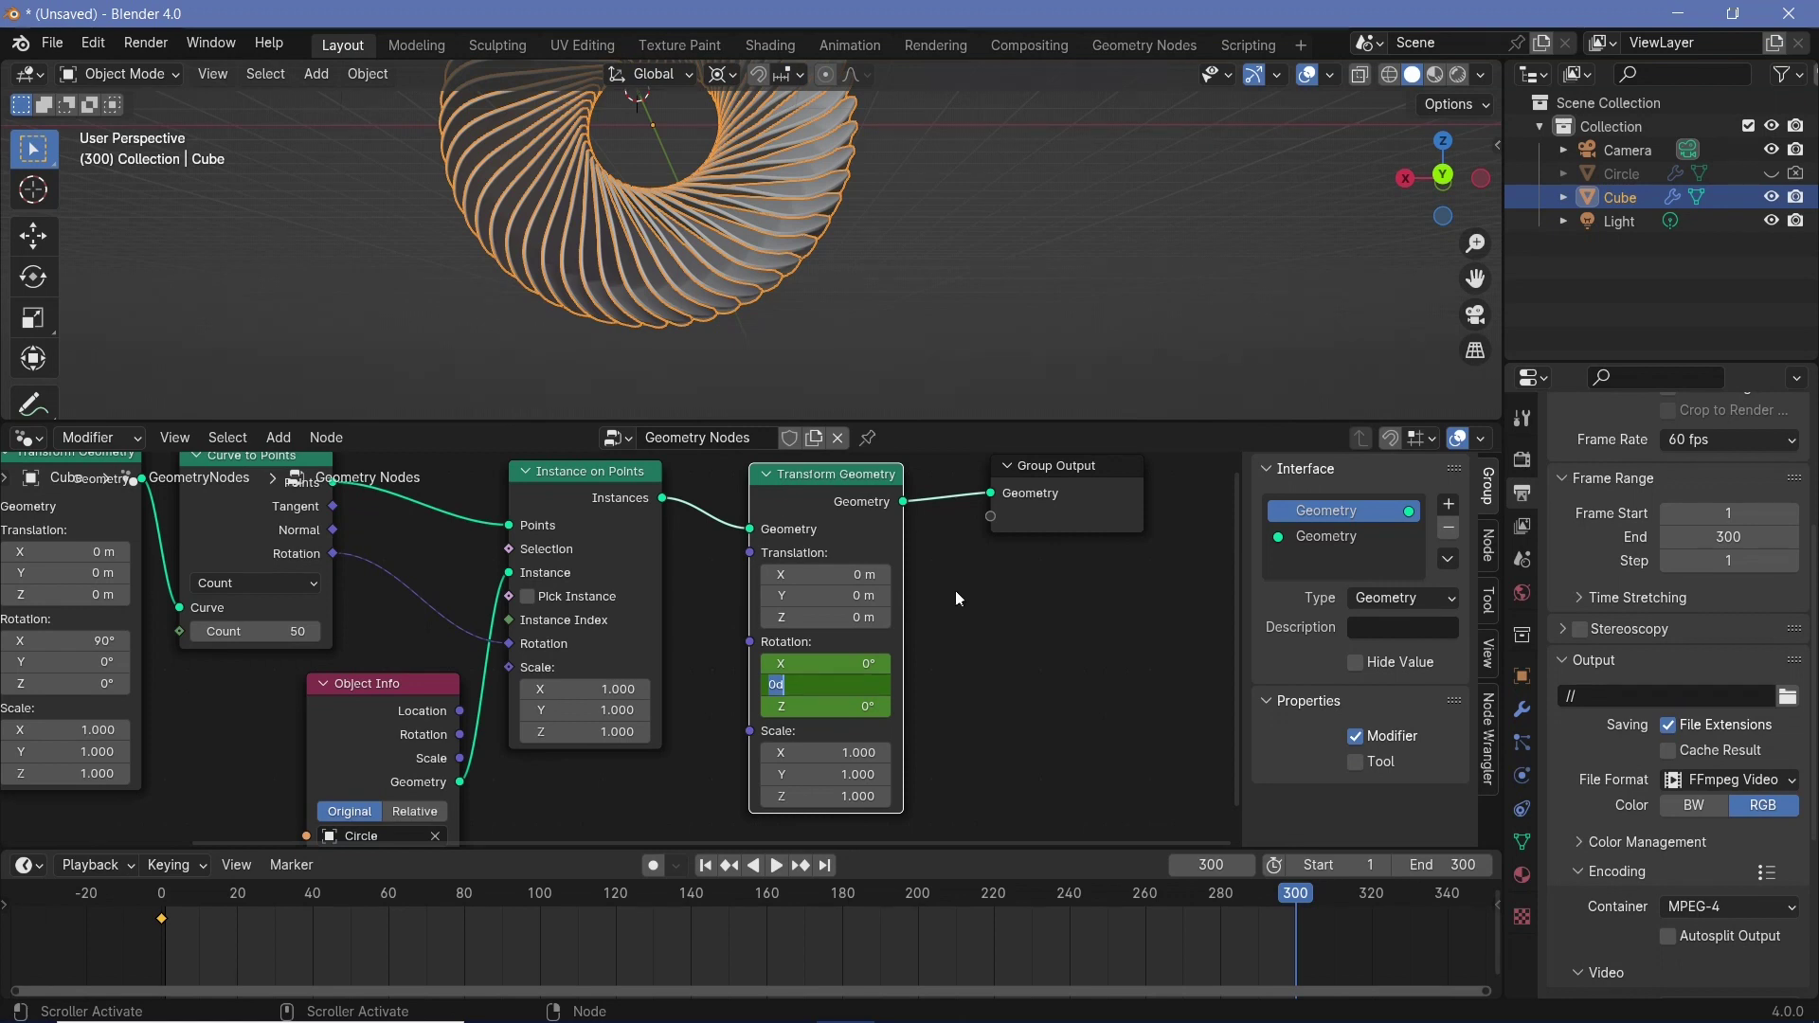
key("Return")
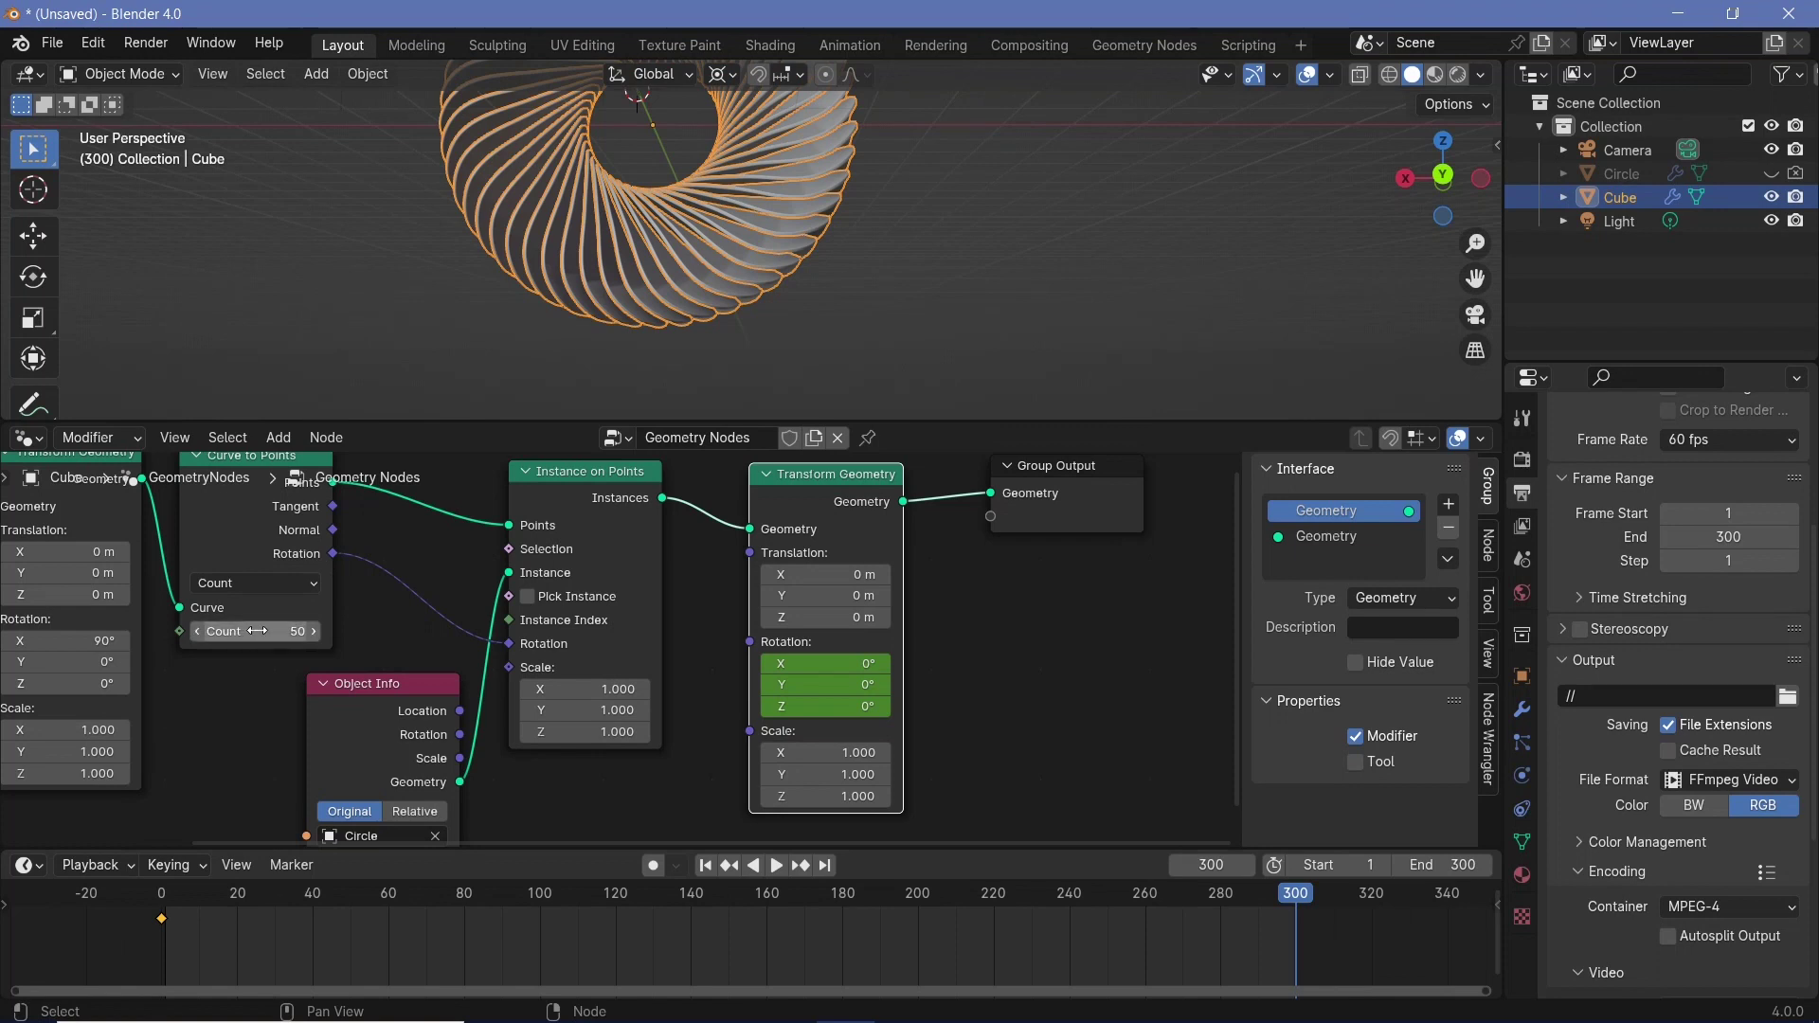
- At frame 300, set Y rotation to 360/5*3 (21.6°) and keyframe it
left_click(839, 682)
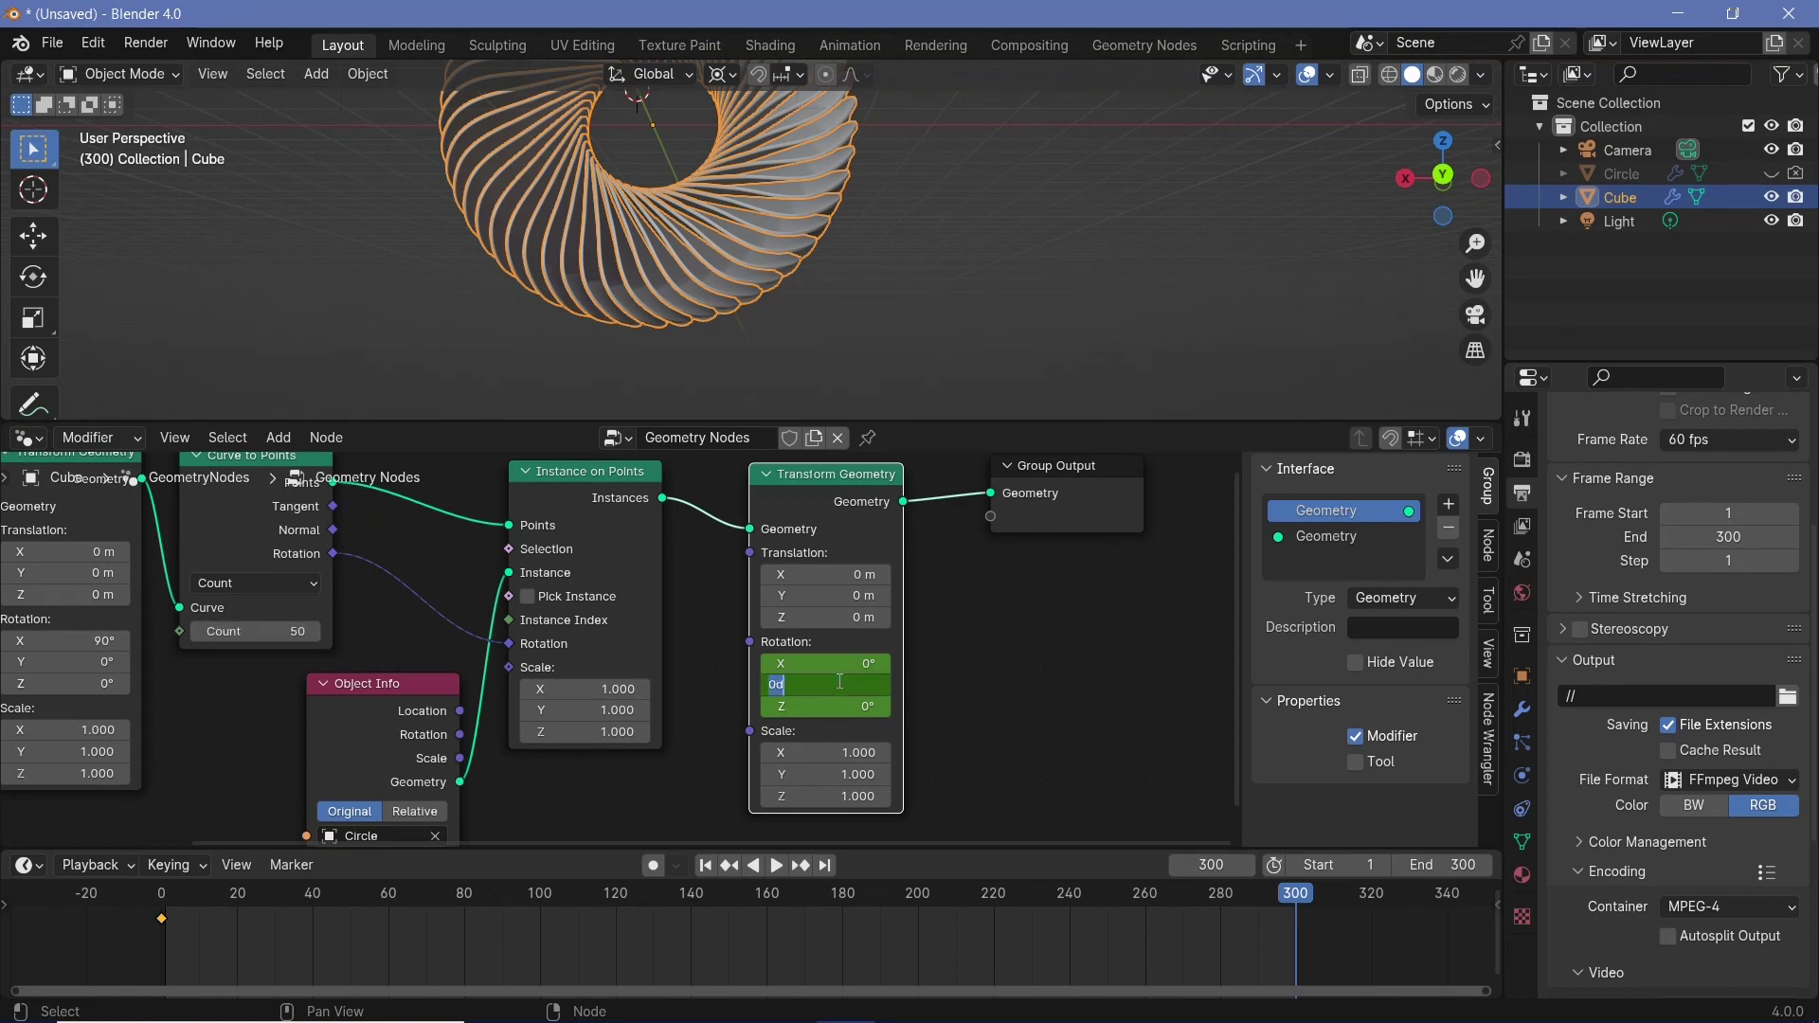
type("360/5")
key("Return")
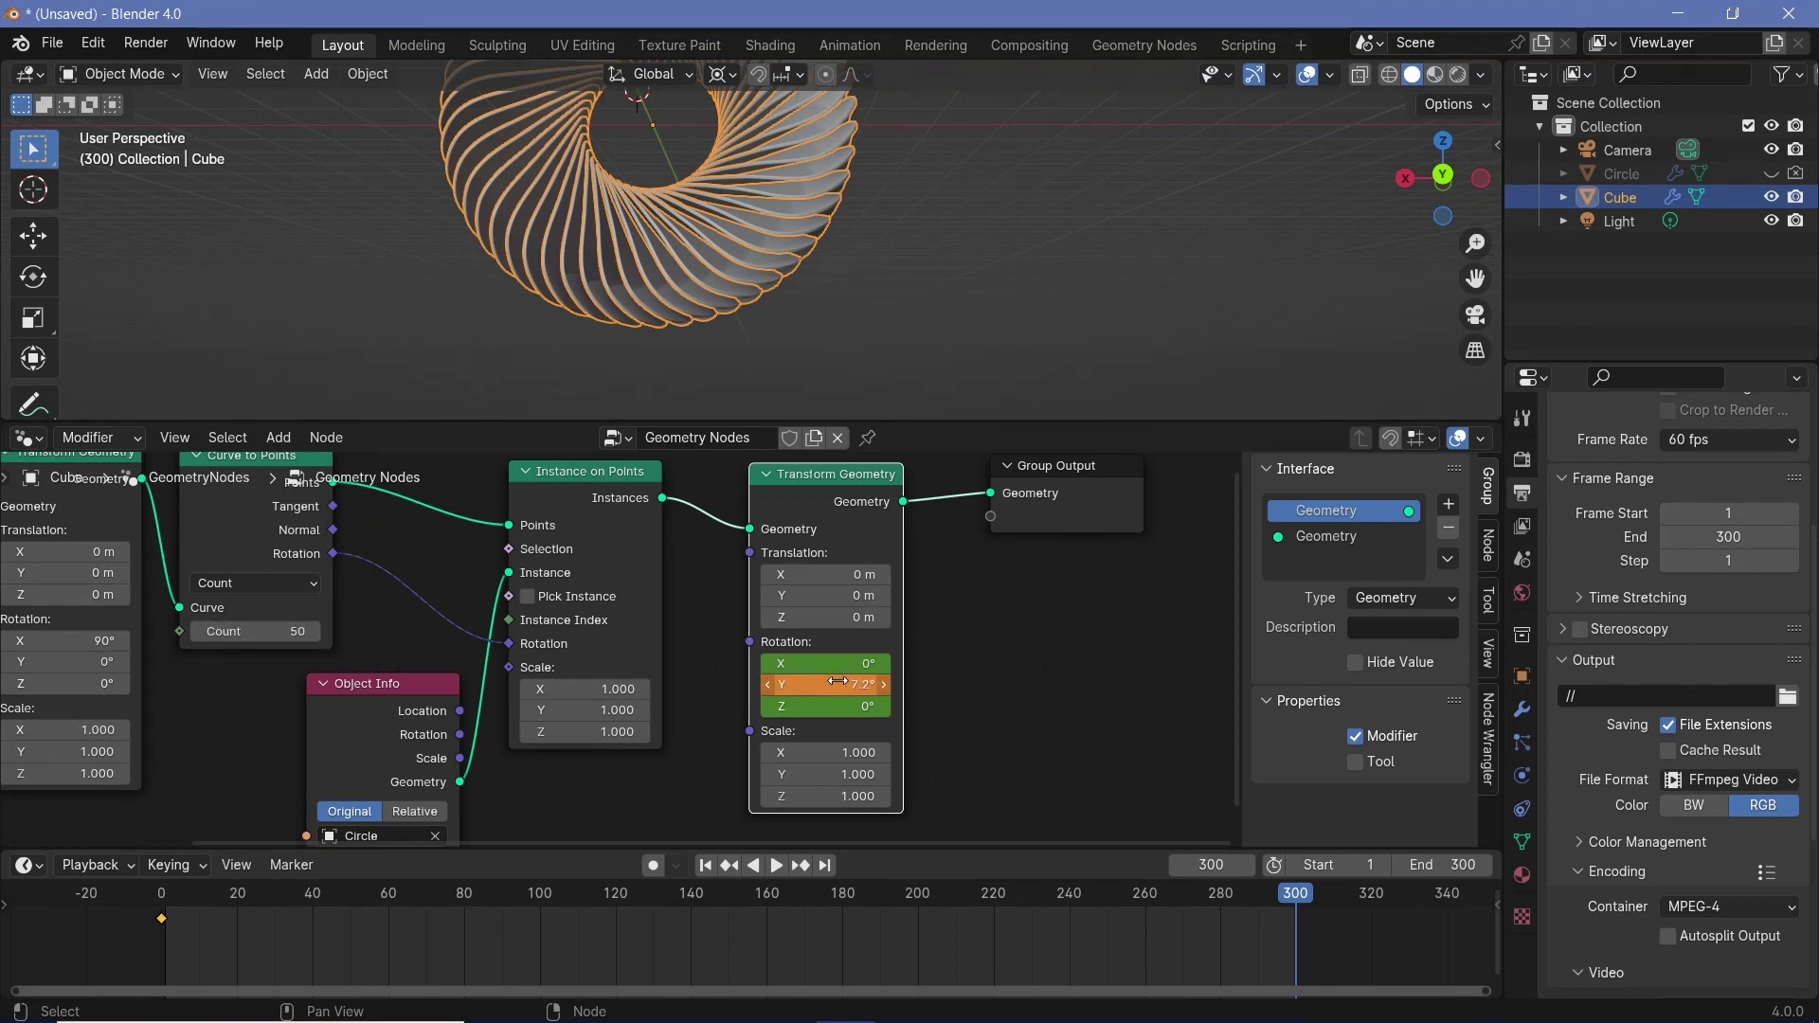
left_click(844, 686)
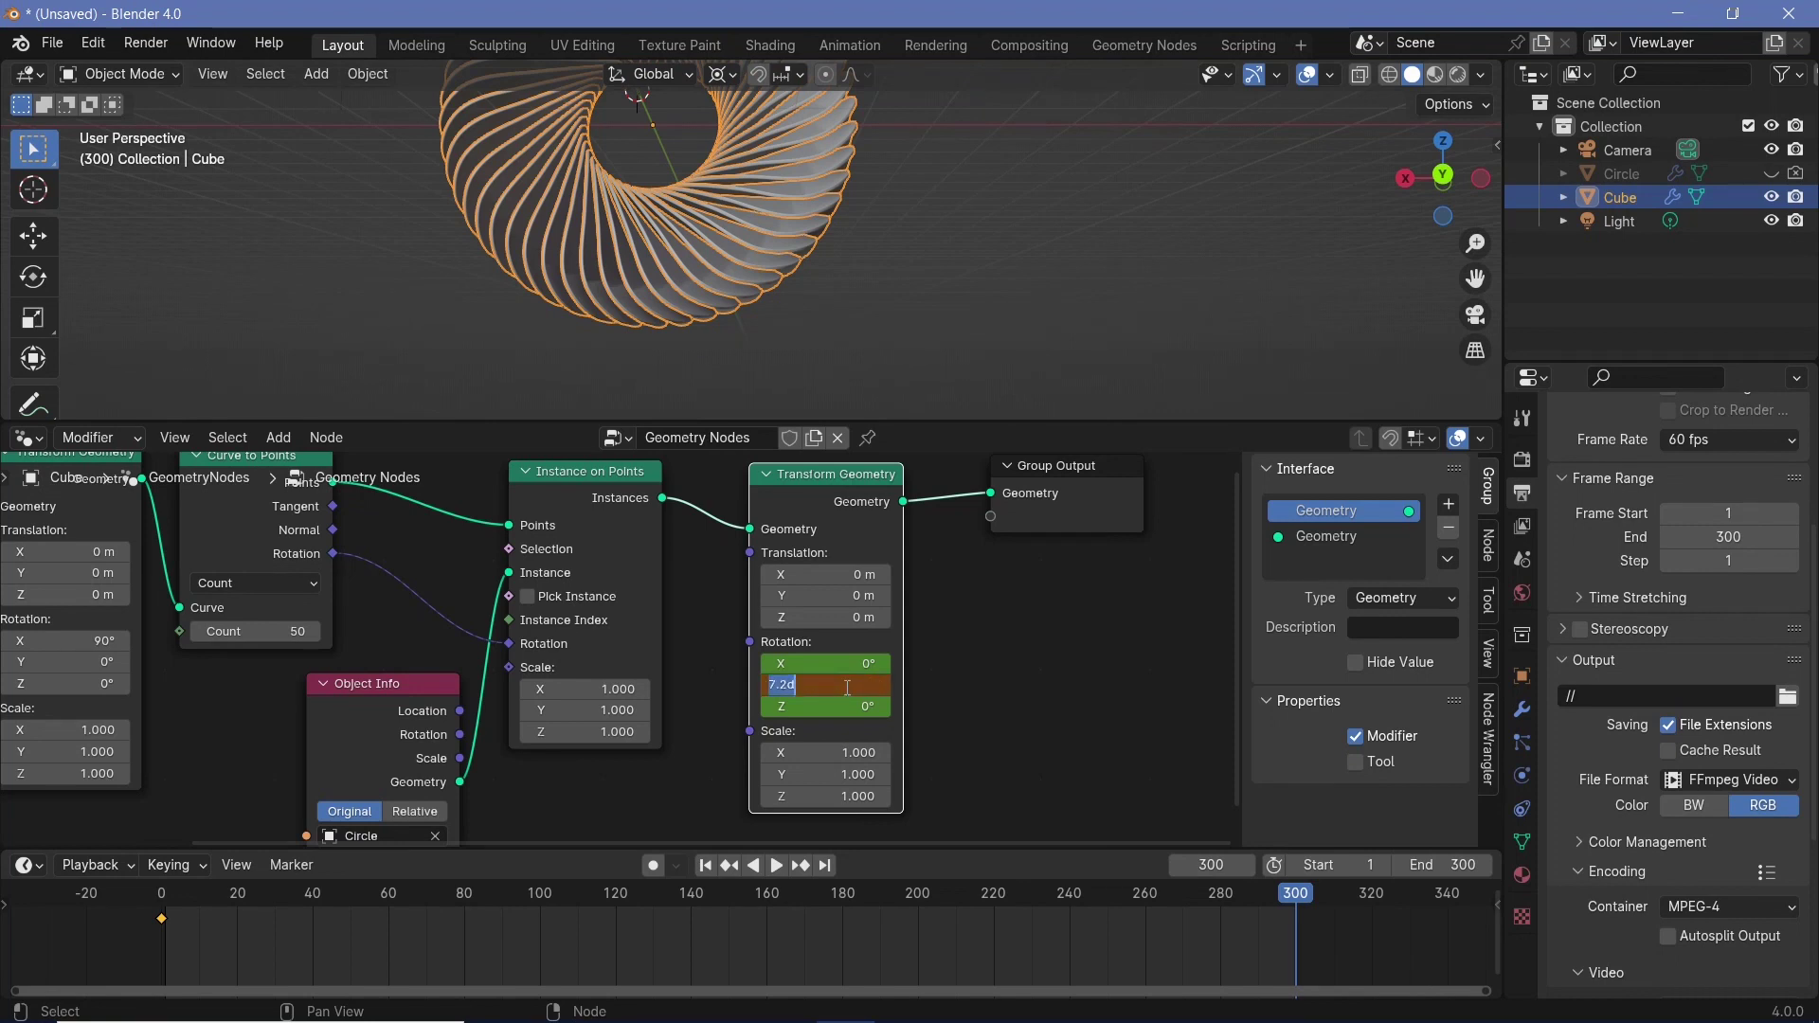
left_click(792, 684)
key("Return")
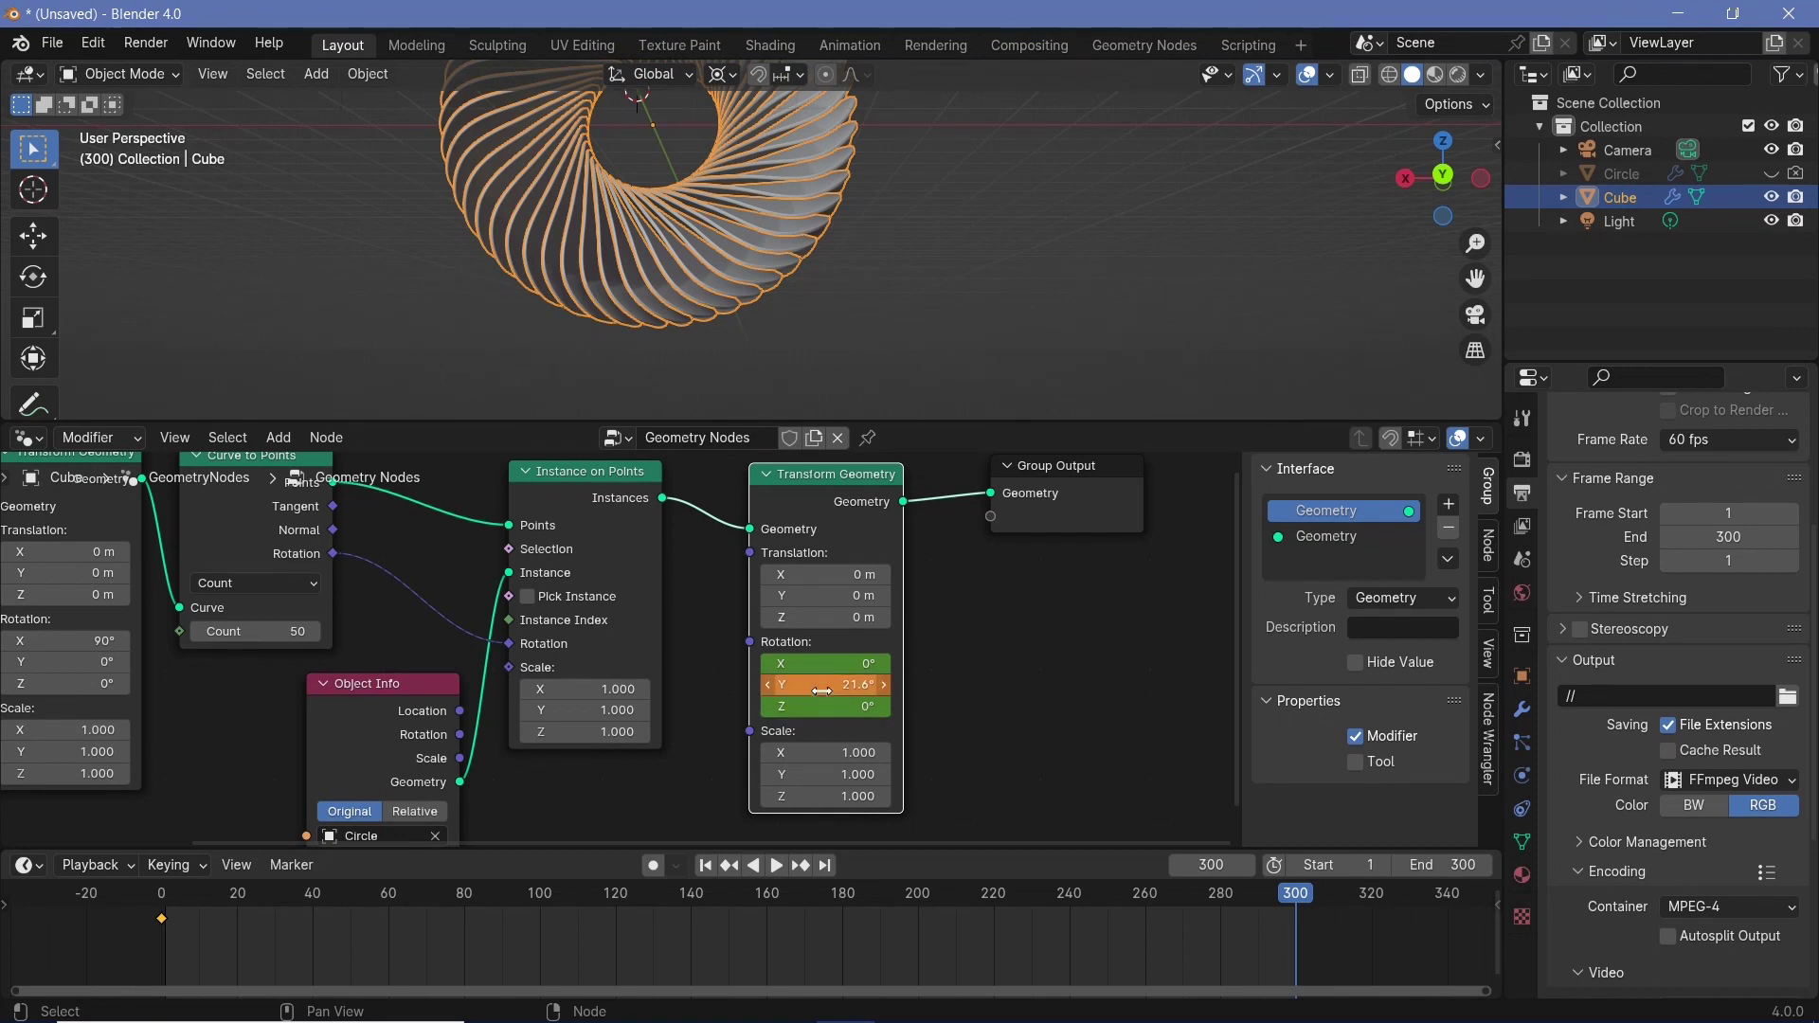
key("i")
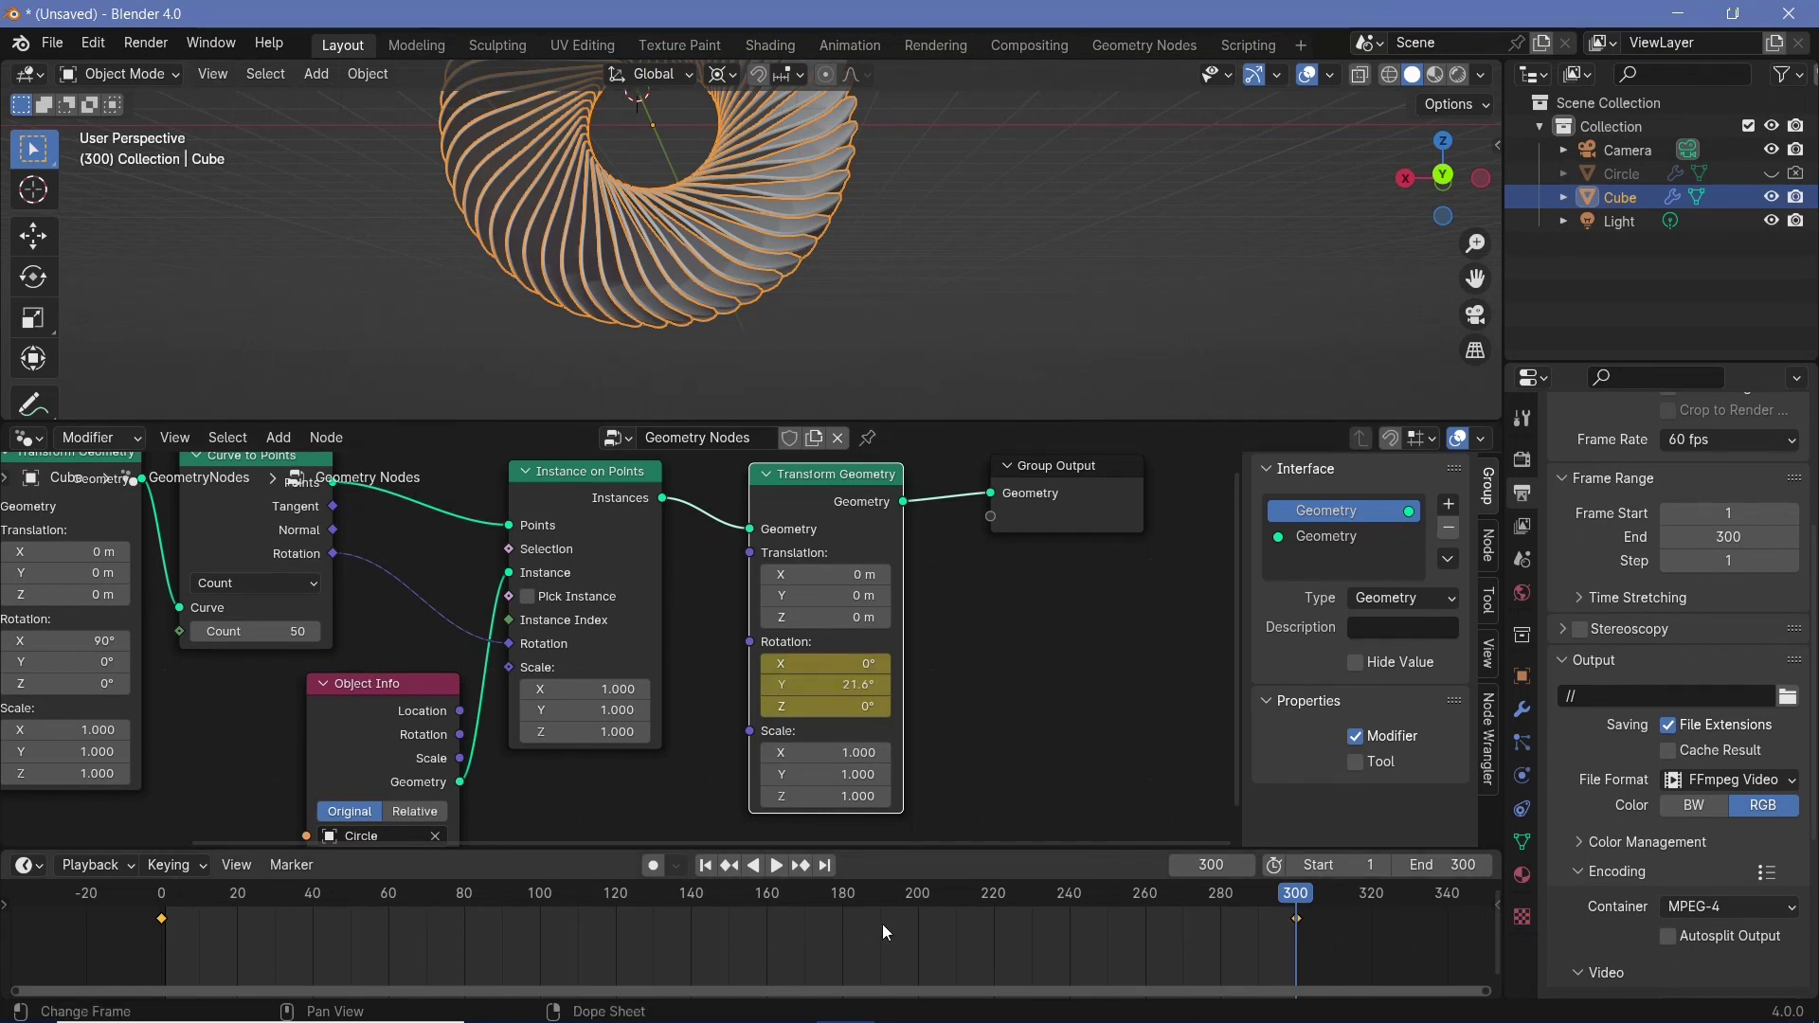
- Make the rotation interpolation linear and play the animation
key("t")
left_click(384, 870)
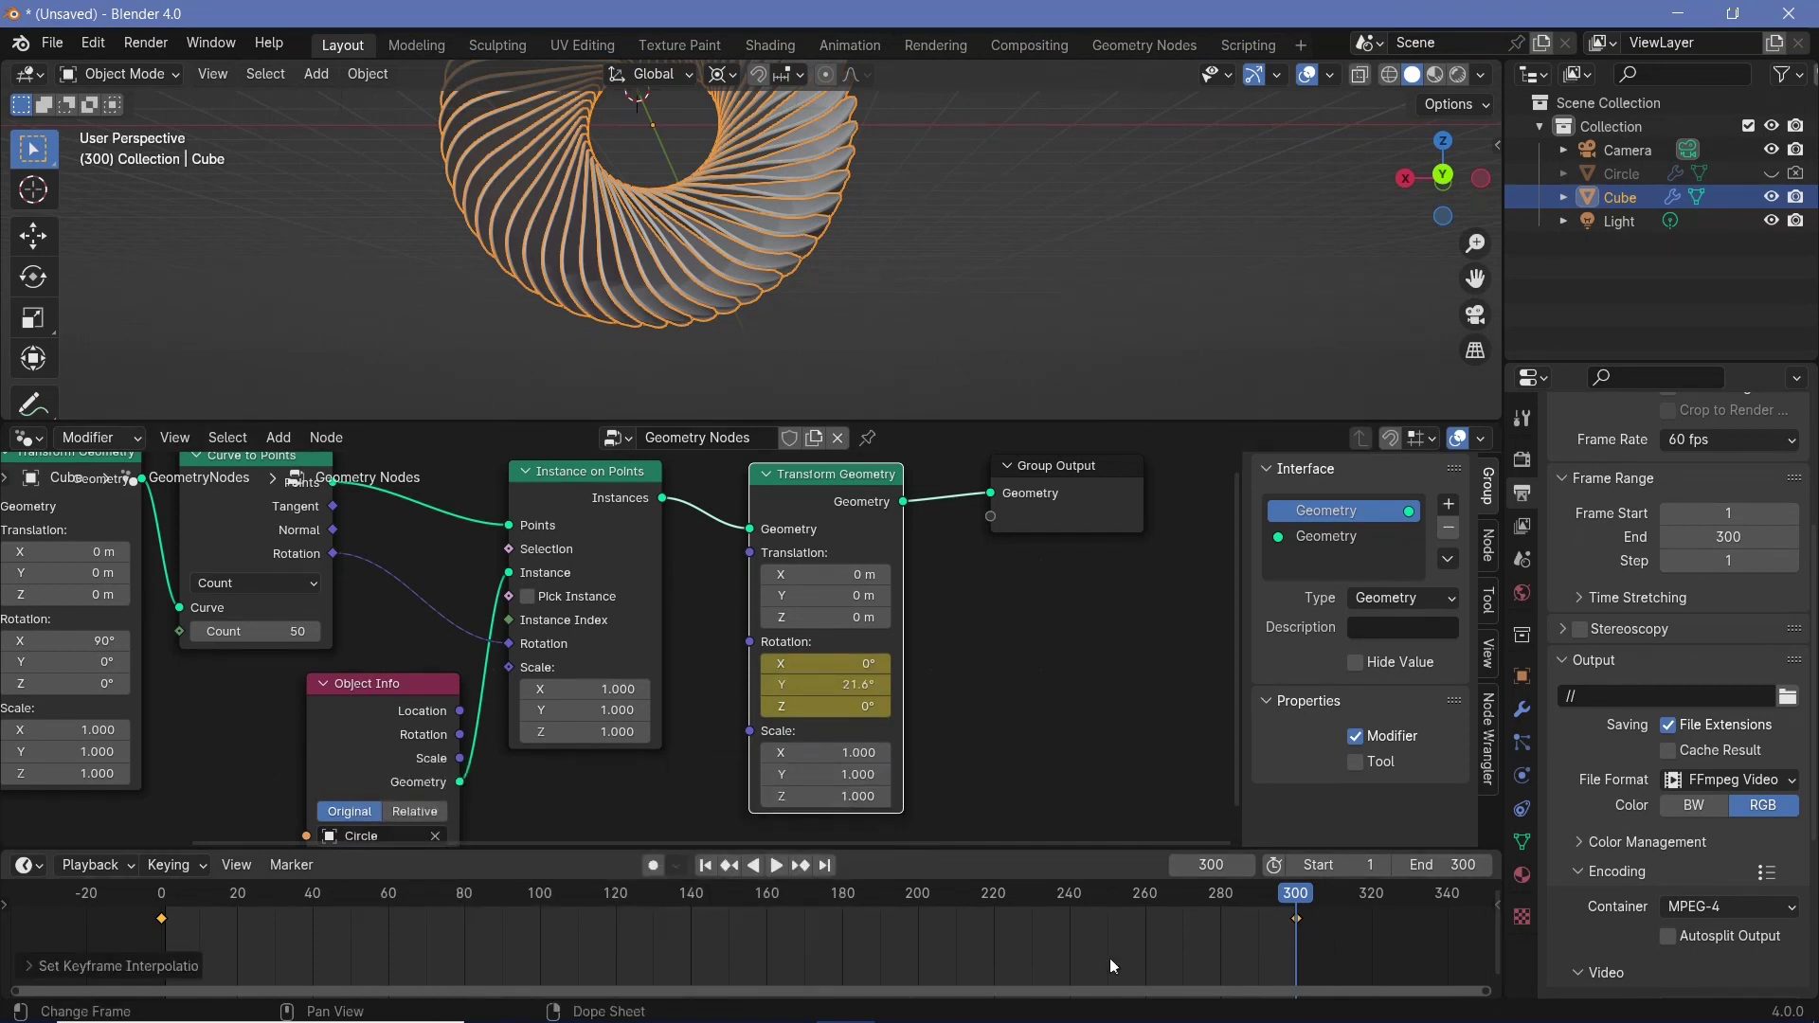
key("space")
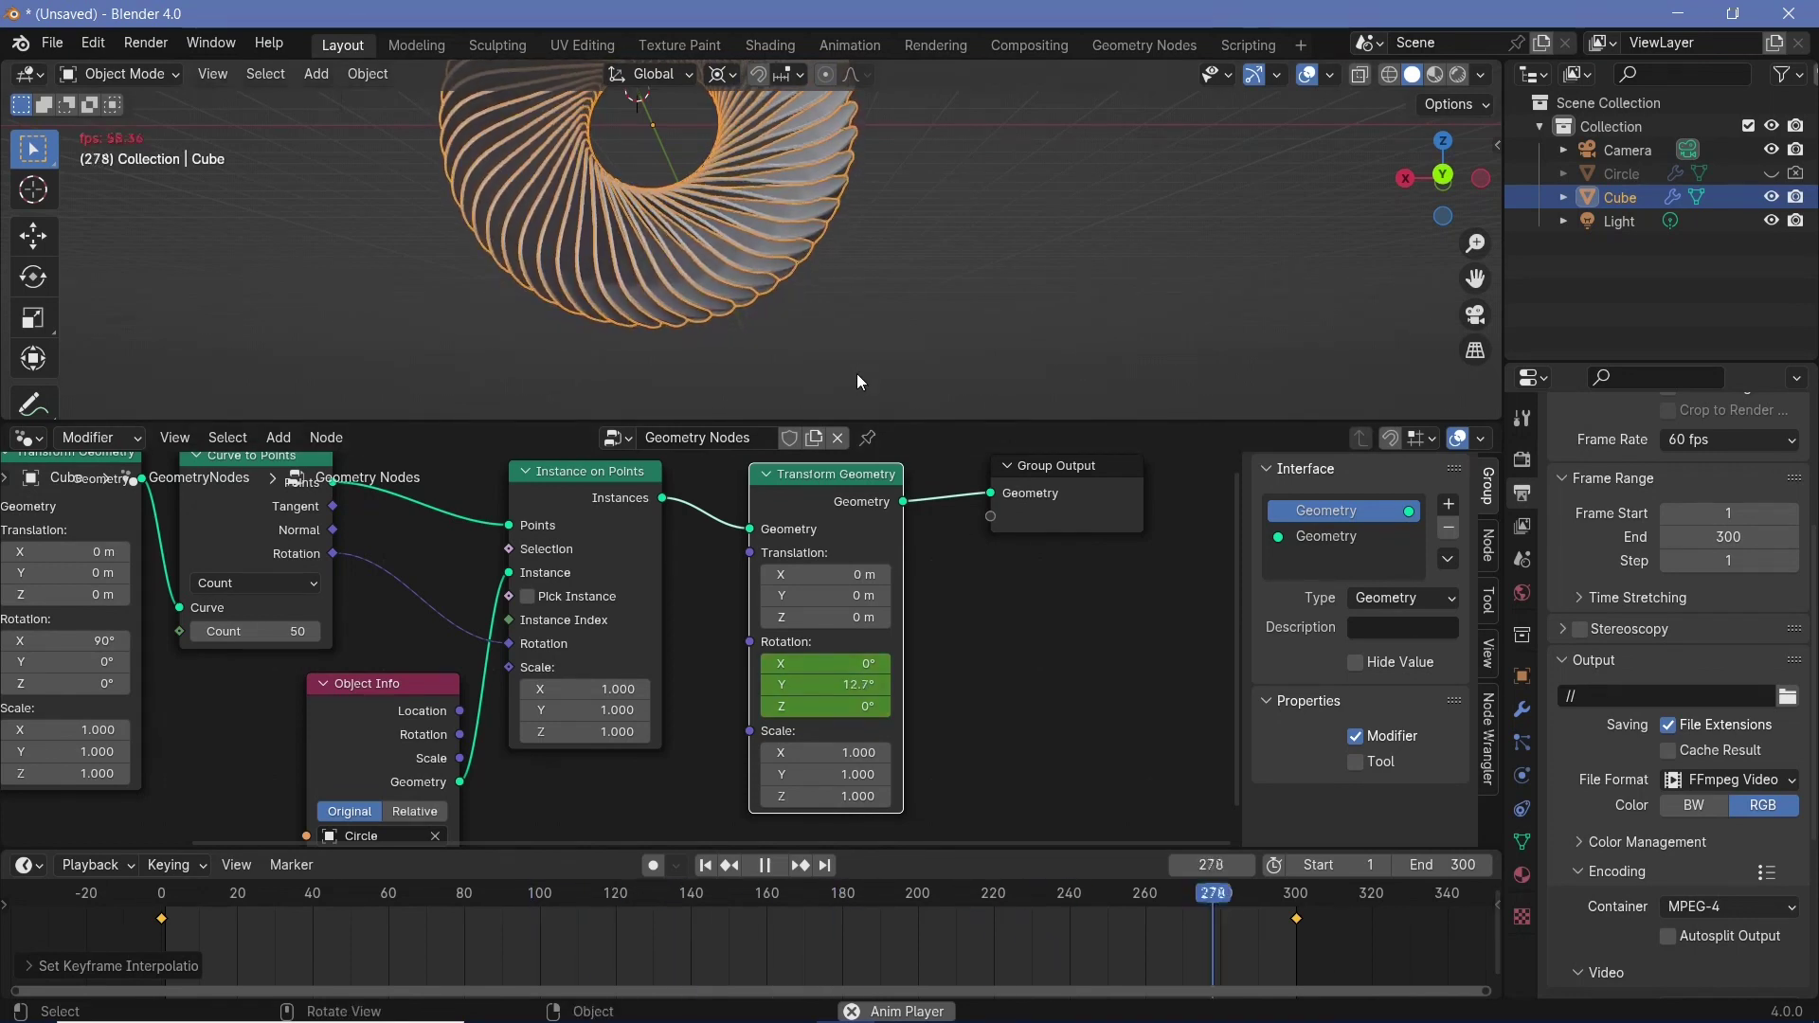
- Back on frame 300, negate the Y rotation to -21.6° and keyframe it
key("space")
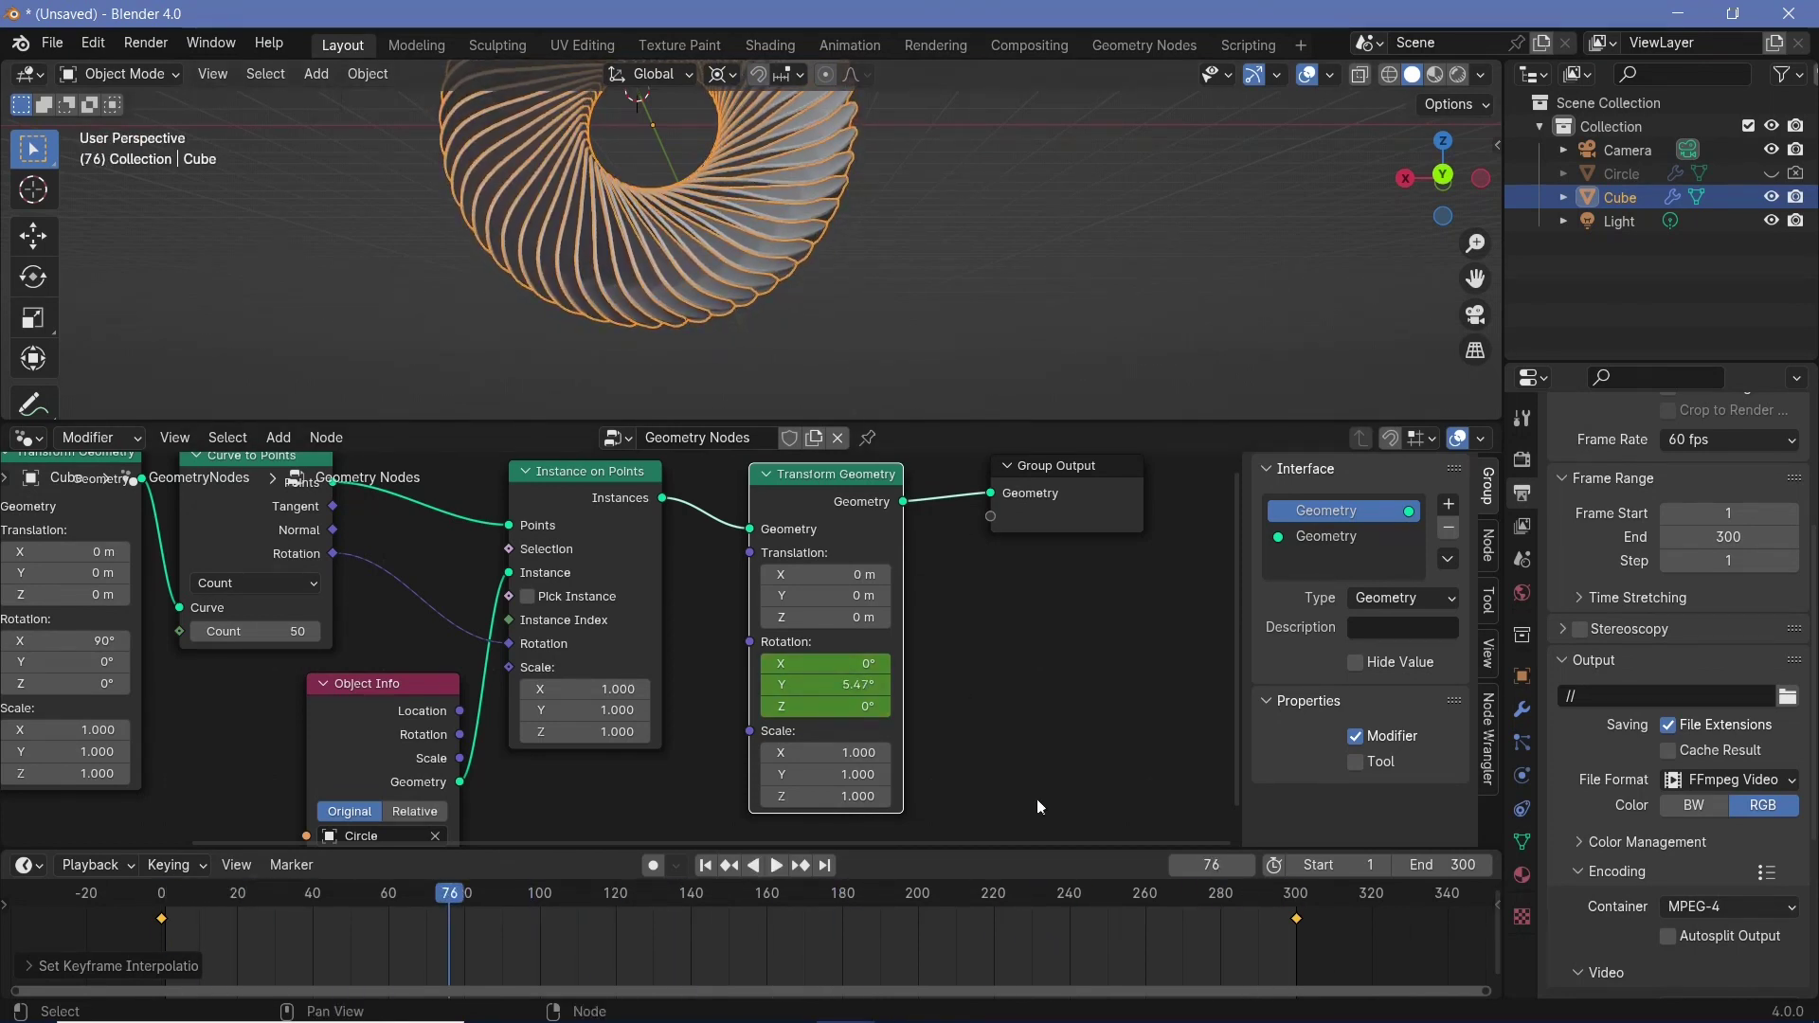
left_click(1298, 910)
double_click(780, 684)
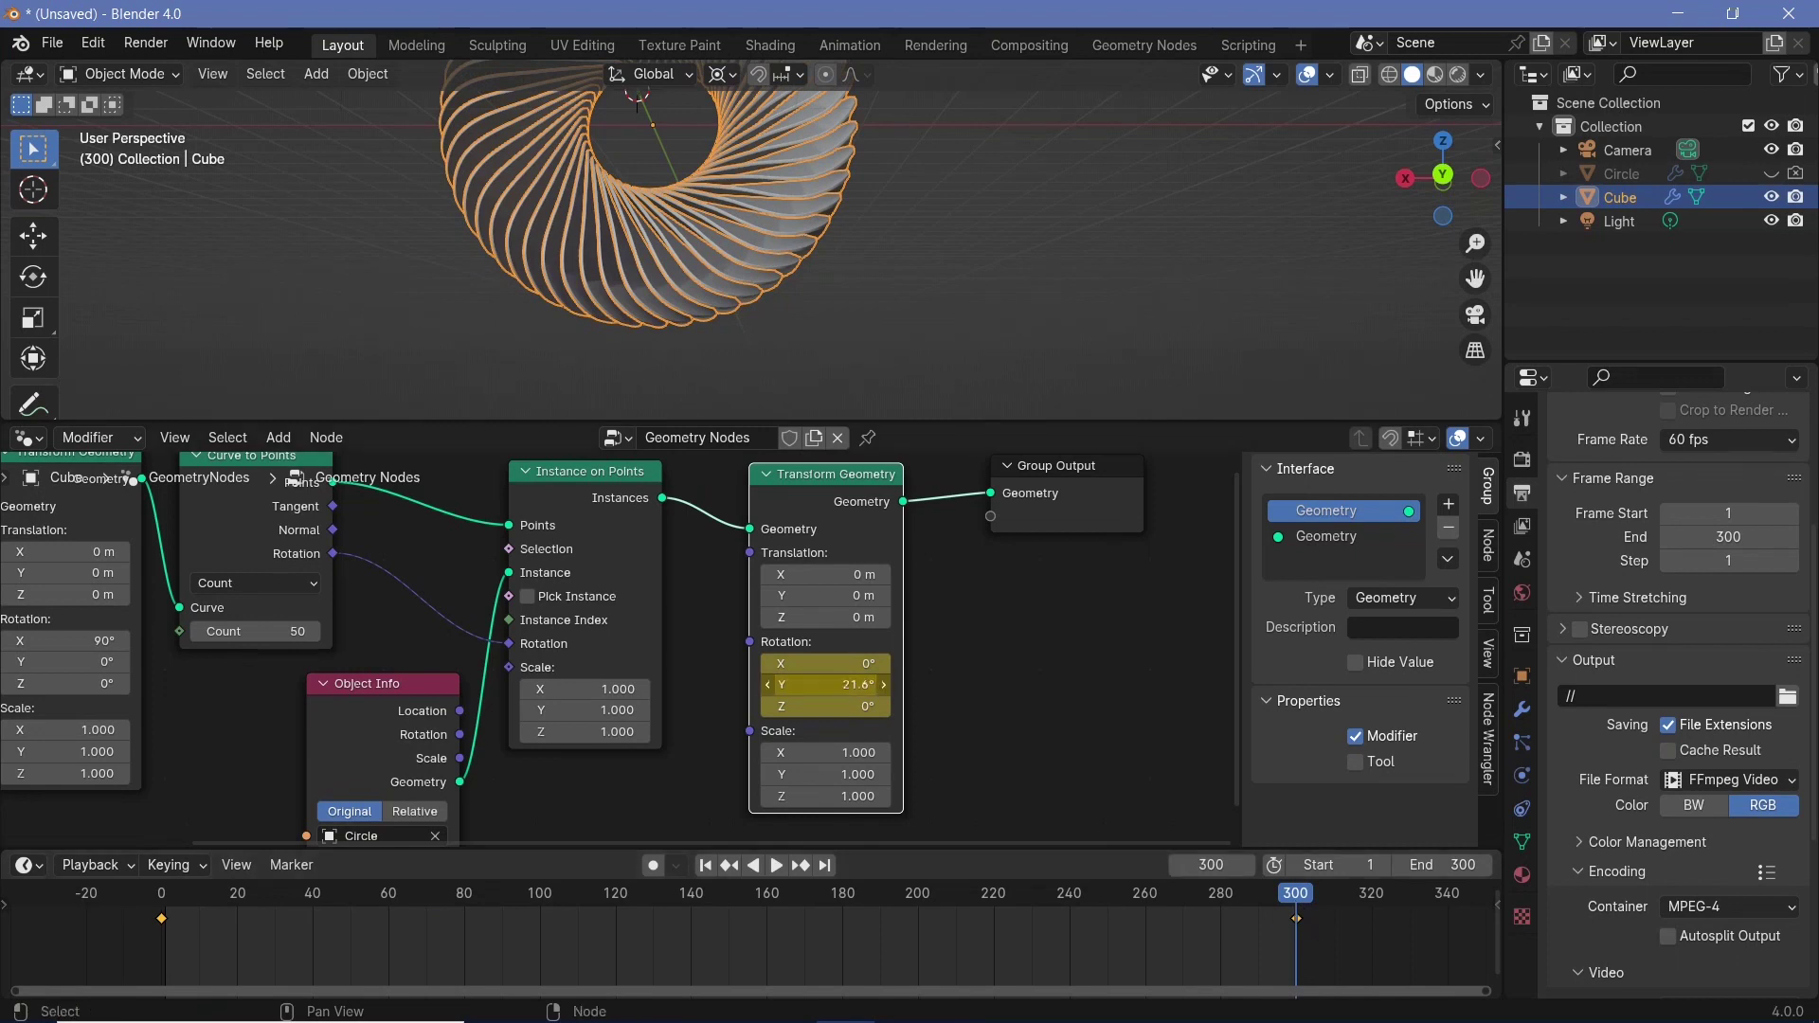
key("Home")
type("-")
key("Return")
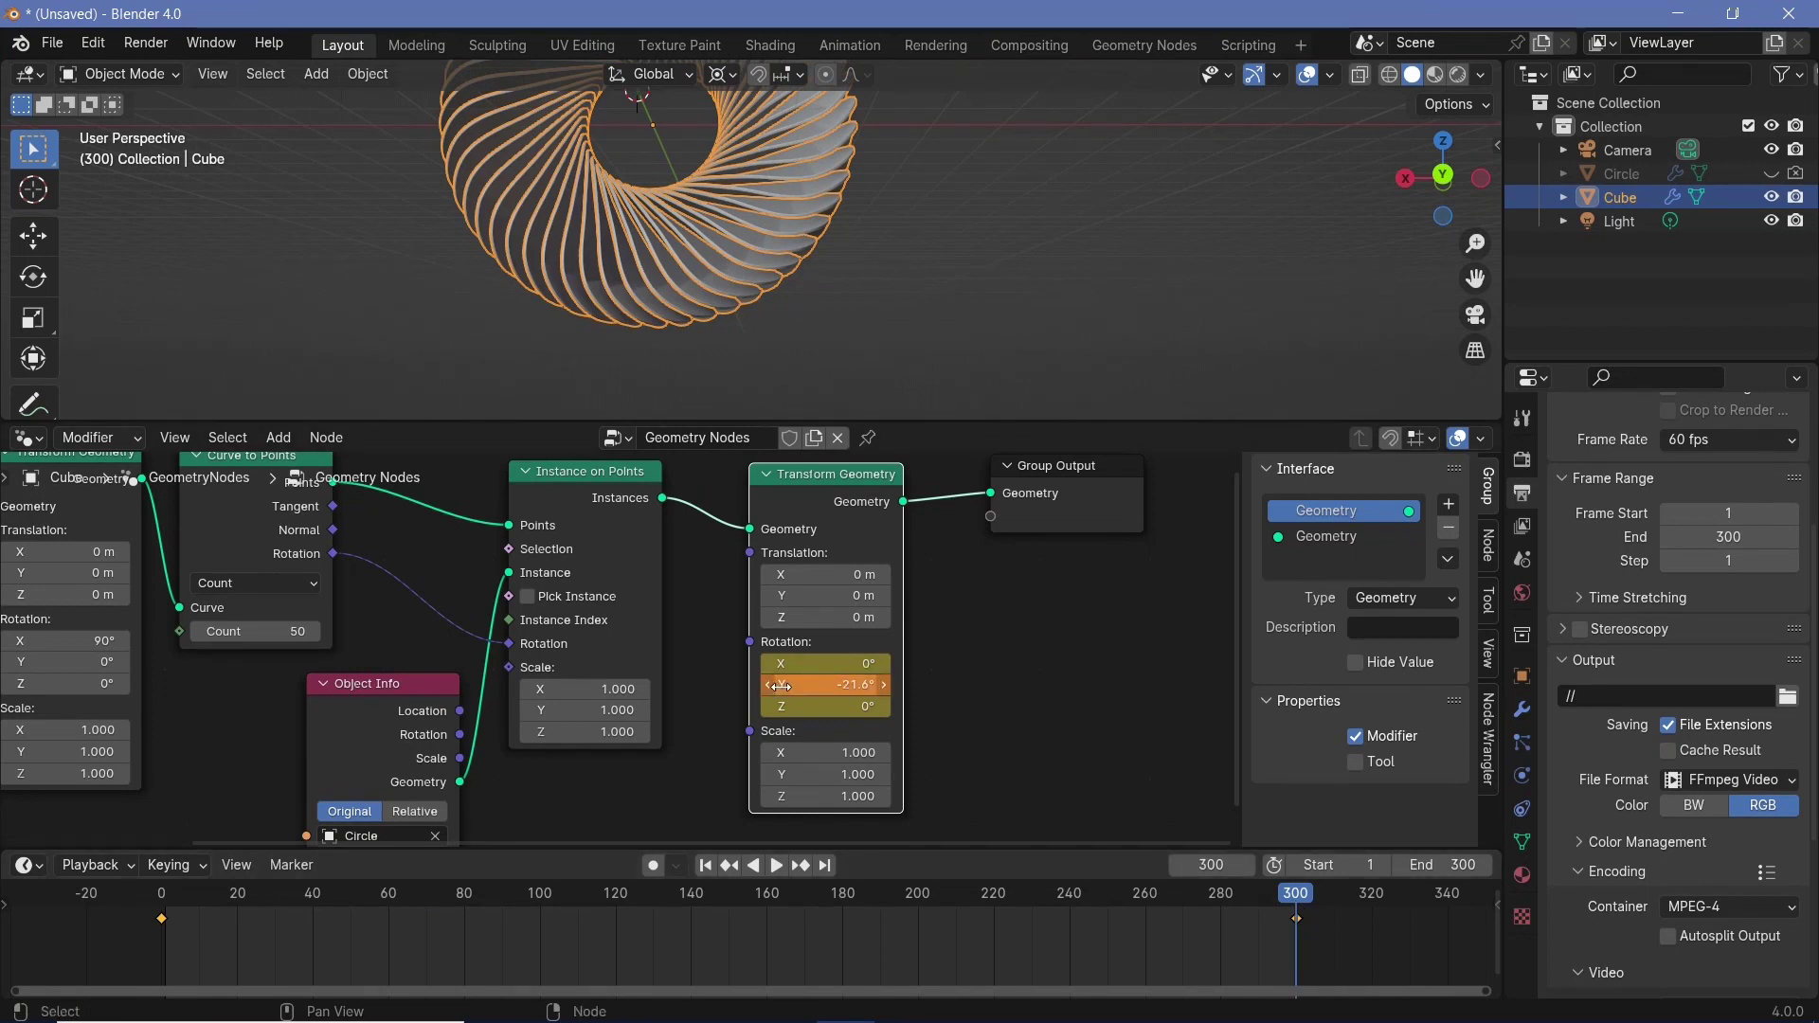
key("i")
- Play the animation to preview the reversed twist, then stop playback
key("space")
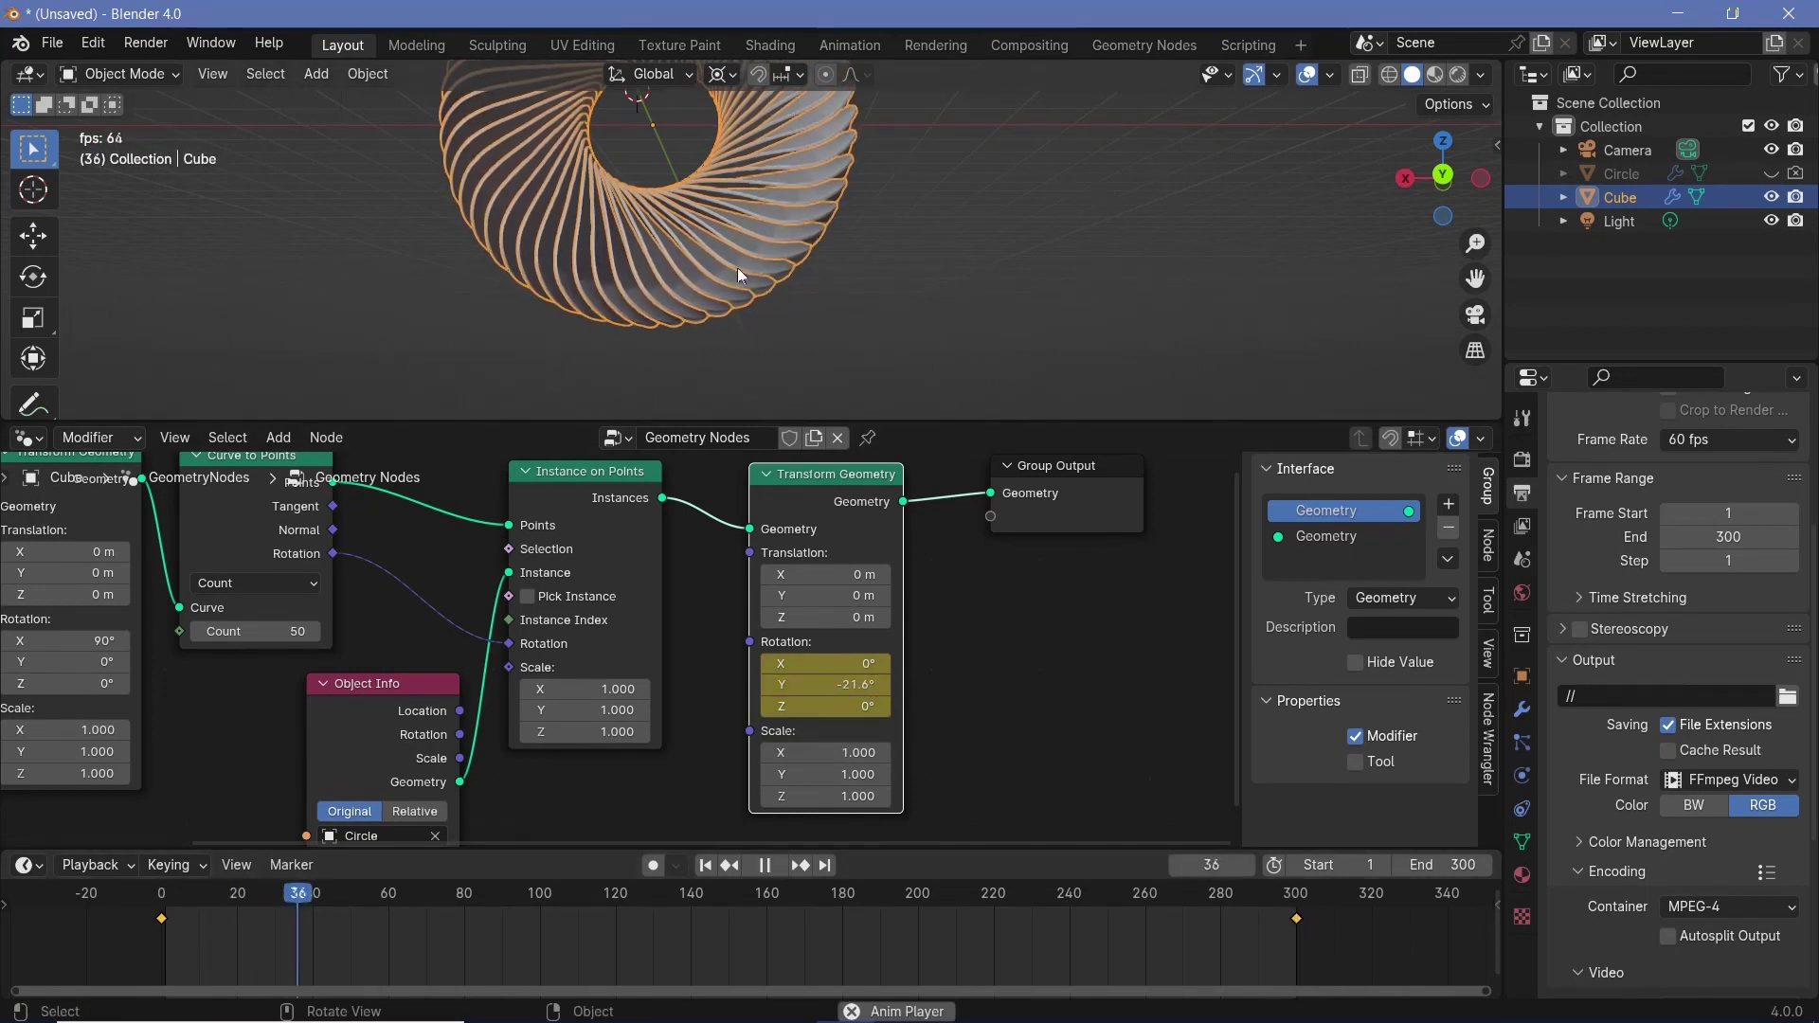
scroll(712, 242, "up", 4)
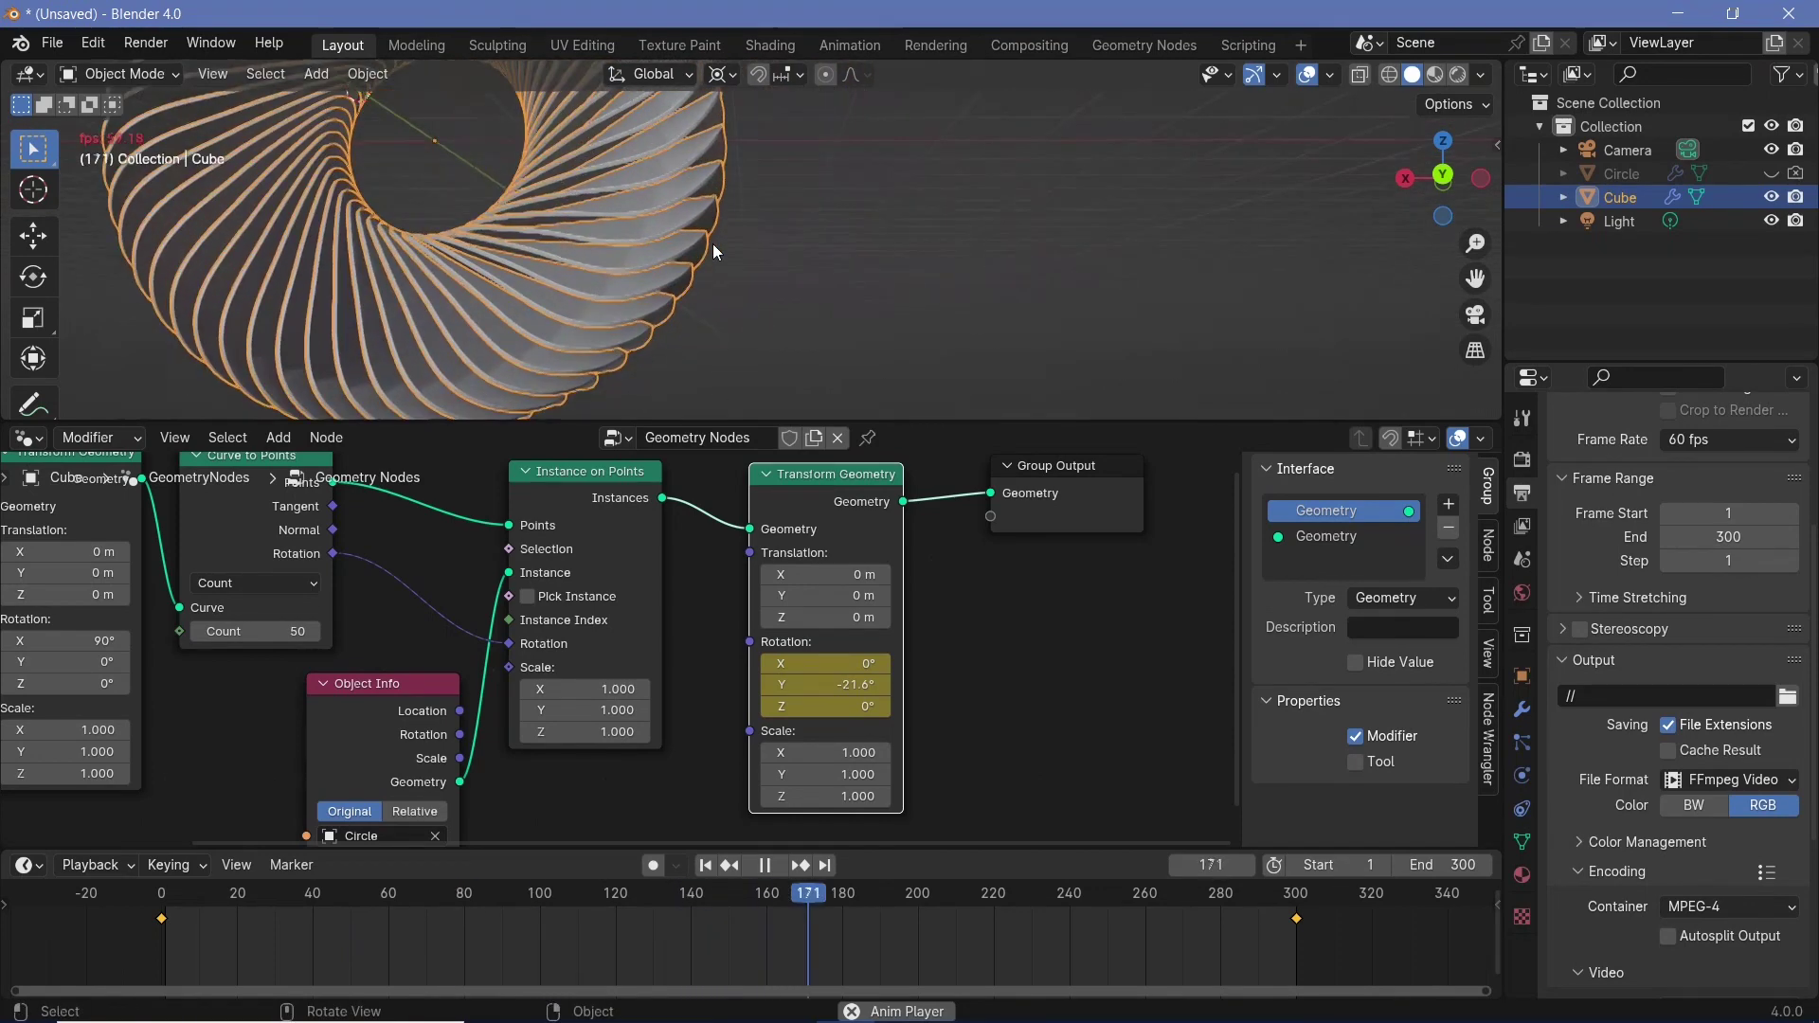
scroll(718, 249, "down", 3)
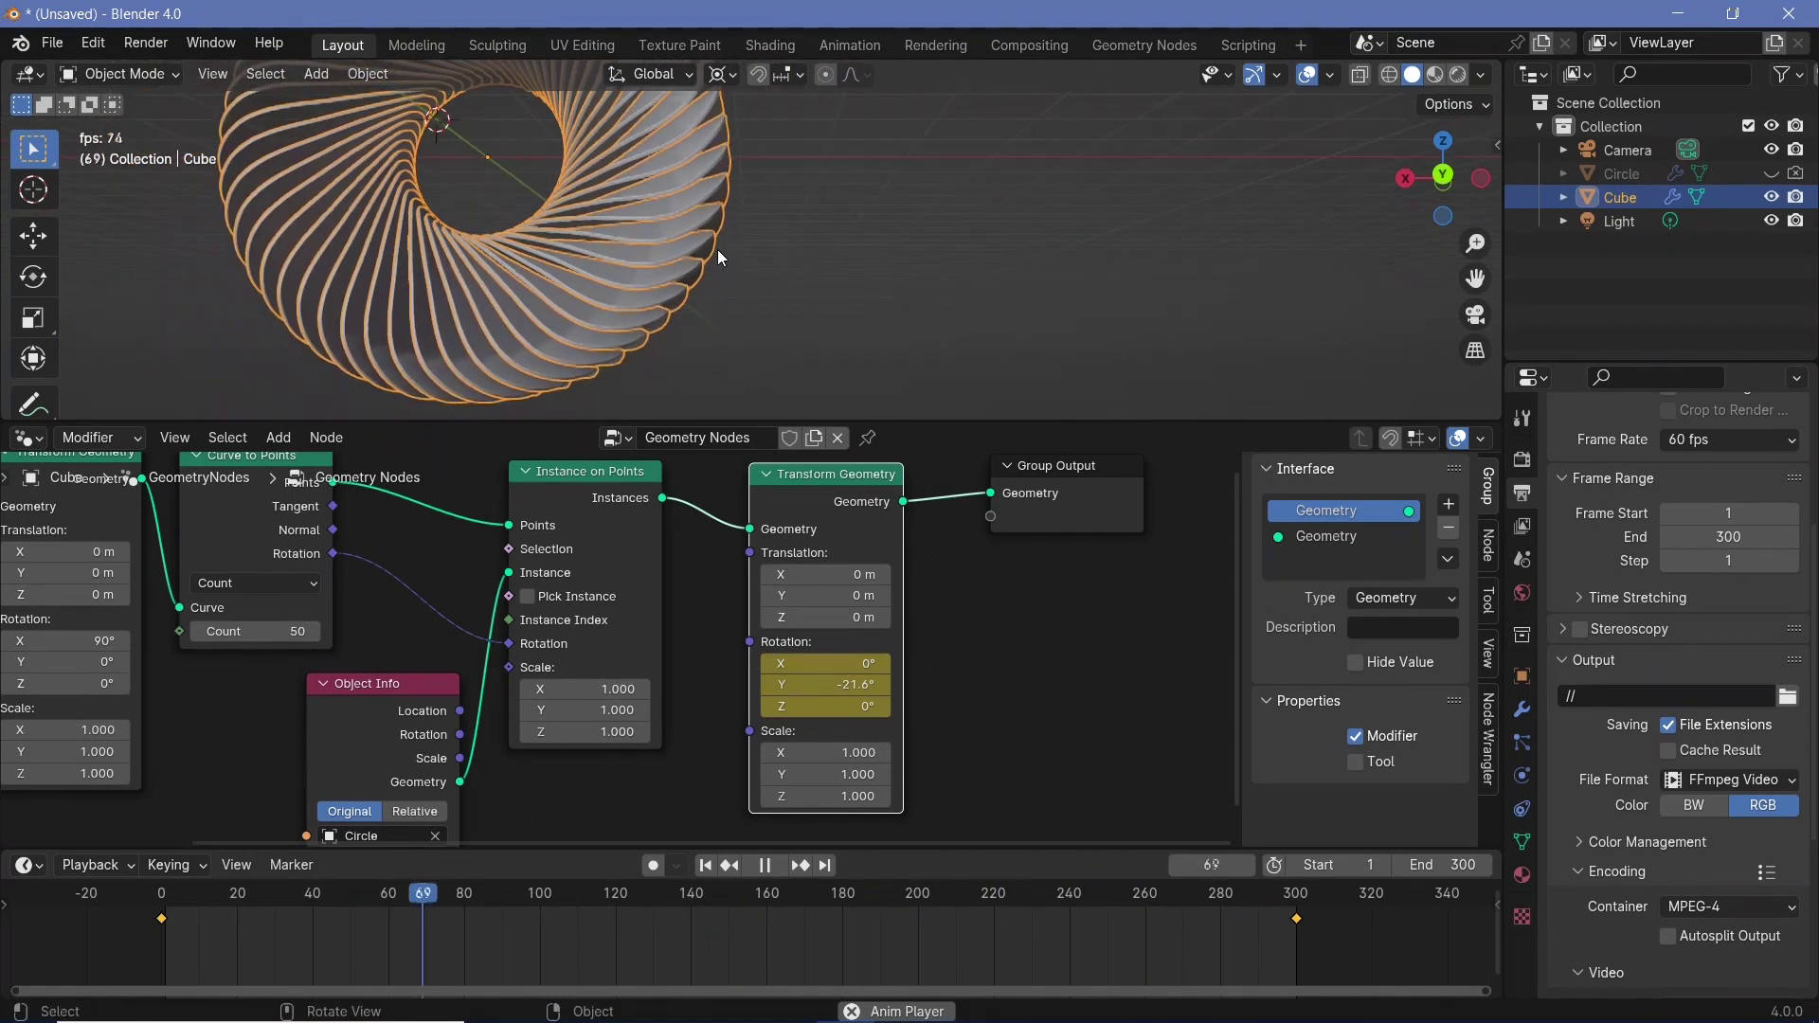
key("space")
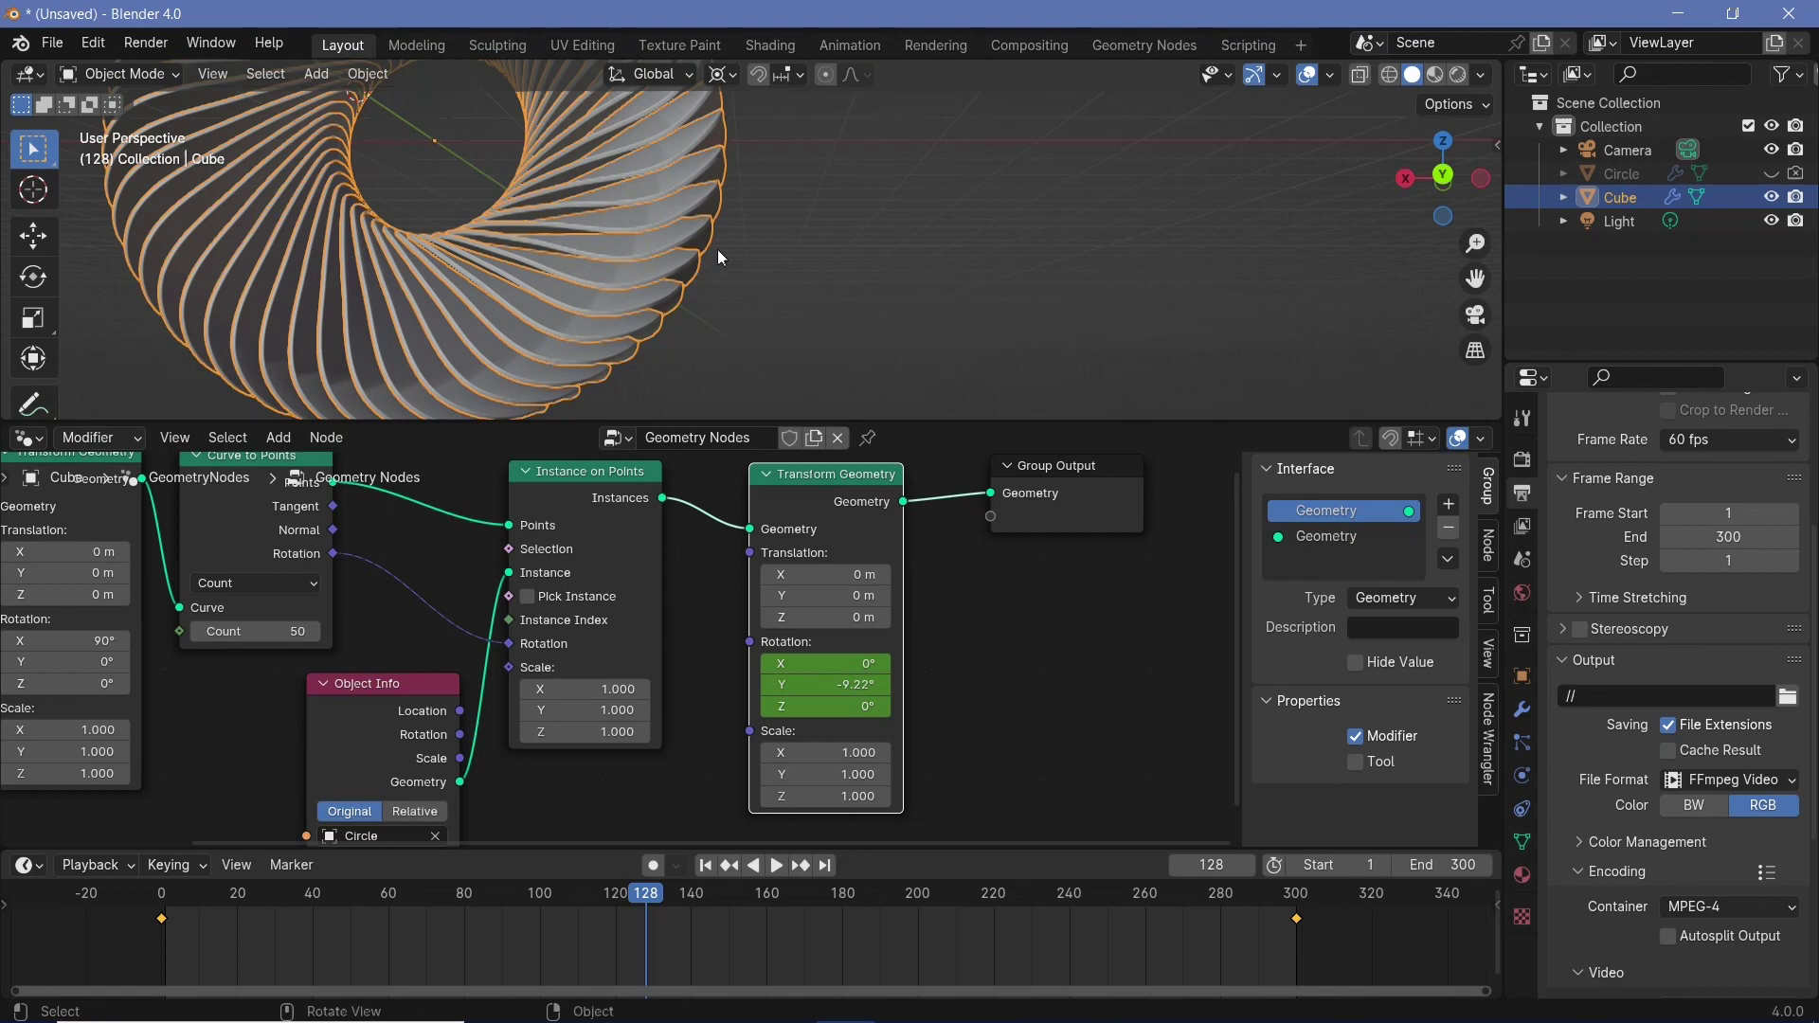
- Pan the node tree into view and move Group Output right to make room
middle_click_drag(960, 587, 849, 639)
scroll(849, 639, "down", 1)
left_click_drag(864, 571, 1087, 588)
- Insert a Set Material node before Group Output and assign the material named Material
key("shift+a")
type("set")
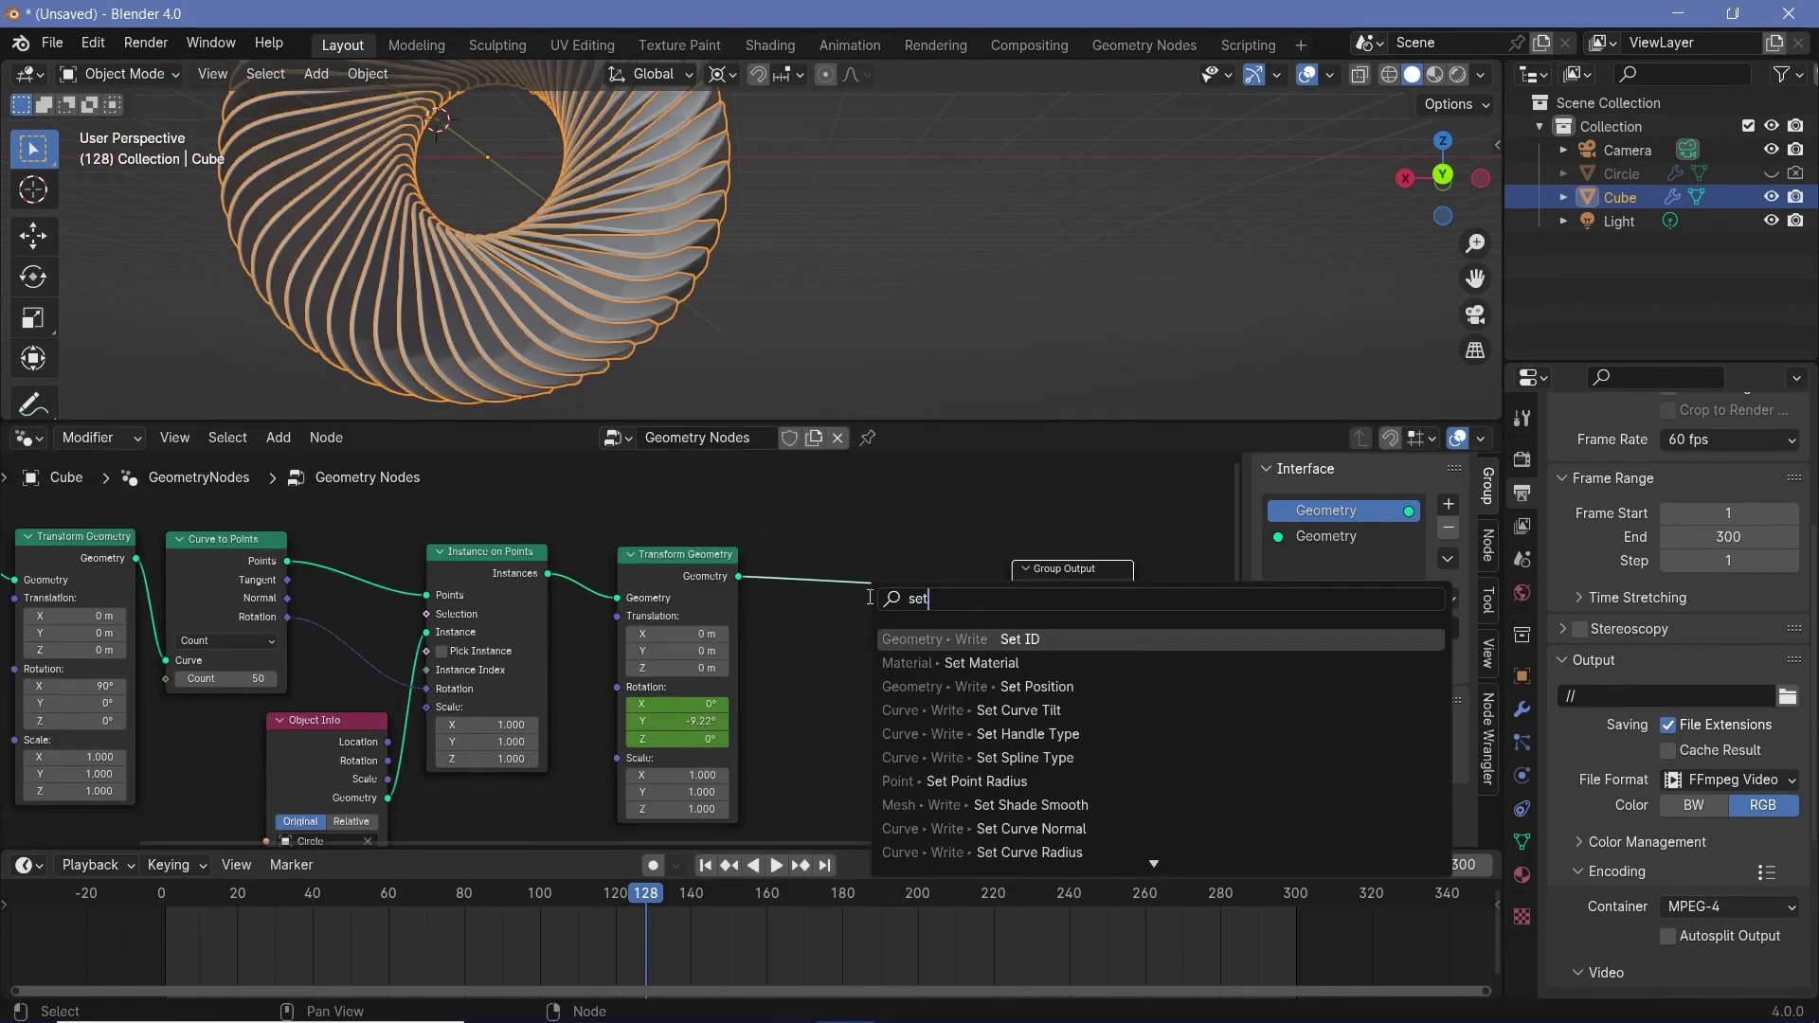
type(" mater")
key("Return")
left_click(891, 648)
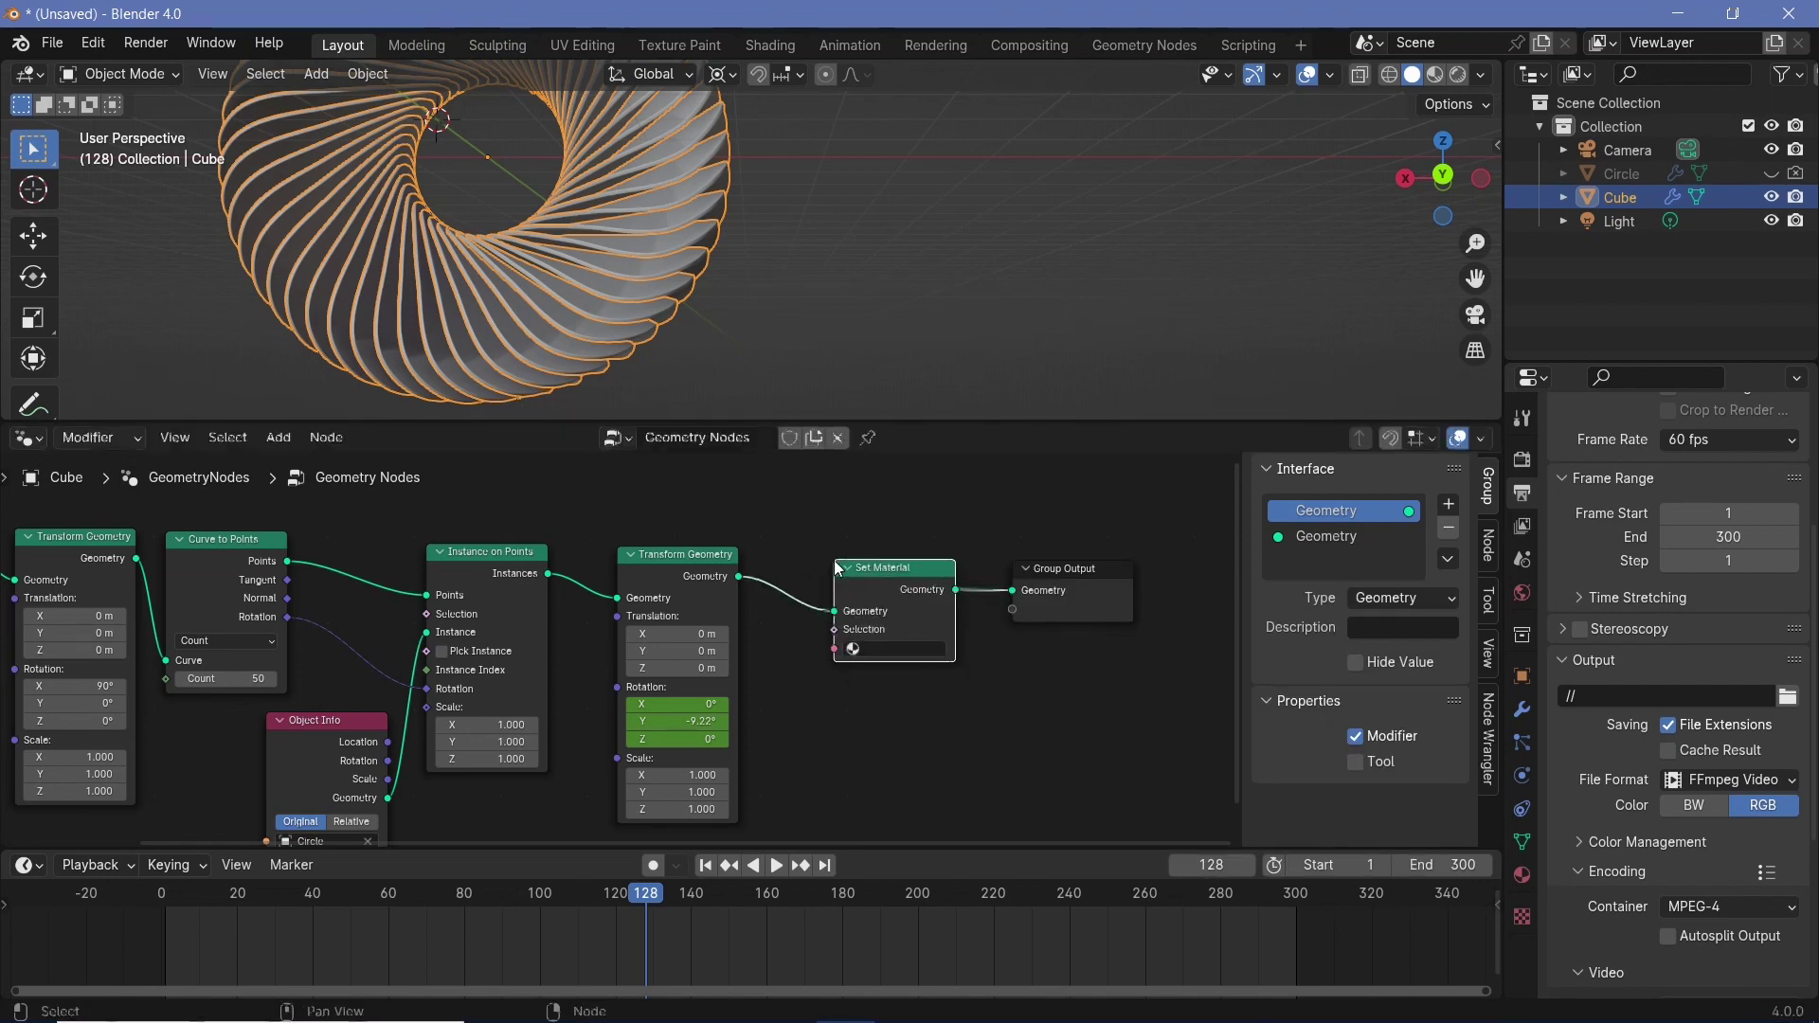
left_click(891, 648)
left_click(891, 680)
key("Home")
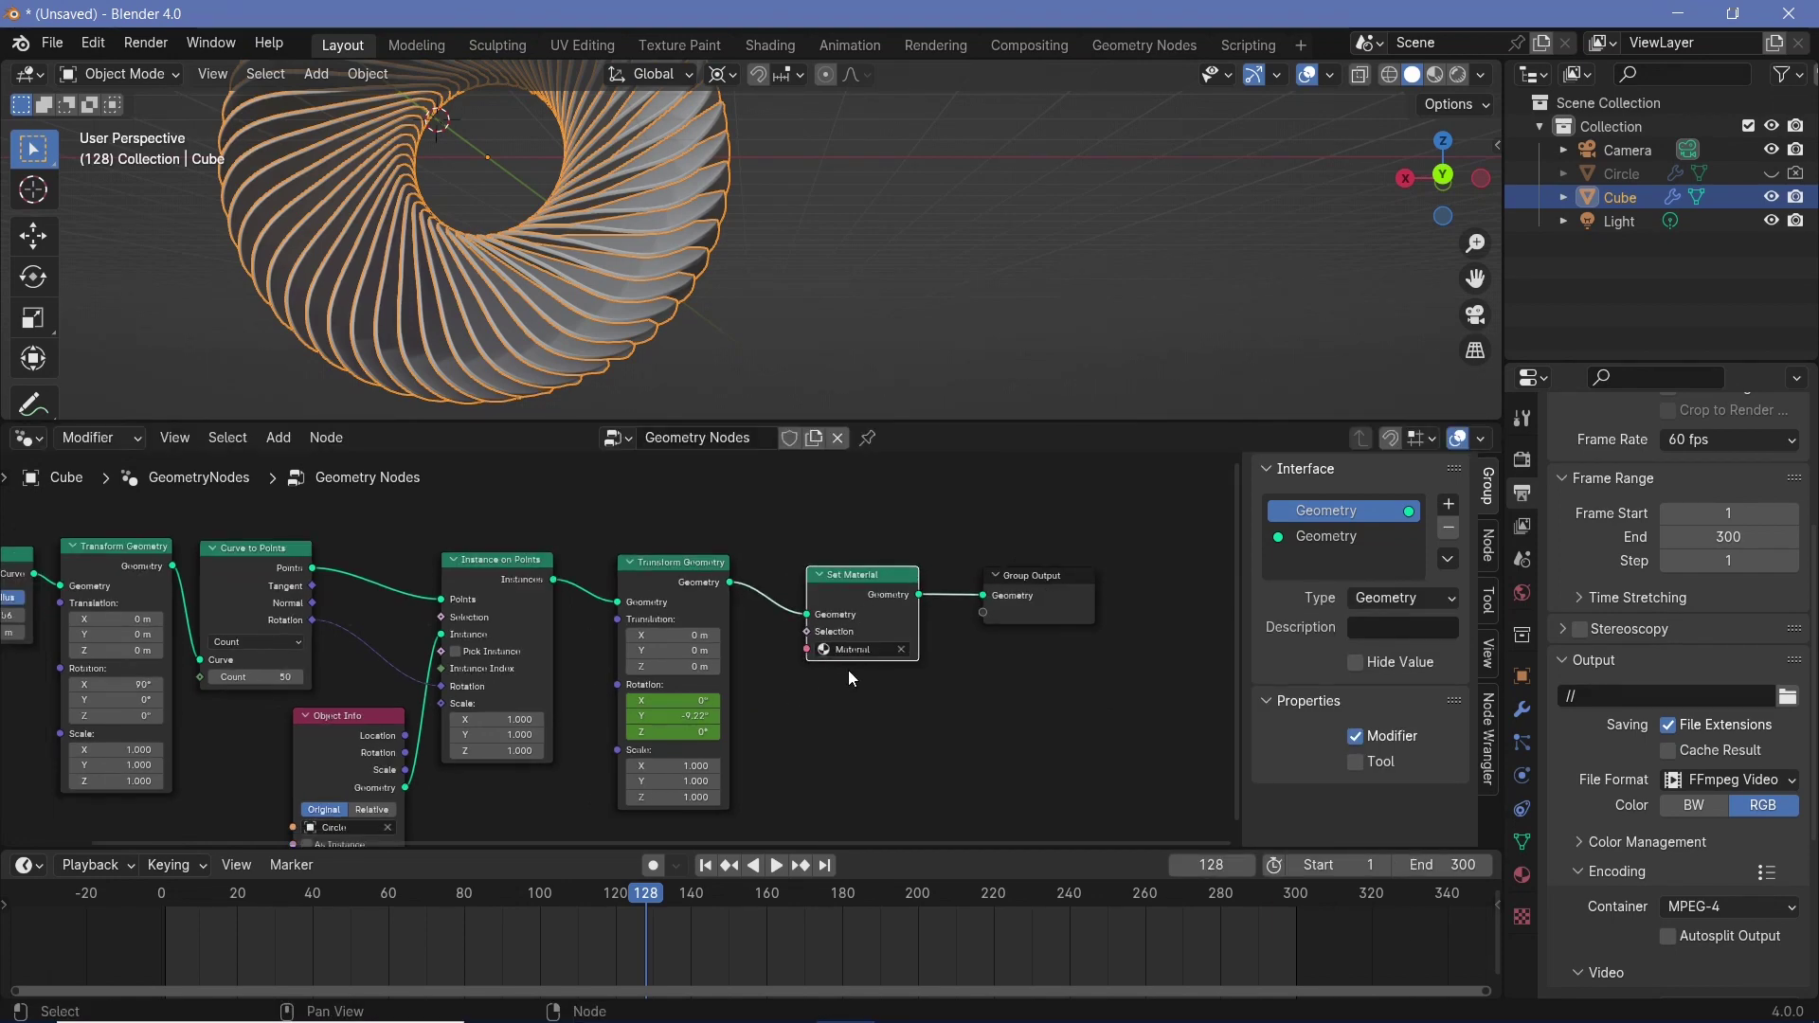
- Switch the node area to the Shader Editor and preview the viewport in Rendered shading without overlays
left_click(28, 438)
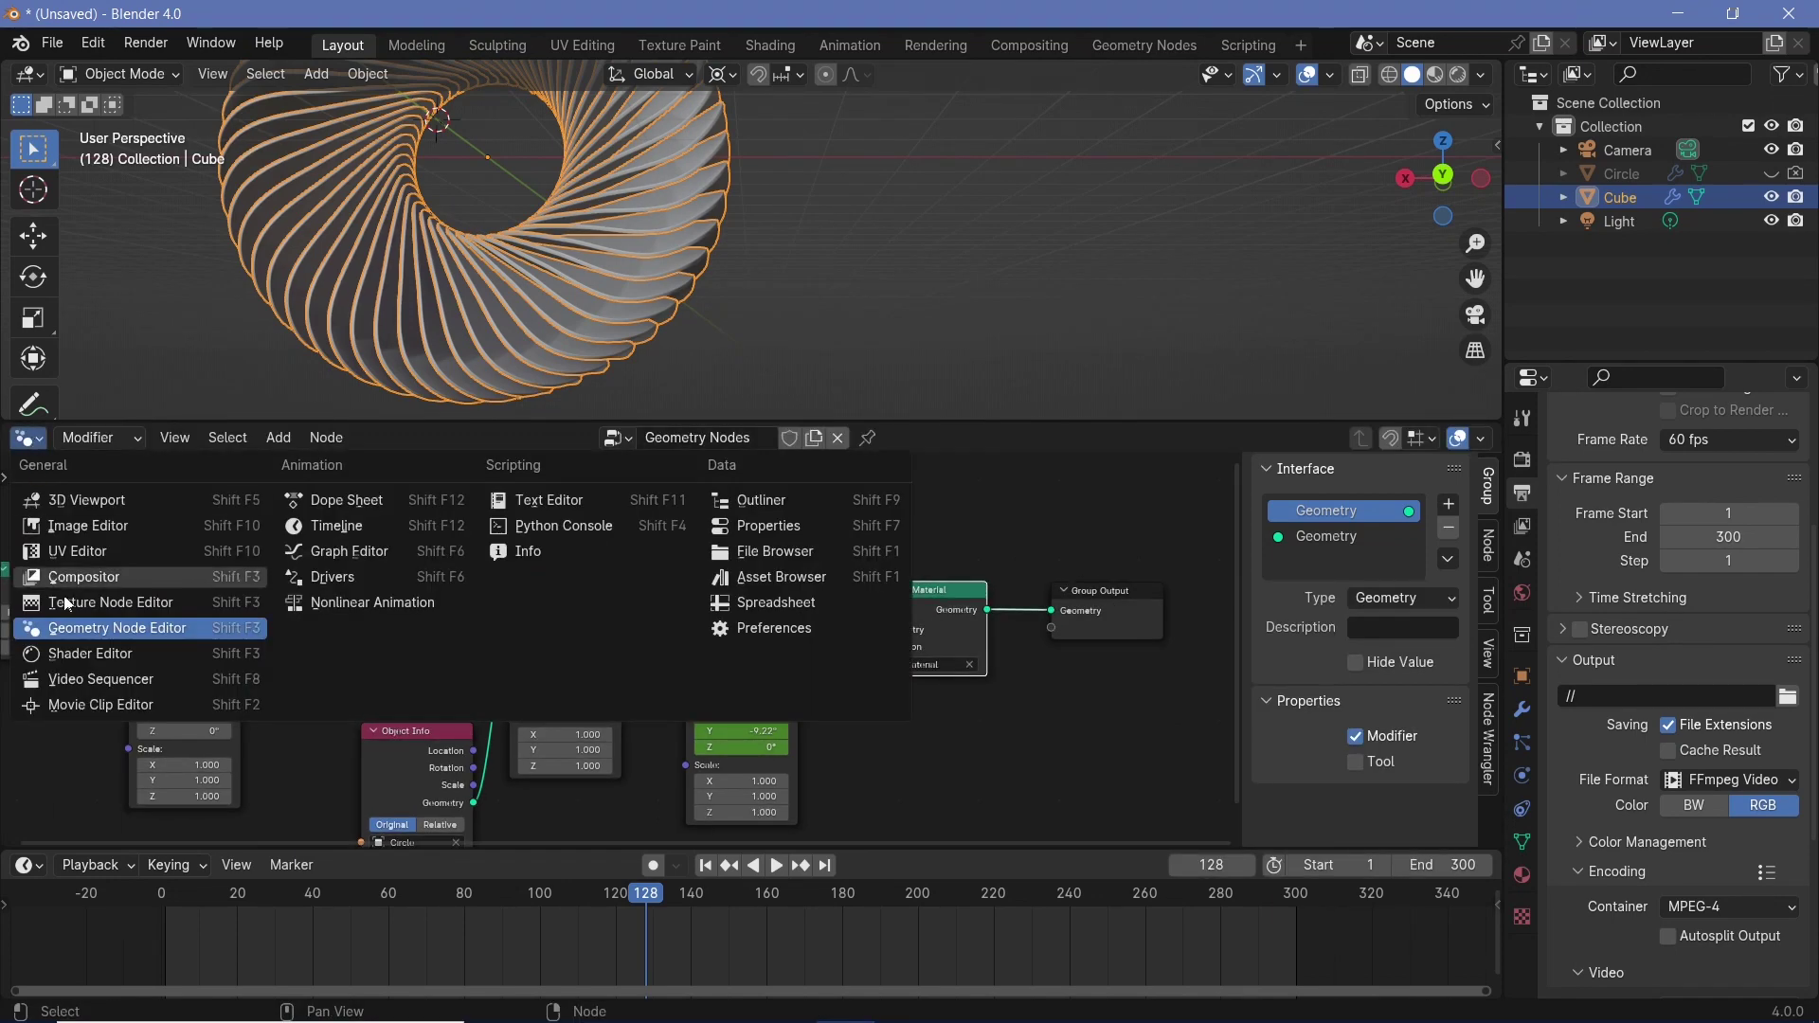
left_click(72, 652)
key("Home")
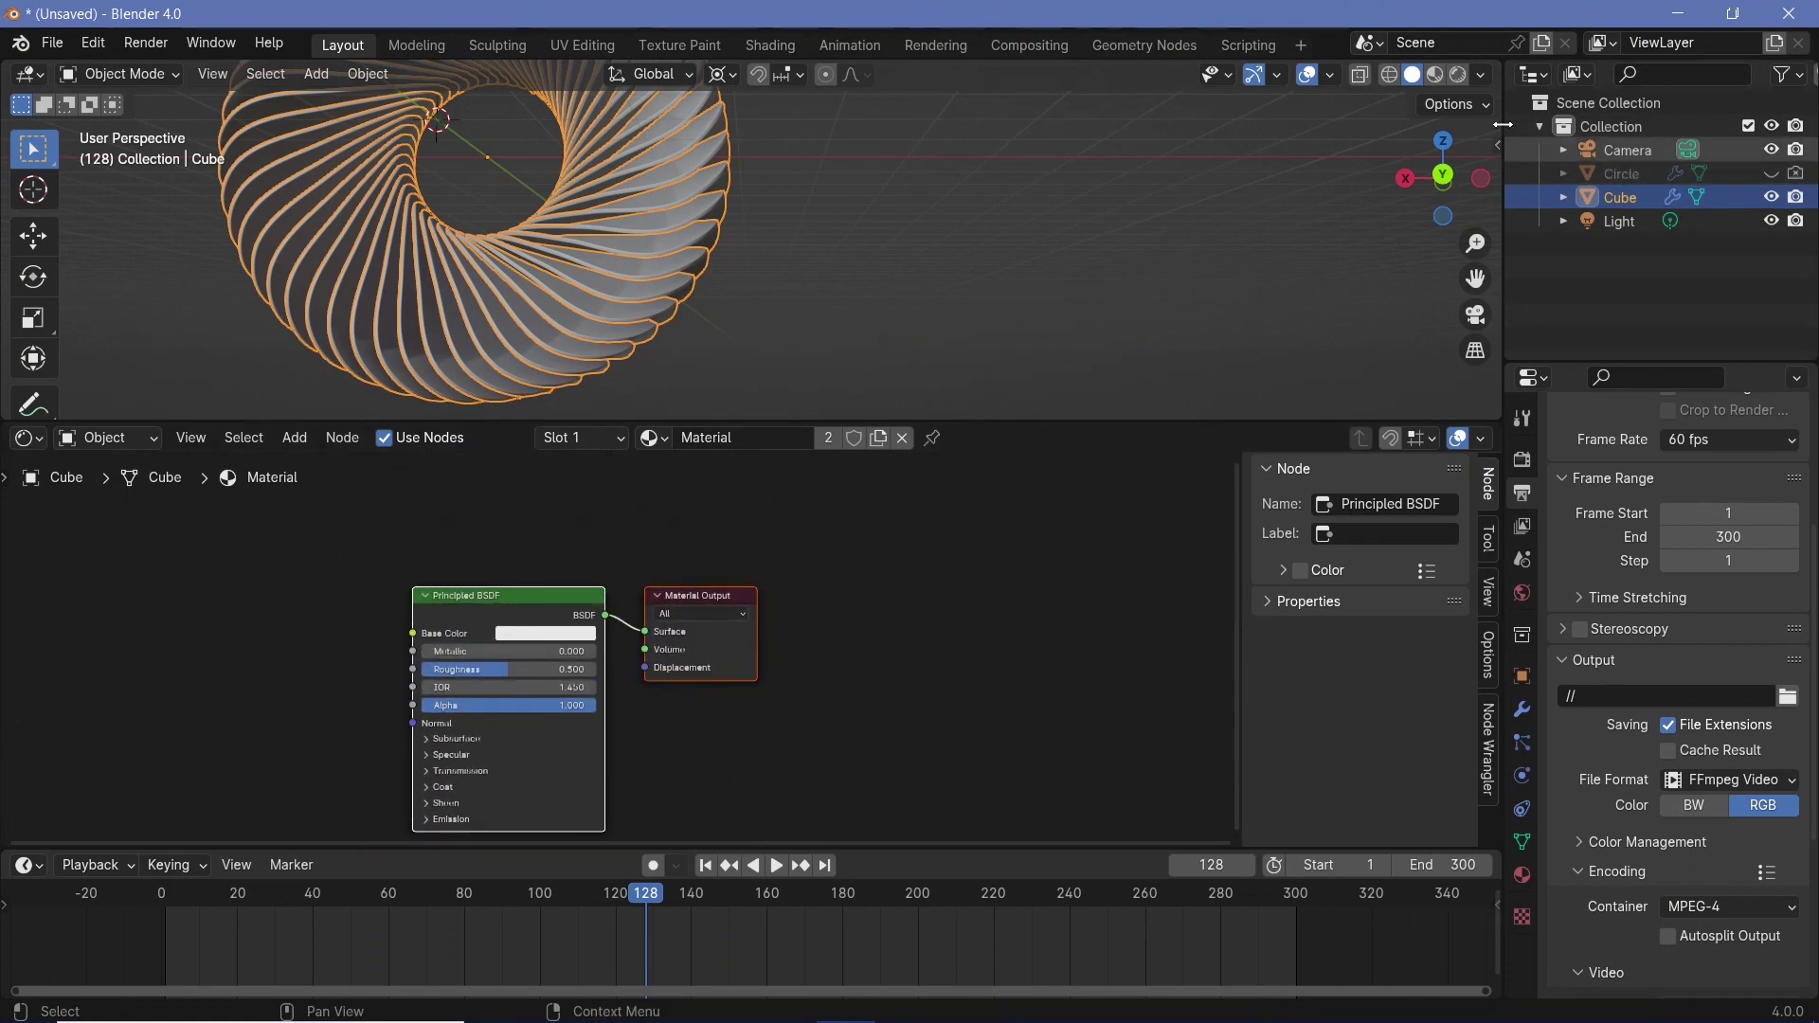
left_click(1464, 83)
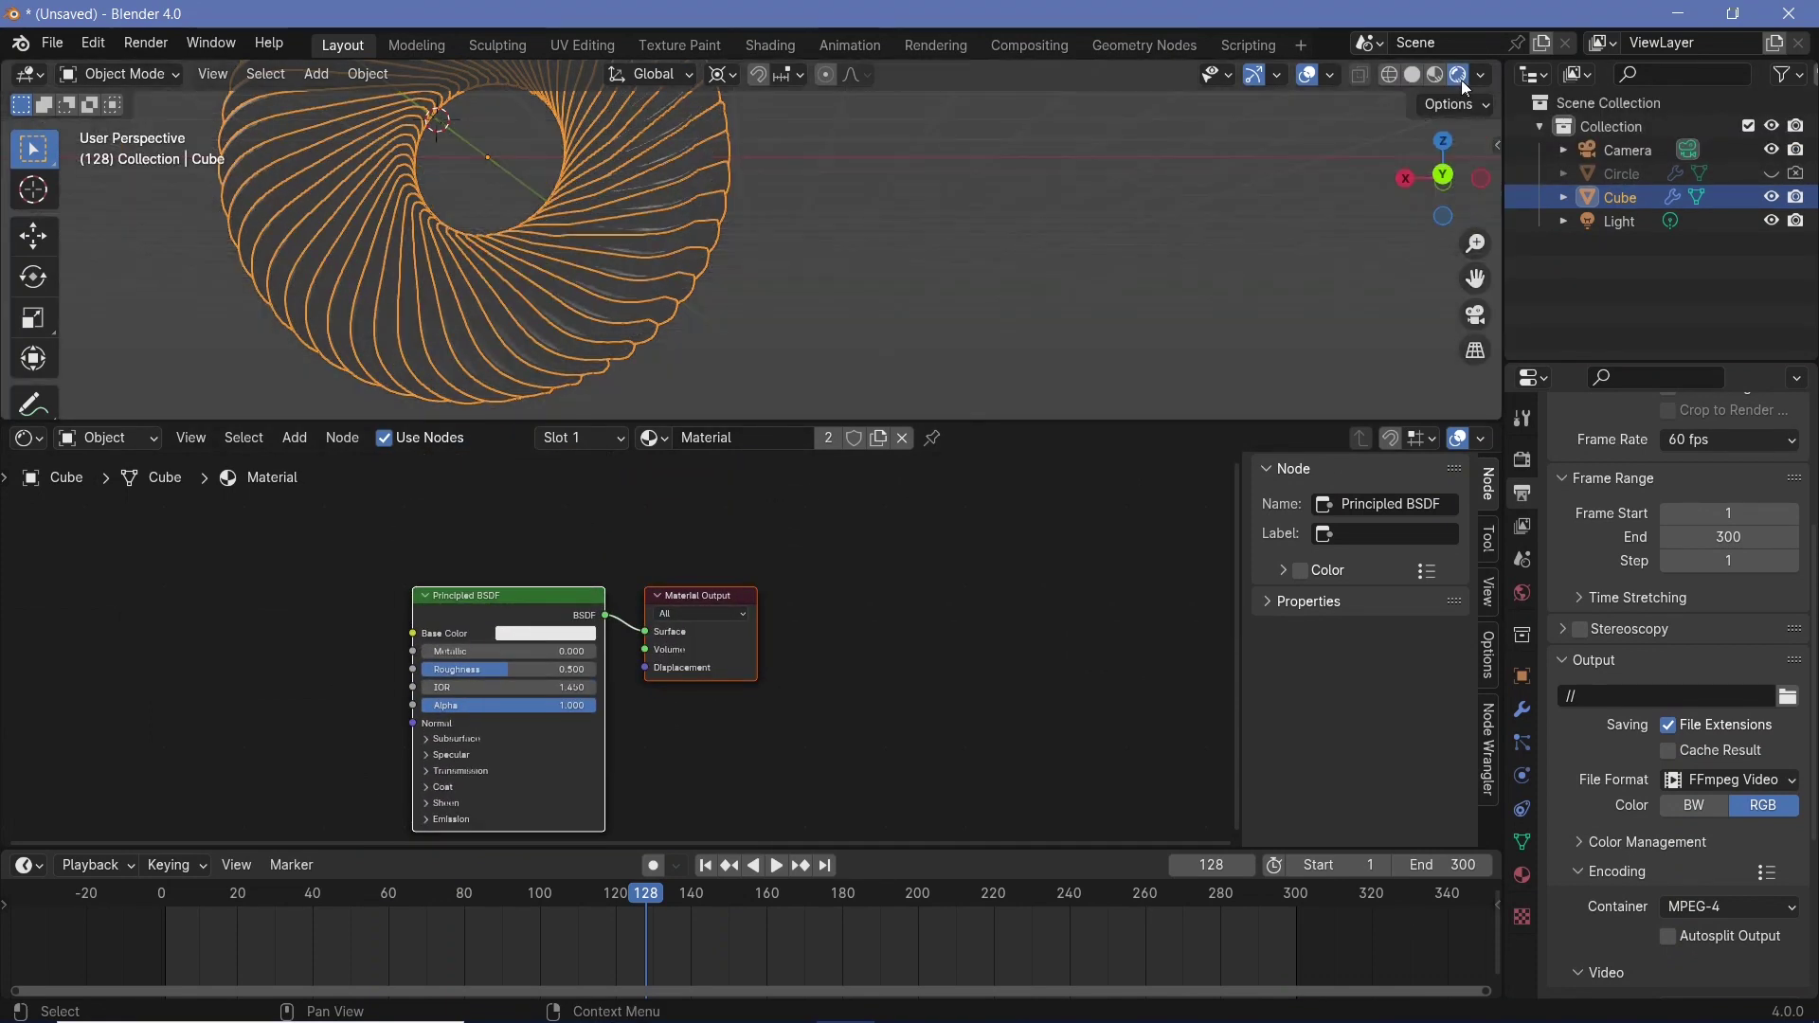
left_click(1311, 76)
- Set the World background colour to a near-black blue
left_click(1524, 594)
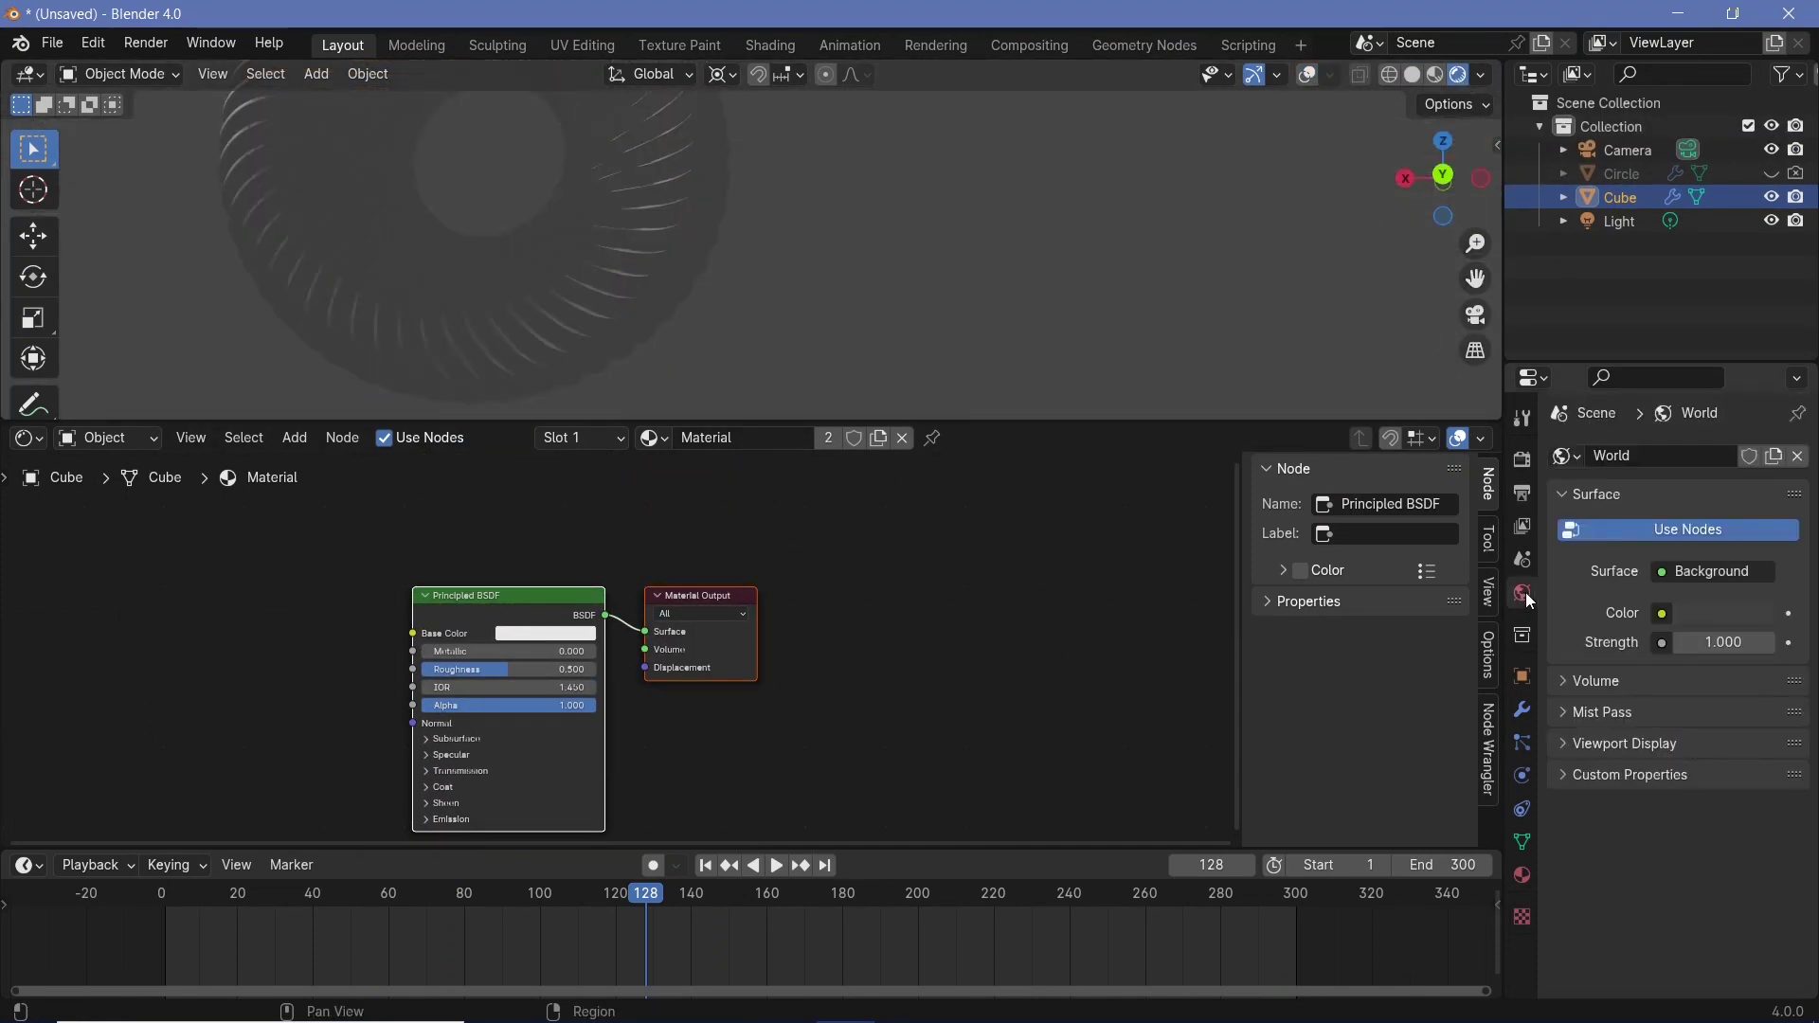
left_click(1711, 621)
scroll(1633, 344, "down", 2)
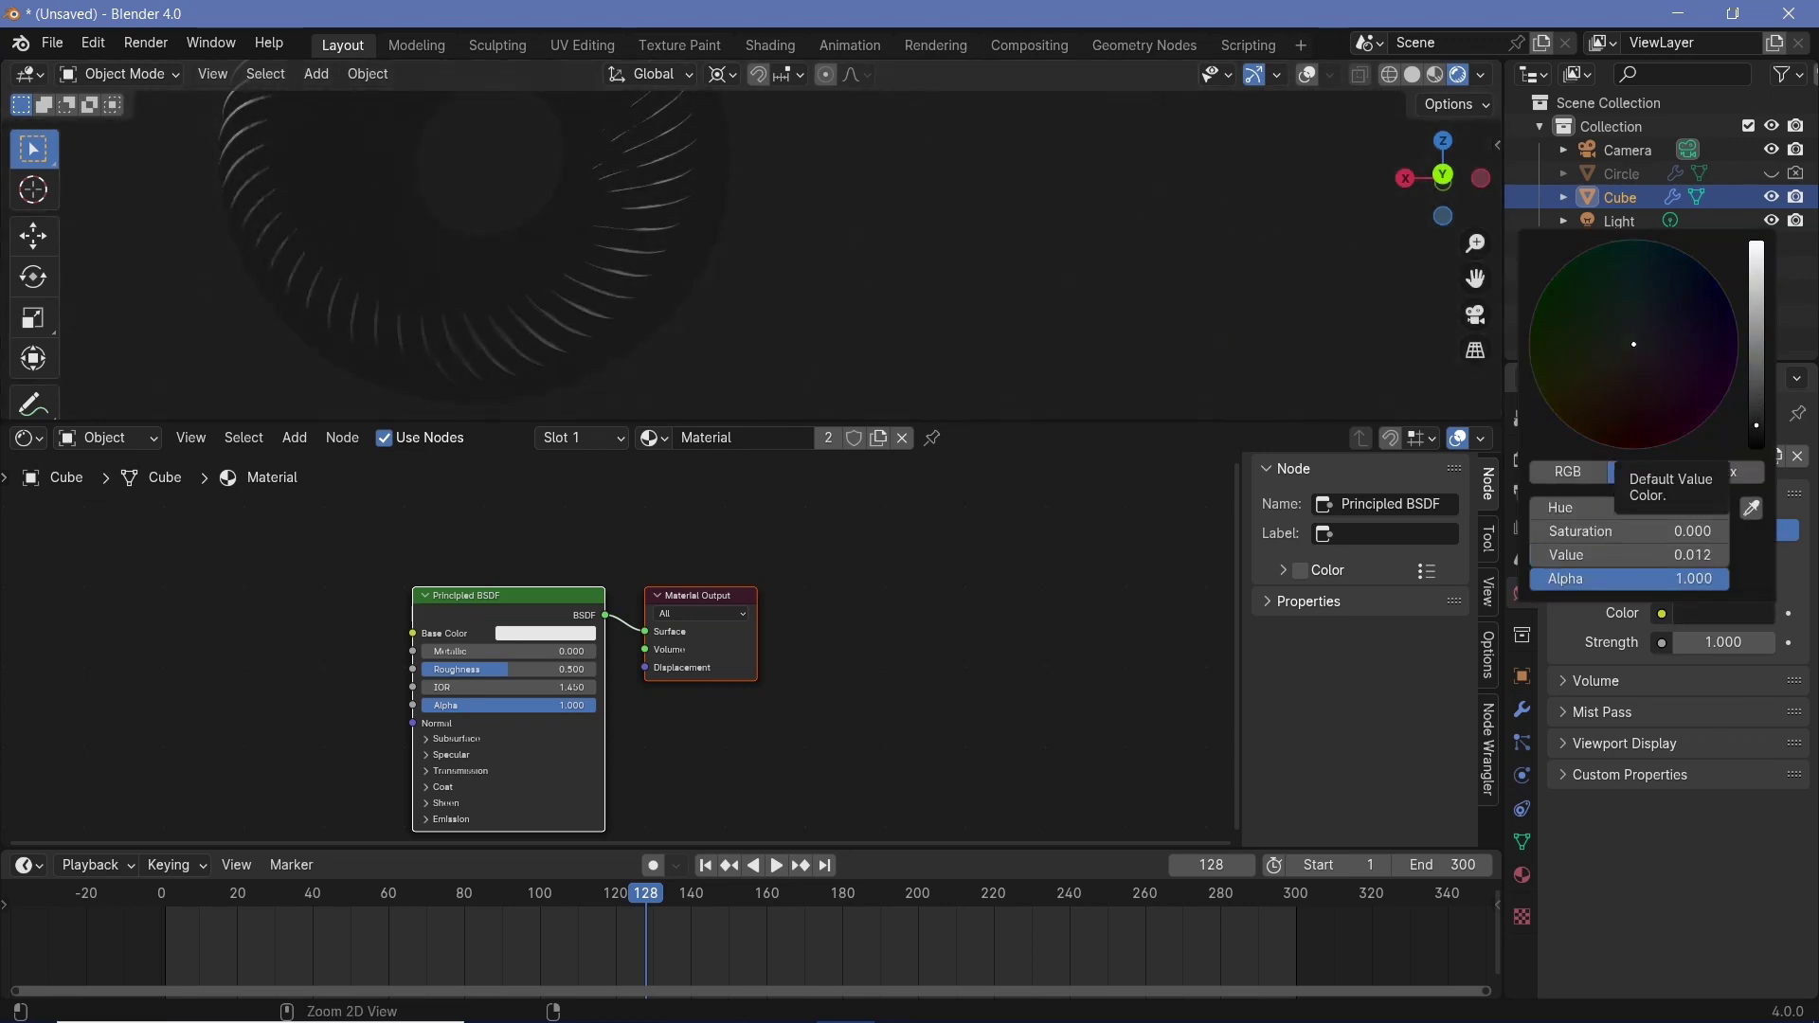
left_click(1645, 337)
left_click_drag(1646, 338, 1644, 328)
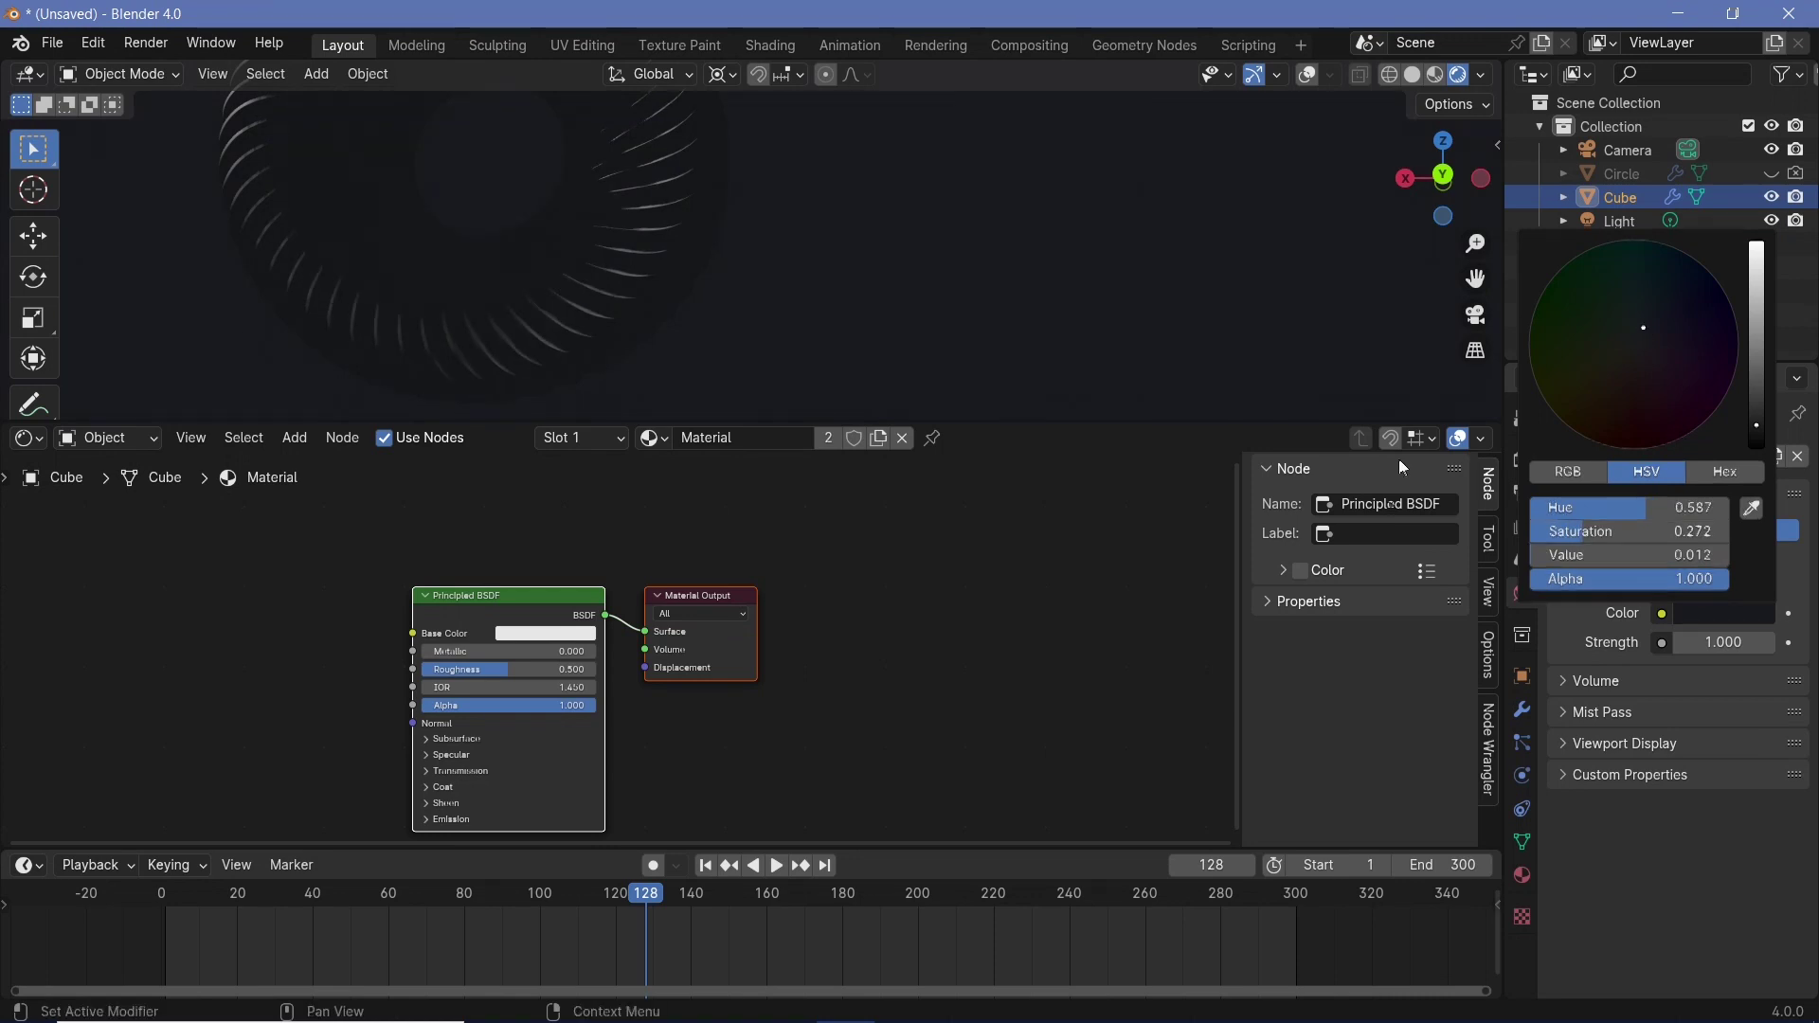
- Enable Screen Space Reflections and set the Color Management view transform to AgX
left_click(1521, 463)
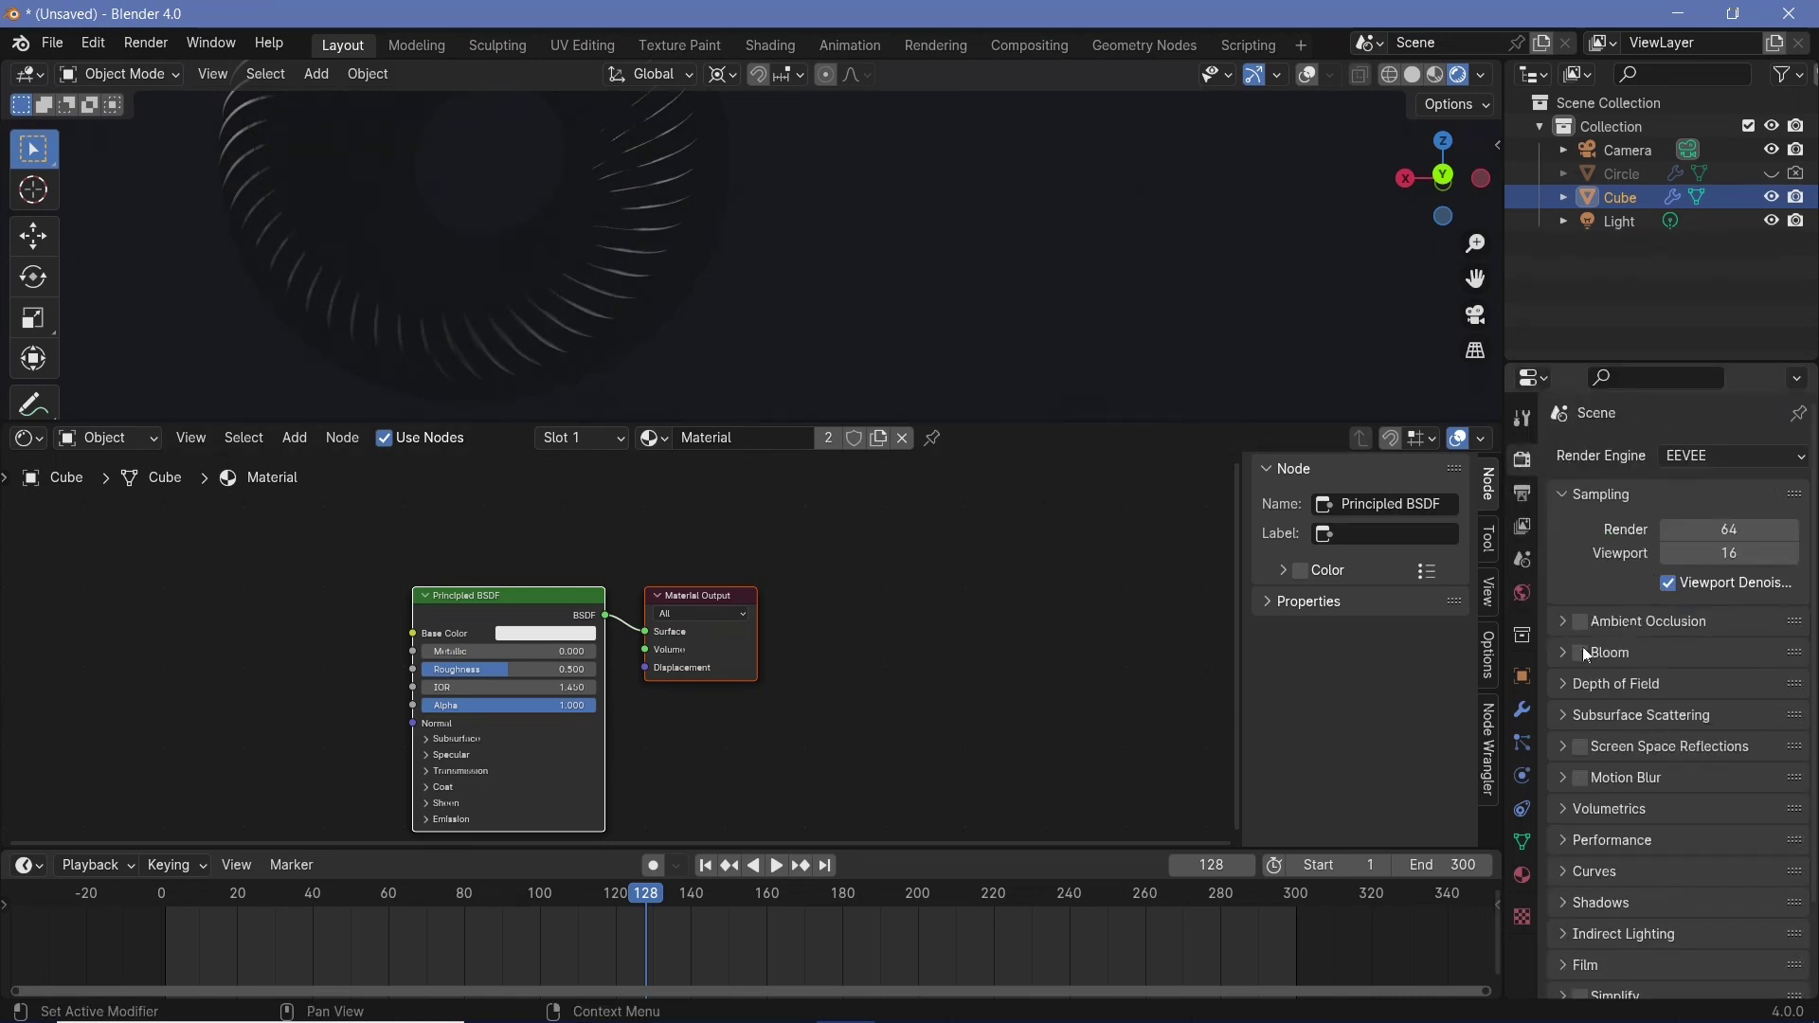
left_click(1581, 749)
scroll(1610, 852, "down", 3)
left_click(1580, 985)
scroll(1595, 957, "down", 4)
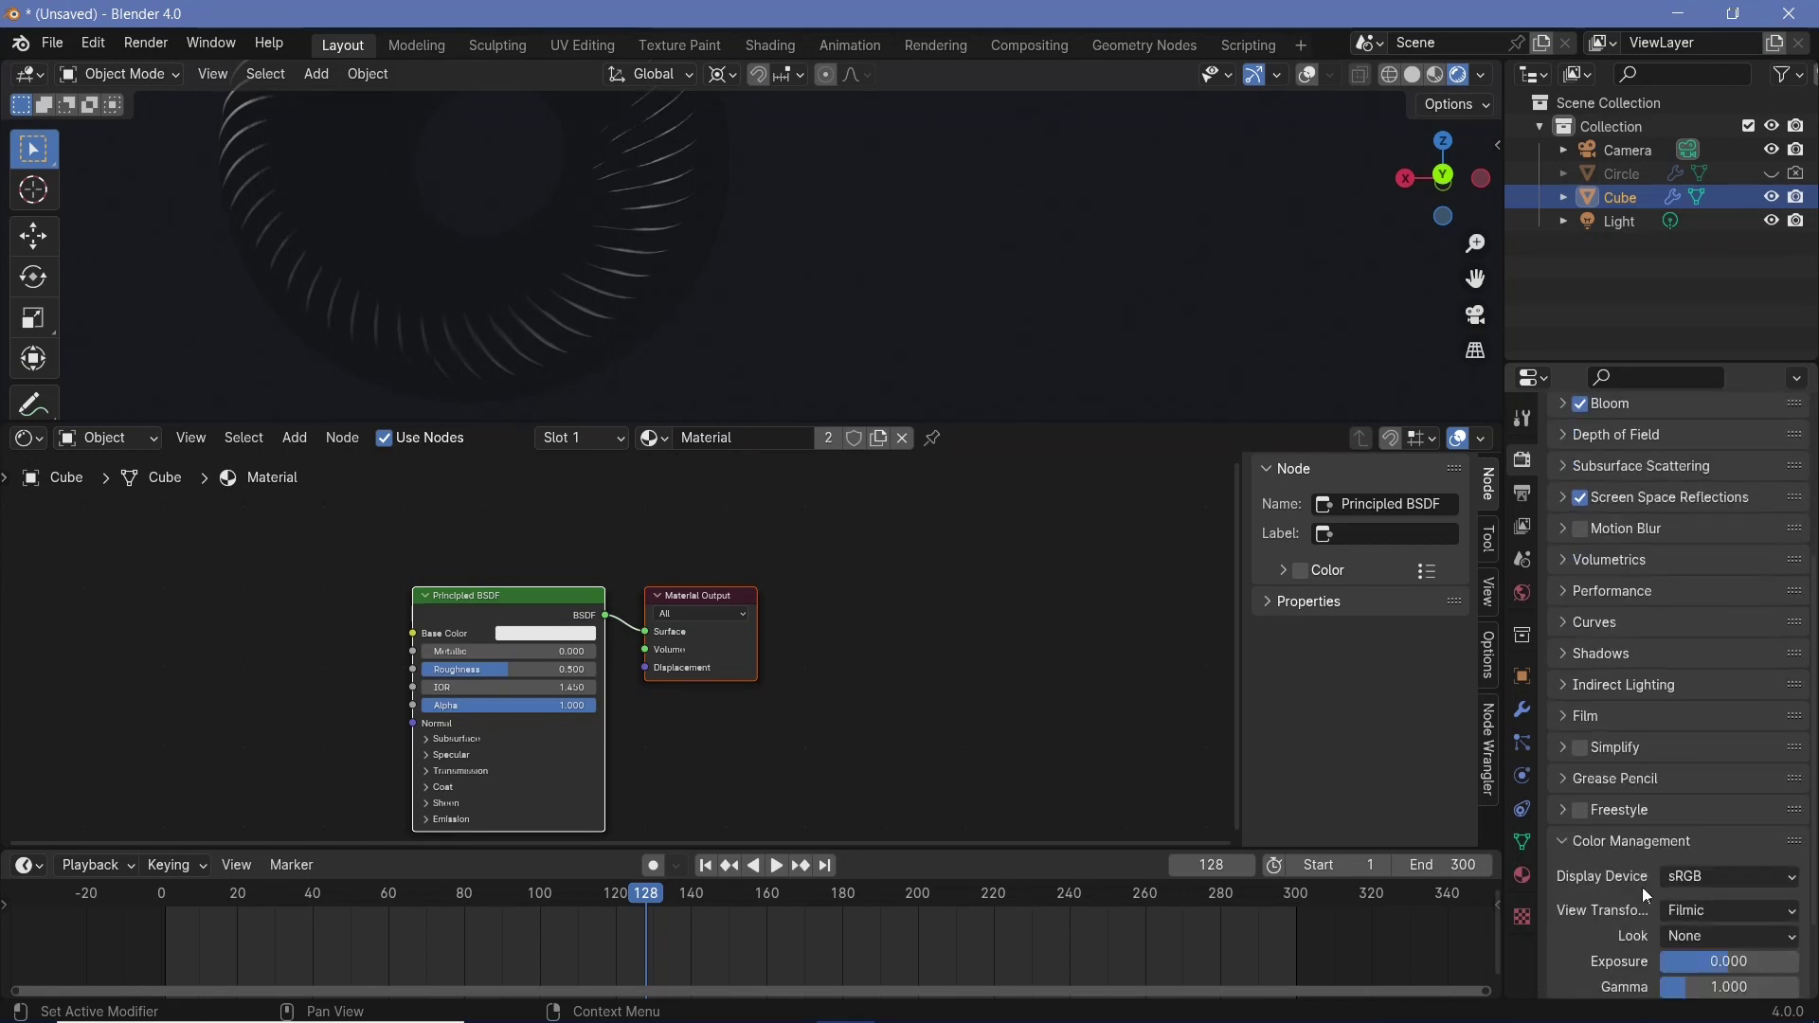
left_click(1687, 908)
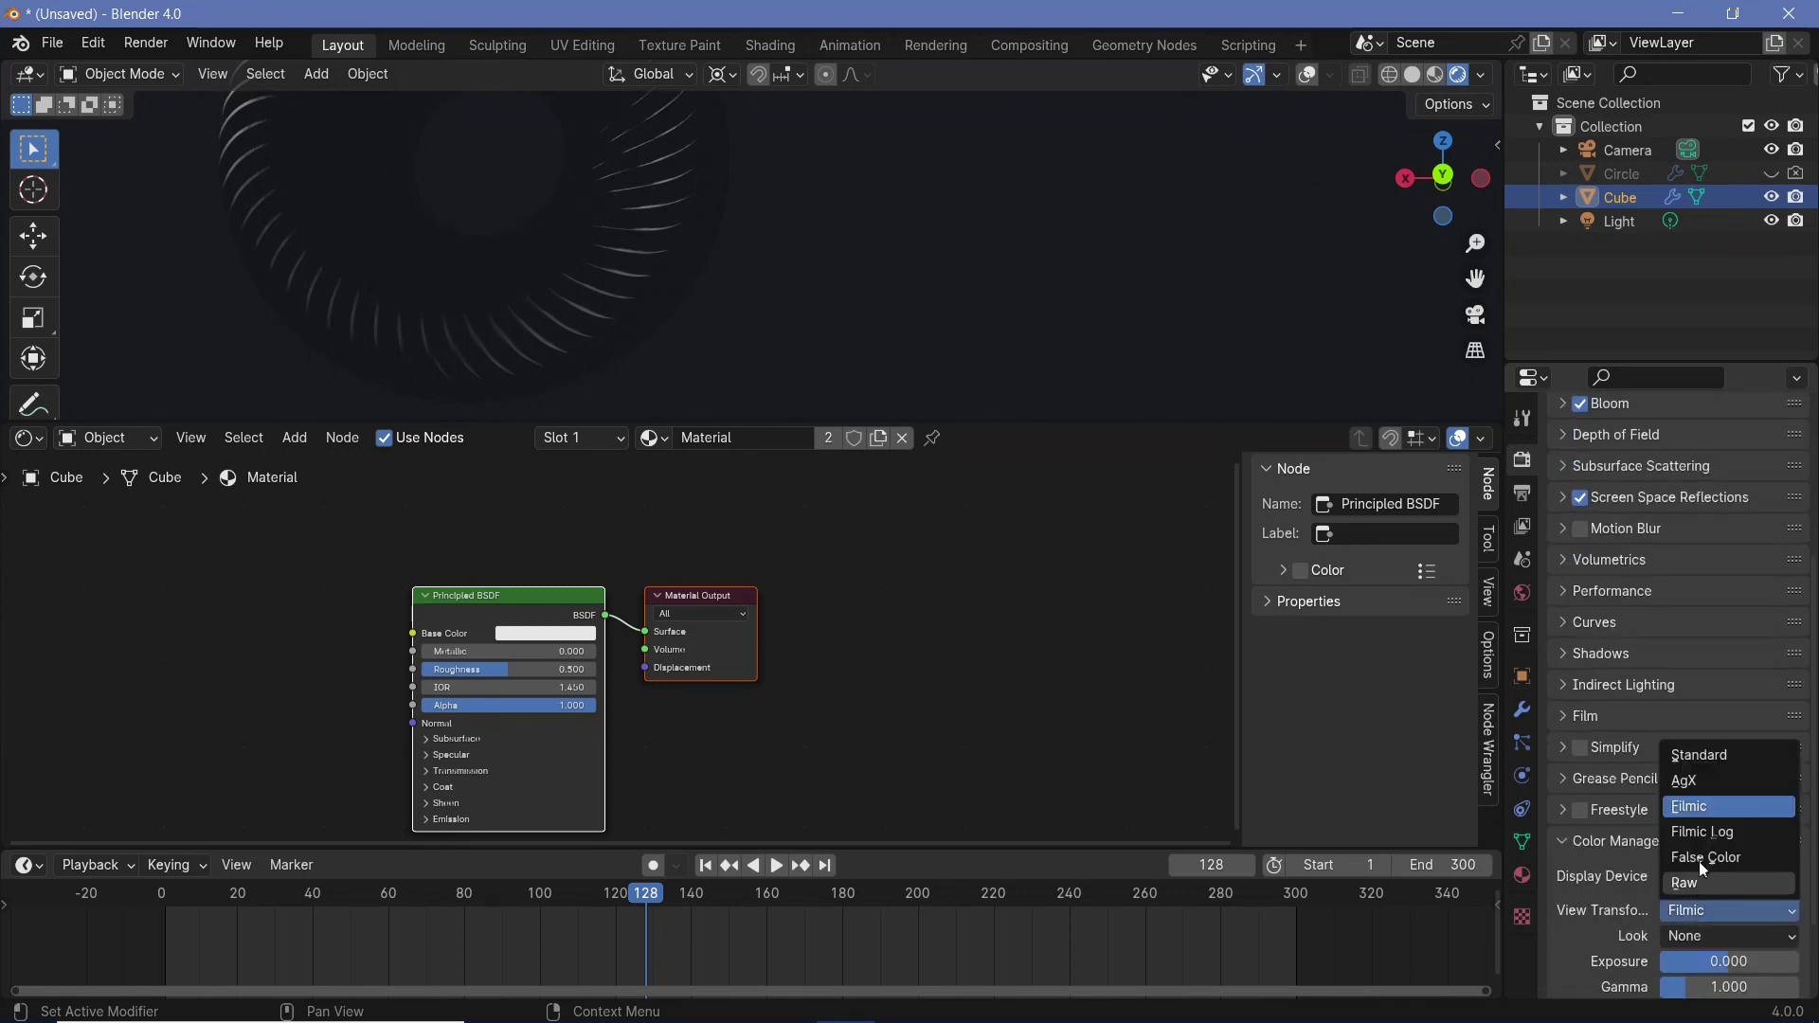
left_click(1704, 783)
- Give the ring's Principled BSDF a light blue base colour and Metallic 1
key("Home")
left_click(802, 629)
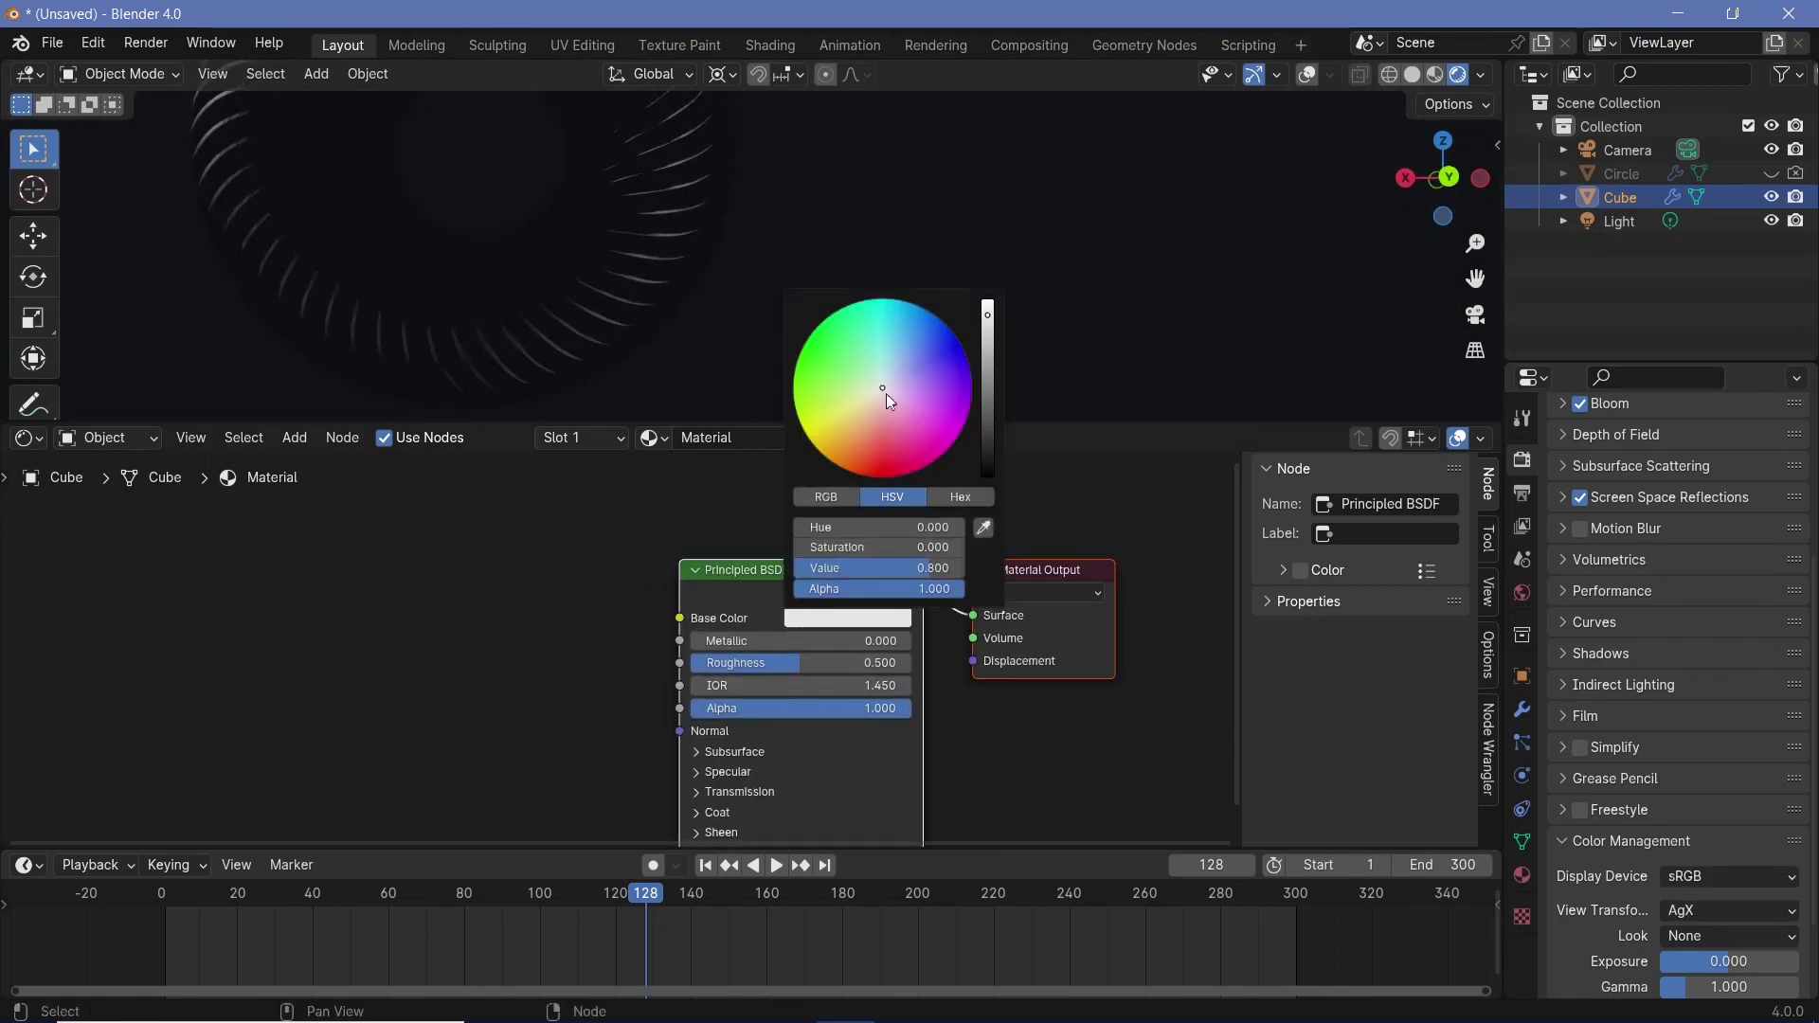
left_click(882, 364)
left_click(890, 363)
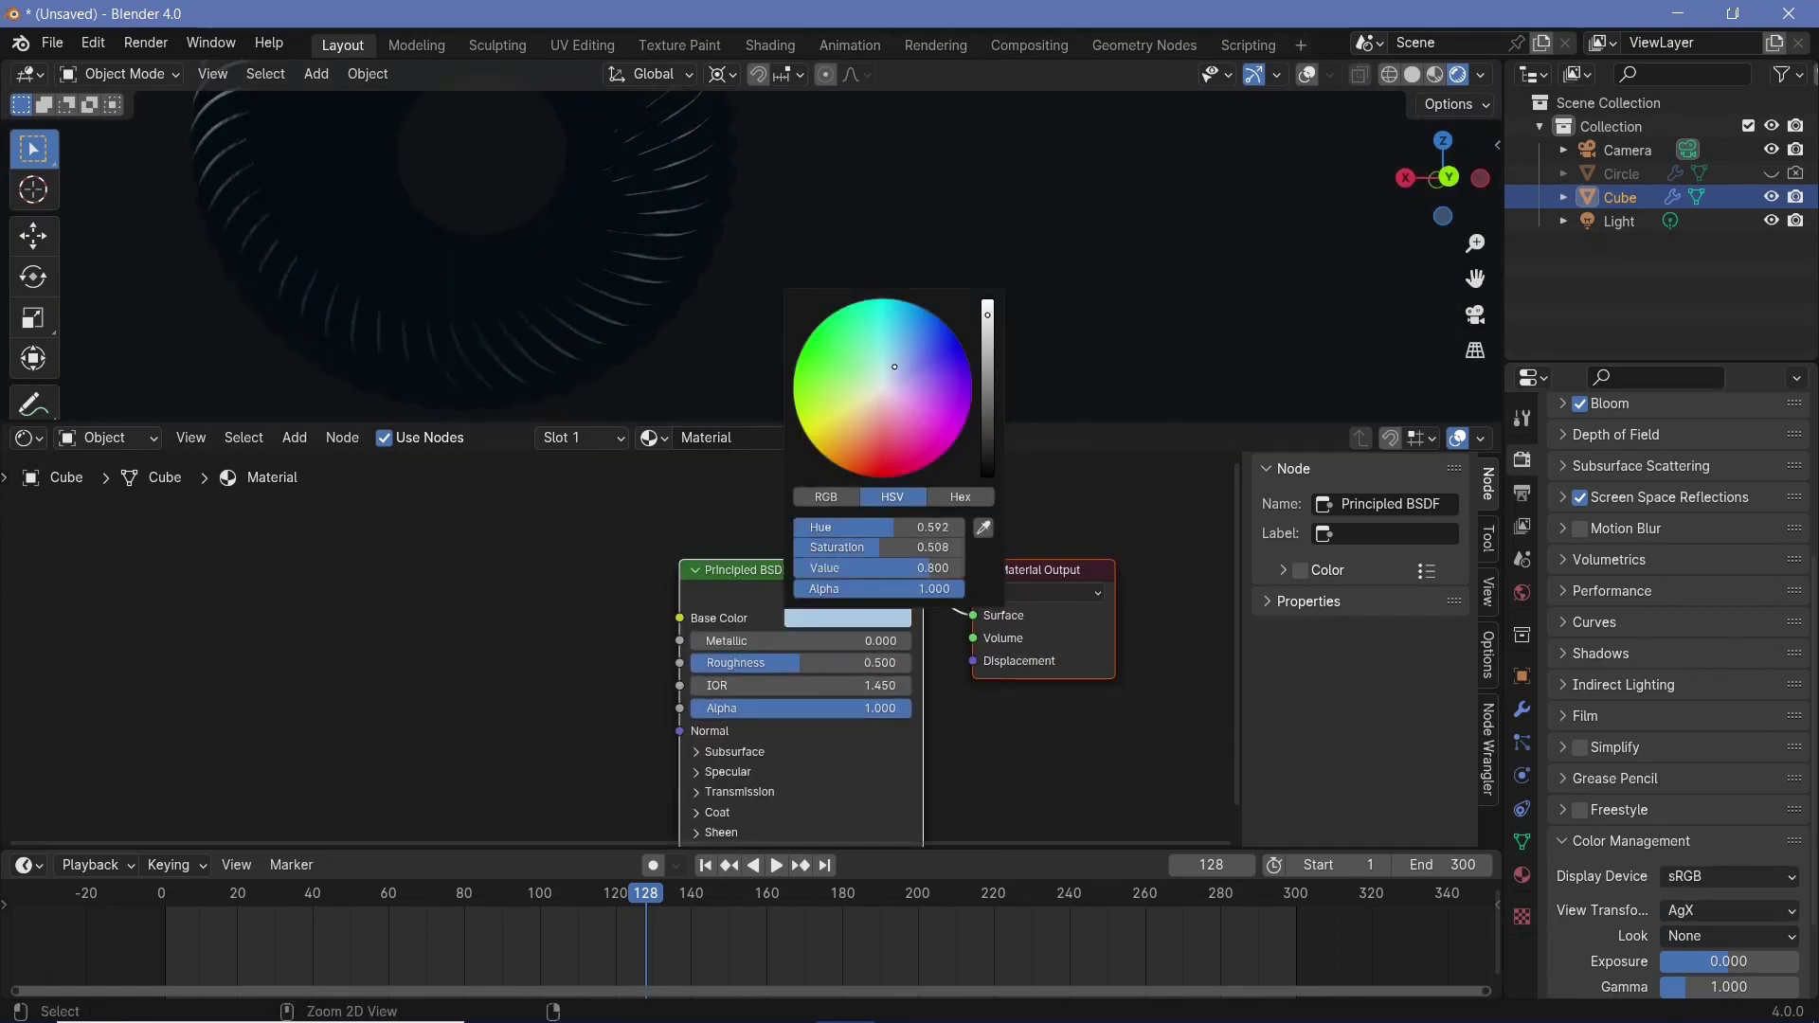
left_click_drag(720, 640, 911, 640)
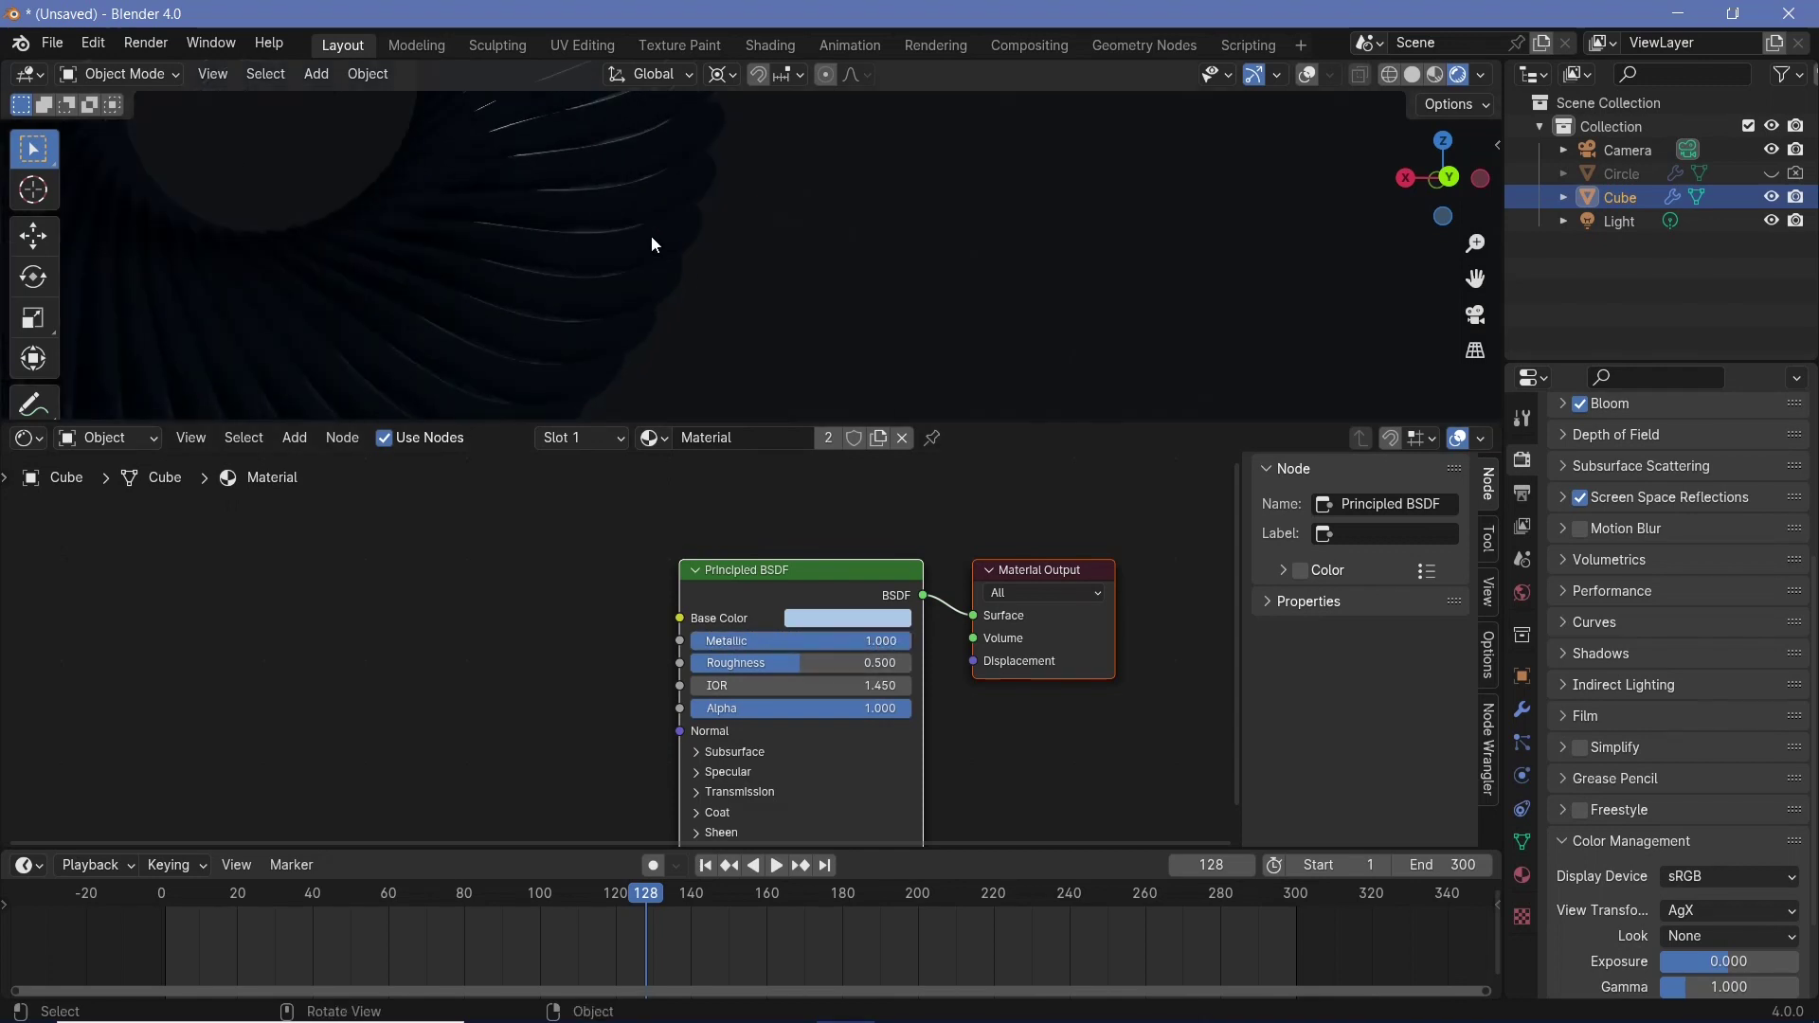
middle_click_drag(652, 236, 758, 263)
- Select the Light and clear its location back to the scene origin
key("shift+a")
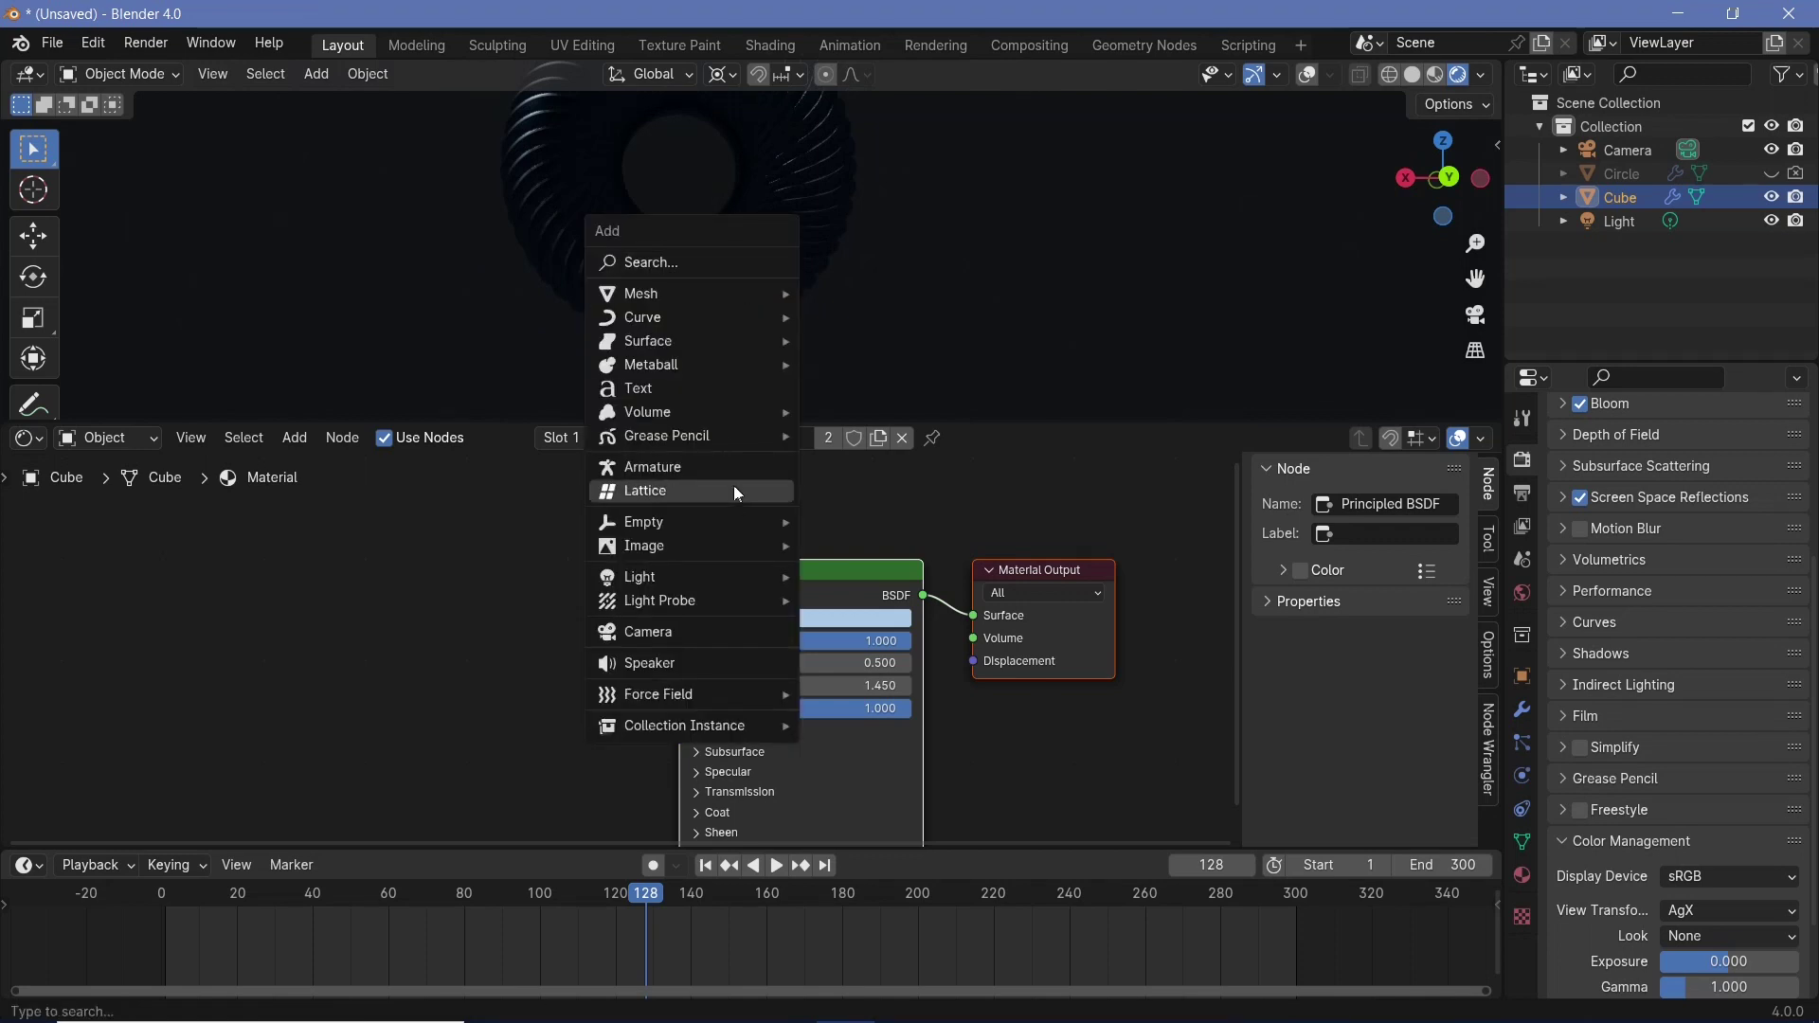
left_click(1611, 224)
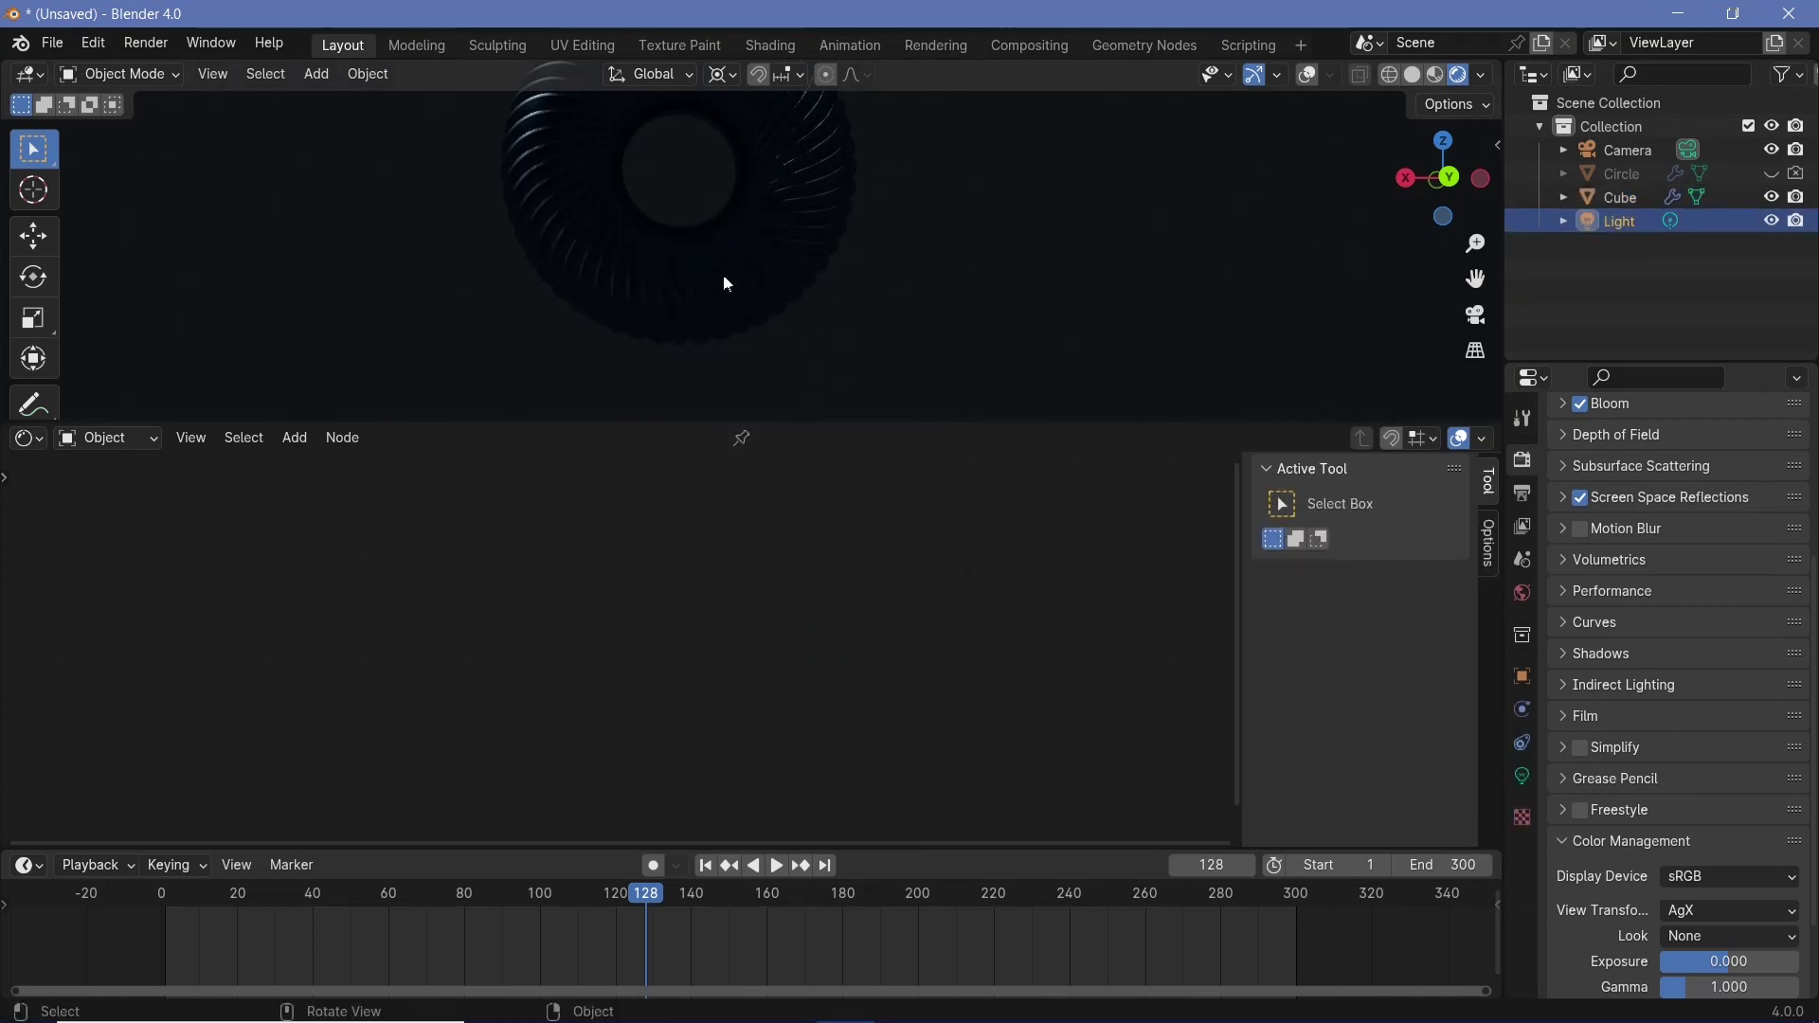
key("alt+g")
- Move the light along Z, then Y, then freely until it brightly lights the ring
key("g")
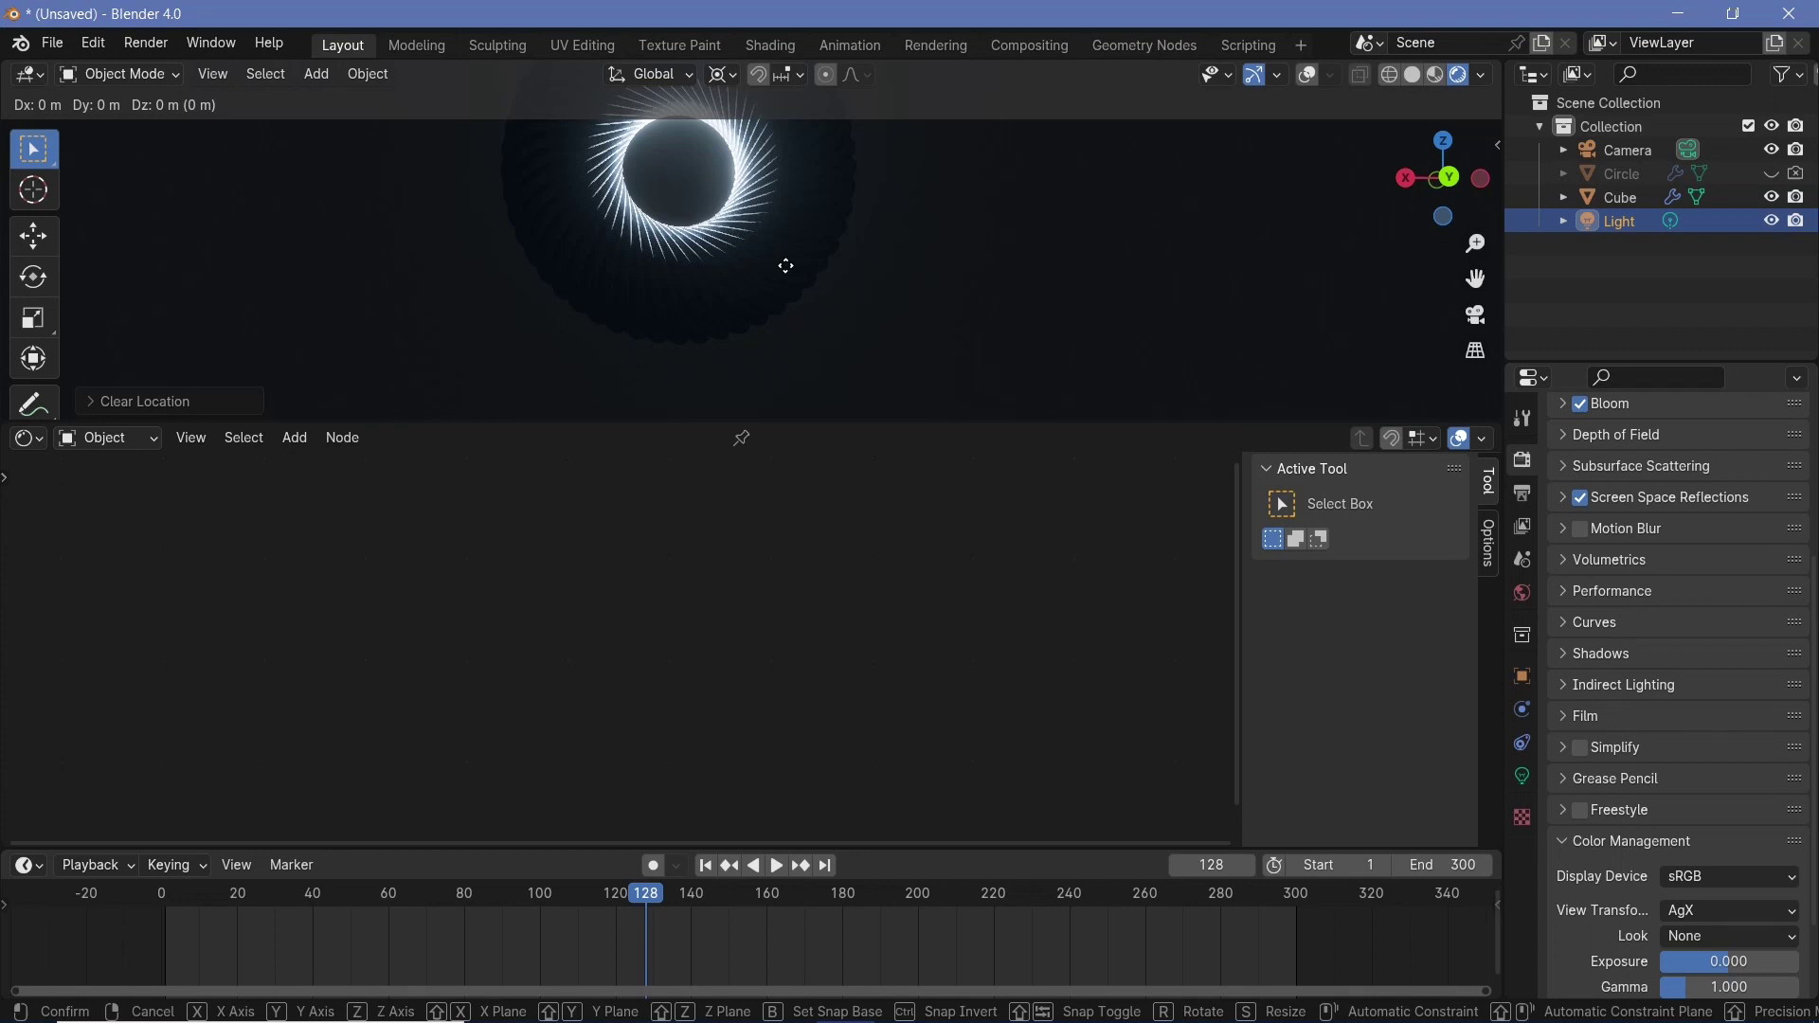
key("z")
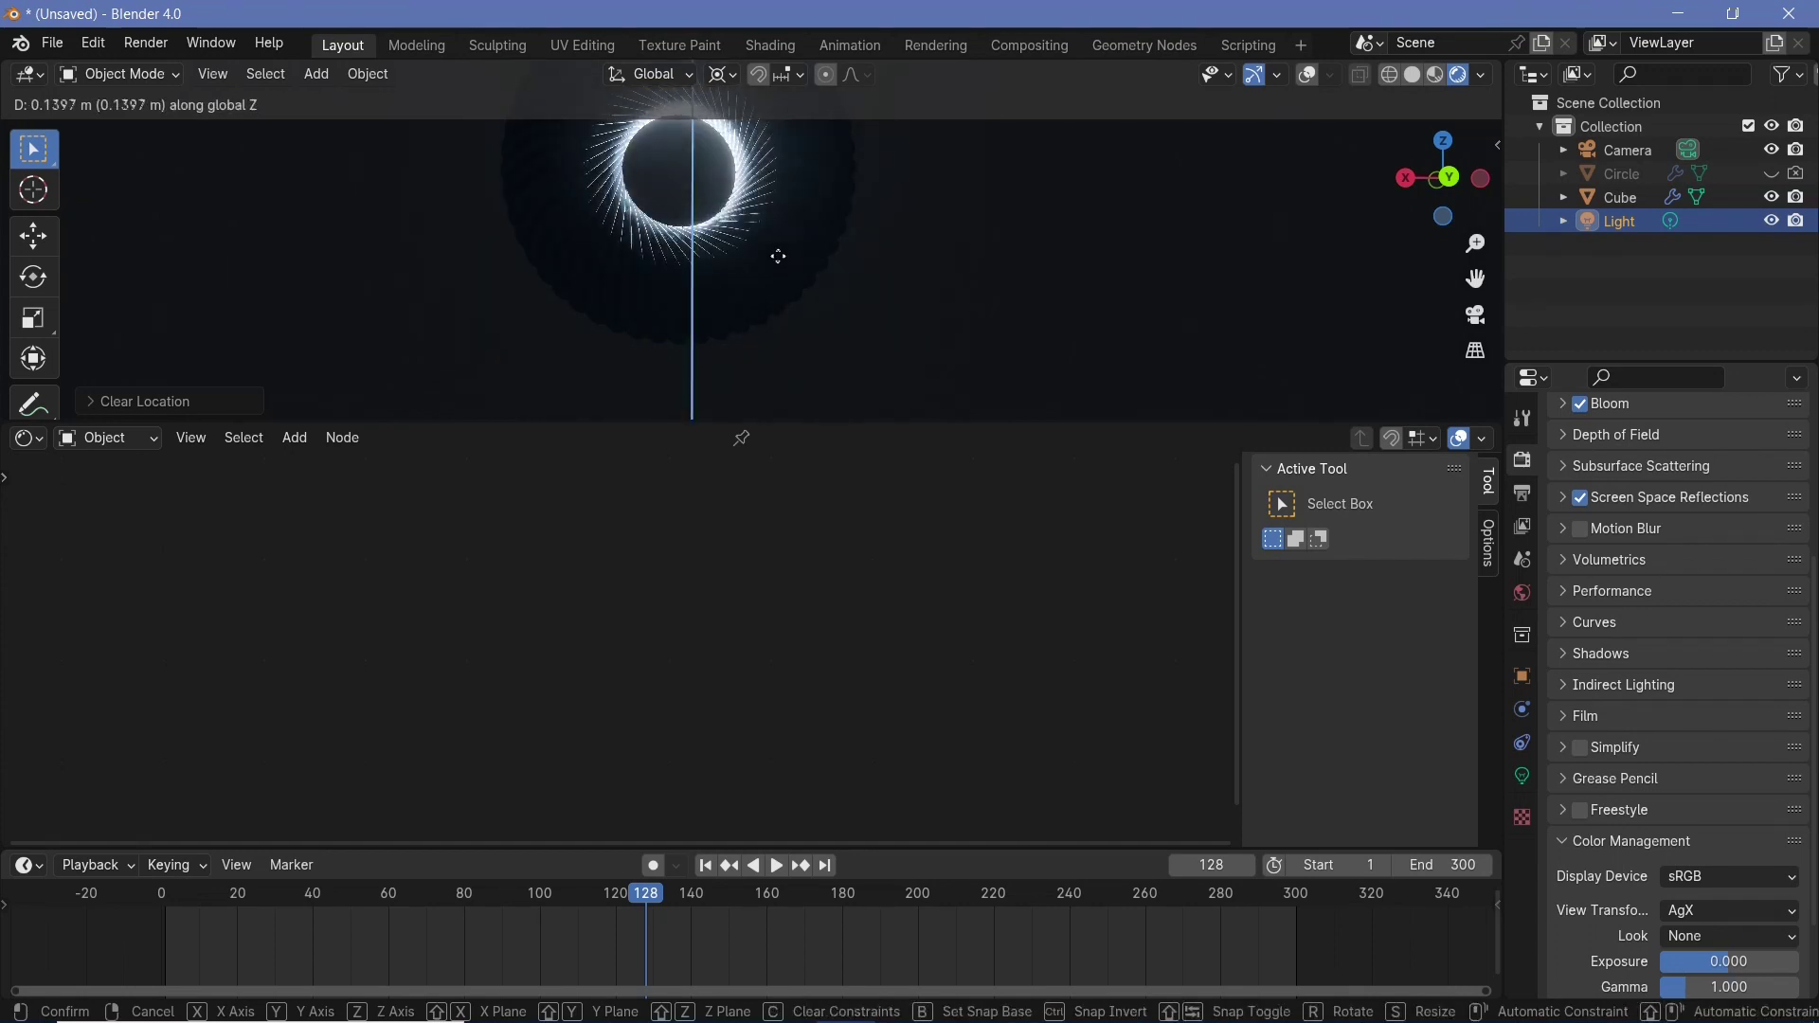
left_click(776, 389)
key("g")
key("y")
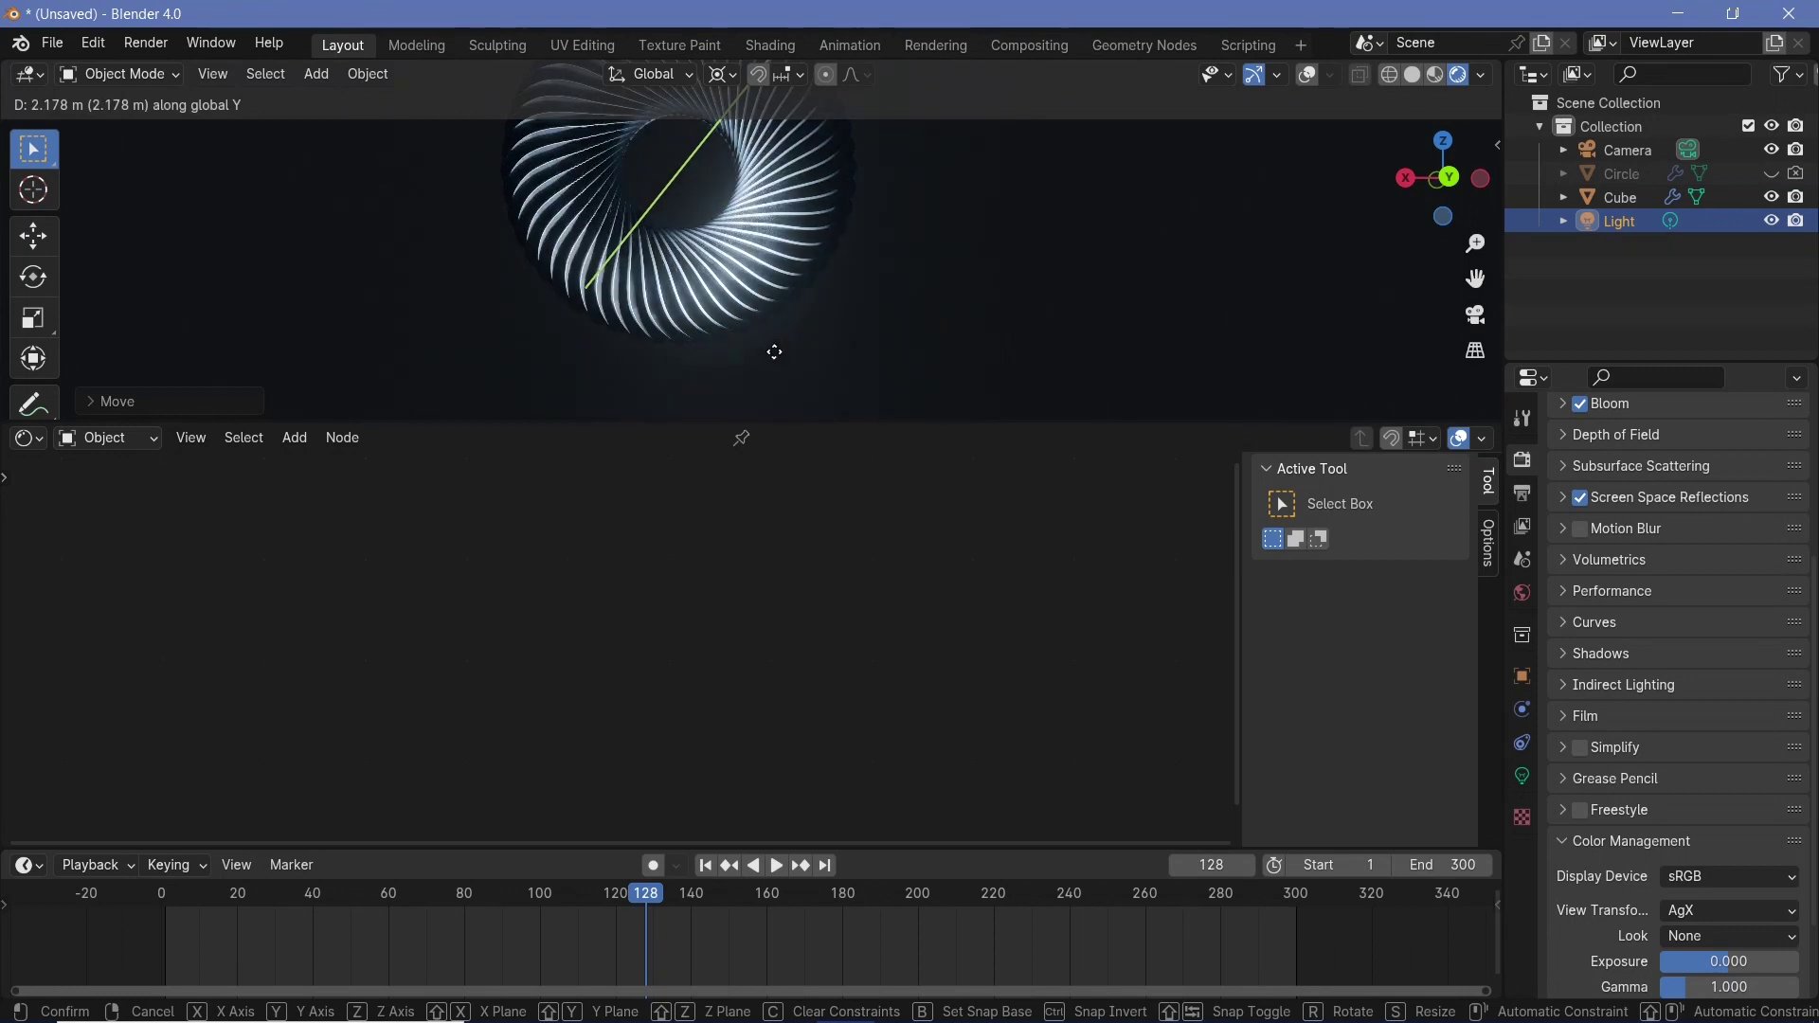
left_click(701, 241)
key("g")
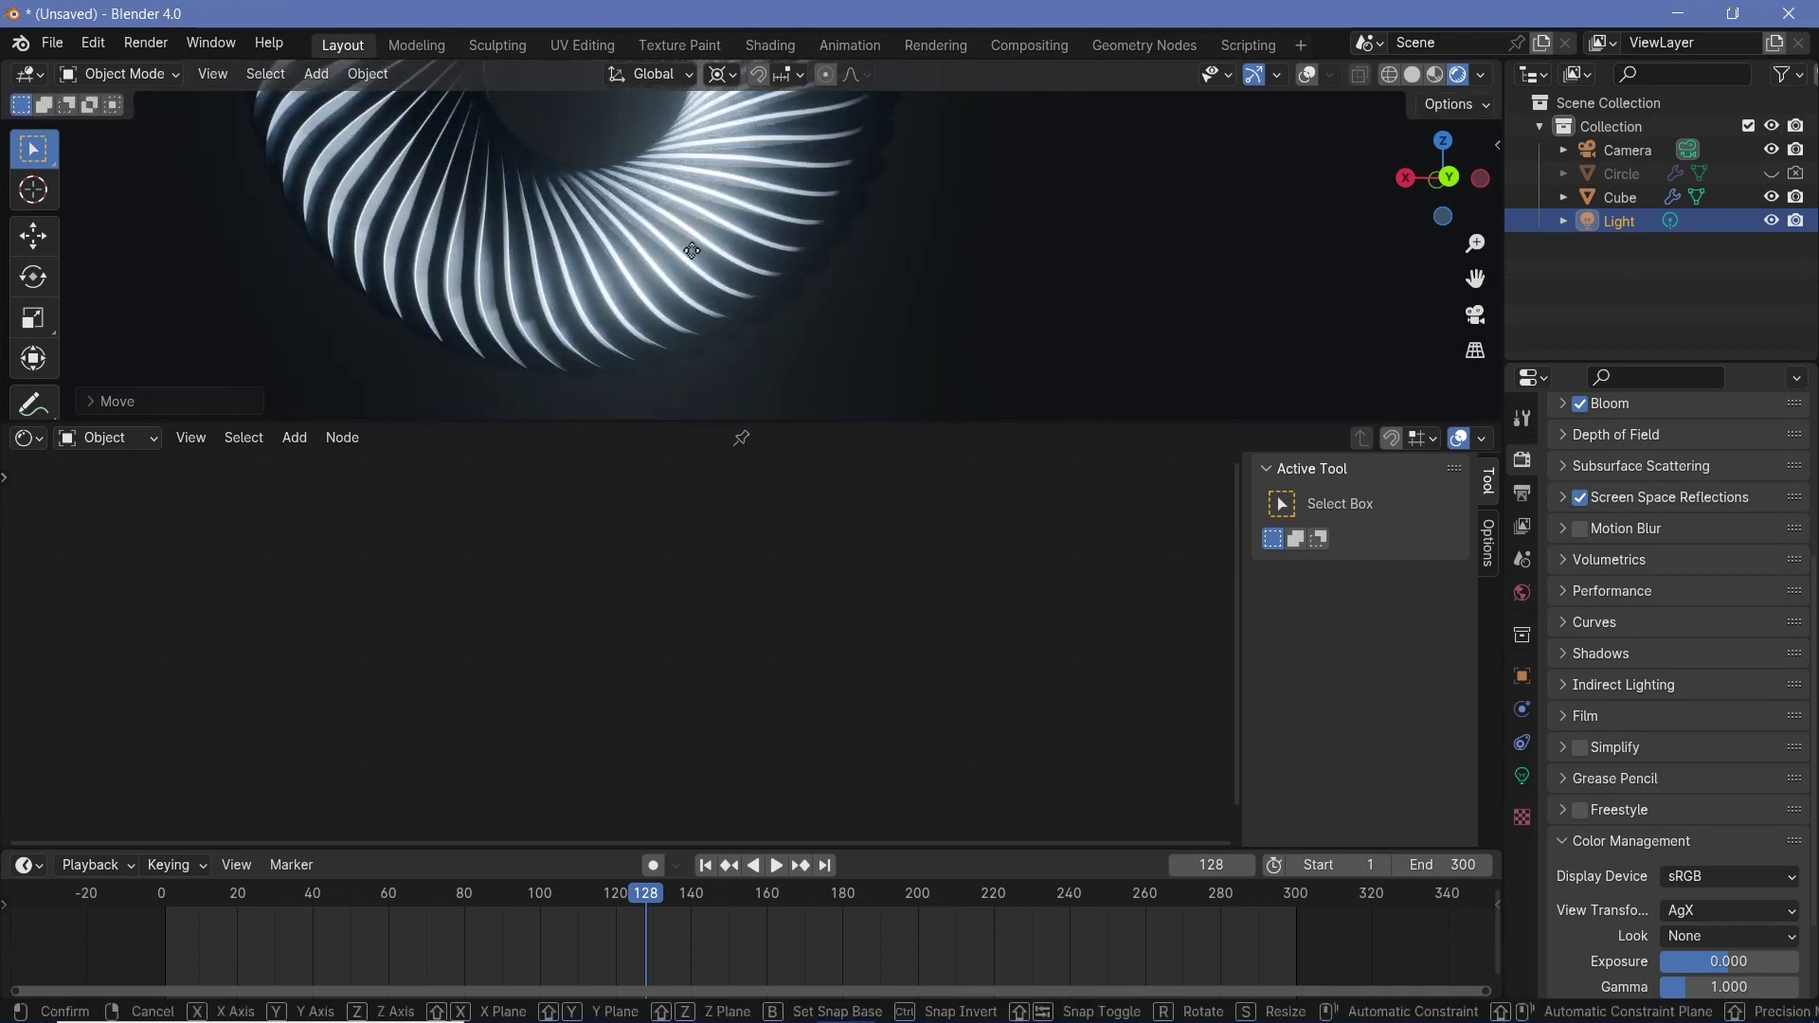
left_click(504, 284)
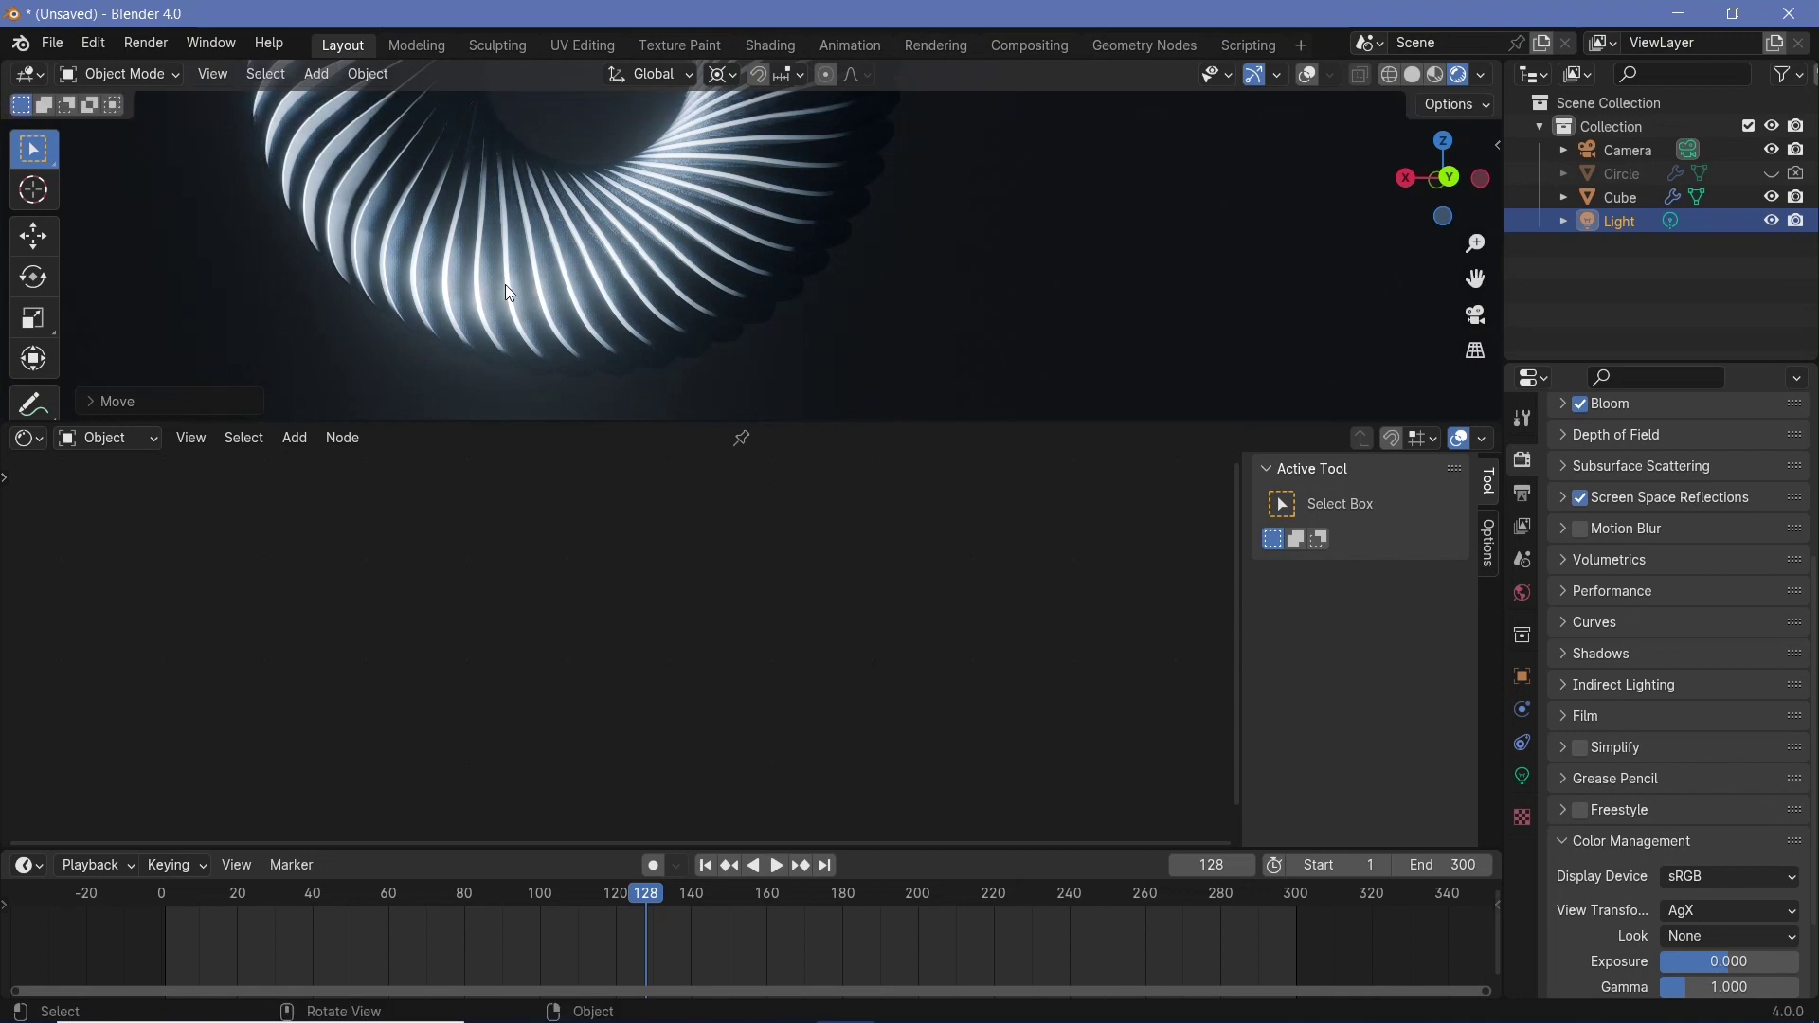
middle_click_drag(618, 251, 622, 355, "shift")
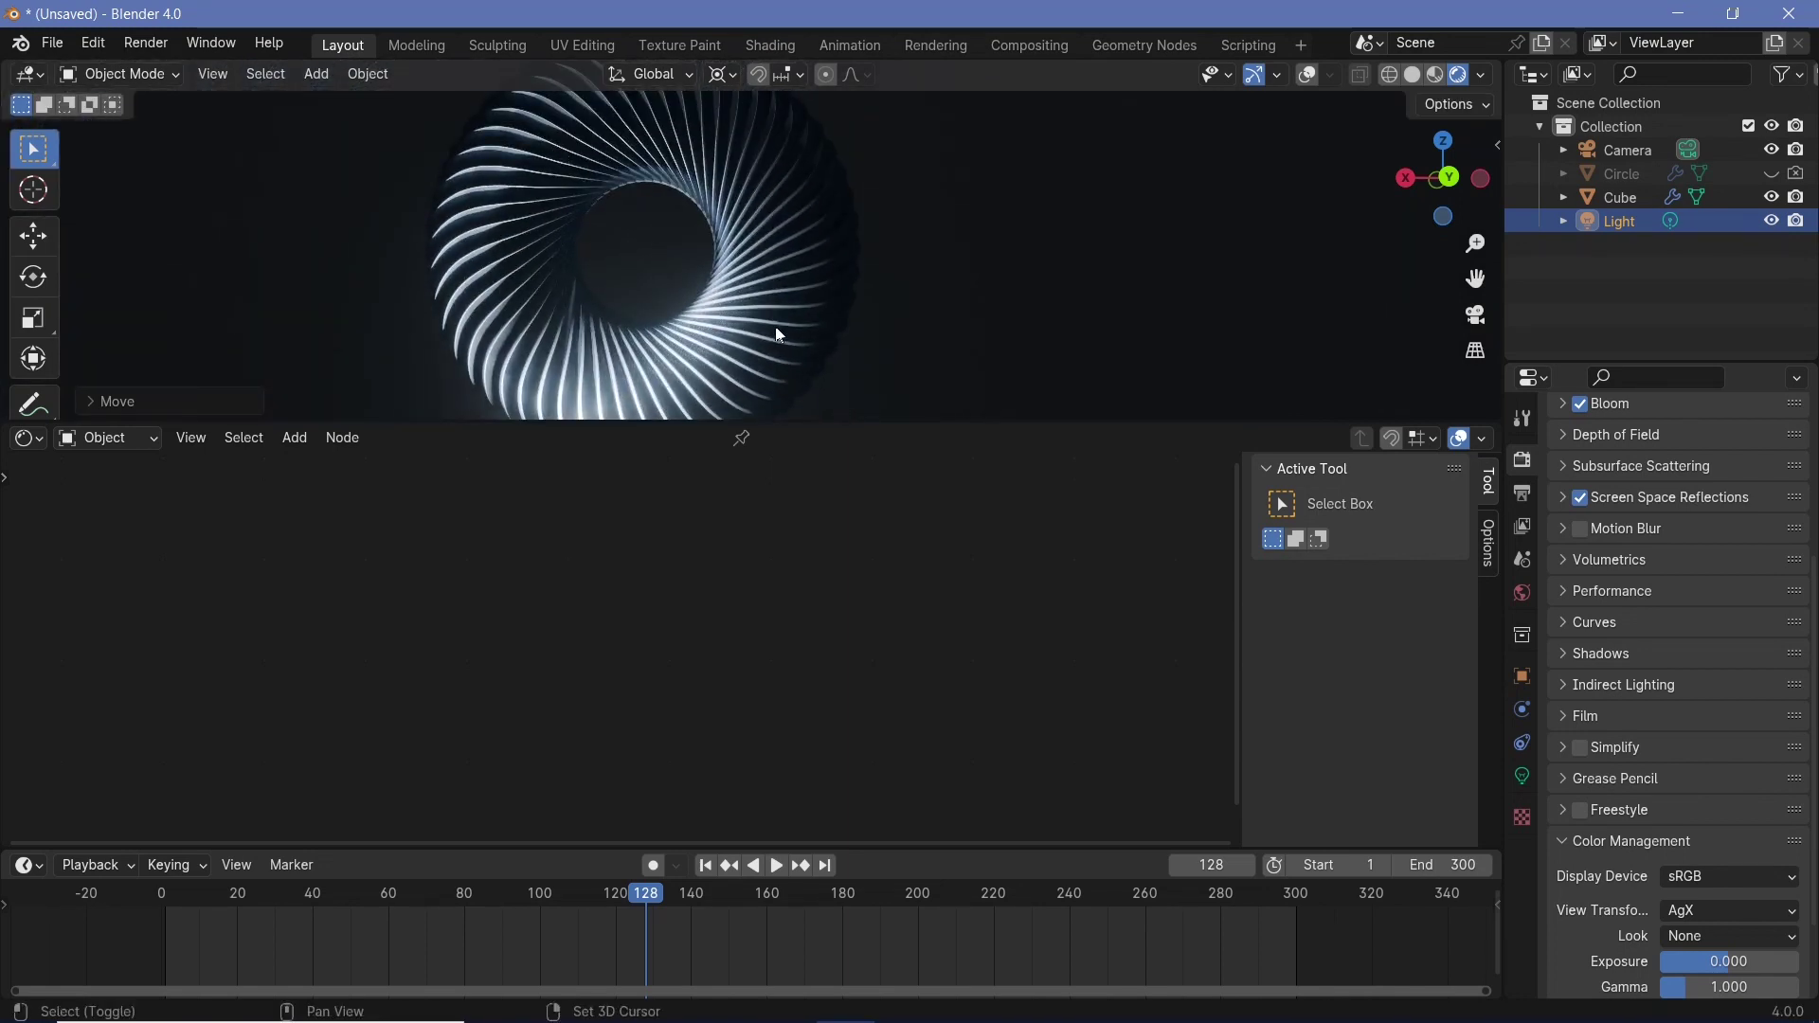
- In Light properties, enable custom distance and set it to 5
middle_click_drag(775, 326, 759, 245, "shift")
left_click(1521, 777)
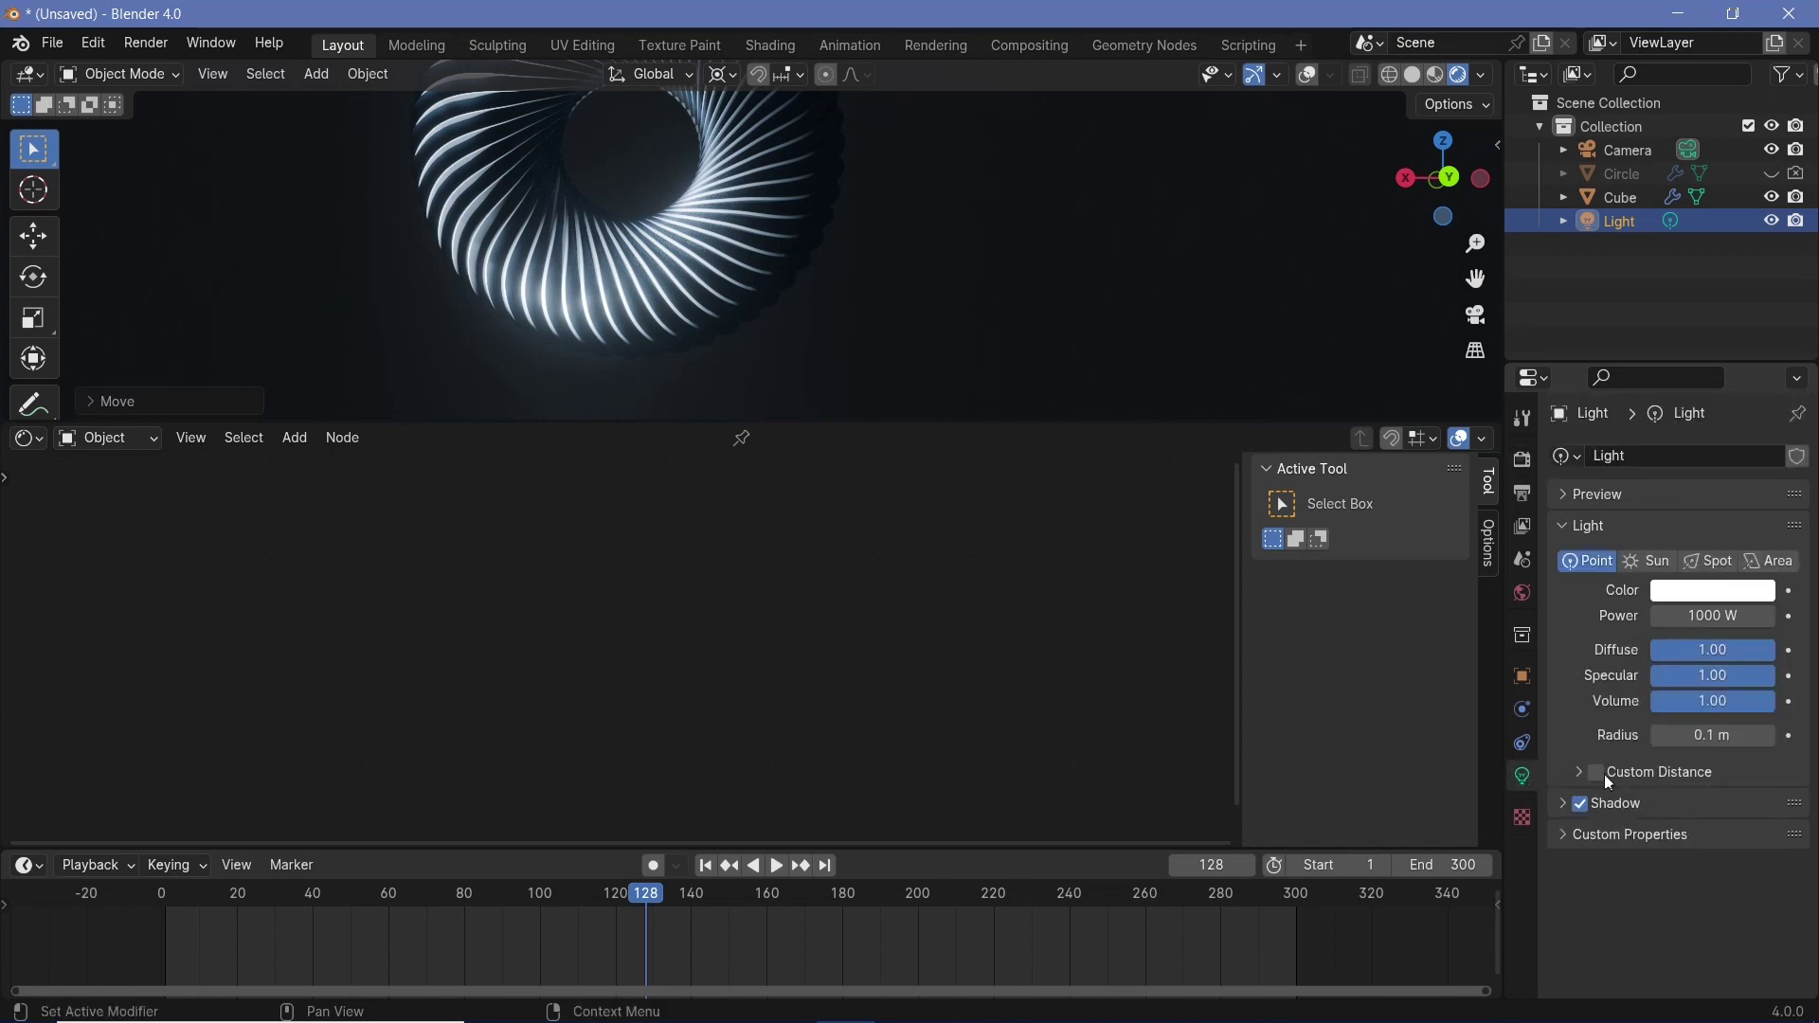
left_click(1575, 774)
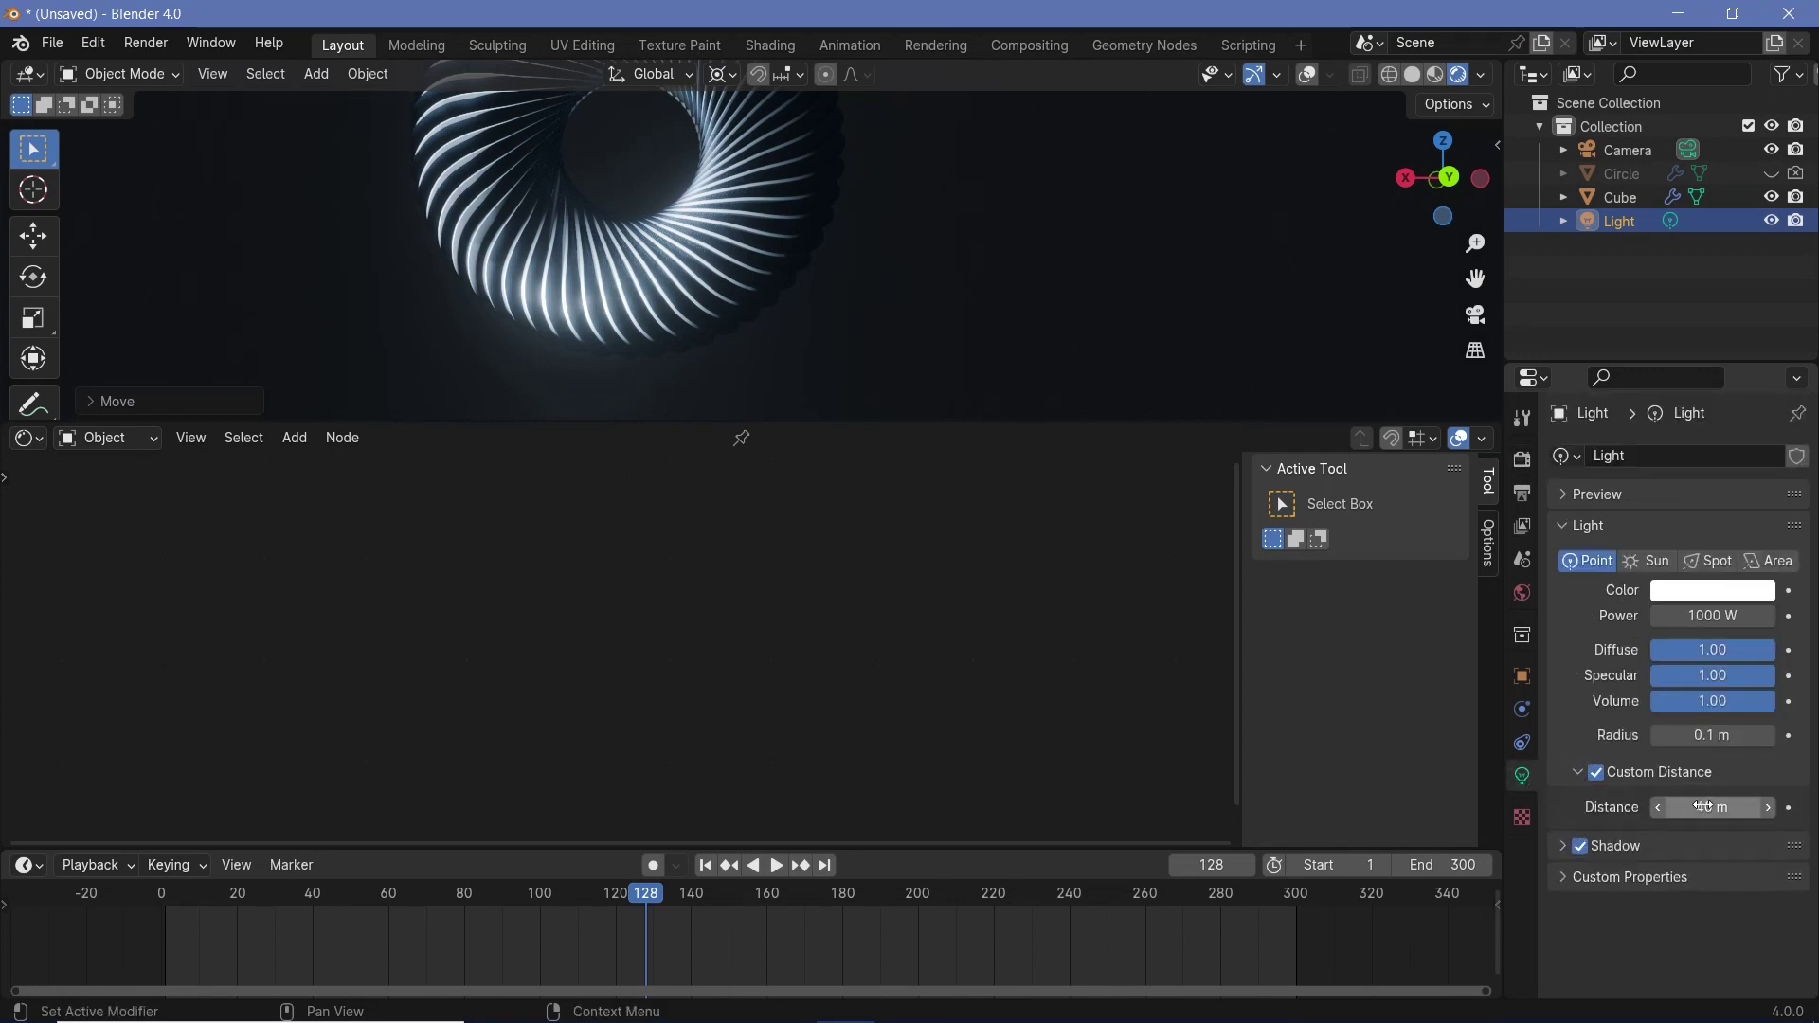
left_click(1703, 807)
type("5")
key("Return")
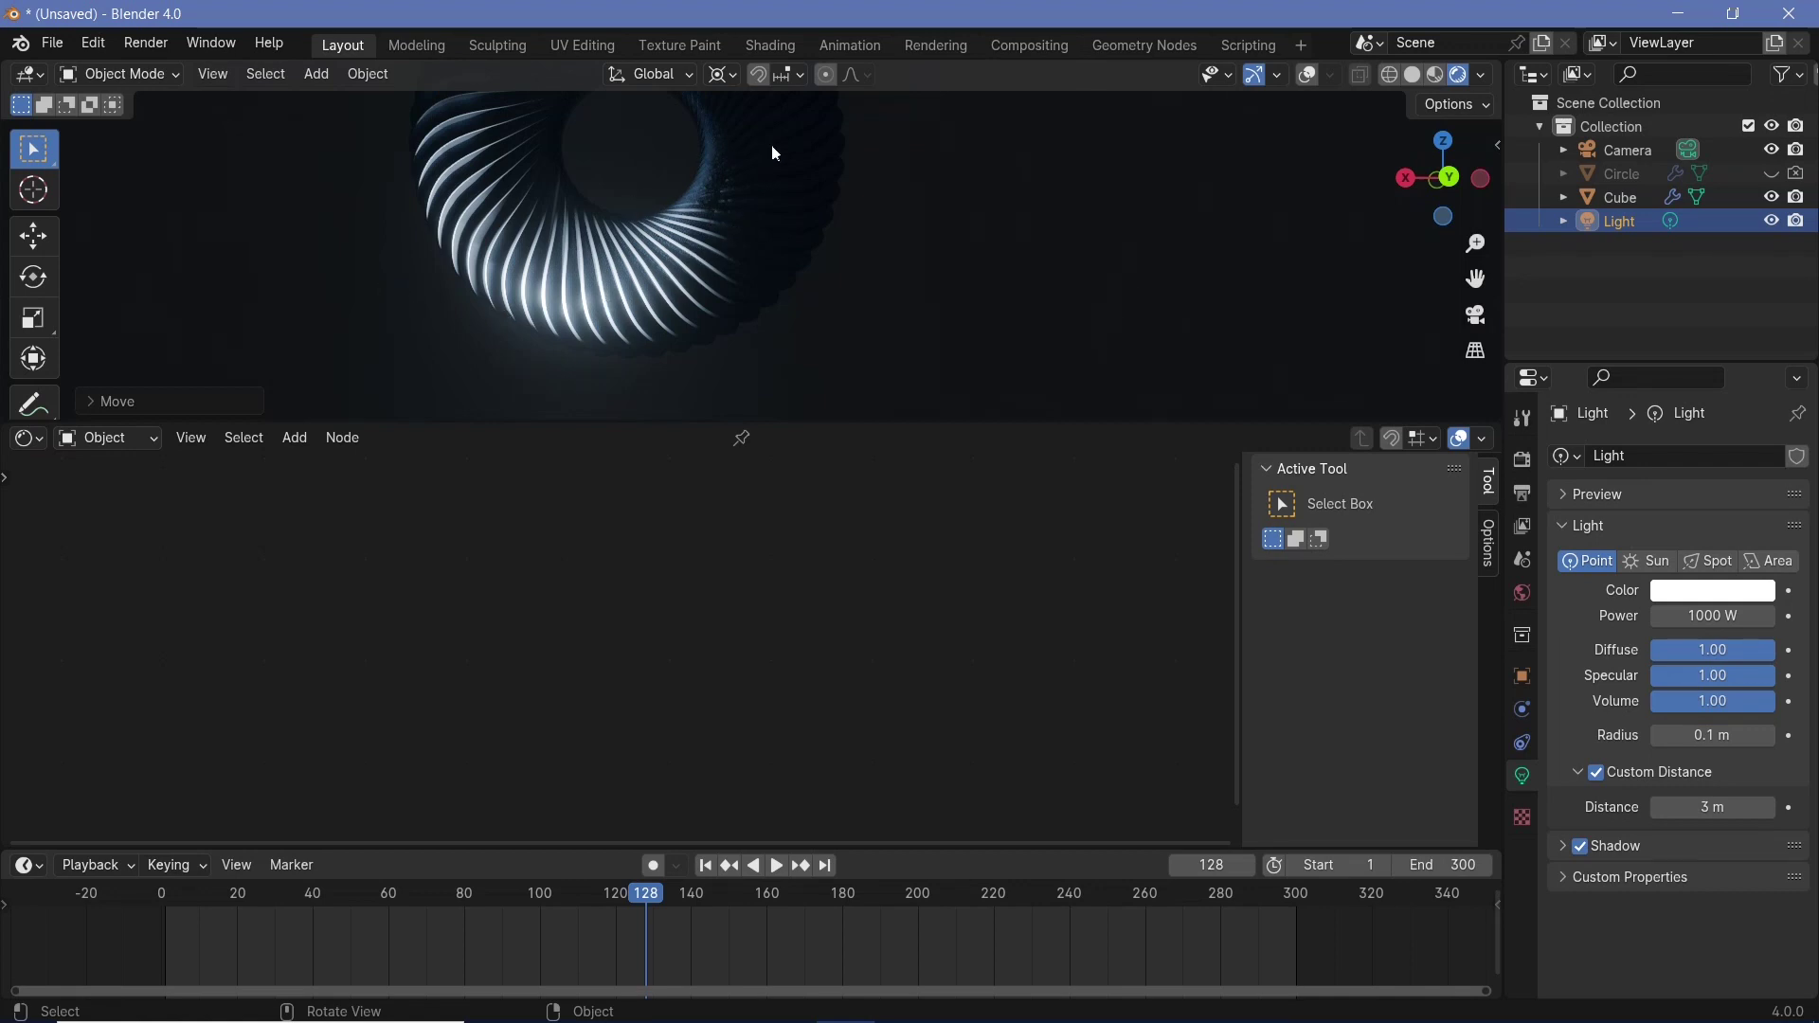
- Set the light radius to 3 m and move the light to a new spot near the ring
key("g")
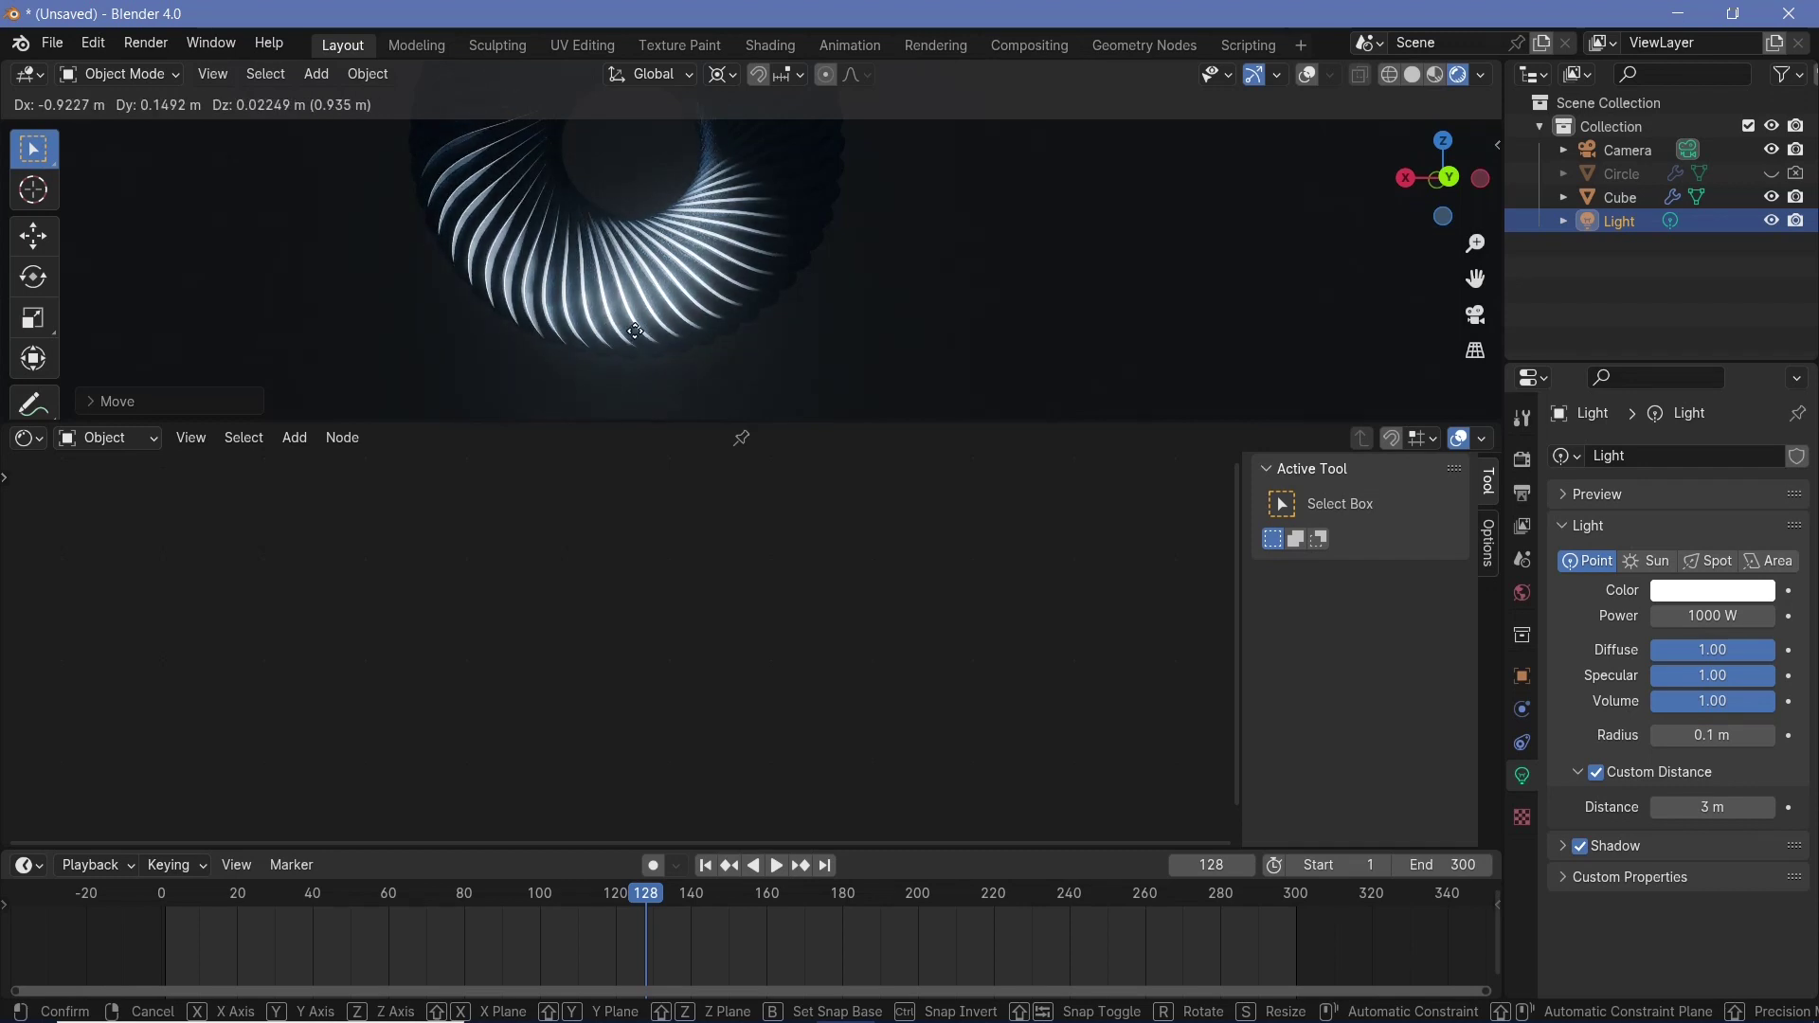
left_click(635, 332)
left_click(1692, 735)
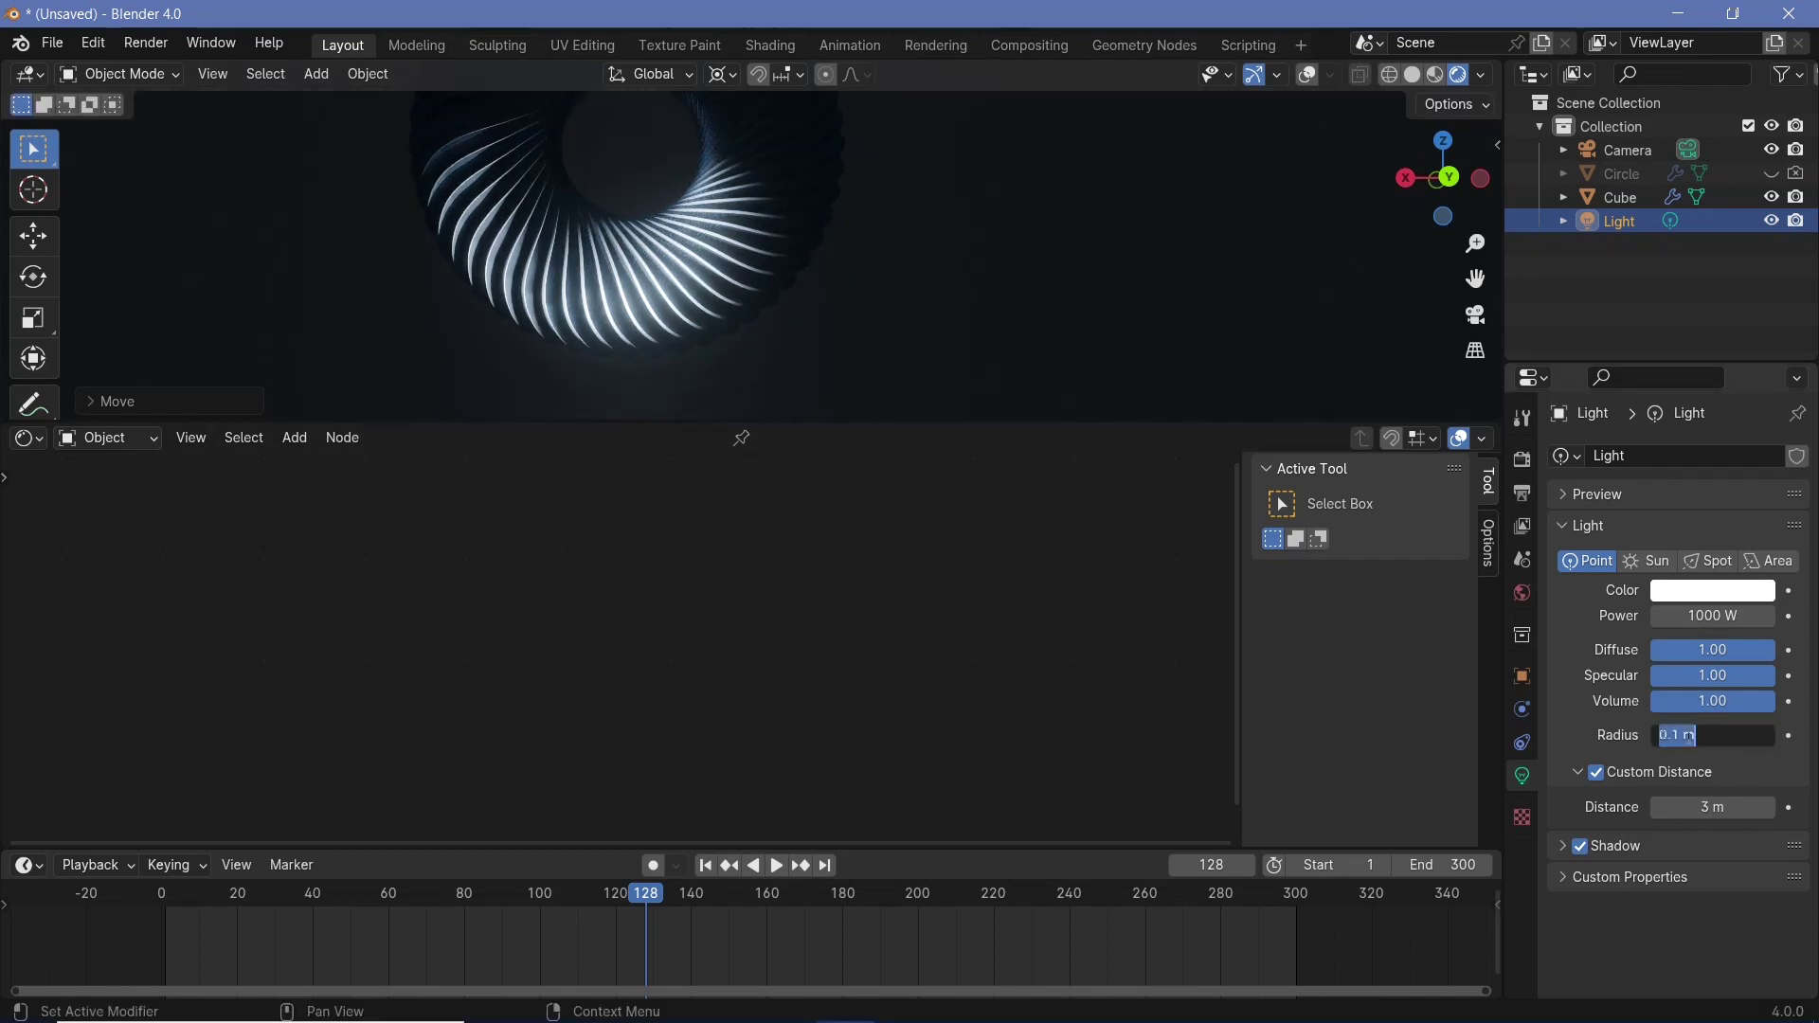
type("3")
key("Return")
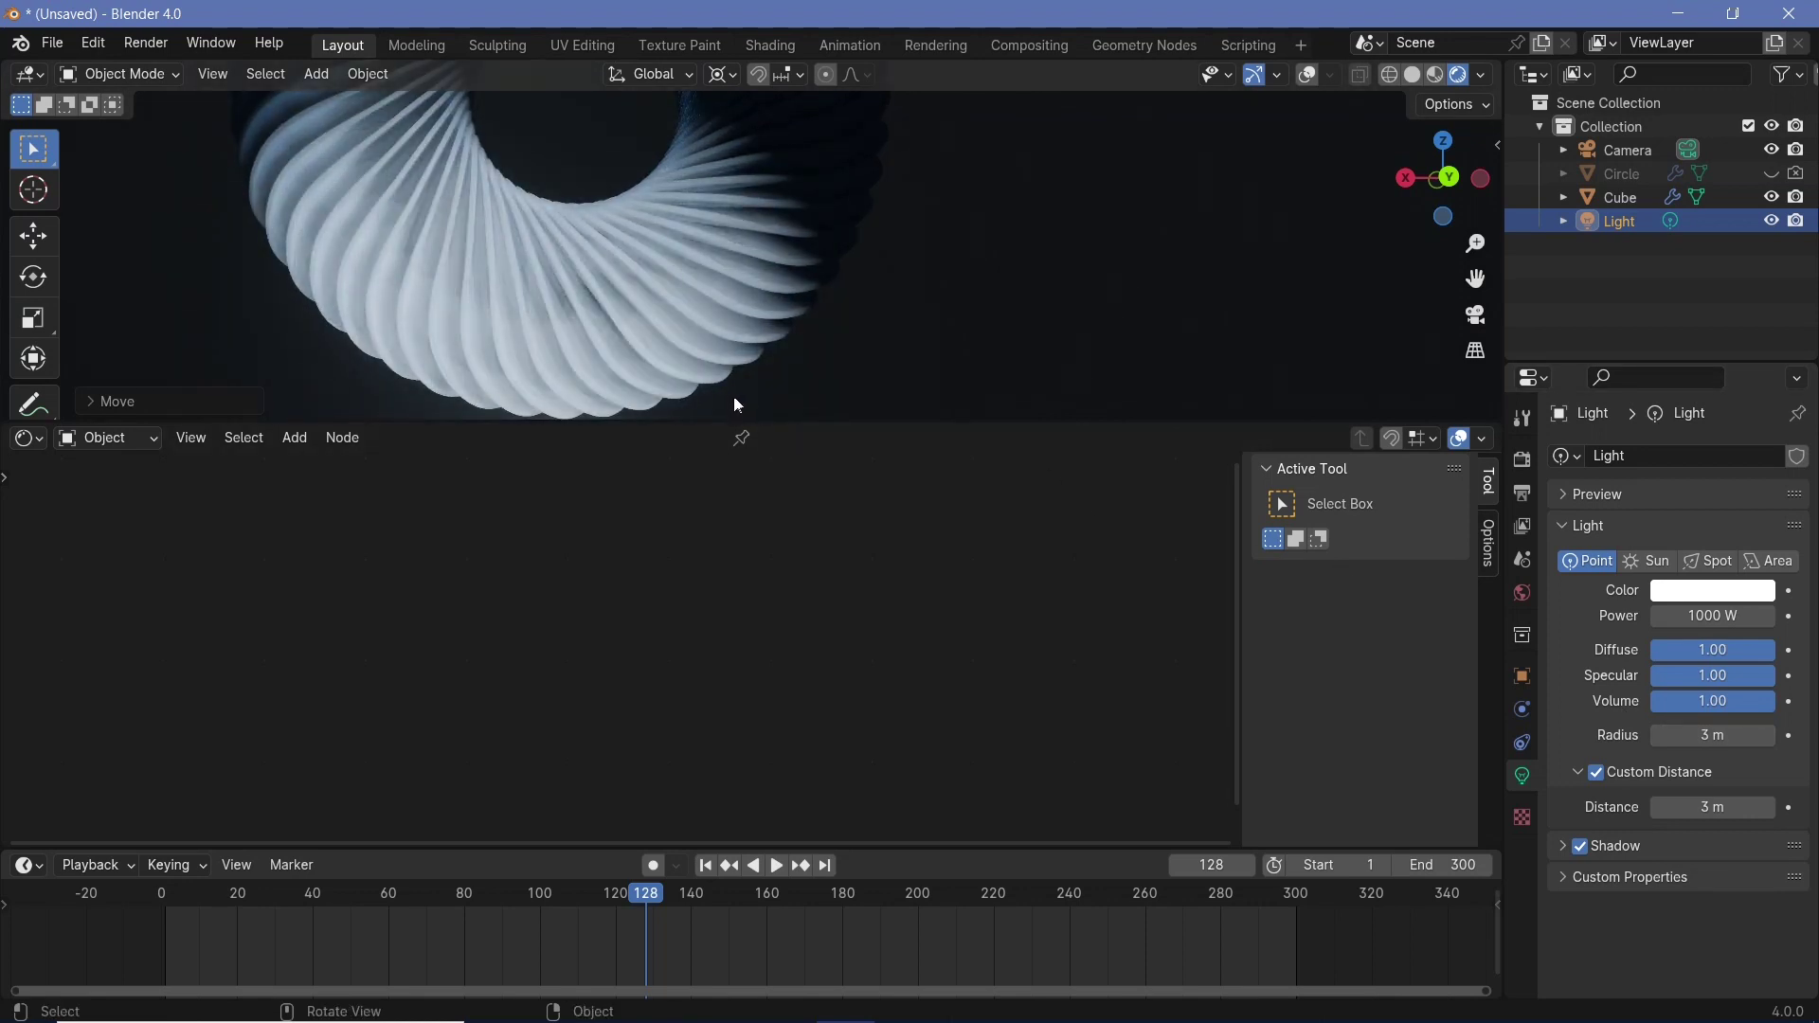
key("g")
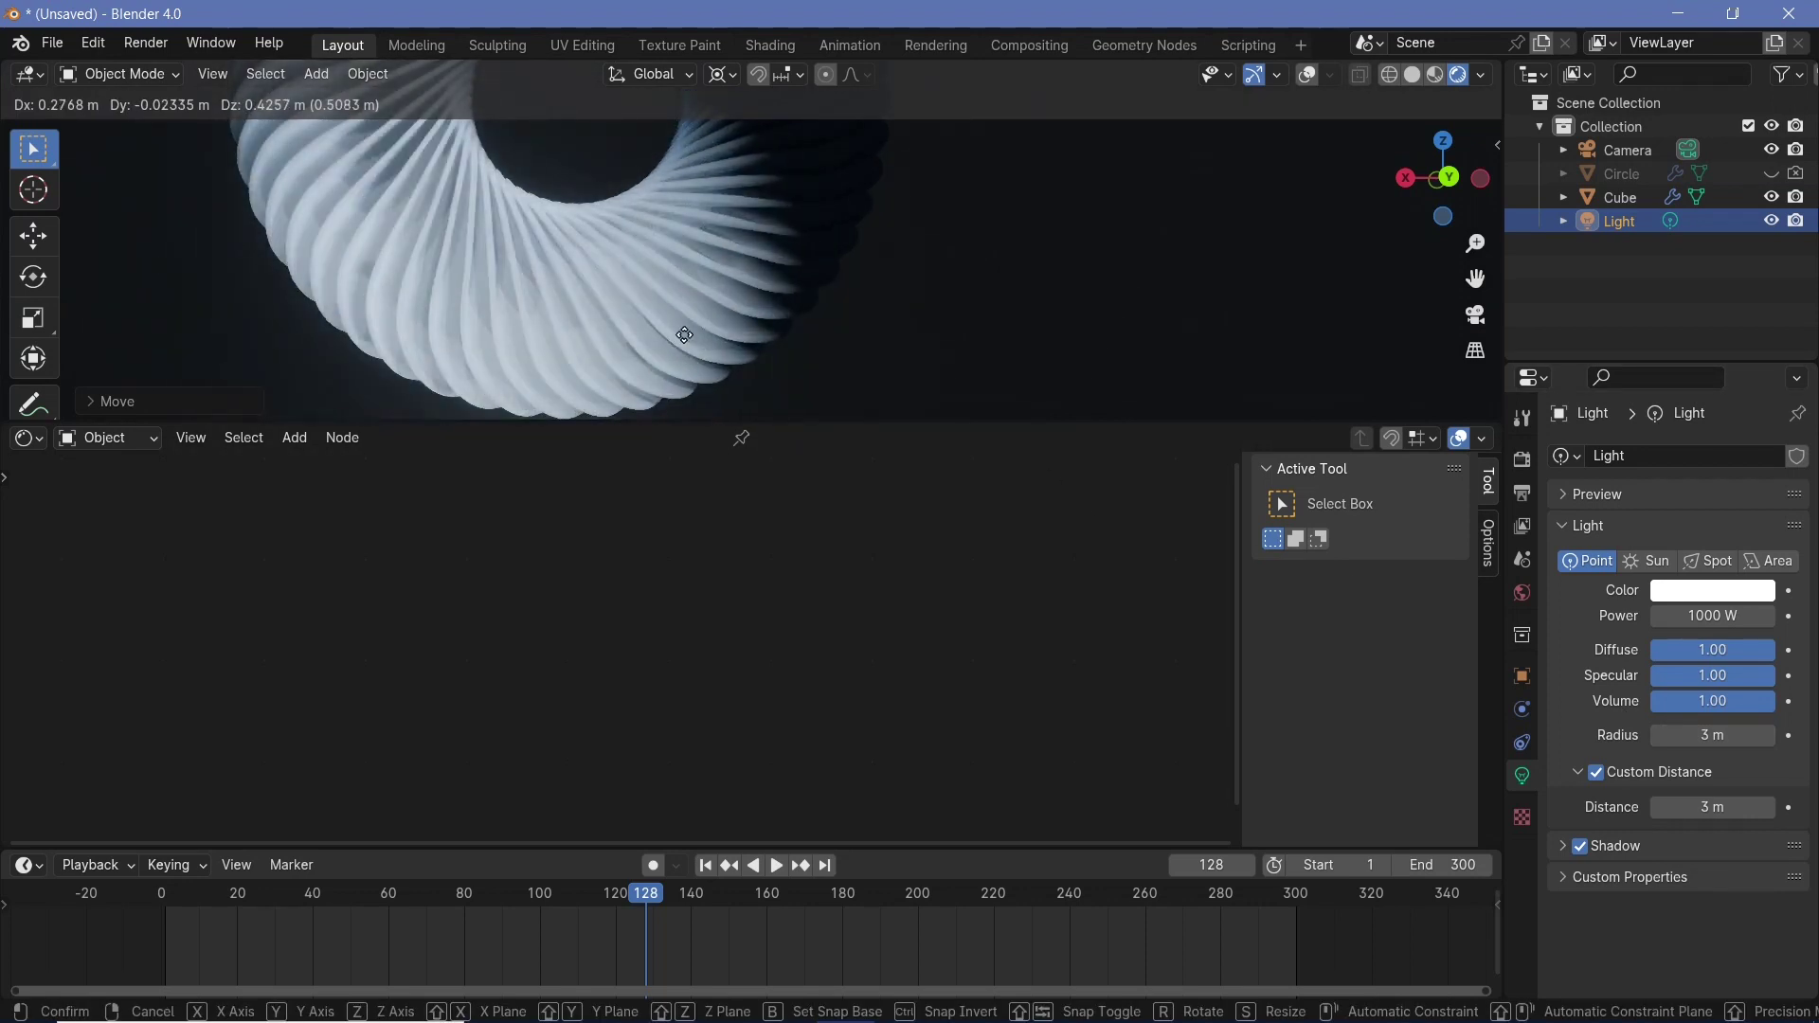
left_click(563, 338)
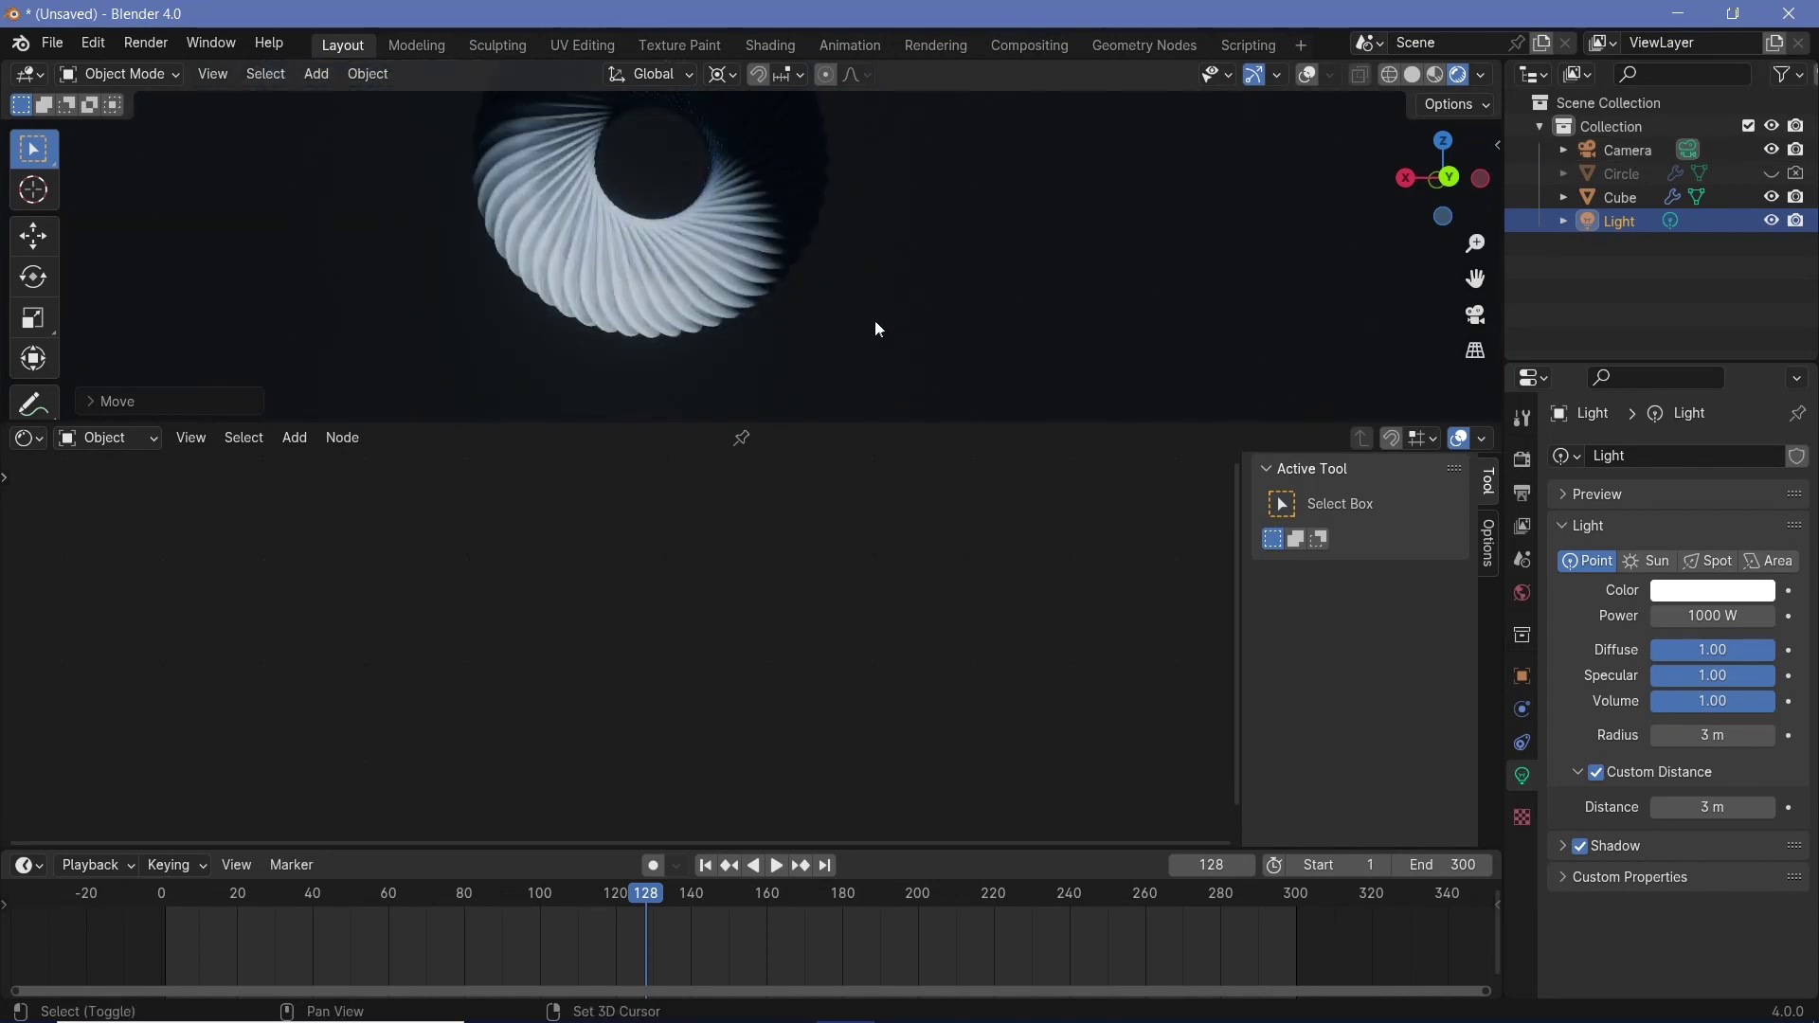
- Add a plane and move it straight down below the ring
key("shift+a")
mouse_move(862, 353)
left_click(1014, 351)
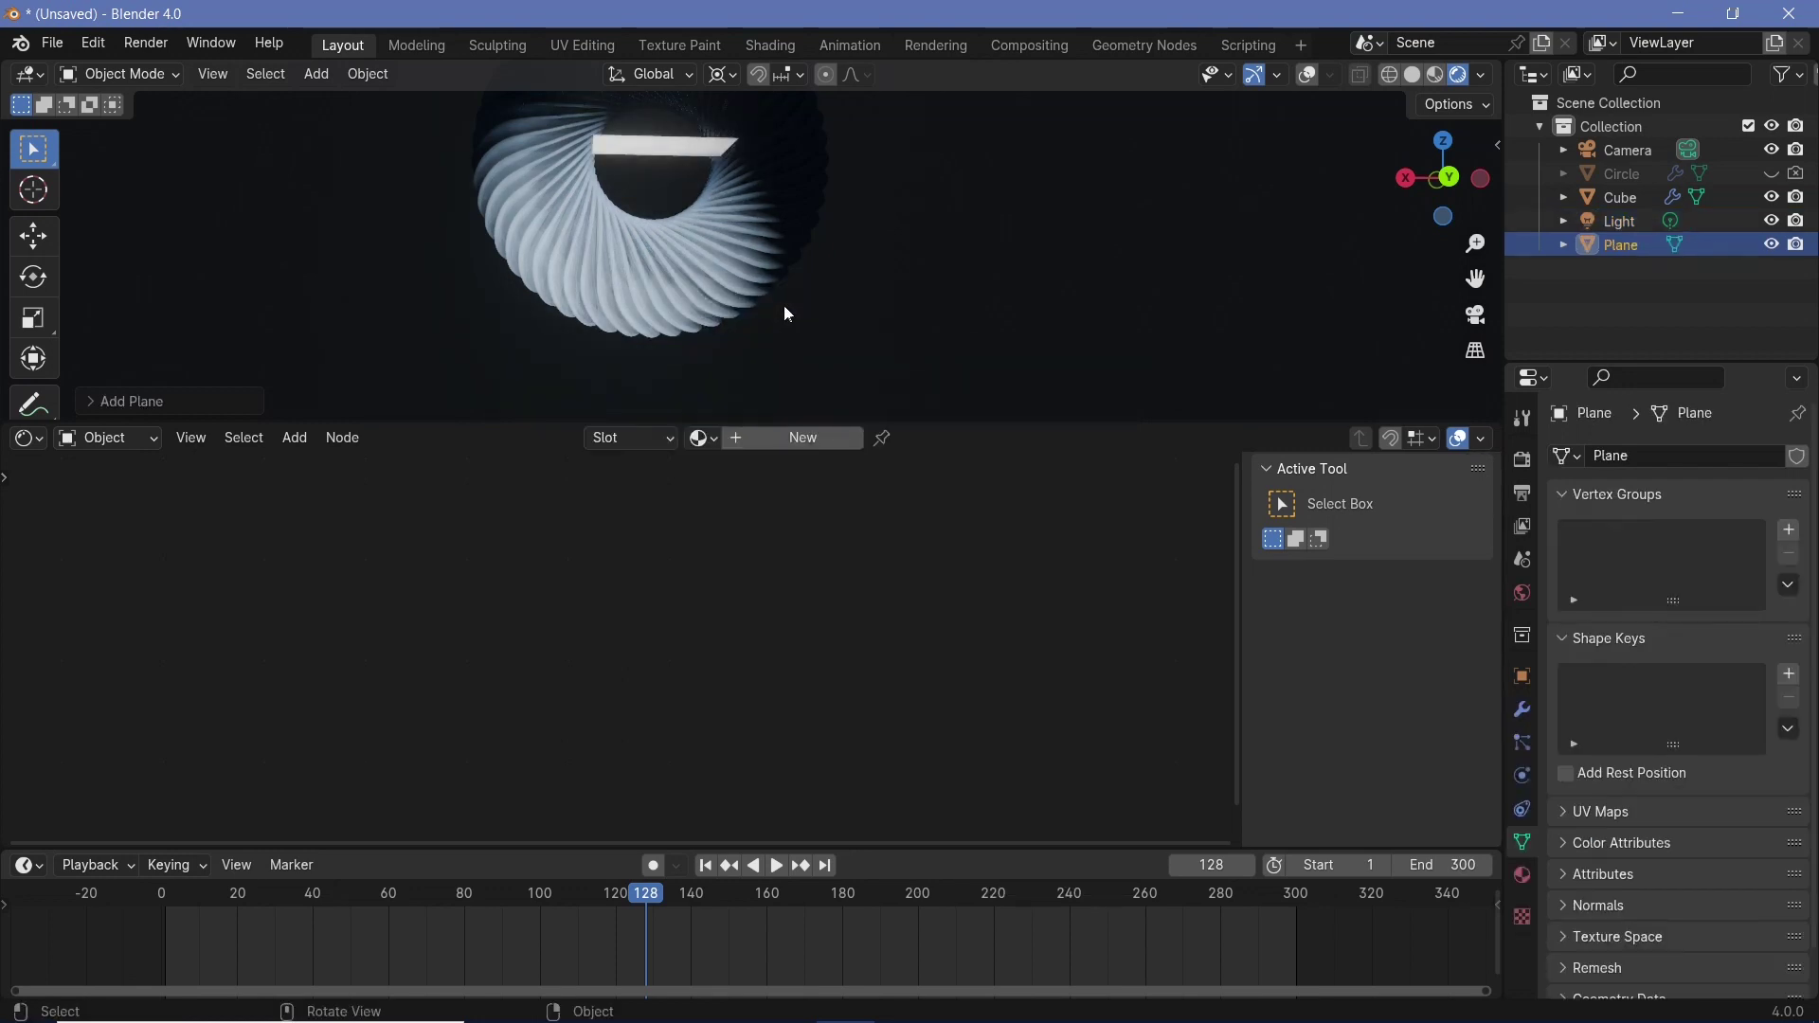
key("g")
key("z")
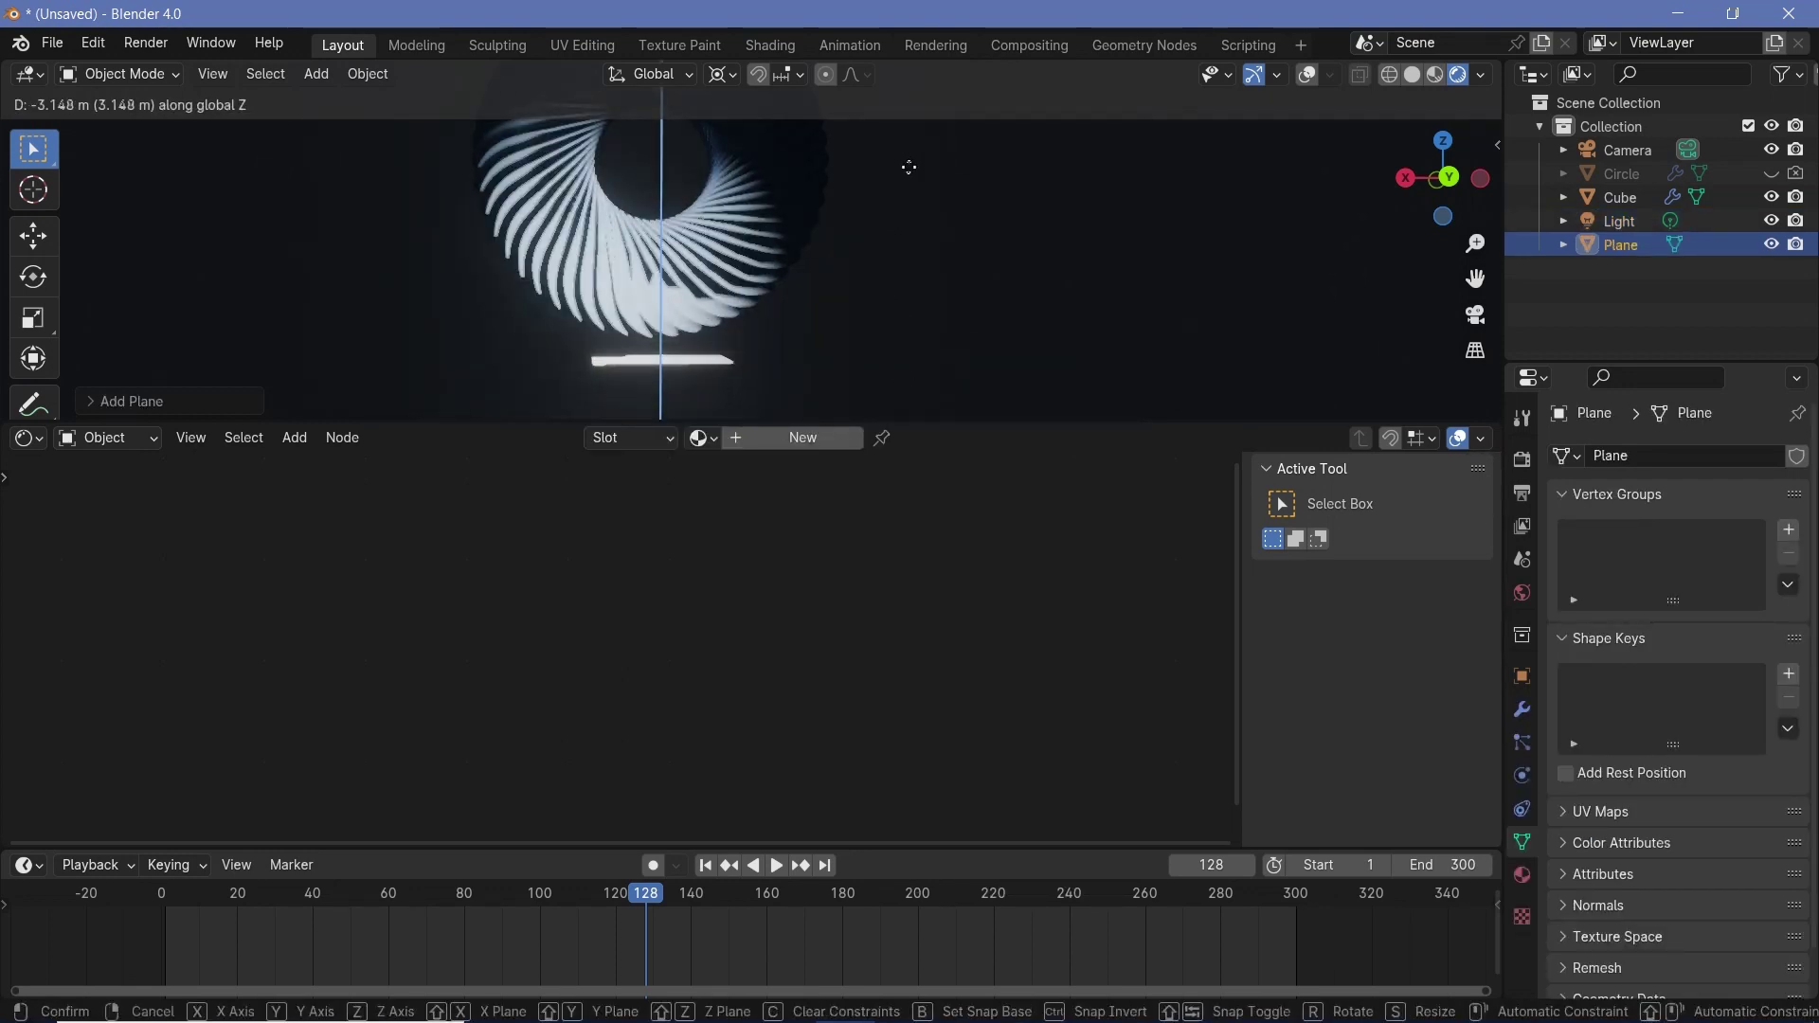
left_click(919, 239)
- Set the pivot point to Median Point and scale the plane up into a wide floor
key("s")
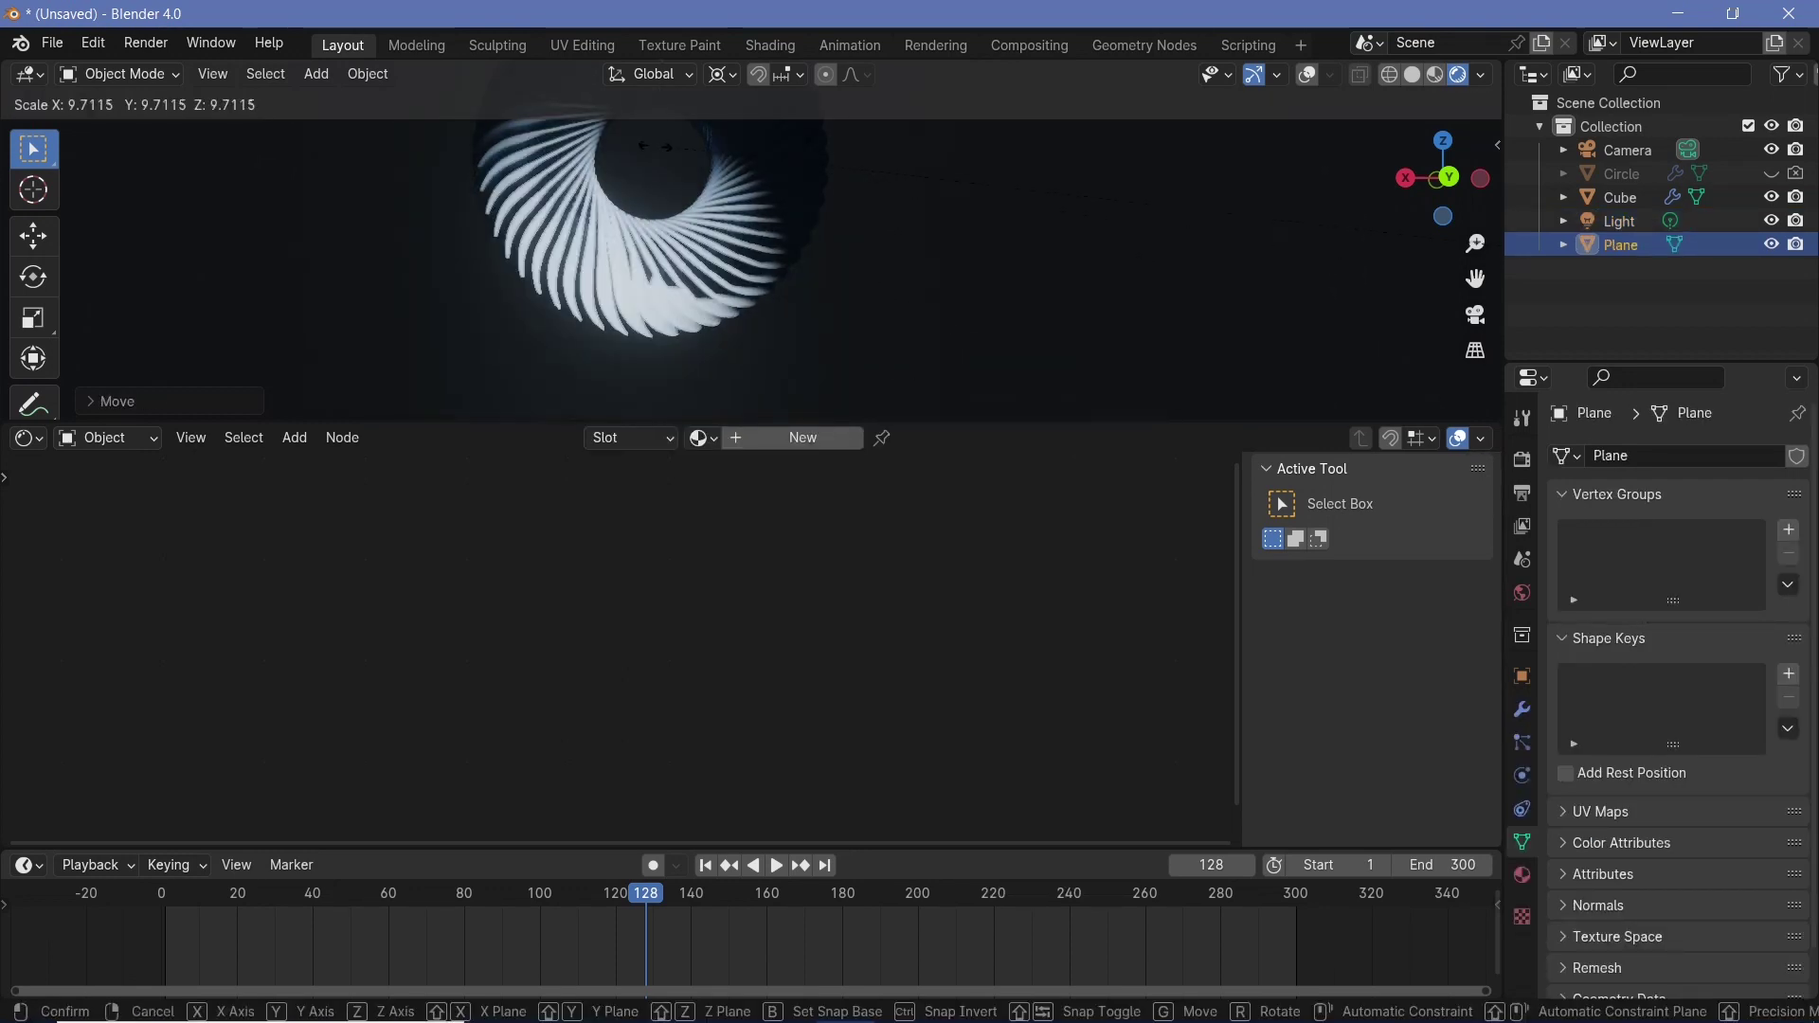
key("Escape")
left_click(723, 75)
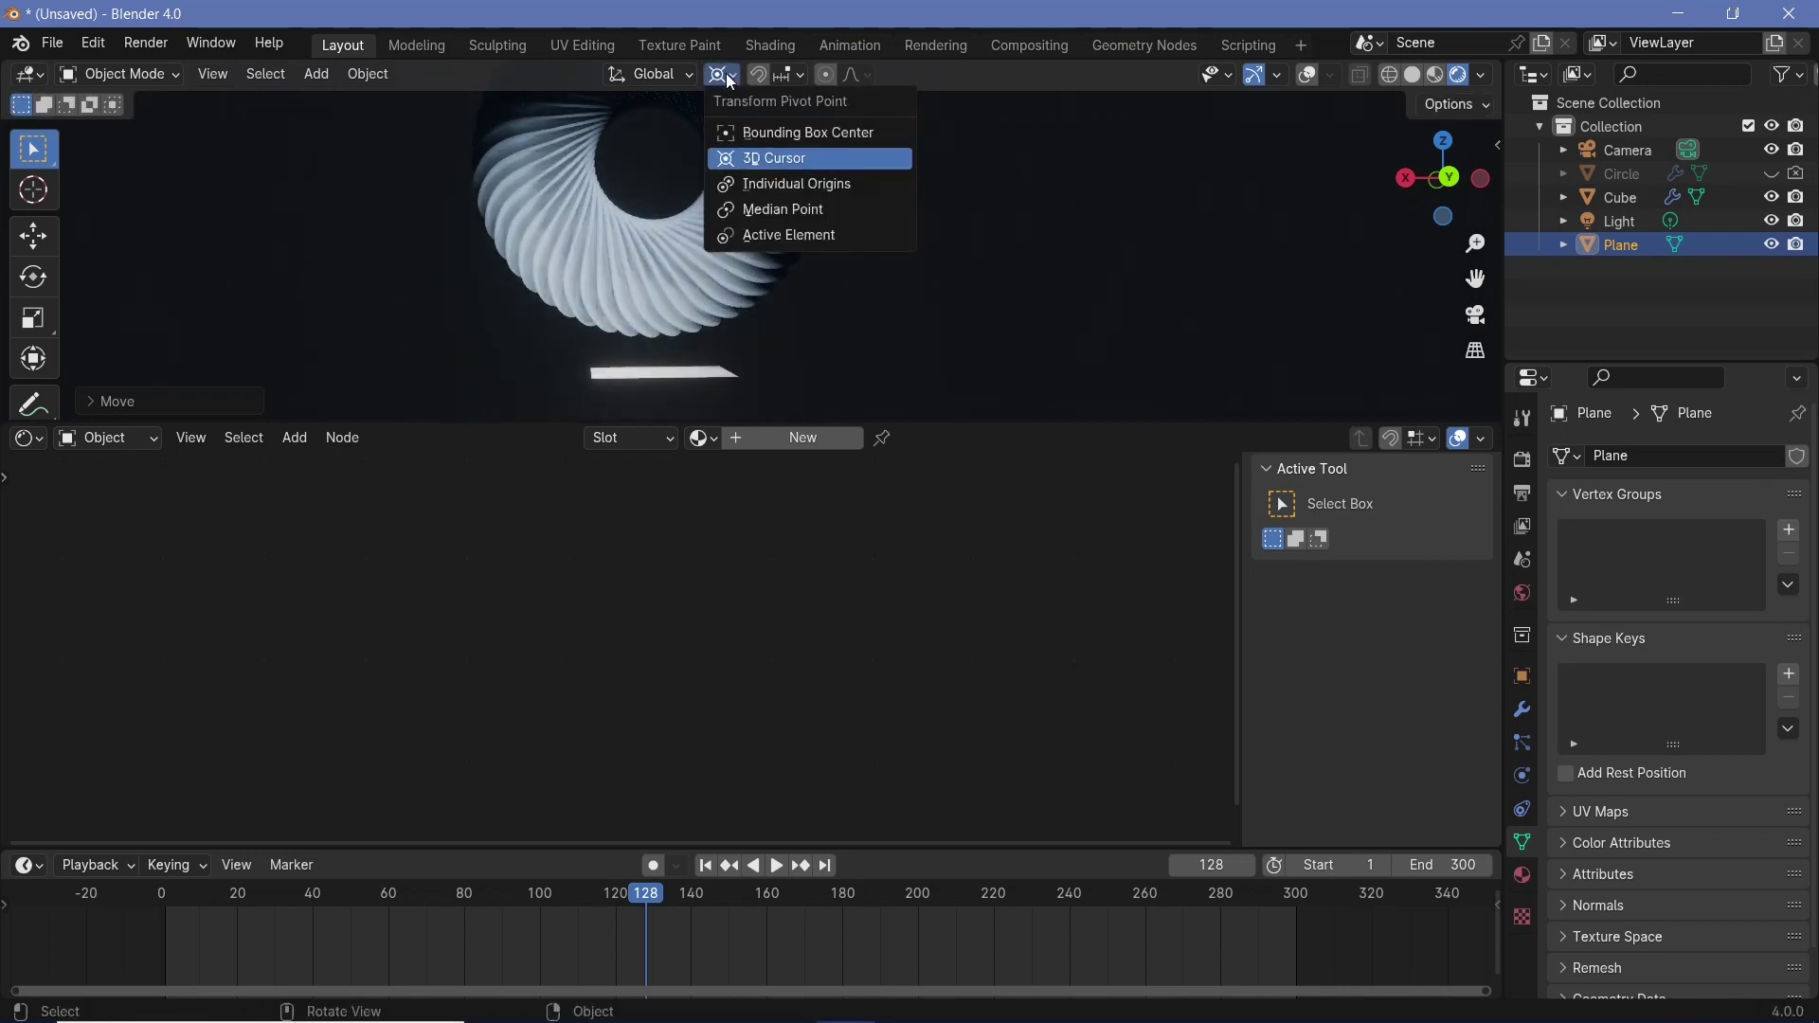
left_click(813, 210)
key("s")
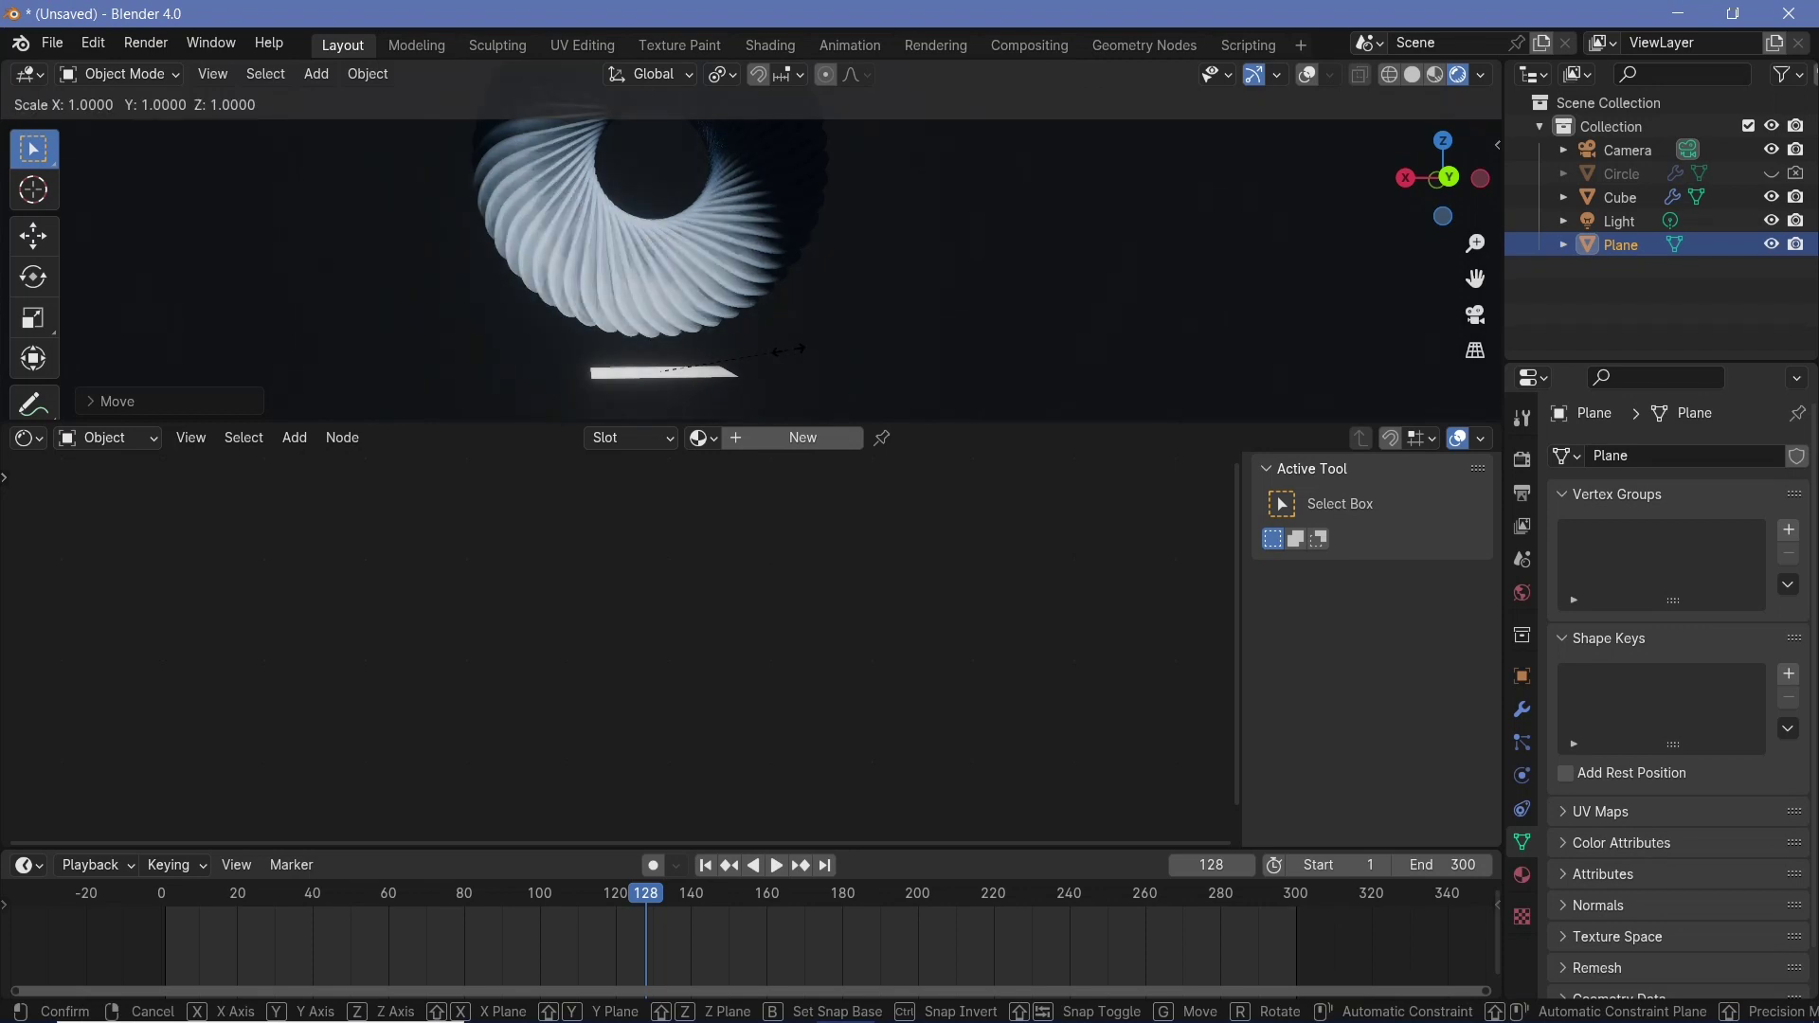
left_click(788, 349)
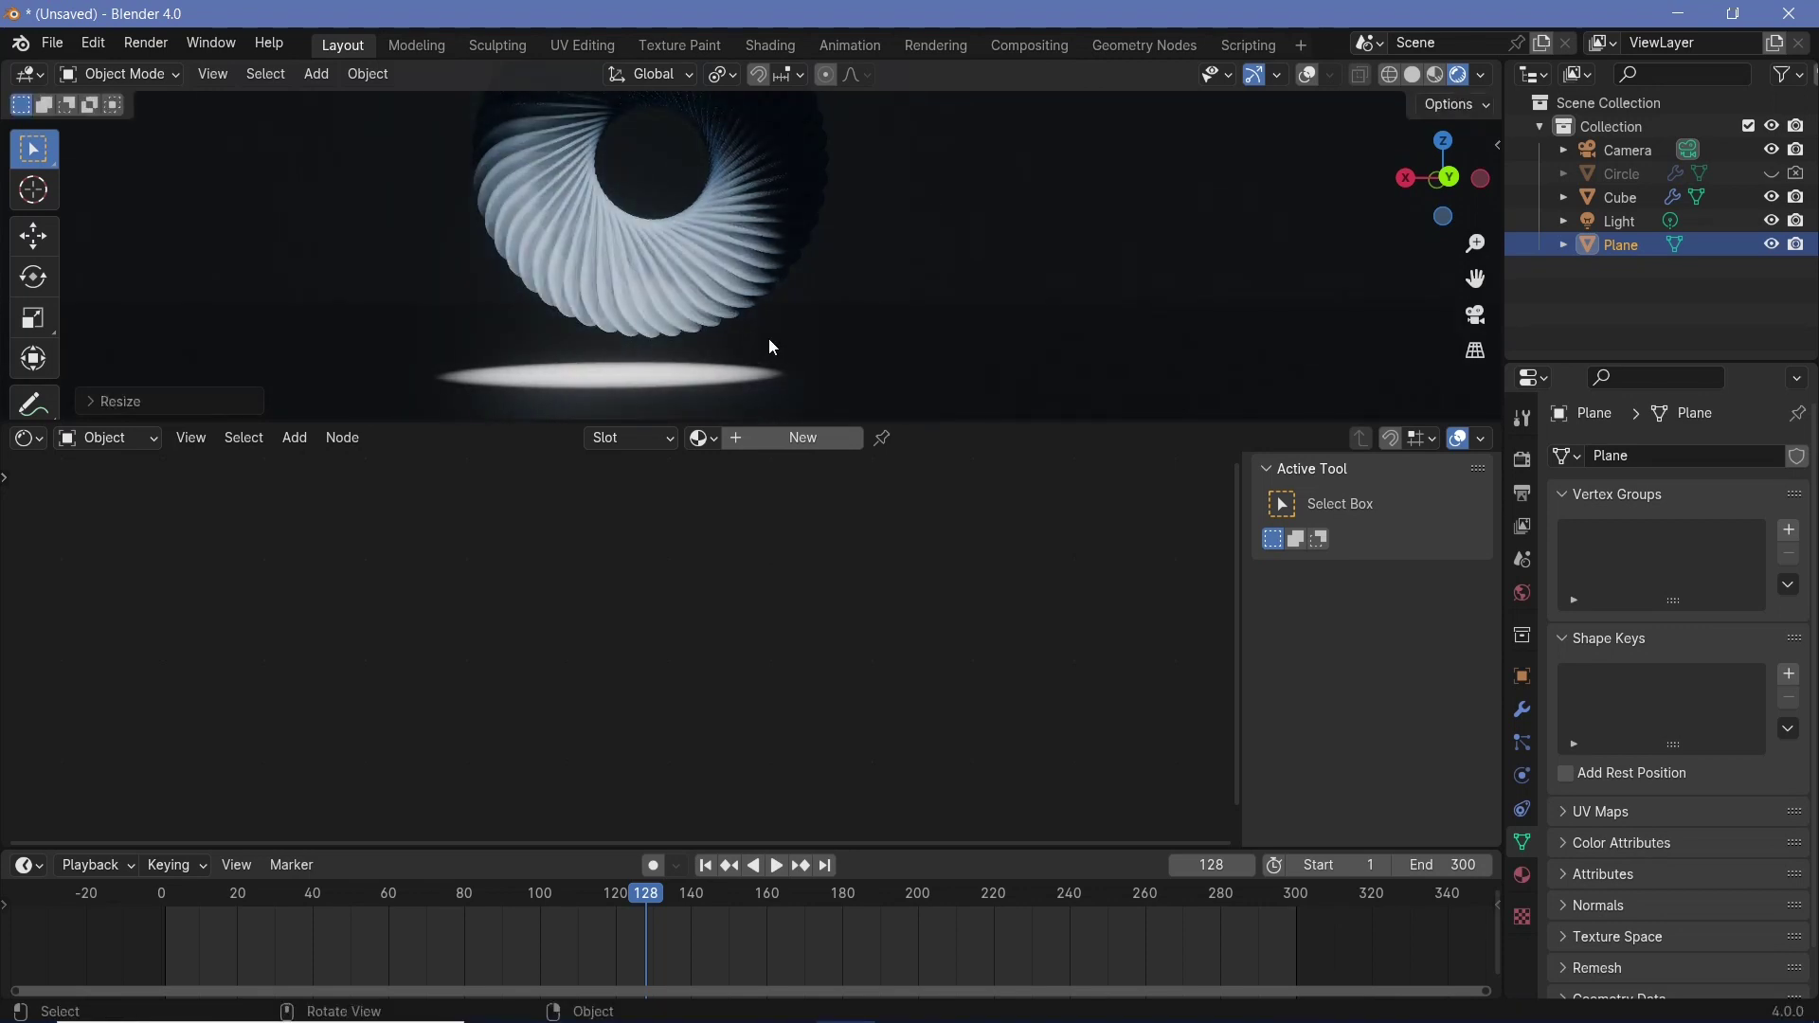
scroll(769, 339, "up", 3)
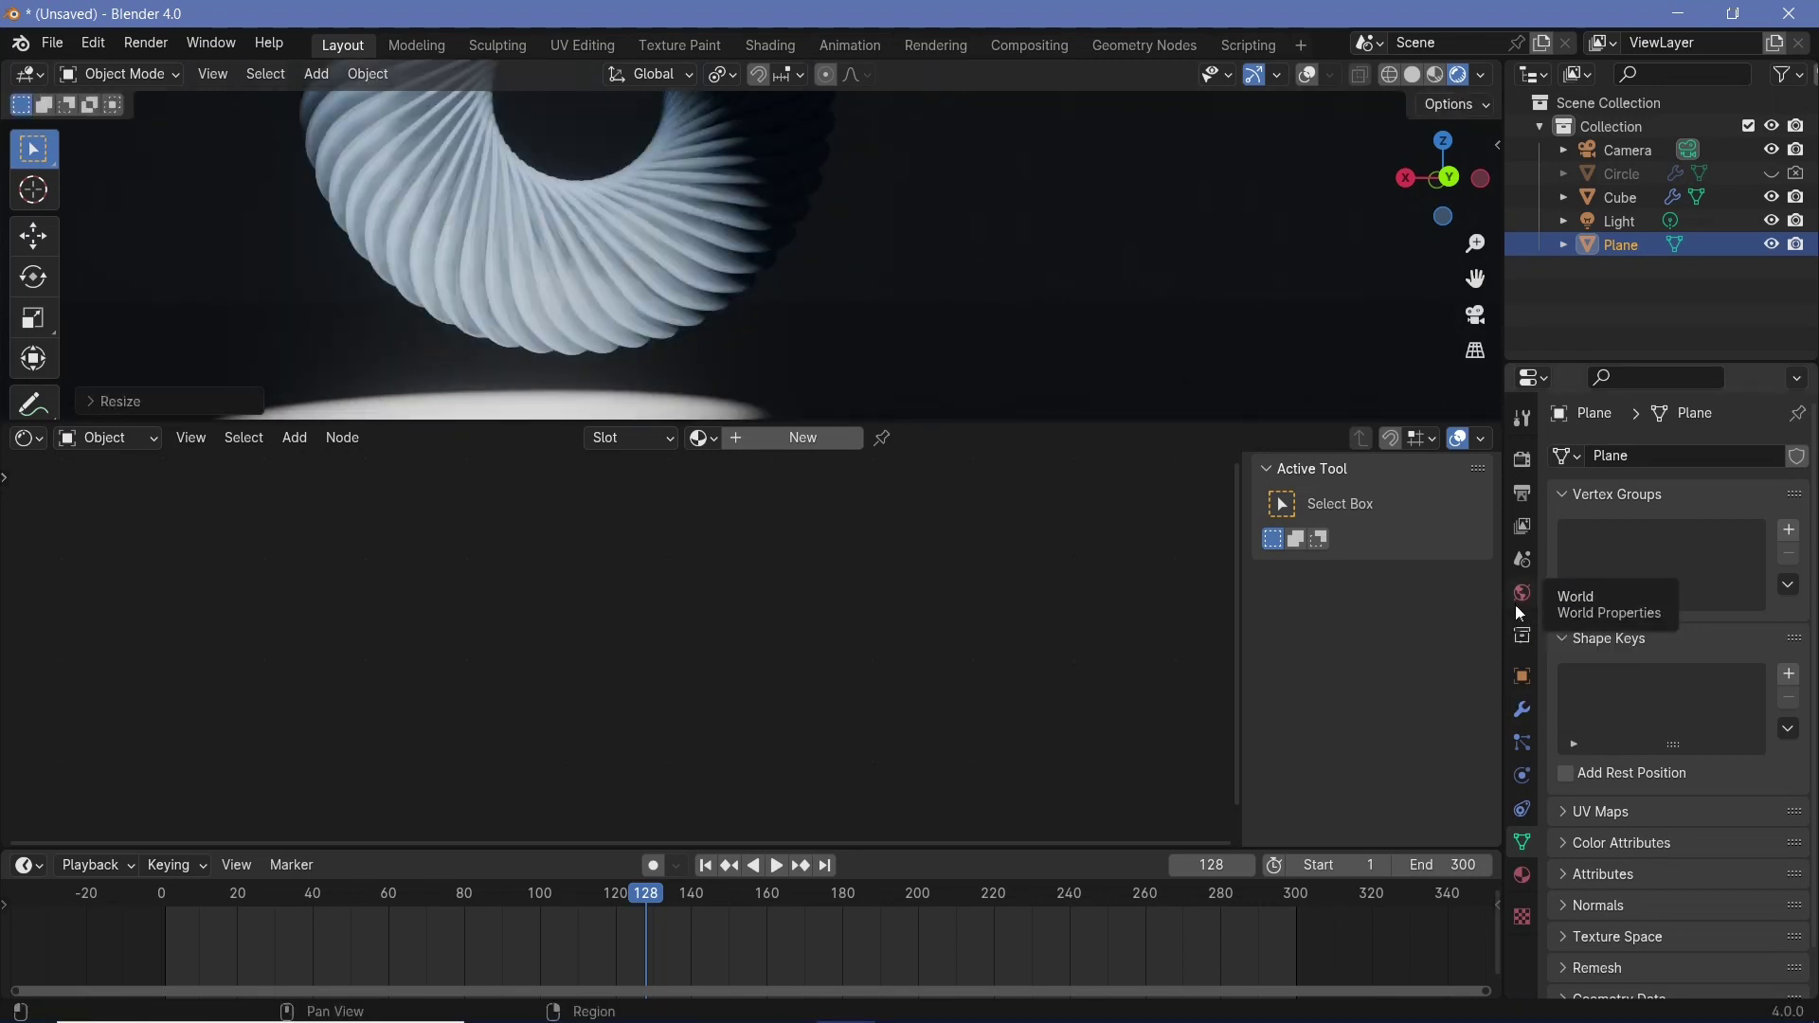
- Create a new material for the plane with Metallic 1 and Roughness 0.2
left_click(1522, 875)
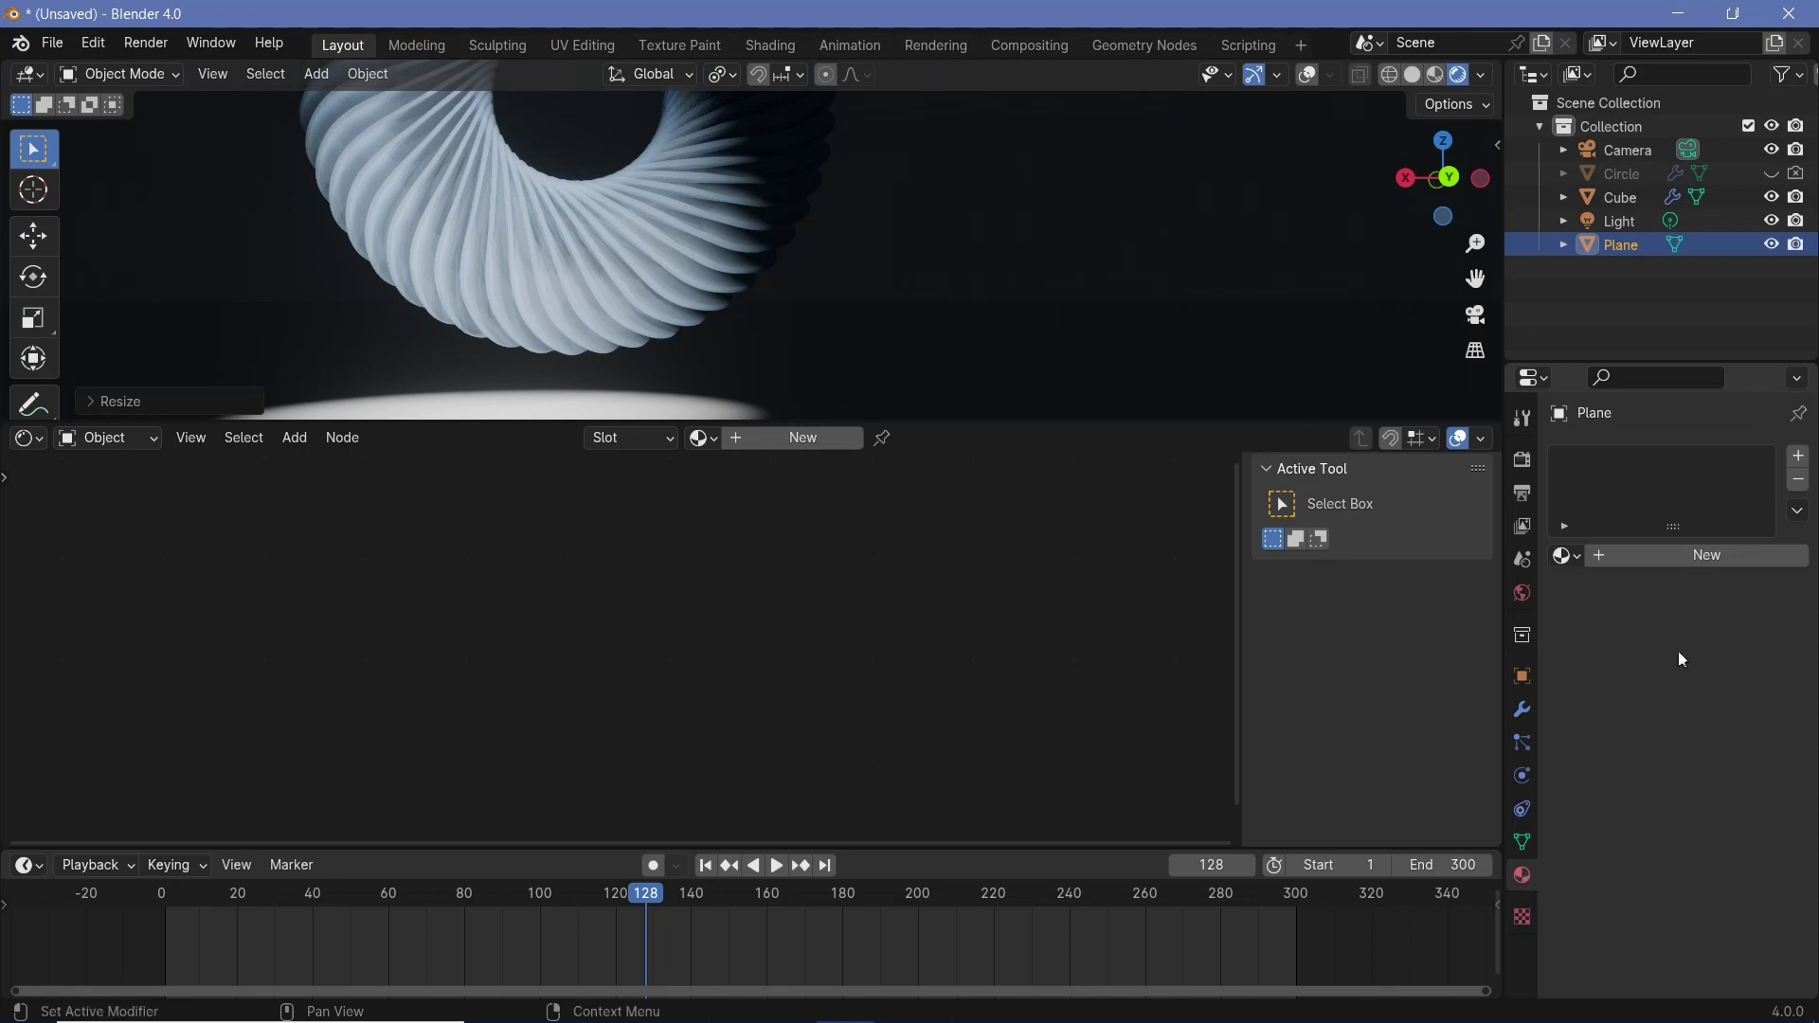
left_click(1694, 559)
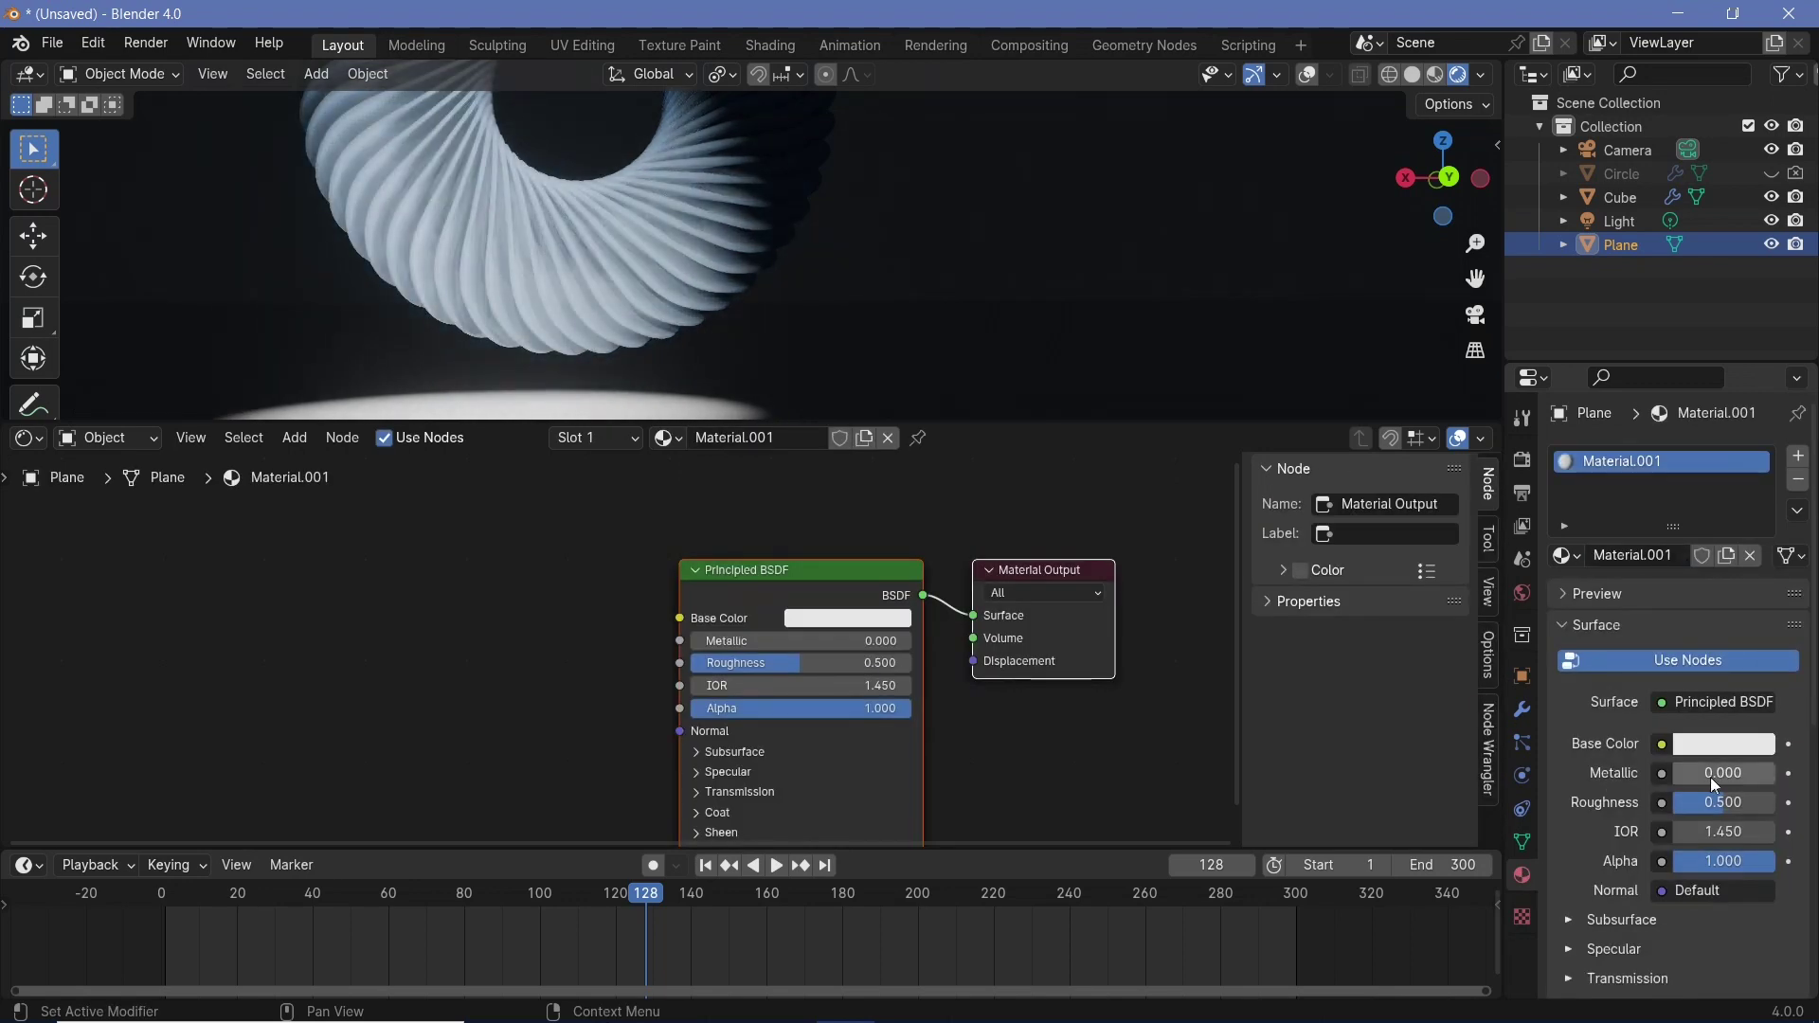
left_click_drag(1709, 777, 1777, 774)
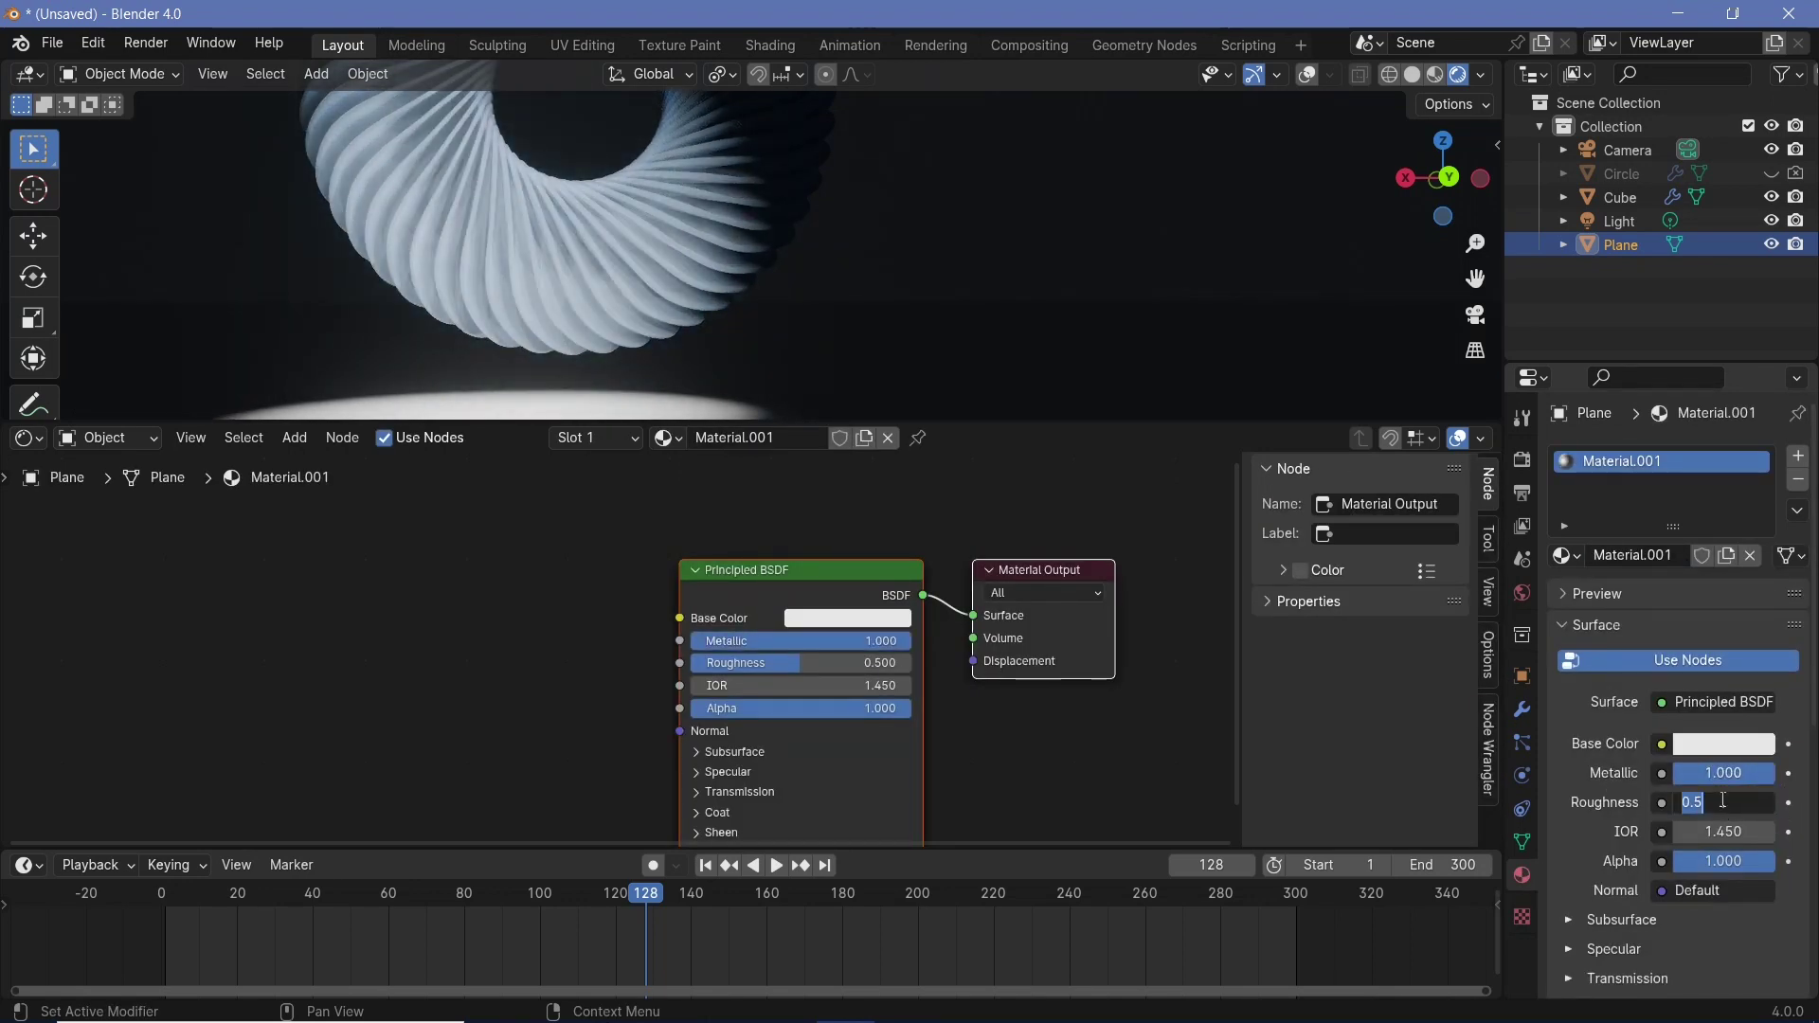
left_click(1716, 800)
type("0.2")
key("Return")
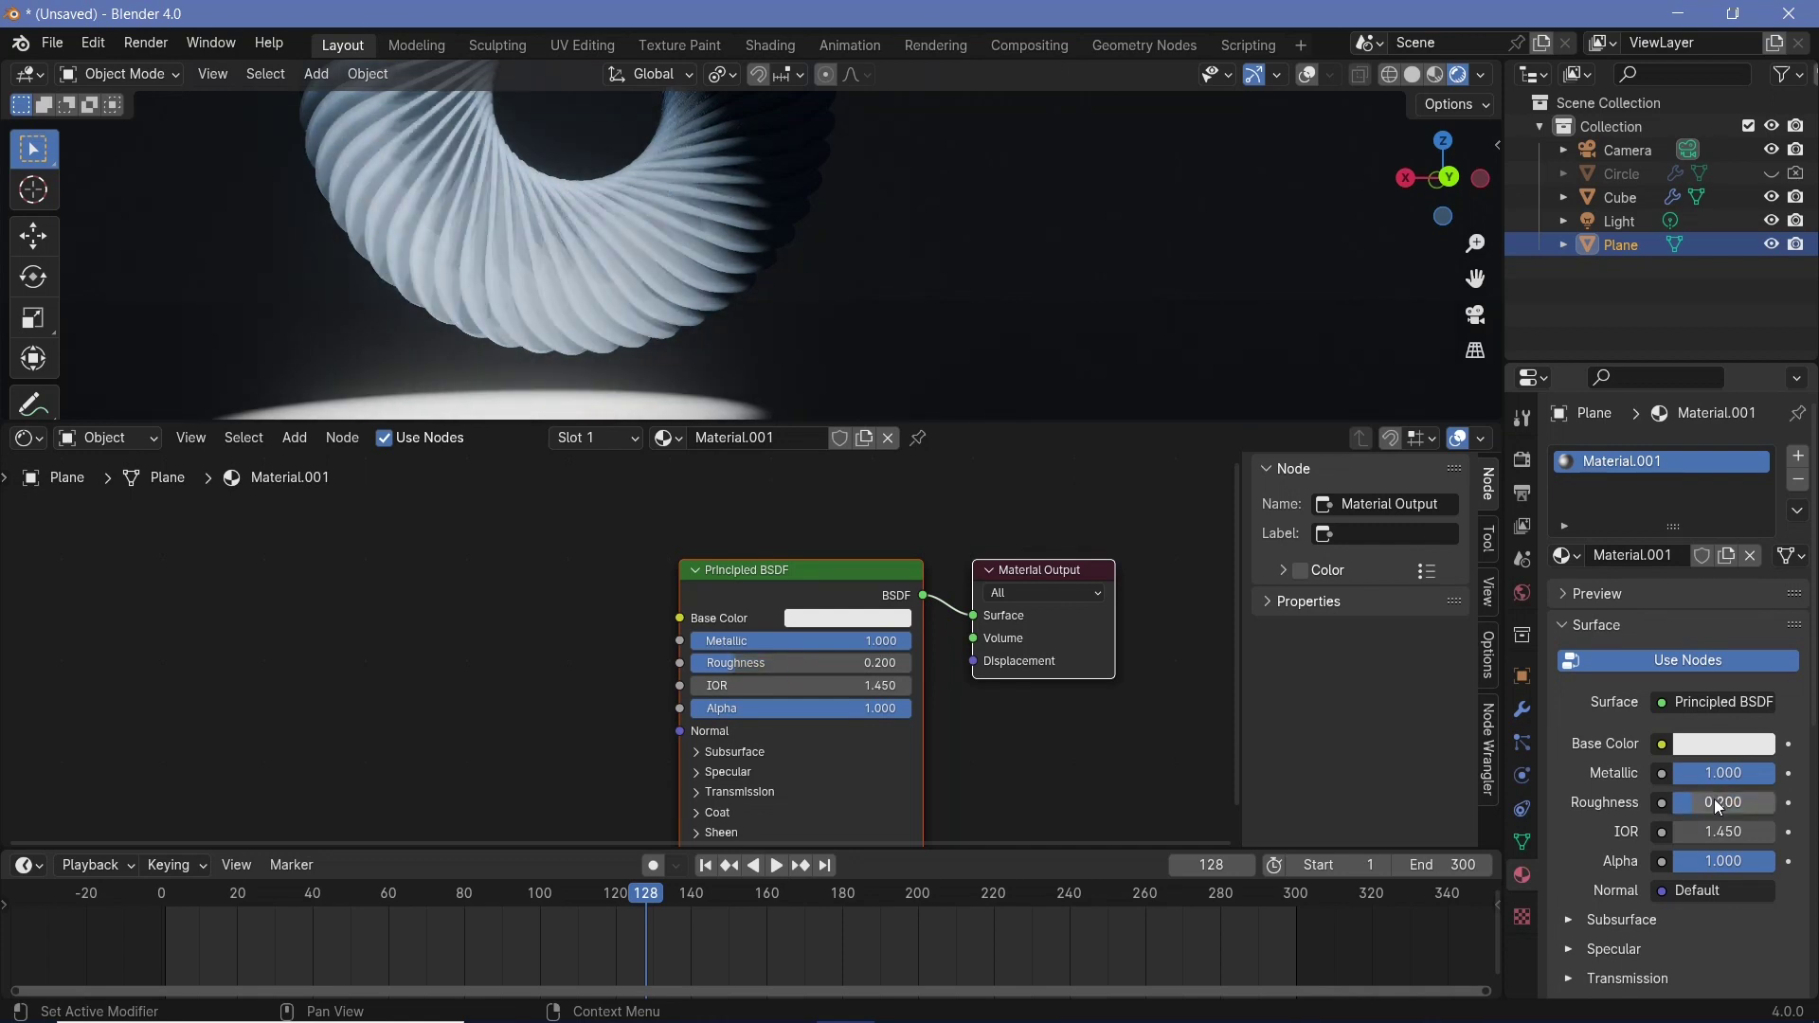
- Clear the plane's rotation so it lies flat and set its height just below the ring
middle_click_drag(851, 375, 714, 340)
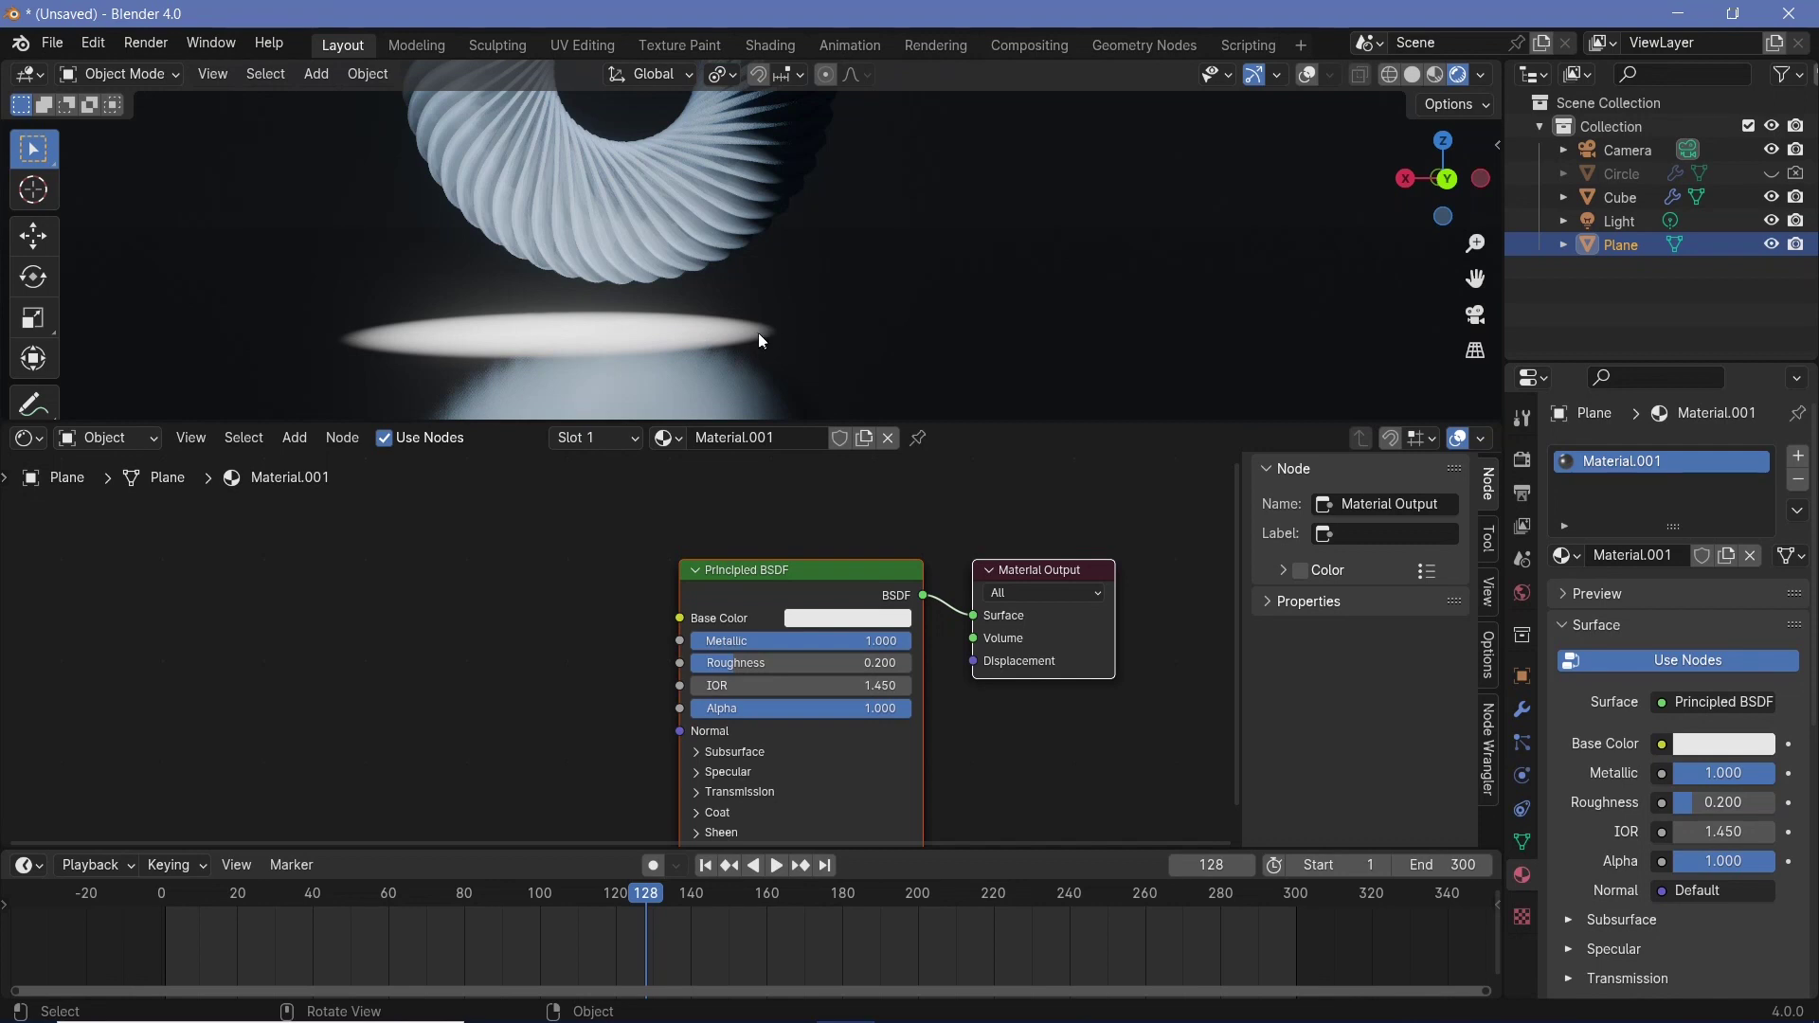
key("alt+r")
key("g")
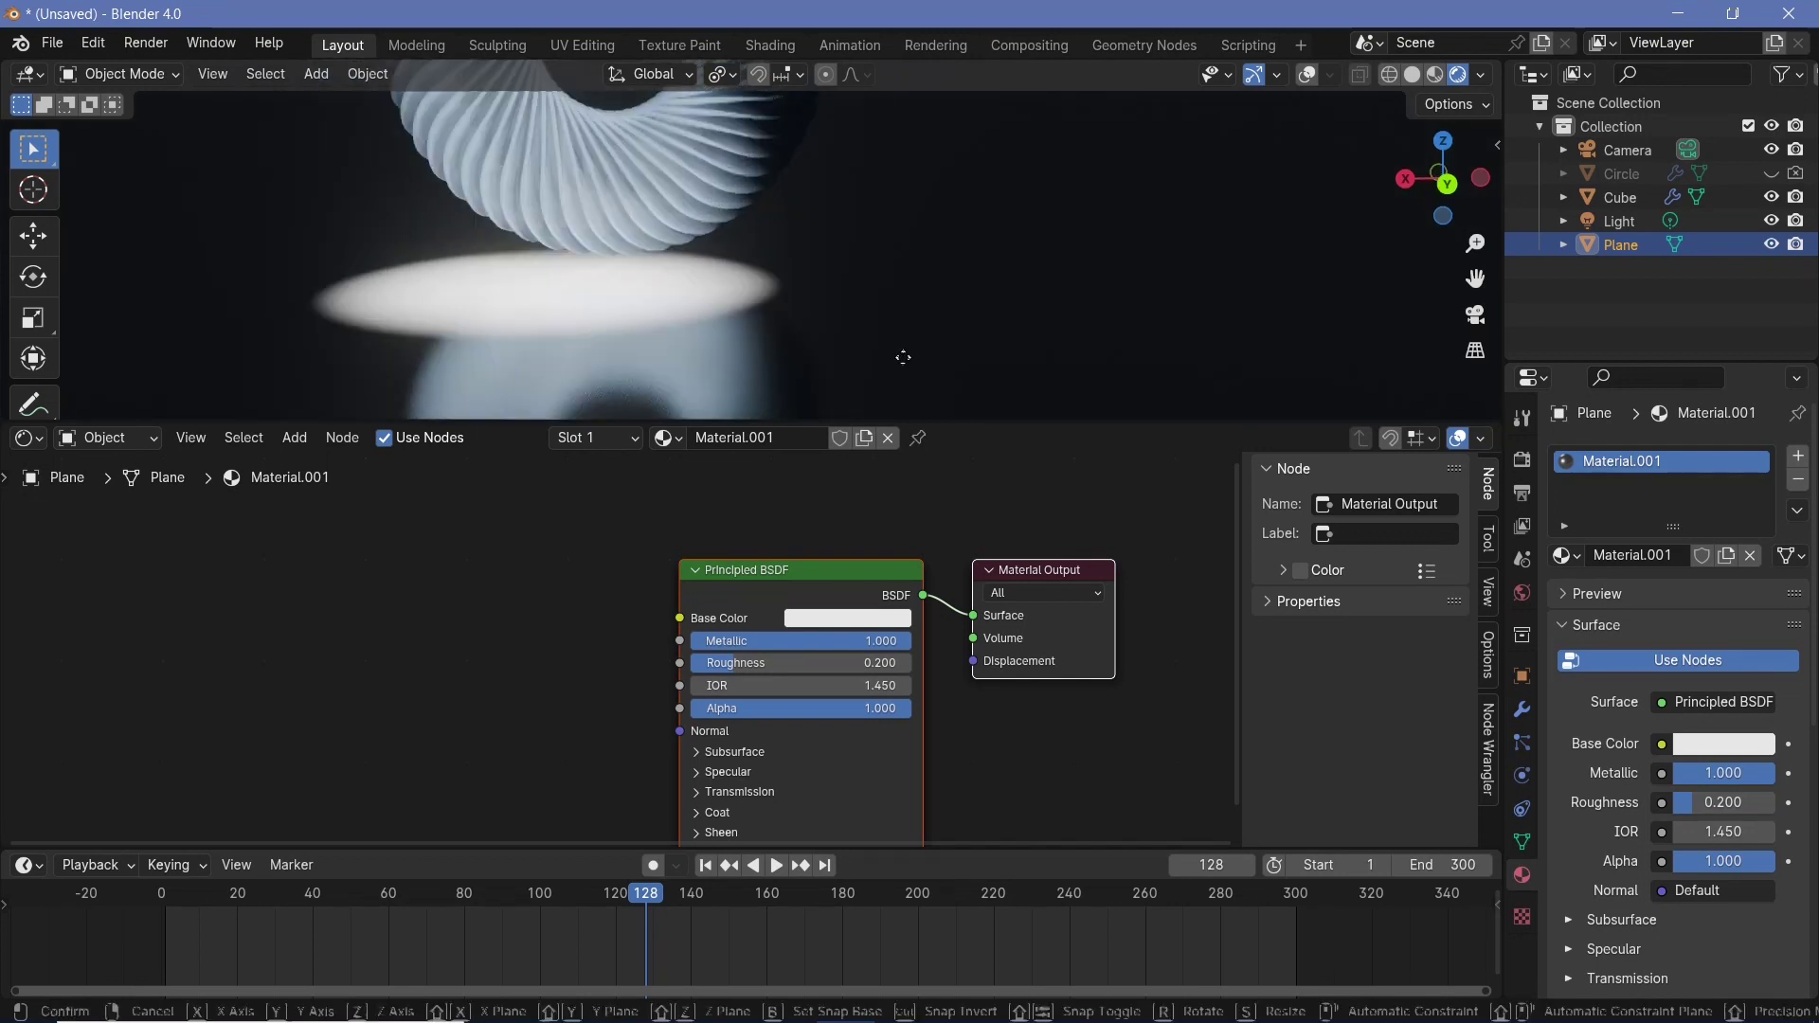
key("z")
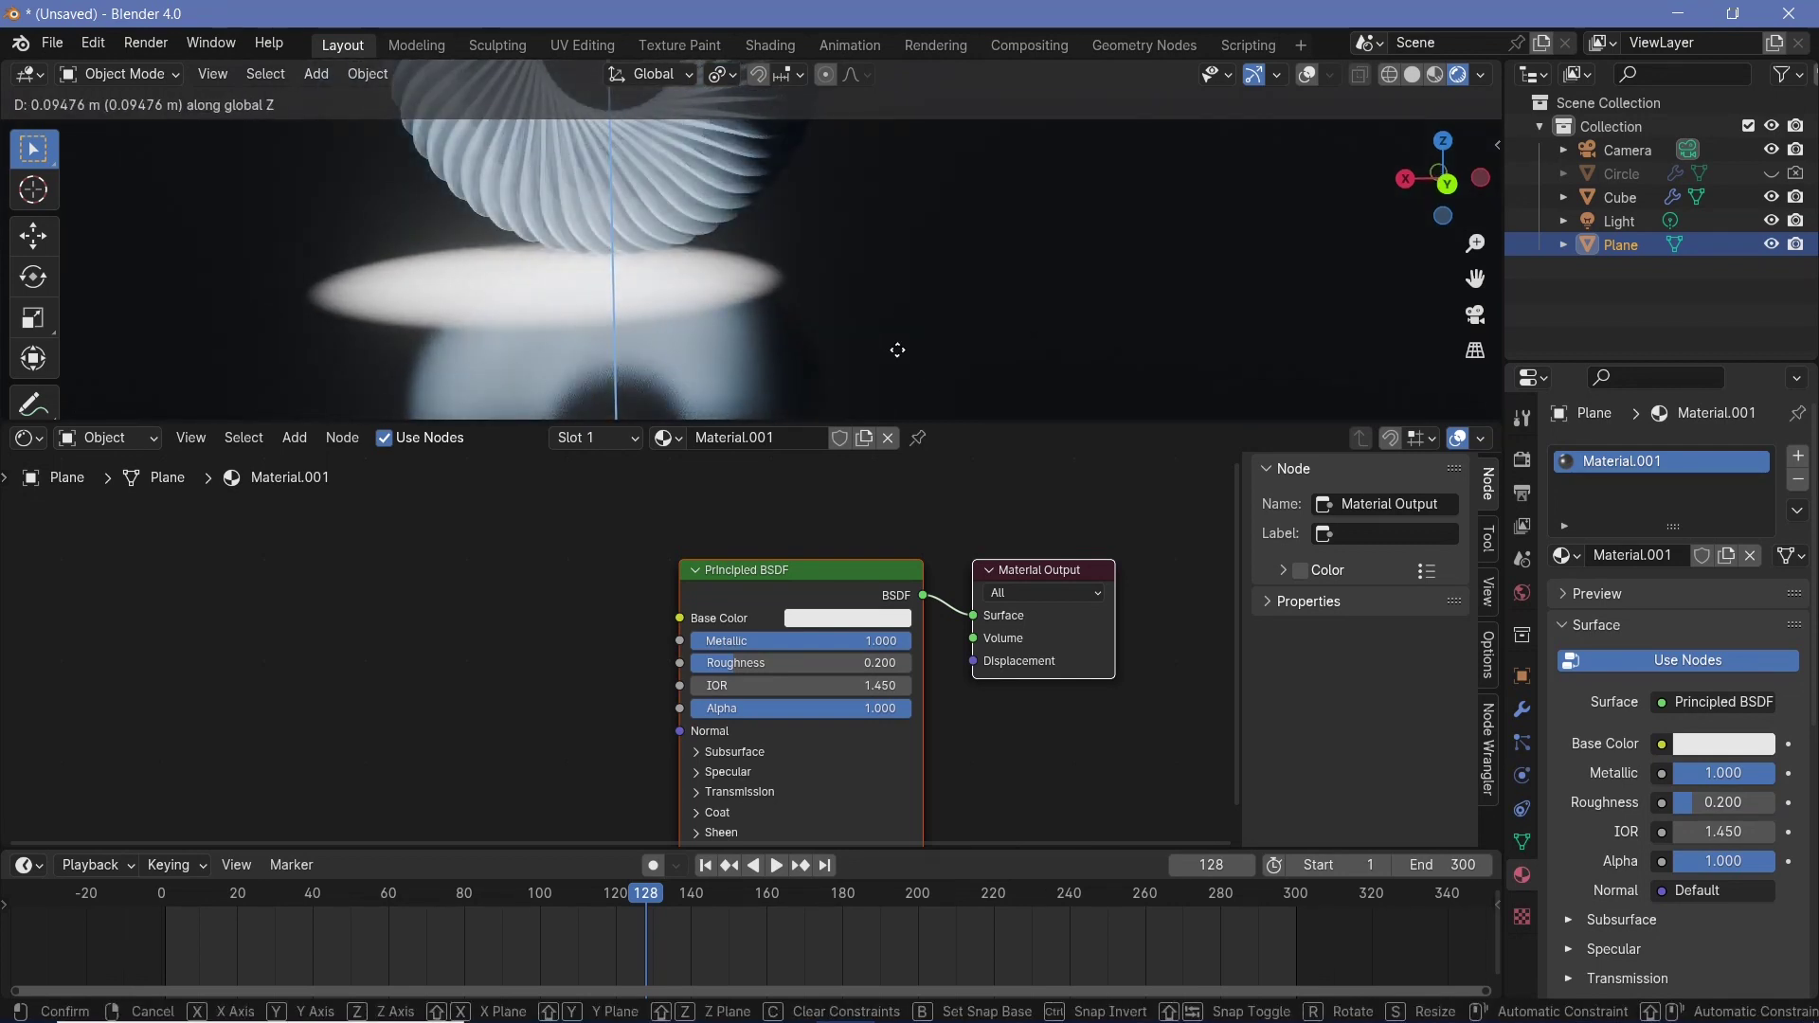
left_click(898, 345)
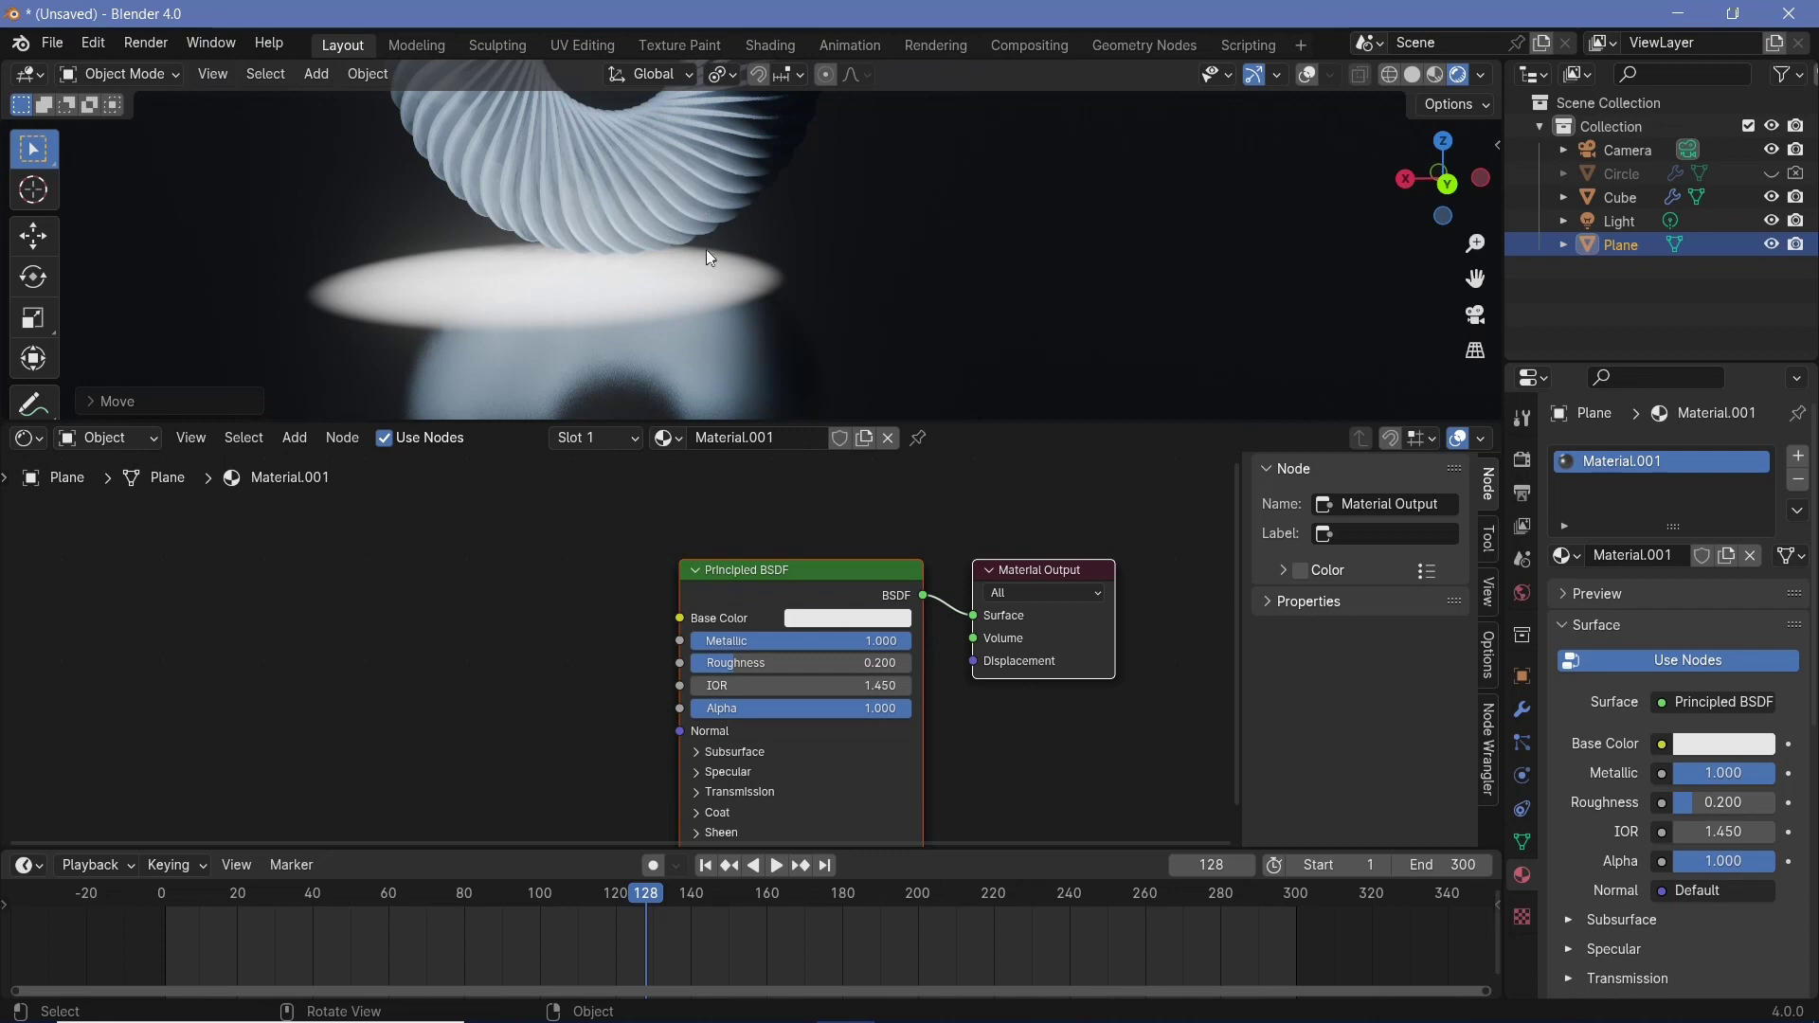
- Select the point light, raise it about 1.67 m along Z, then shift it to its final spot
left_click(1608, 224)
key("g")
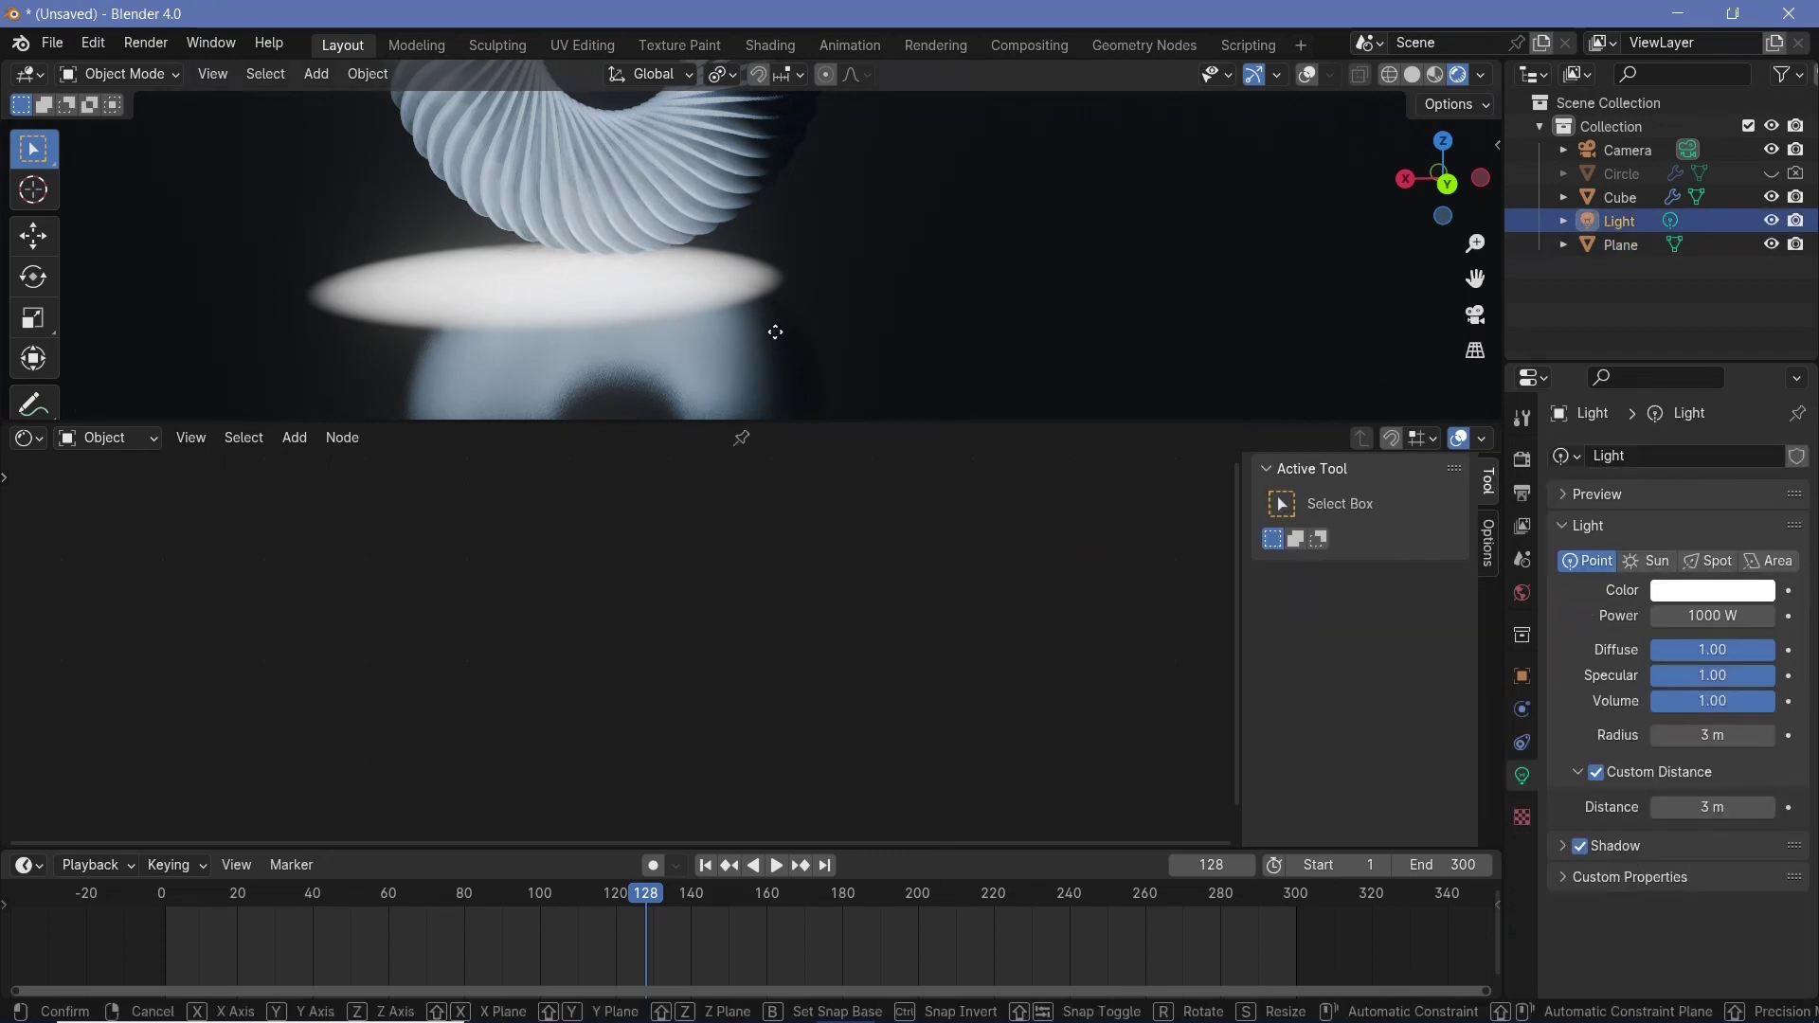
key("z")
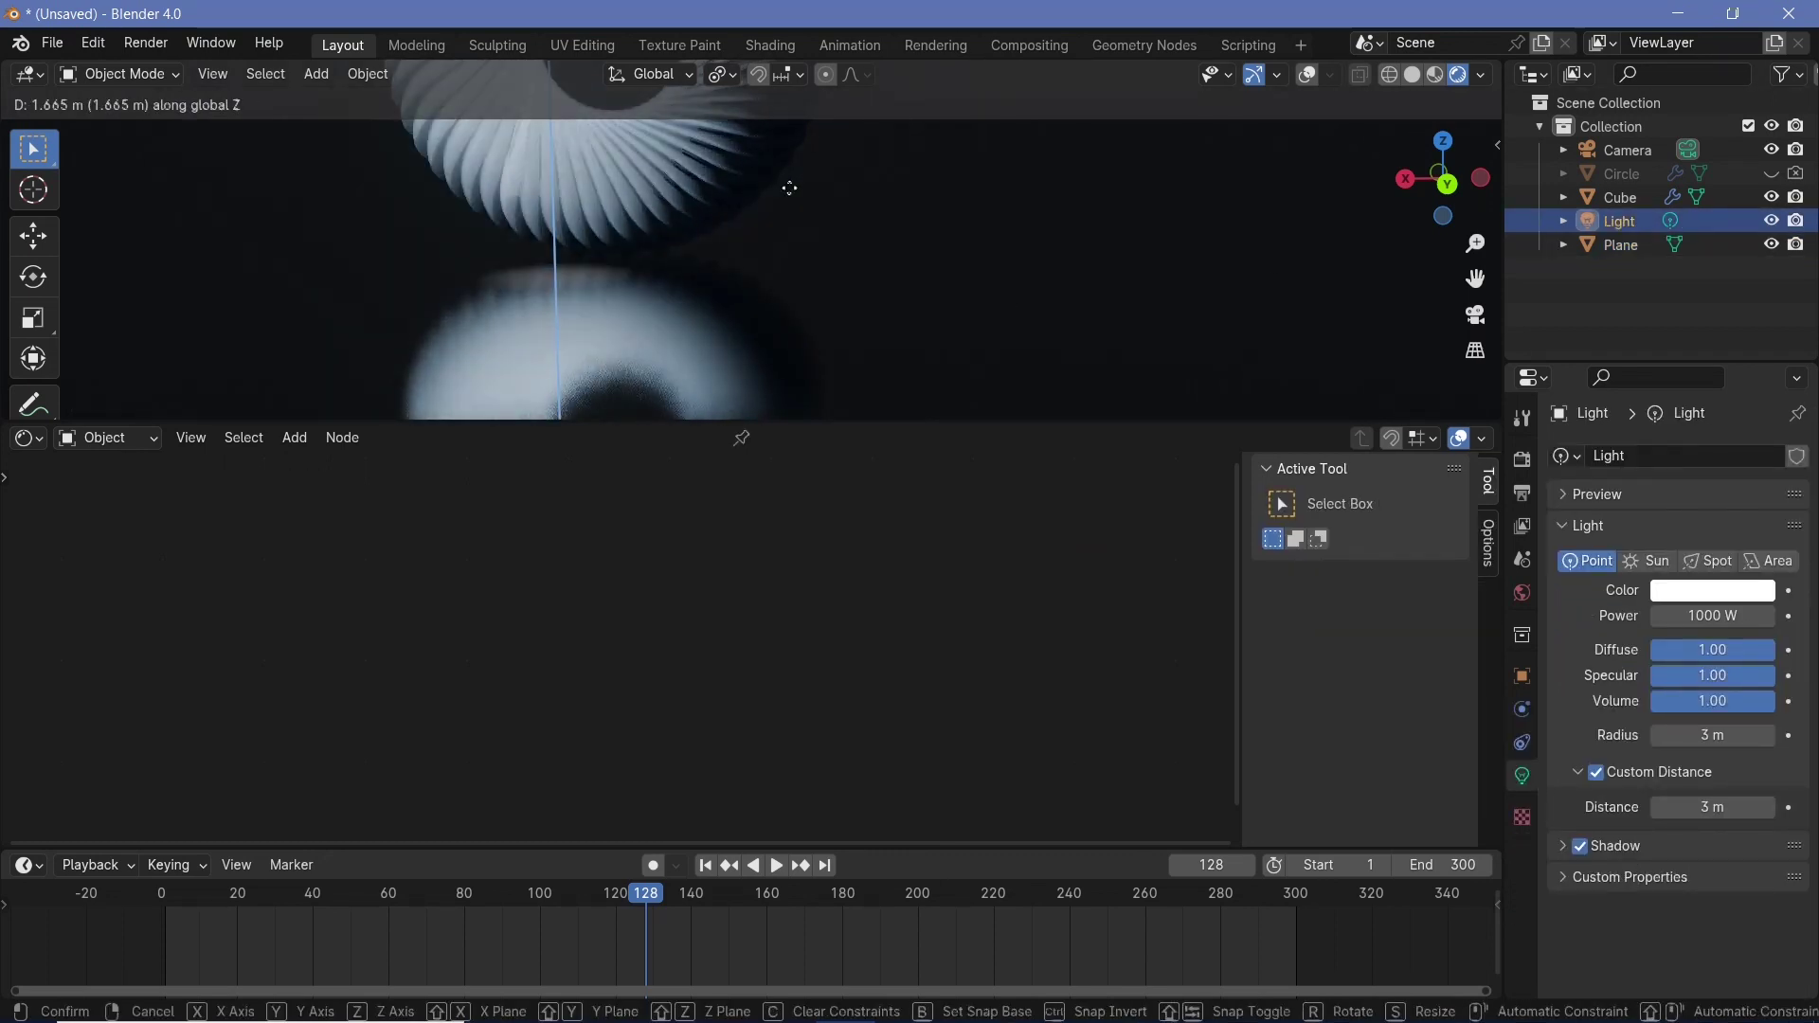
left_click(784, 189)
key("g")
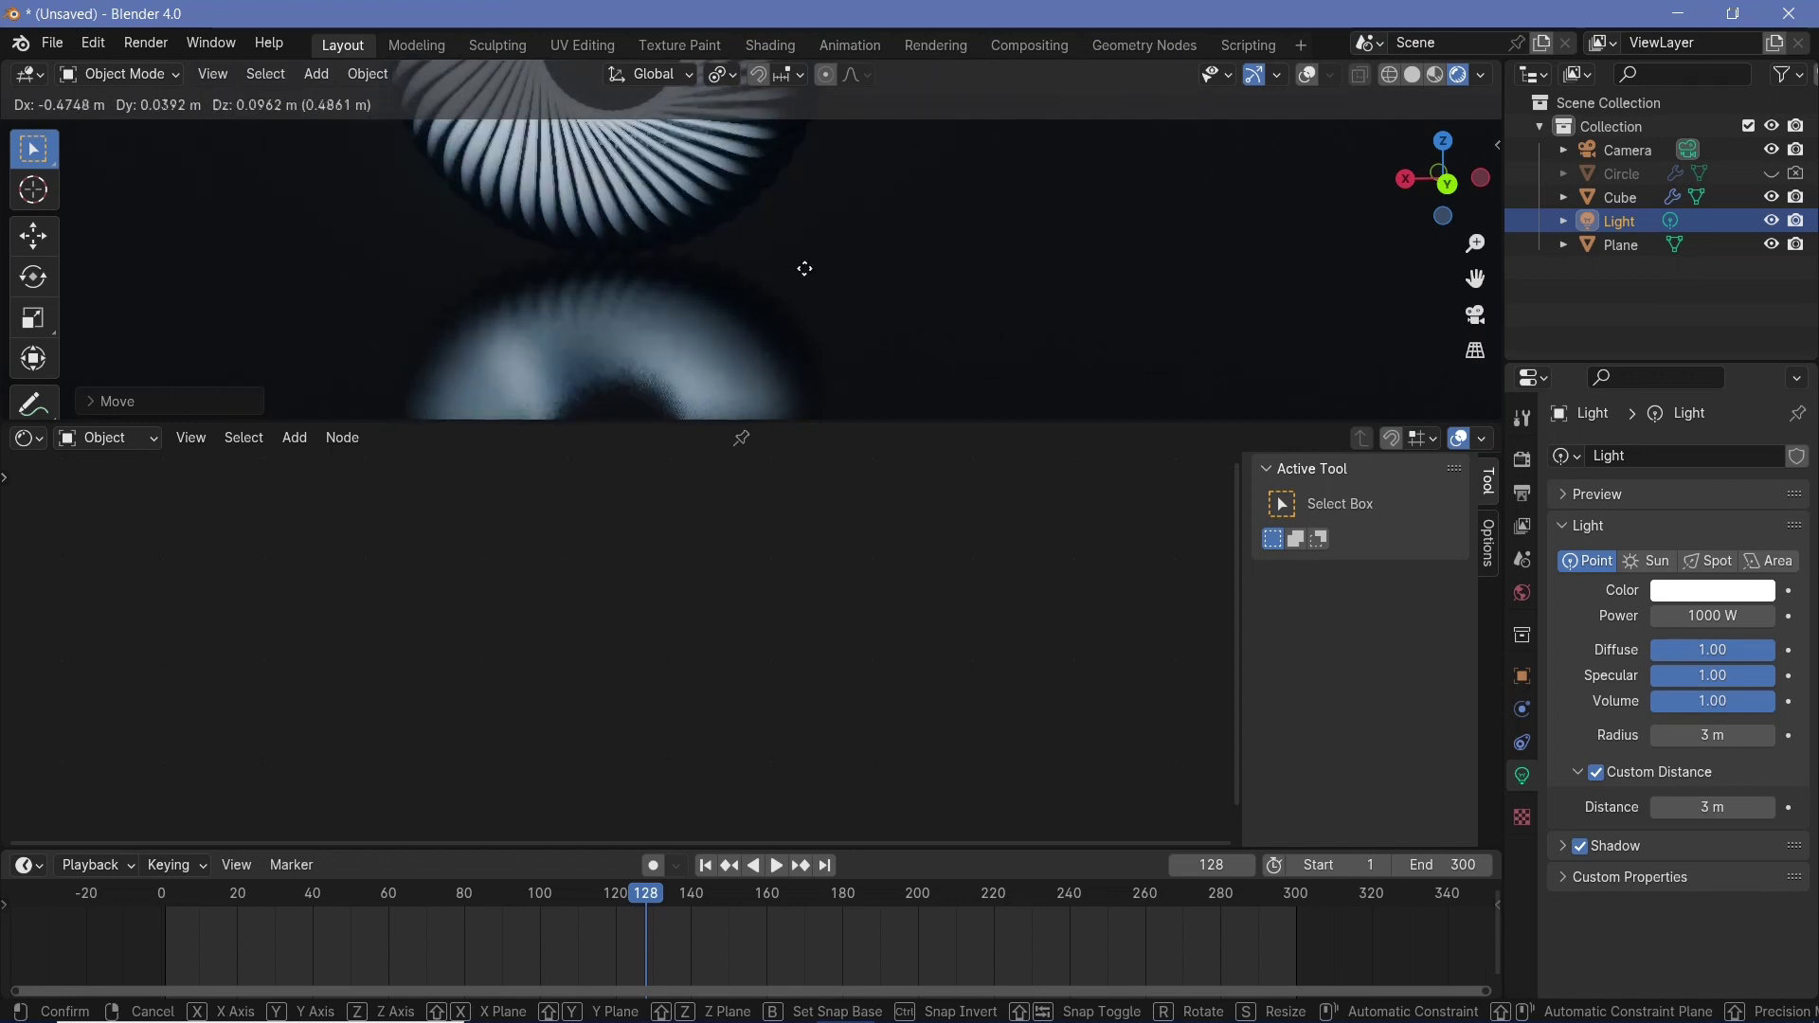
left_click(798, 274)
middle_click_drag(821, 274, 717, 259)
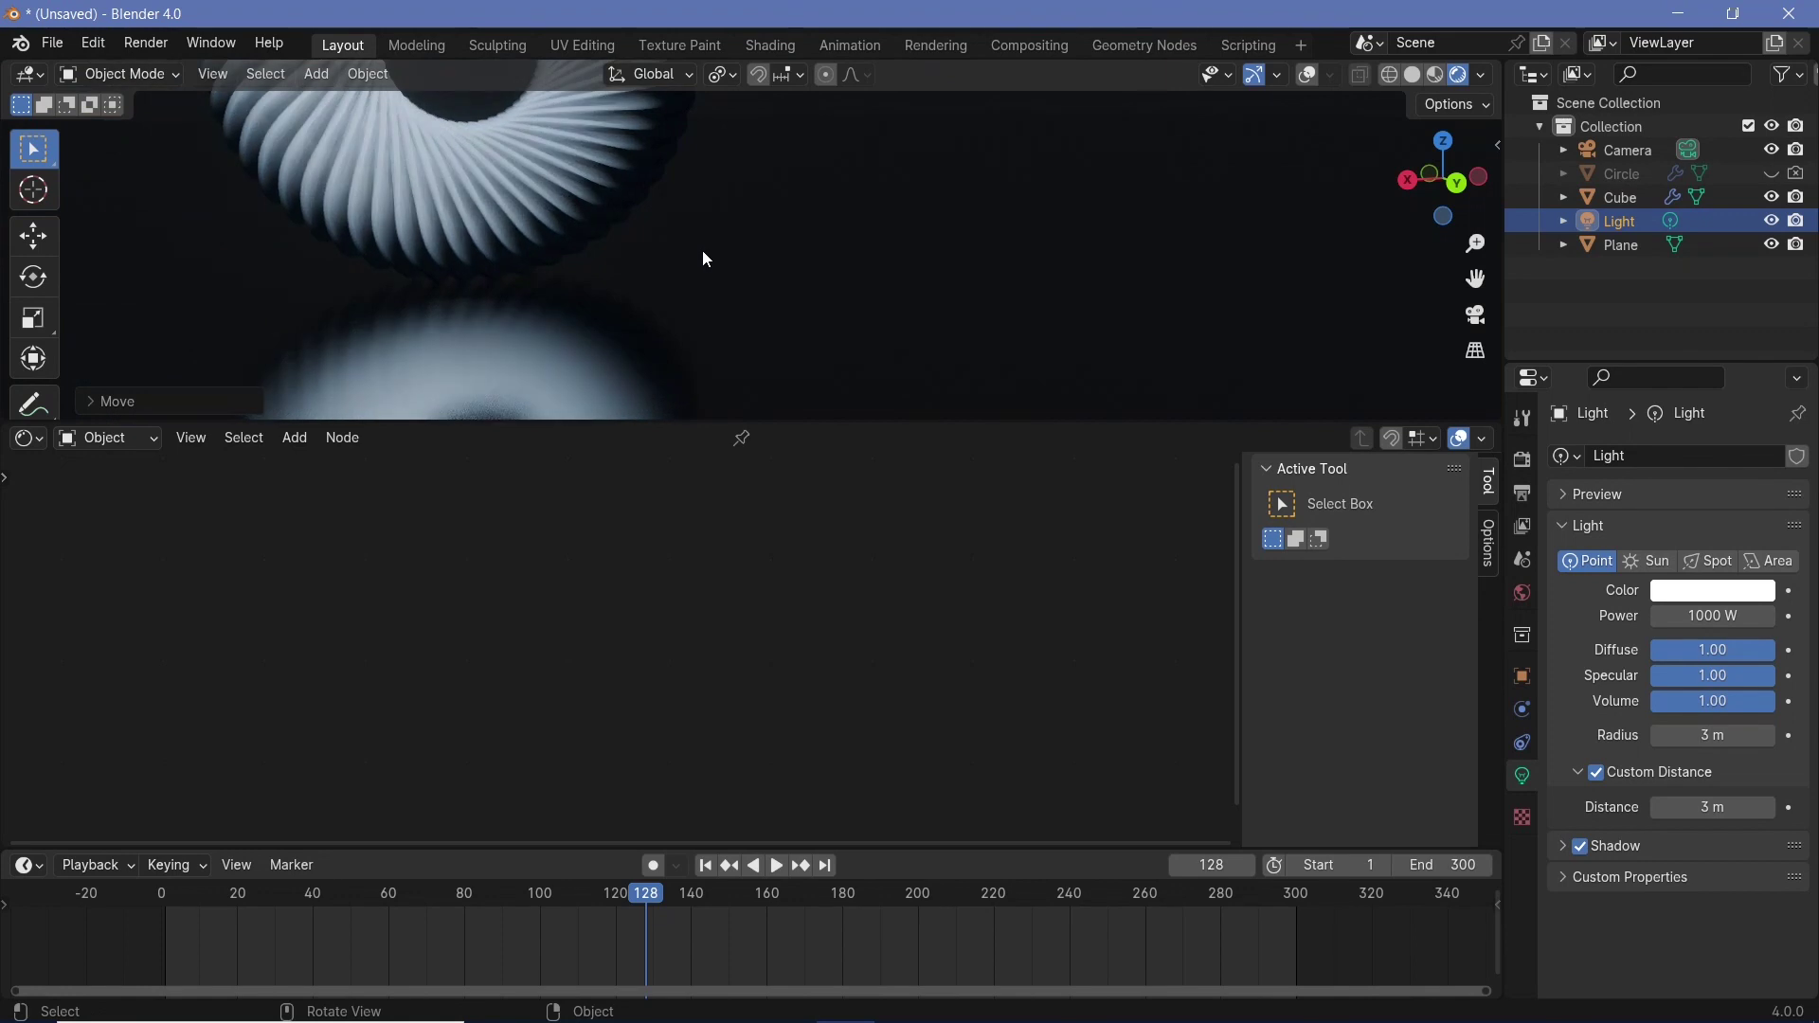
- Reset the camera's location and rotation, tilt it 90° about X, and pull it back along Y
left_click(1629, 151)
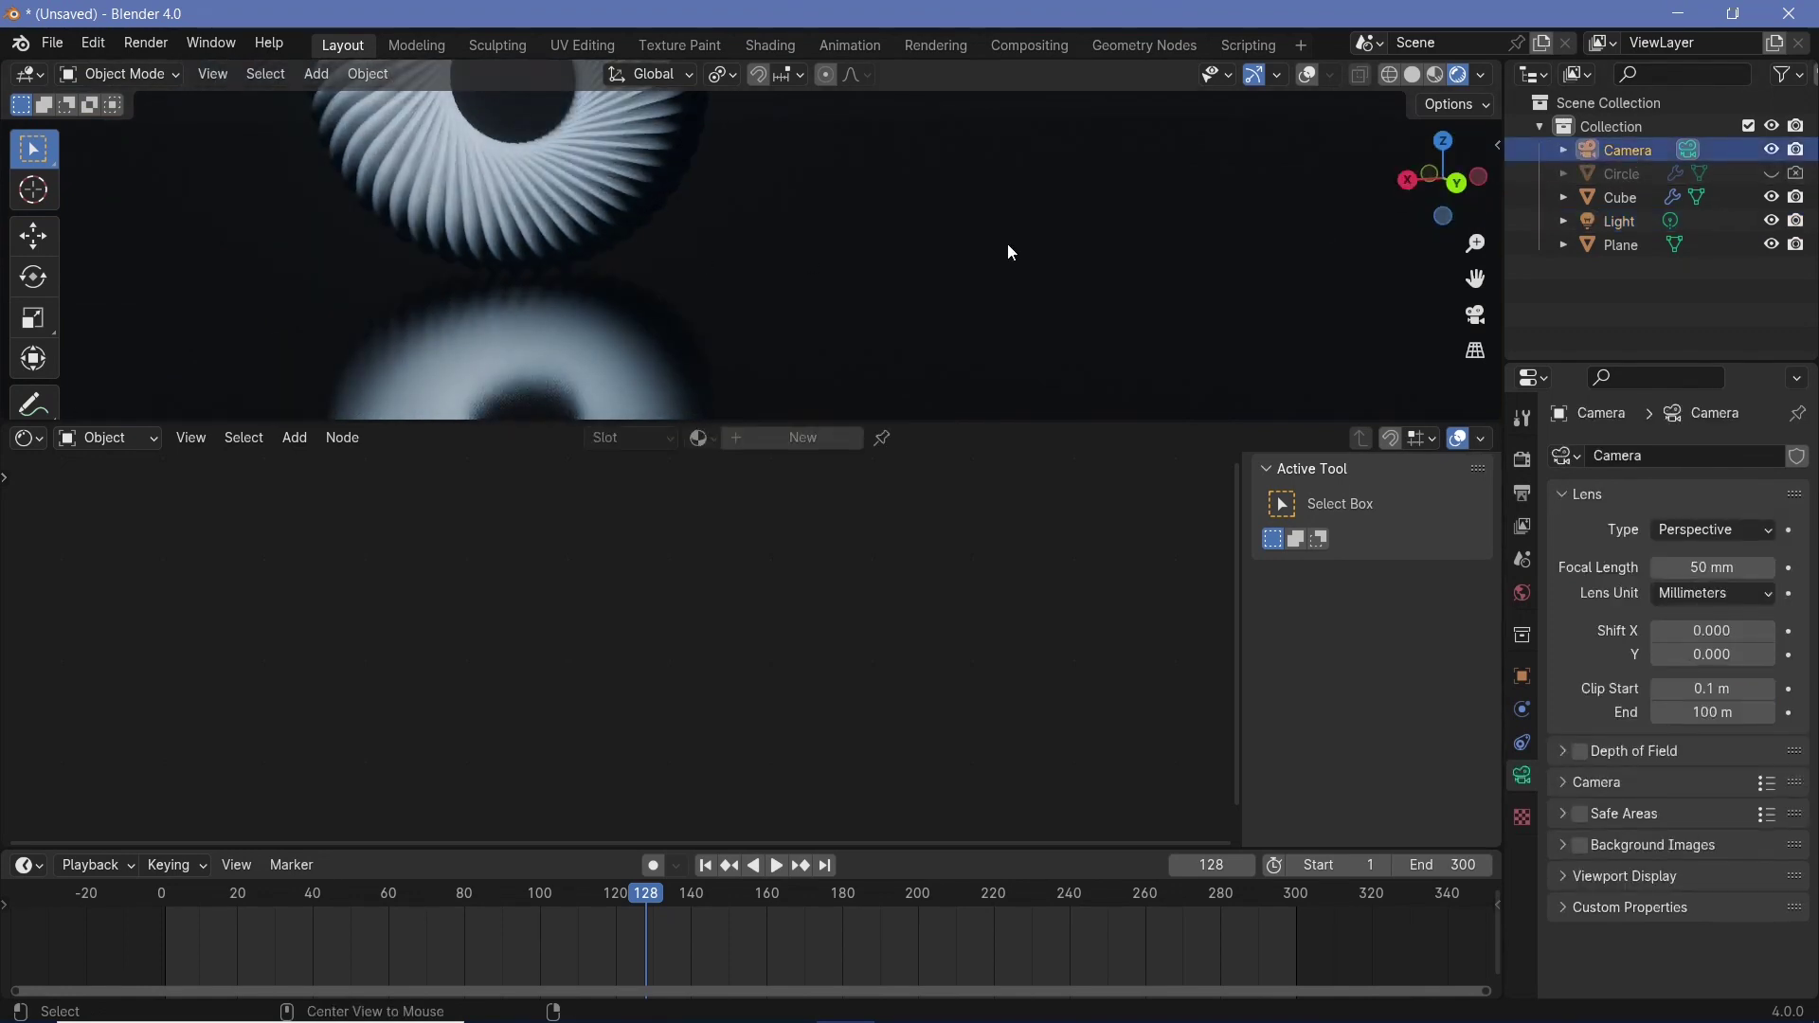
key("alt+g")
key("alt+r")
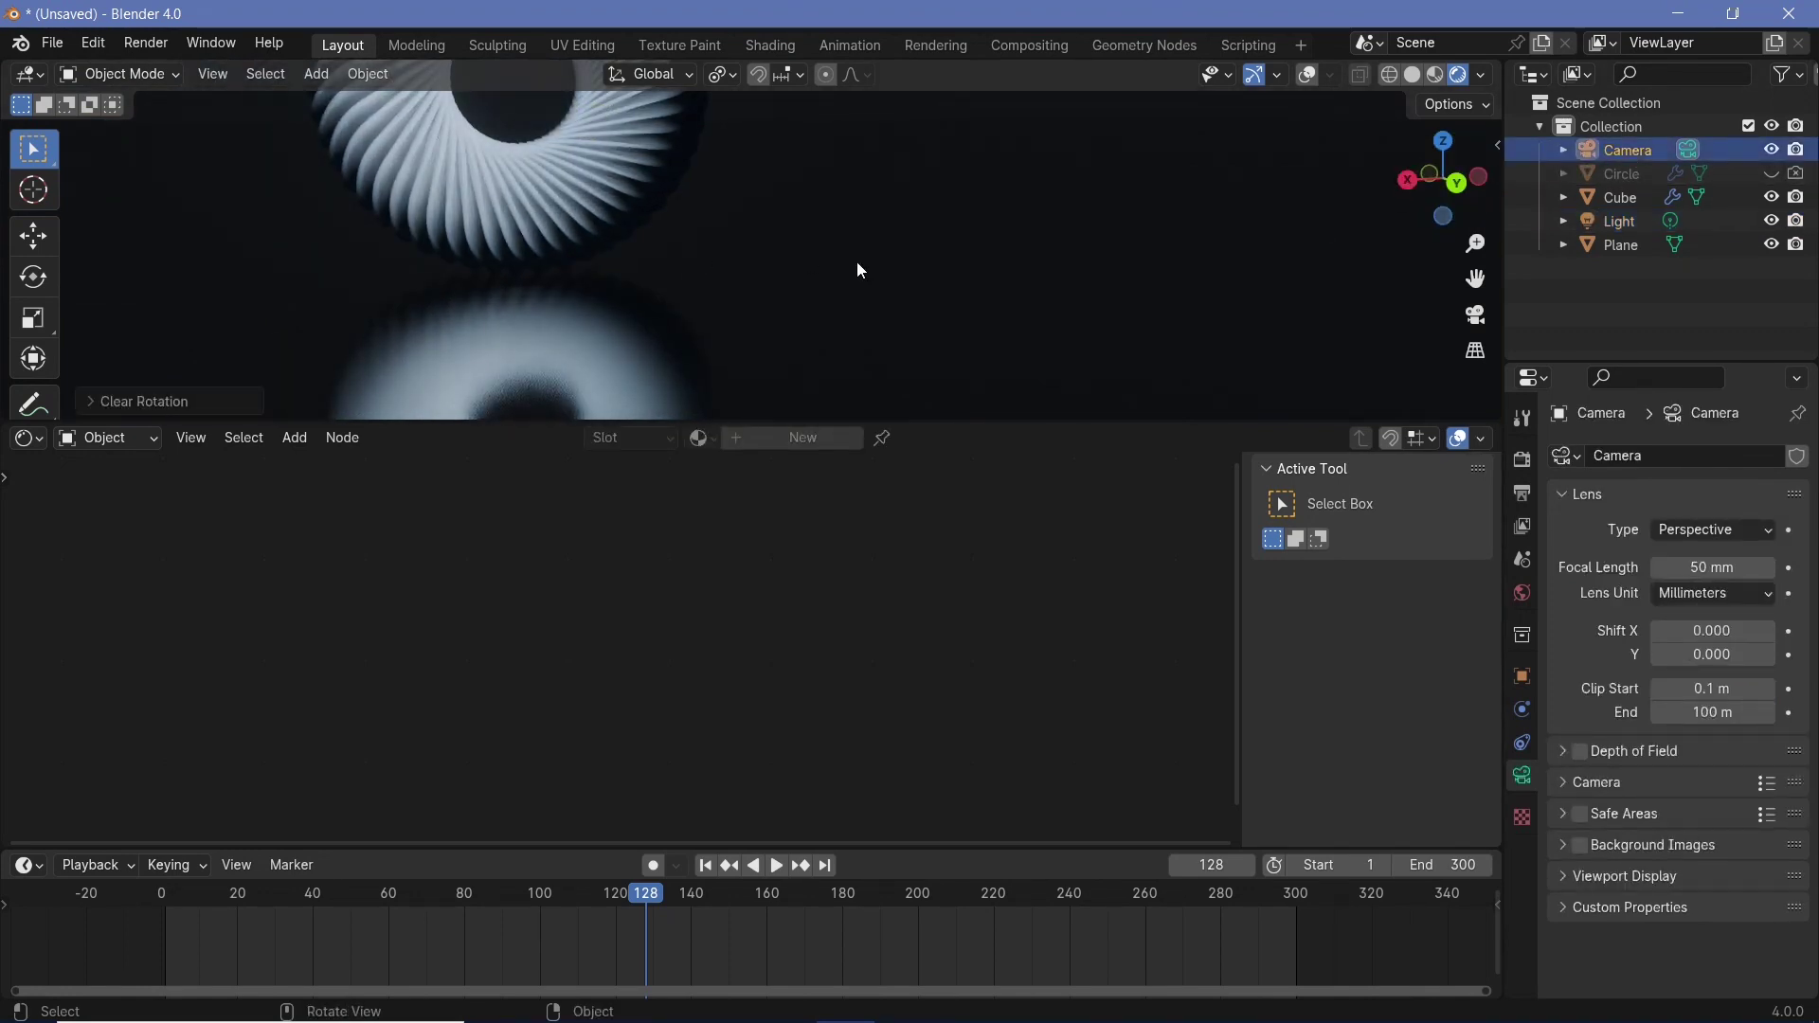
key("r")
key("x")
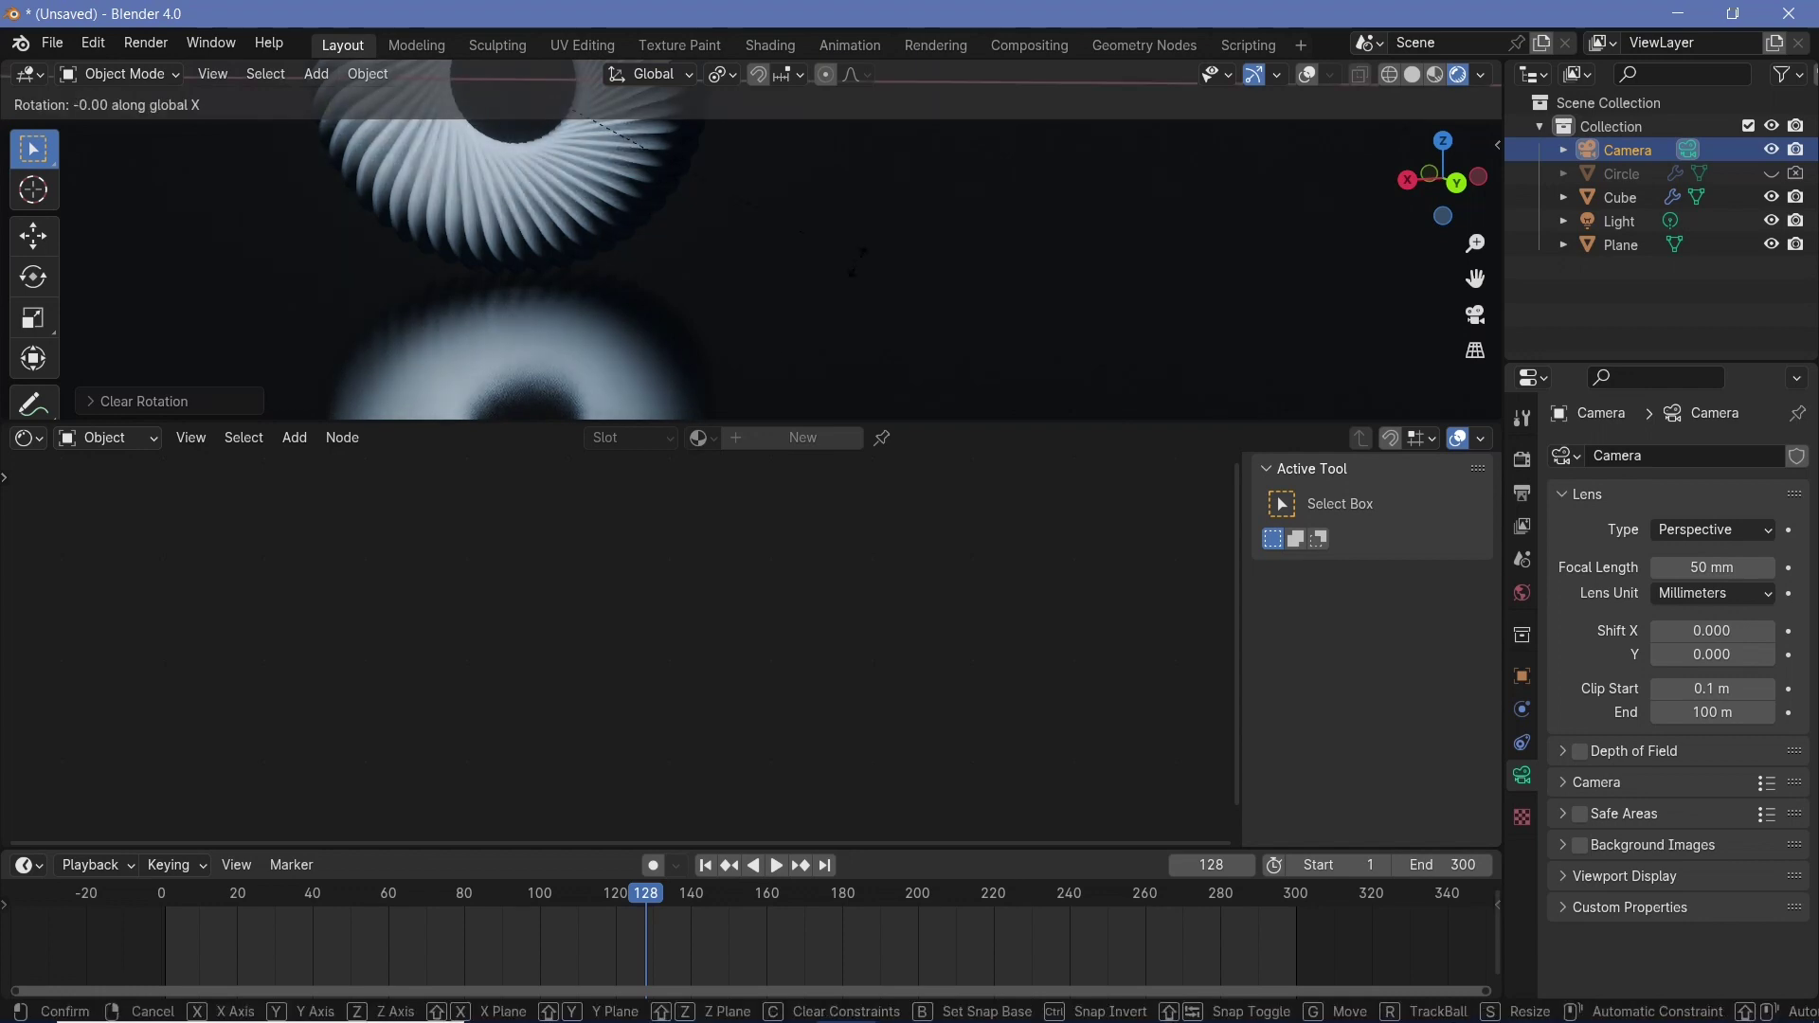
key("Return")
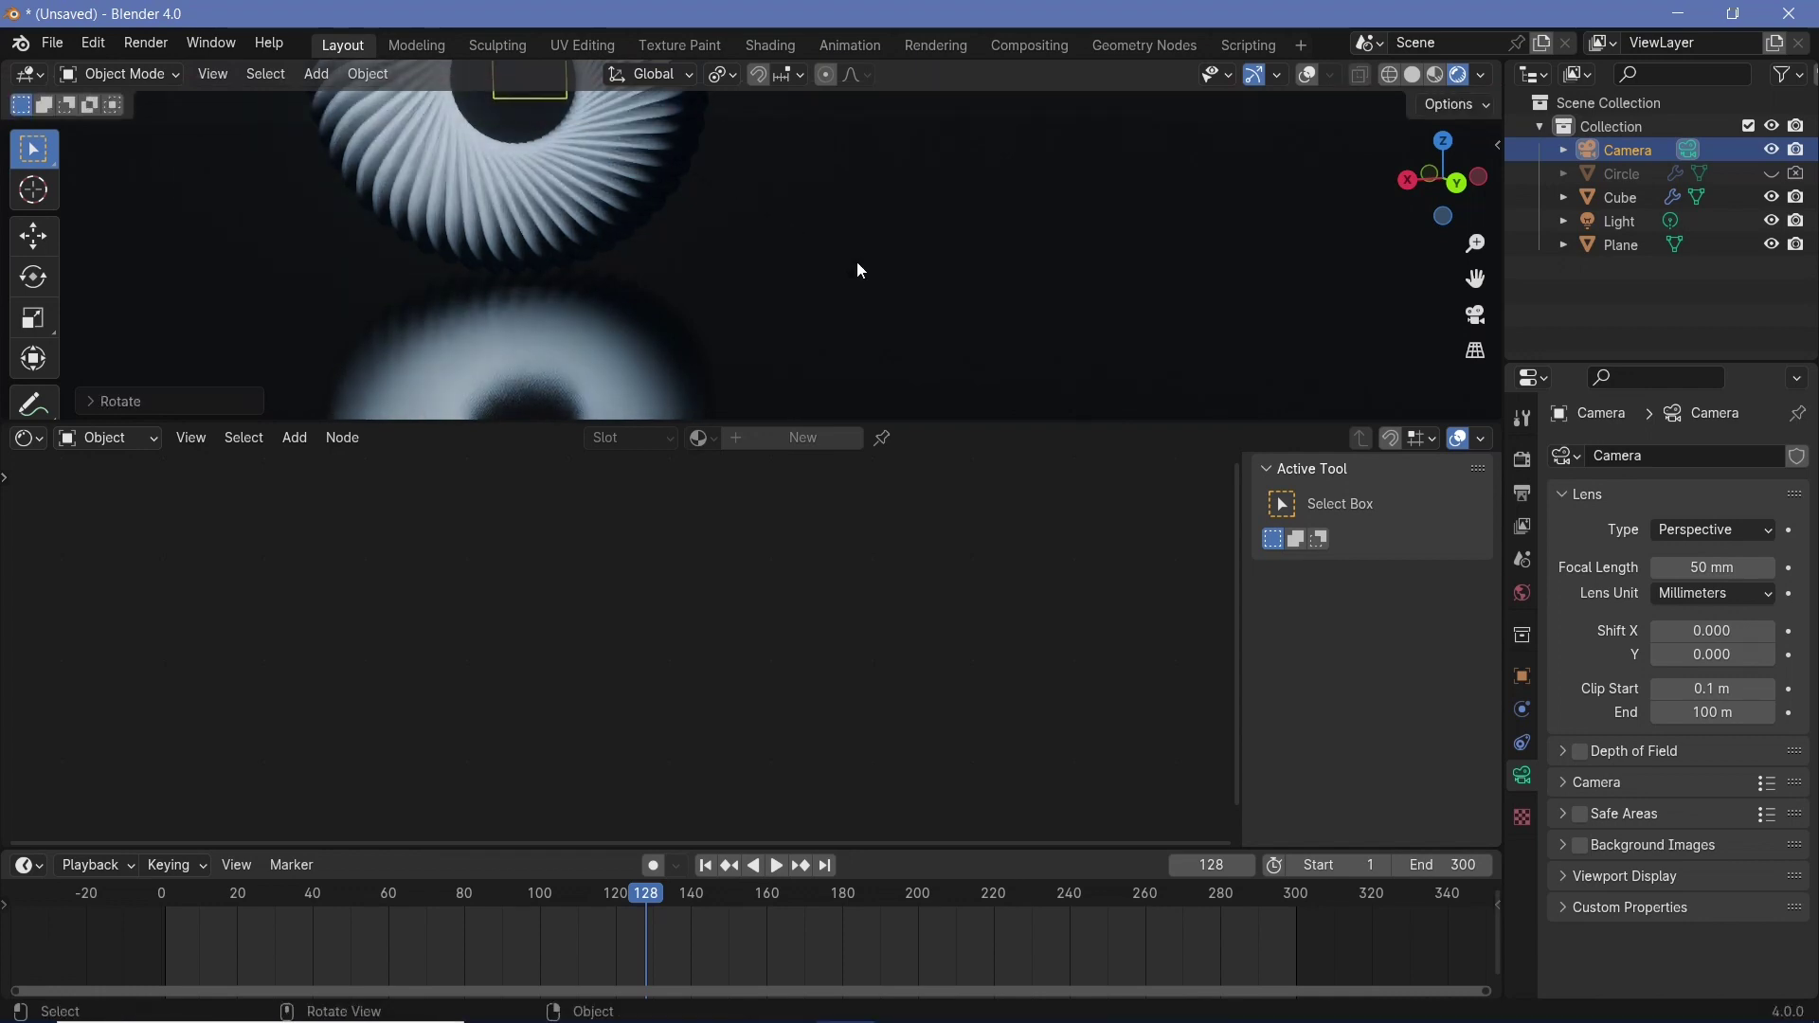
key("g")
key("y")
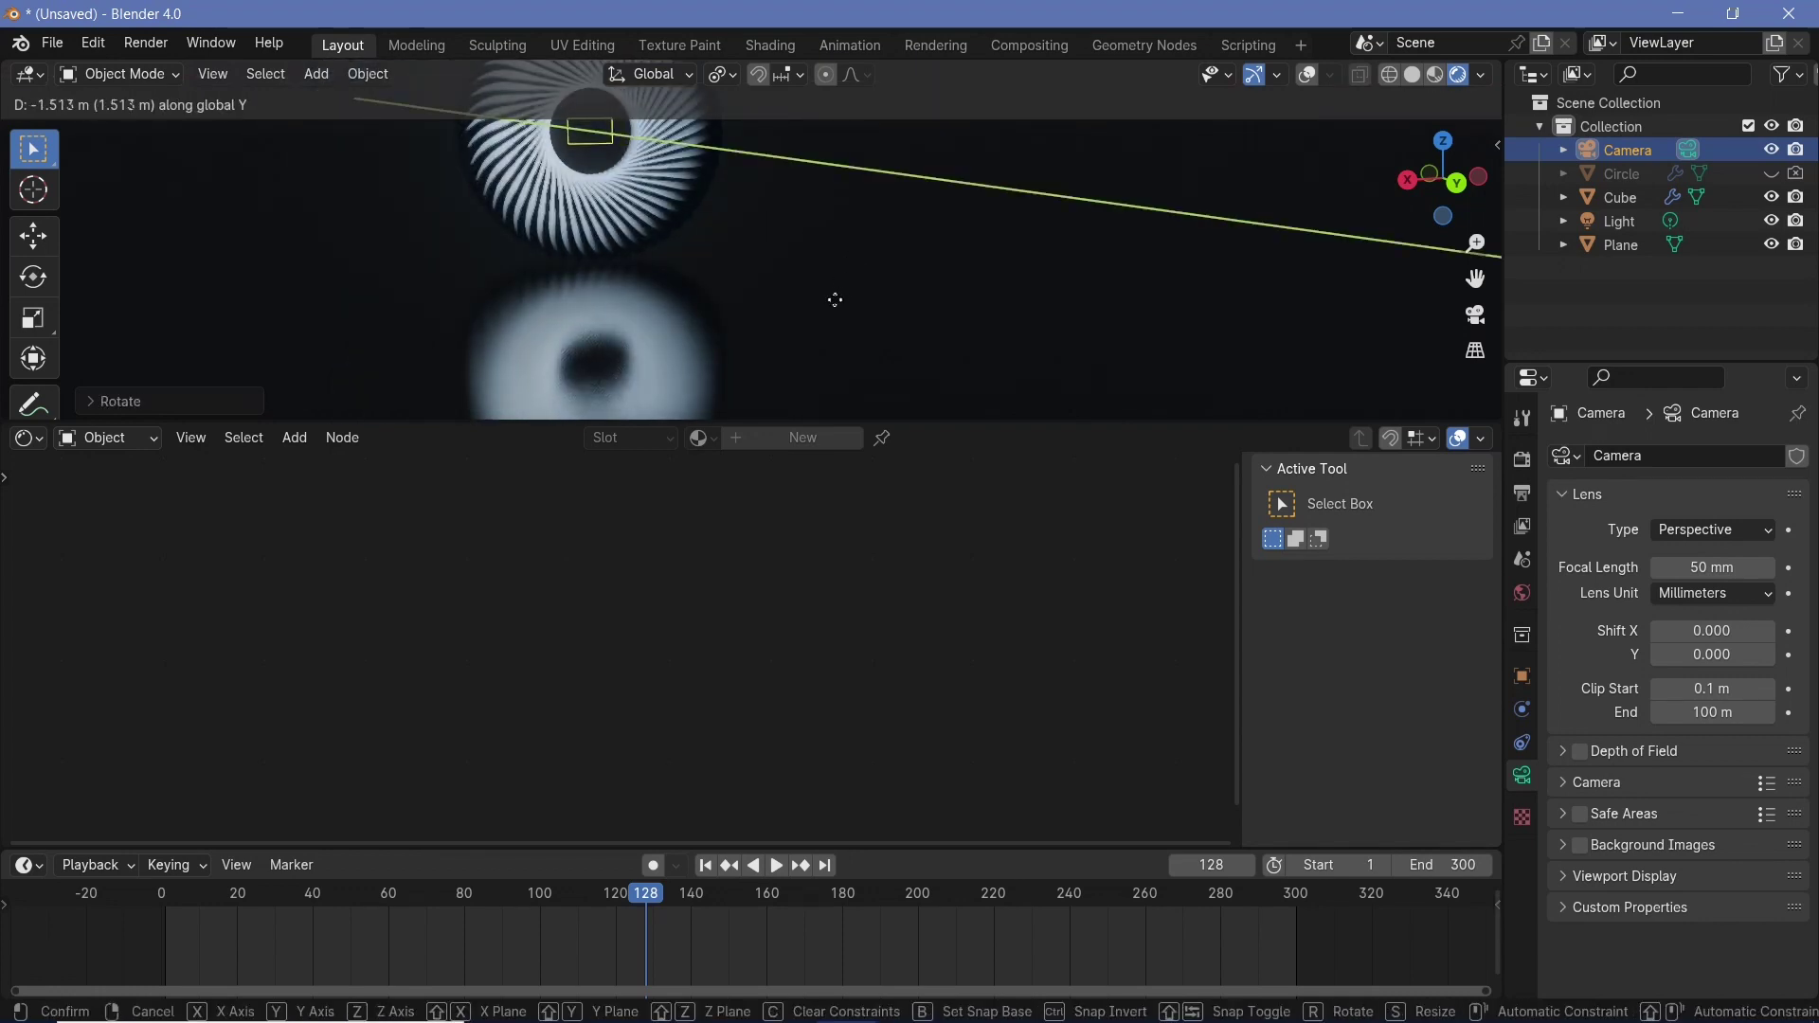
key("Return")
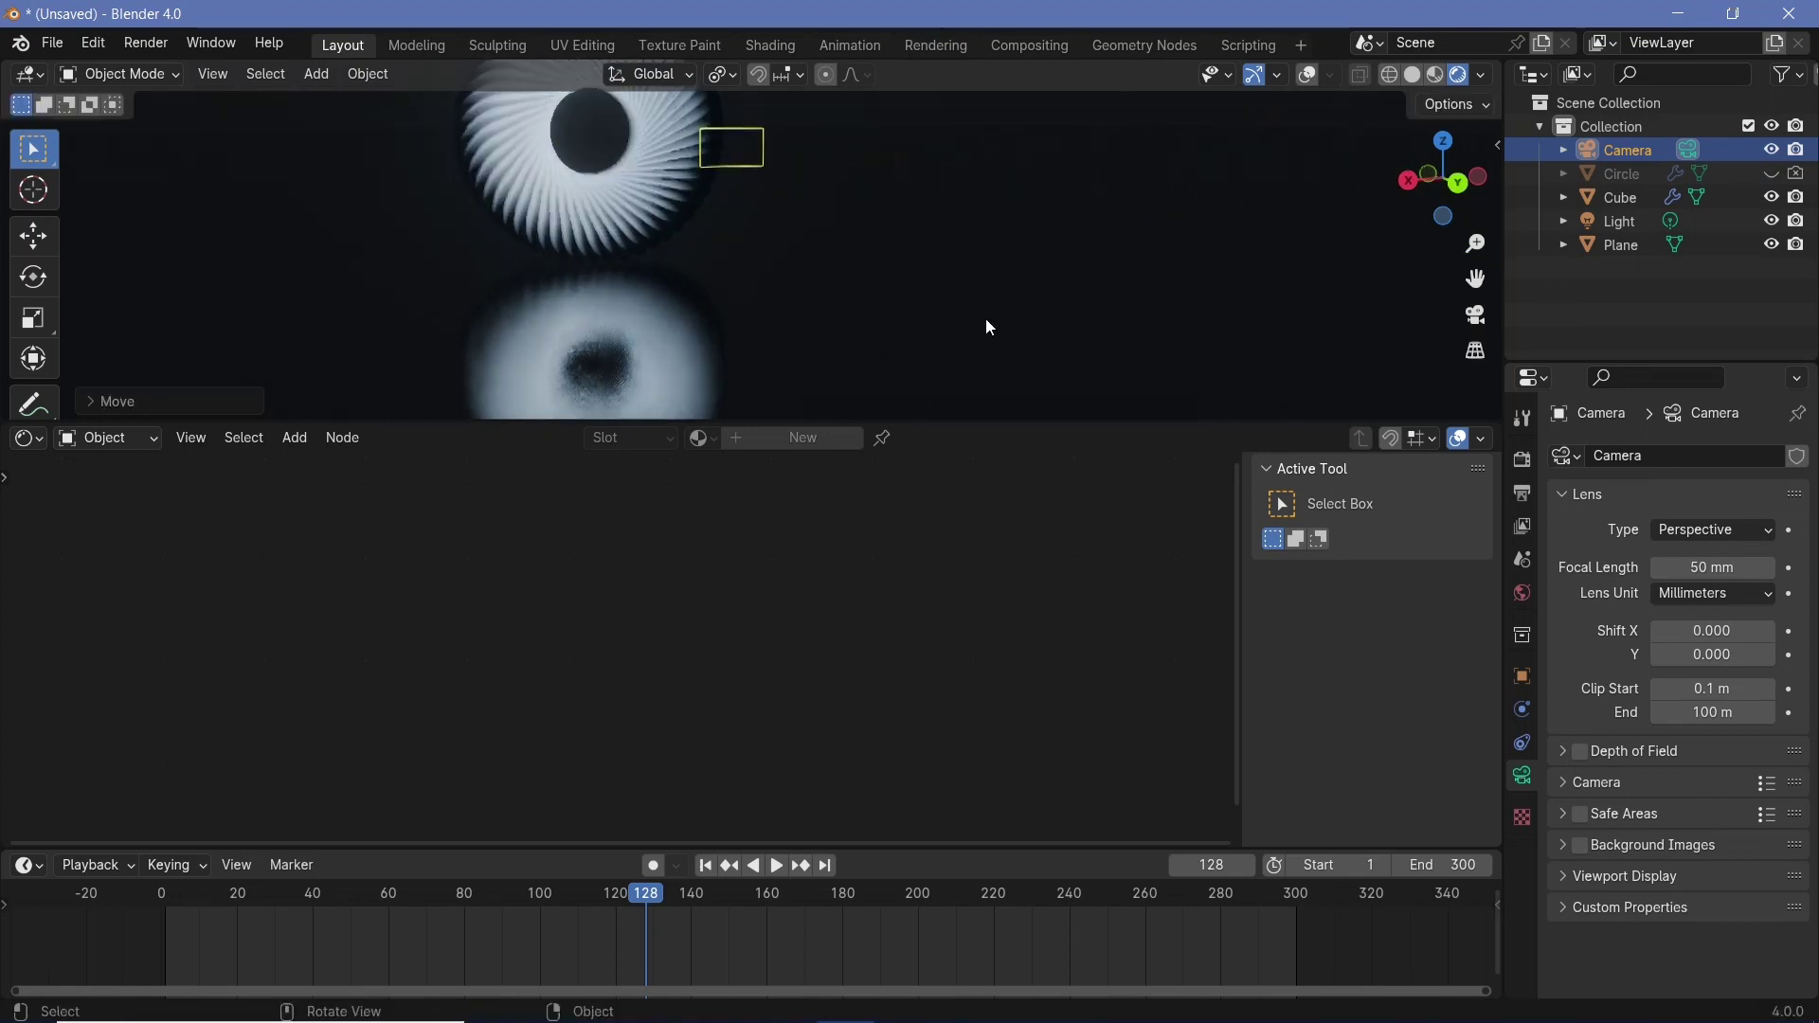
- Looking through the camera, turn it about Z to face the ring and reposition it
key("KP_0")
key("r")
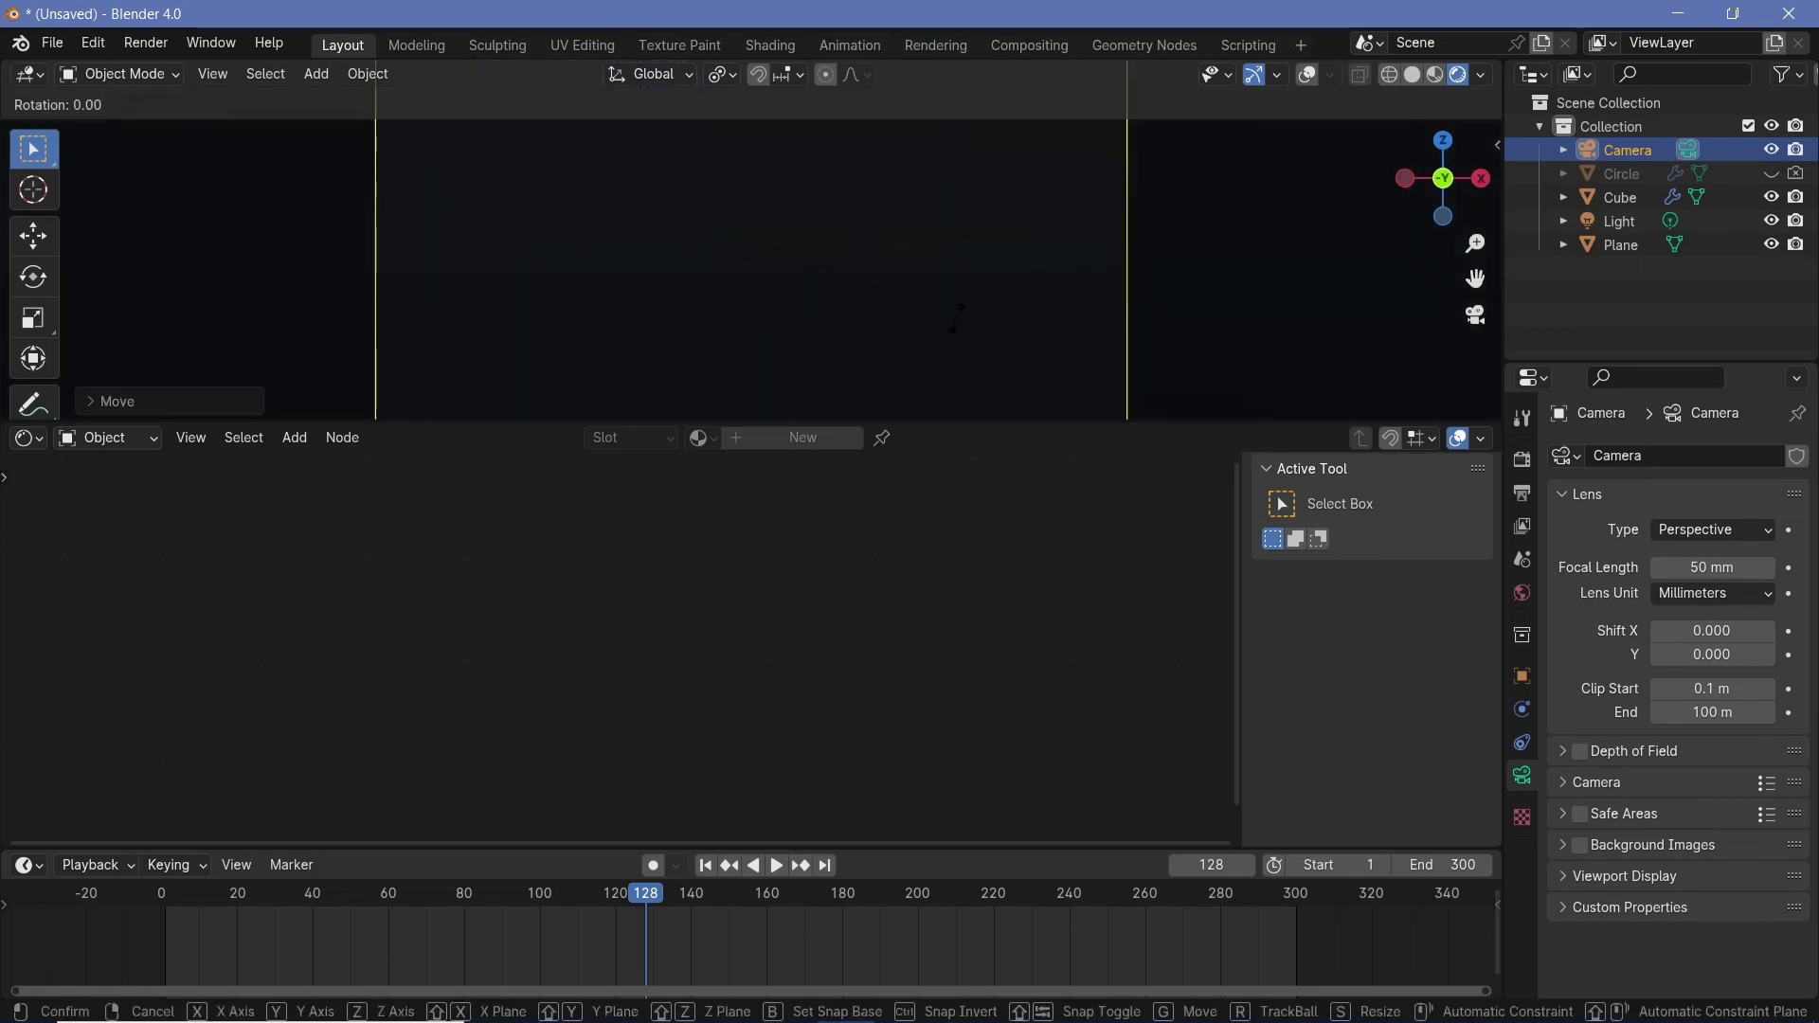
key("z")
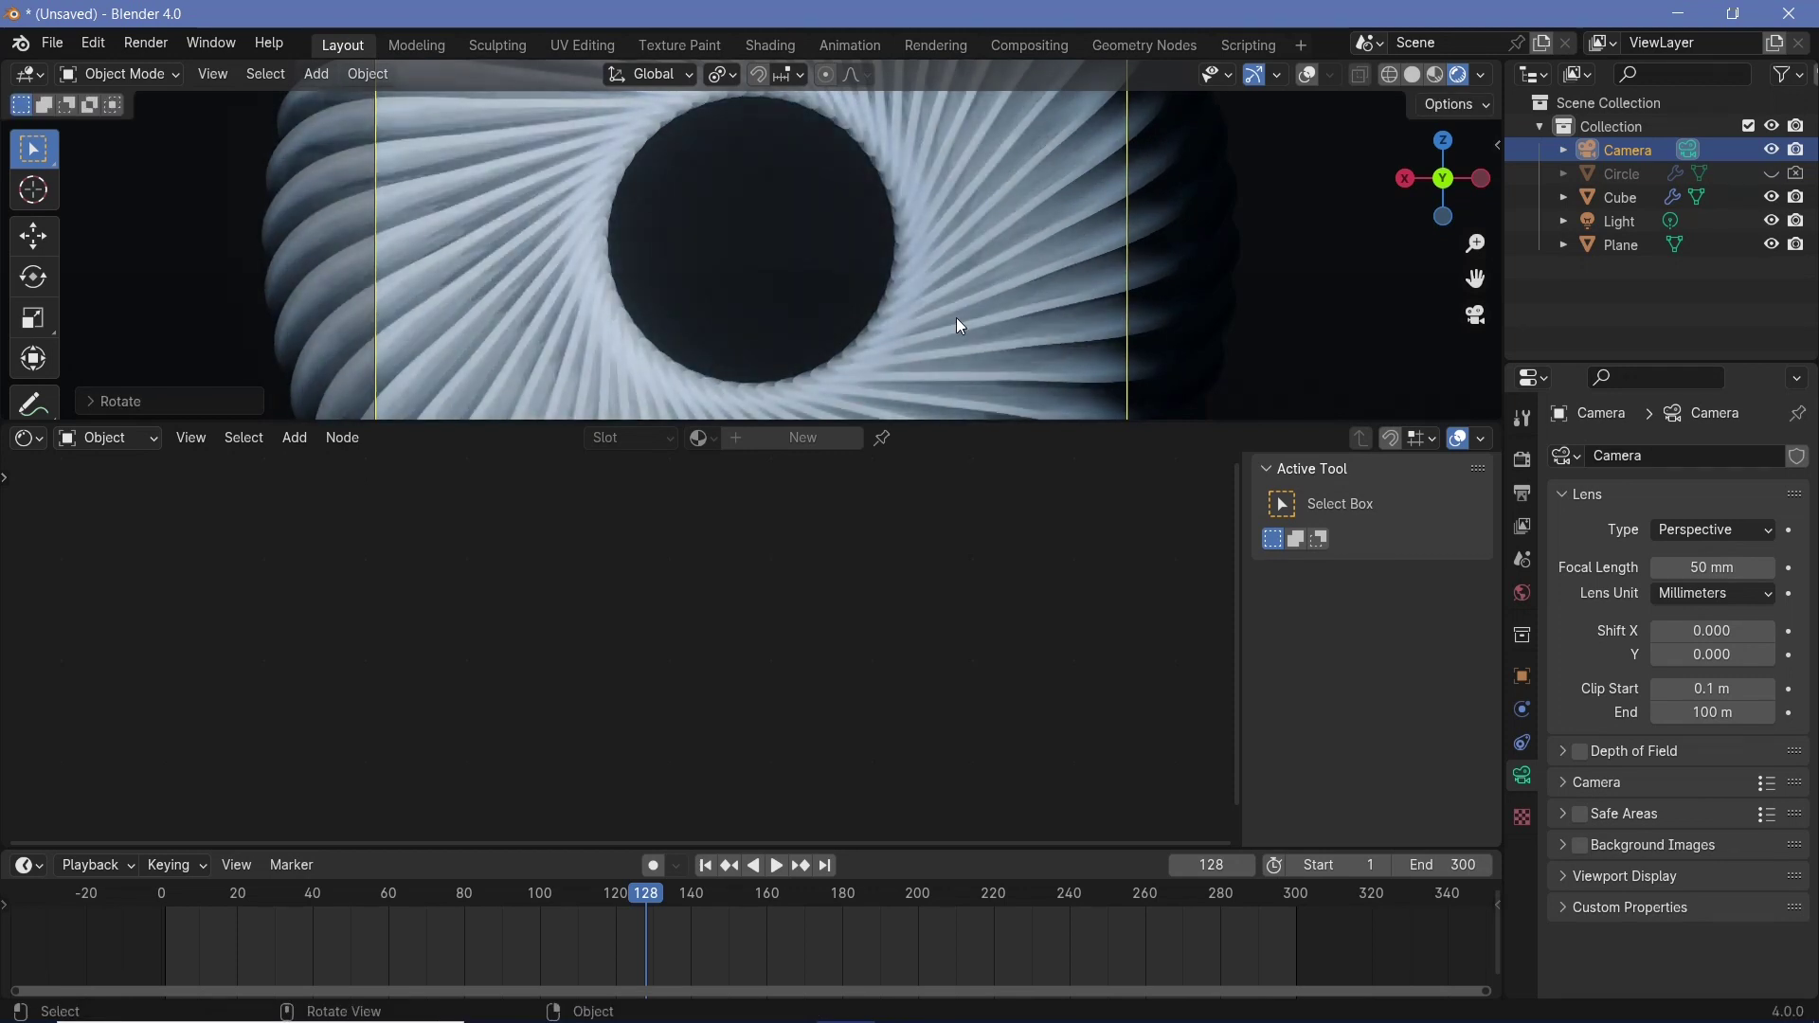
left_click(925, 325)
key("g")
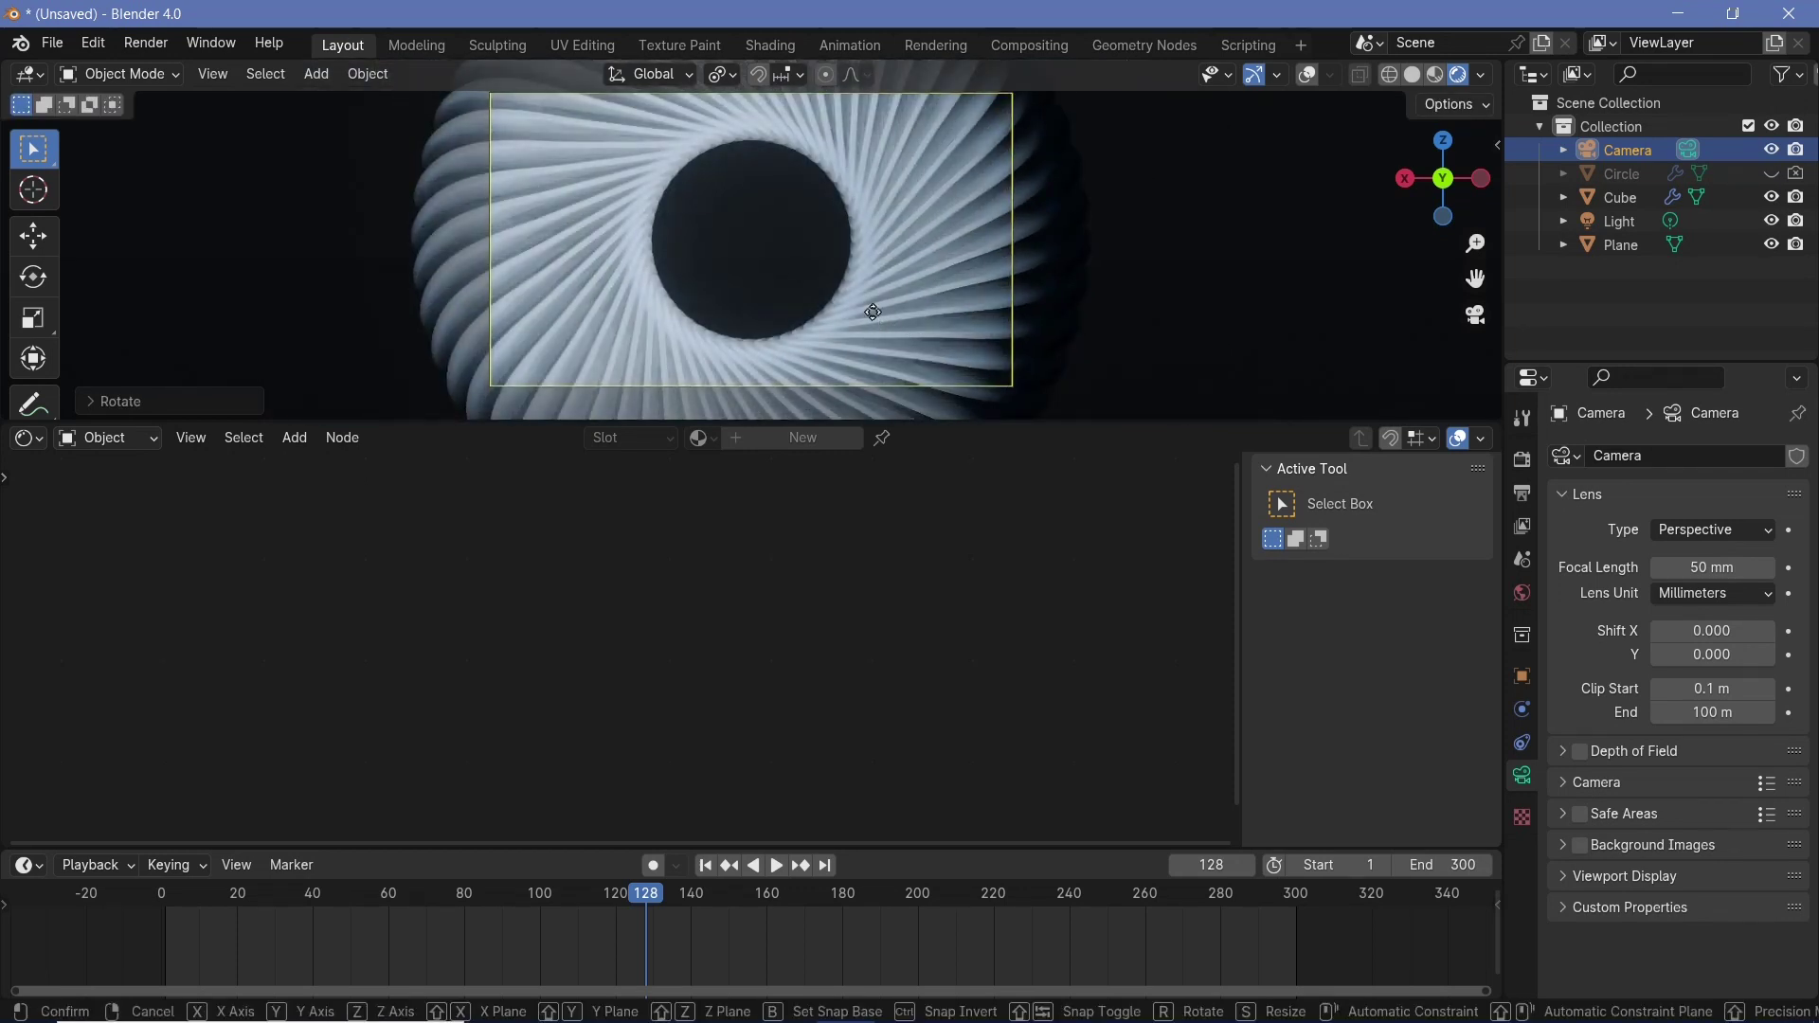
left_click(1024, 186)
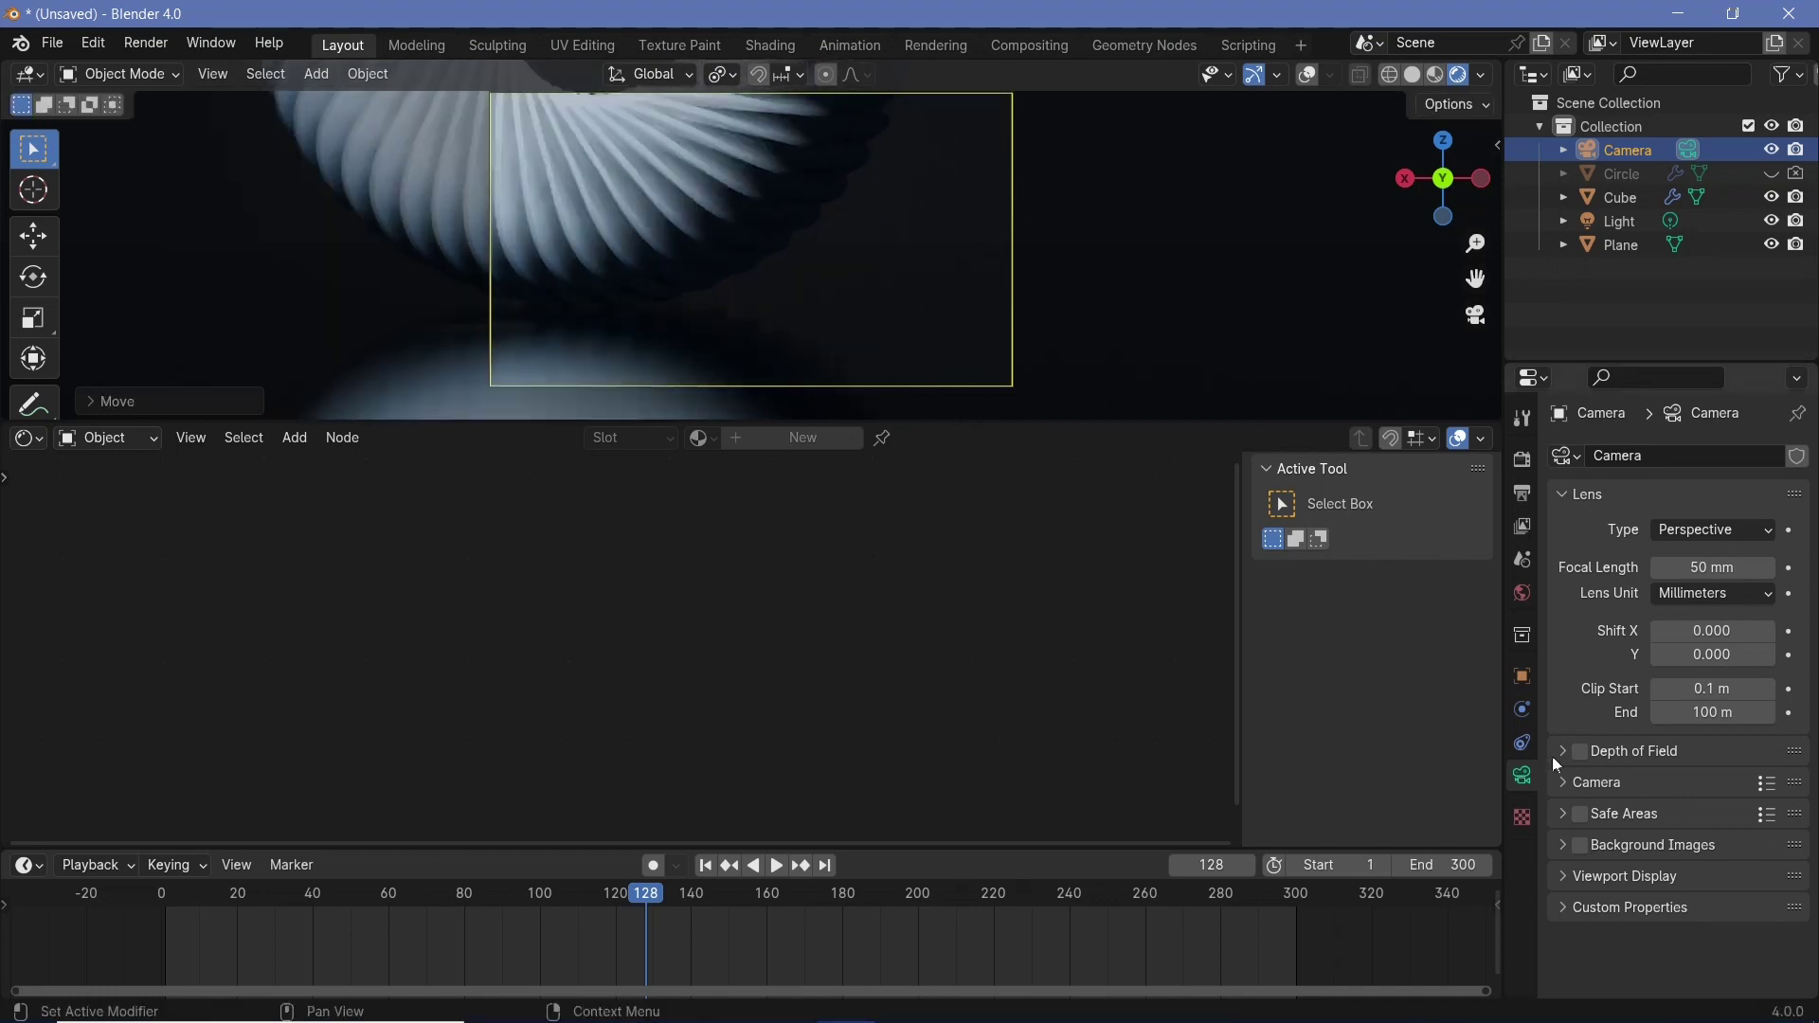
- Raise the camera's Passepartout to 1.0, enlarge the 3D view, and move the camera again
left_click(1573, 883)
scroll(1572, 883, "down", 3)
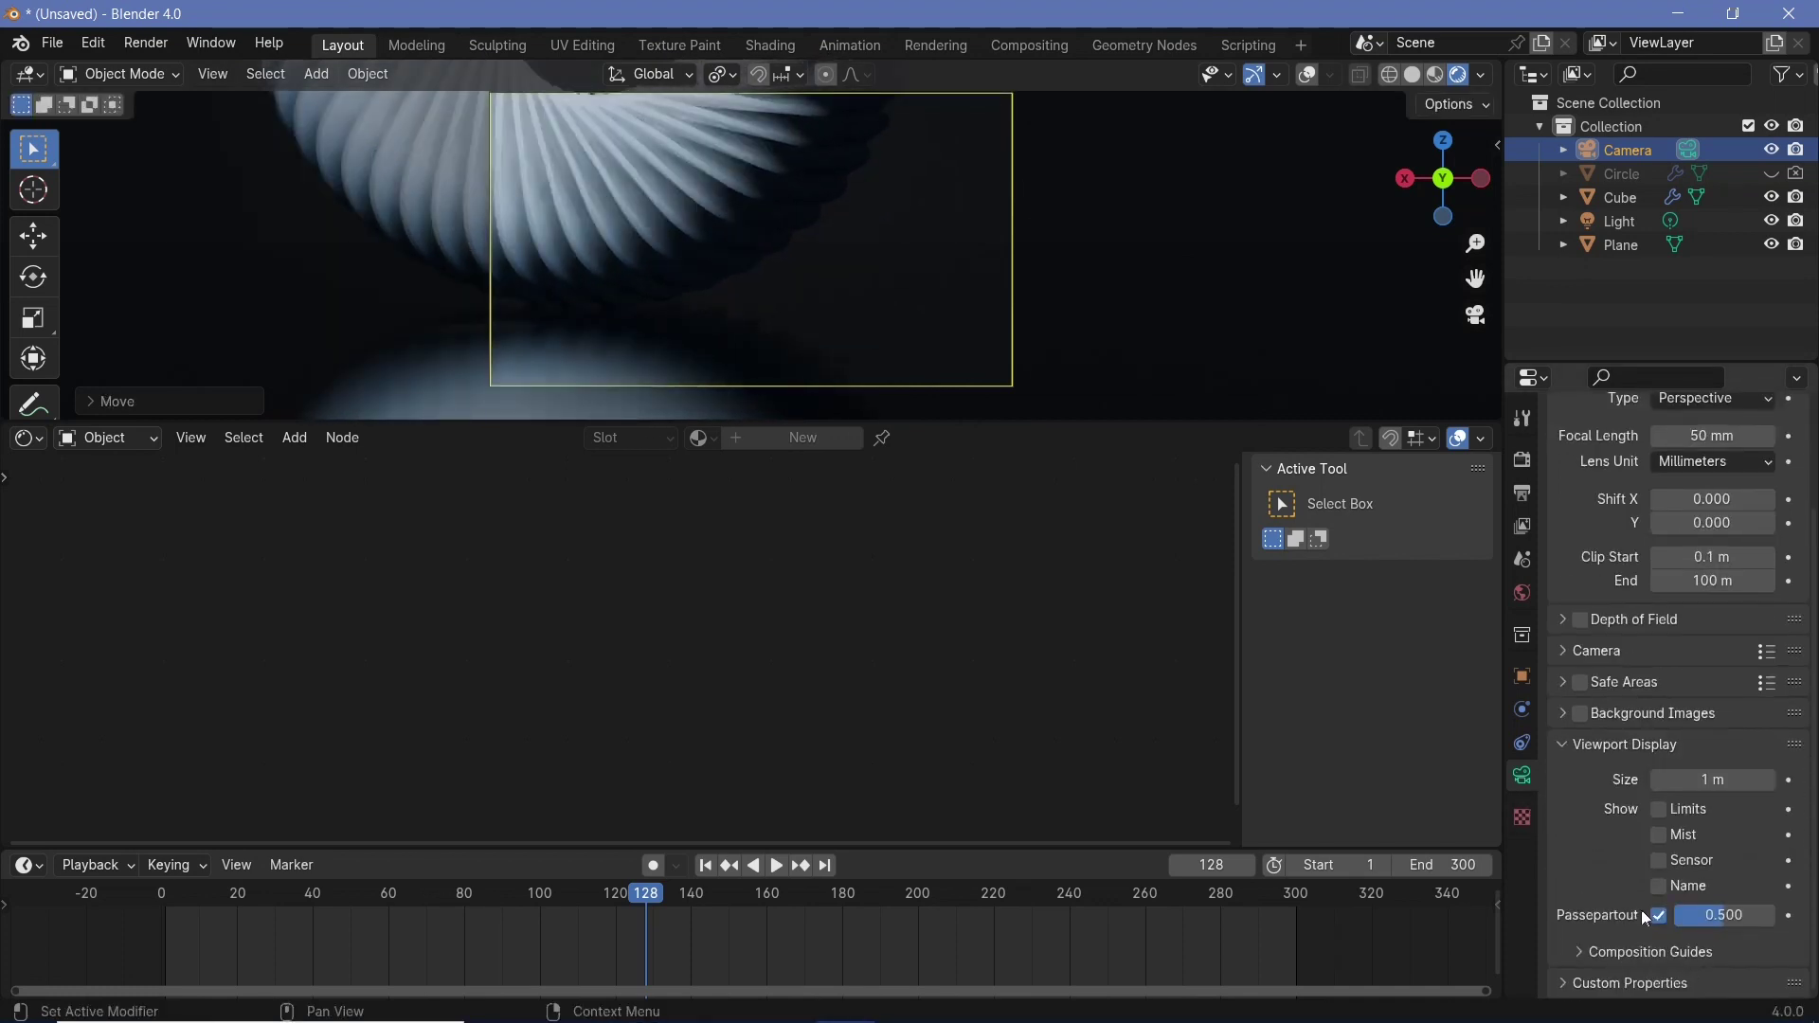
left_click_drag(1705, 916, 1772, 916)
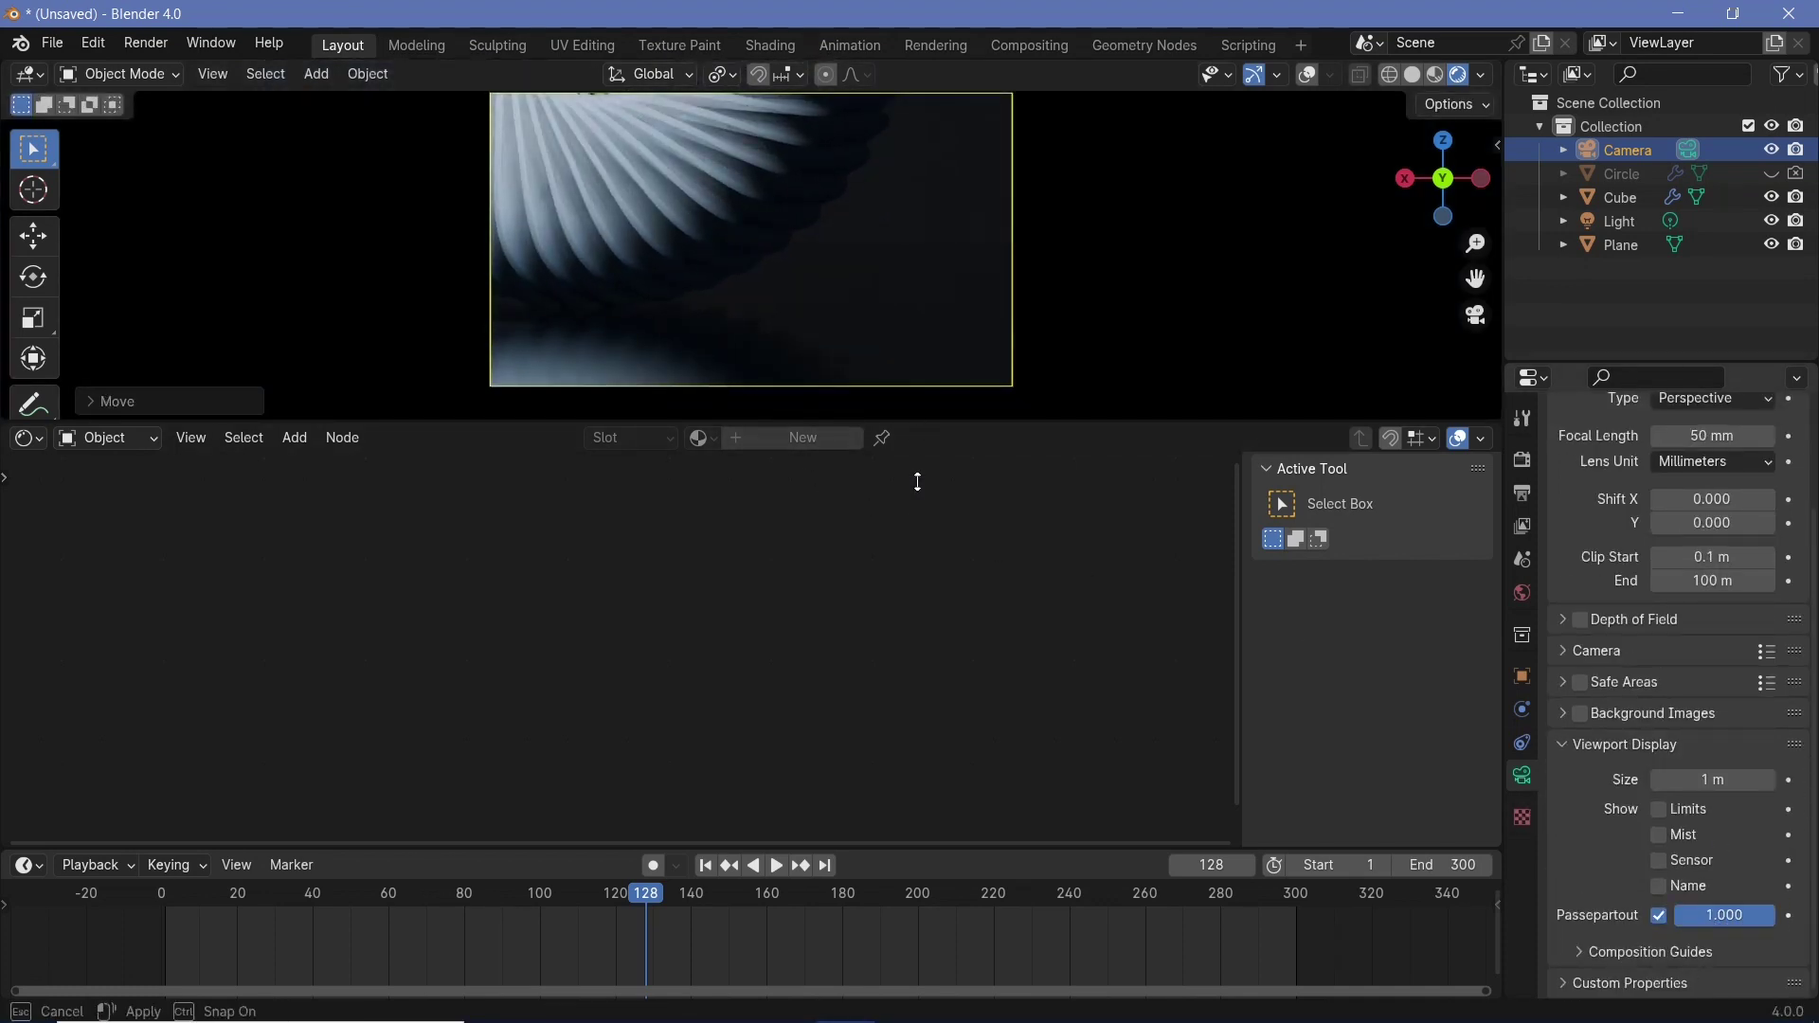
left_click_drag(917, 481, 862, 685)
scroll(773, 470, "up", 2)
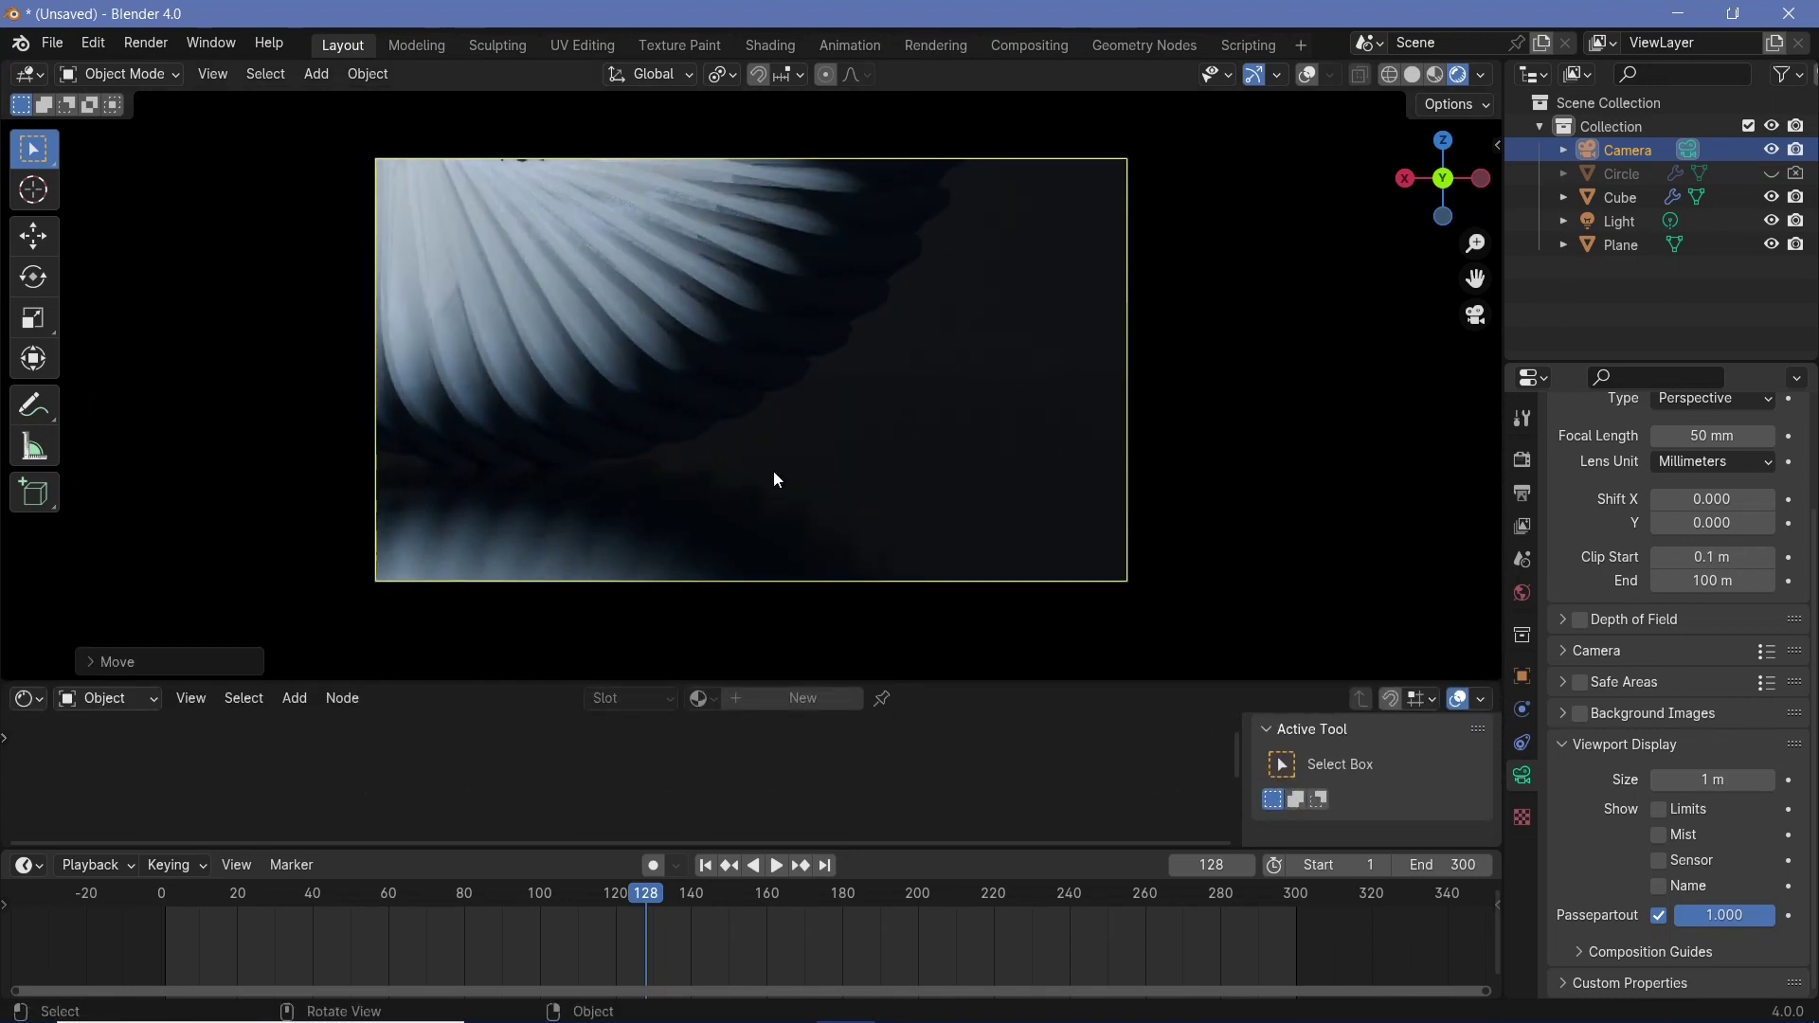
key("g")
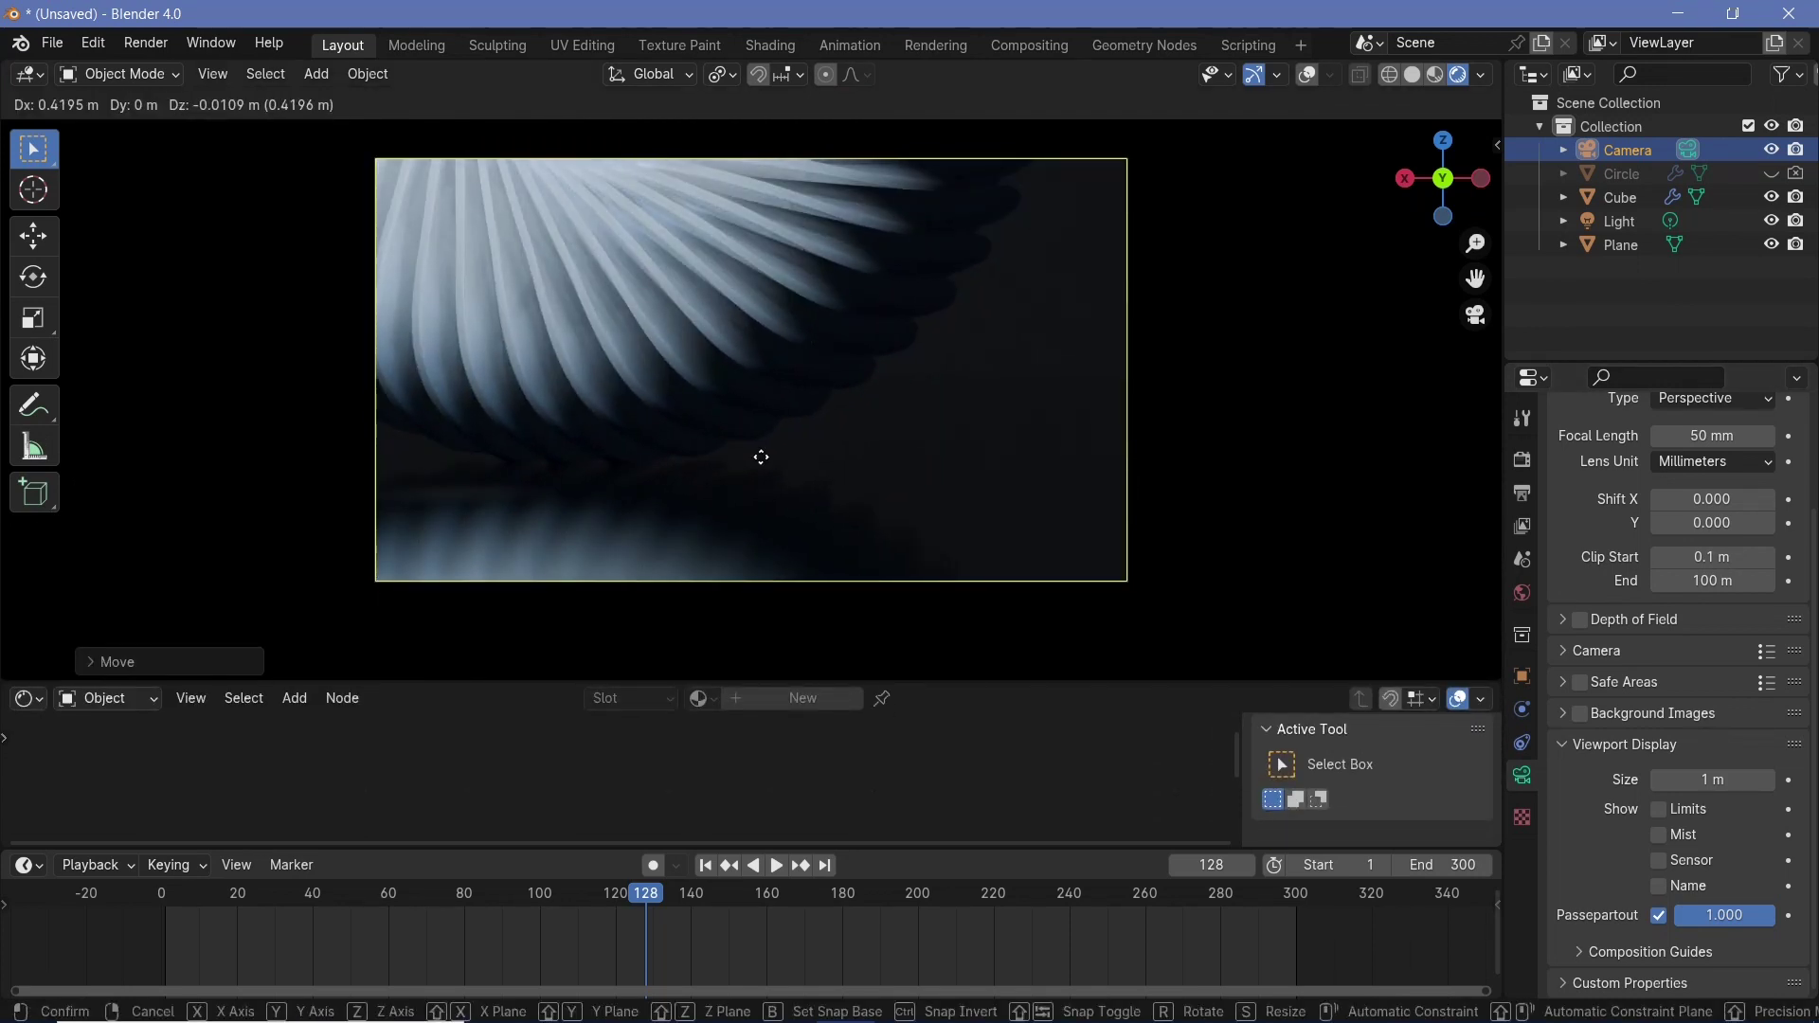
left_click(755, 455)
left_click(819, 502)
- Nudge the floor plane along Z and drag its Material.001 roughness down to 0.100
key("g")
key("z")
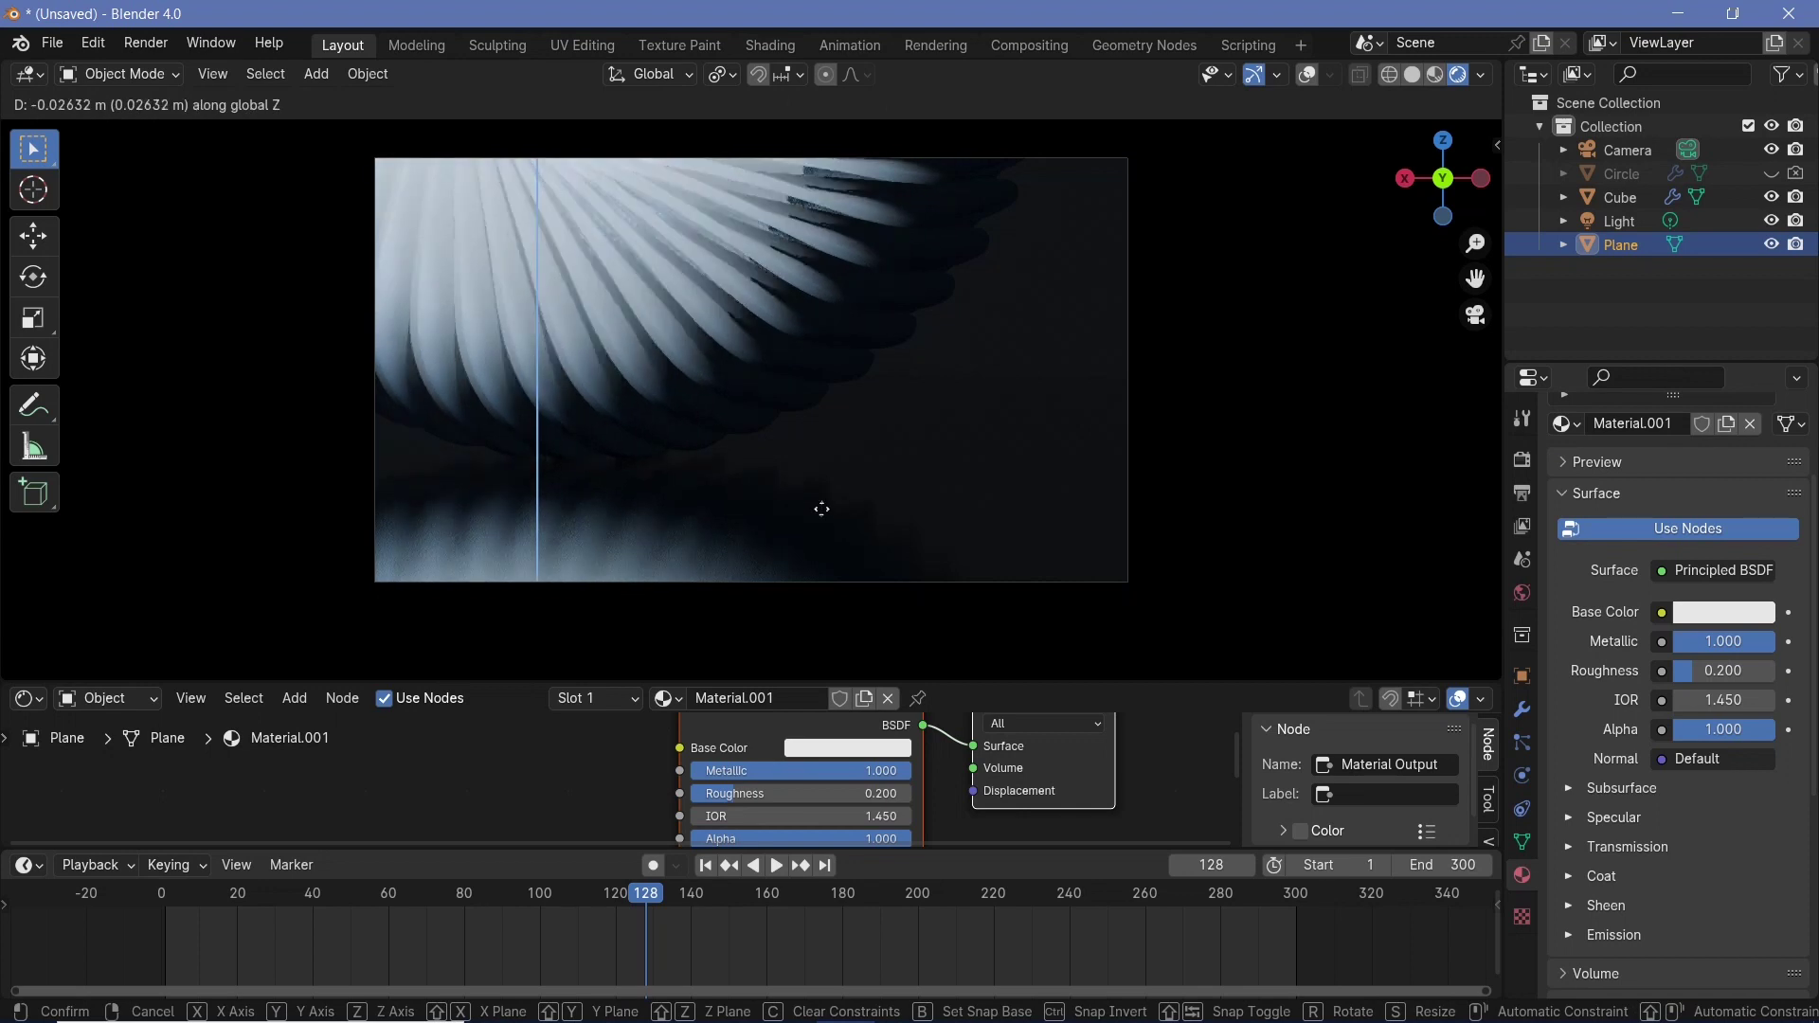
left_click(824, 519)
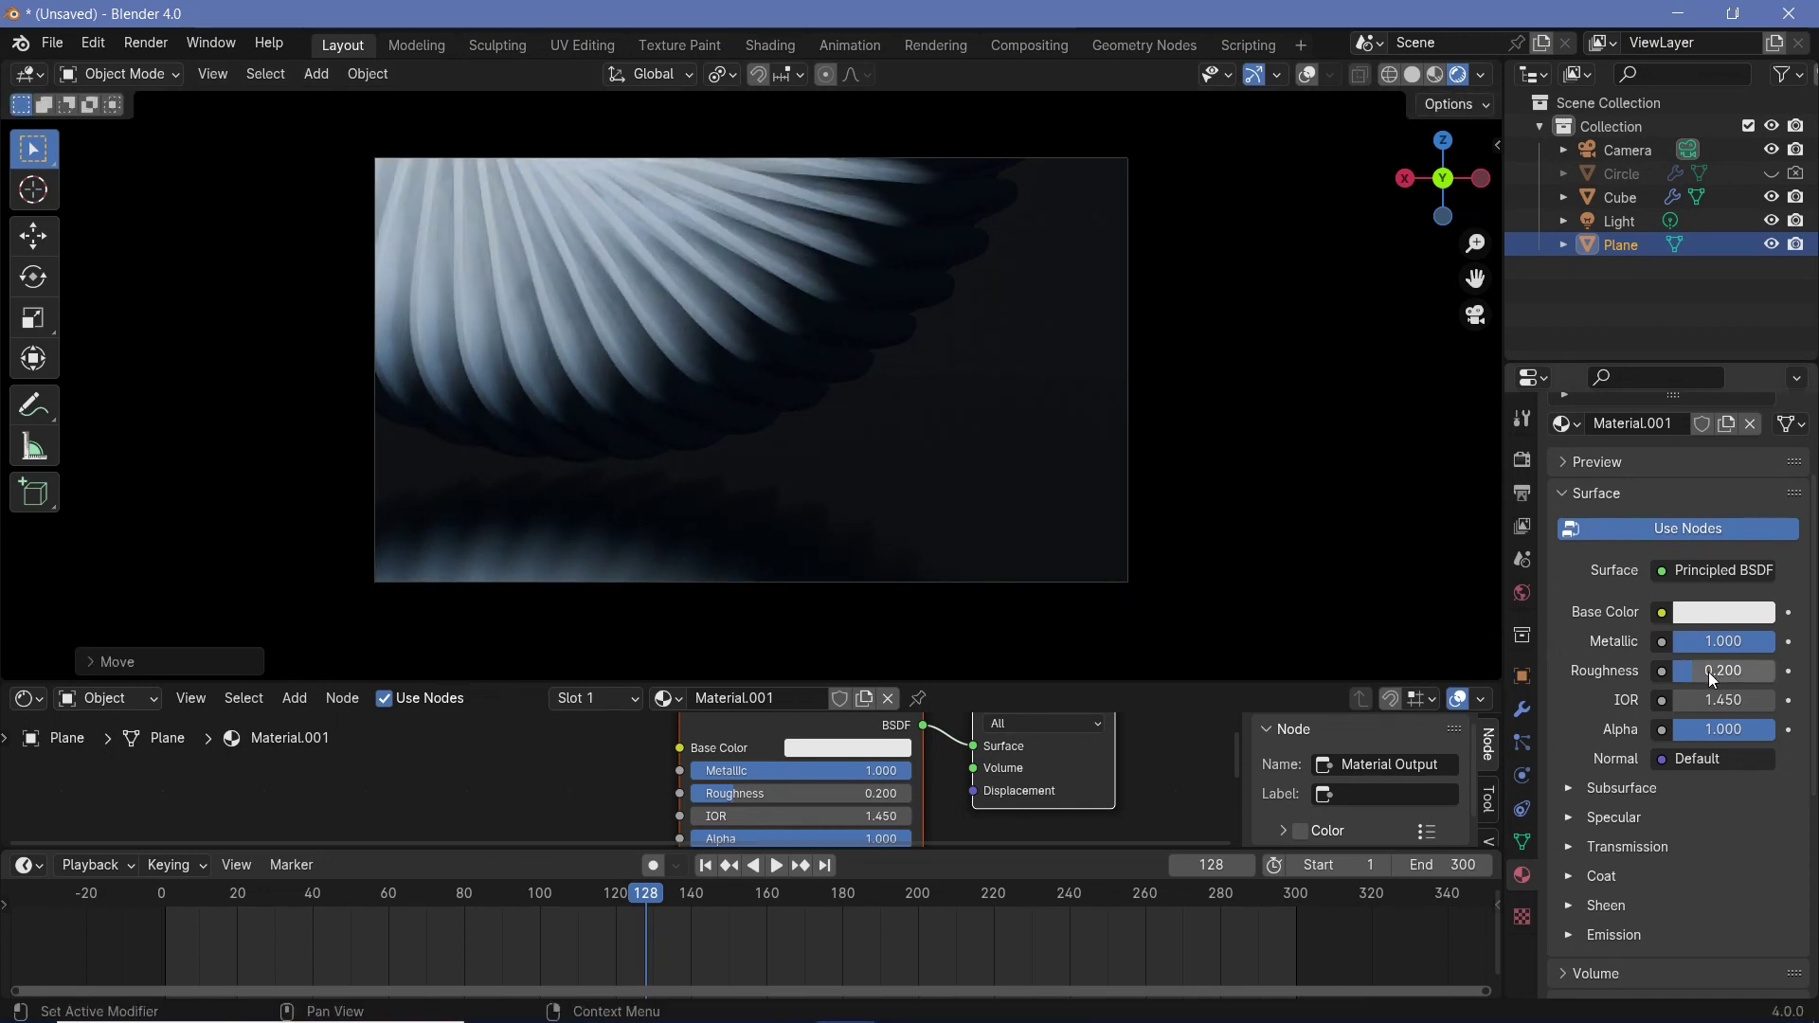
left_click_drag(1709, 673, 1694, 672)
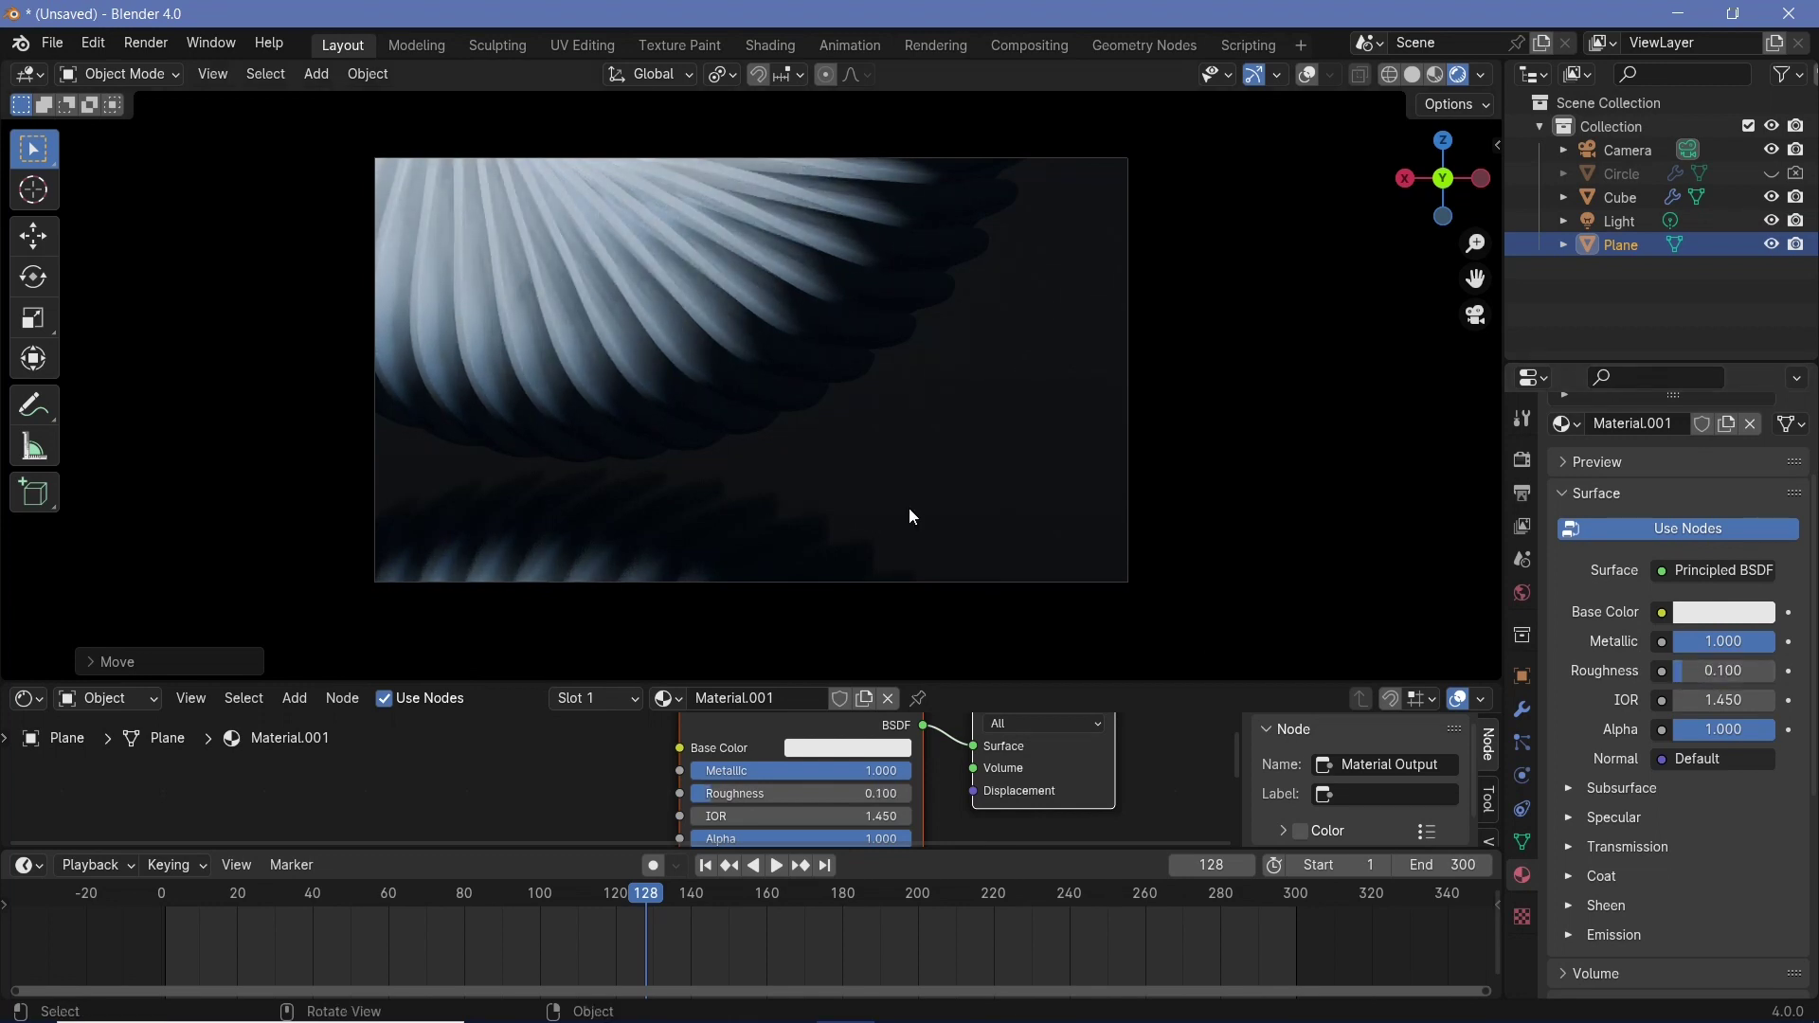
- Duplicate the existing point light and slide the copy along Y beside the ring
left_click(1612, 223)
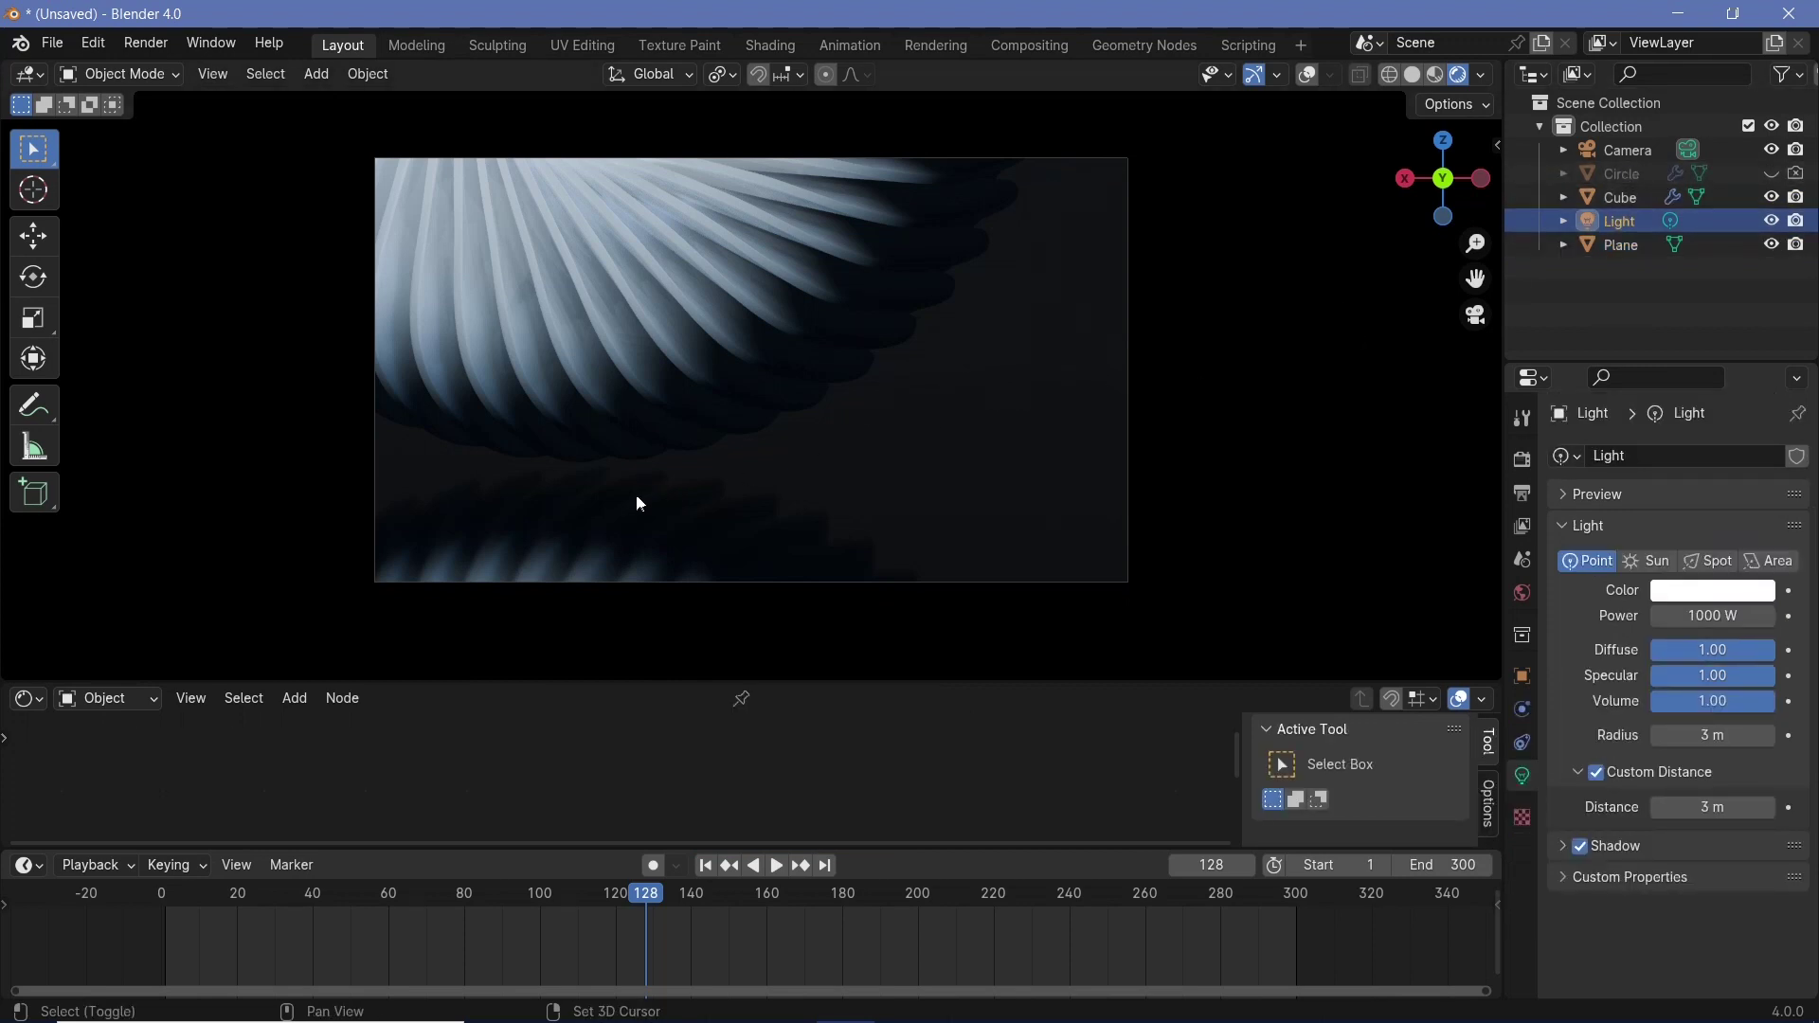
key("shift+d")
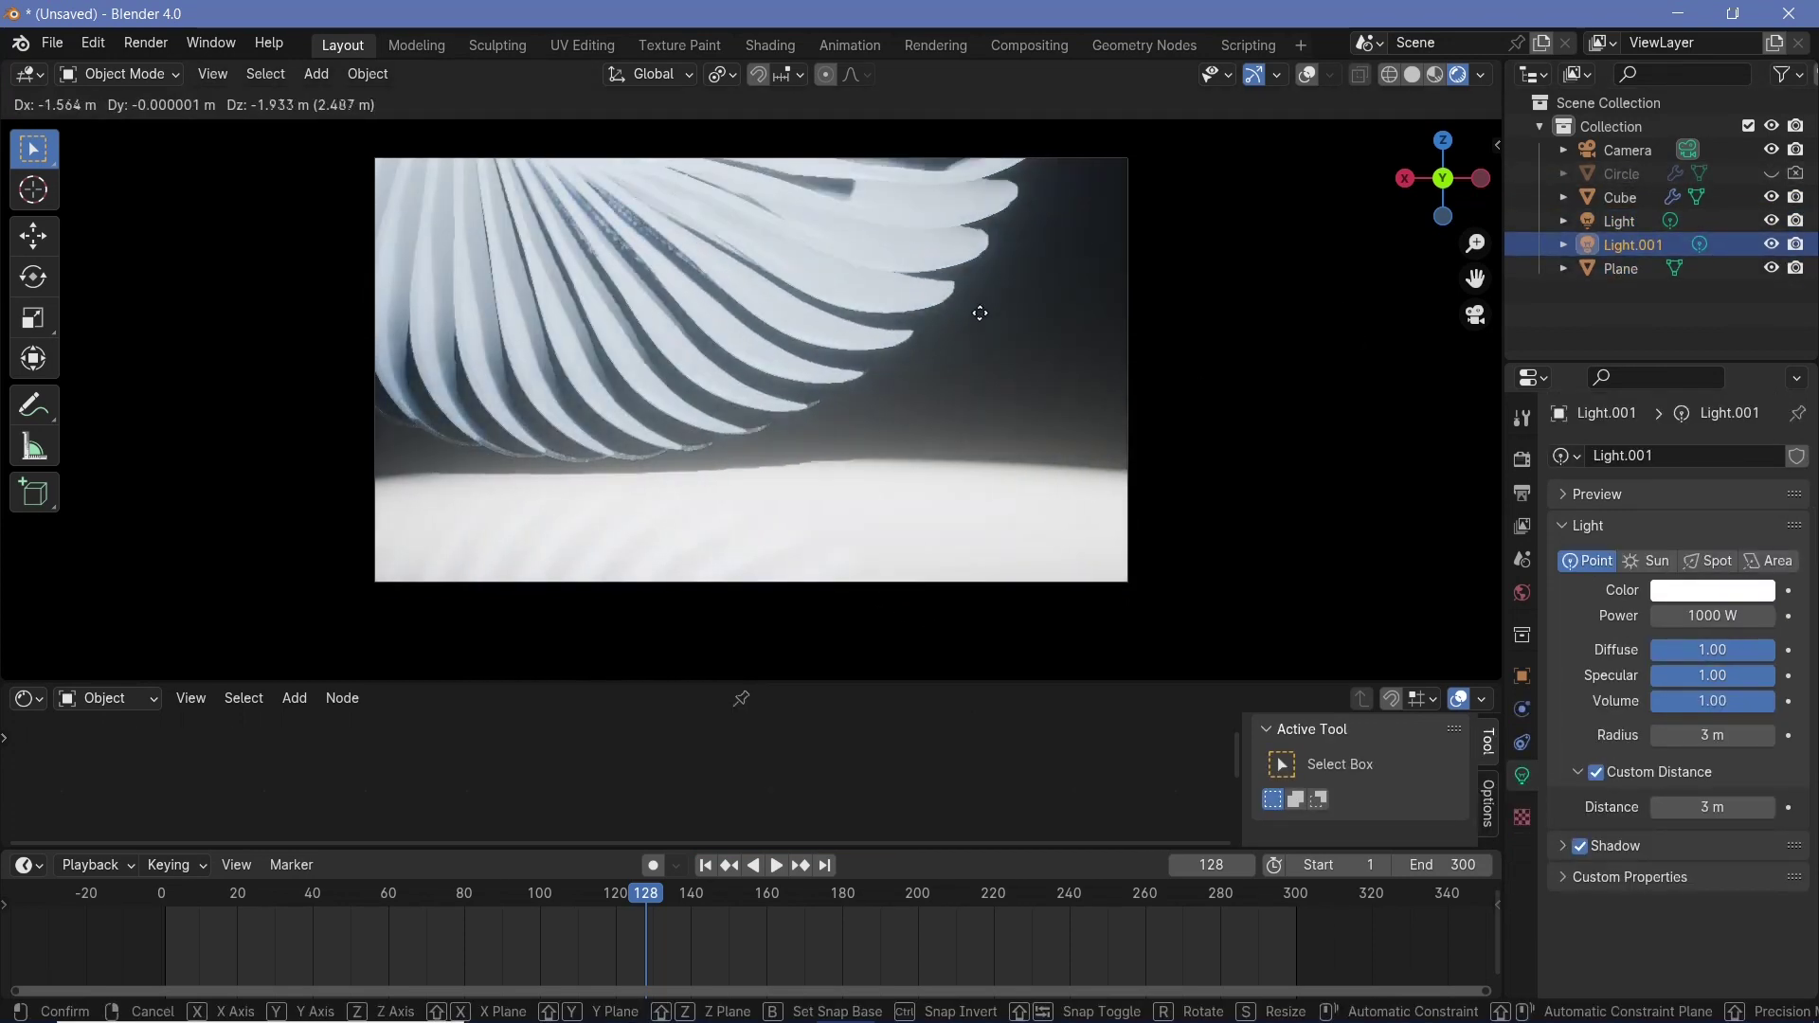
left_click(981, 313)
left_click(1307, 76)
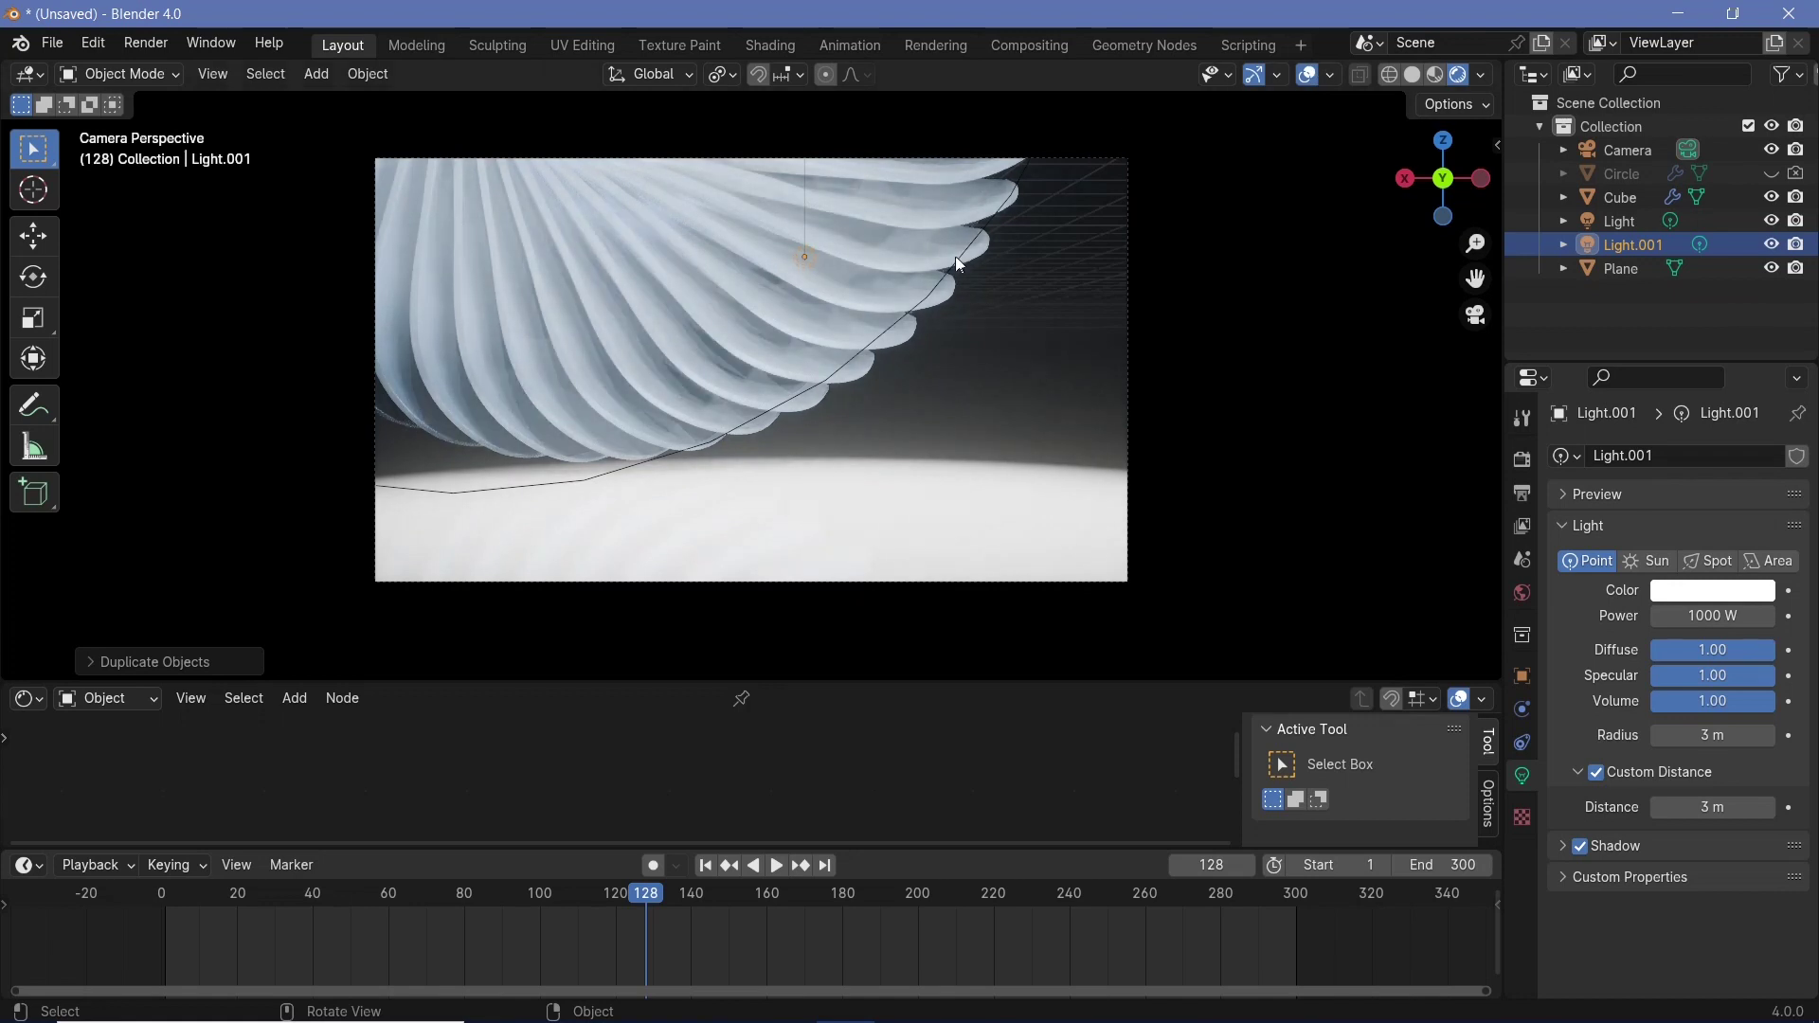
key("g")
key("y")
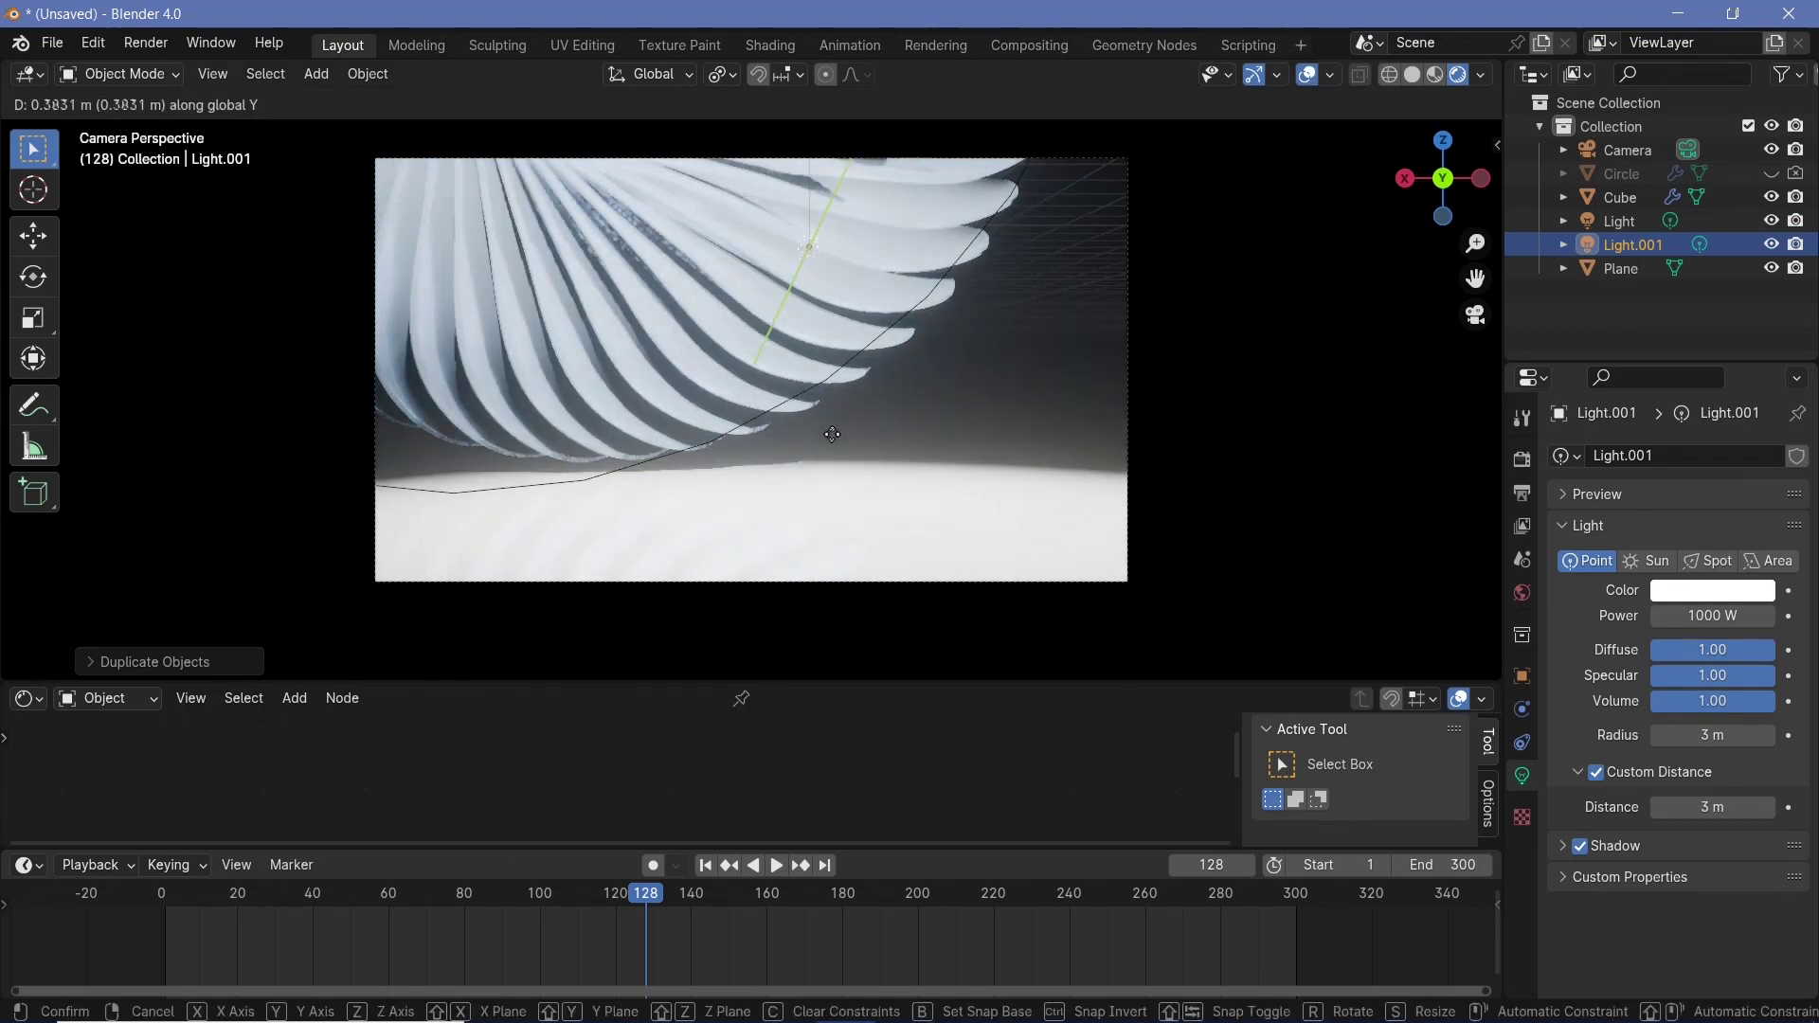
left_click(855, 672)
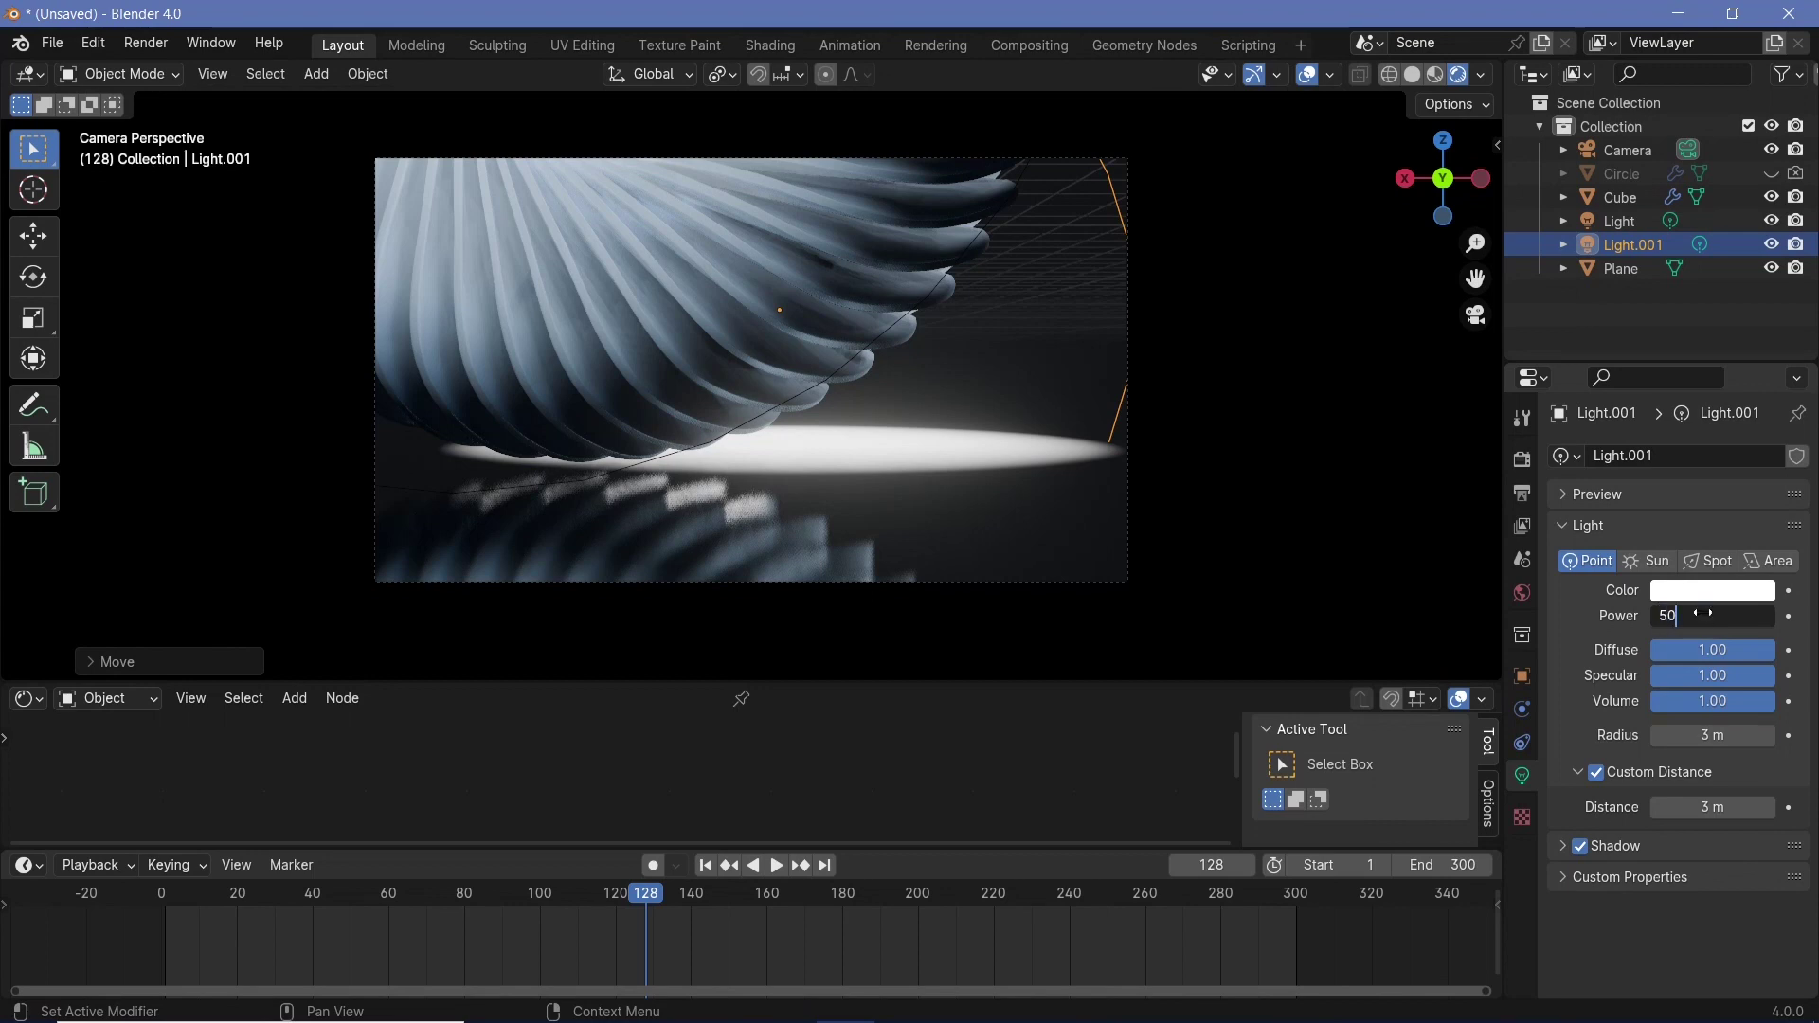
- Set the new light's power to 100 W and reposition it beside the ring
left_click(1692, 807)
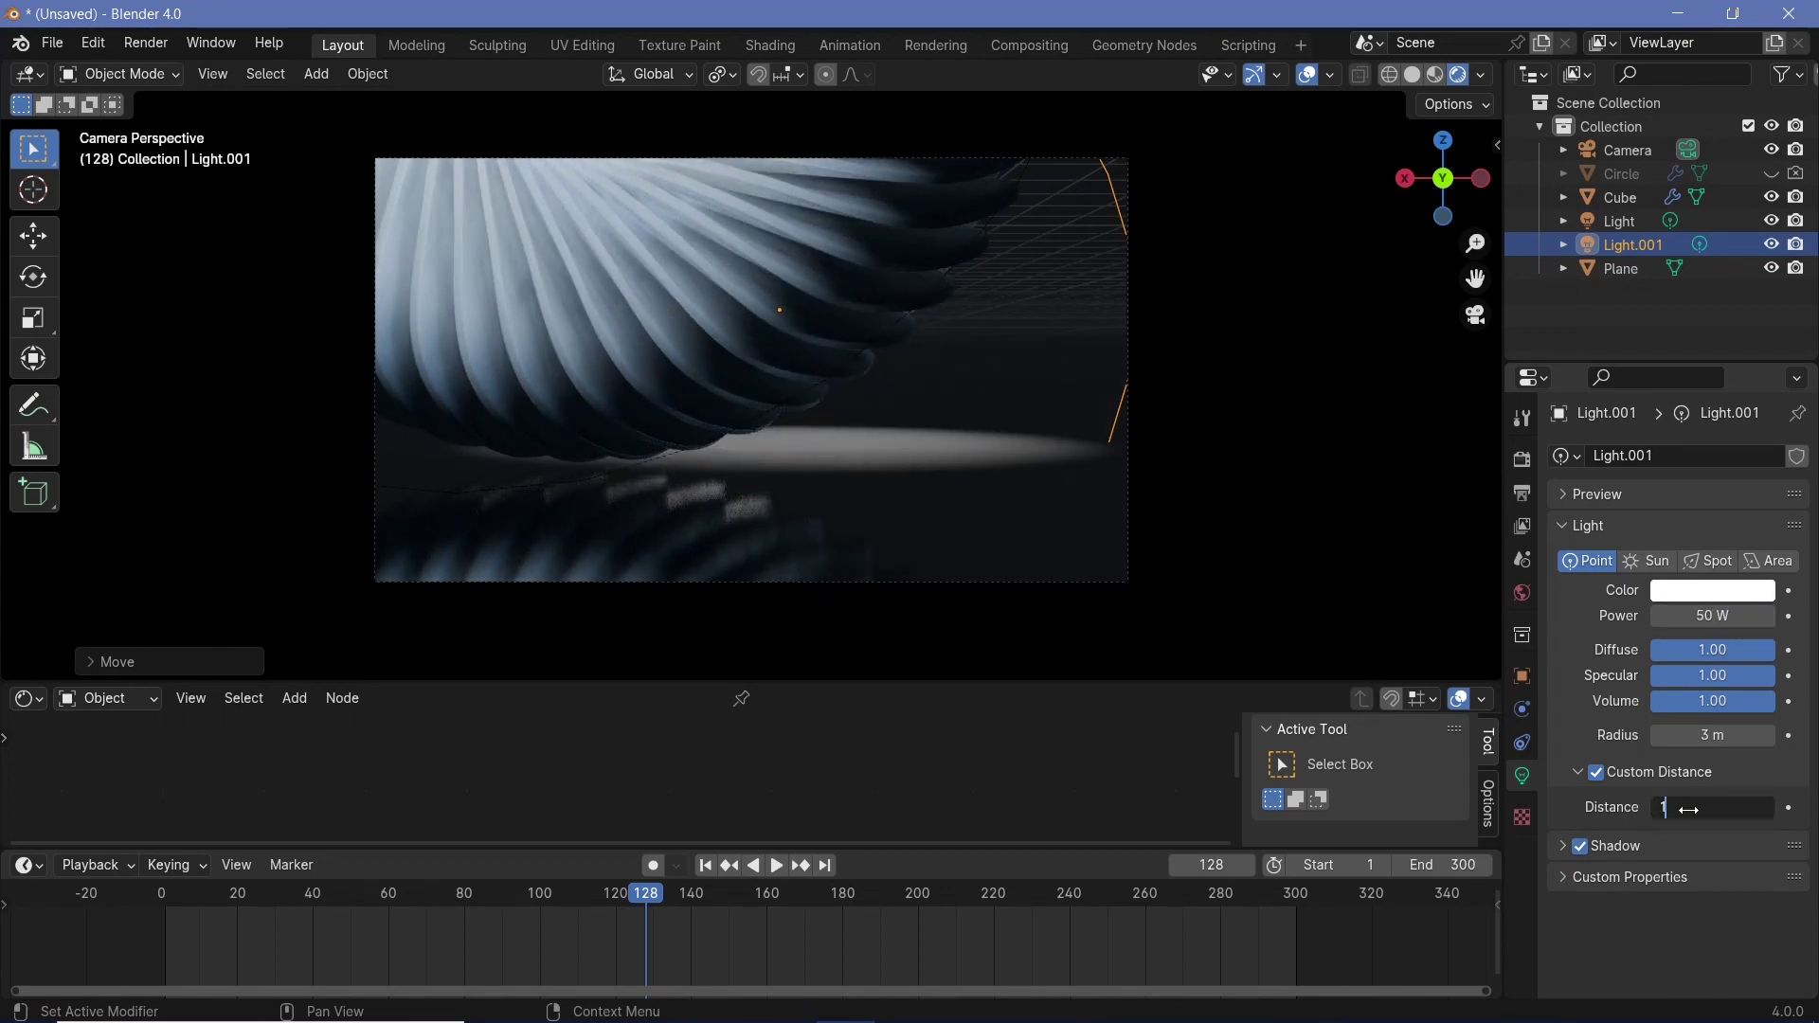
key("Return")
key("g")
key("y")
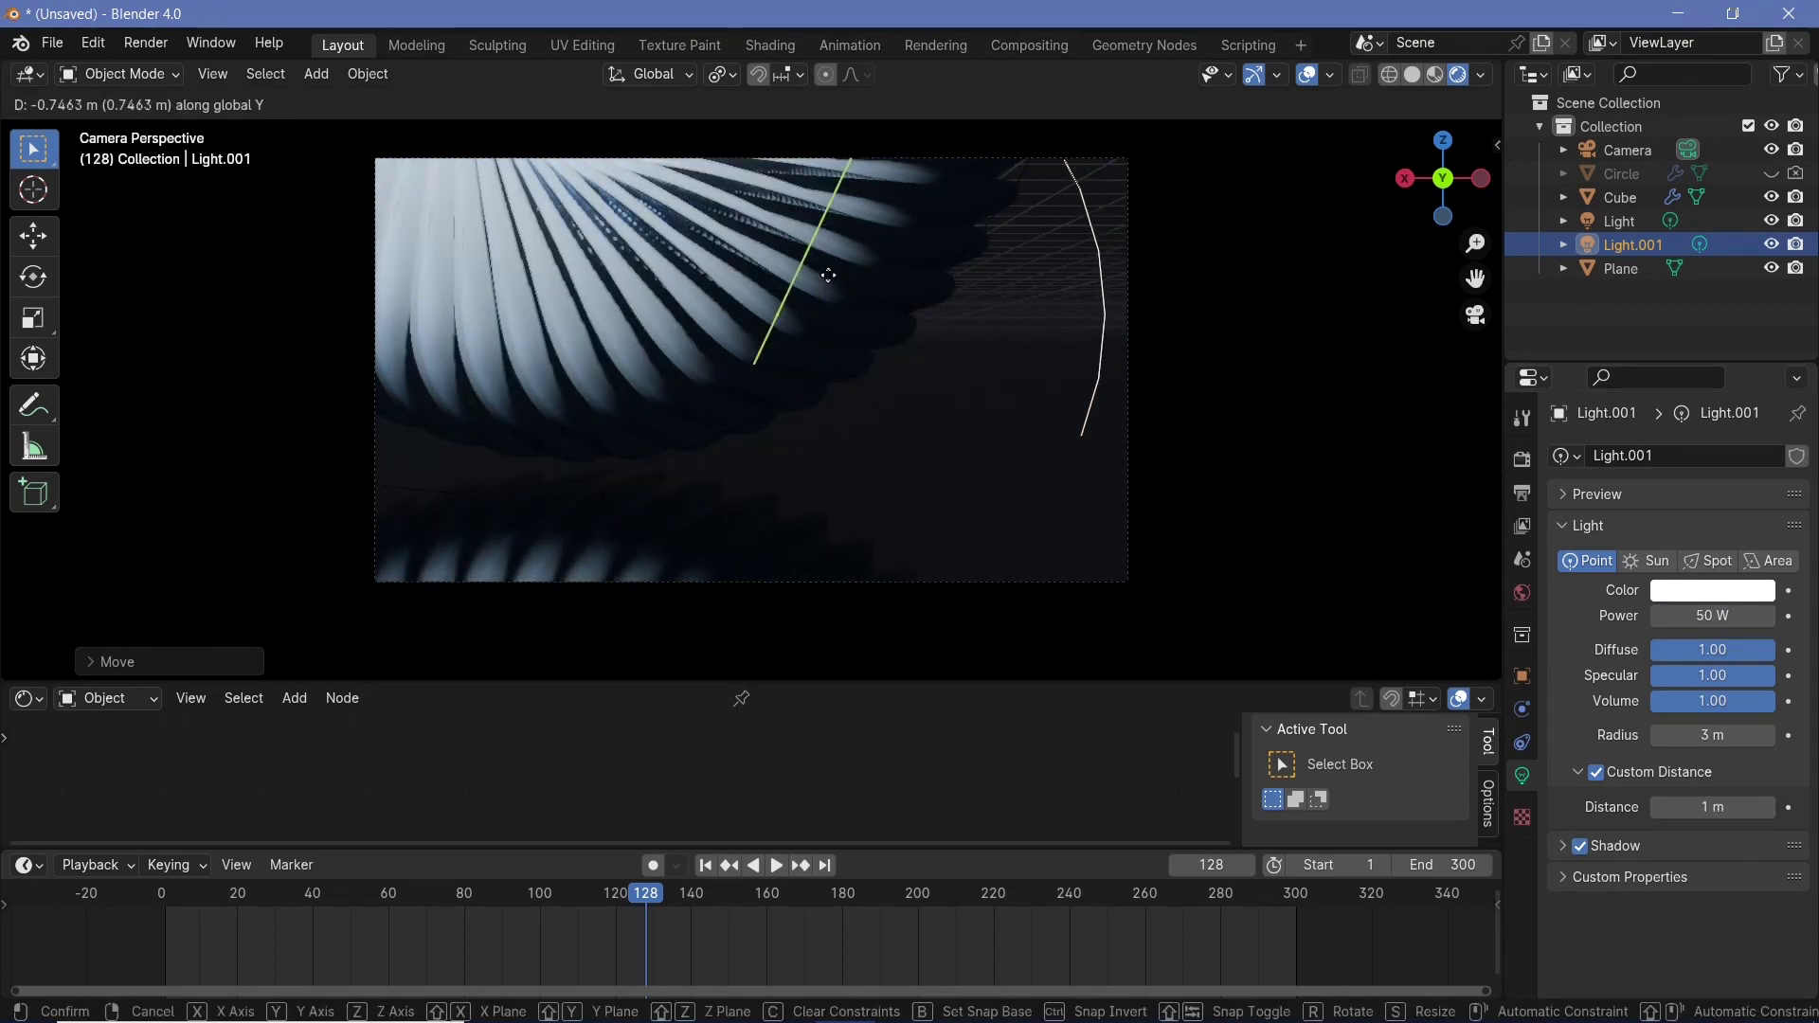
left_click(846, 410)
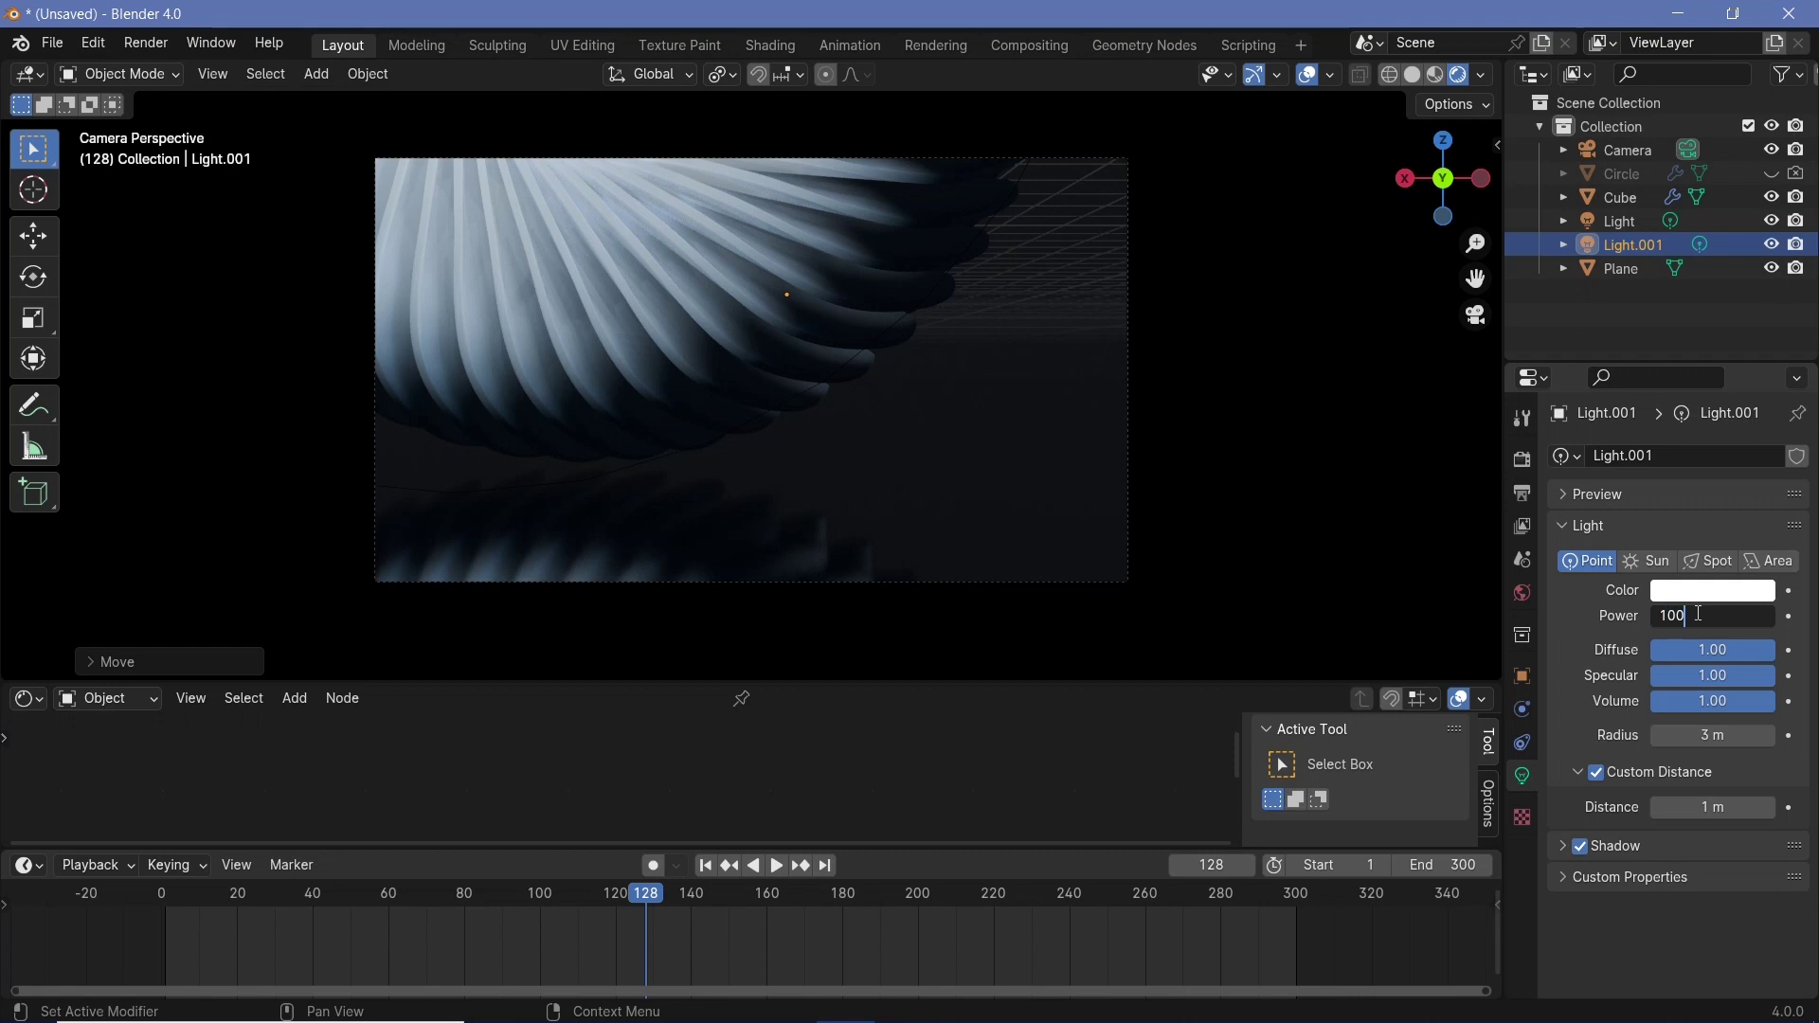
key("Return")
key("g")
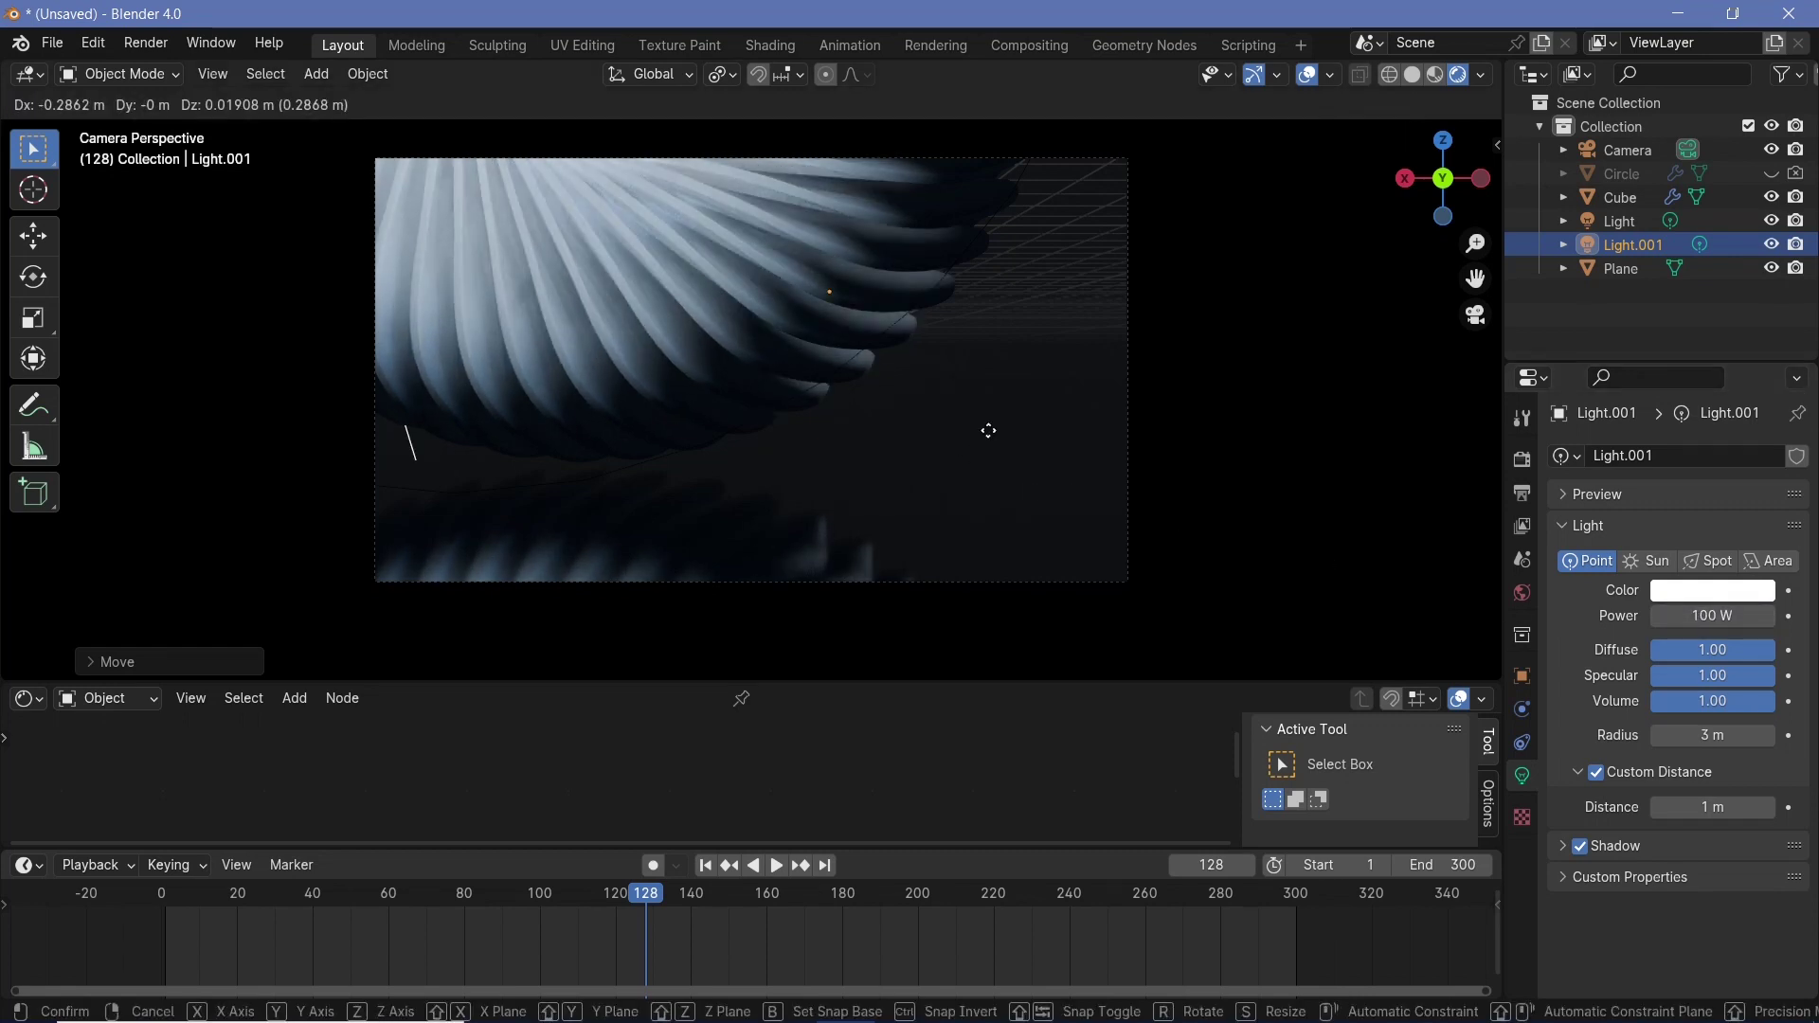
left_click(986, 429)
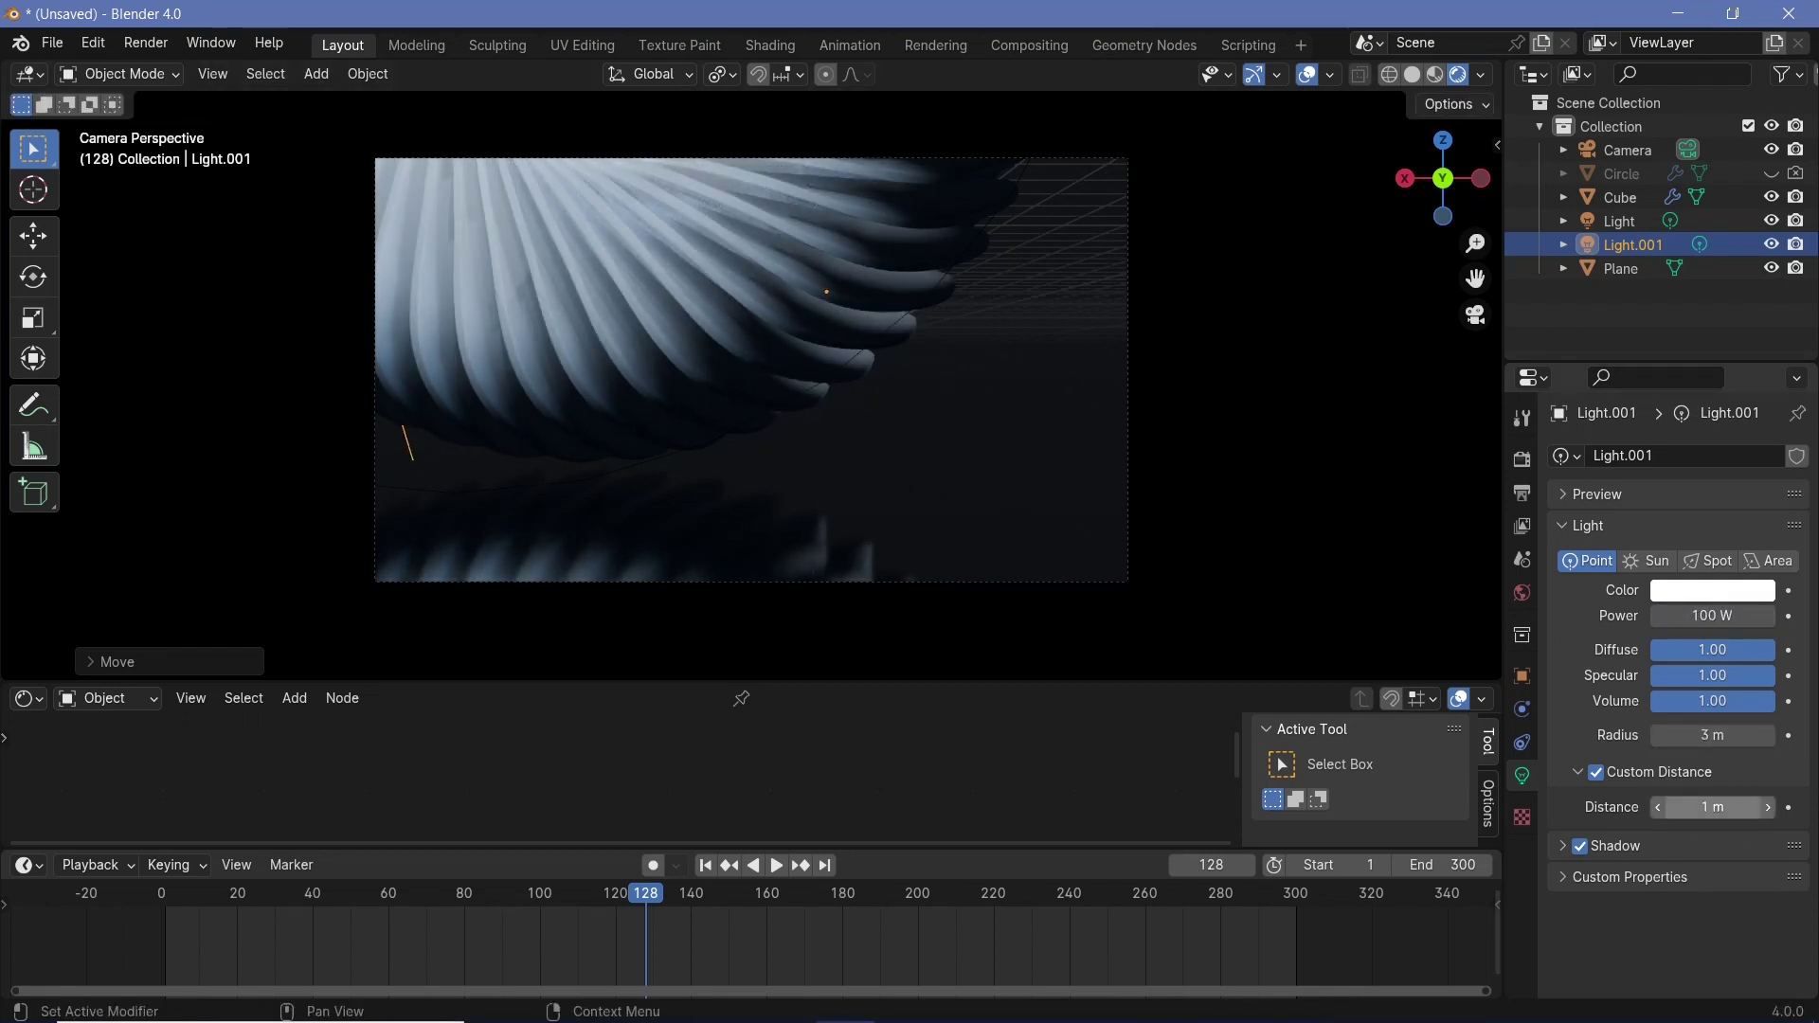
- Set Light.001's custom distance to 1 m
left_click(1720, 807)
type("2")
key("Return")
left_click(1720, 807)
type("1.")
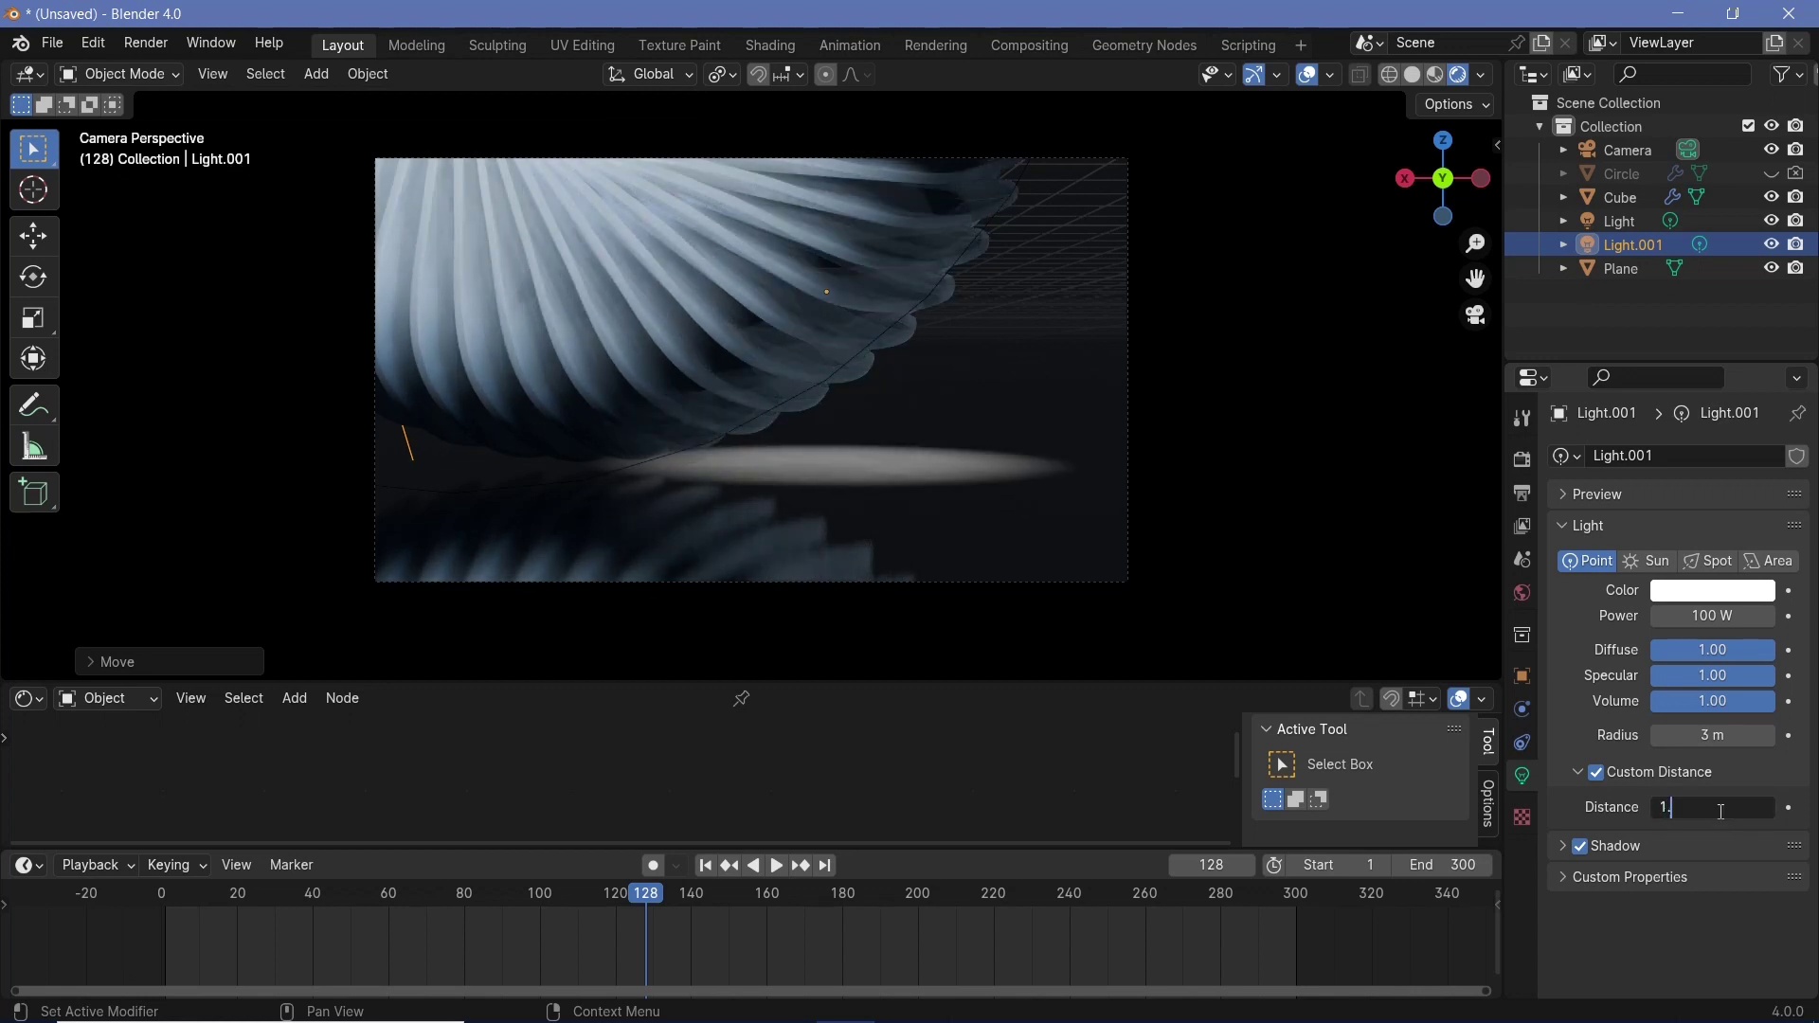
key("Return")
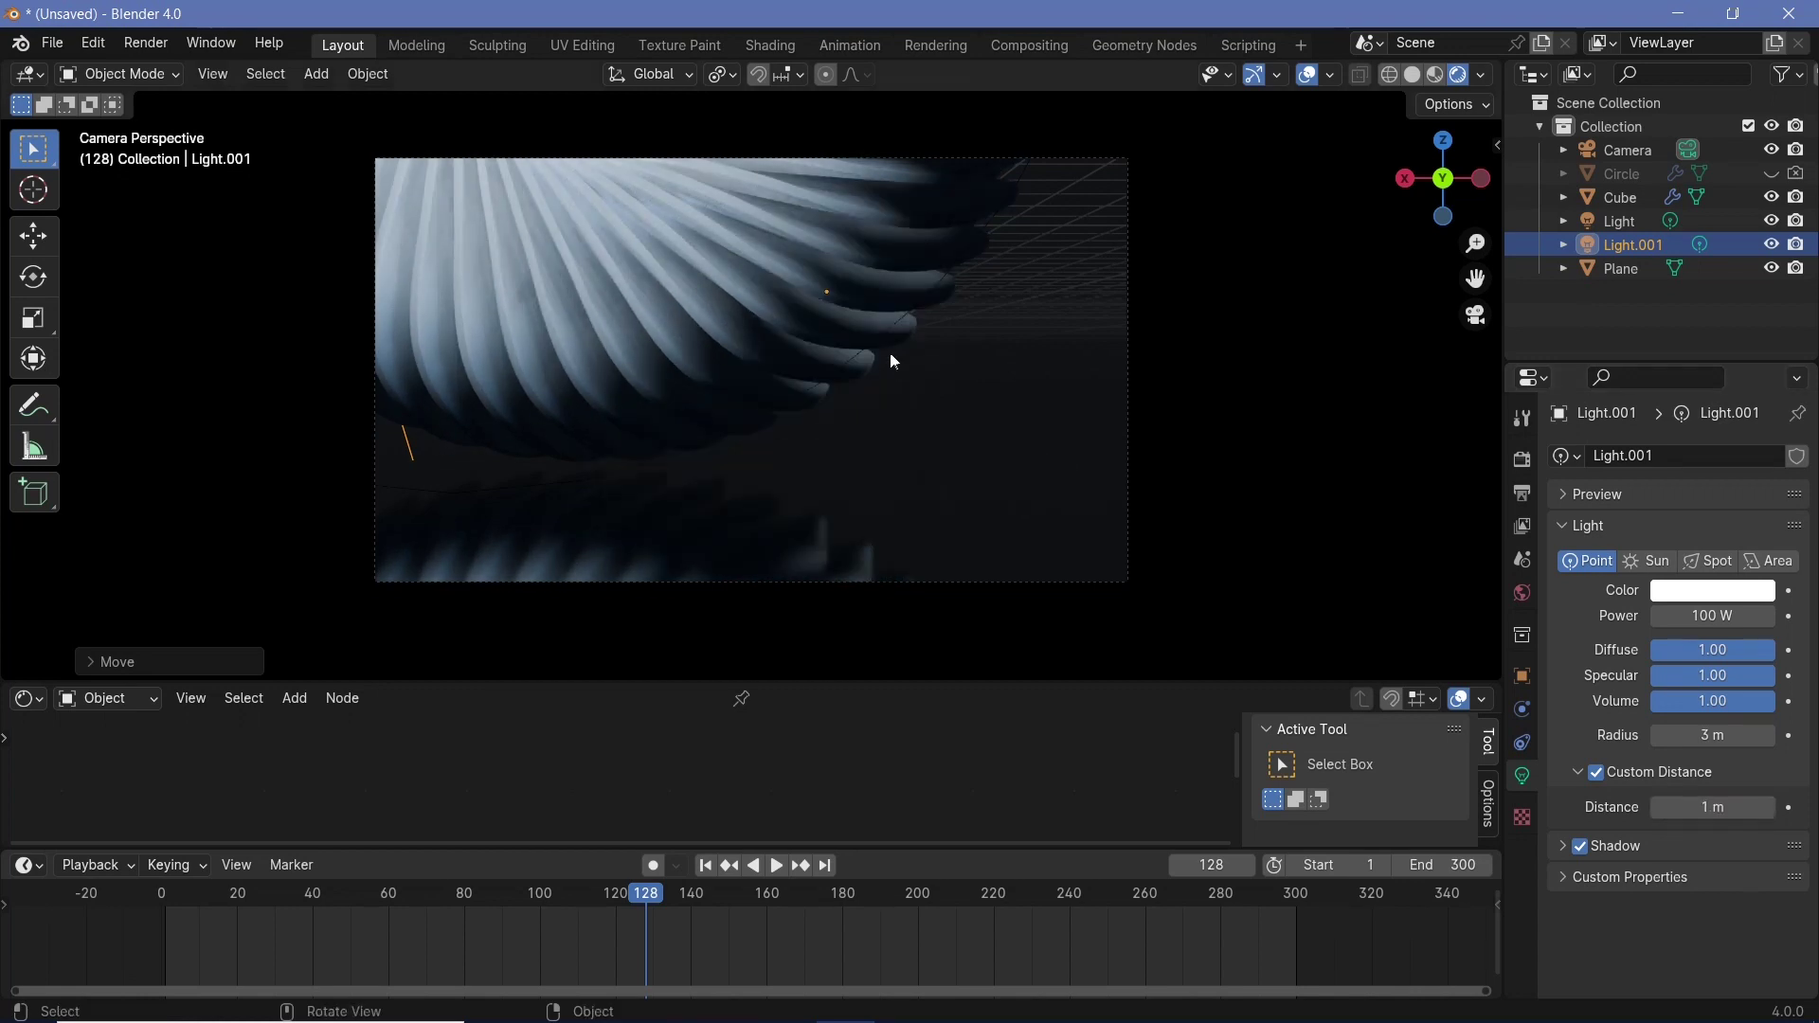
- Give the petal ring's material roughness 0.350, keeping metallic at 1.000, and hide overlays
left_click(628, 385)
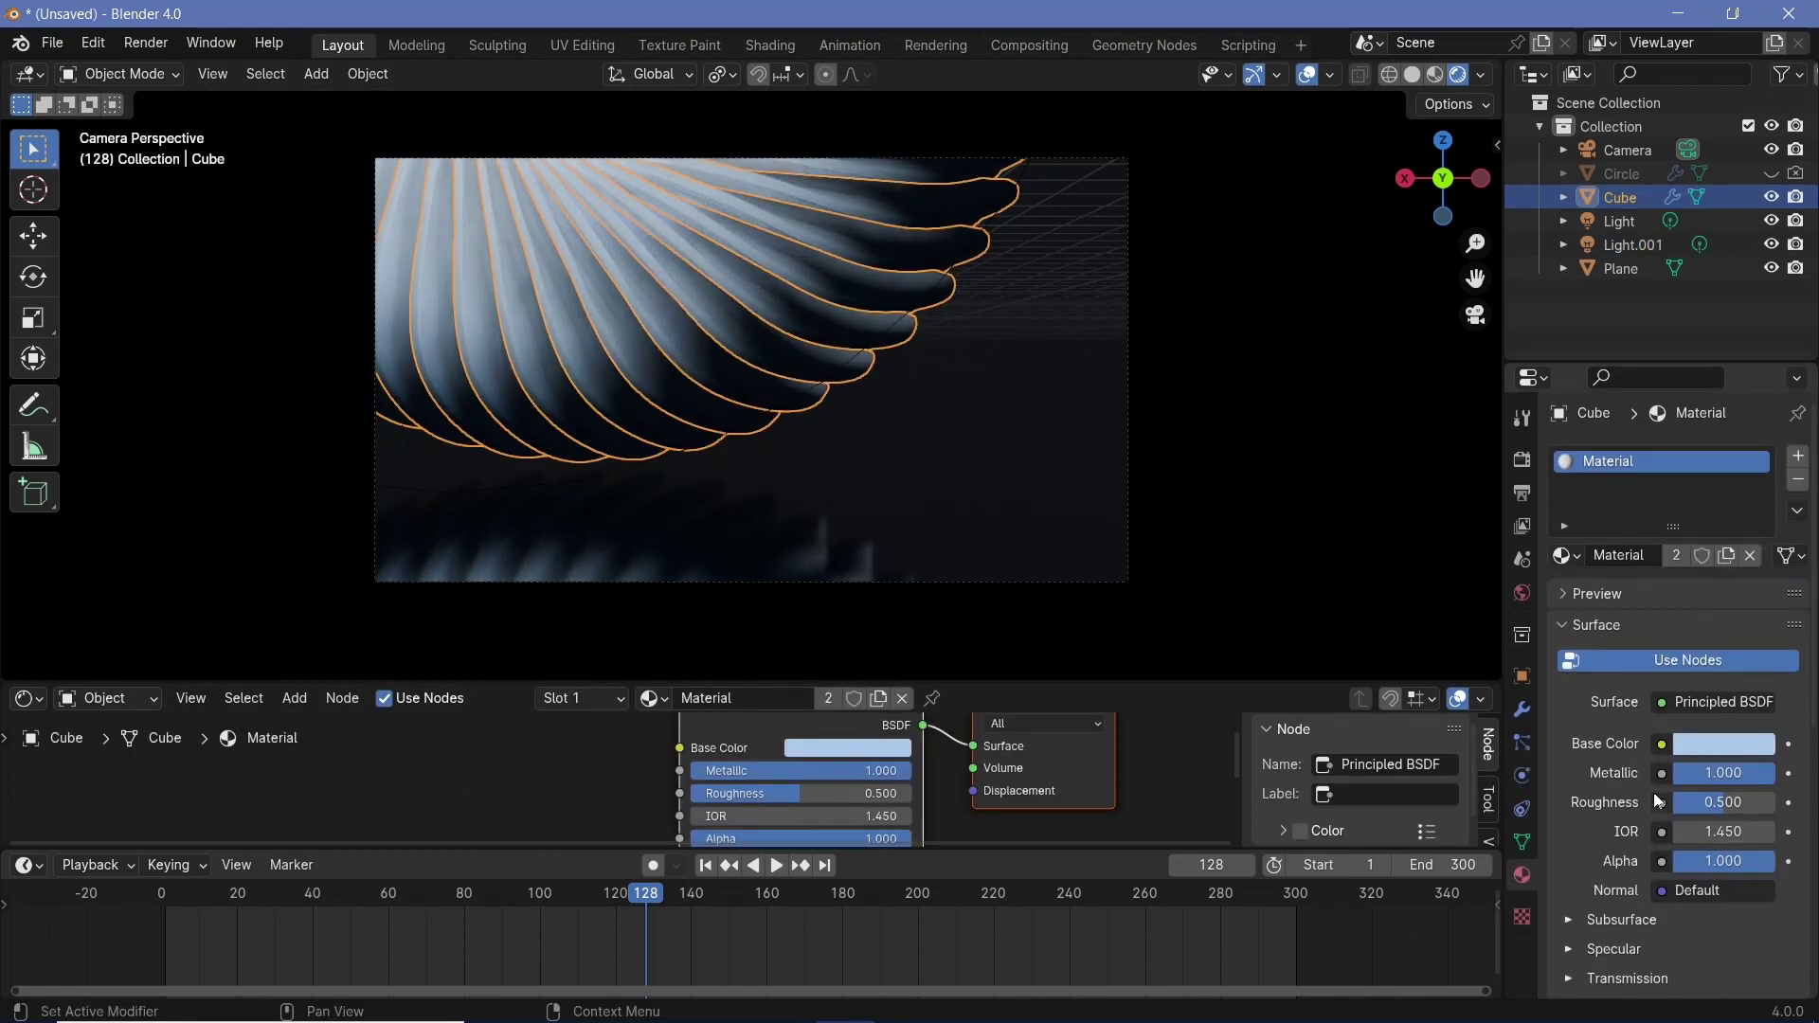
mouse_move(1722, 773)
left_mouse_down()
mouse_move(1664, 773)
mouse_move(1772, 773)
mouse_move(1680, 803)
mouse_move(1715, 804)
left_mouse_up()
left_click(1715, 803)
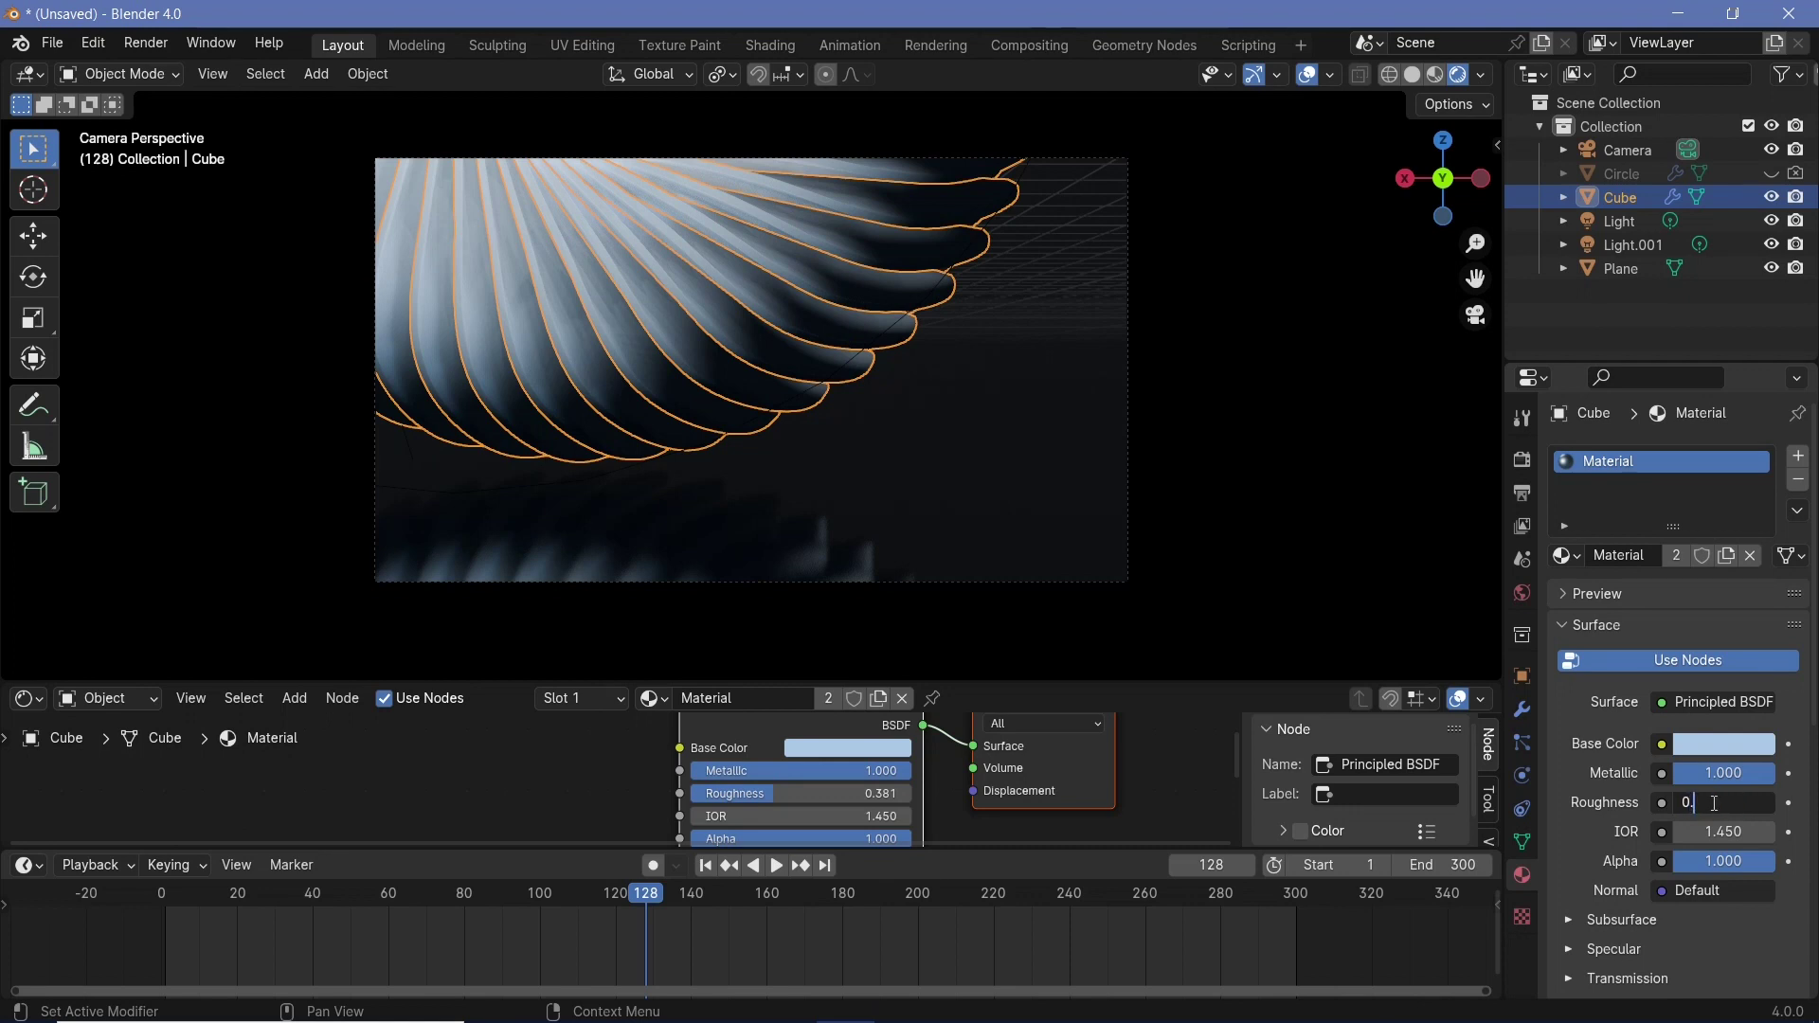
left_click(1307, 74)
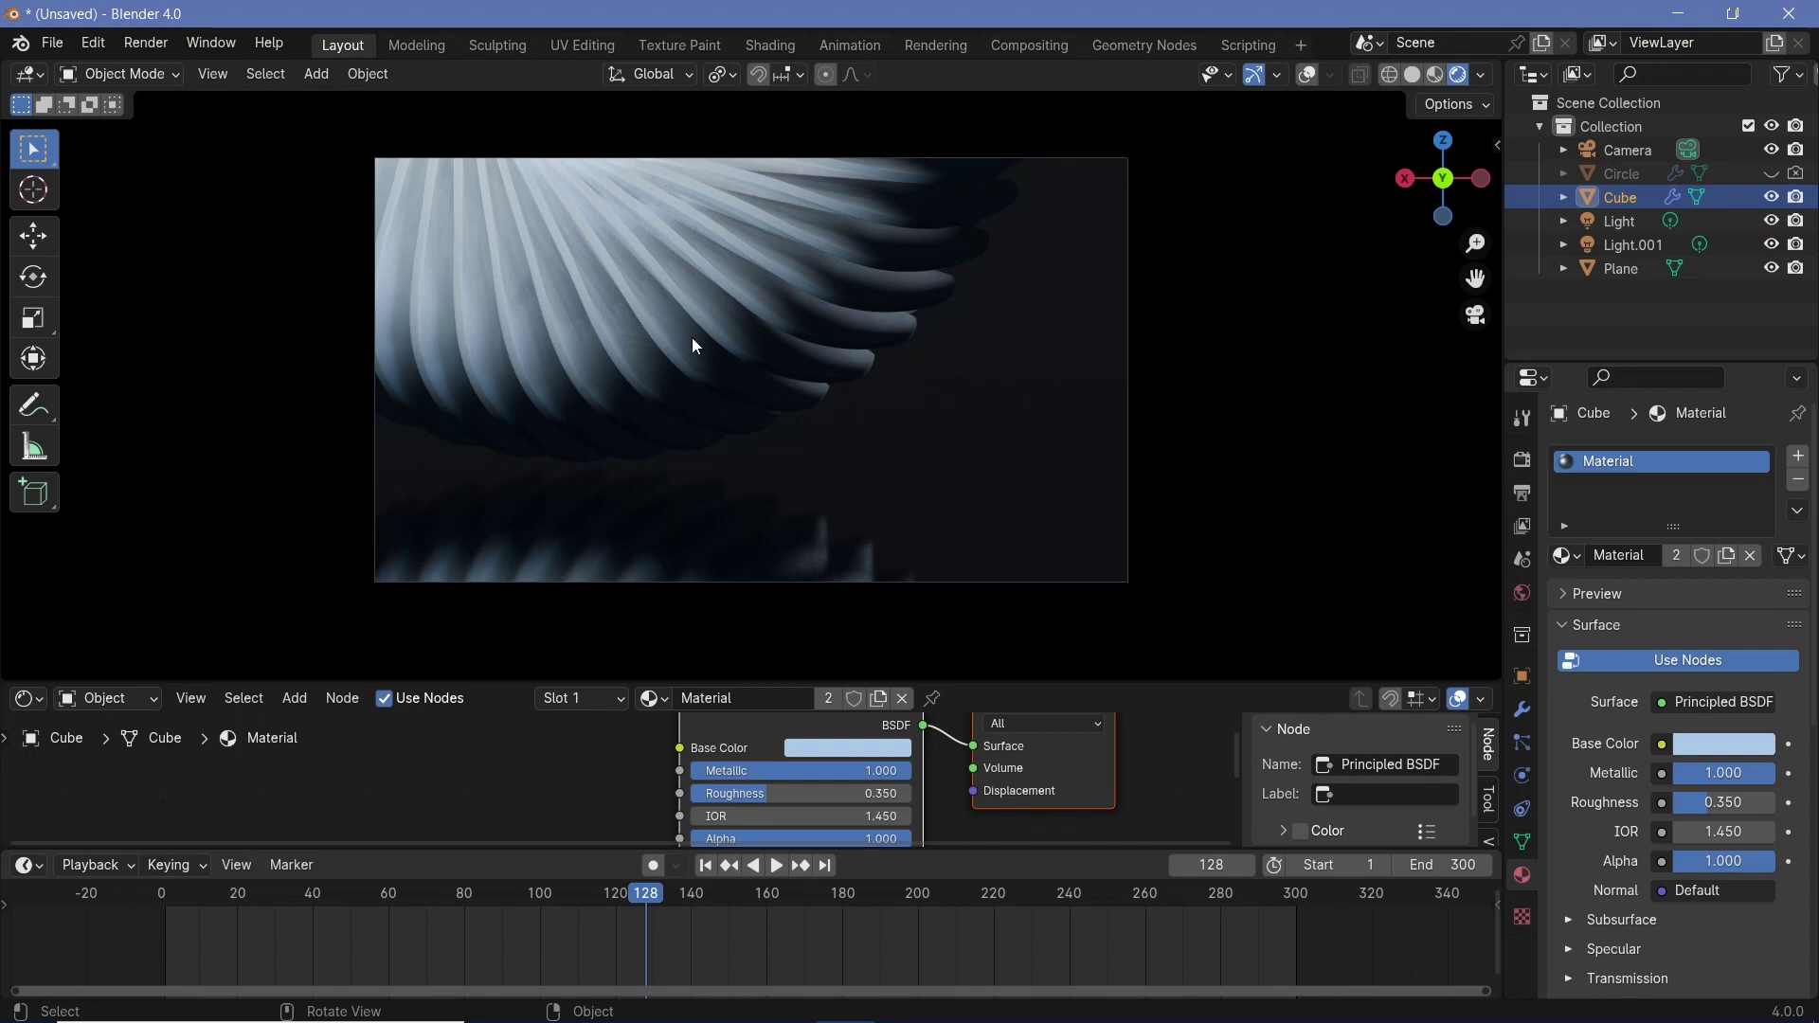
- Duplicate the petal ring and push the copy back along the Y axis
key("shift+d")
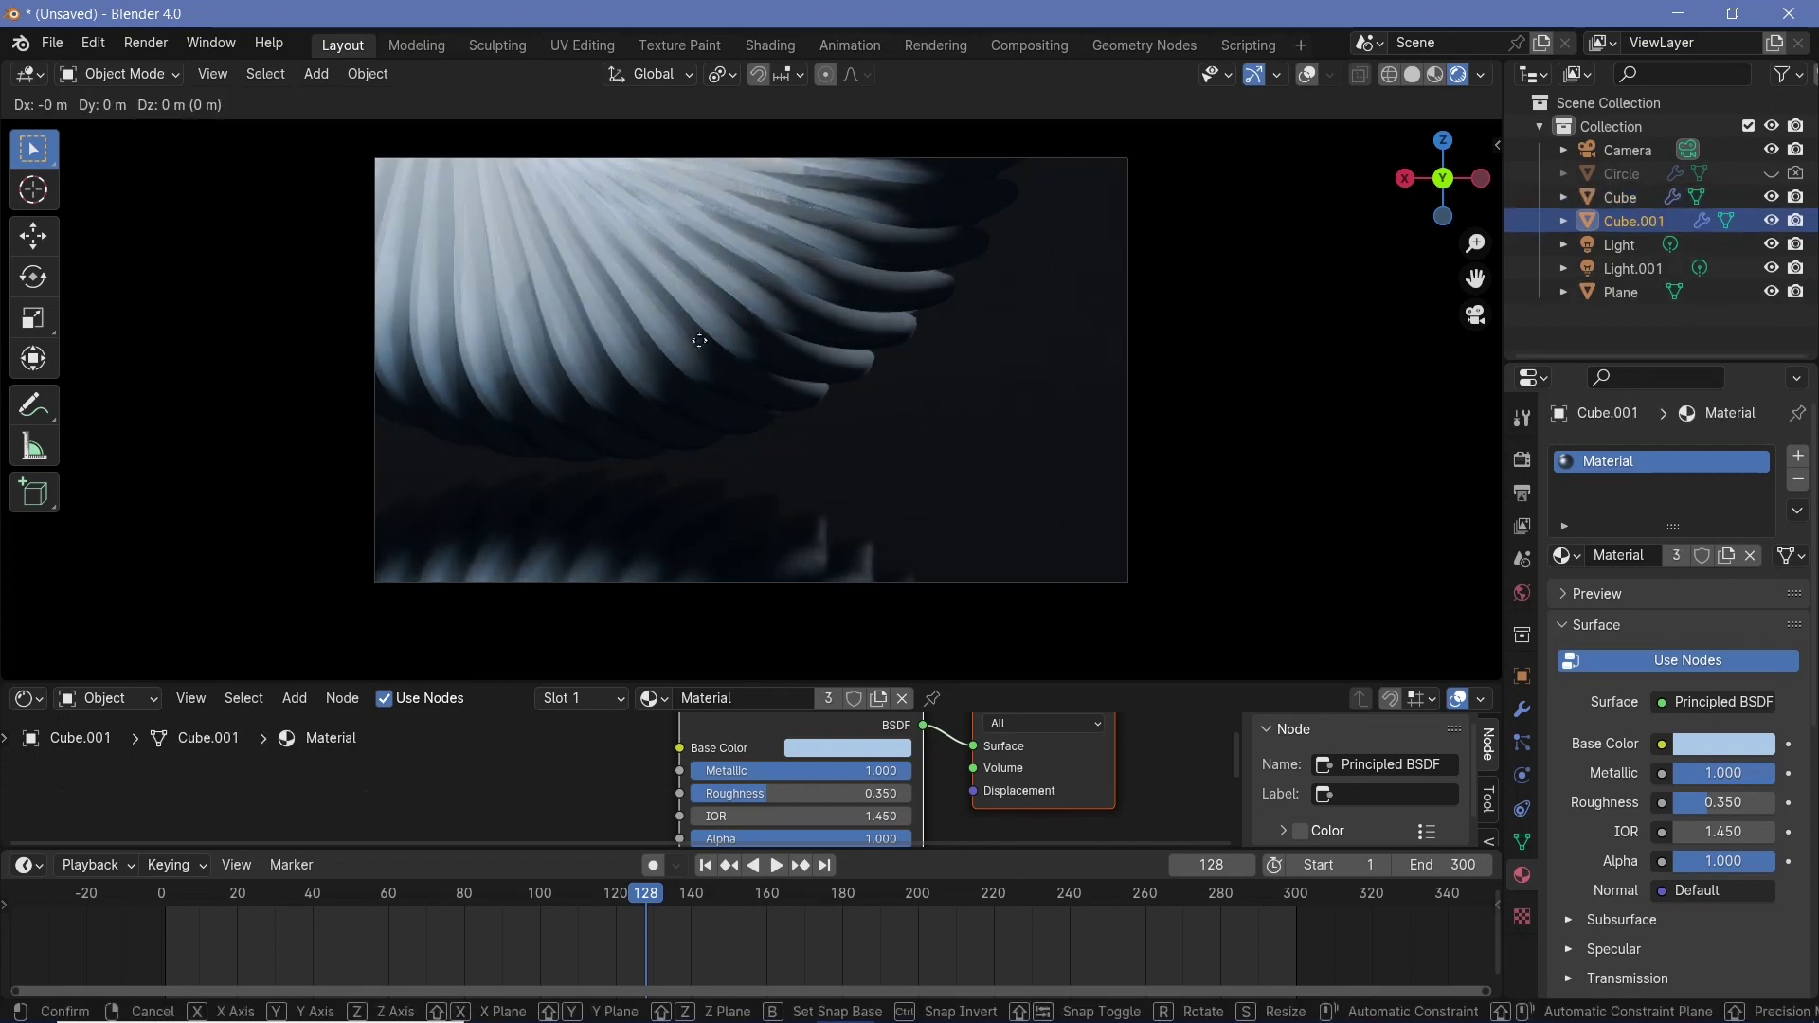
left_click(1095, 626)
key("s")
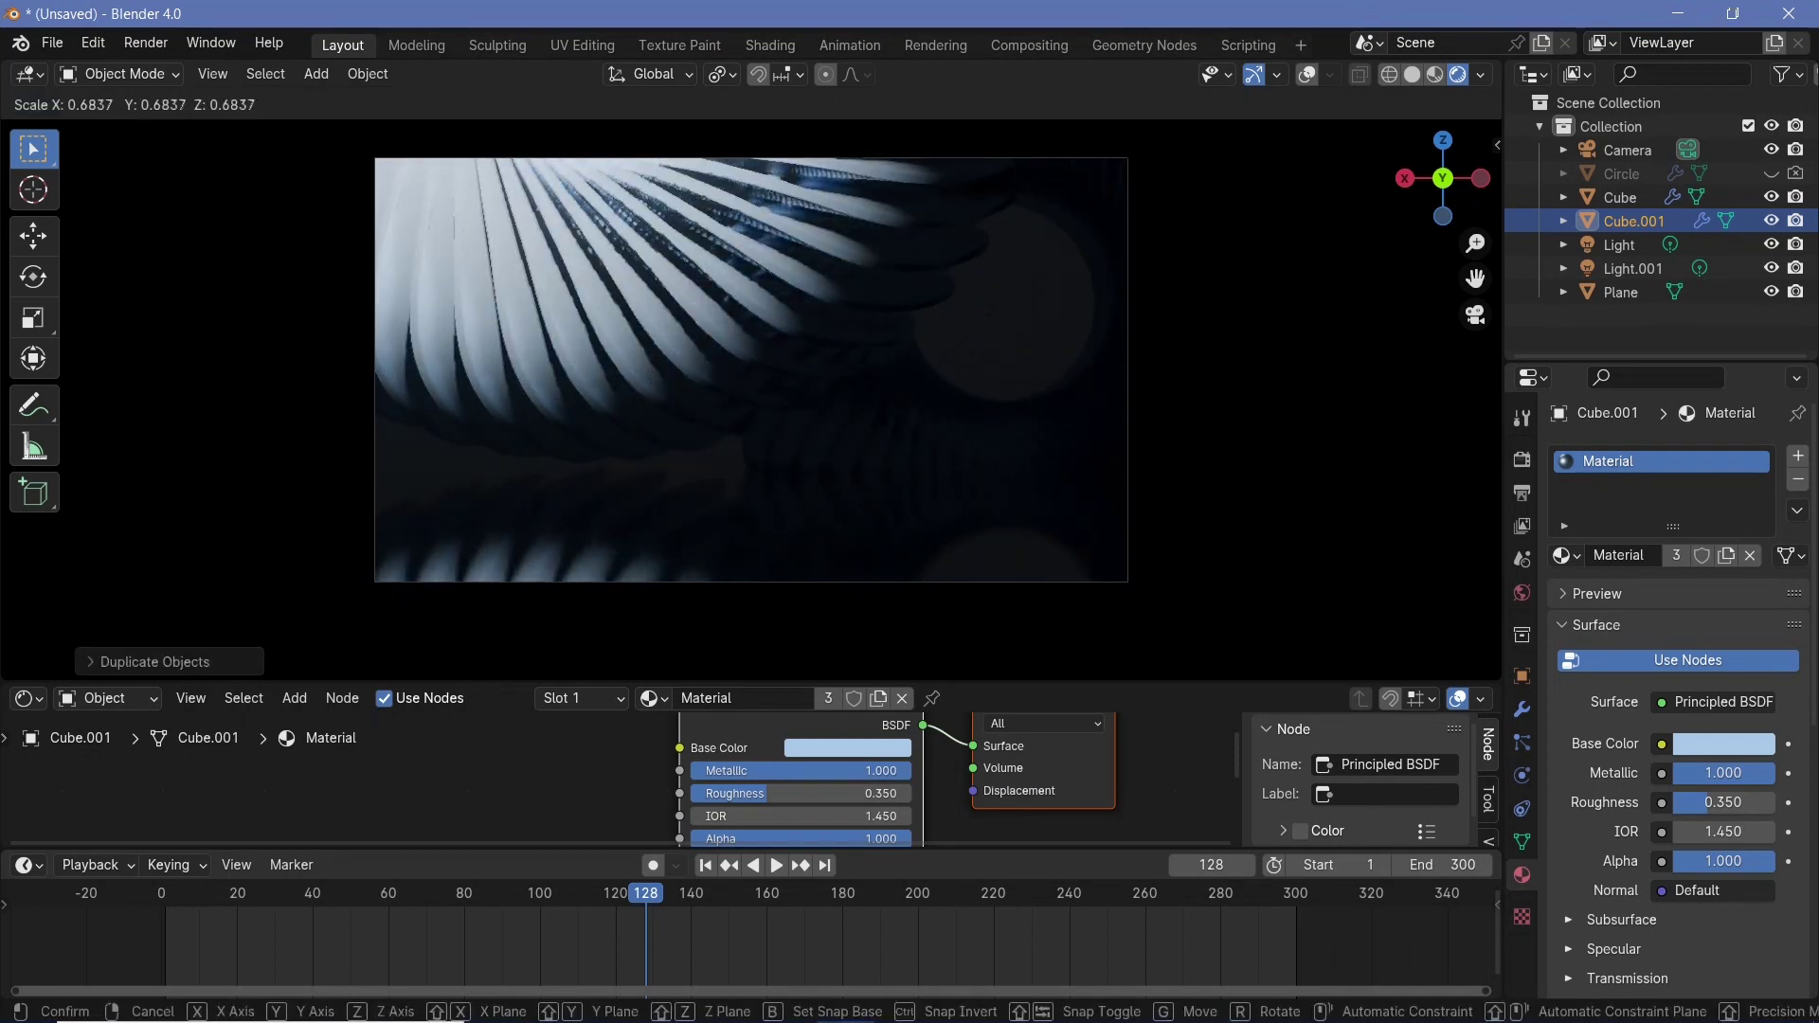
key("g")
key("y")
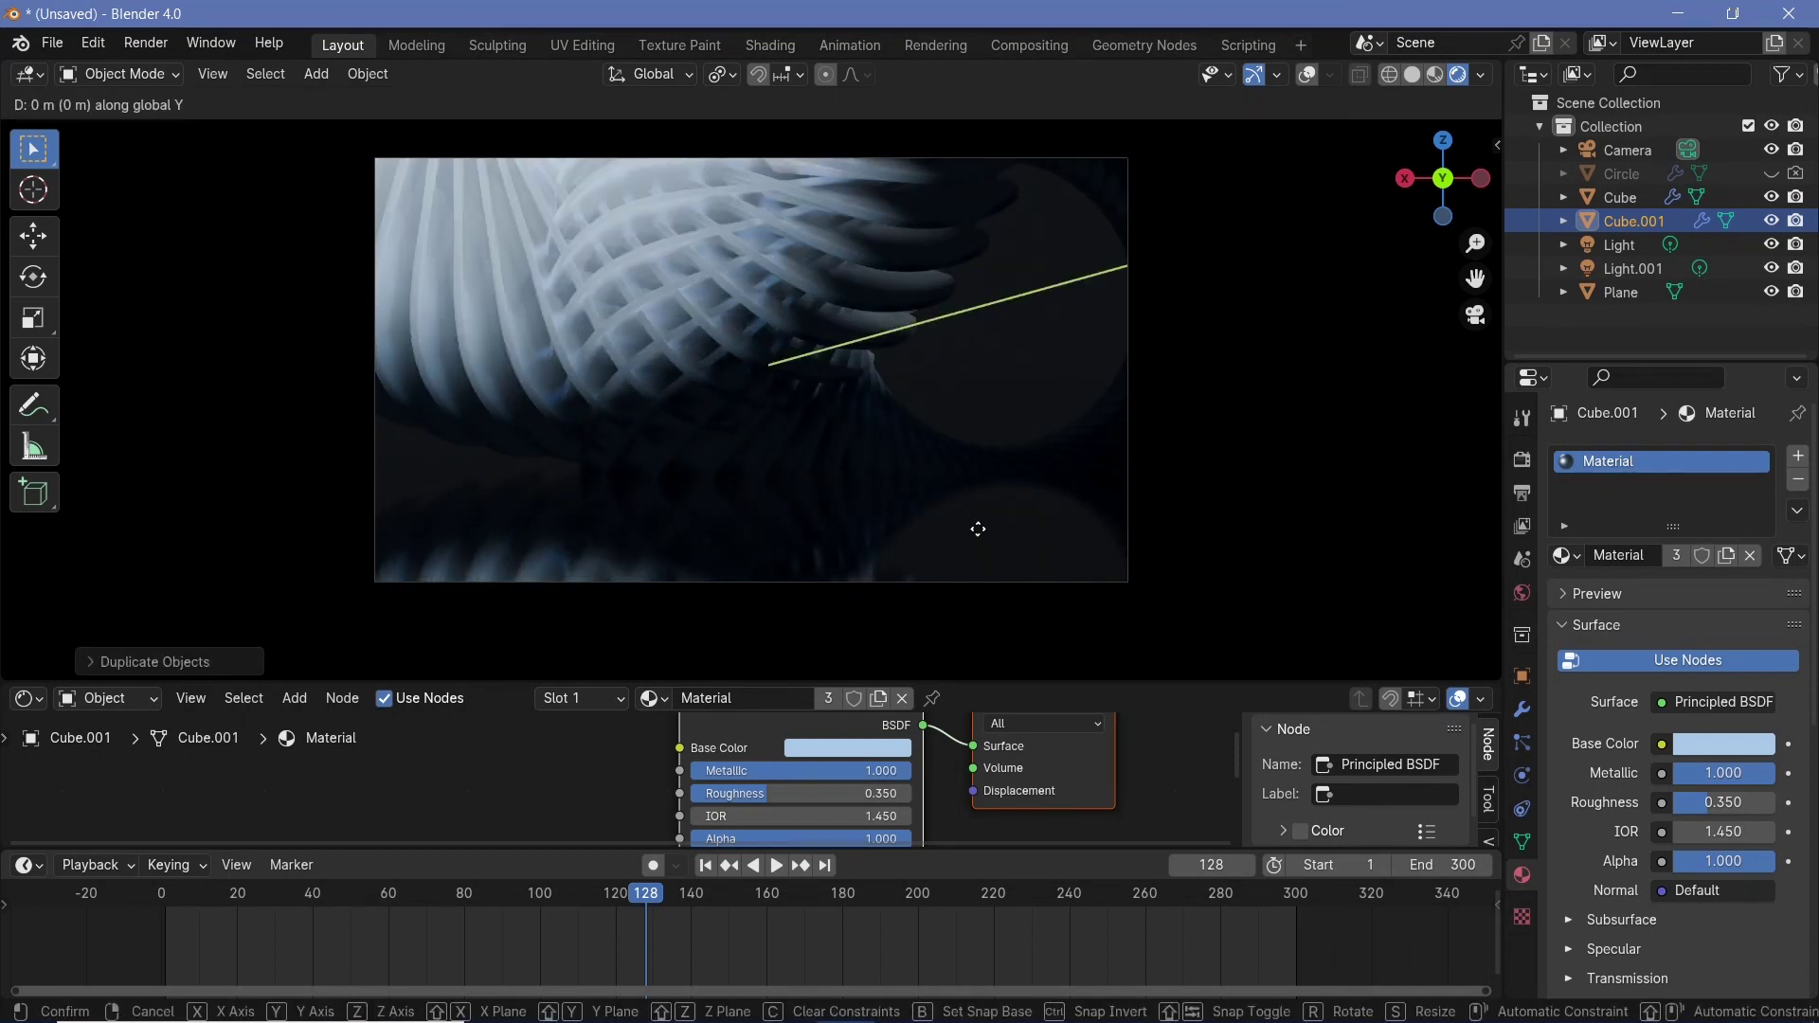
left_click(1047, 469)
- Shift the back ring right along X and enlarge it to about 1.27
key("g")
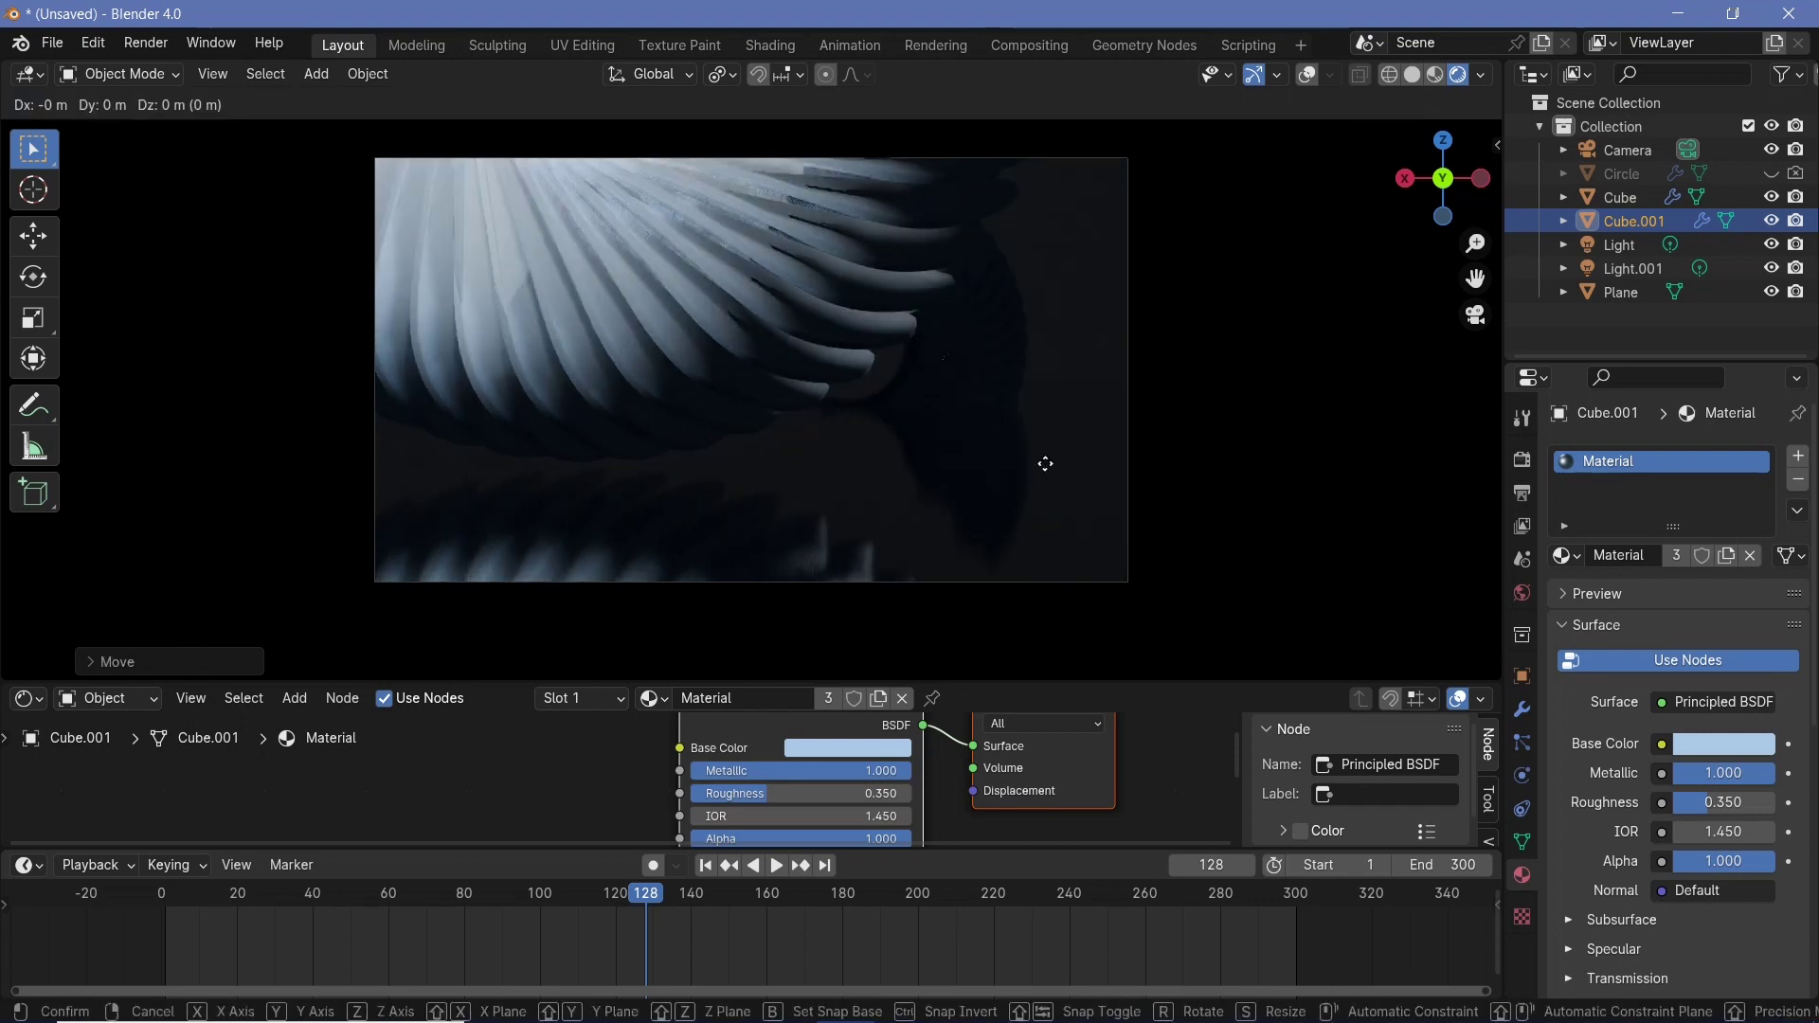
key("x")
left_click(1204, 458)
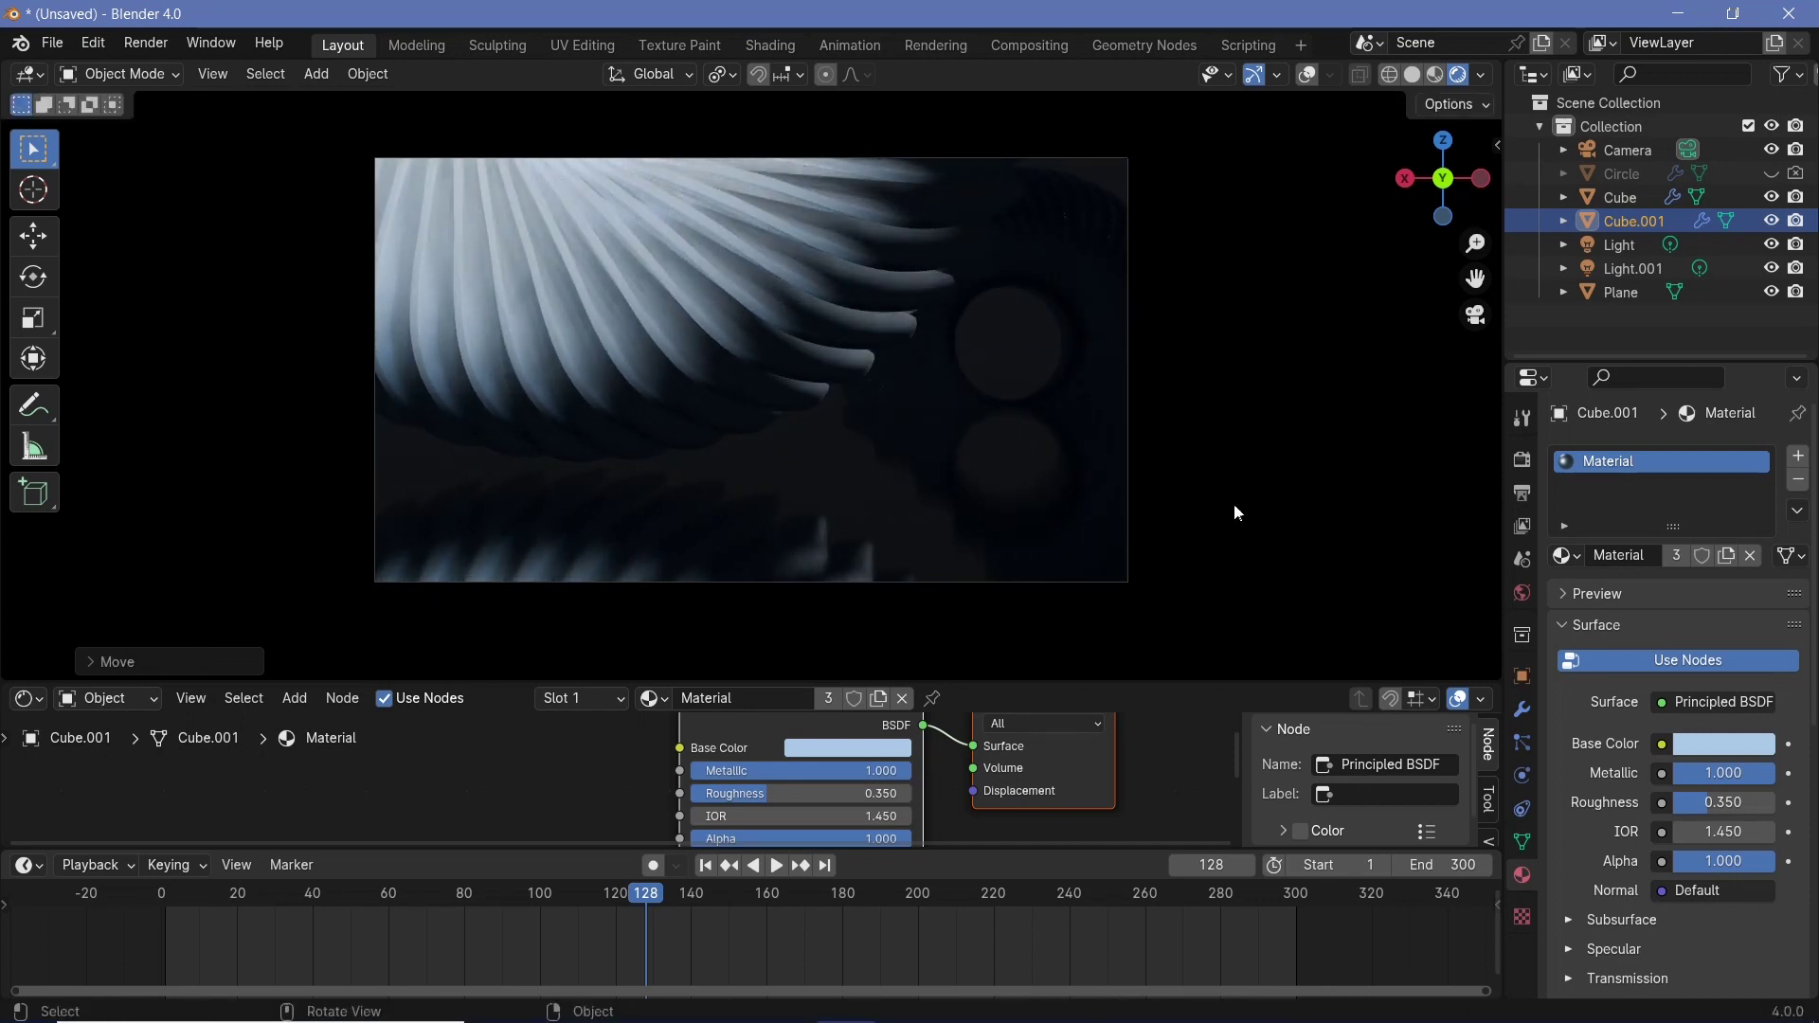
key("s")
left_click(1043, 438)
key("g")
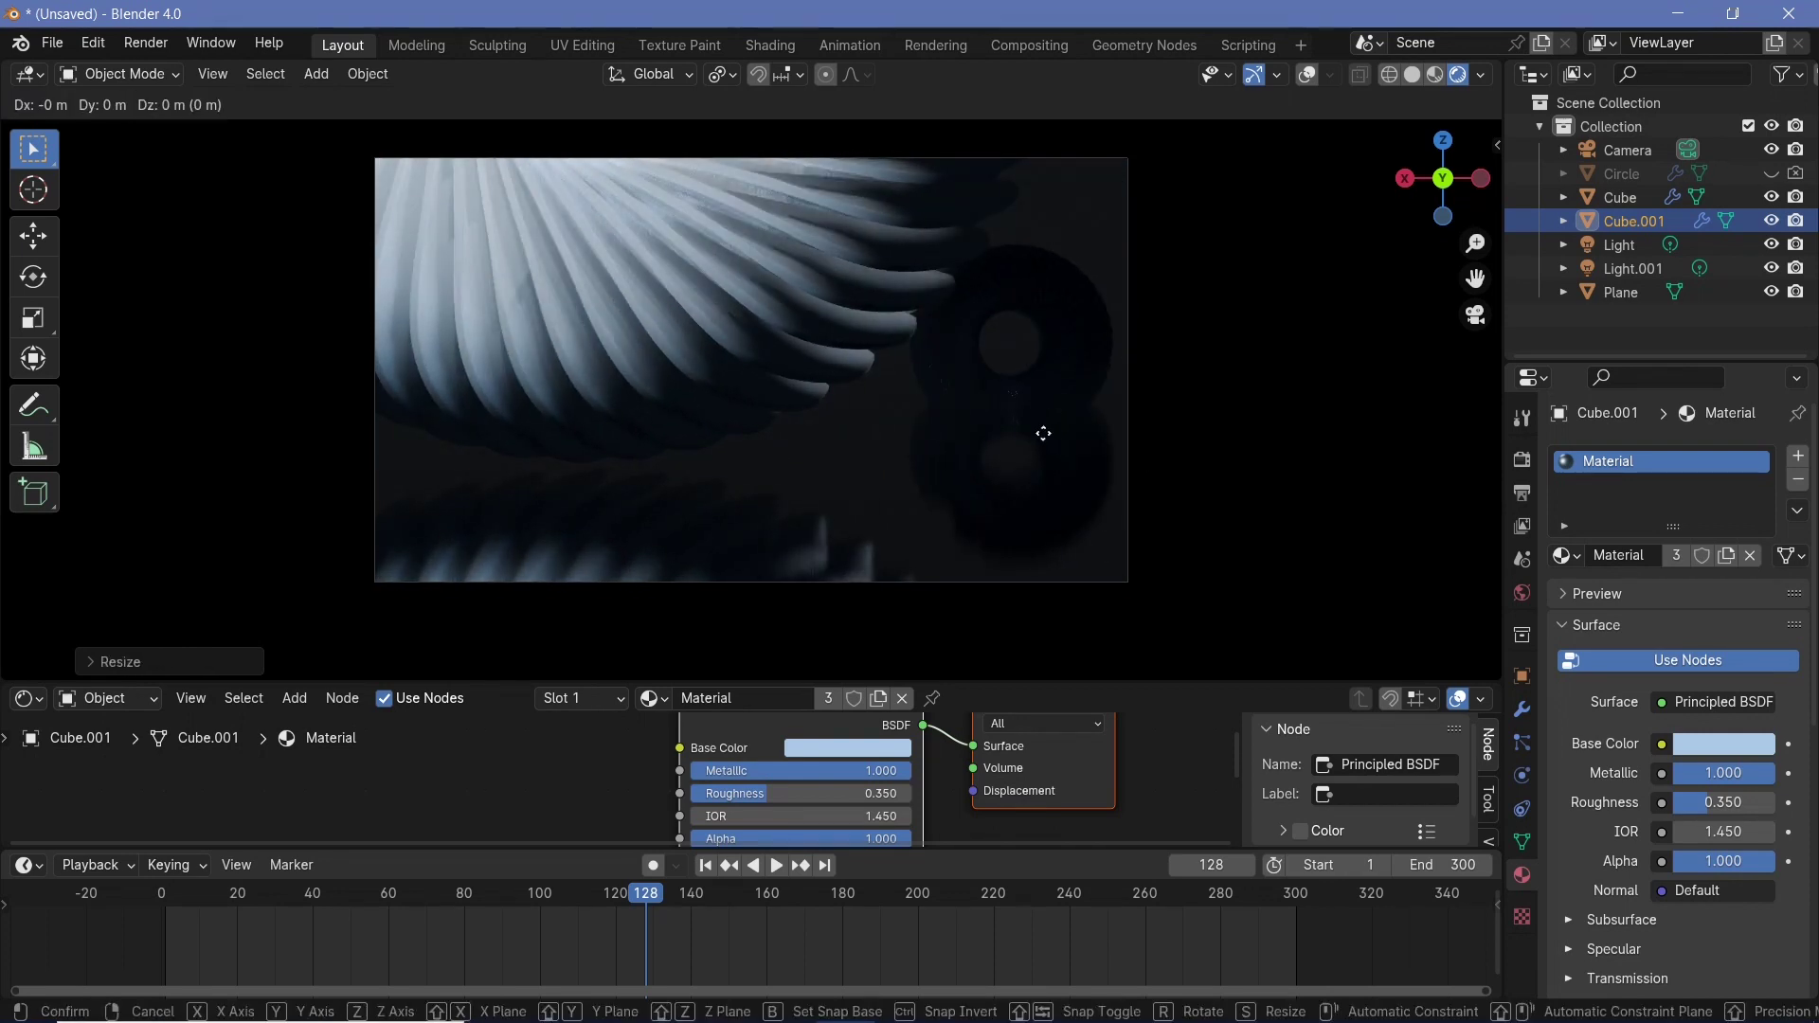
key("s")
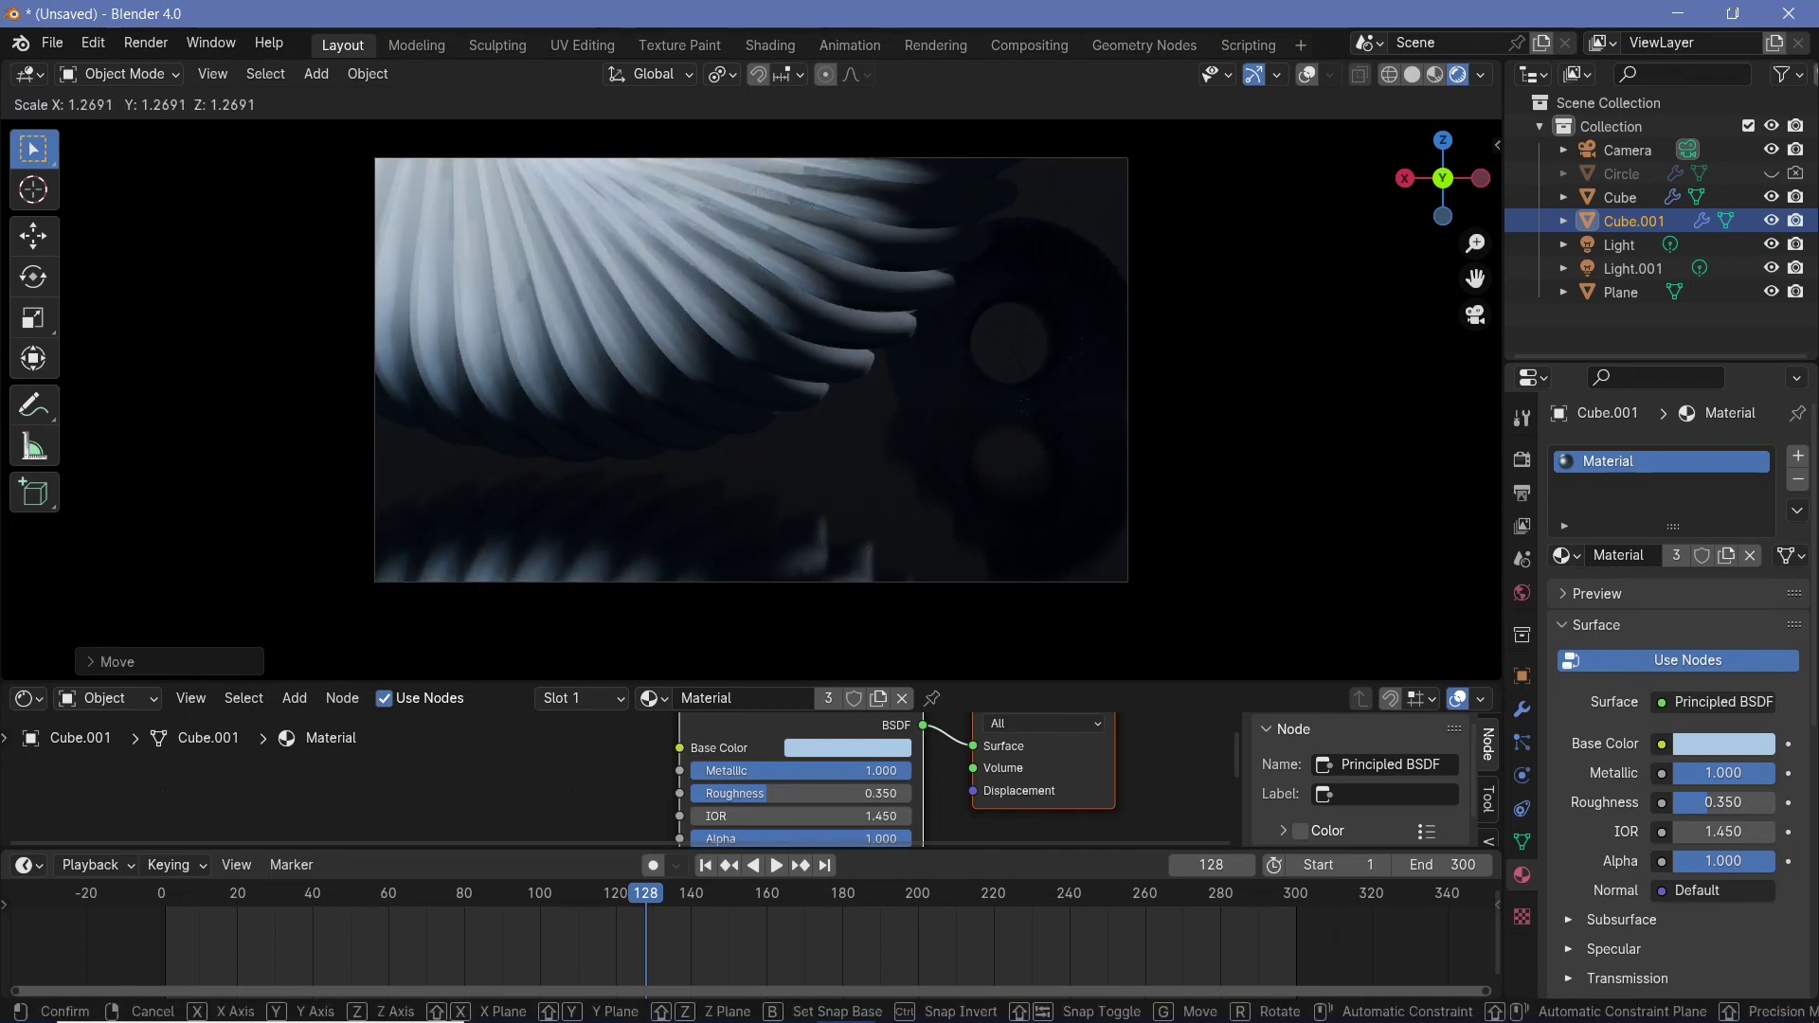
- Confirm the back ring's size, then enable camera depth of field: F-stop 0.1, focus 5.5 m
left_click(846, 491)
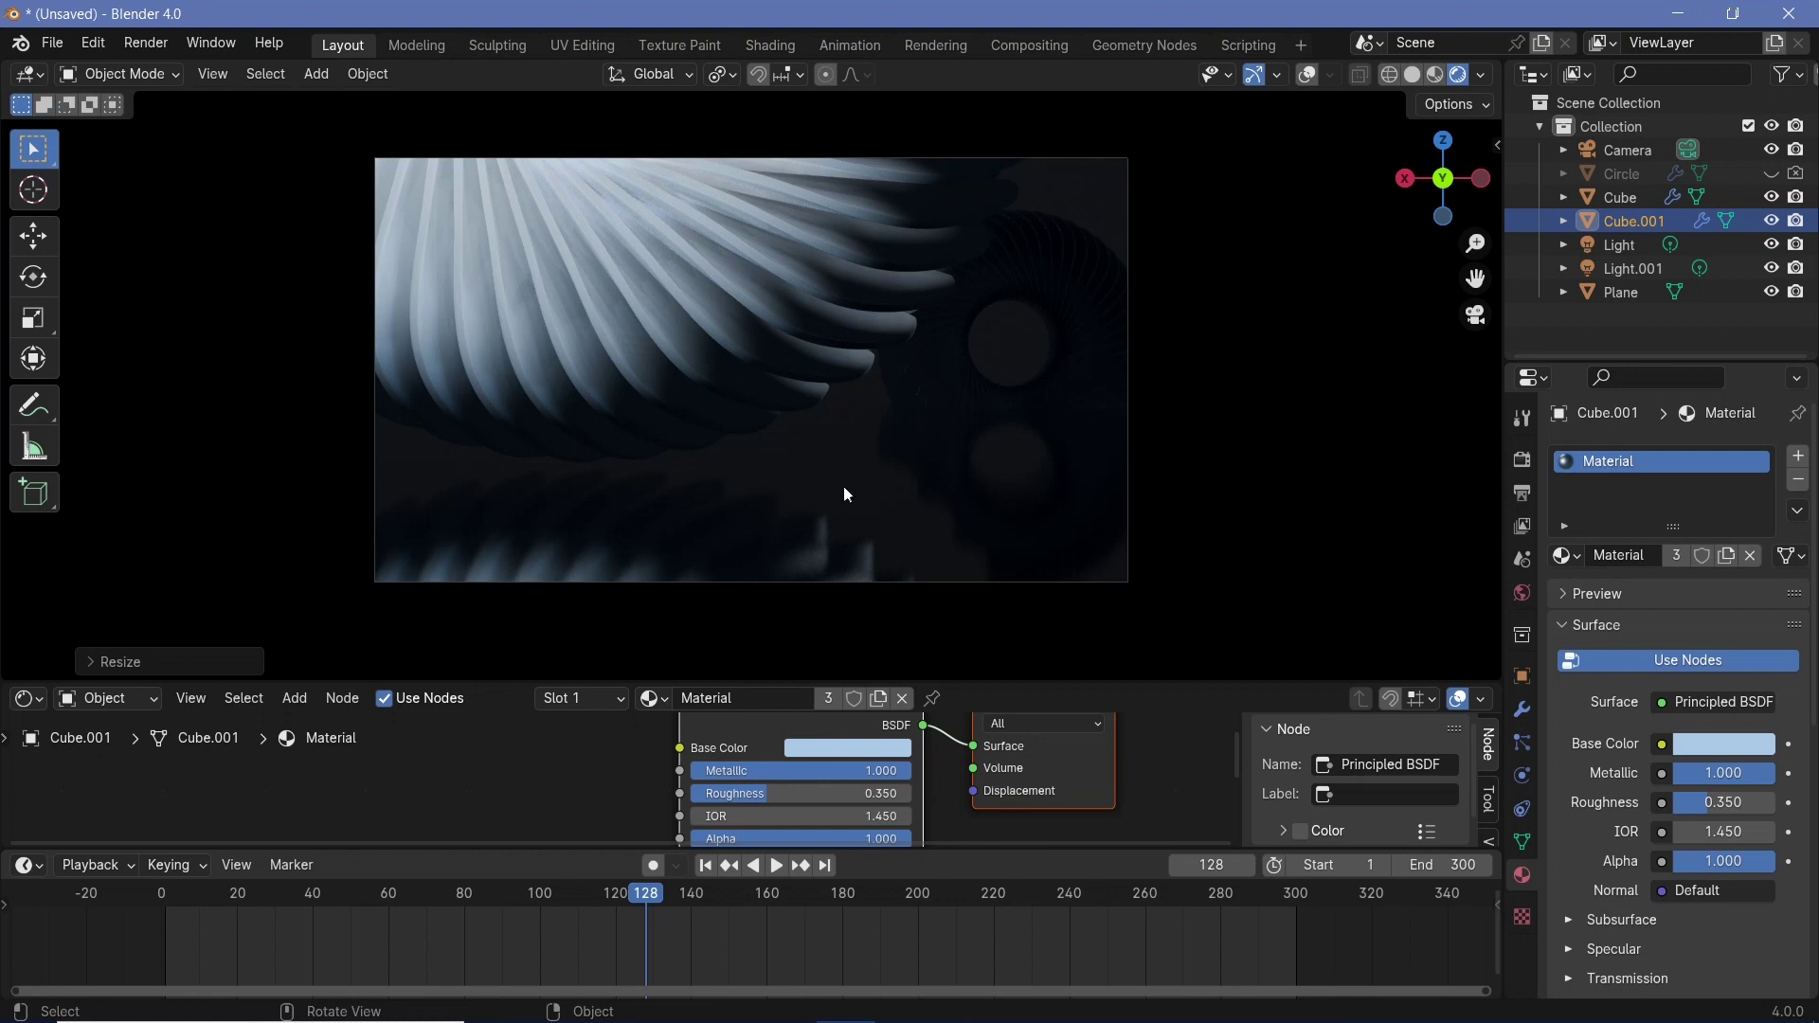
left_click(1631, 152)
left_click(1578, 752)
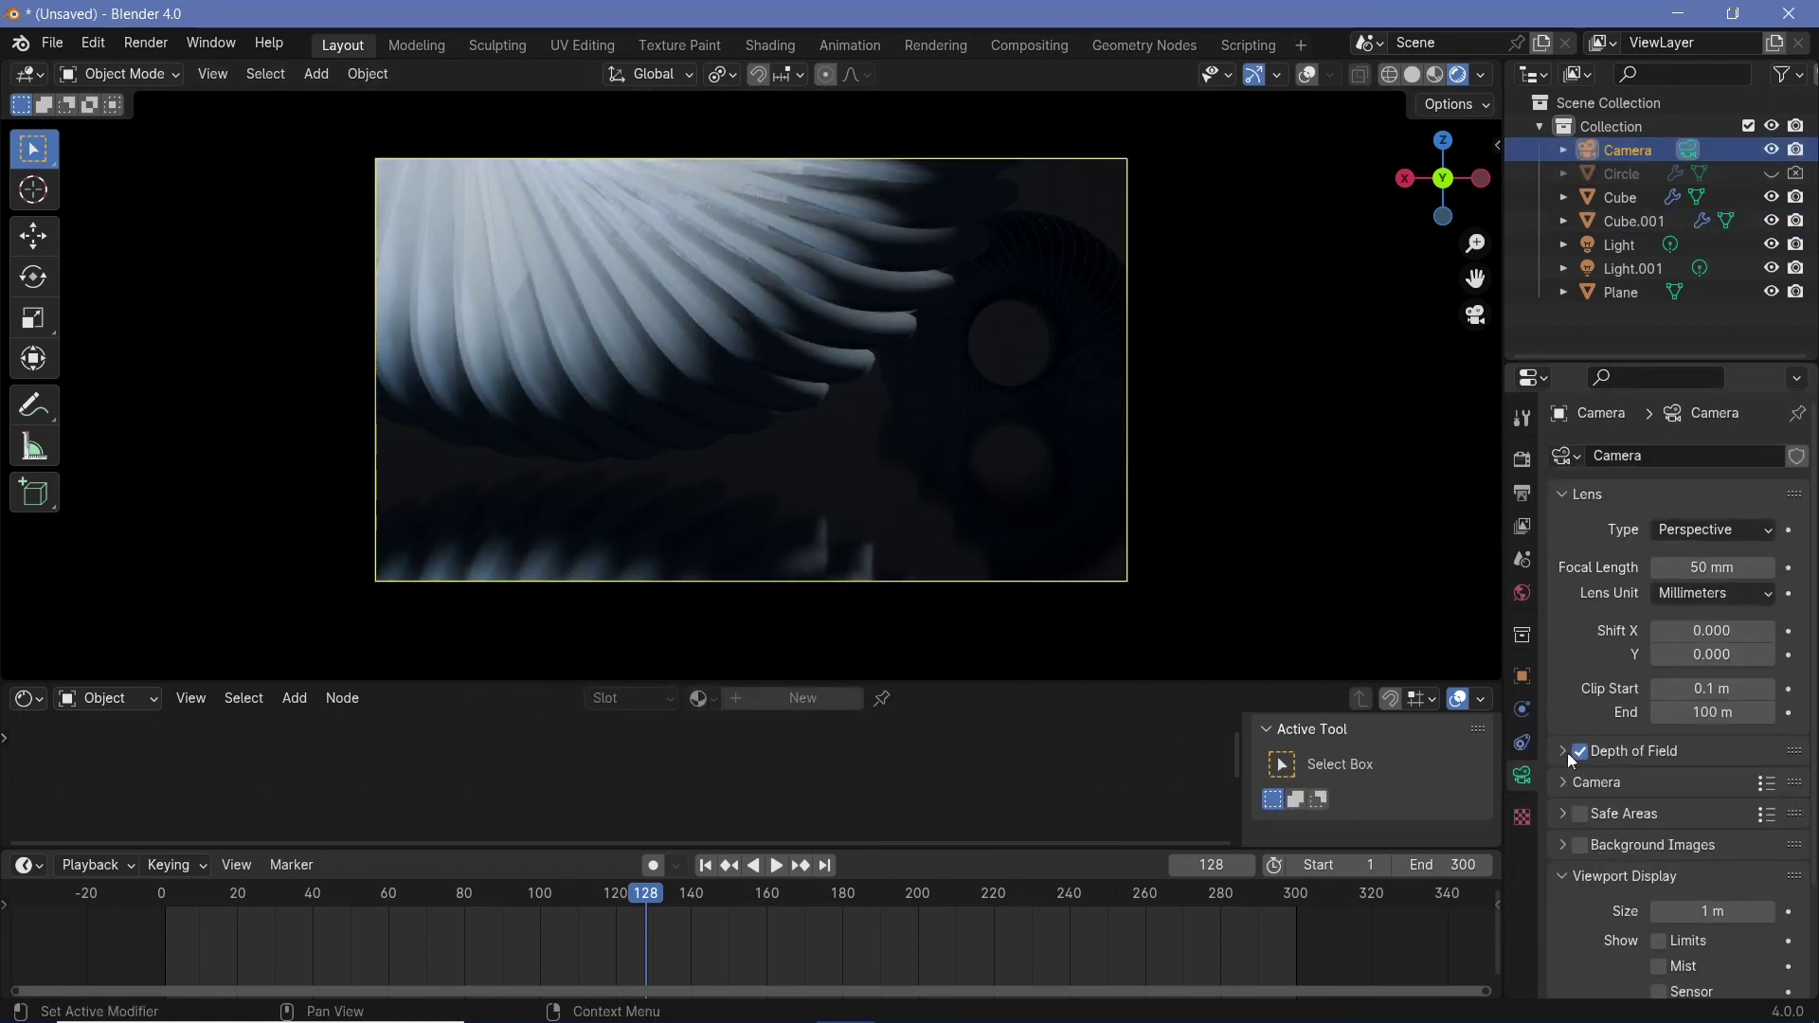
left_click(1561, 751)
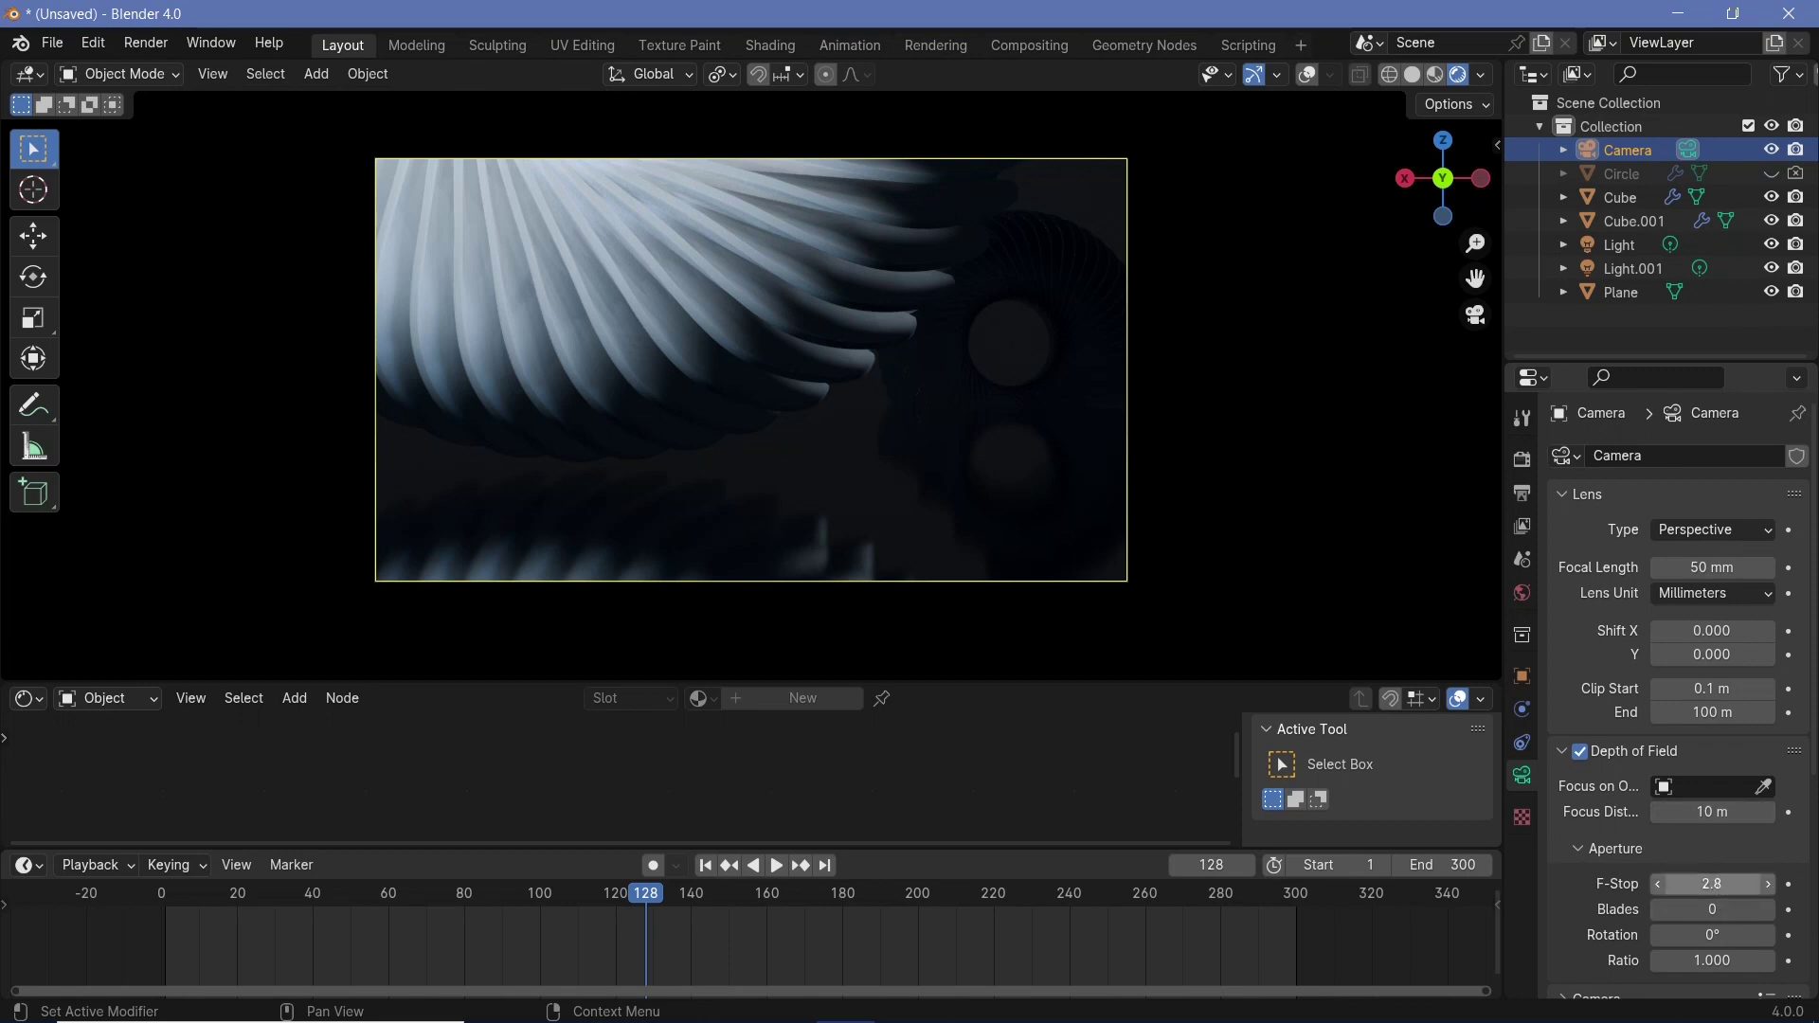
left_click_drag(1711, 883, 1370, 850)
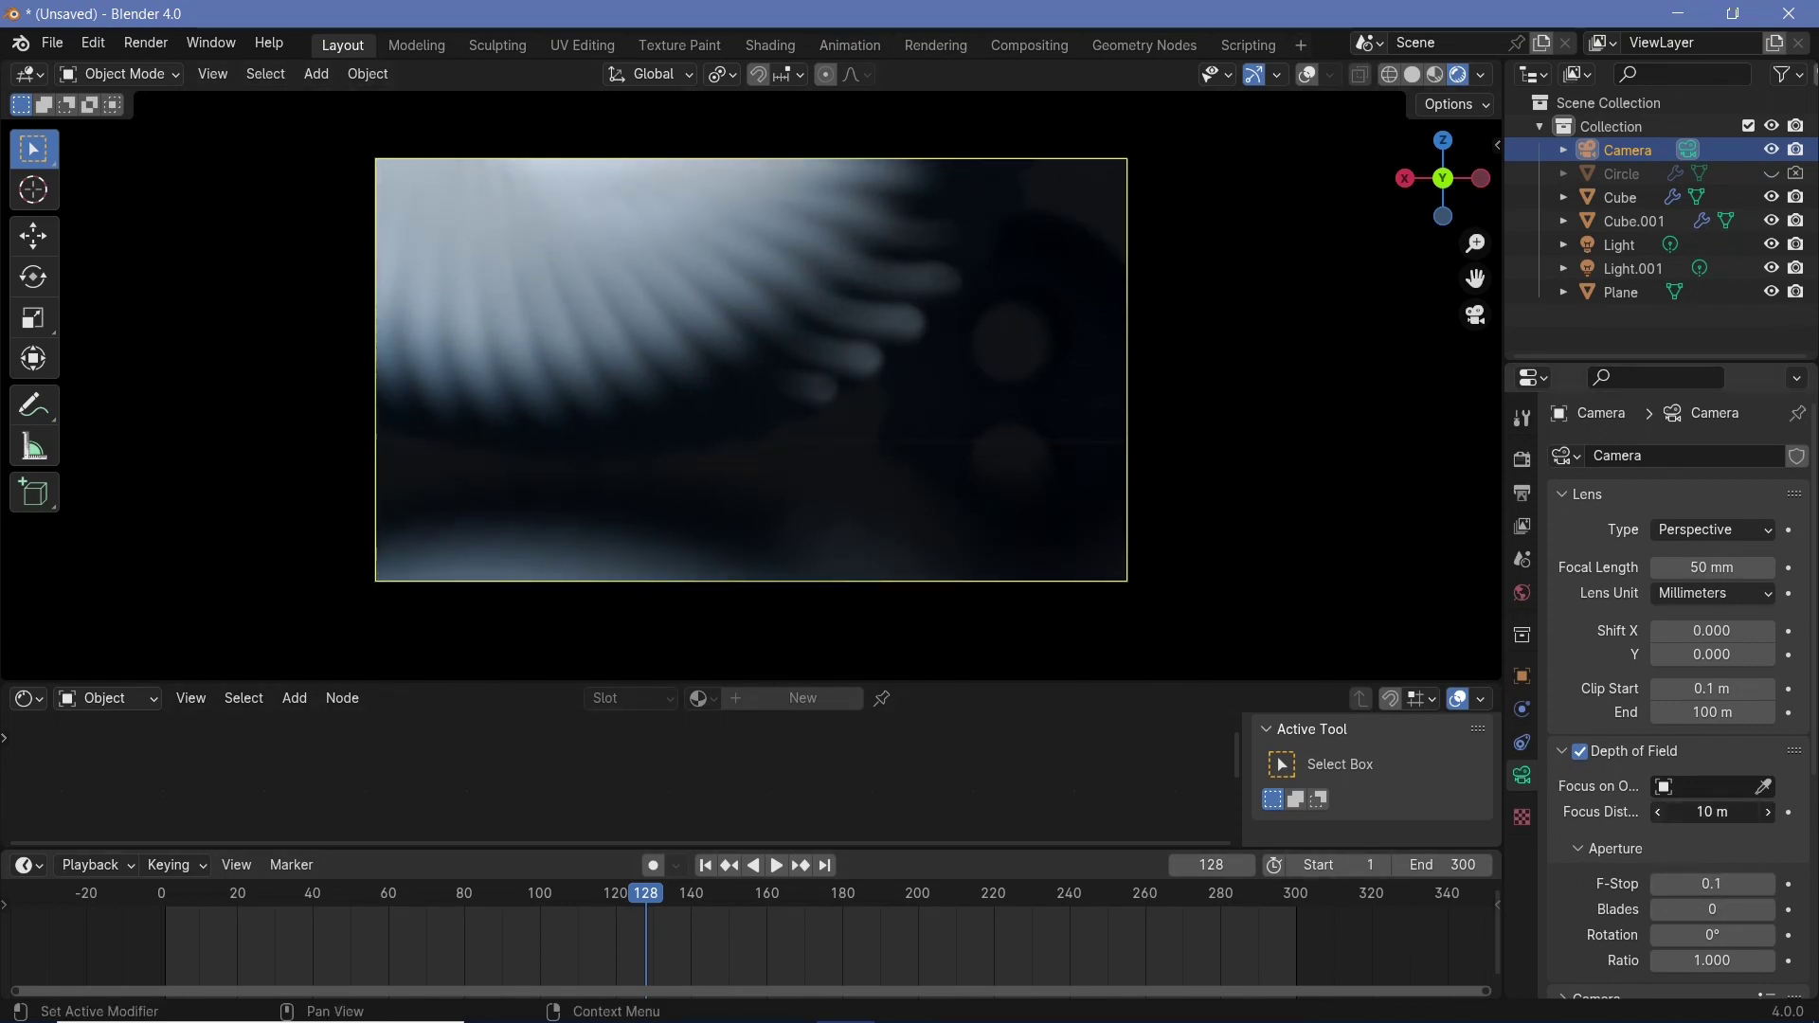
left_click_drag(1712, 812, 1559, 812)
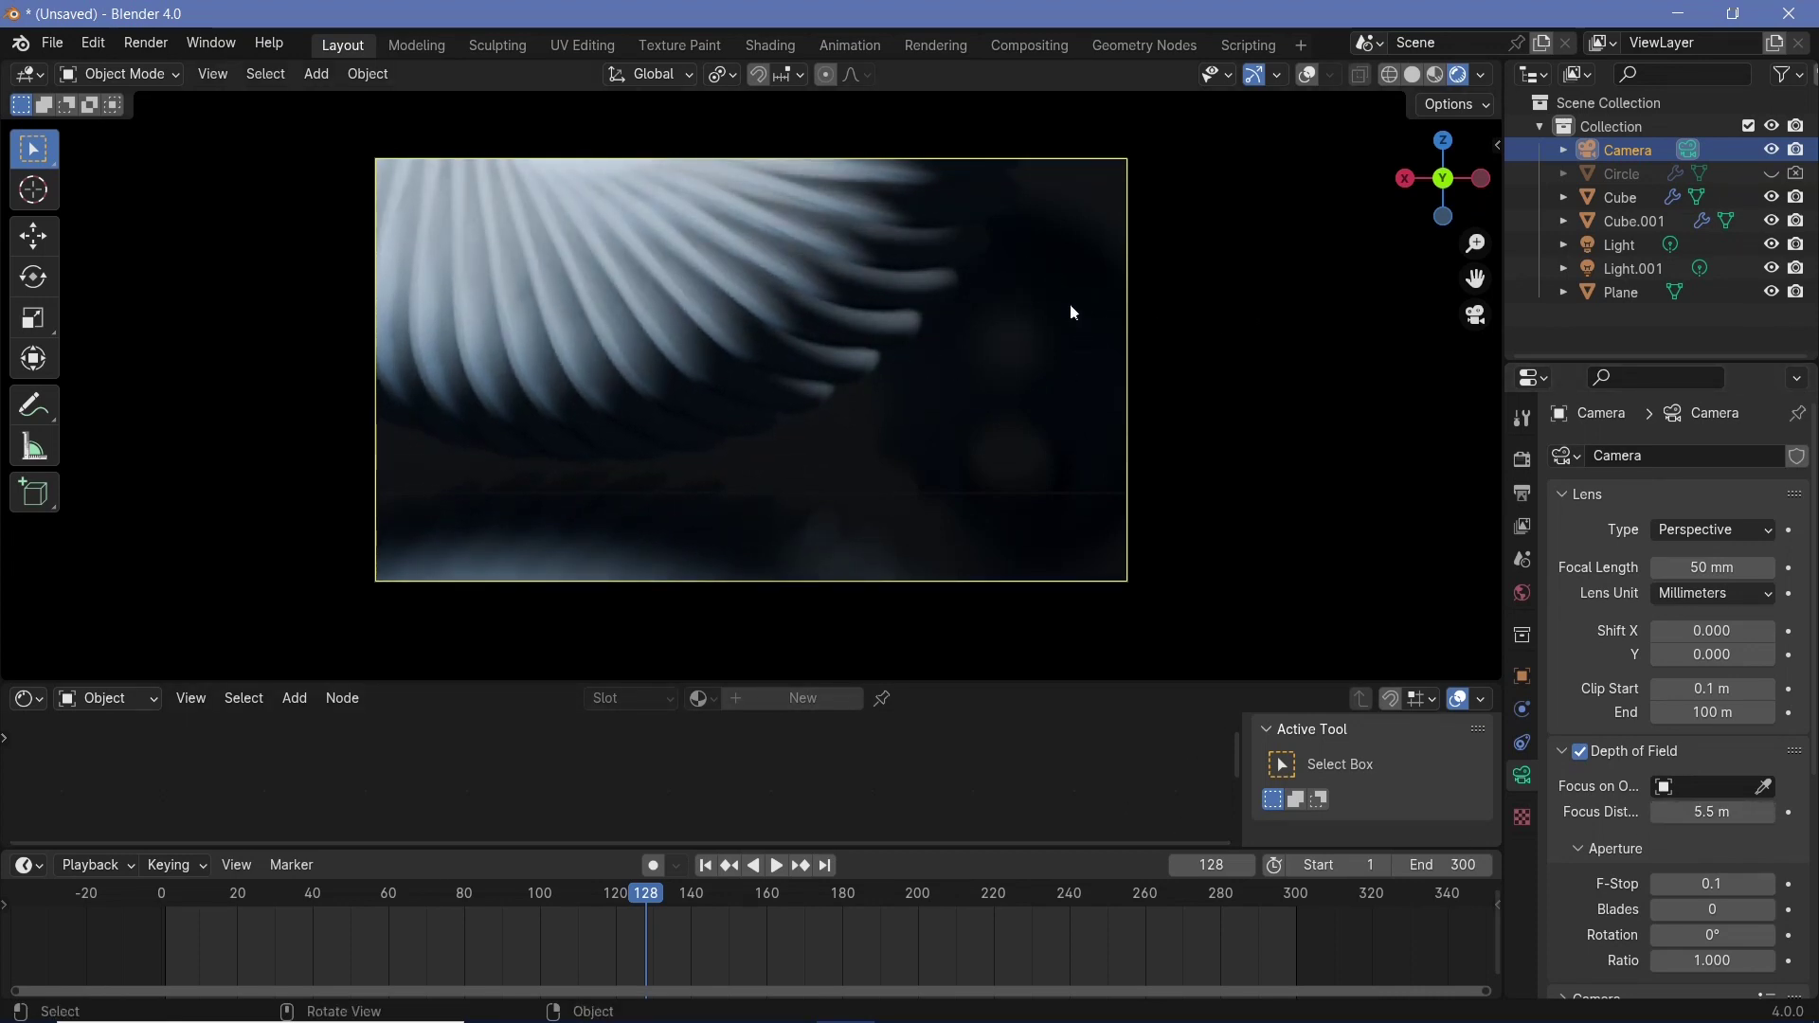
- Duplicate Light.001 into Light.002 and move it along Y, checking placement from another angle
left_click(1641, 270)
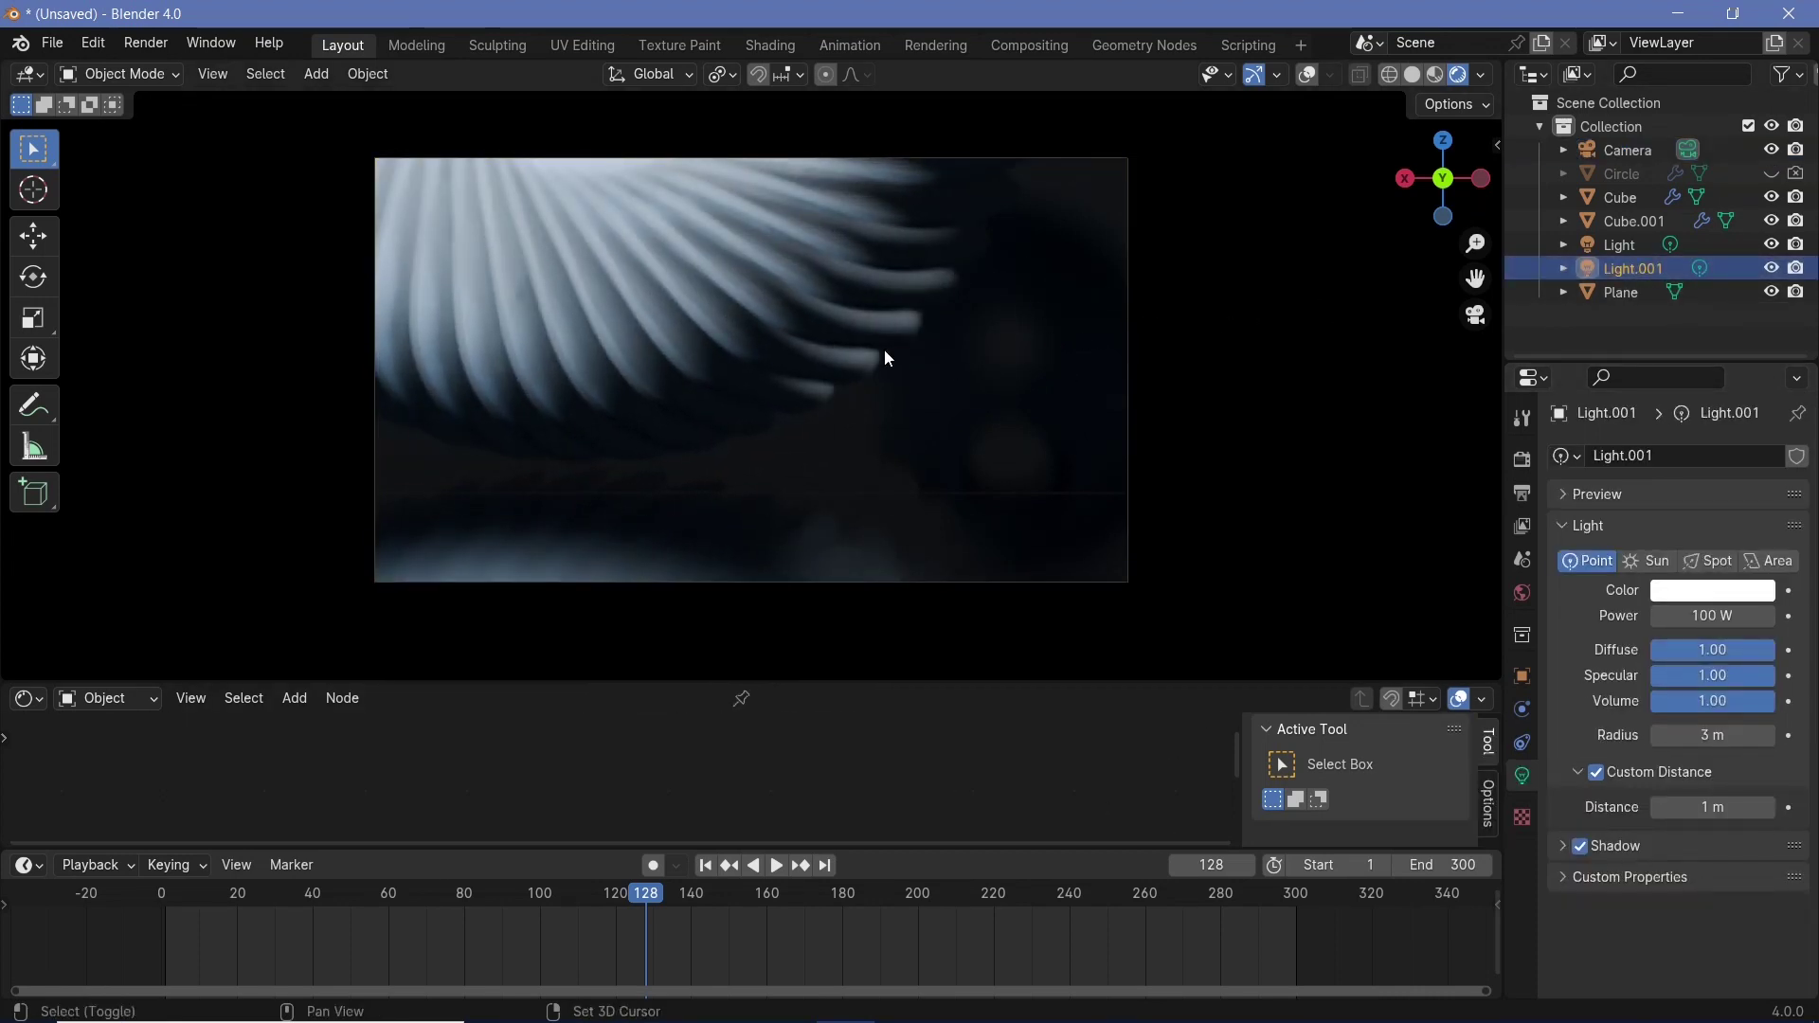
key("shift+d")
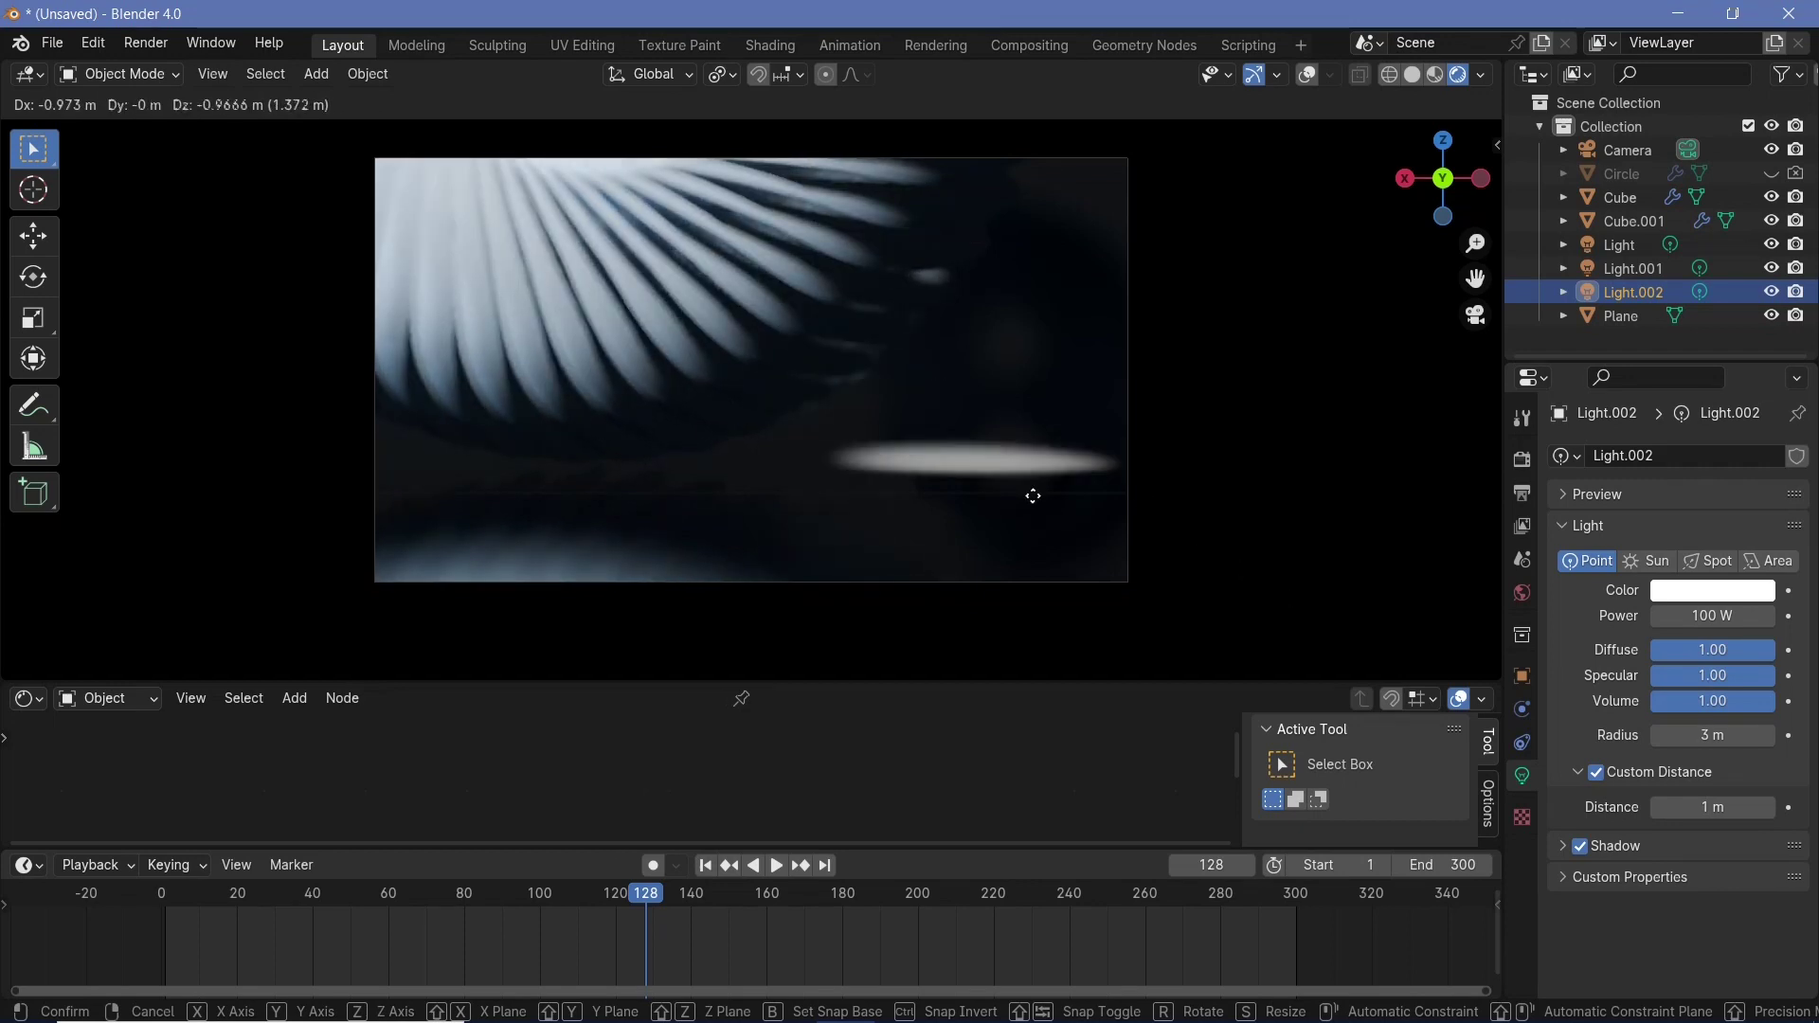
left_click(1027, 496)
left_click(1314, 79)
key("g")
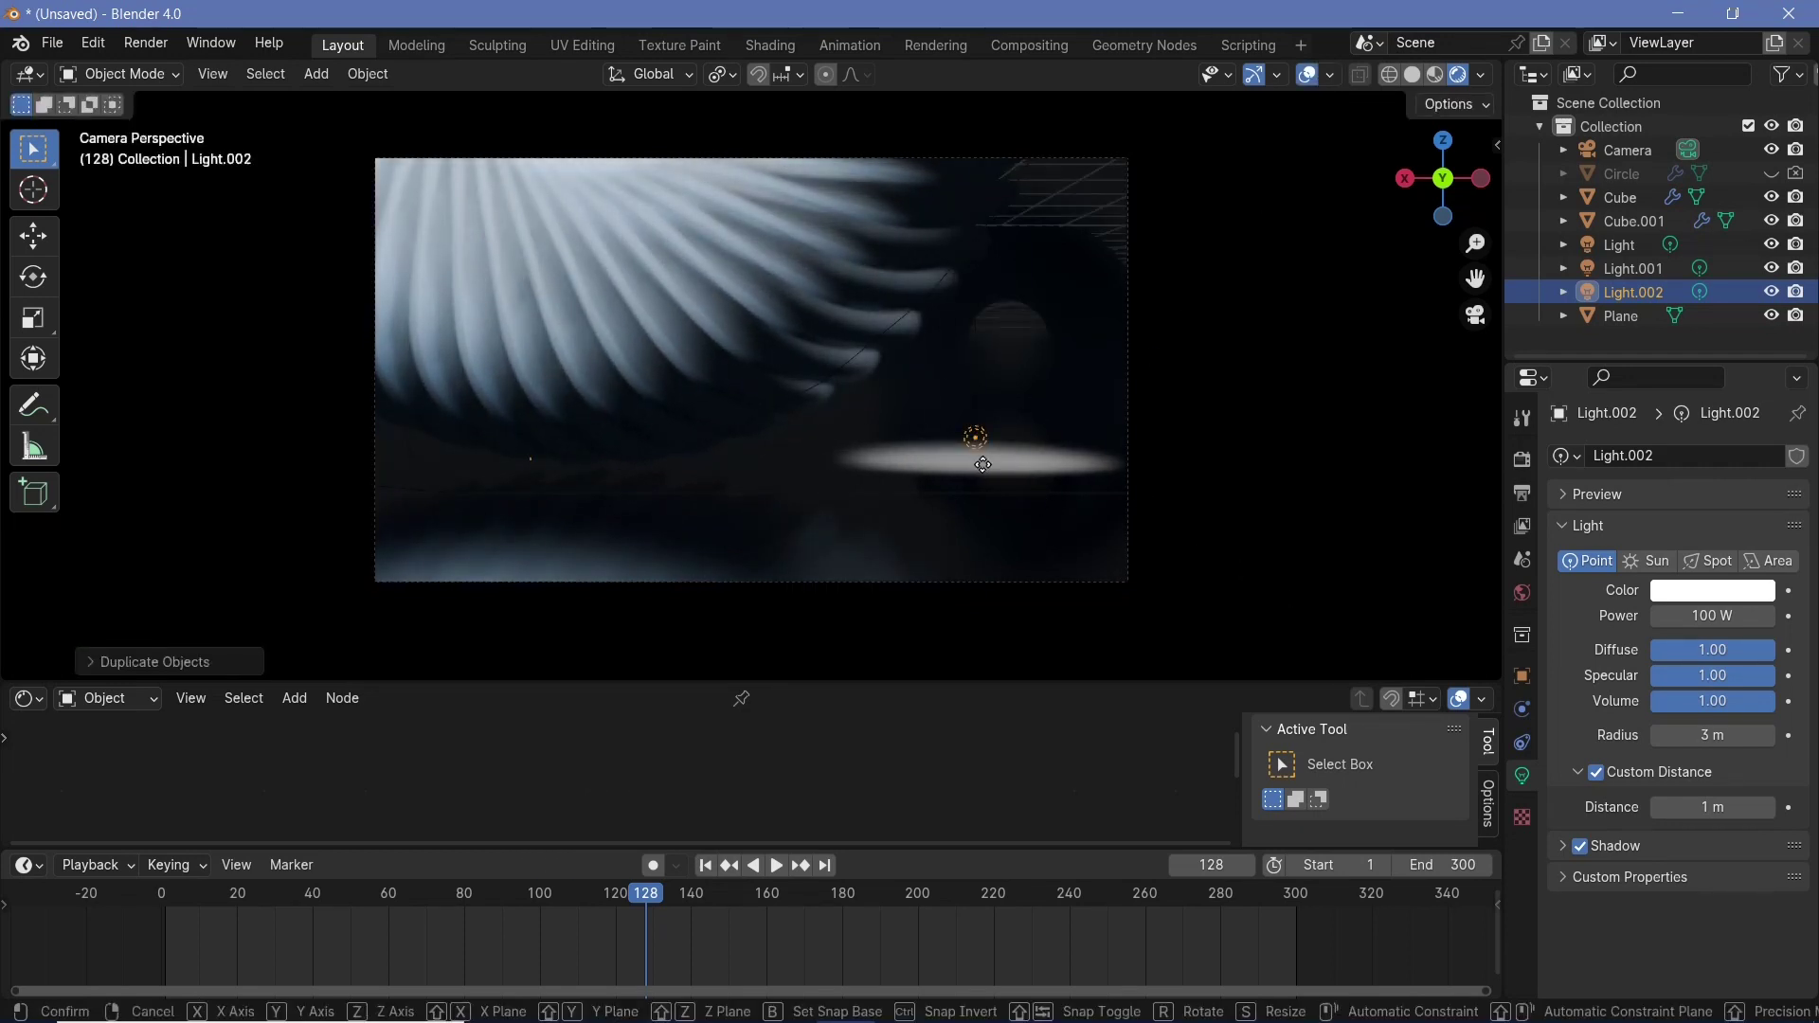
key("y")
left_click(967, 556)
middle_click_drag(966, 556, 1105, 334)
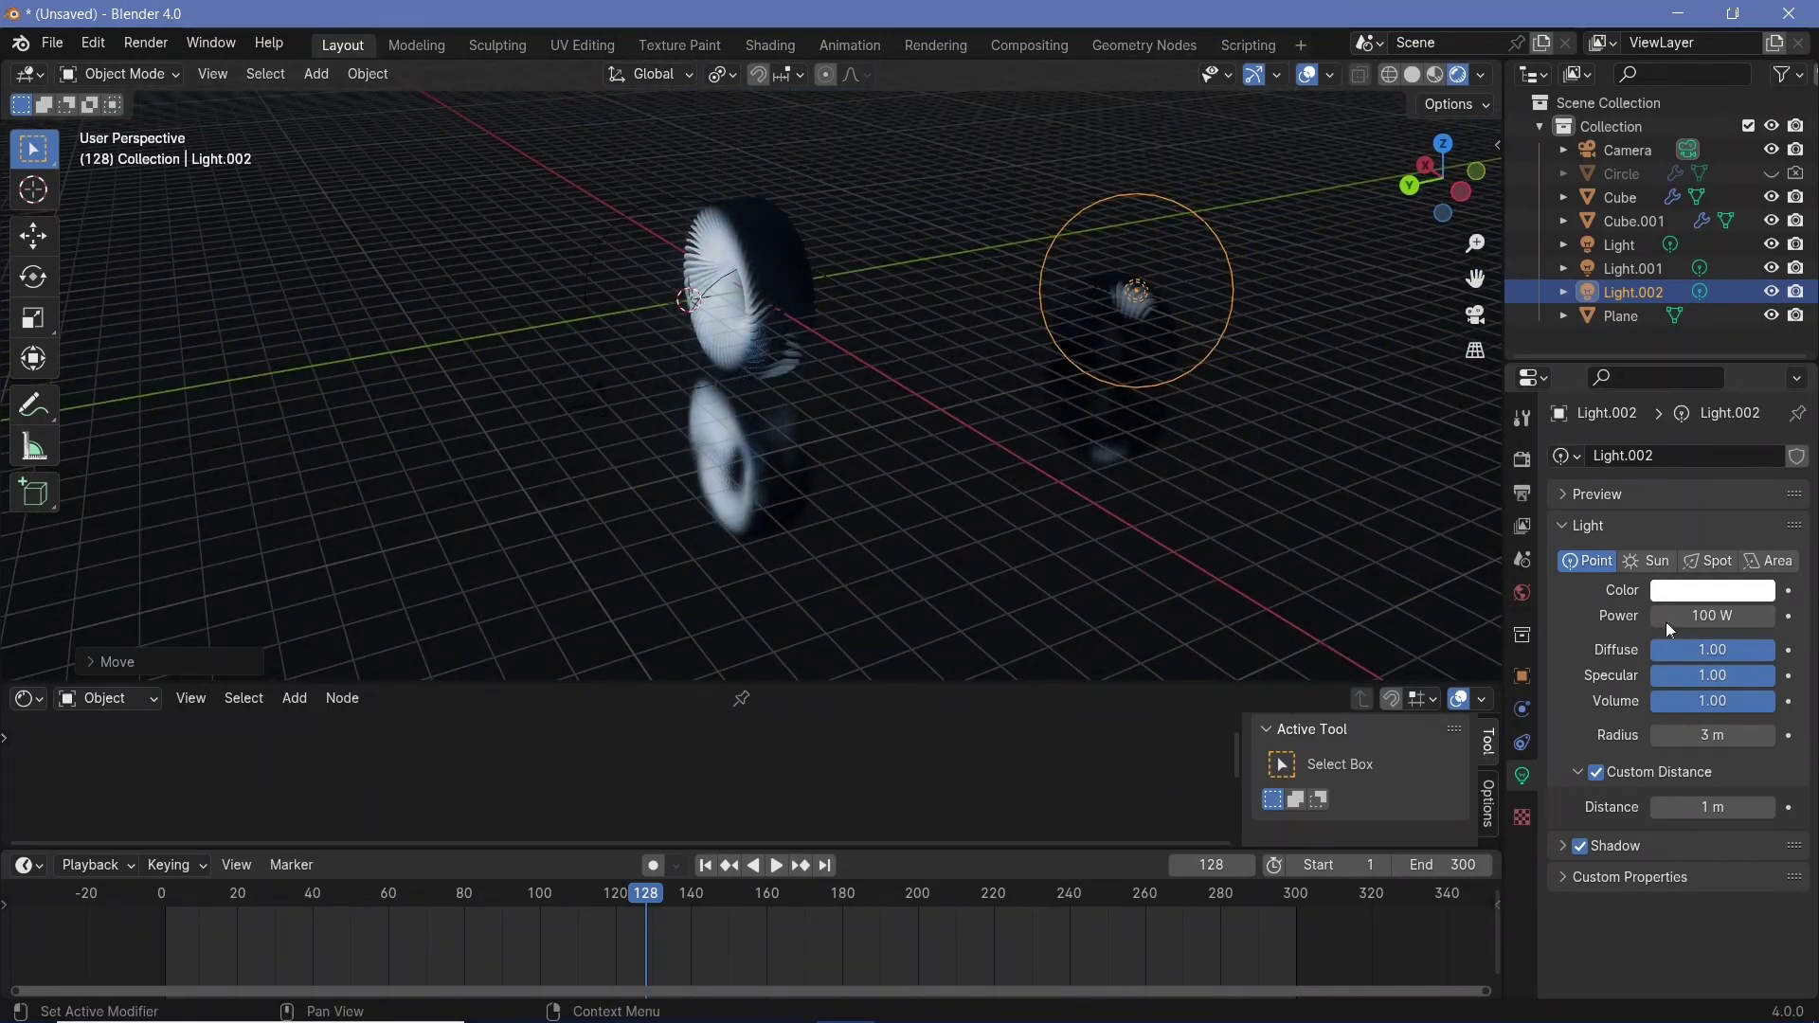
key("KP_0")
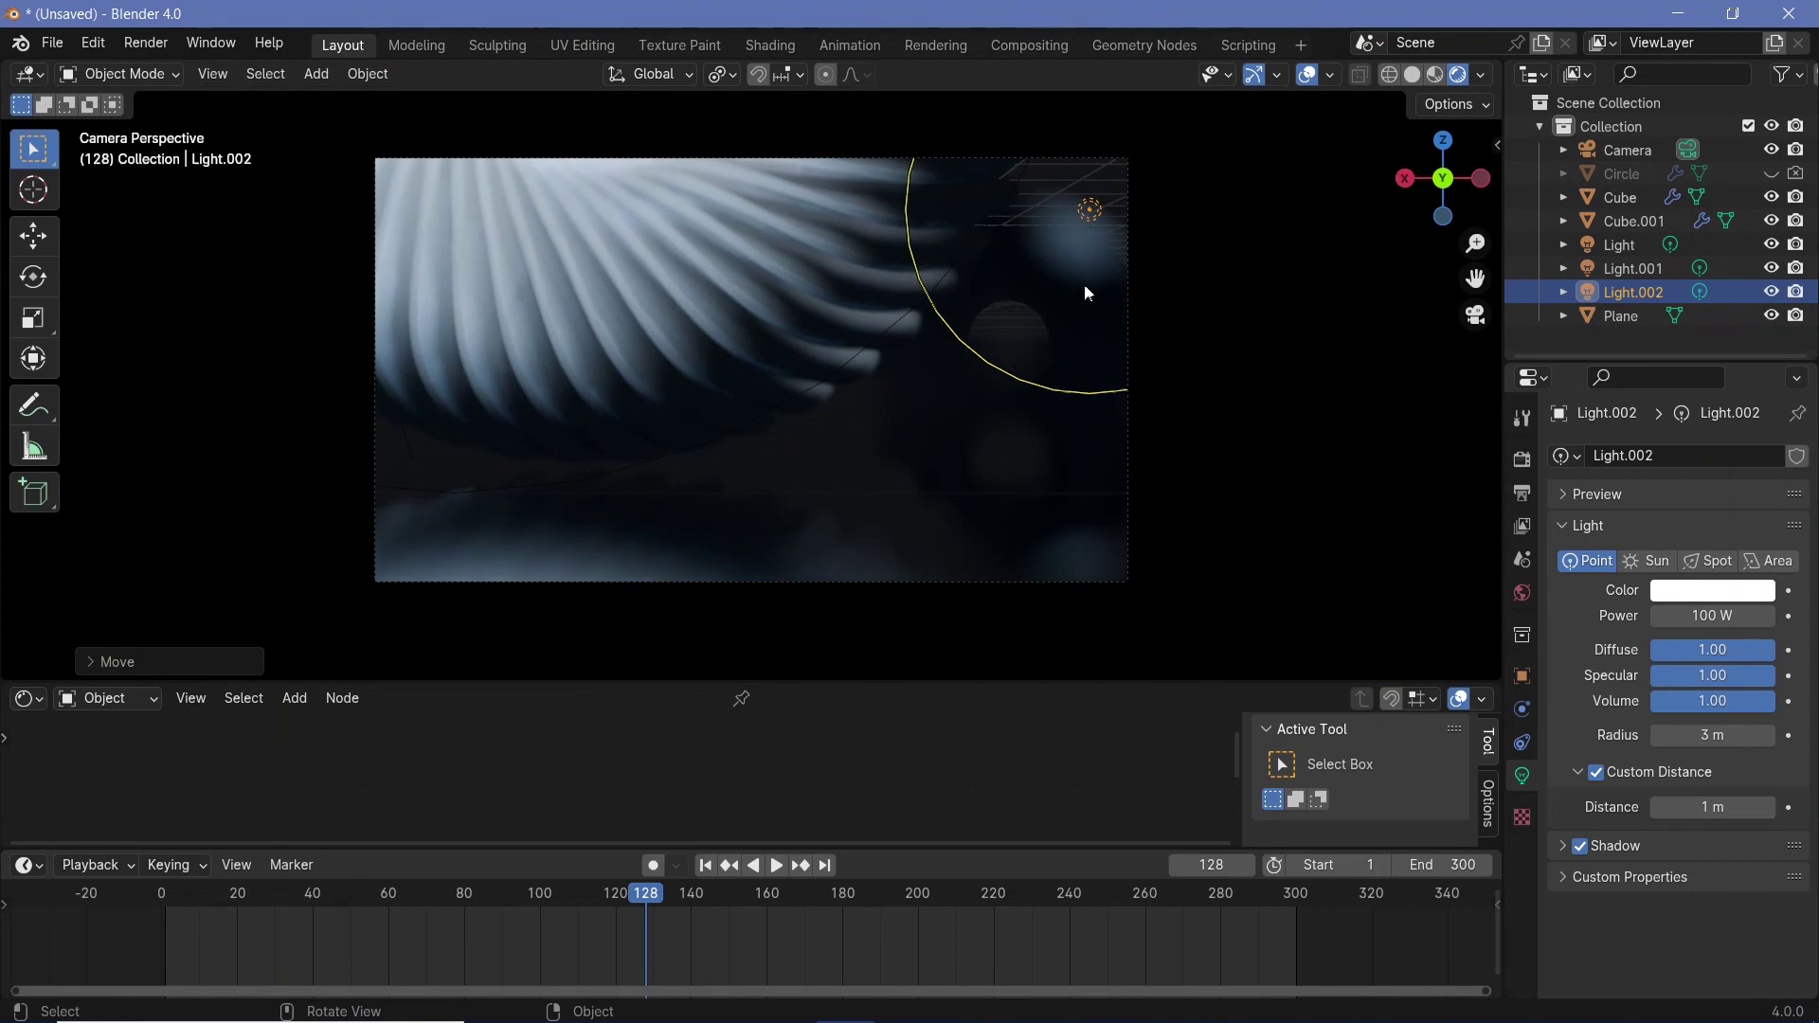
- Reposition Light.002 along Y near the blurred back ring, with overlays hidden
key("g")
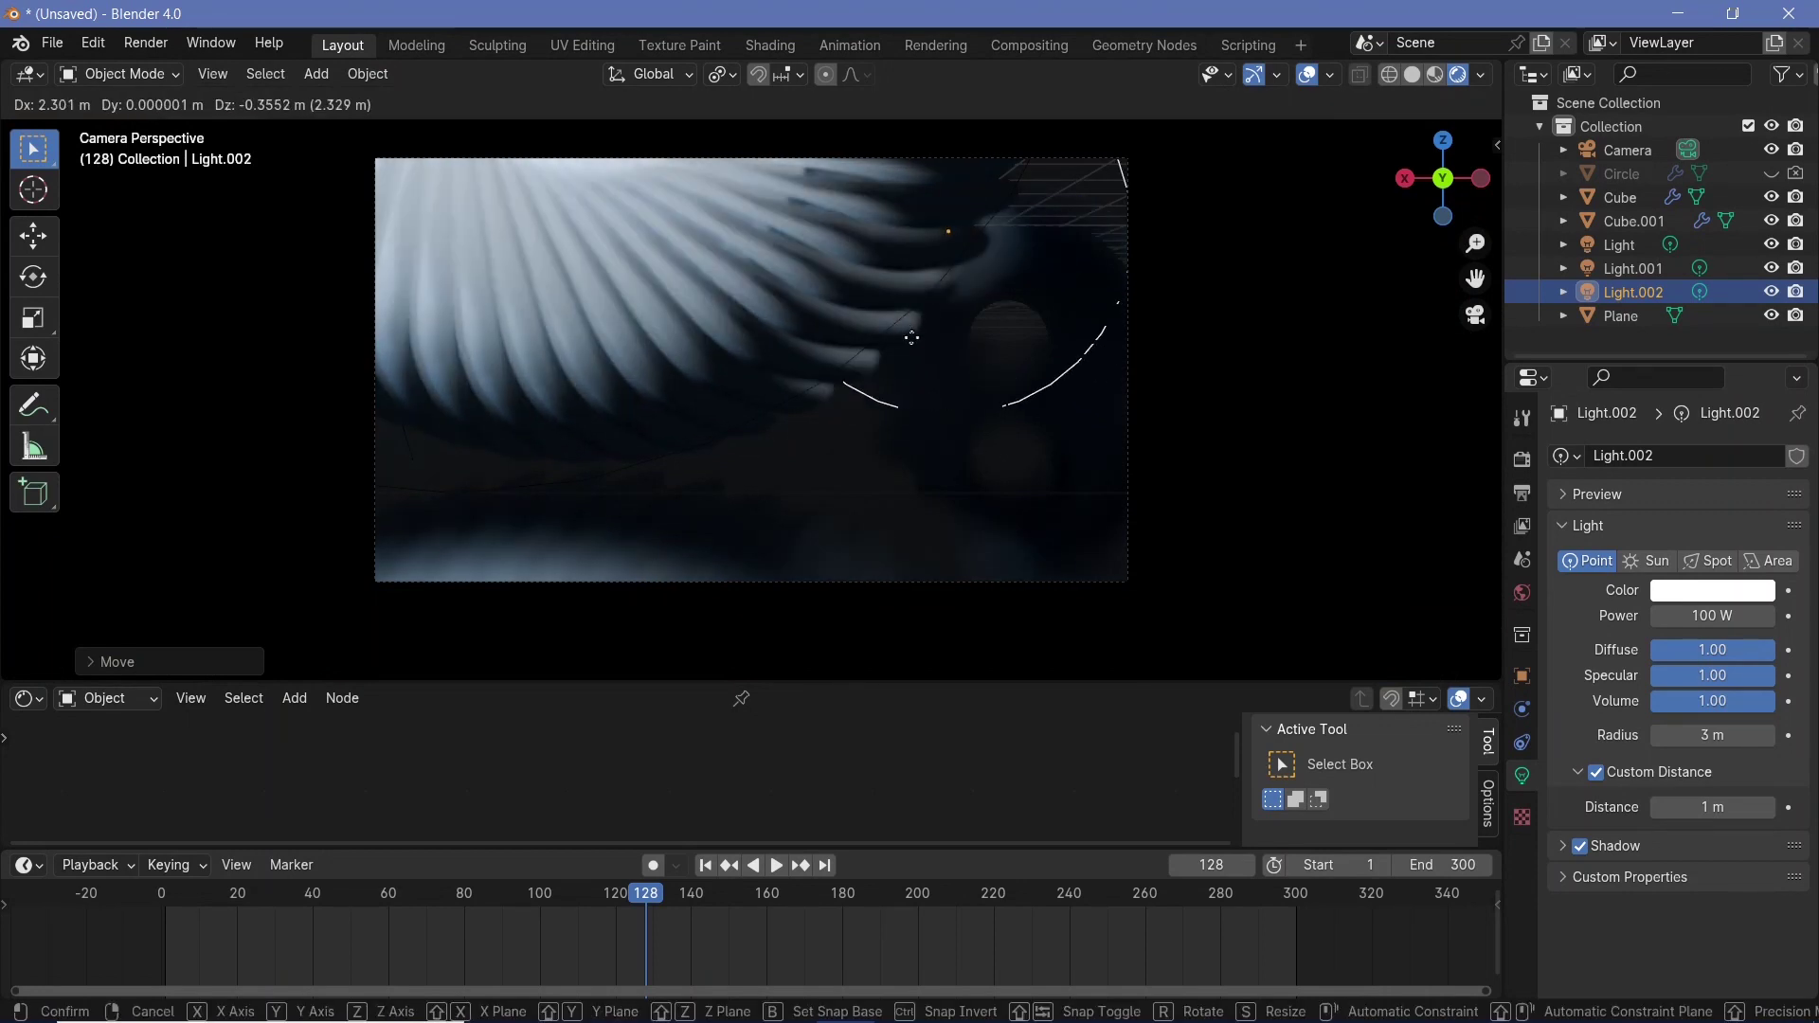
left_click(932, 353)
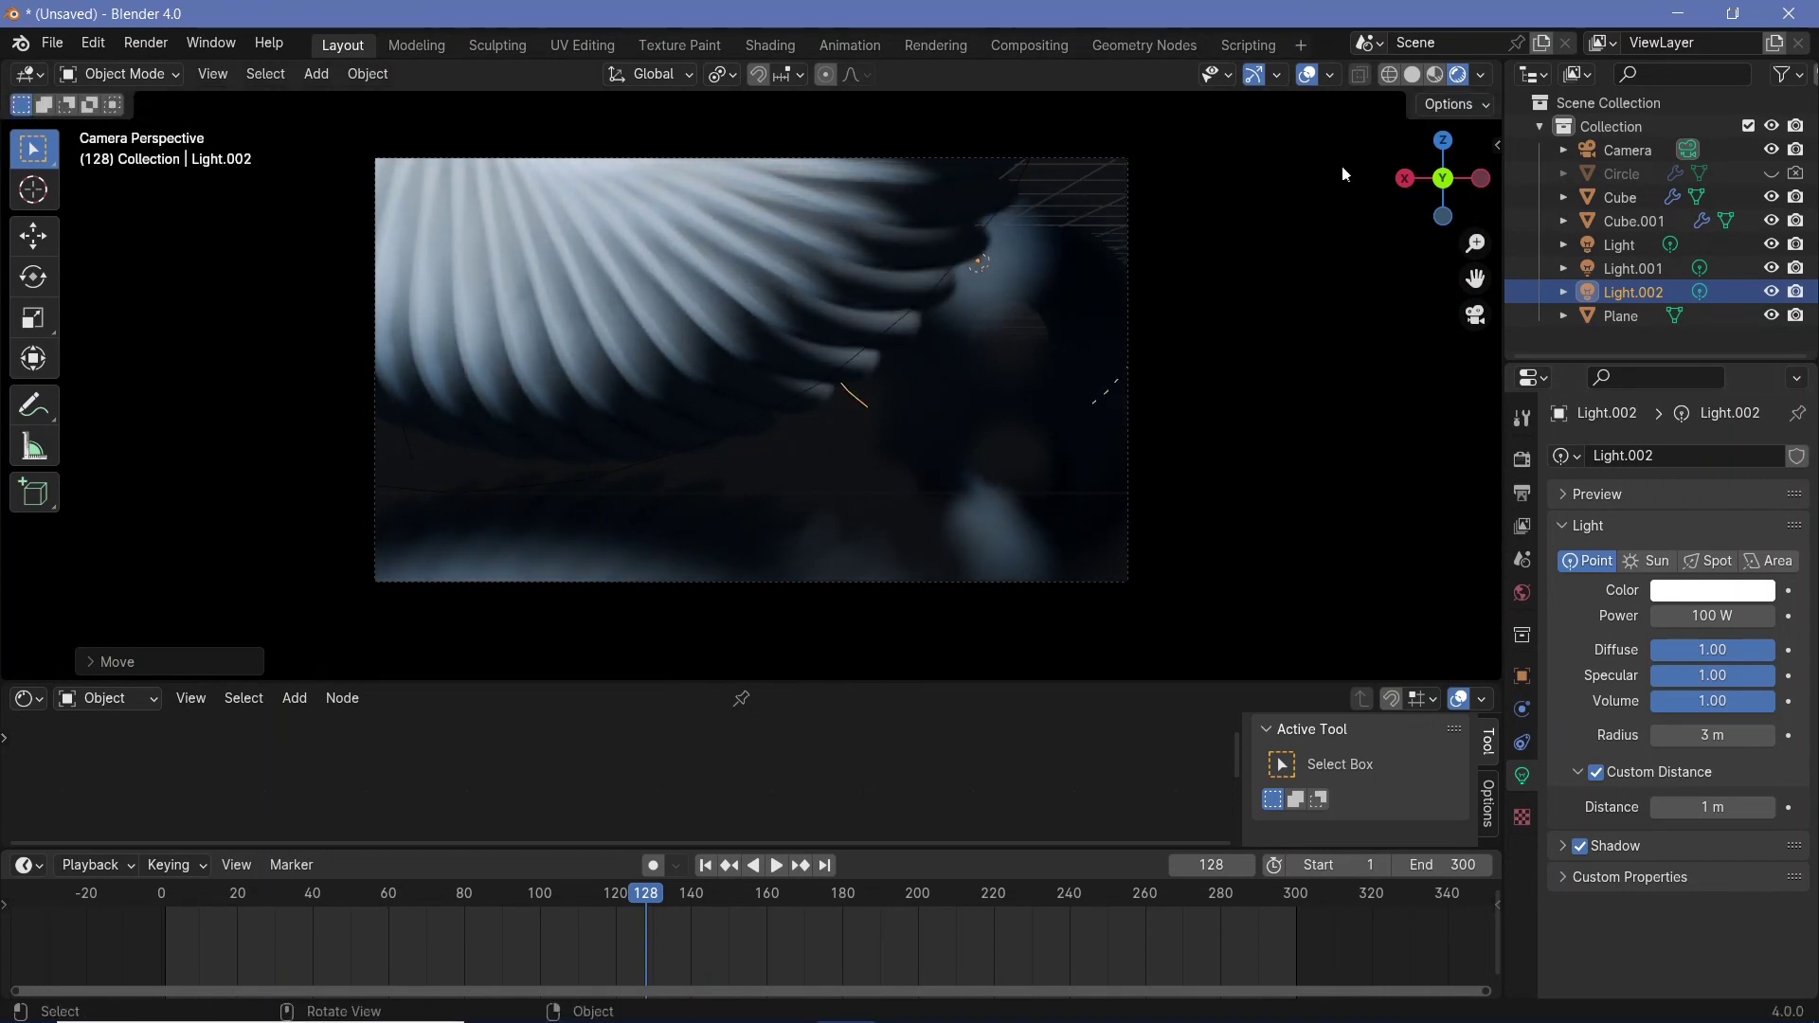
left_click(1307, 75)
left_click(1082, 288)
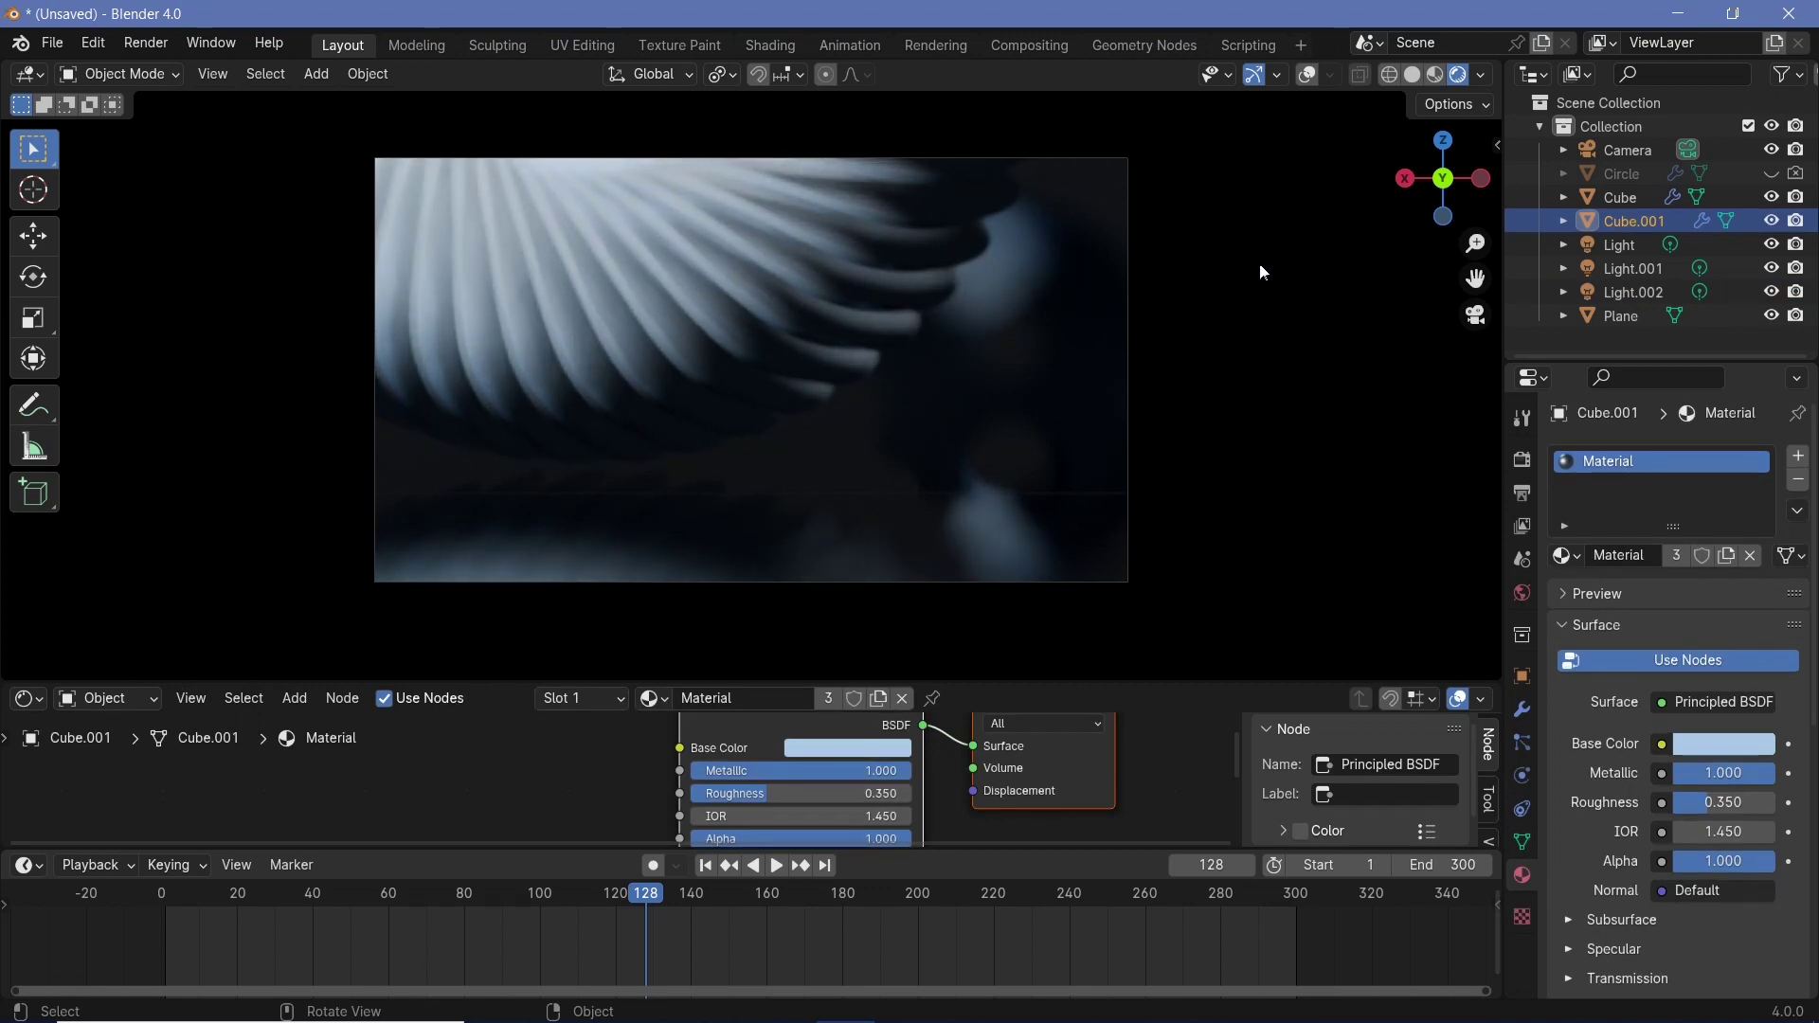
left_click(1641, 292)
key("g")
key("y")
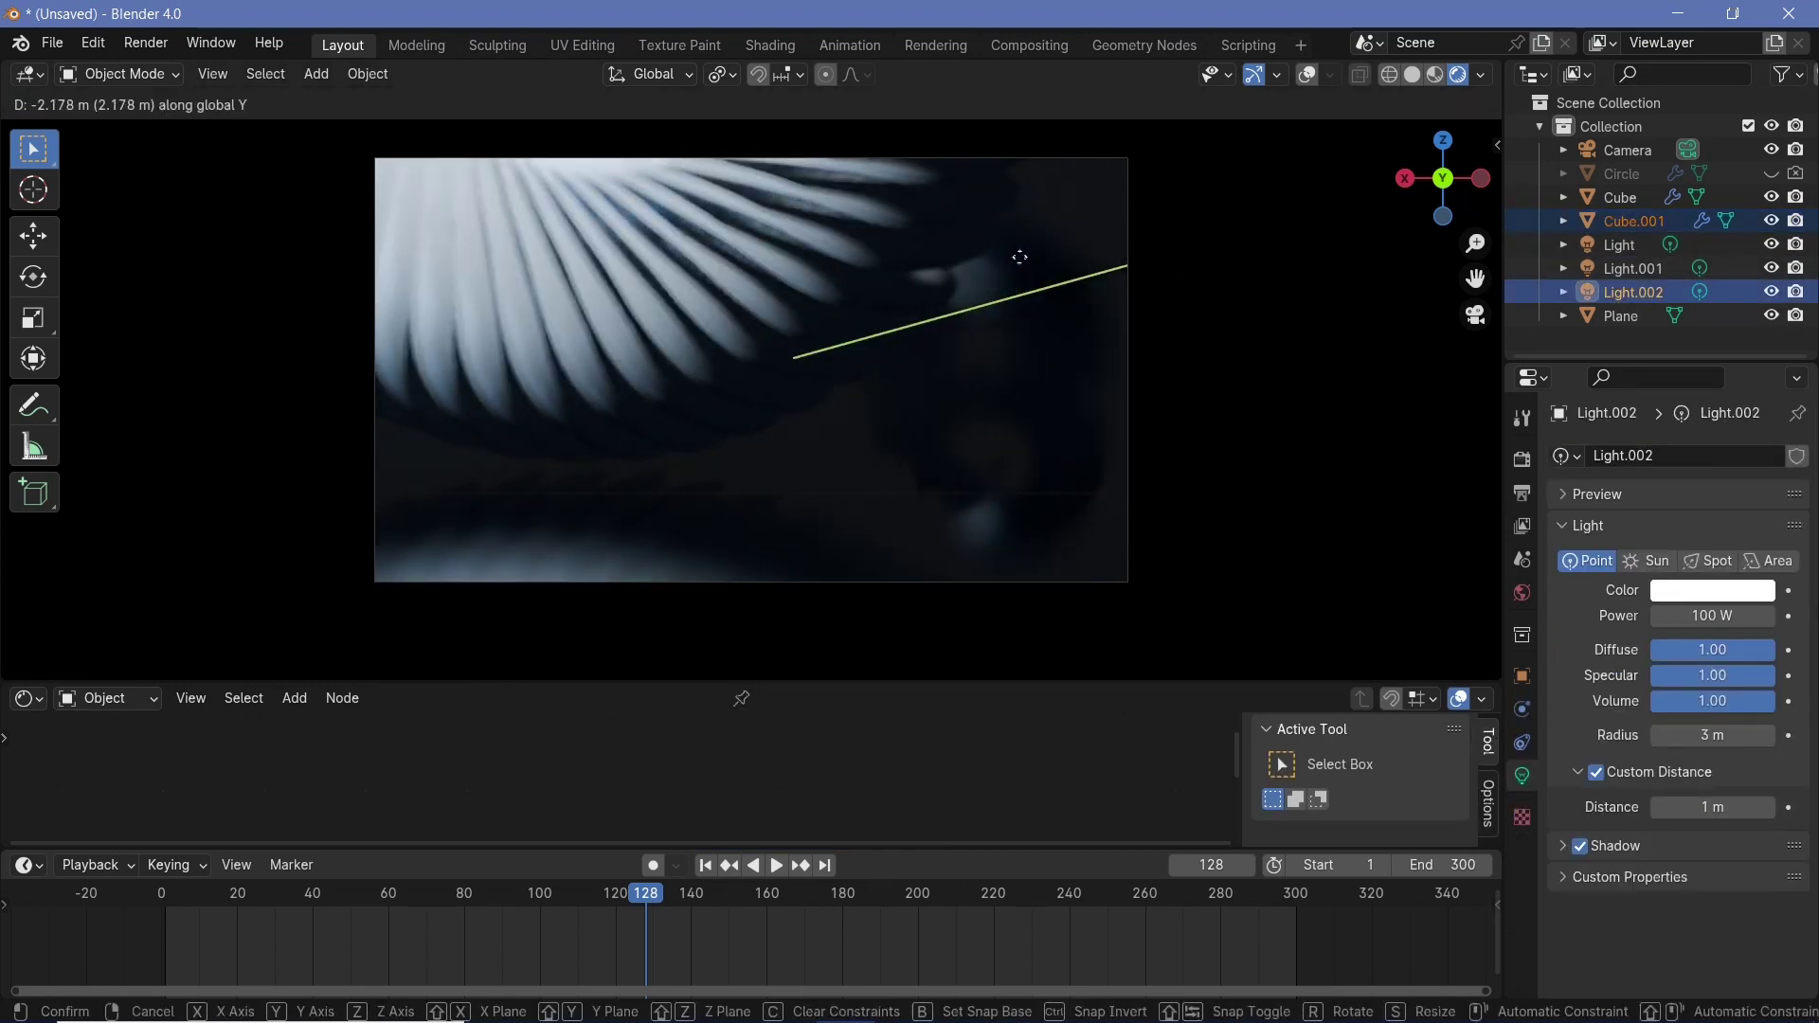
left_click(714, 532)
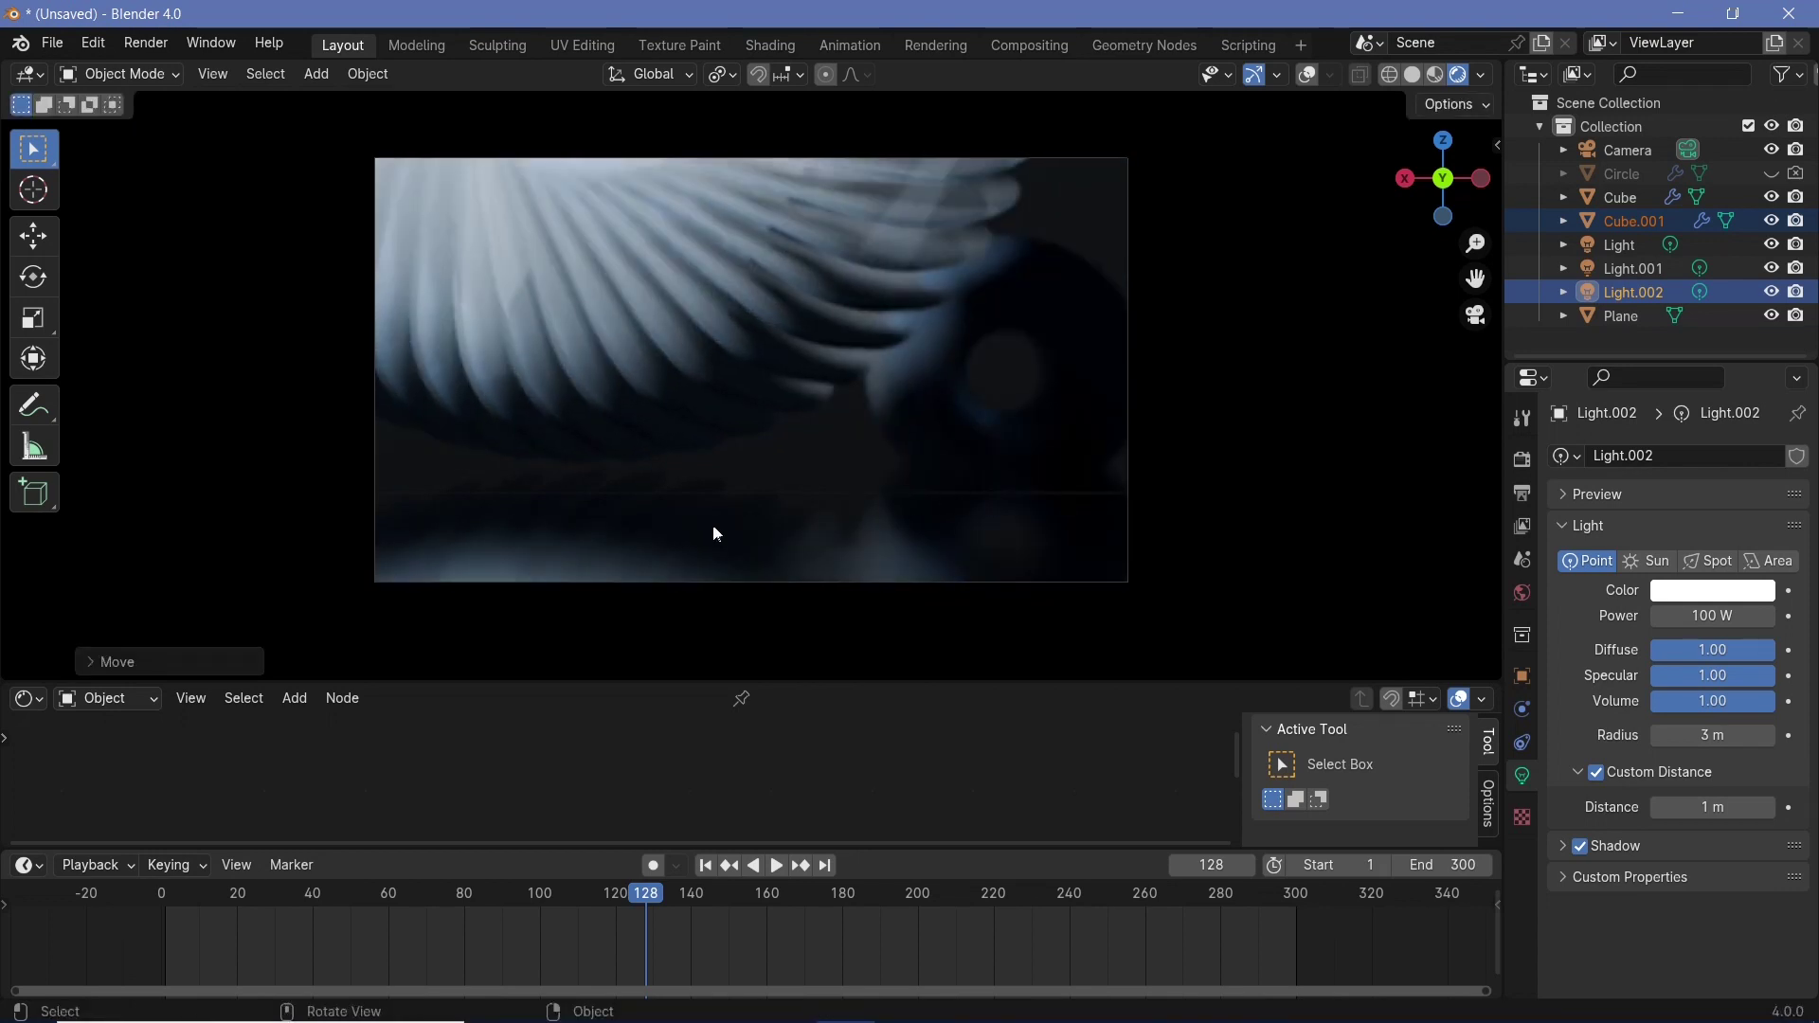
- Tint Light.002 light blue, matching the first light's cyan colour
left_click(1657, 594)
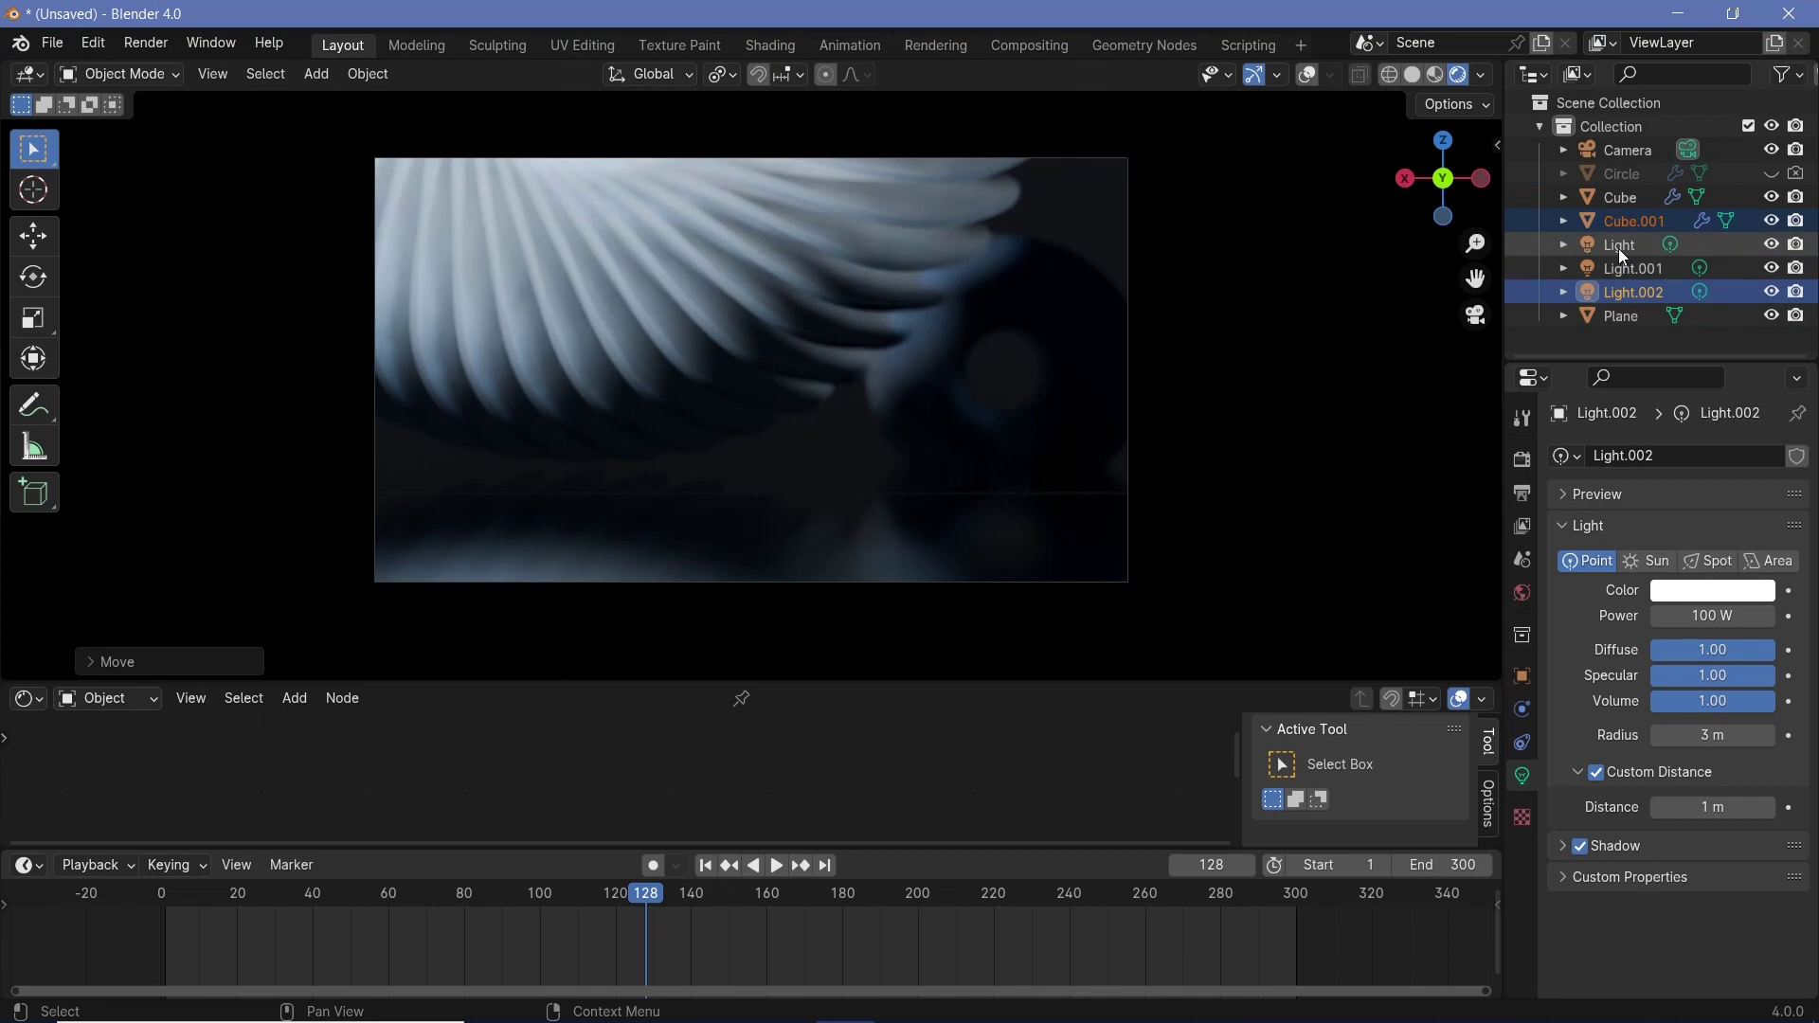
left_click(1618, 248)
left_click(1712, 590)
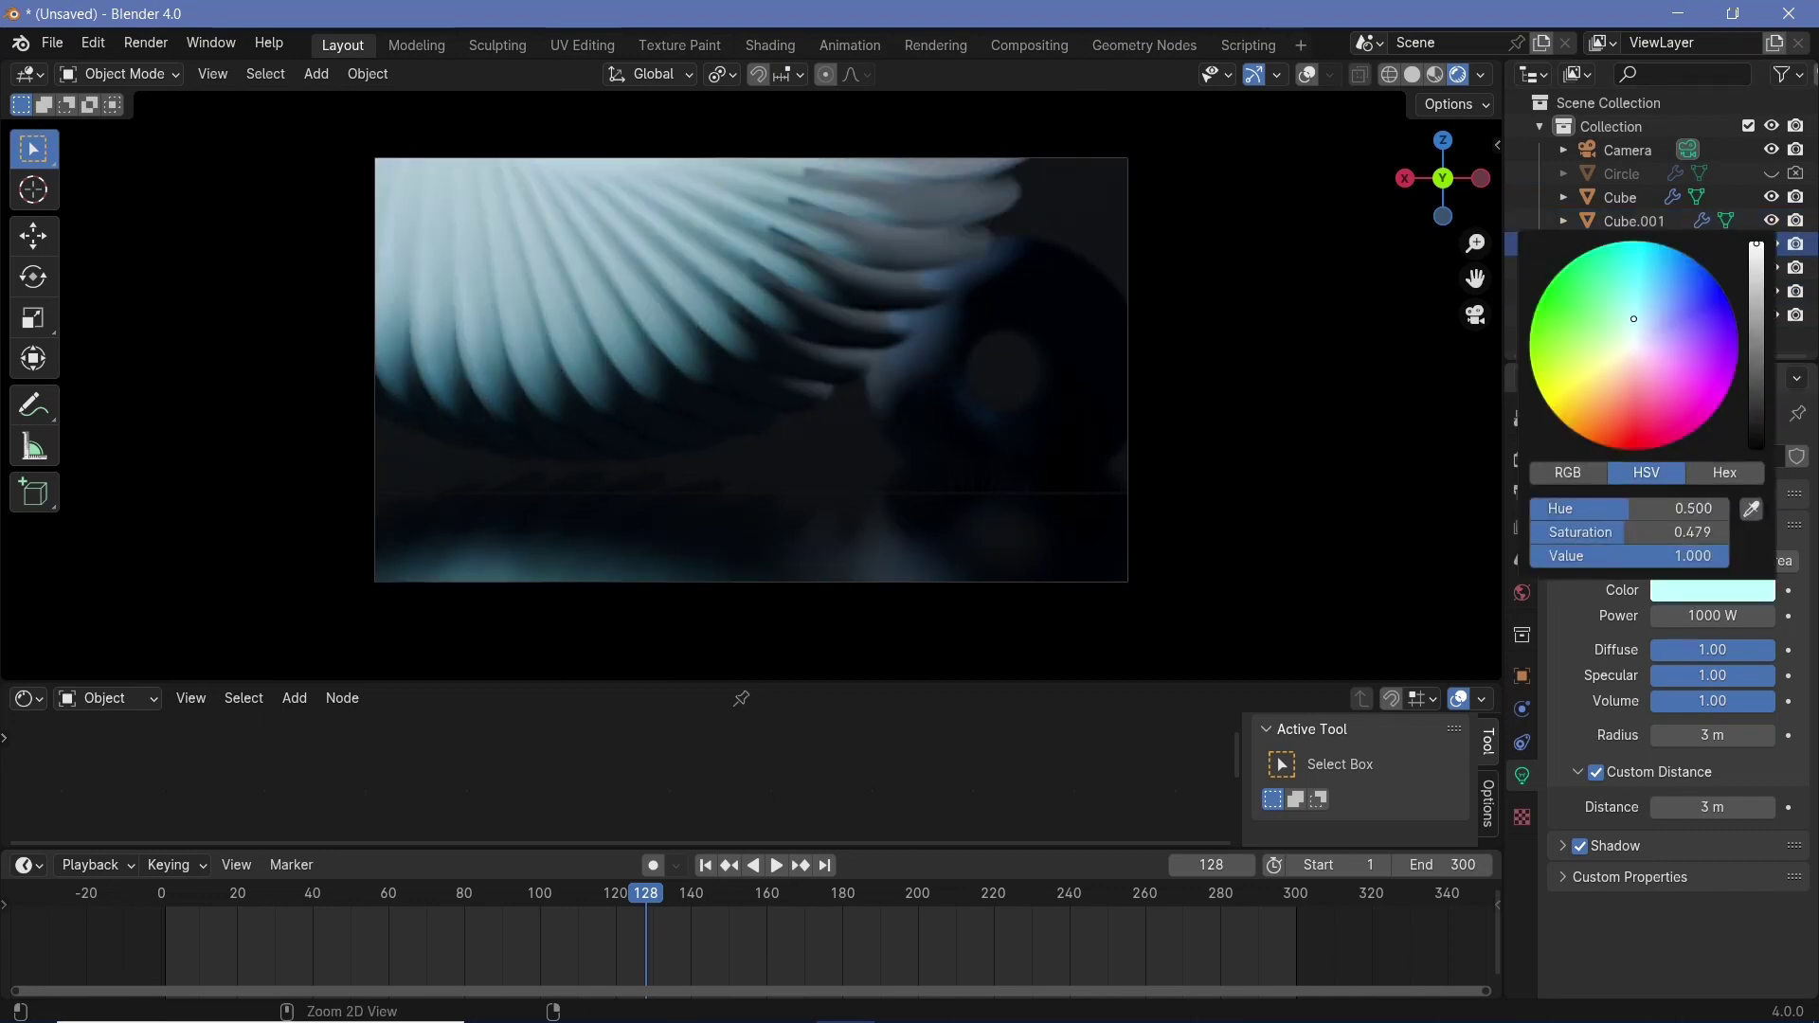
left_click(1633, 268)
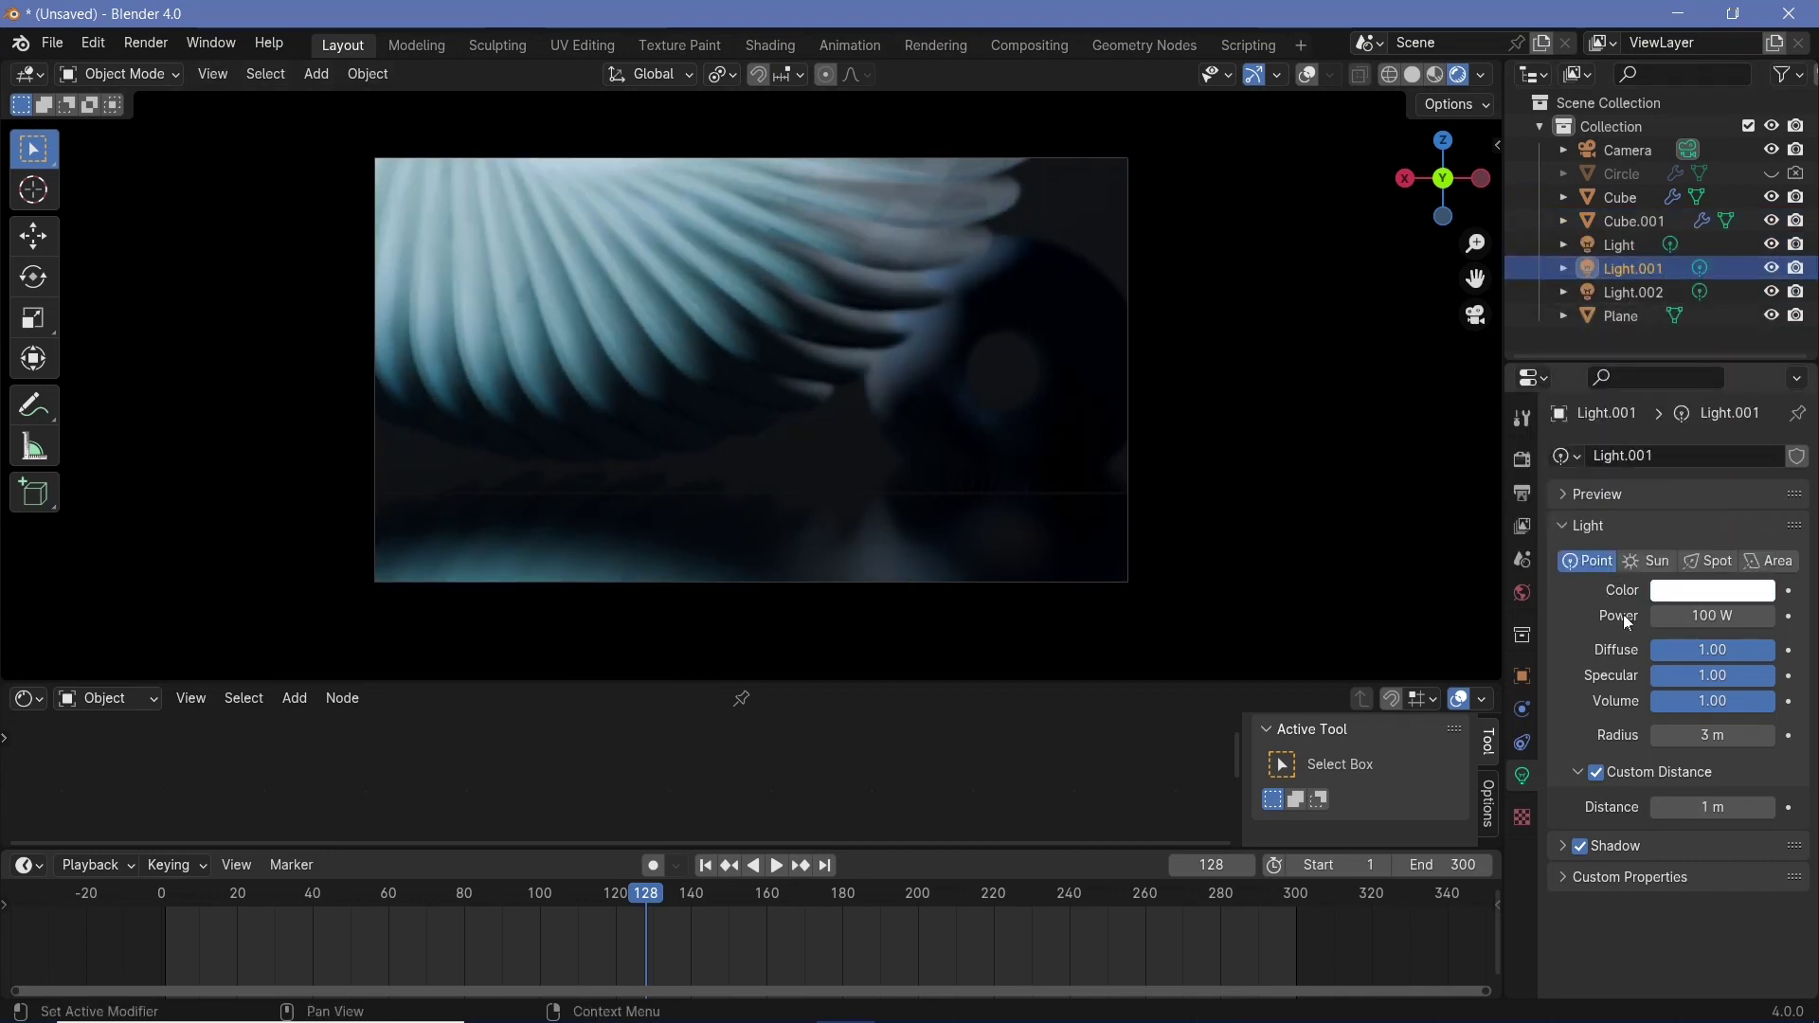
left_click_drag(1602, 392, 1663, 294)
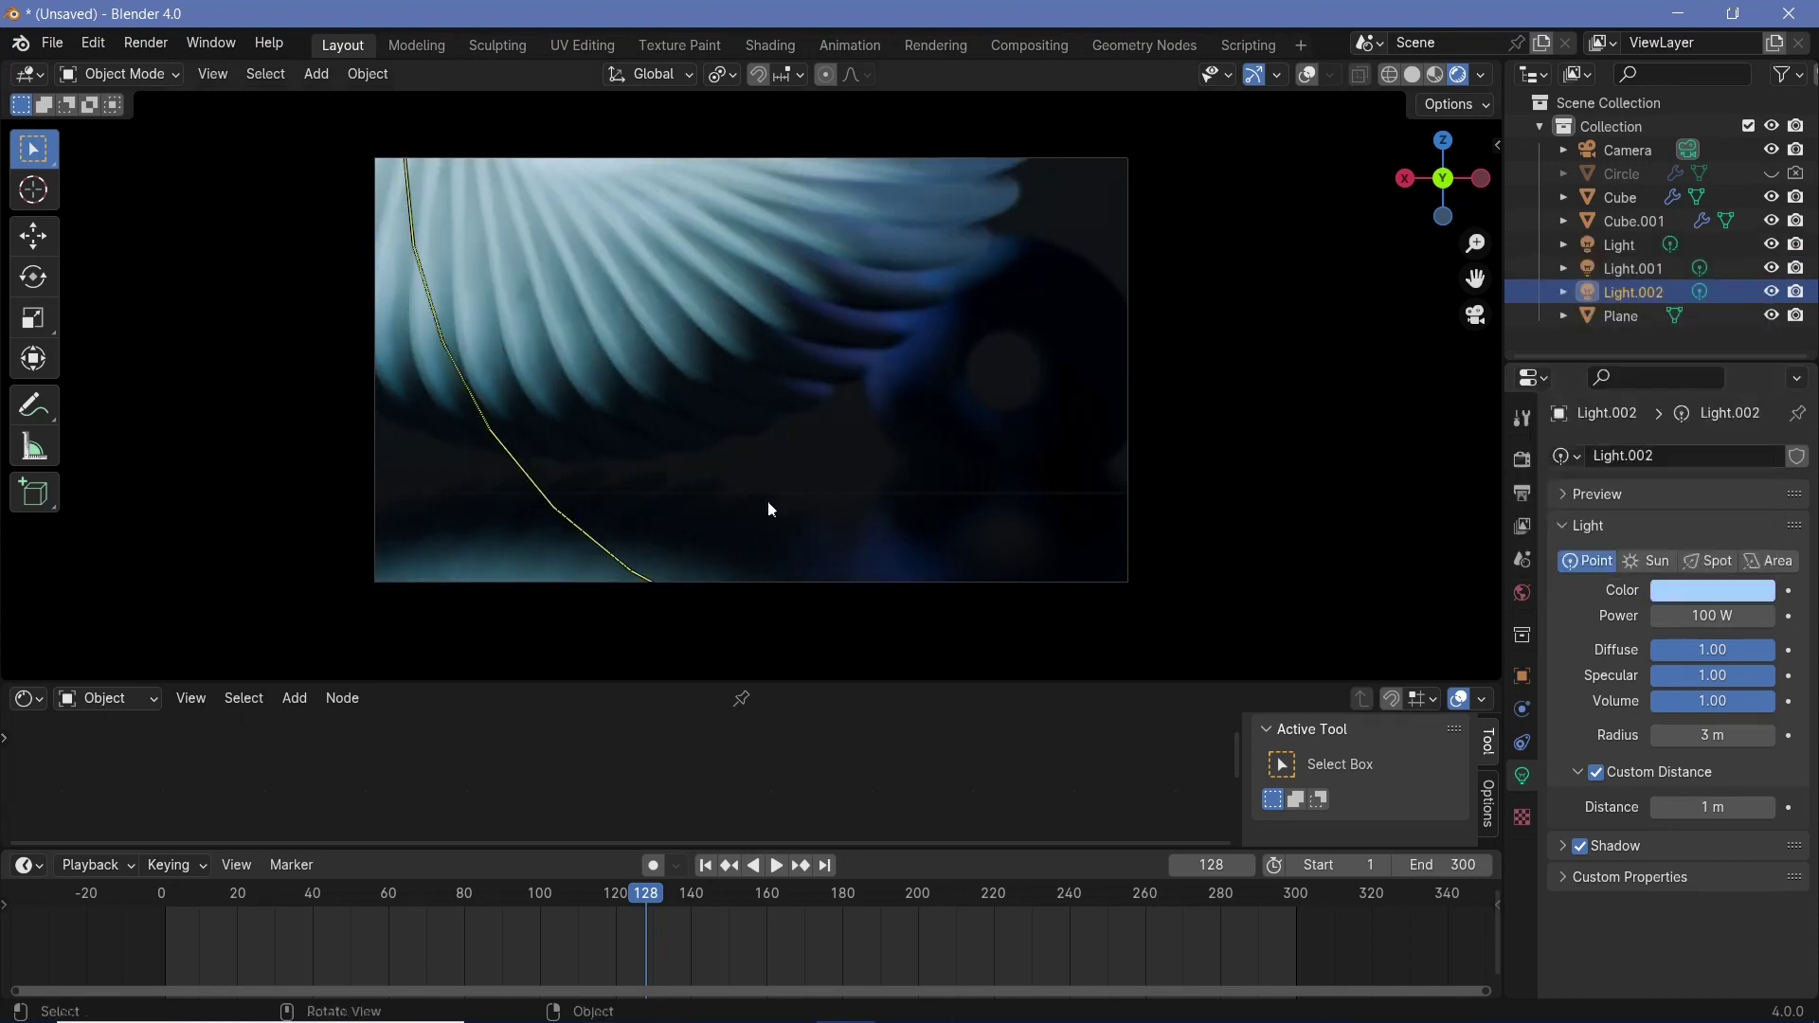
- Adjust the floor plane's base colour and bring up the World surface settings
left_click(714, 513)
left_click(1724, 744)
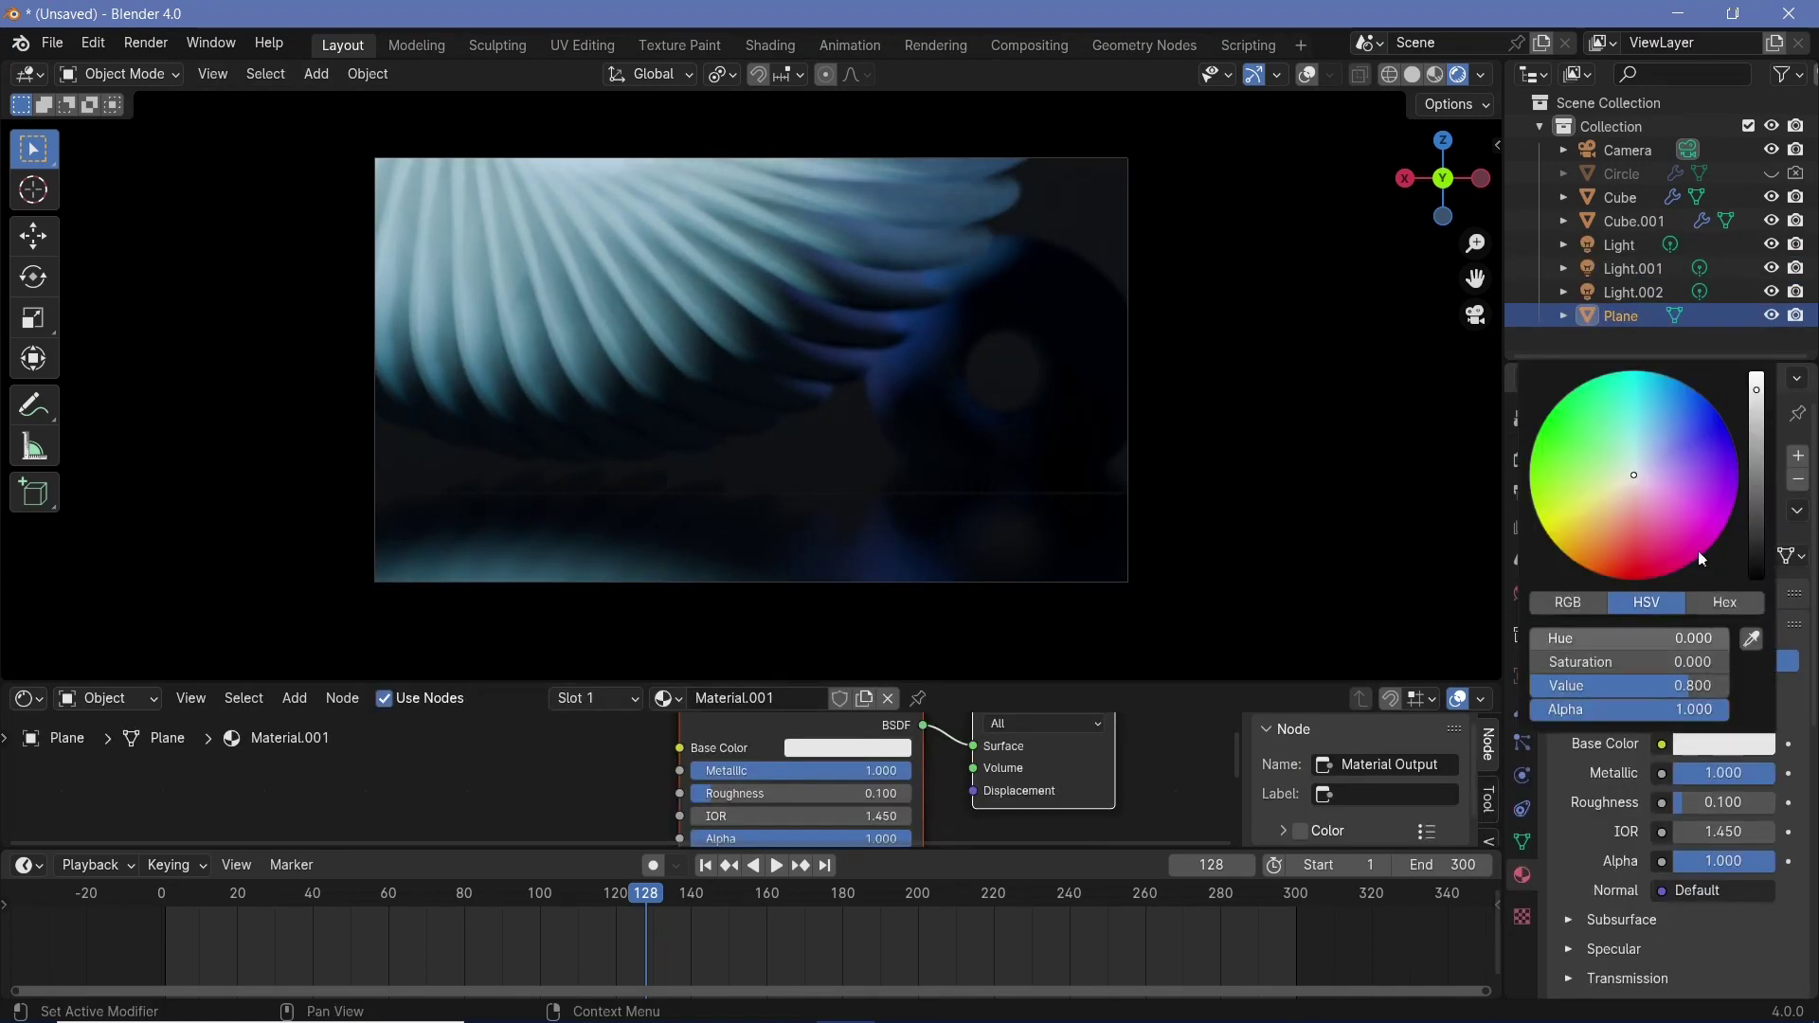
mouse_move(1624, 463)
left_mouse_down()
mouse_move(1633, 424)
mouse_move(1649, 446)
mouse_move(1633, 474)
left_mouse_up()
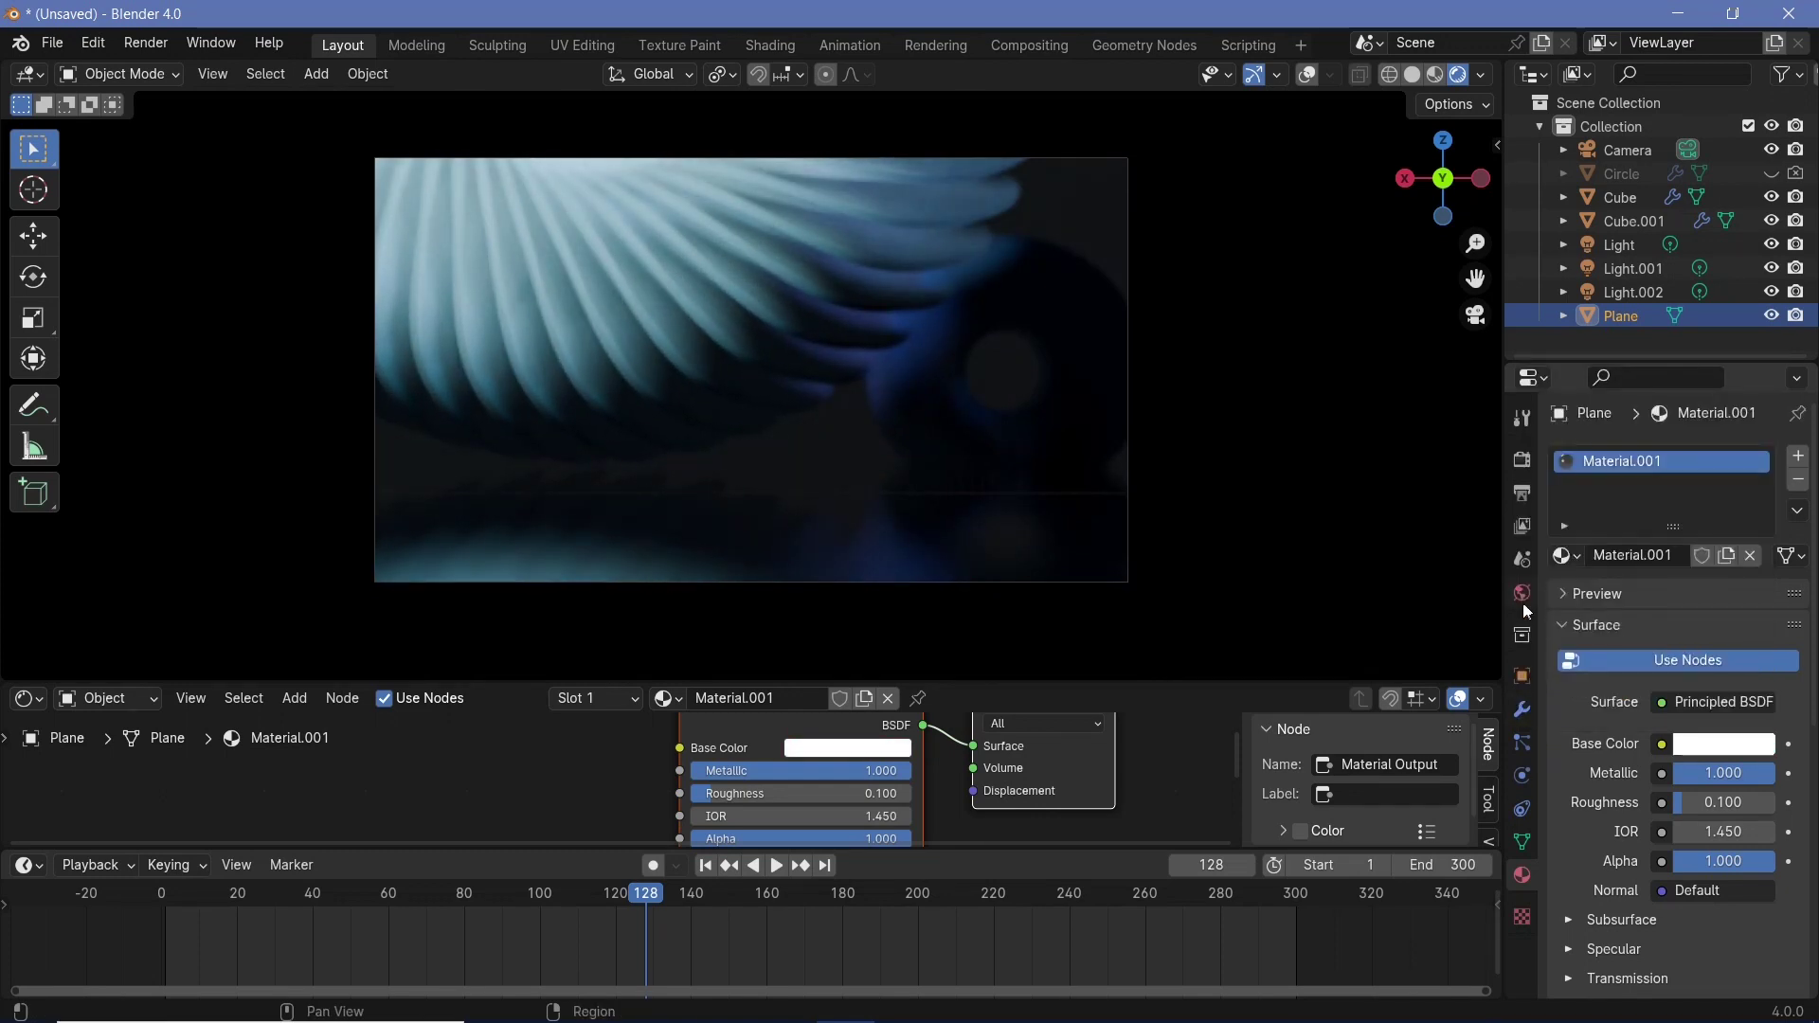
left_click(1523, 594)
- Set EEVEE shadow Cube Size and Cascade Size both to 4096 px
left_click(1713, 614)
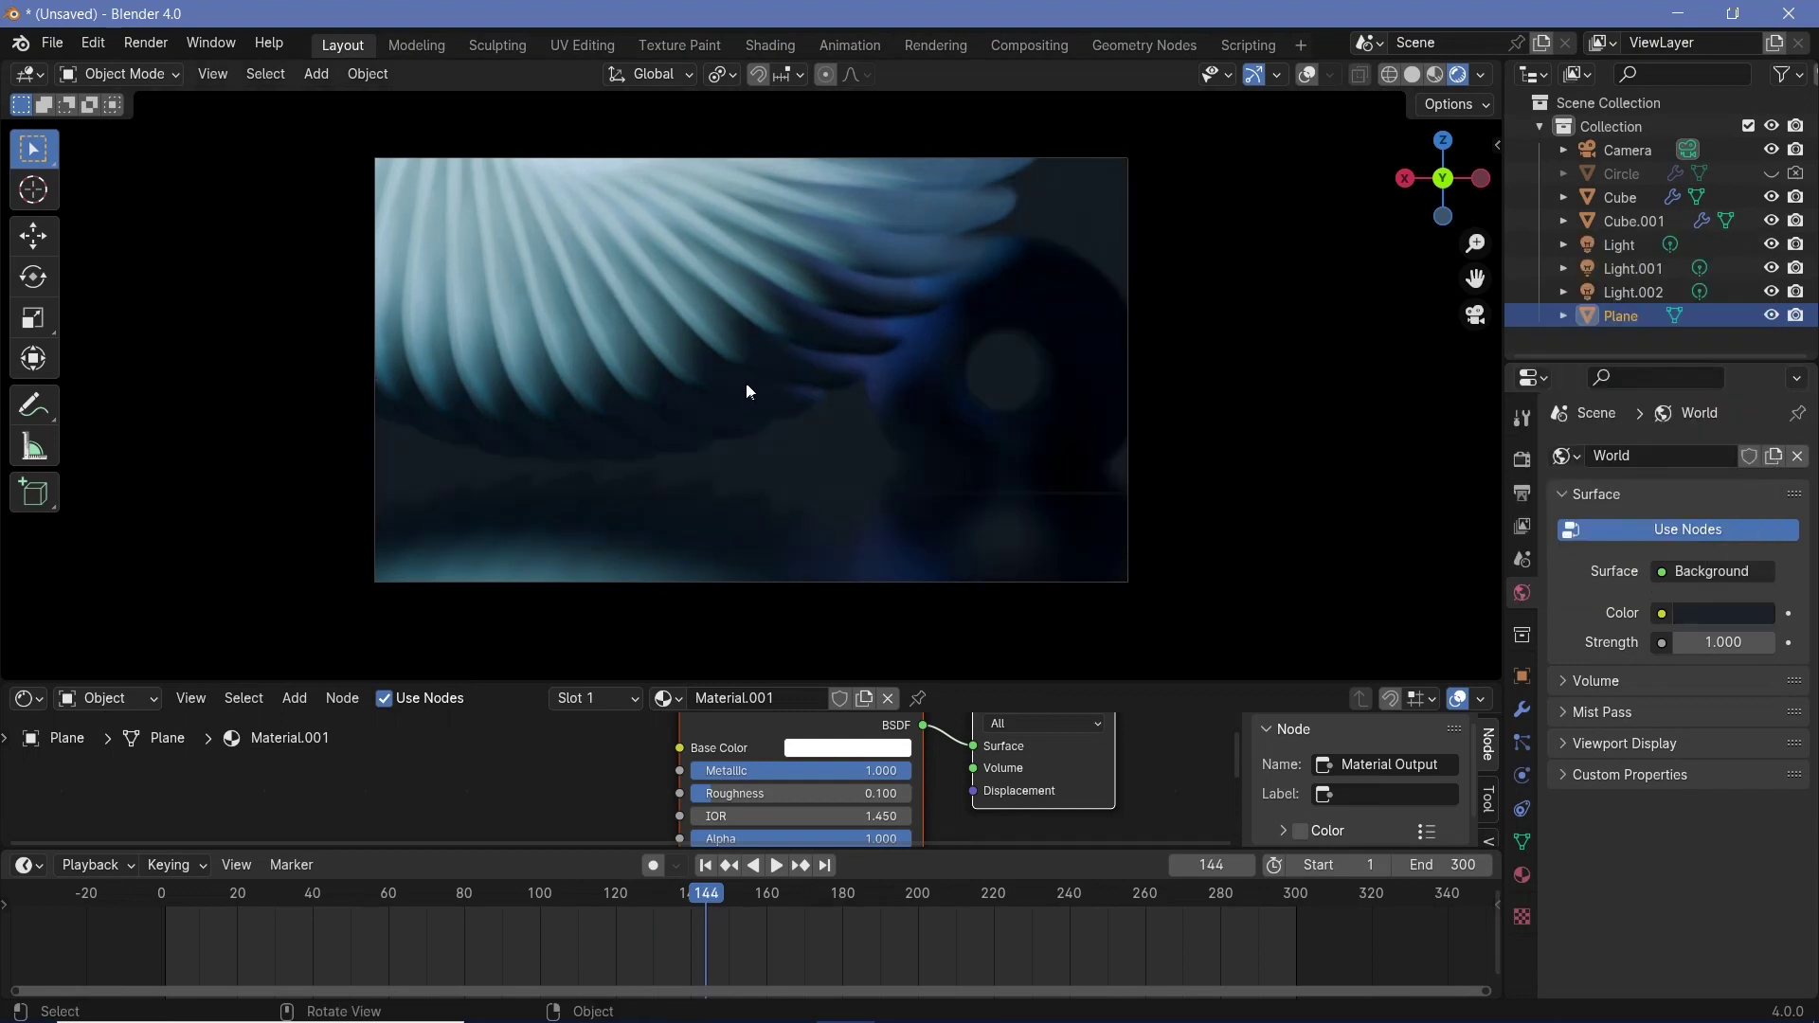
scroll(743, 385, "up", 2)
scroll(739, 337, "down", 2)
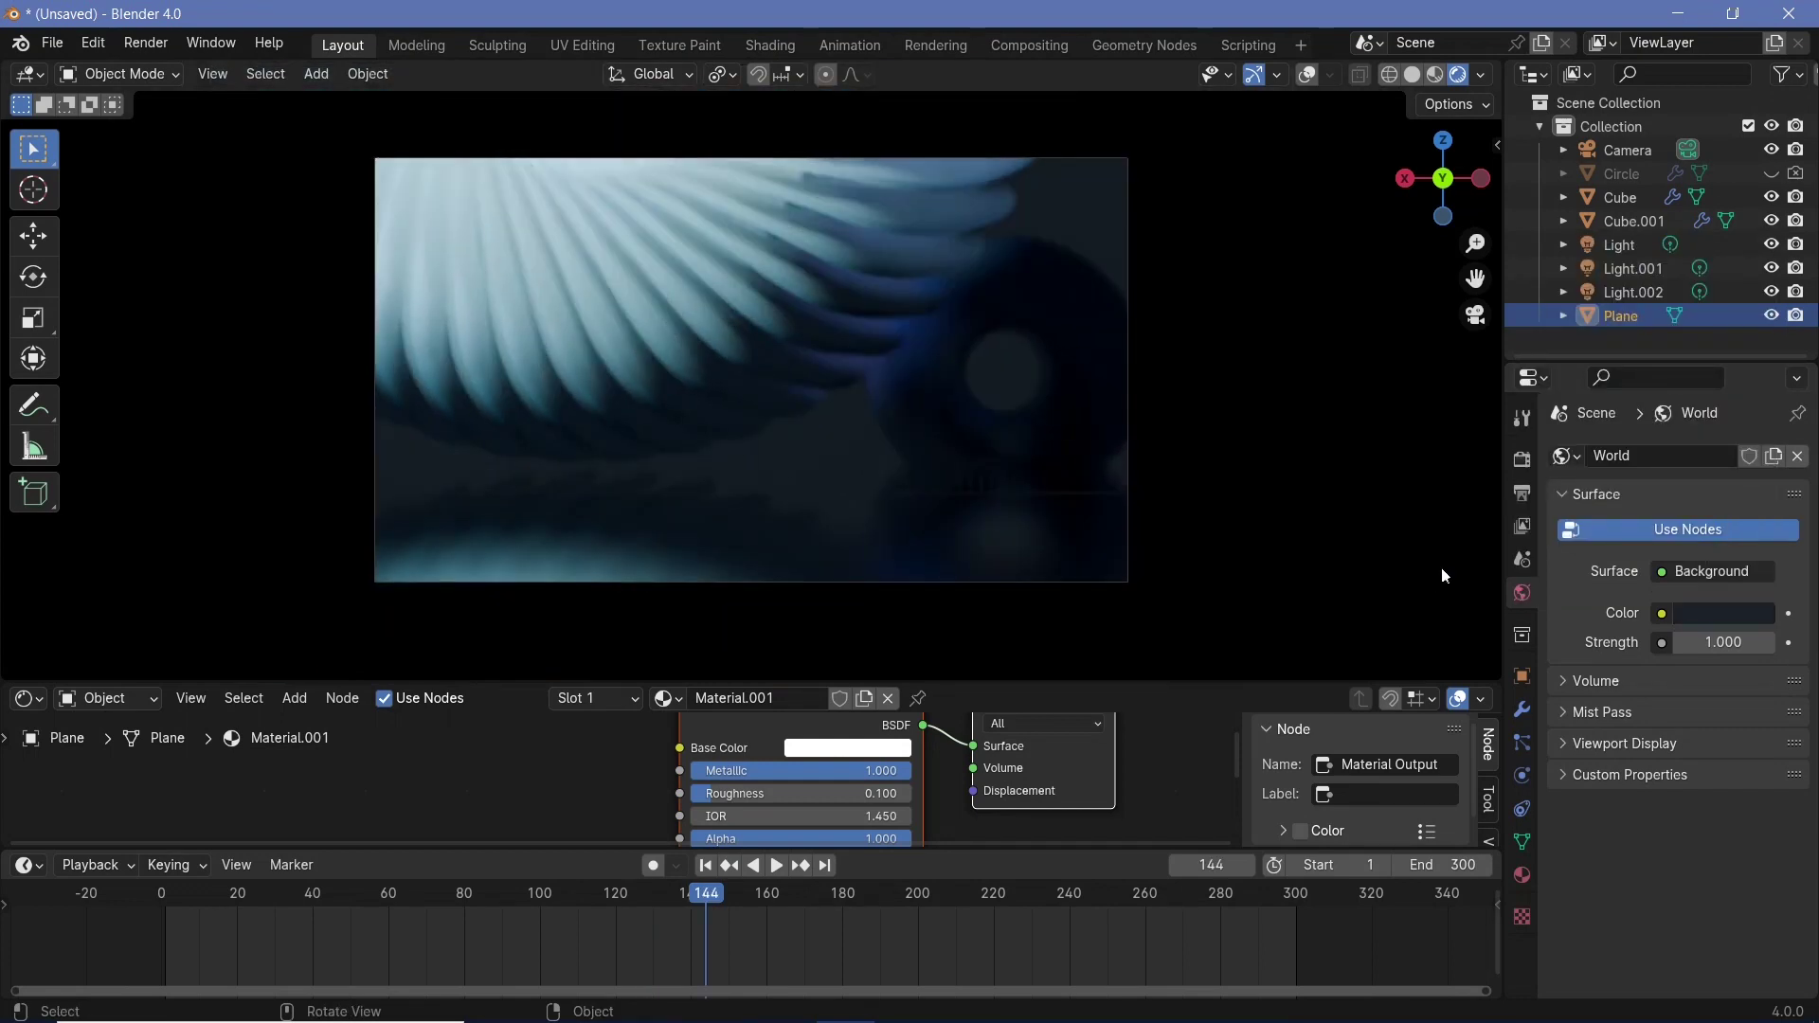
left_click(1522, 460)
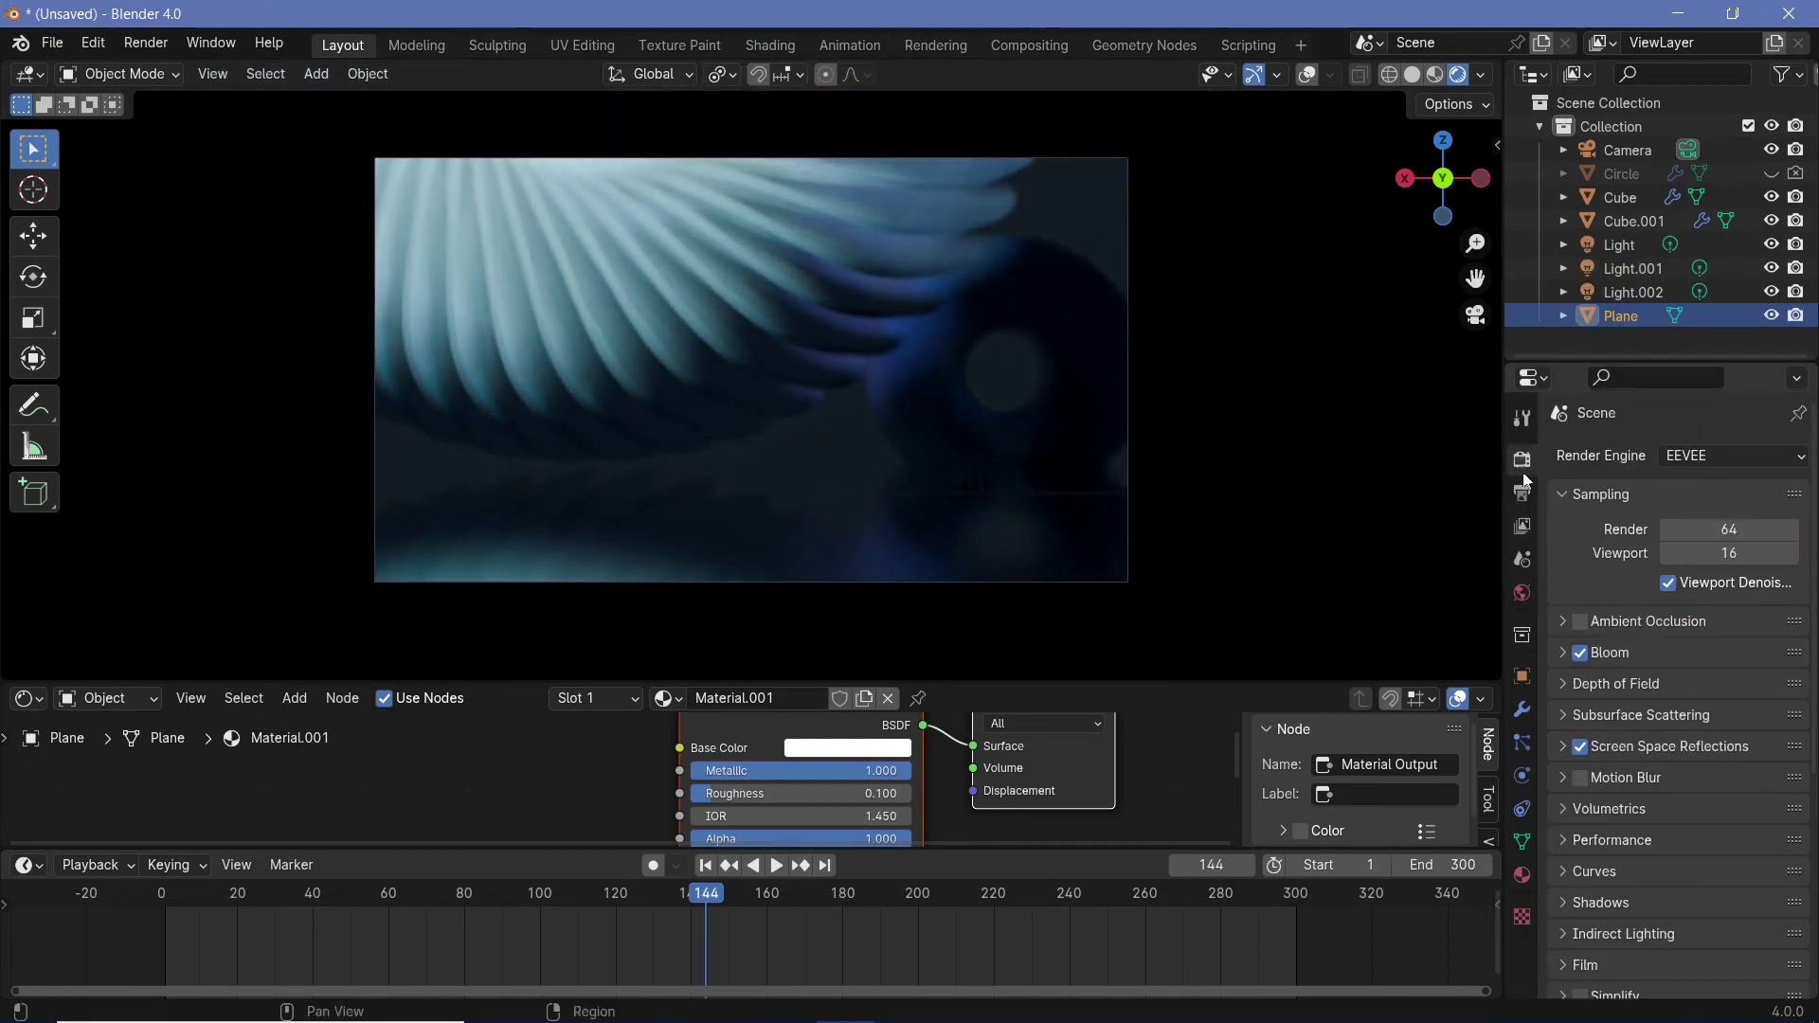
left_click(1569, 900)
left_click(1700, 941)
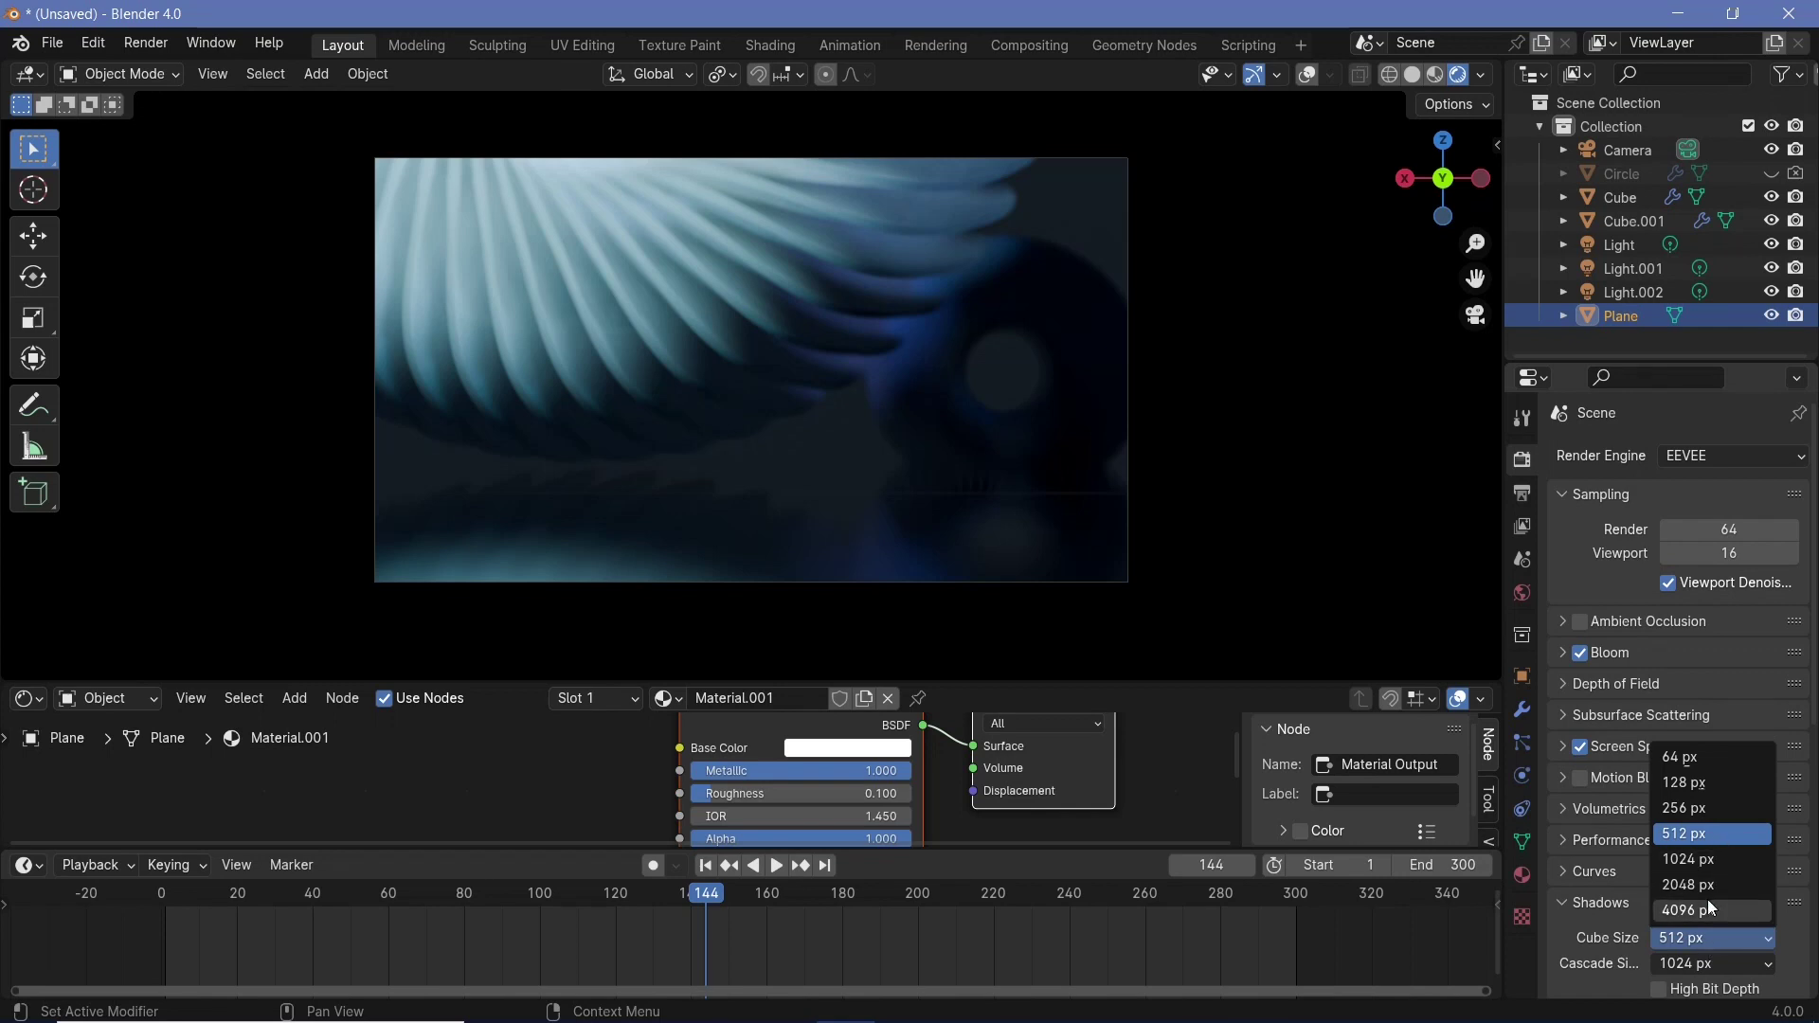
left_click(1691, 962)
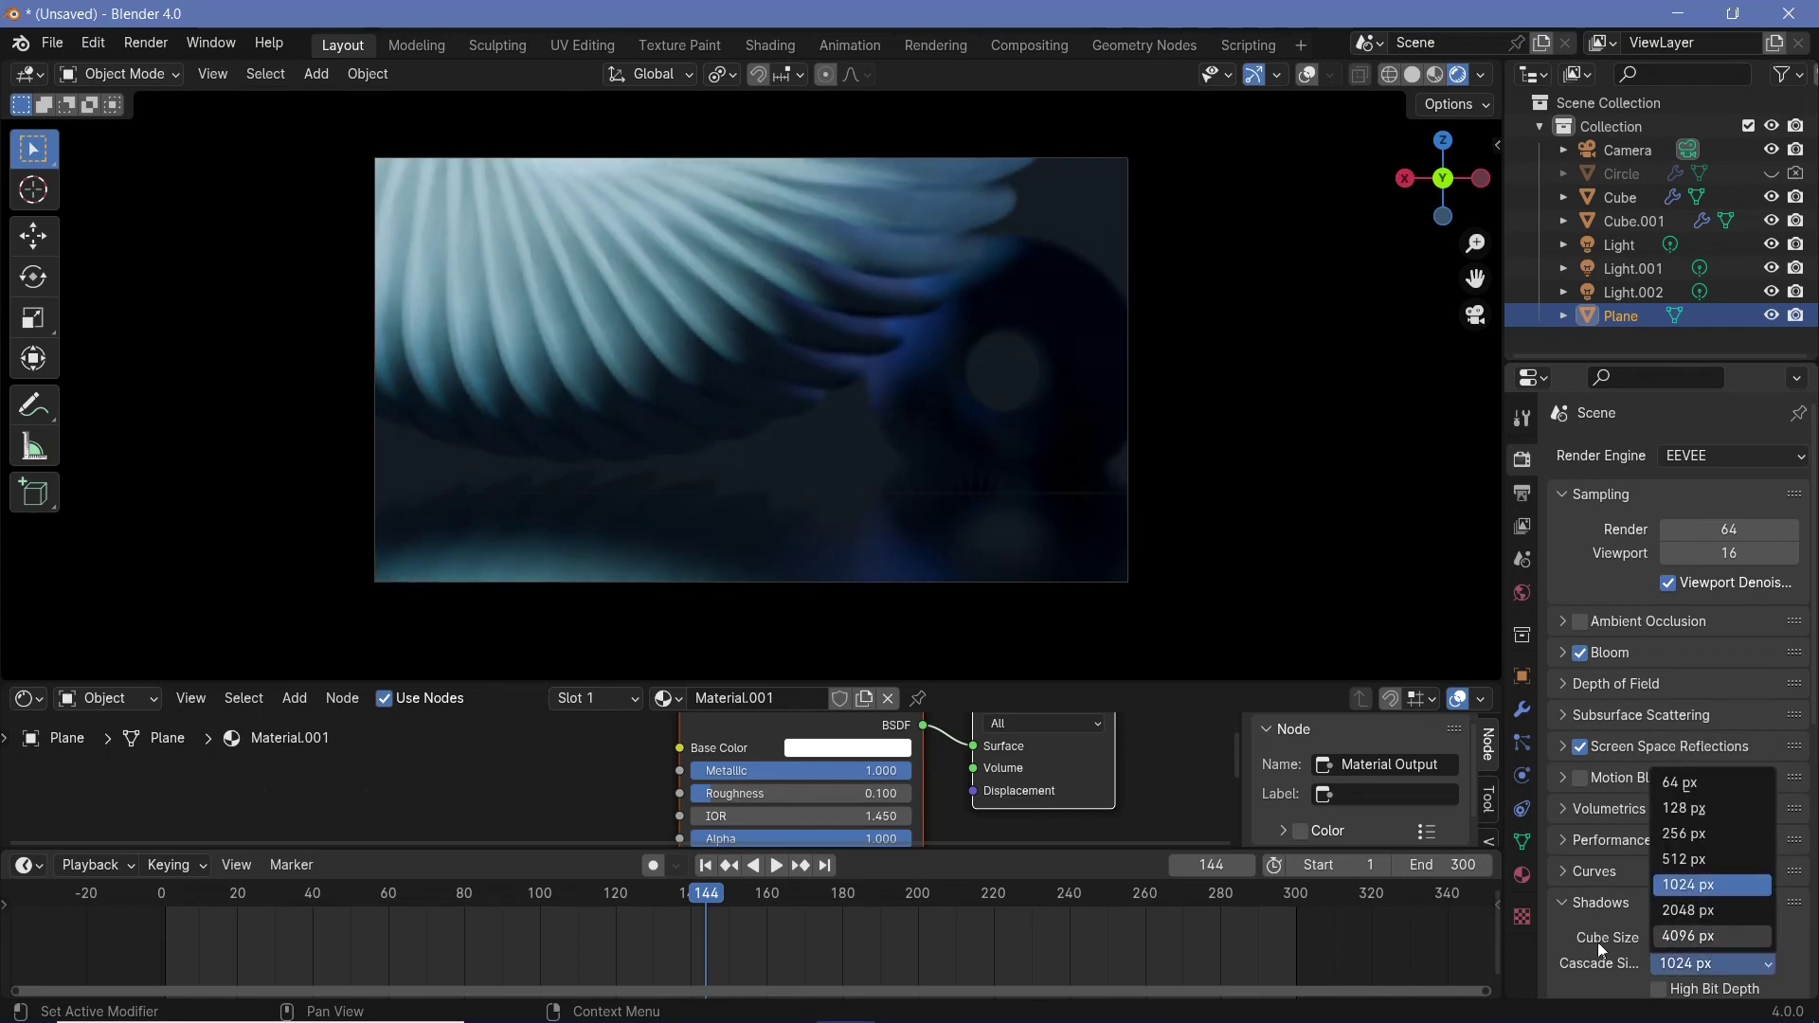
left_click(1685, 935)
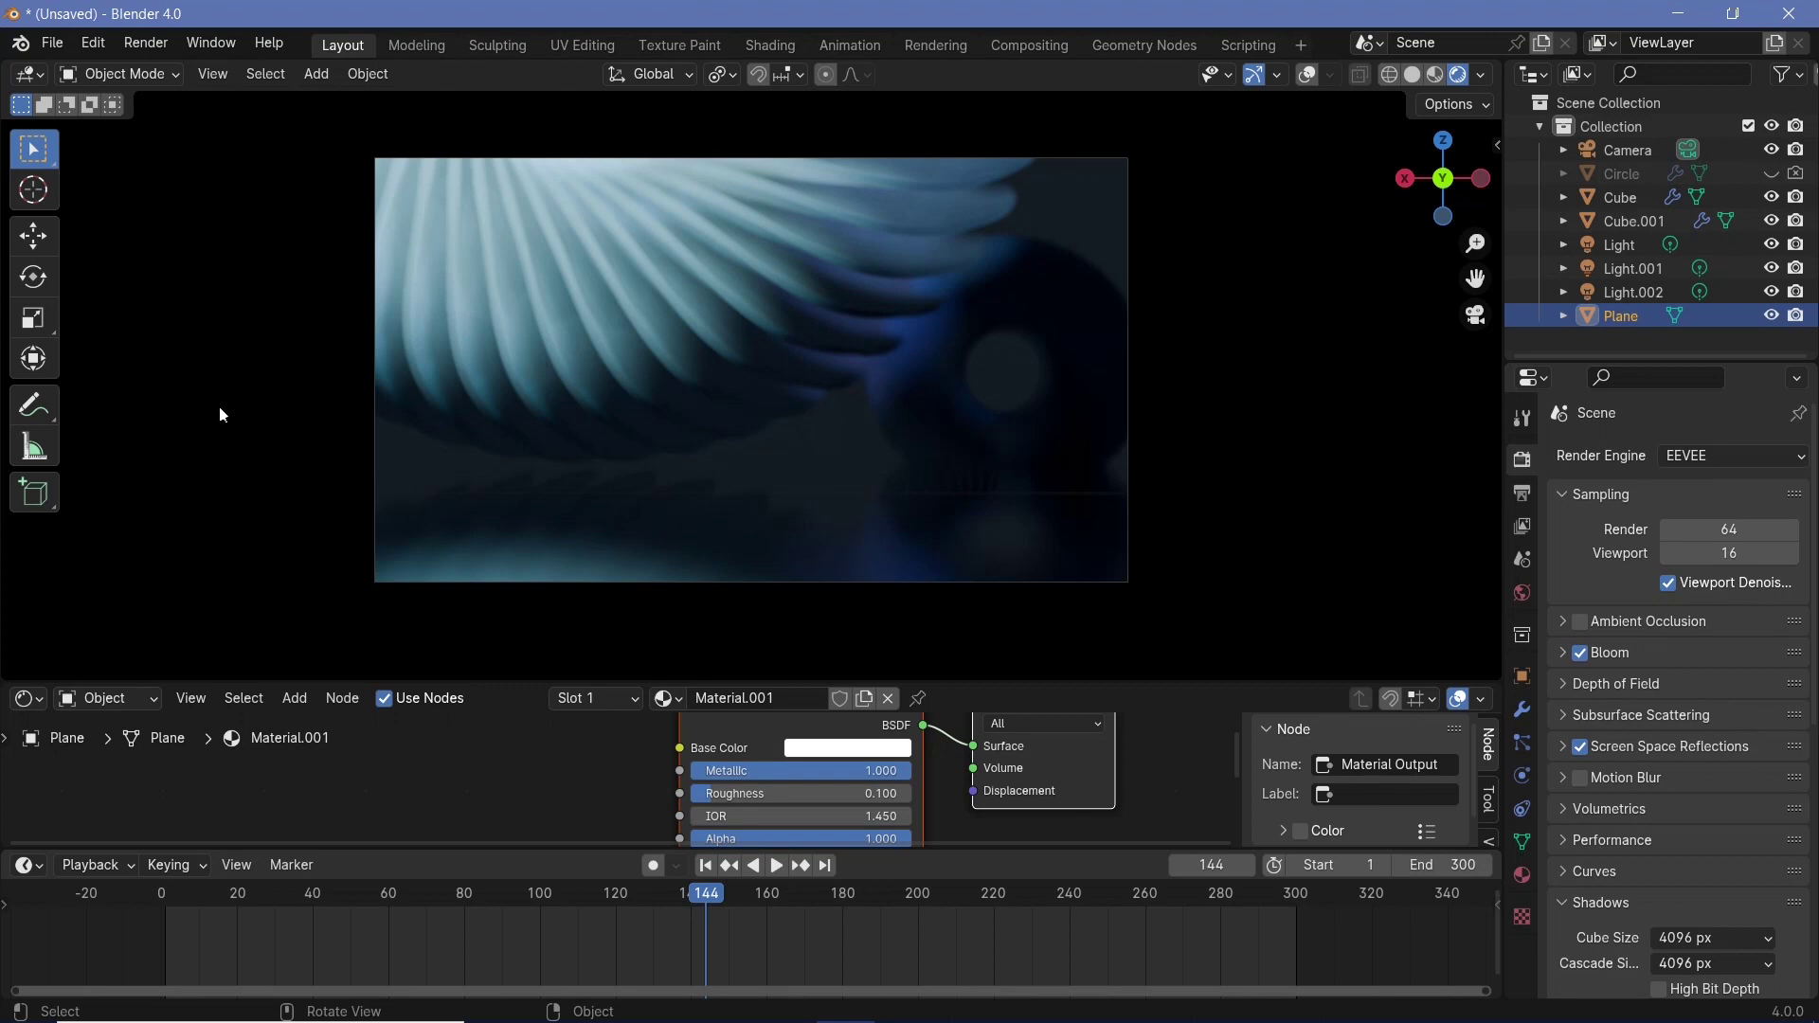
- Start the final still render with Render Image (F12)
left_click(146, 42)
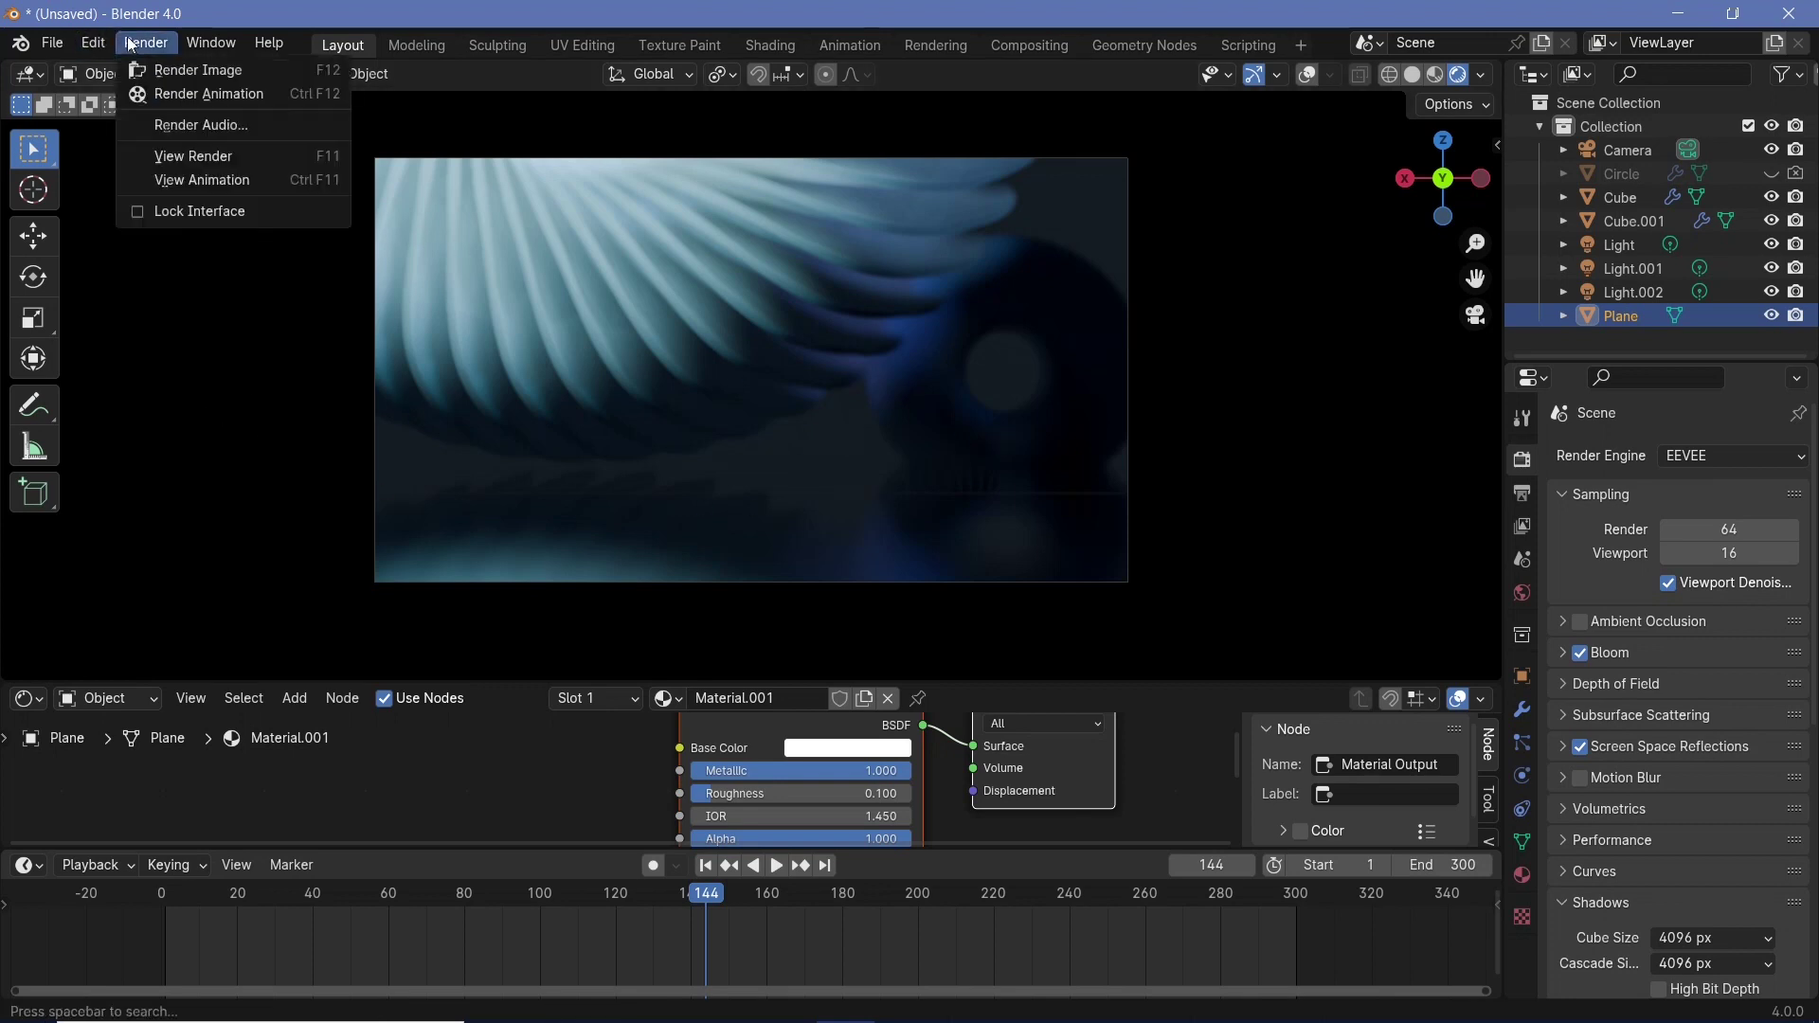
left_click(171, 69)
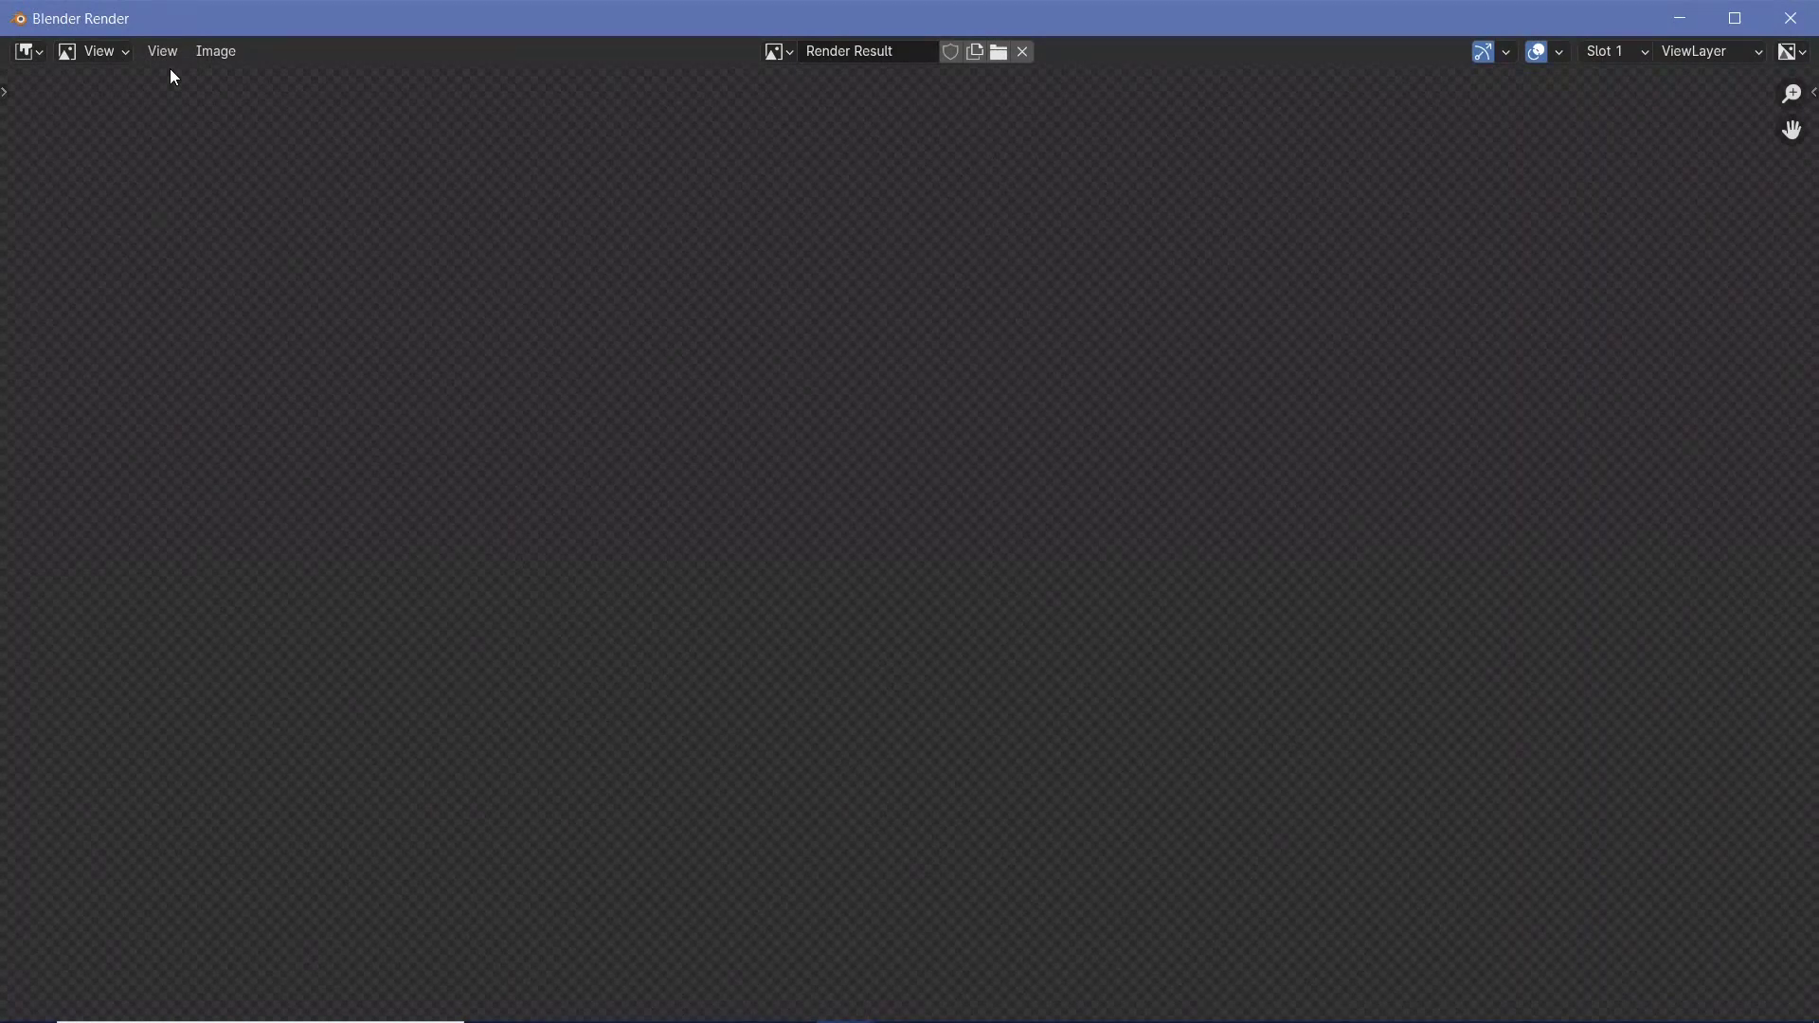